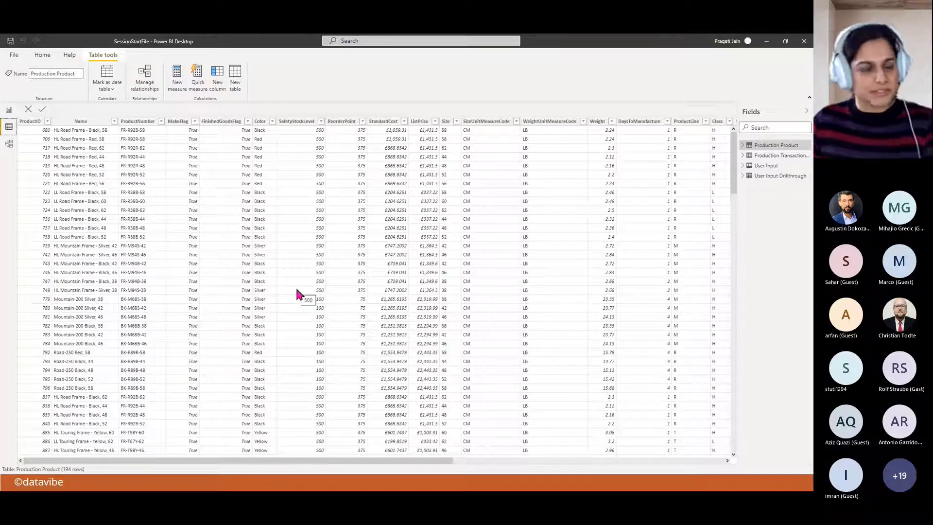
Examine the Name, Color and DaysToManufacture columns of the Production Product table, and the data in the Production TransactionHistory table
left_click(82, 121)
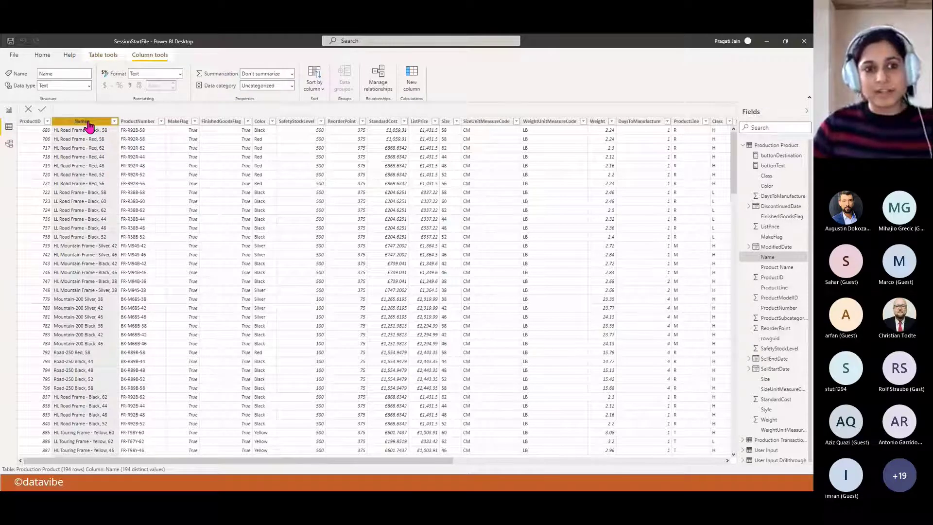
left_click(259, 121)
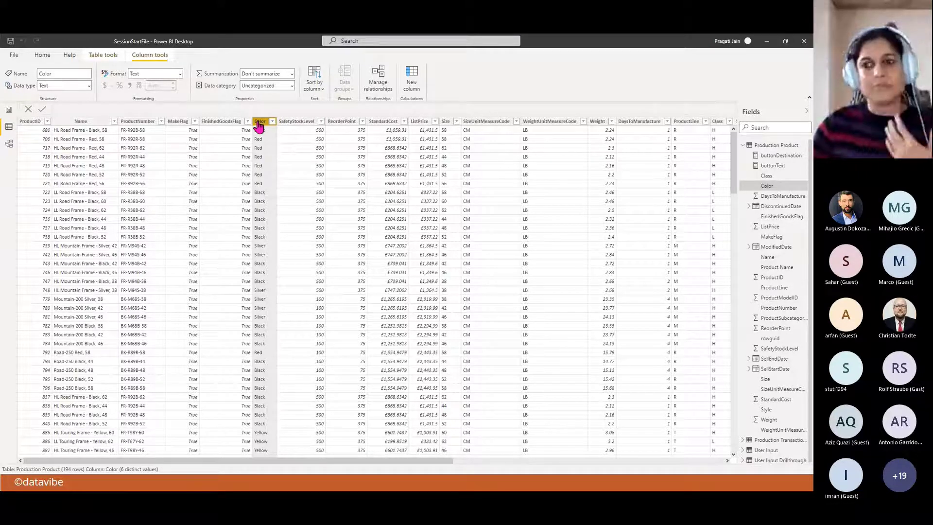
left_click(638, 124)
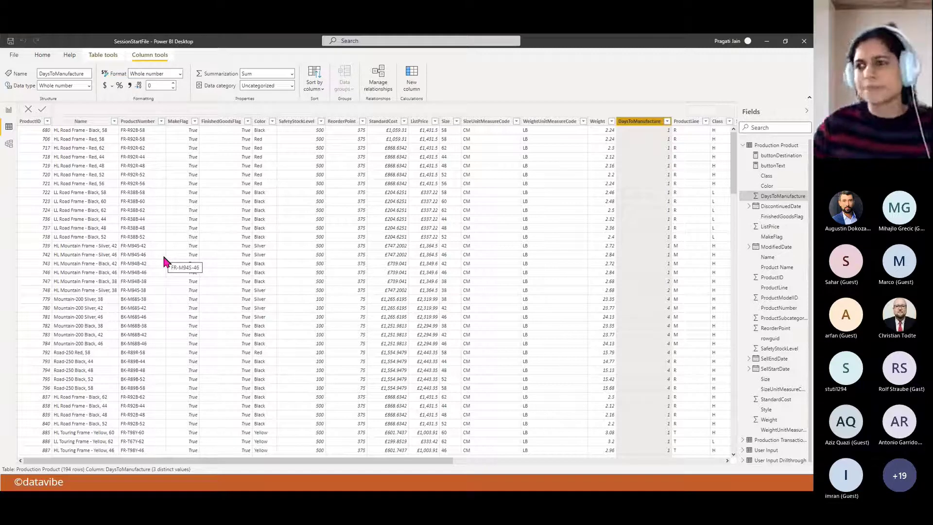
left_click(742, 148)
left_click(777, 156)
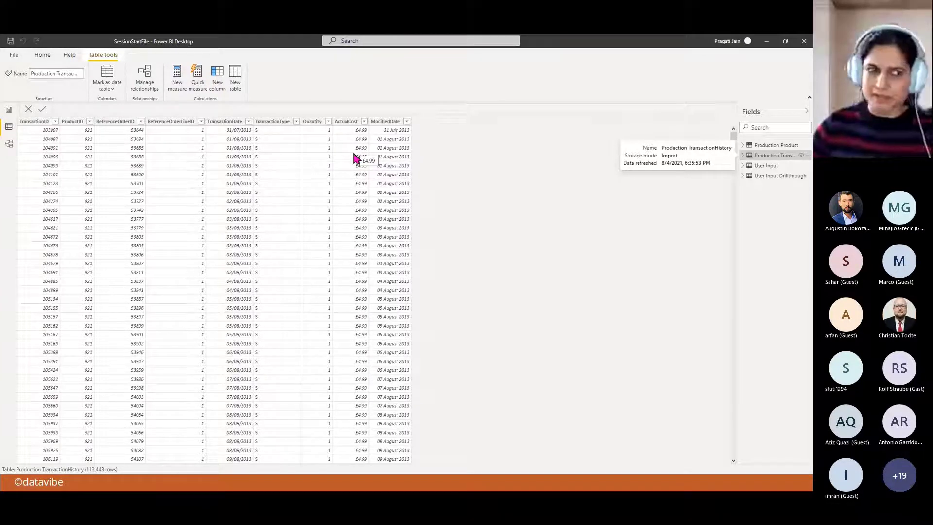
Open the report view, check the agenda slide in the presentation and return to the SessionStartFile report
left_click(8, 111)
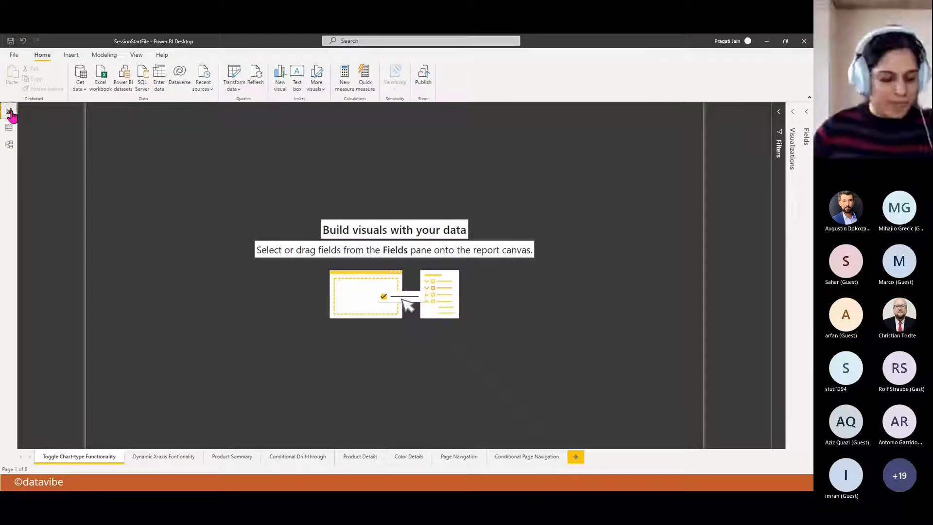
key("alt+Tab")
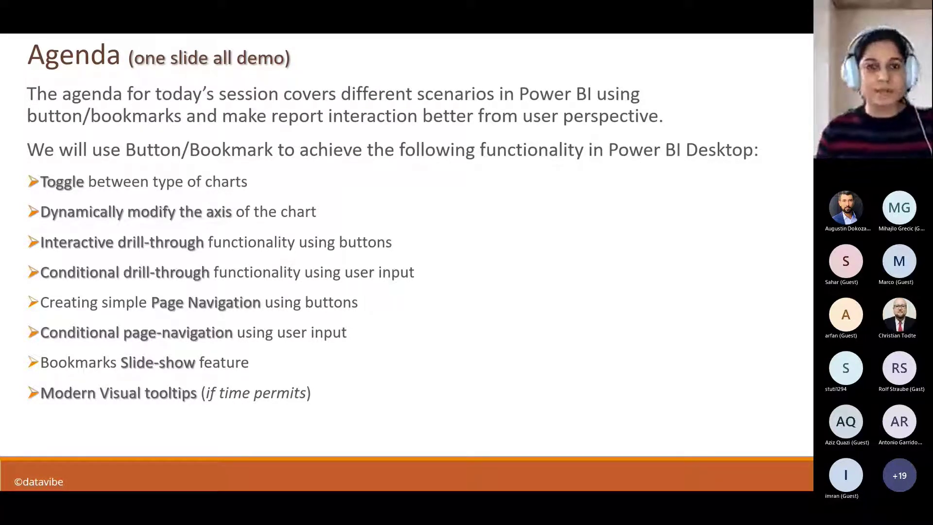
key("alt+Tab")
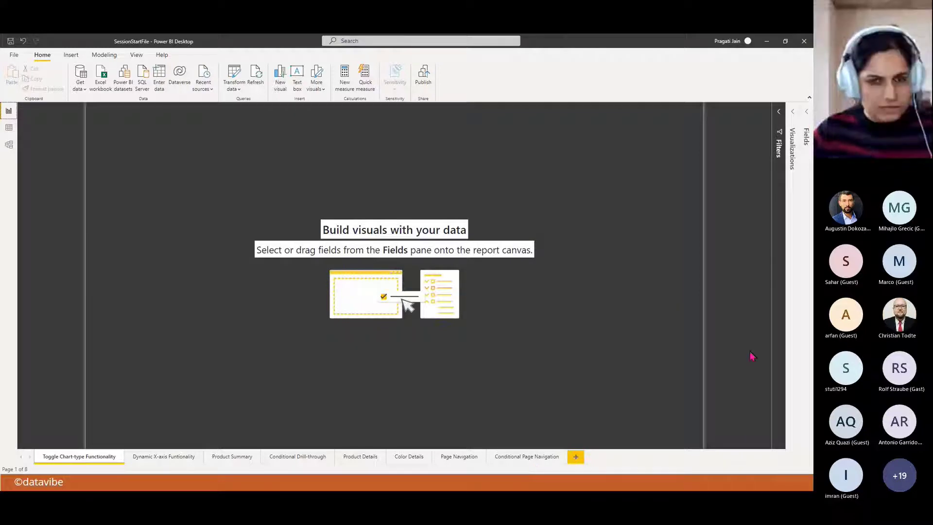
Switch to the finished SessionPBIFile report and try its chart toggle images for the column chart and the line chart
key("alt+Tab")
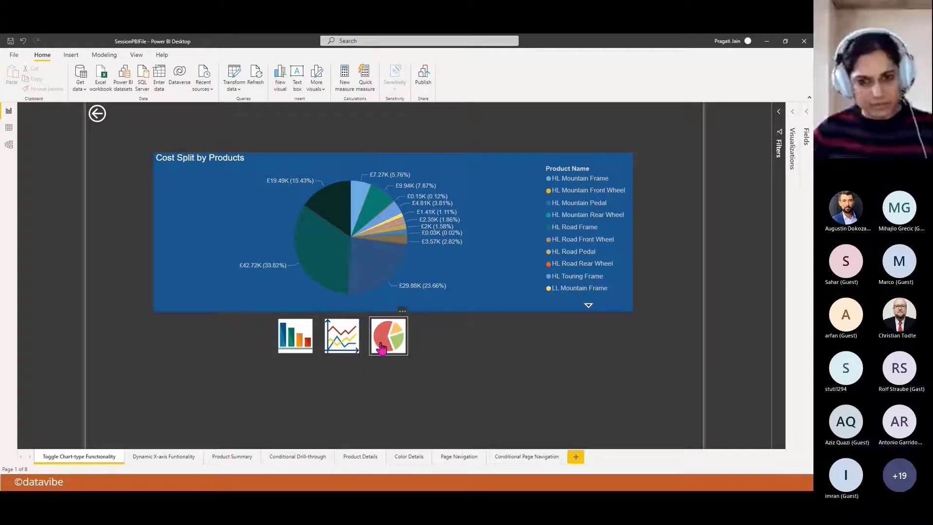
left_click(301, 351)
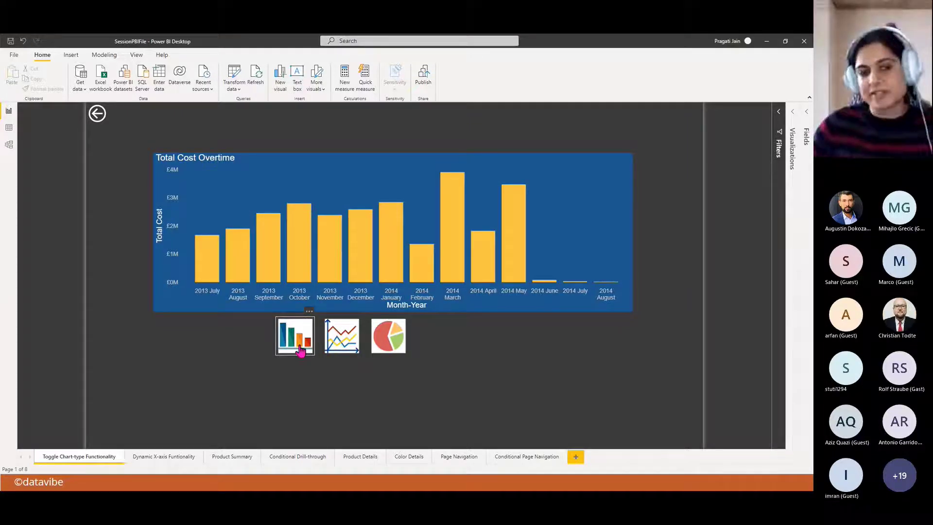
left_click(339, 345, "ctrl")
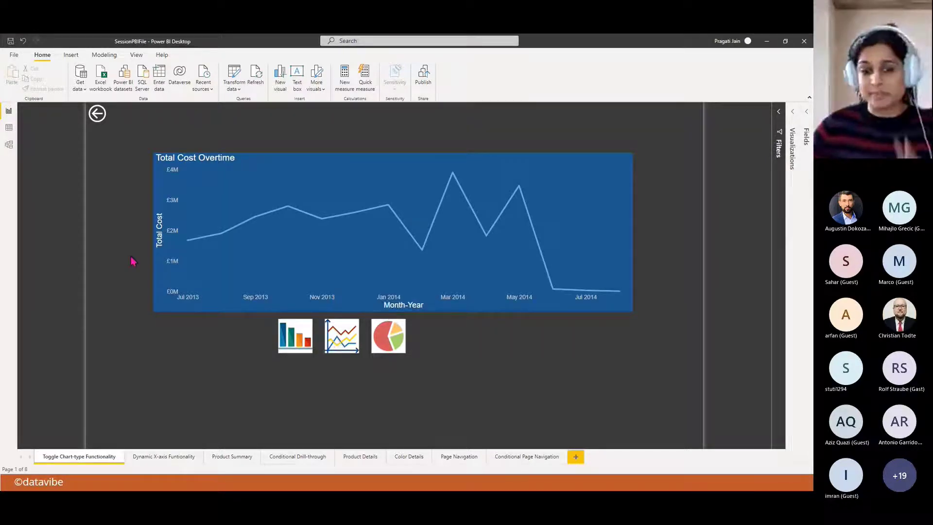
mouse_move(598, 263)
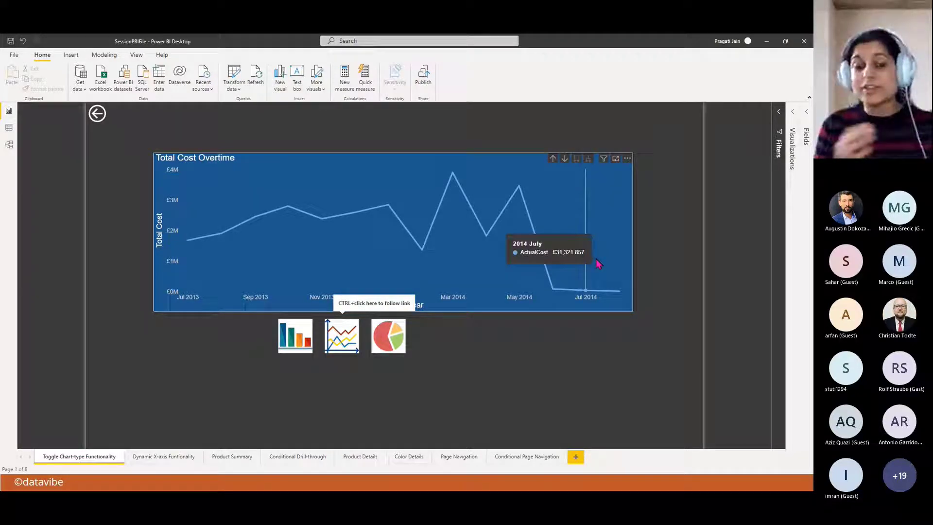
Return to the SessionStartFile report and add a wide clustered column chart to the Toggle Chart-type Functionality page
key("alt+Tab")
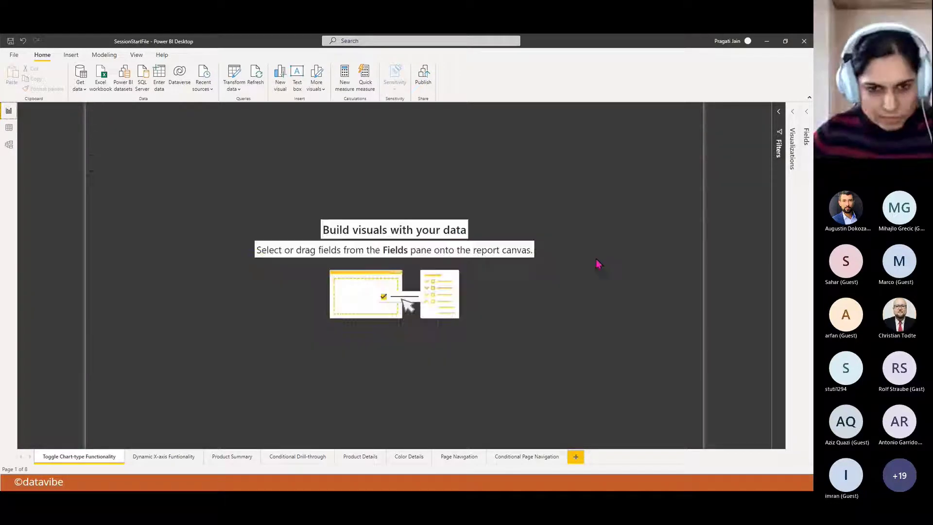
left_click(794, 115)
left_click(806, 115)
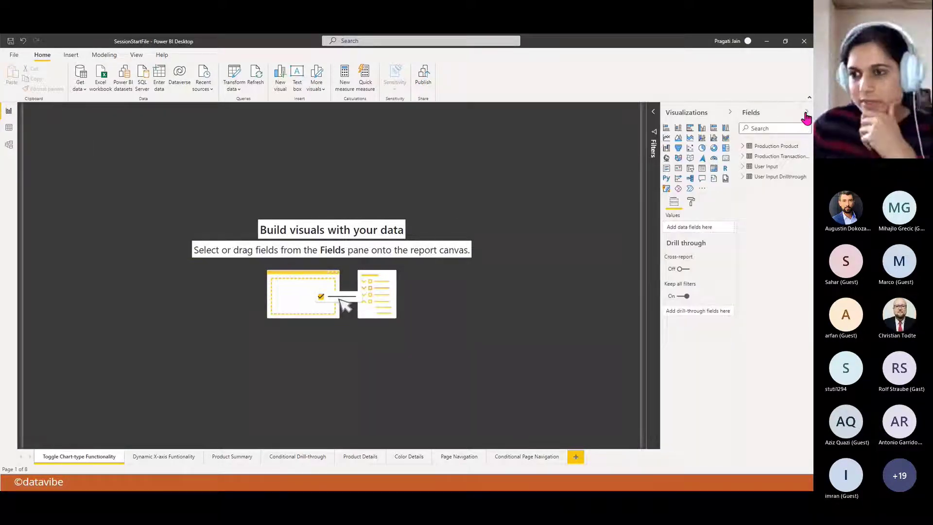
left_click(701, 127)
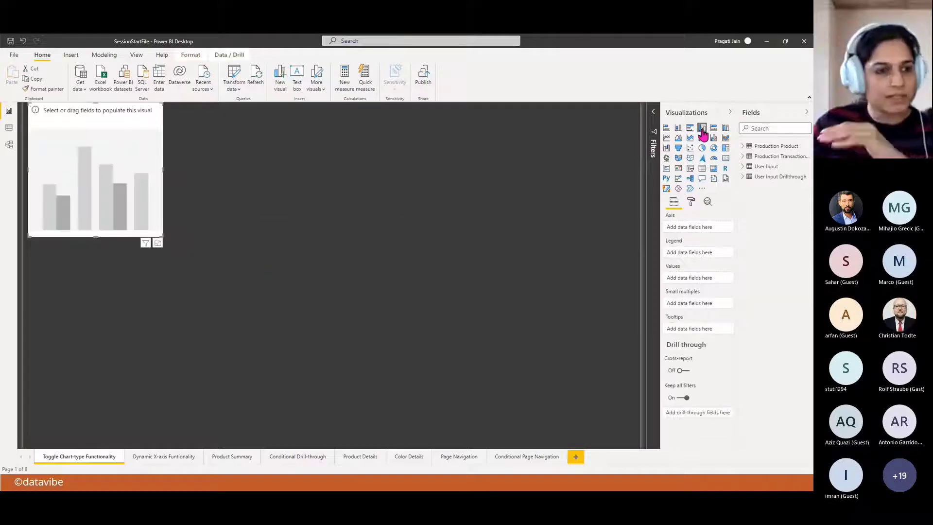
left_click_drag(148, 242, 611, 298)
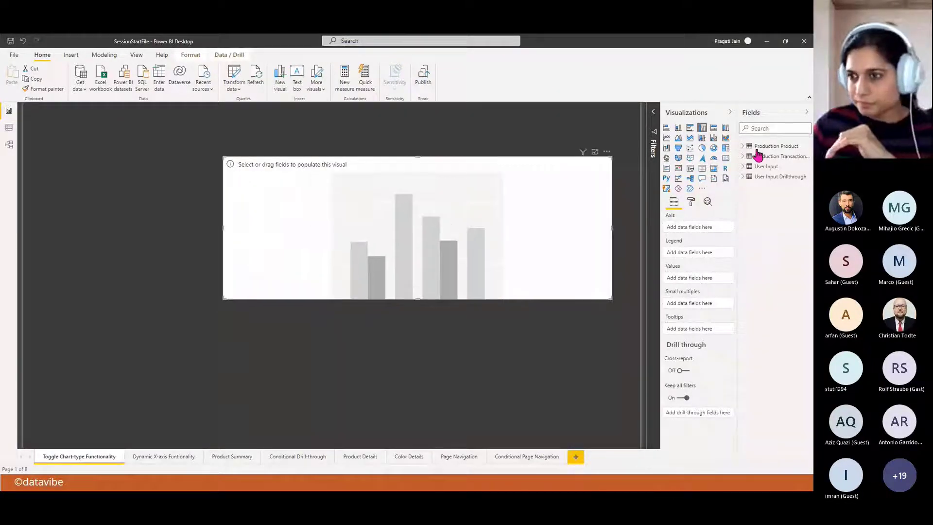
Populate the column chart from Production TransactionHistory with TransactionDate on the axis and ActualCost as values
left_click(740, 156)
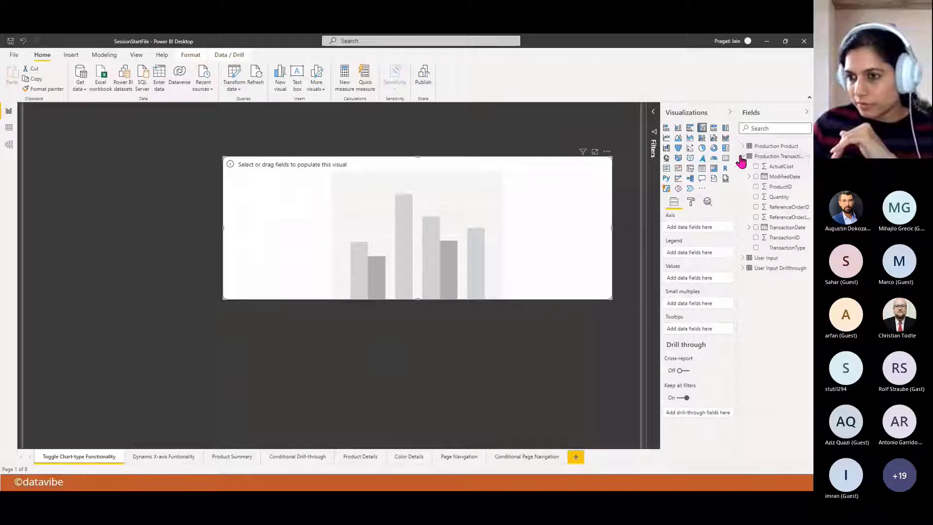
left_click_drag(737, 203, 649, 236)
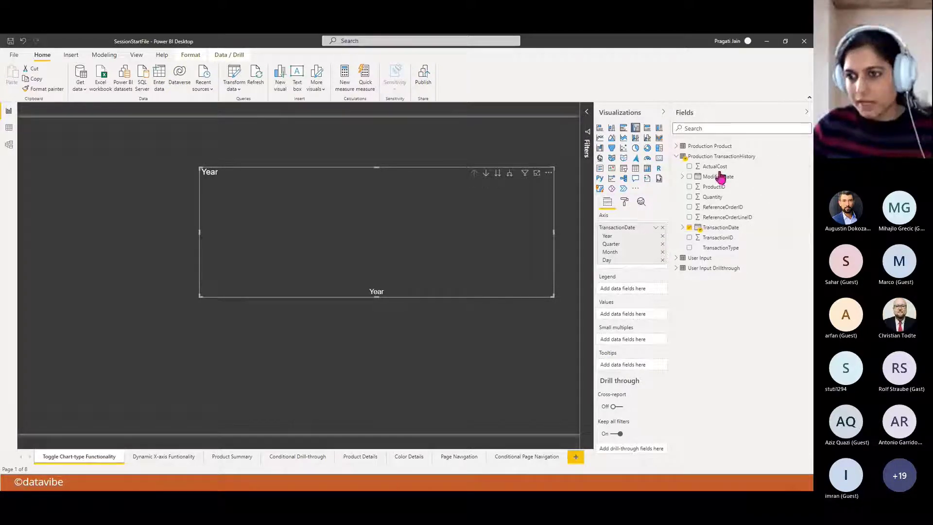
left_click_drag(718, 166, 646, 315)
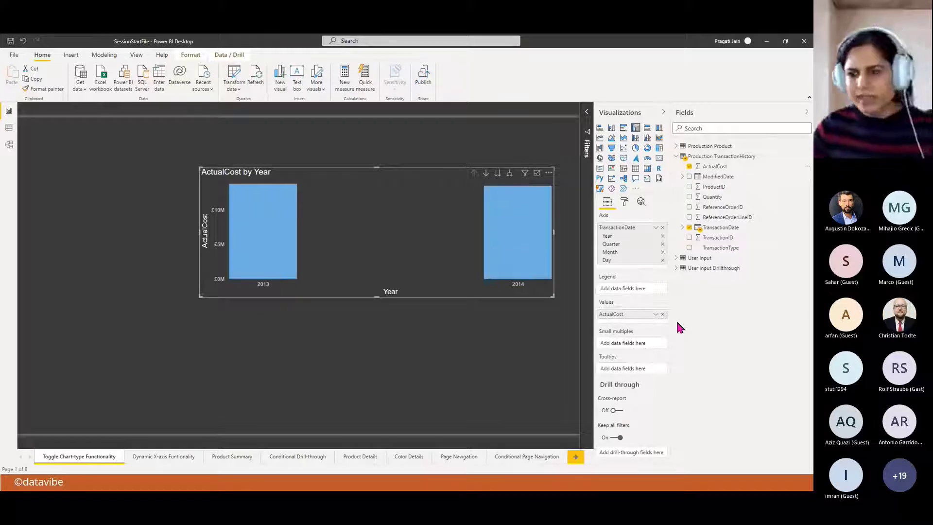
Remove Day and Quarter from the TransactionDate axis hierarchy and expand the chart down to the month level
left_click(662, 261)
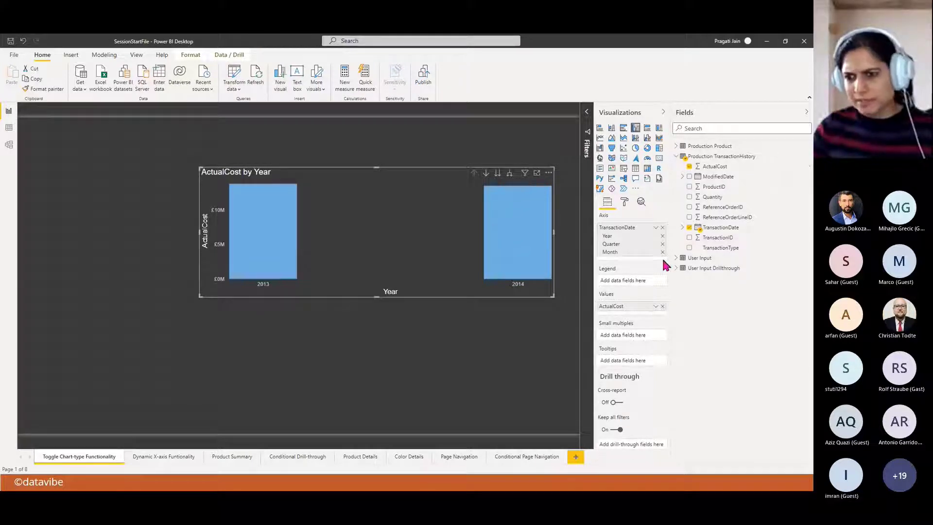
left_click(662, 244)
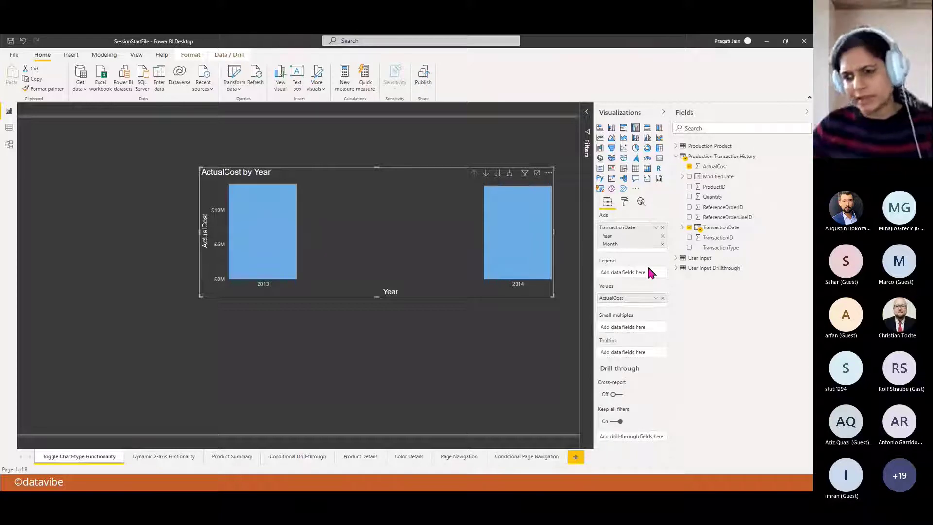
left_click(509, 173)
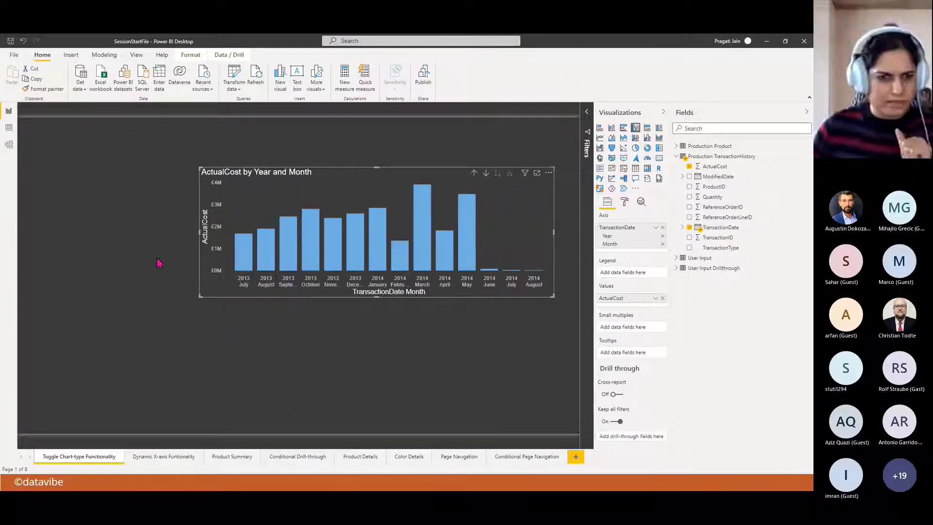
Resize the column chart and move it into the upper half of the page, leaving room for a second visual beneath
left_click_drag(200, 231, 82, 231)
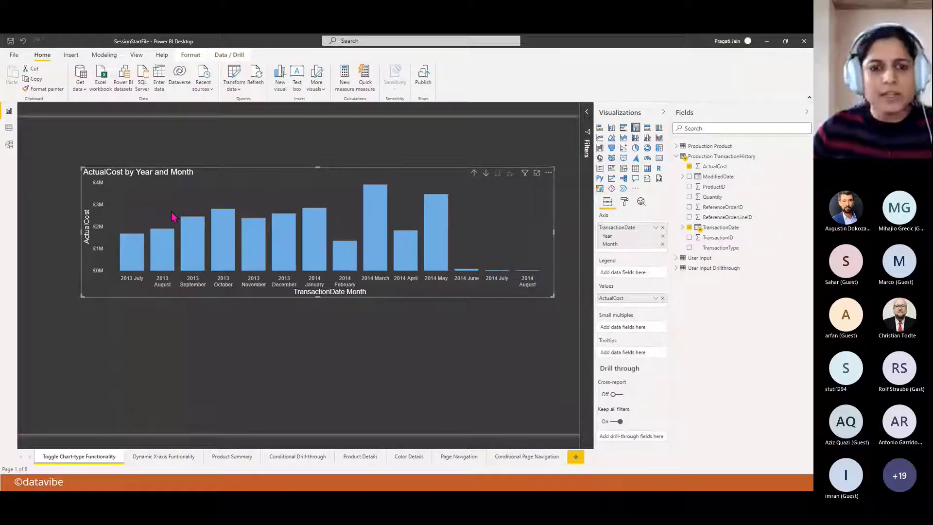
left_click_drag(318, 296, 317, 323)
left_click_drag(291, 178, 287, 143)
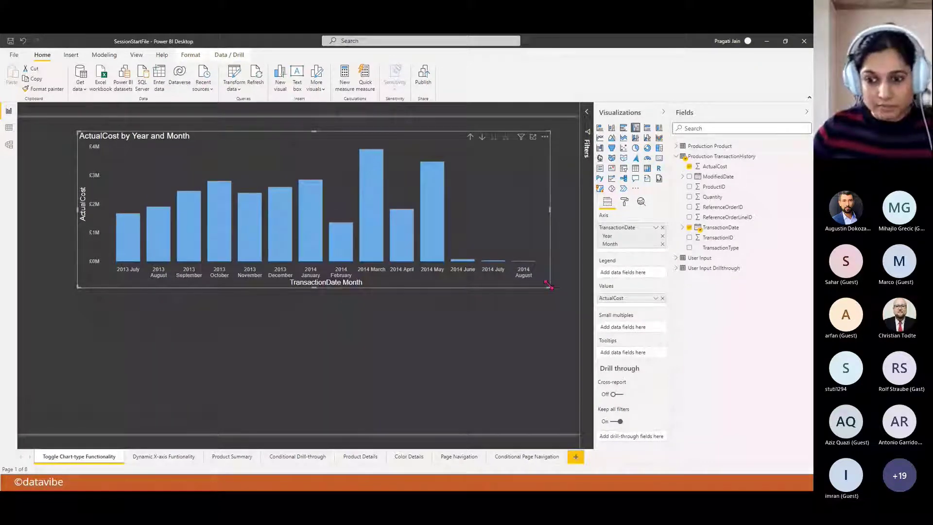
left_click_drag(548, 286, 501, 277)
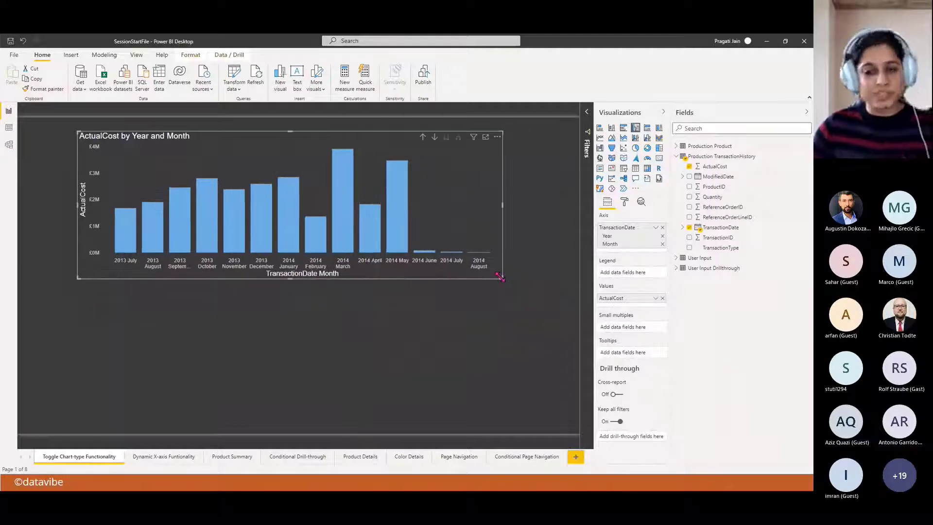
left_click(483, 312)
Duplicate the column chart, place the copy directly below the original and convert the copy to a line chart
left_click(281, 141)
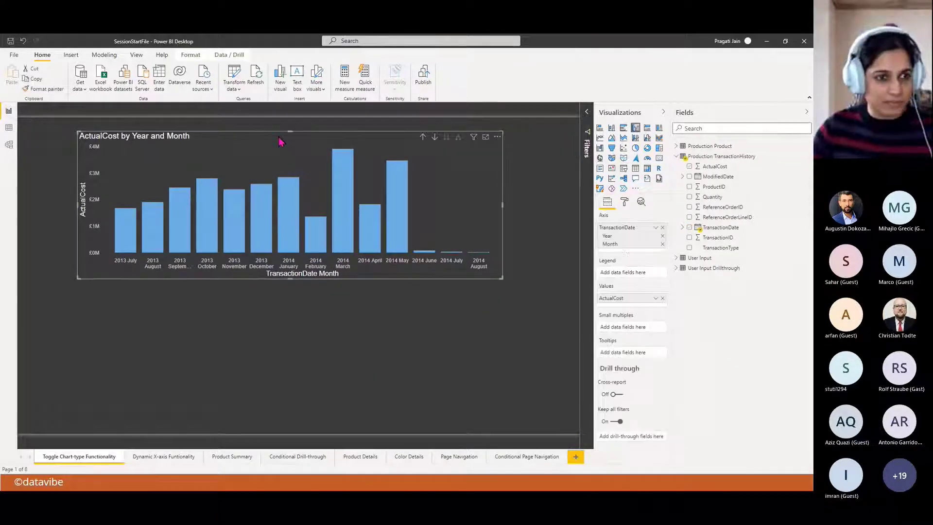
key("ctrl+c")
key("ctrl+v")
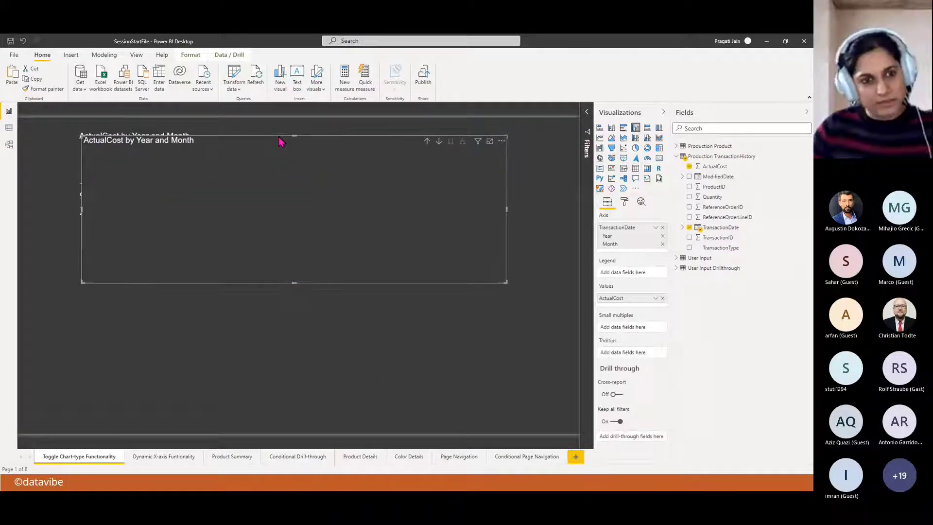
left_click_drag(271, 148, 264, 291)
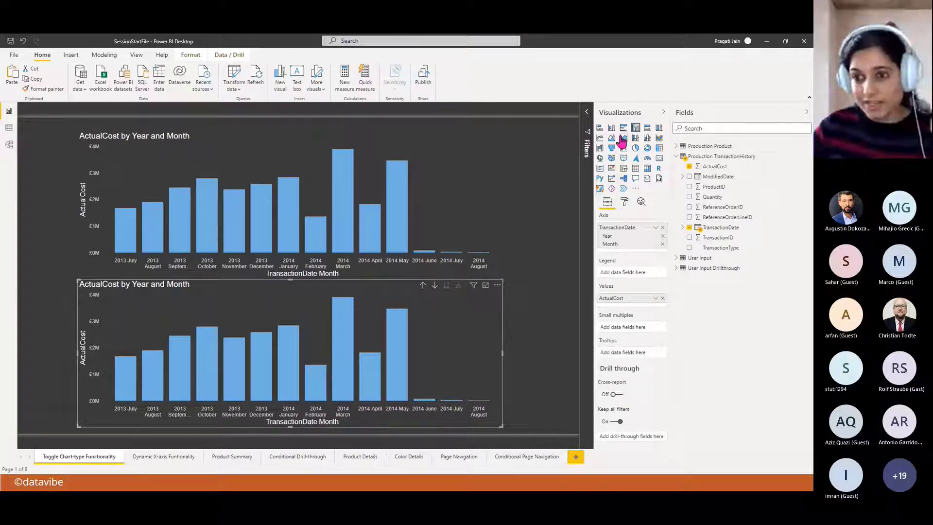
left_click(599, 138)
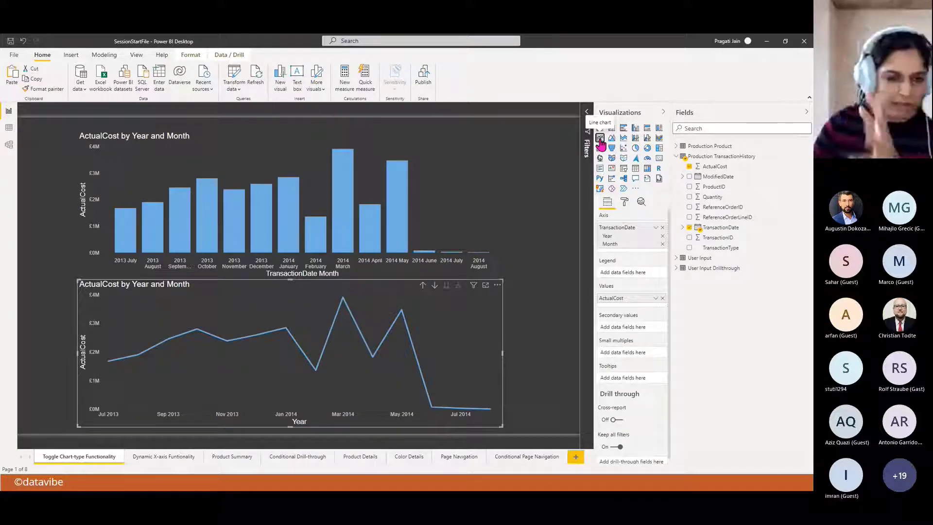
Turn on the line chart's border and set the border color to white
left_click(624, 201)
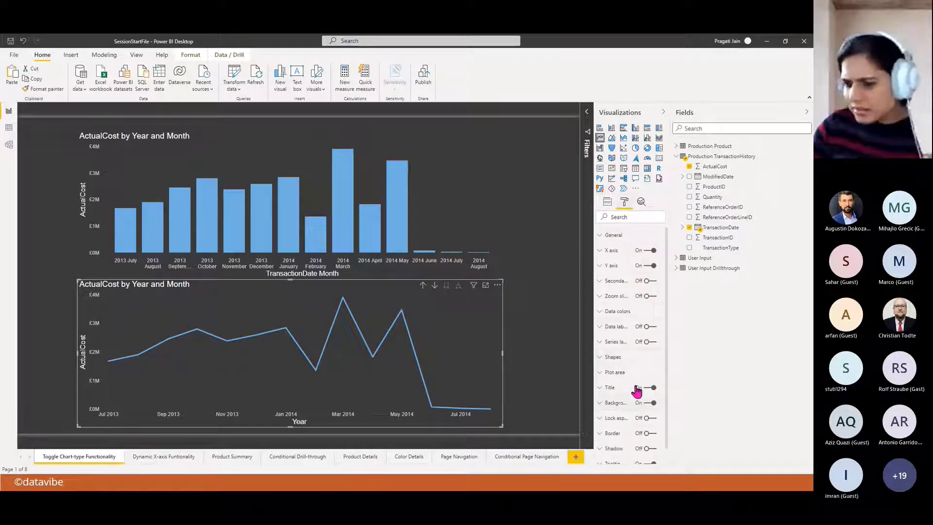
scroll(629, 393, "down", 1)
left_click(649, 414)
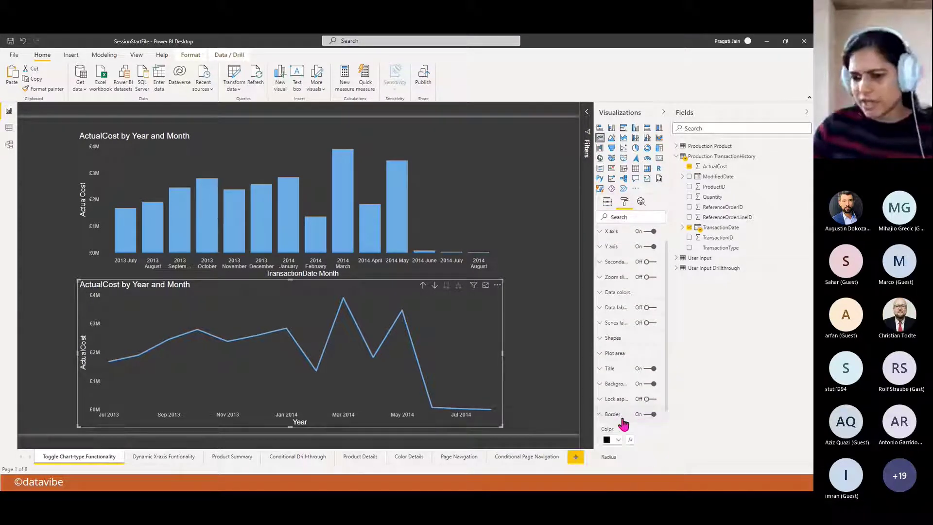
scroll(620, 423, "down", 3)
left_click(618, 362)
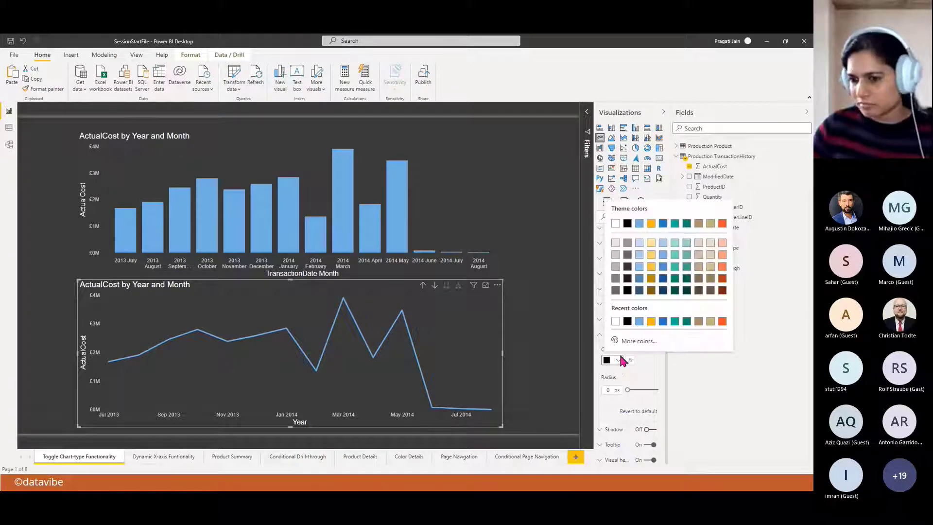
left_click(616, 324)
left_click(598, 336)
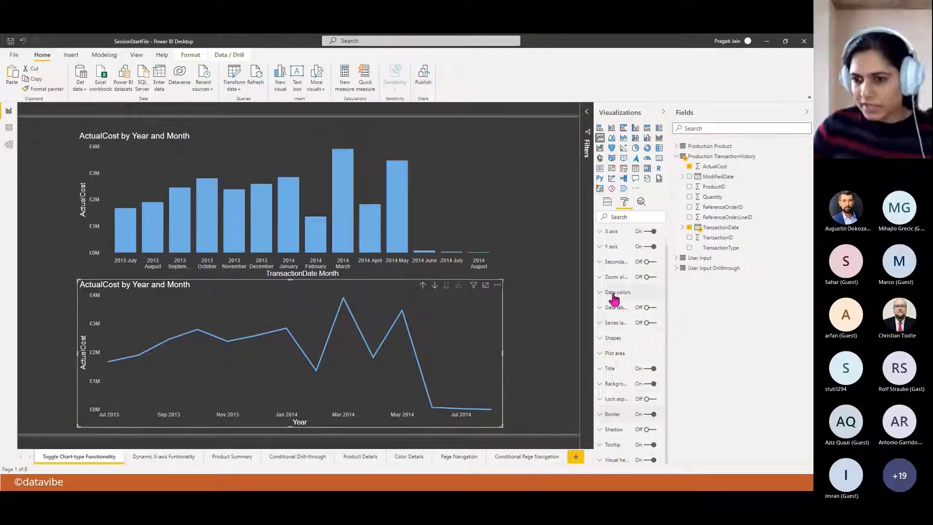
Change the ActualCost data color of the line chart to the theme's yellow-orange
left_click(613, 296)
left_click(612, 317)
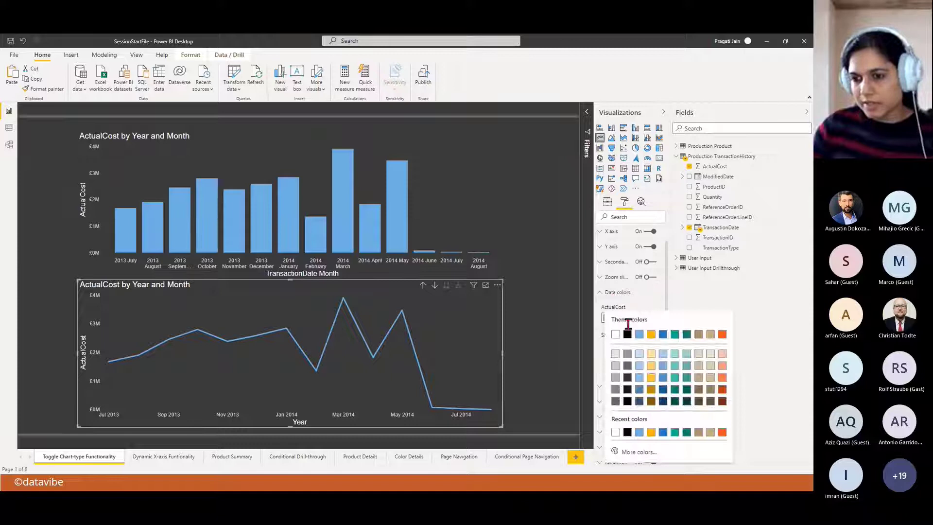
left_click(650, 346)
left_click(604, 292)
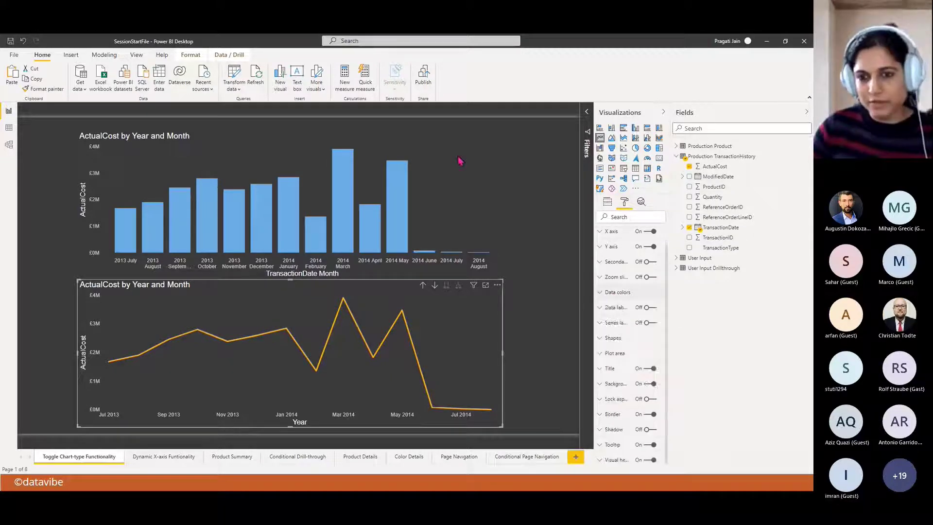
Turn on the column chart's border and set the border color to white
left_click(385, 149)
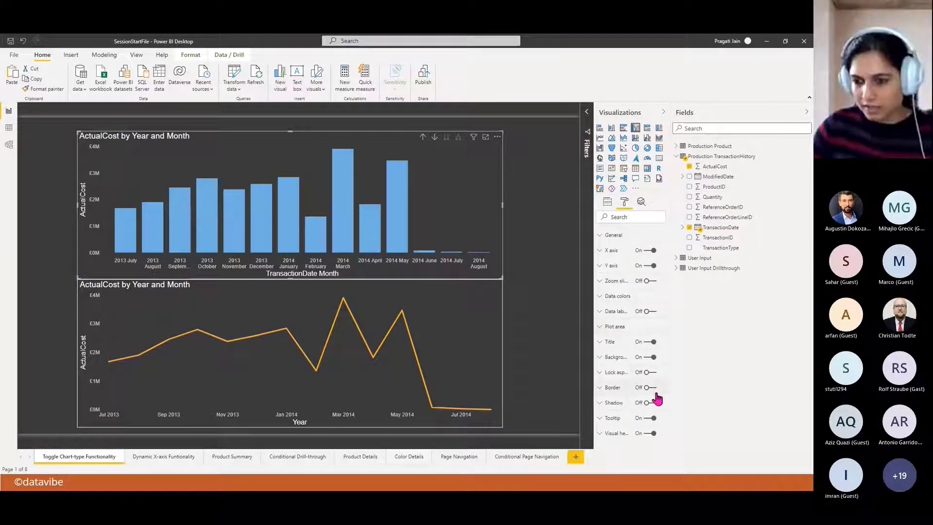
left_click(642, 388)
left_click(613, 387)
left_click(613, 413)
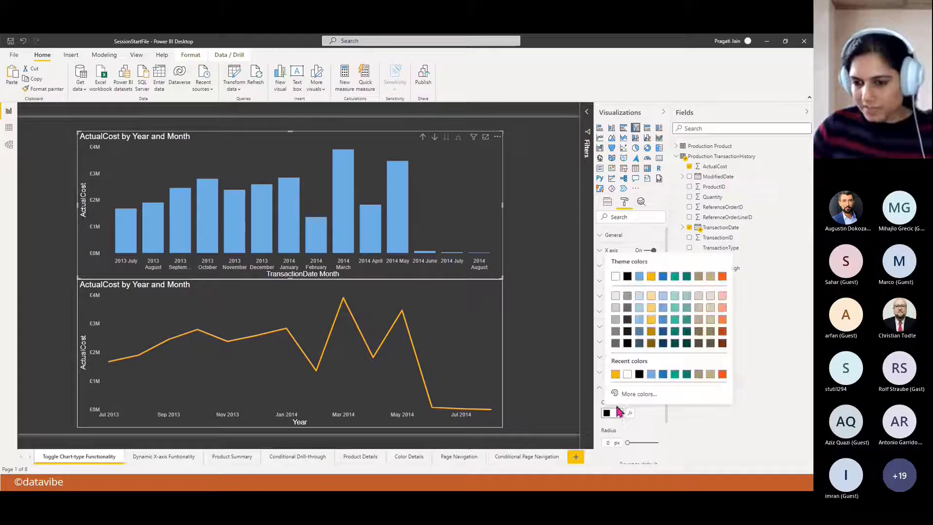
left_click(626, 374)
left_click(604, 389)
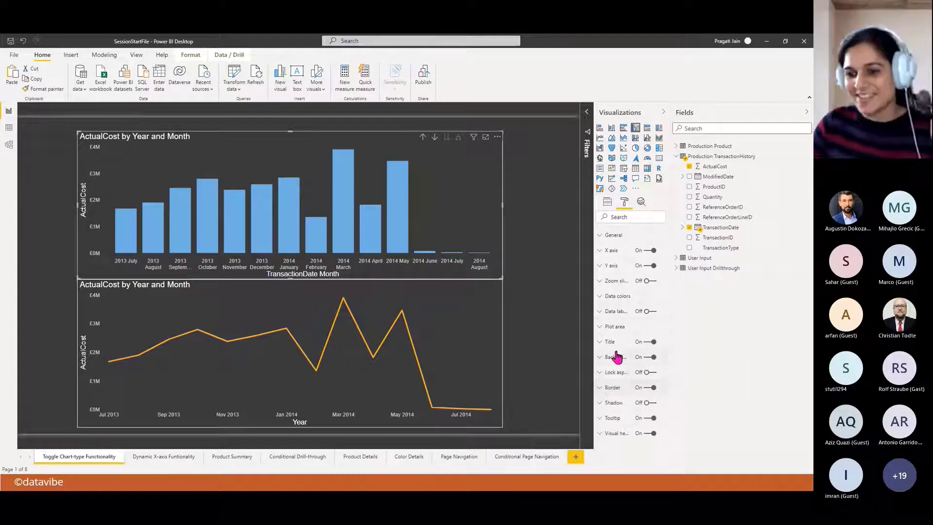
Change the default data color of the column chart to a teal shade from the theme colors
left_click(623, 300)
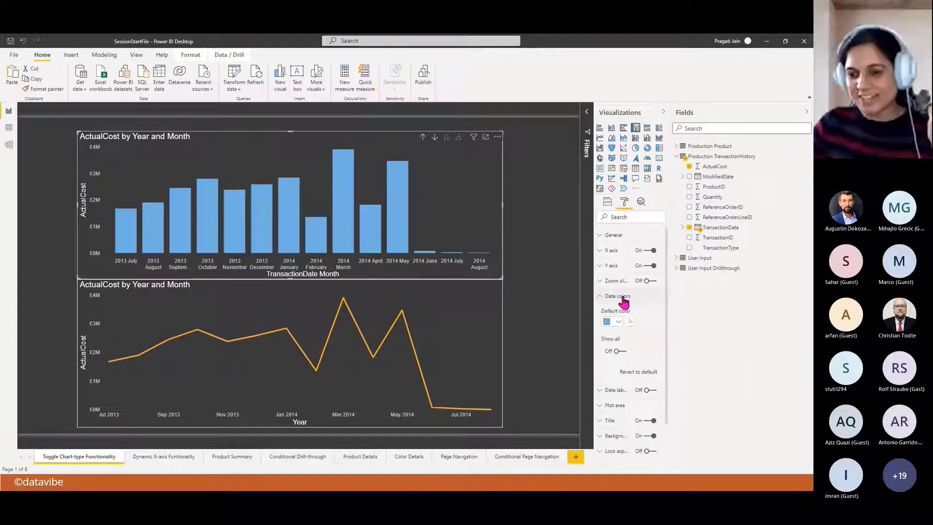
left_click(617, 322)
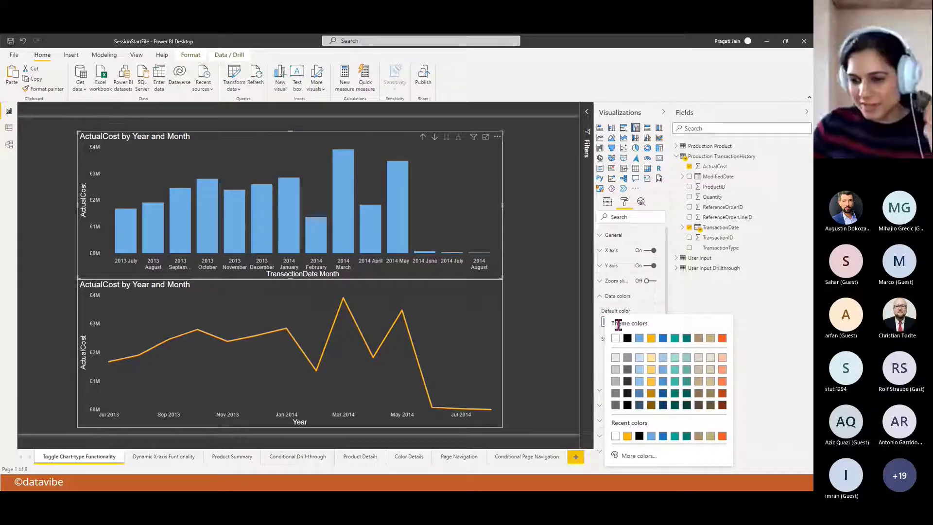
left_click(675, 381)
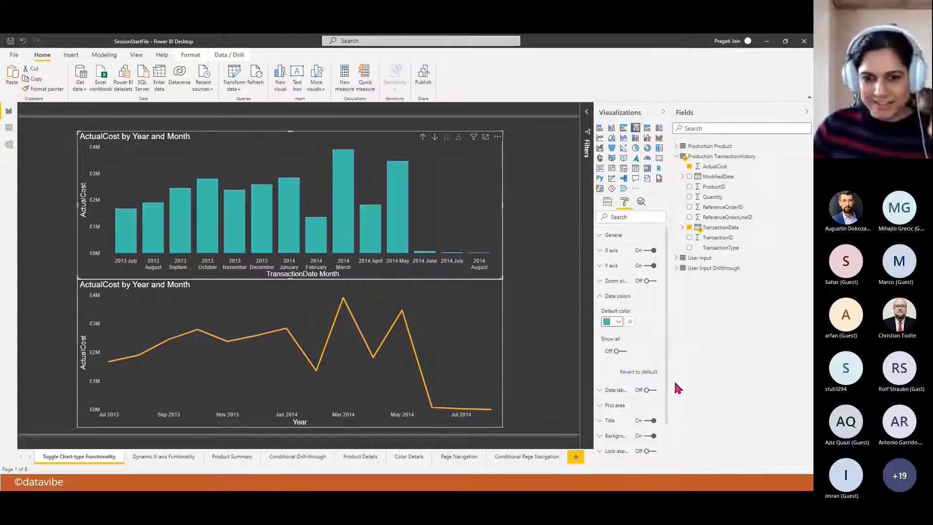
left_click(554, 301)
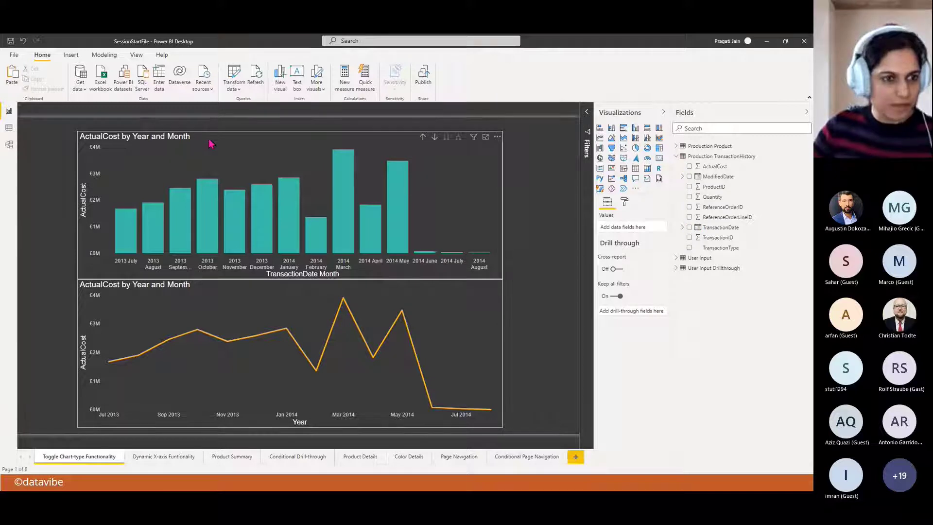
Move the column and line charts toward the page's upper-left area and narrow both to the same width, about half the page
left_click_drag(208, 141, 160, 137)
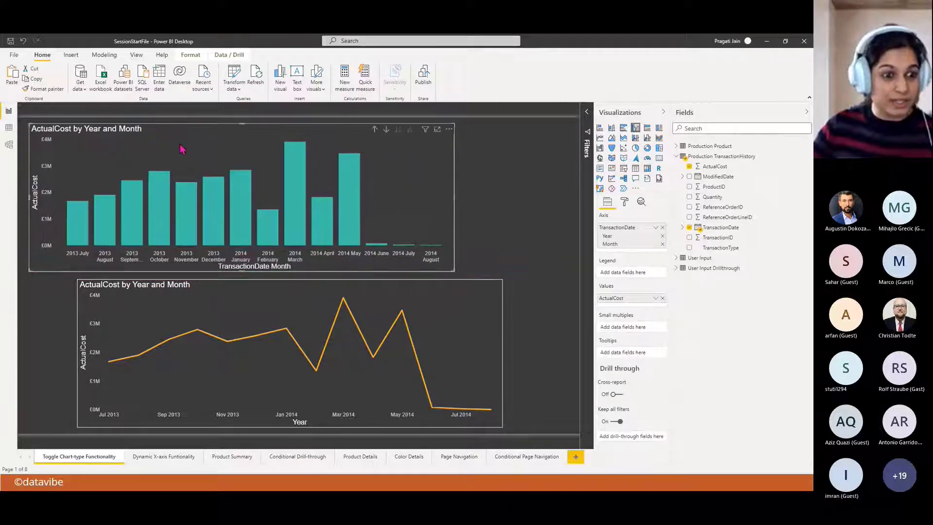
left_click_drag(256, 287, 206, 287)
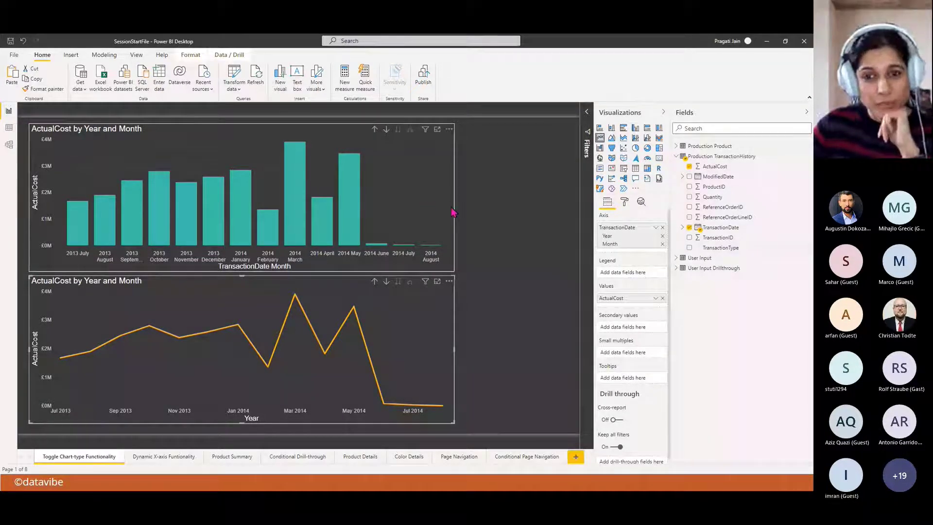
left_click(407, 157)
left_click_drag(454, 198, 324, 192)
left_click(455, 358)
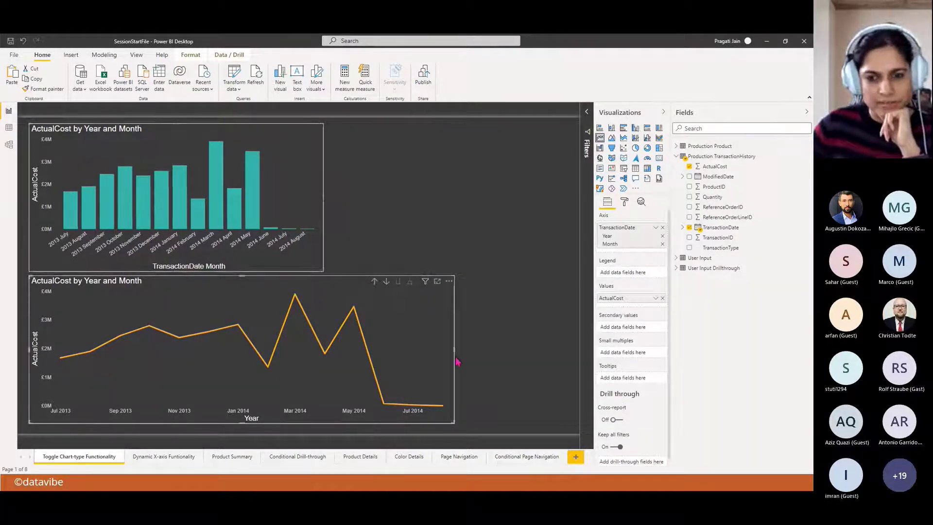
left_click_drag(455, 358, 326, 349)
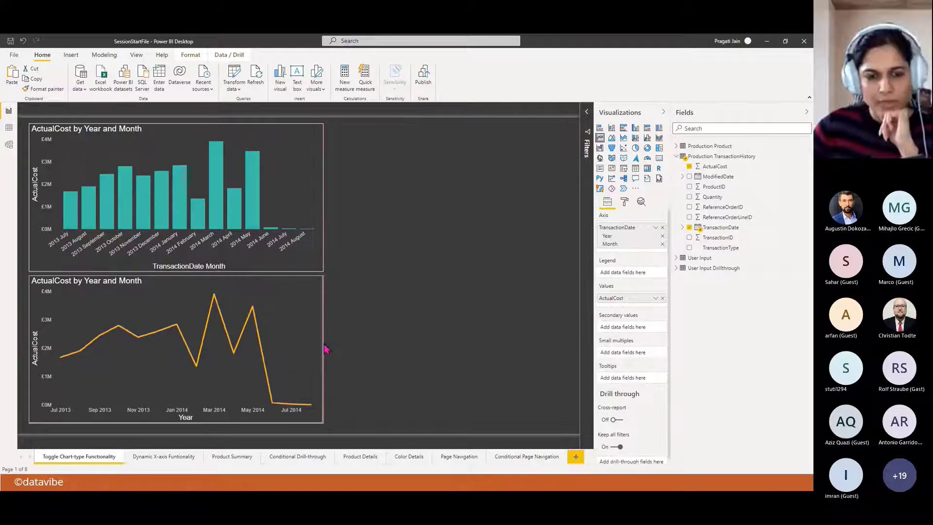
Add a pie chart beside the column chart with ActualCost as values and TransactionType as legend, and narrow it slightly
left_click(441, 323)
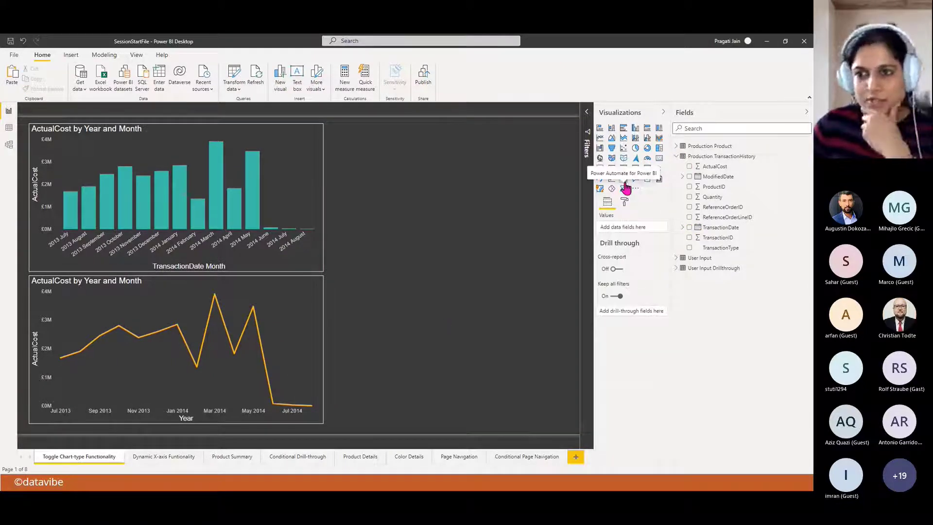
left_click(636, 149)
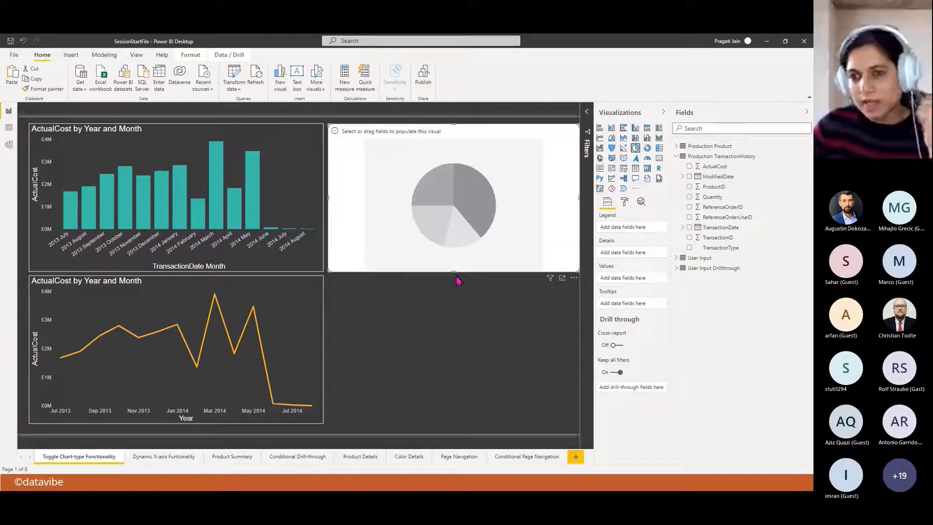
left_click_drag(580, 201, 547, 203)
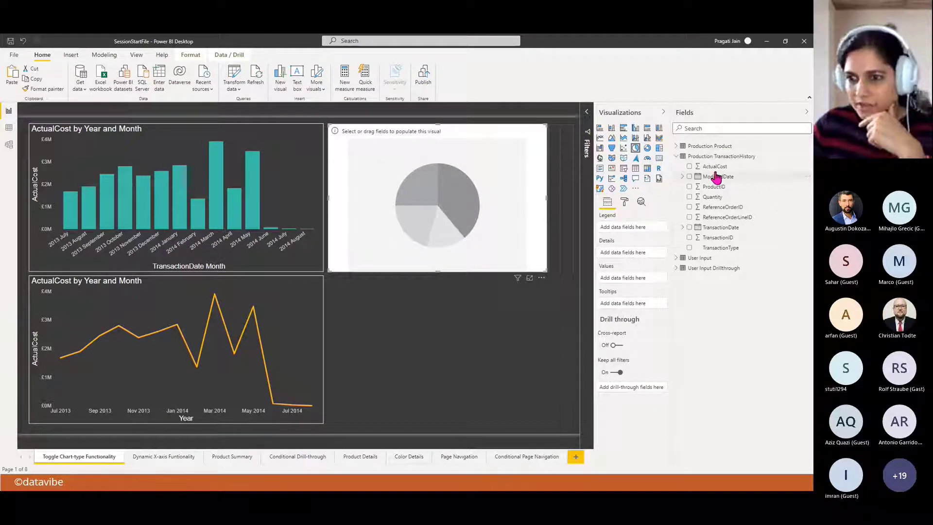
left_click_drag(714, 167, 631, 281)
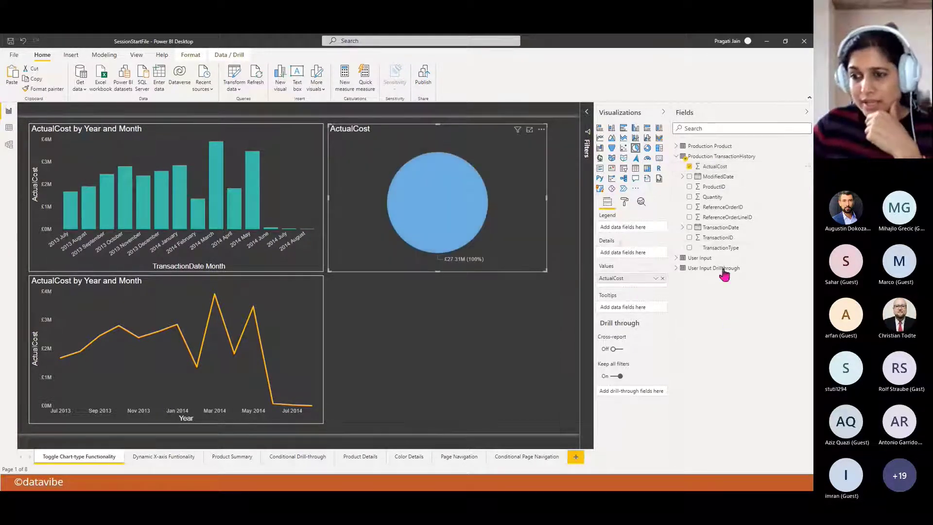
left_click_drag(721, 252, 629, 227)
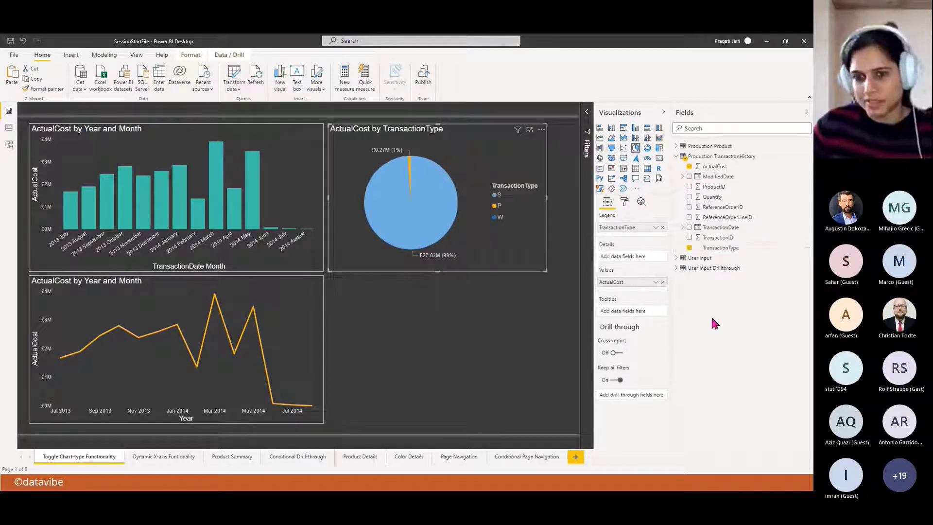
mouse_move(544, 268)
left_mouse_down()
mouse_move(534, 280)
mouse_move(534, 272)
left_mouse_up()
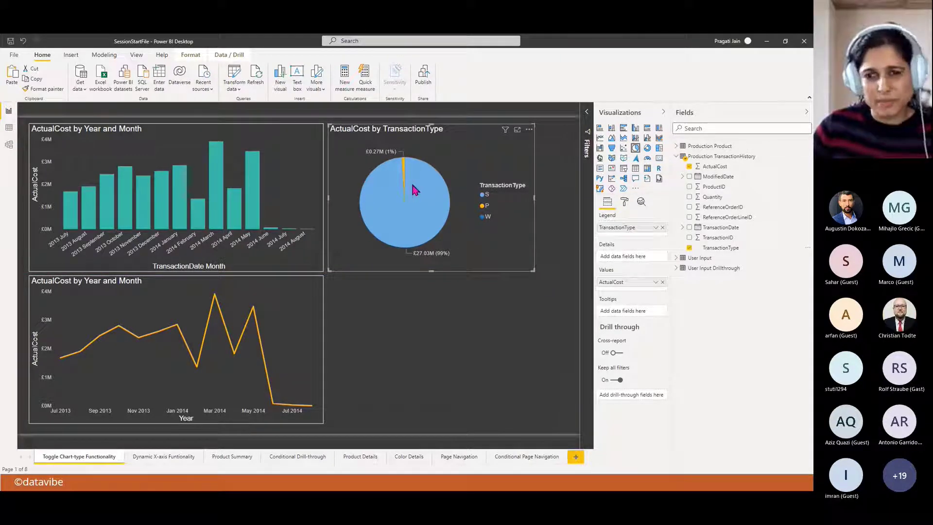
Turn on the pie chart's border and set the border color to white
left_click(624, 201)
left_click(647, 342)
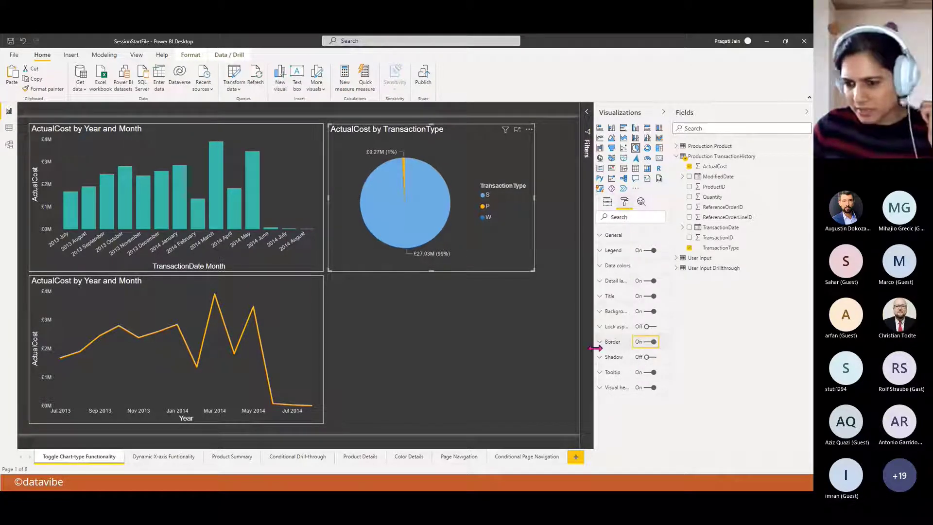
left_click(601, 342)
left_click(618, 369)
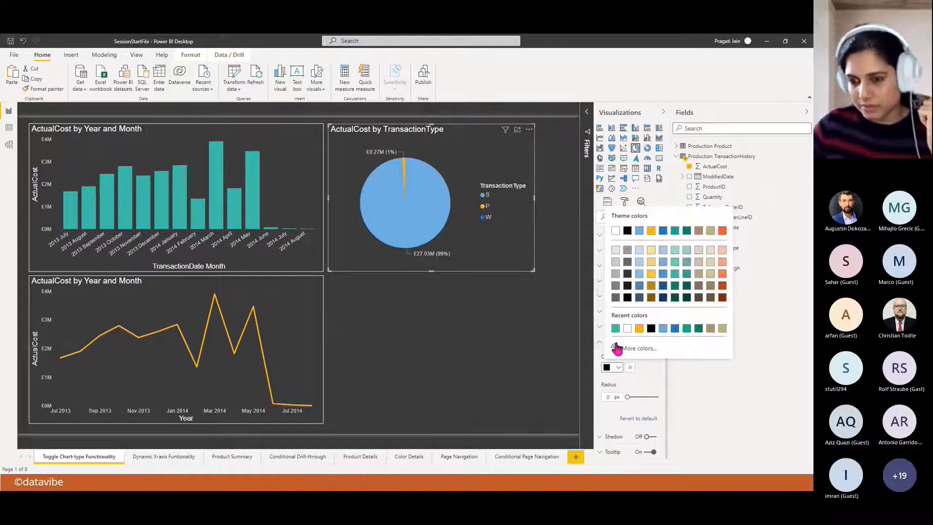
left_click(631, 335)
left_click(522, 364)
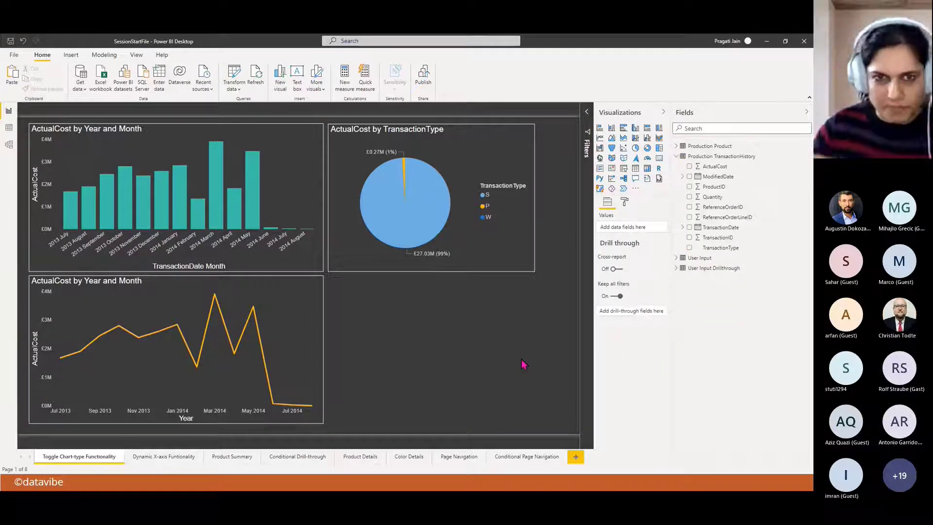
Change the column chart's title text to "BarChart Representation"
left_click(173, 135)
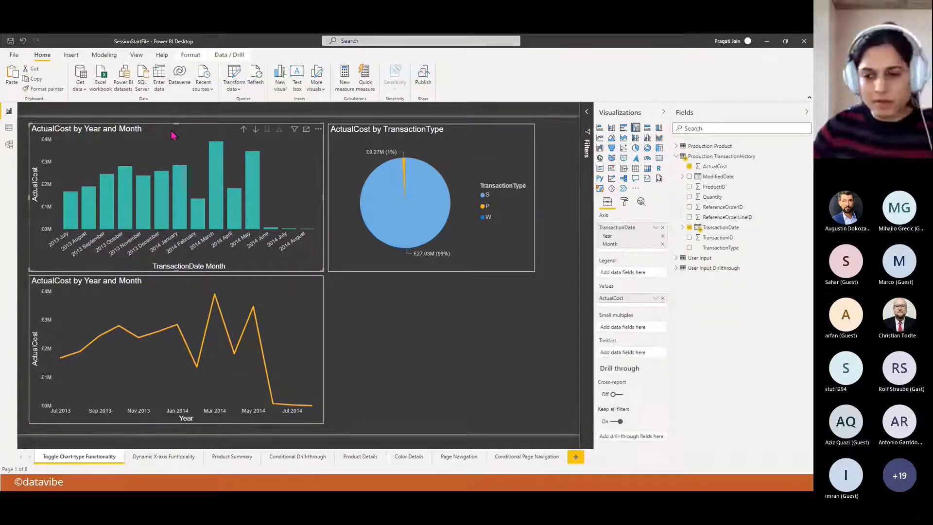
left_click(624, 202)
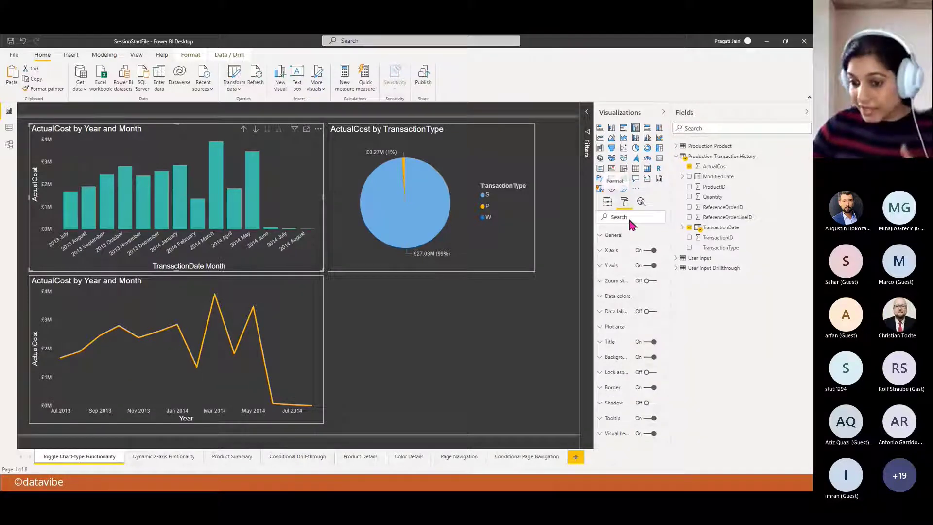
left_click(610, 341)
left_click_drag(626, 366, 650, 367)
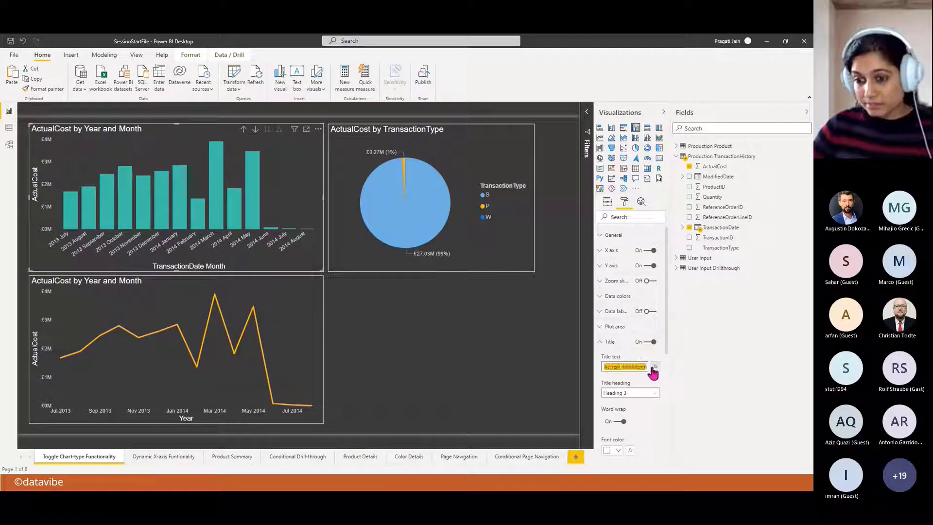
type("Bar")
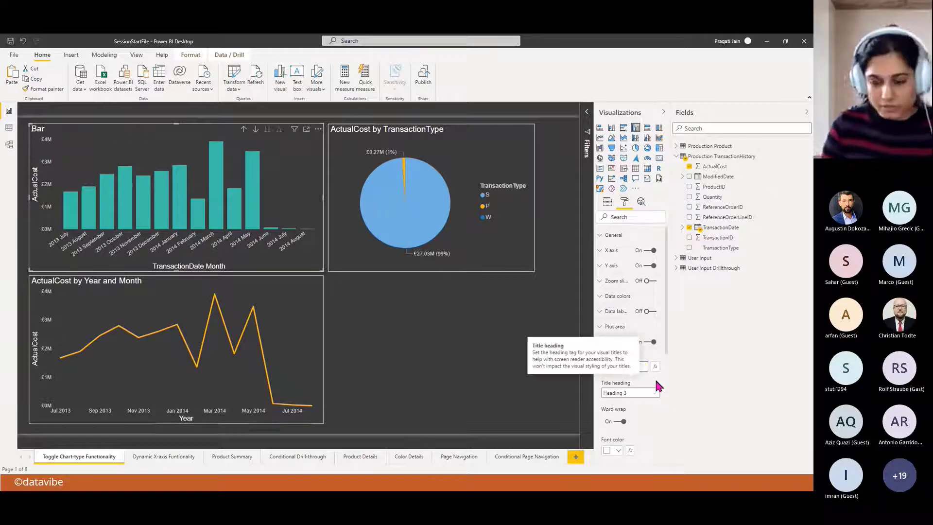
type("Chart")
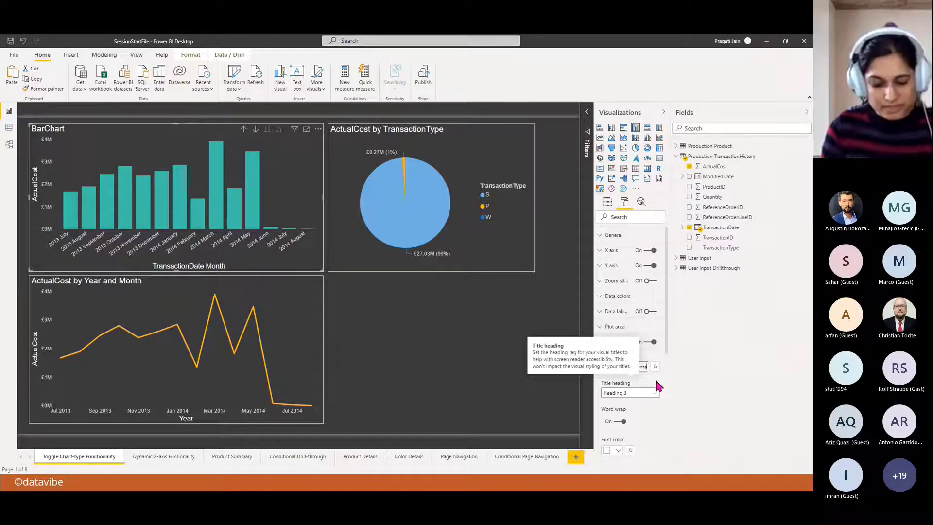
type("tion")
key("Return")
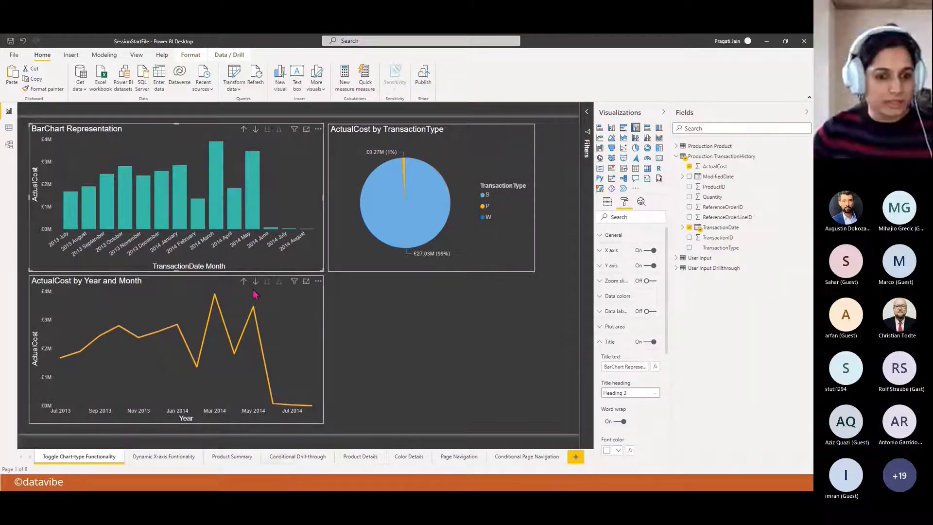
Change the line chart's title text to "Line Chart Representaion"
left_click(212, 283)
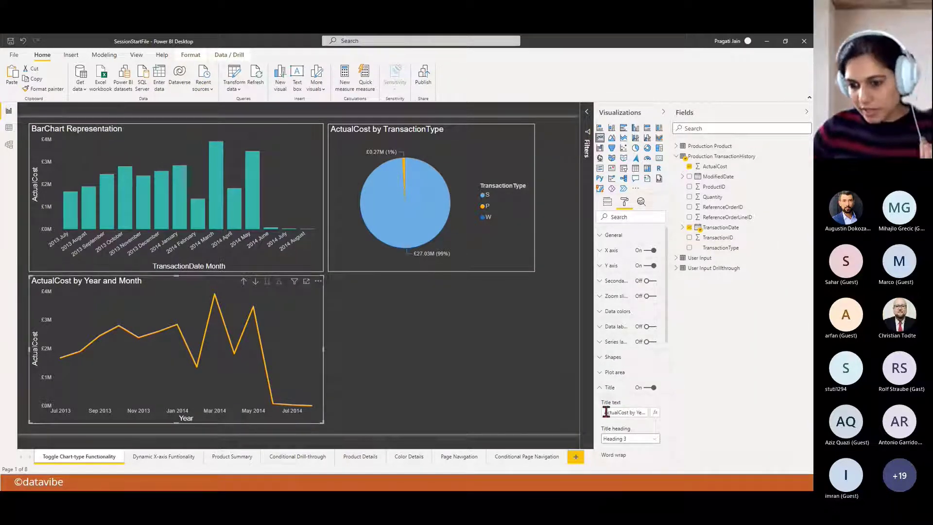
left_click_drag(604, 412, 648, 411)
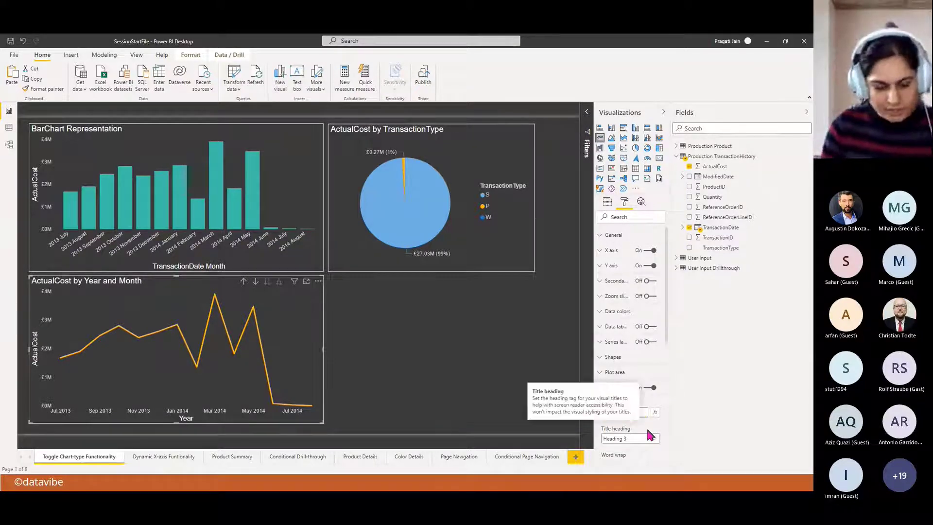
type("Line Chart Representaij")
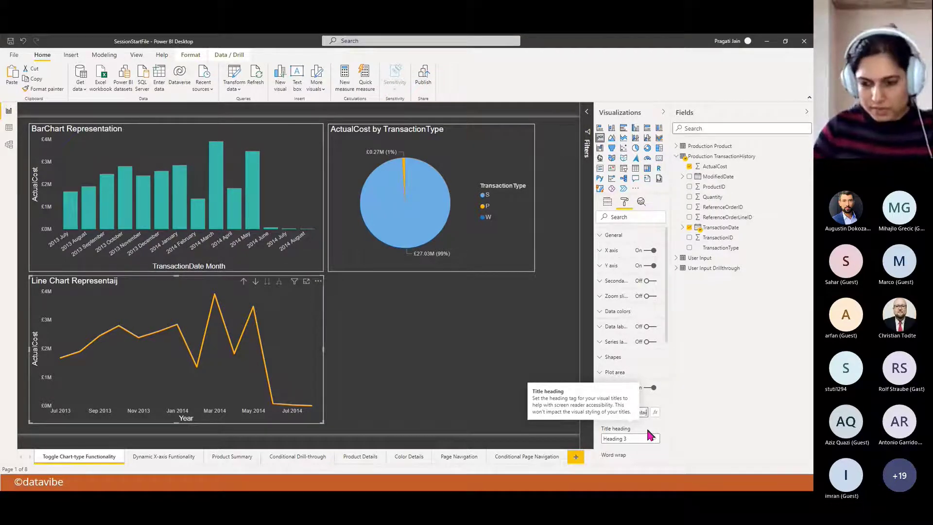
key("BackSpace")
type("on")
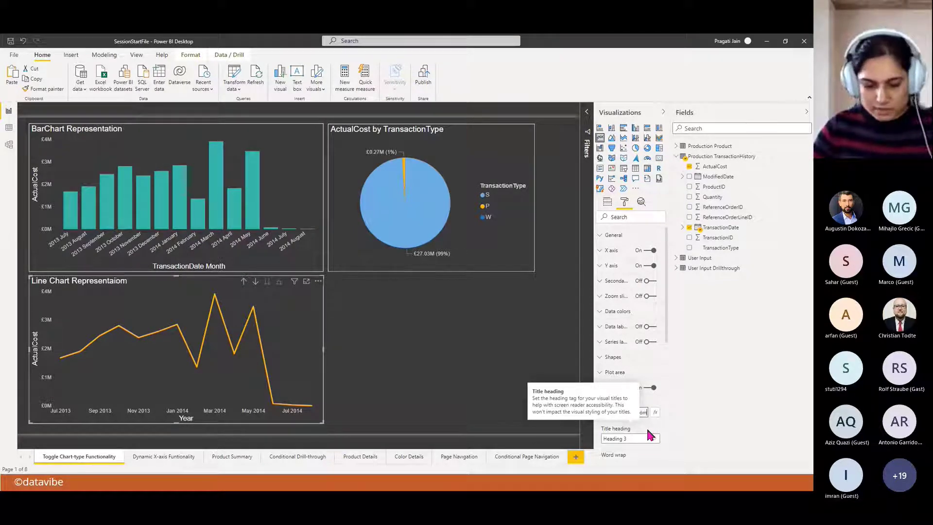
Change the pie chart's title text to "Piechart Representation"
left_click(384, 144)
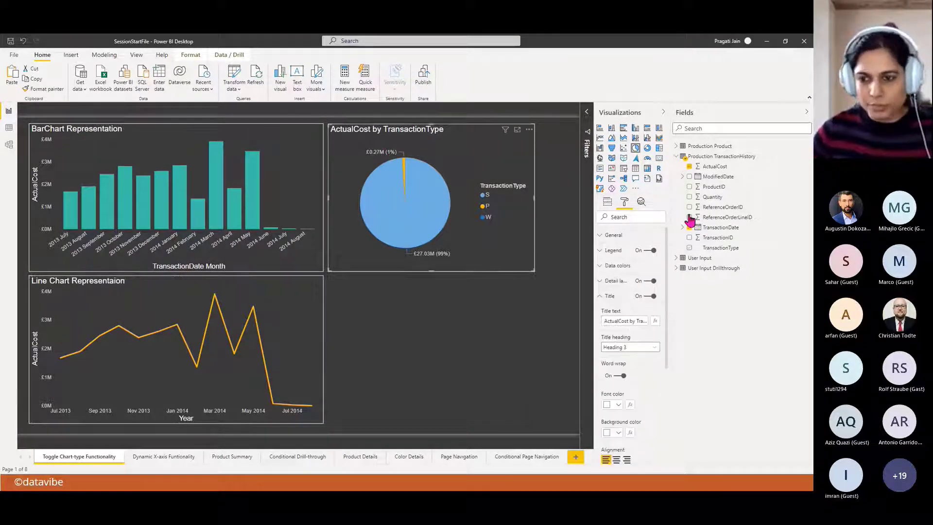
double_click(626, 321)
left_click_drag(635, 322, 646, 322)
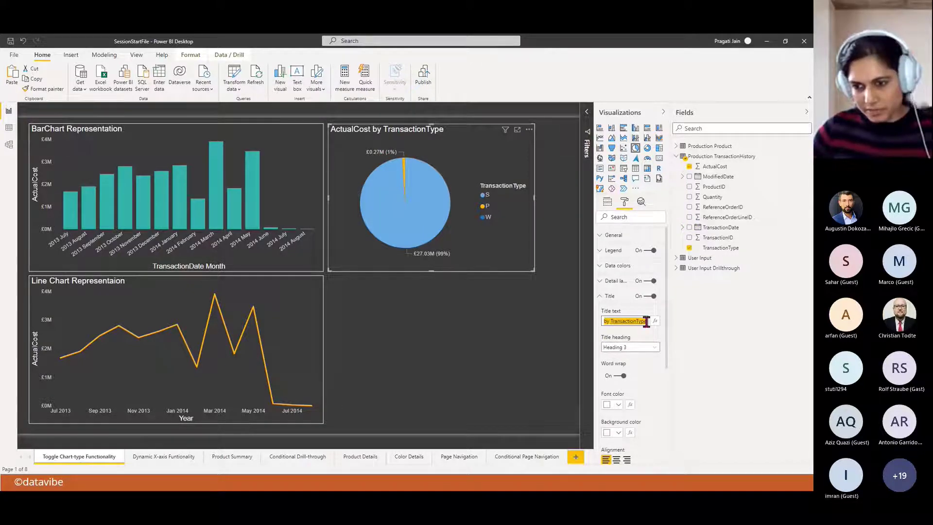
type("Piecha")
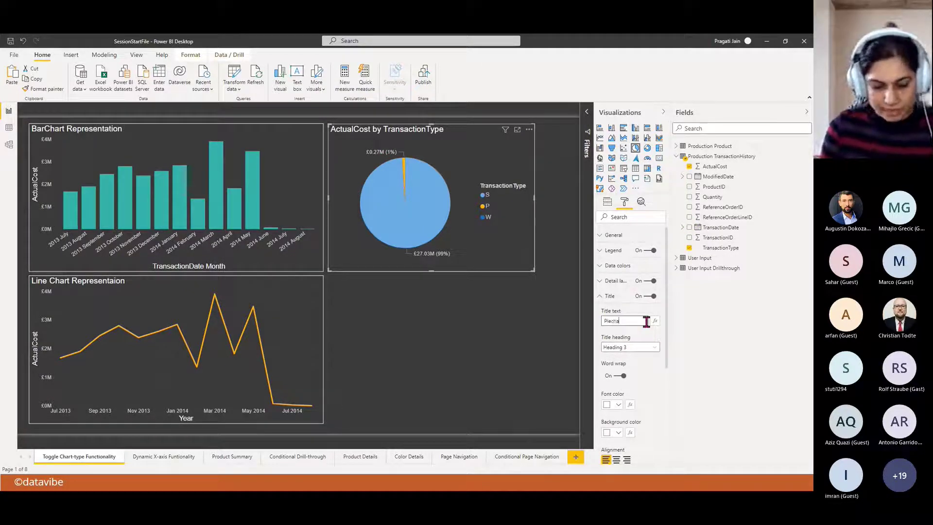
type("rt ")
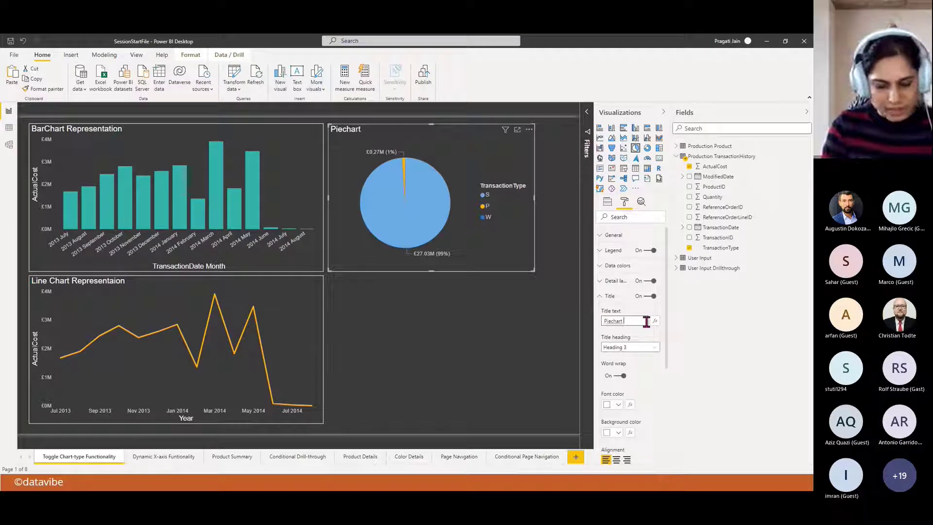
type("Repres")
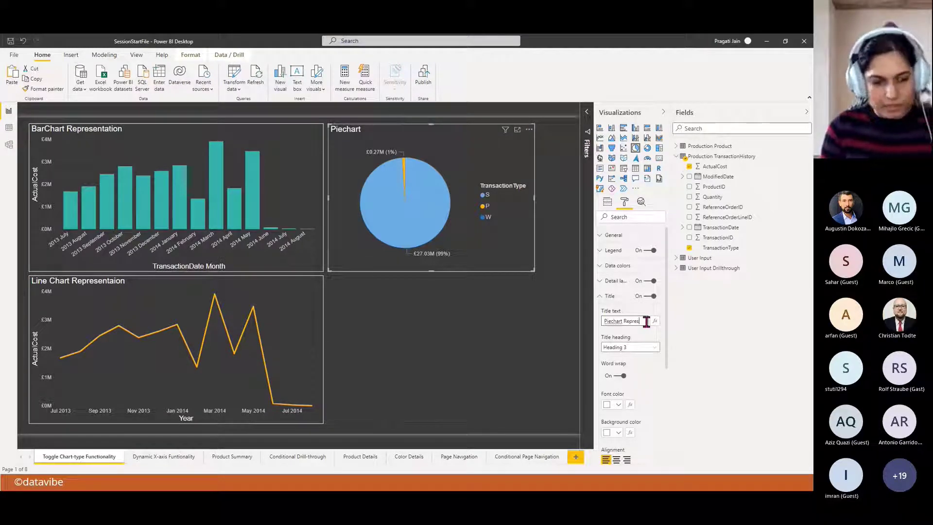
type("entation")
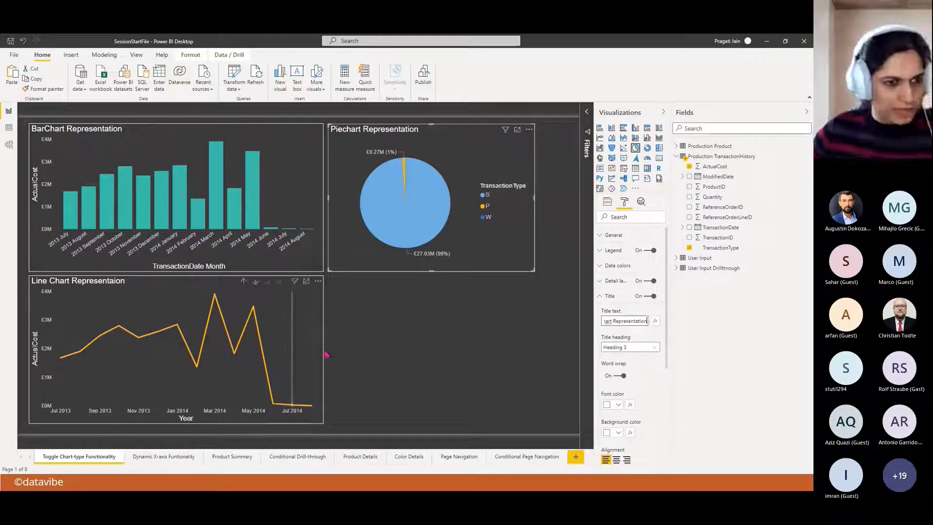
left_click(391, 341)
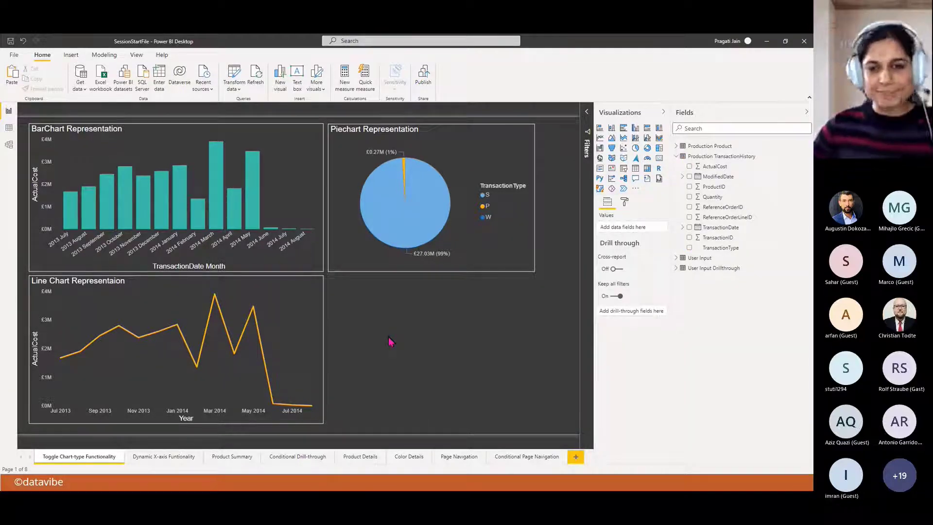
Collapse the Visualizations and Fields panes, and display the Selection and Bookmarks panes with the Selection pane widened to show full visual names
left_click(663, 113)
left_click(805, 113)
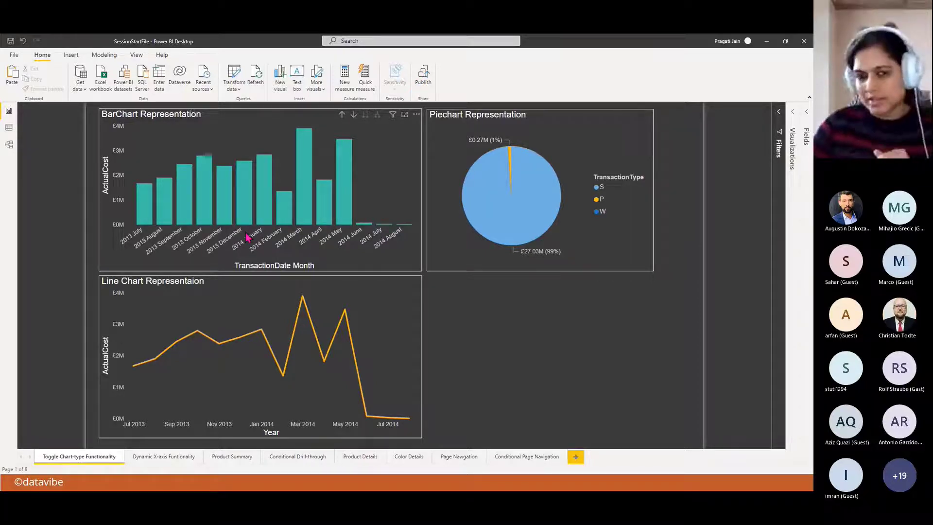
mouse_move(515, 228)
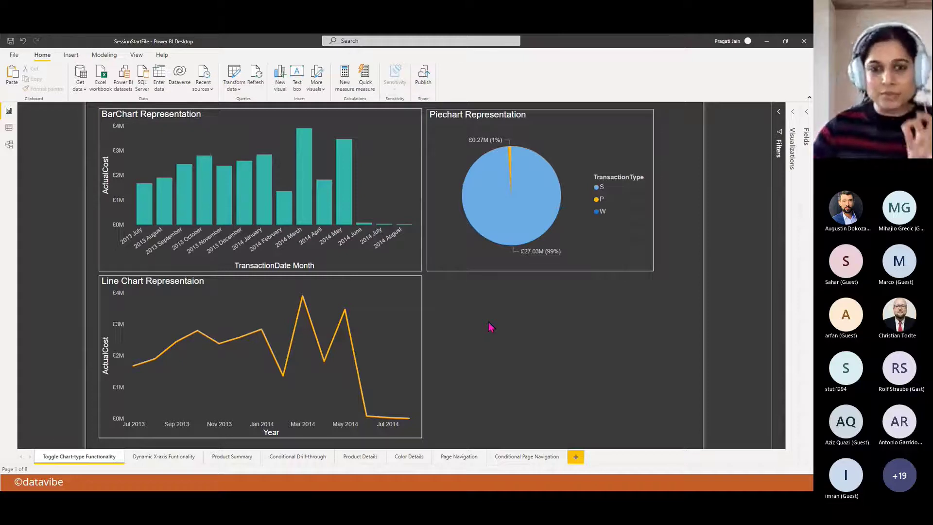
left_click(132, 56)
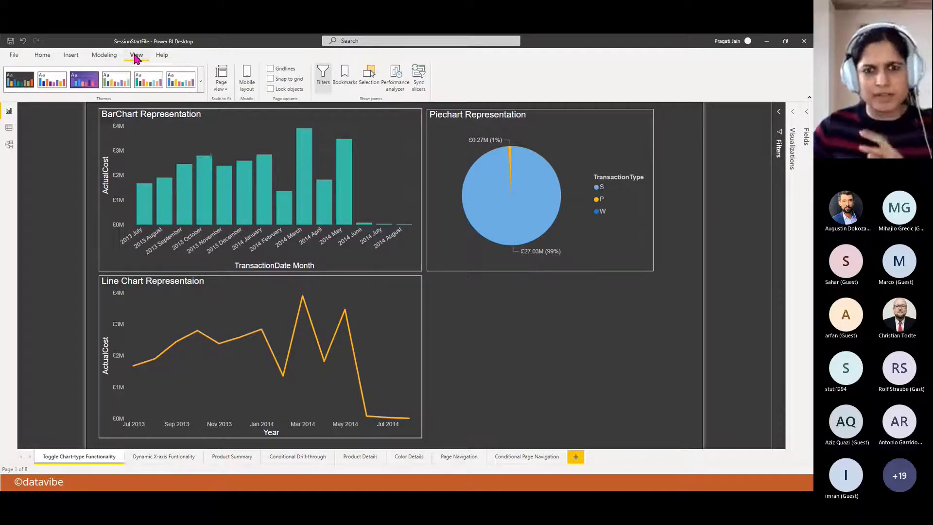
left_click(368, 82)
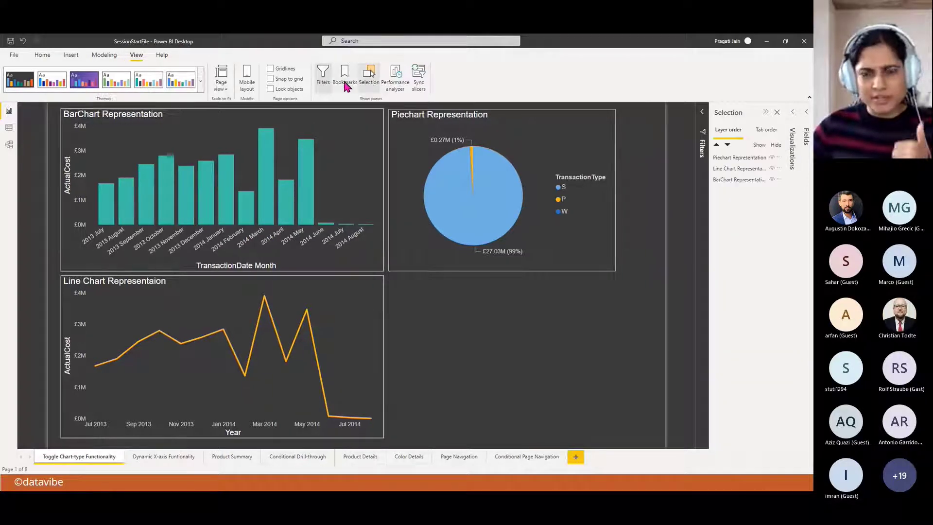
left_click(344, 82)
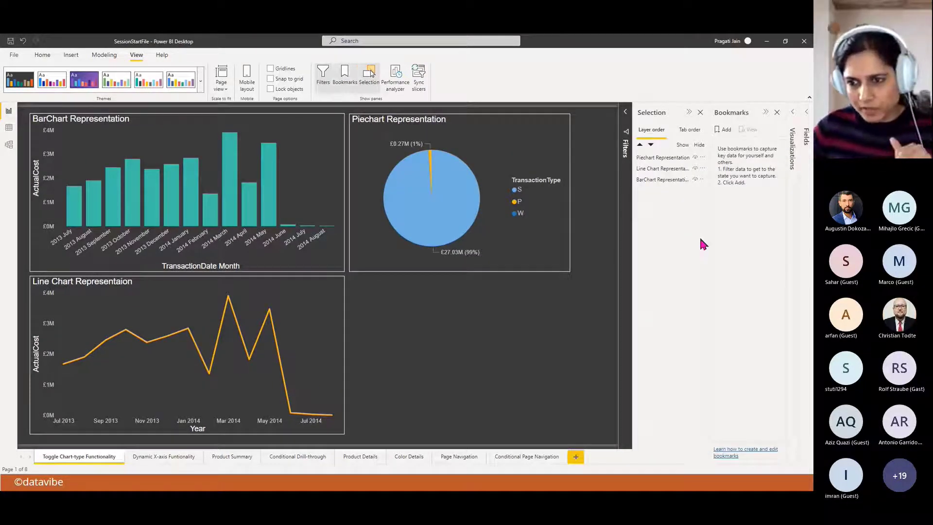
left_click_drag(633, 242, 607, 245)
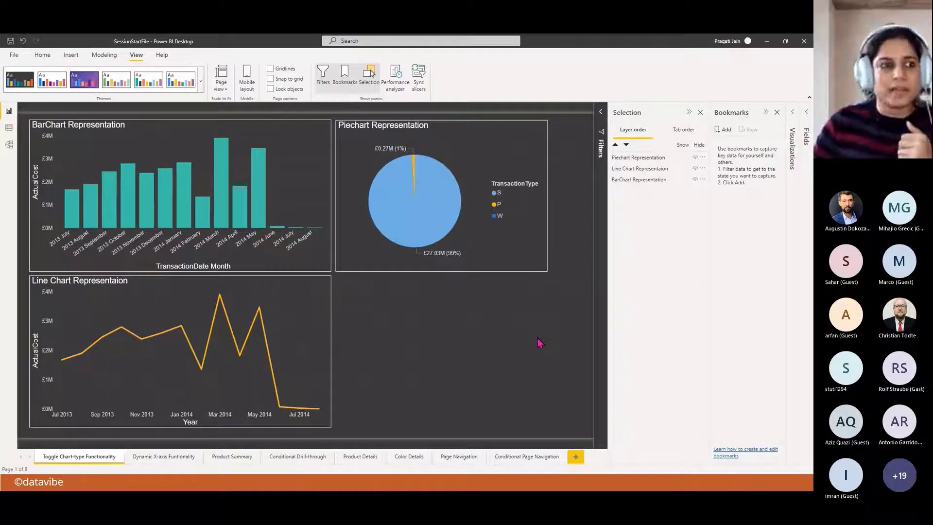
Hide the BarChart Representation visual through the layer order and show it again
left_click(43, 55)
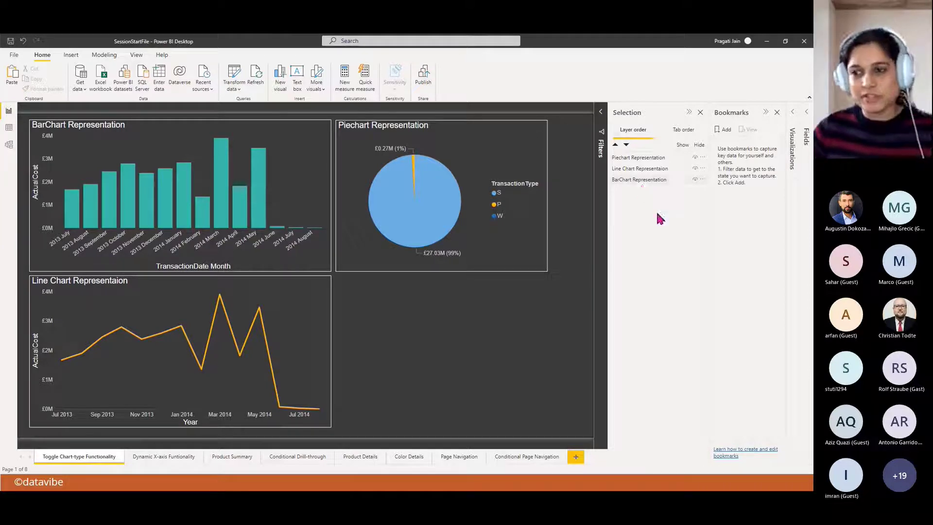
left_click(695, 180)
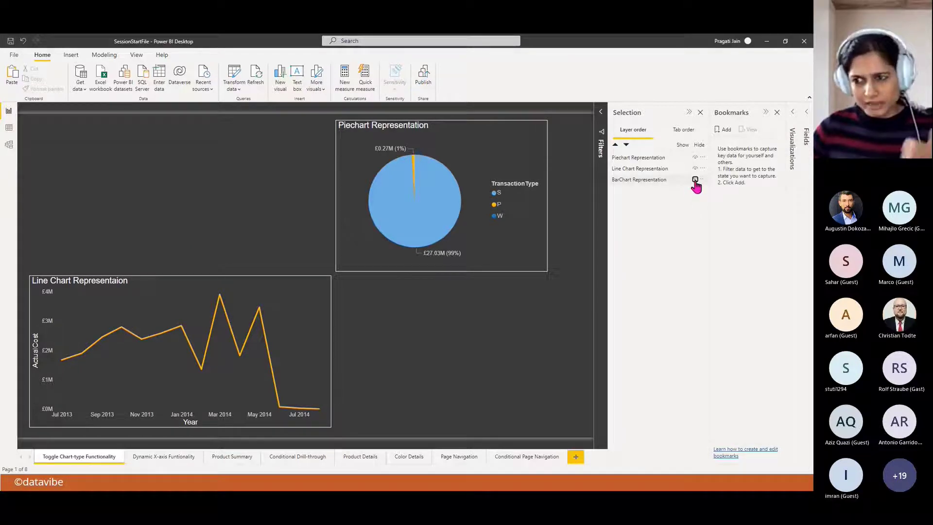
left_click(695, 180)
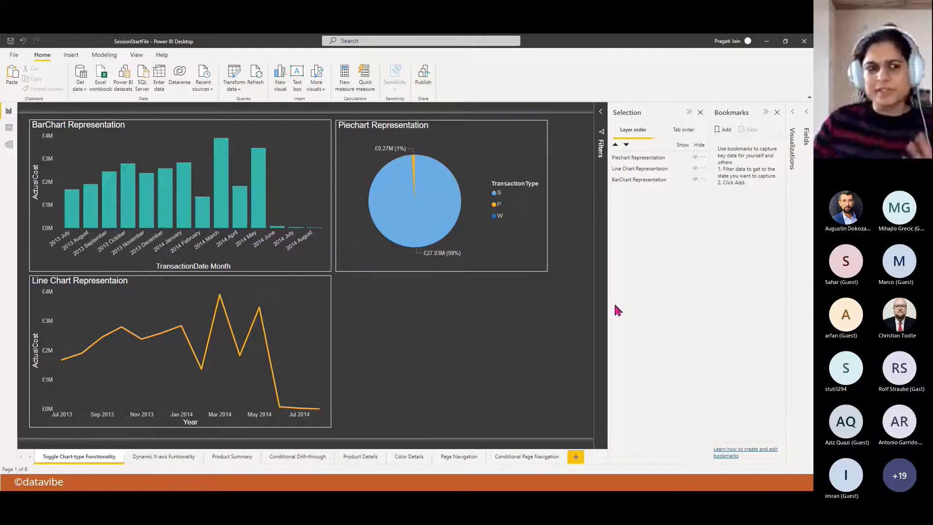
mouse_move(168, 218)
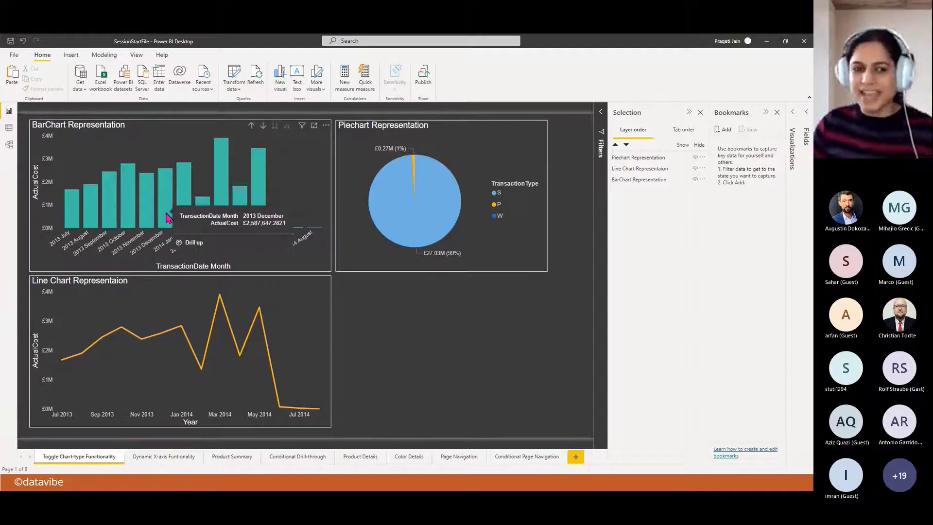
mouse_move(189, 301)
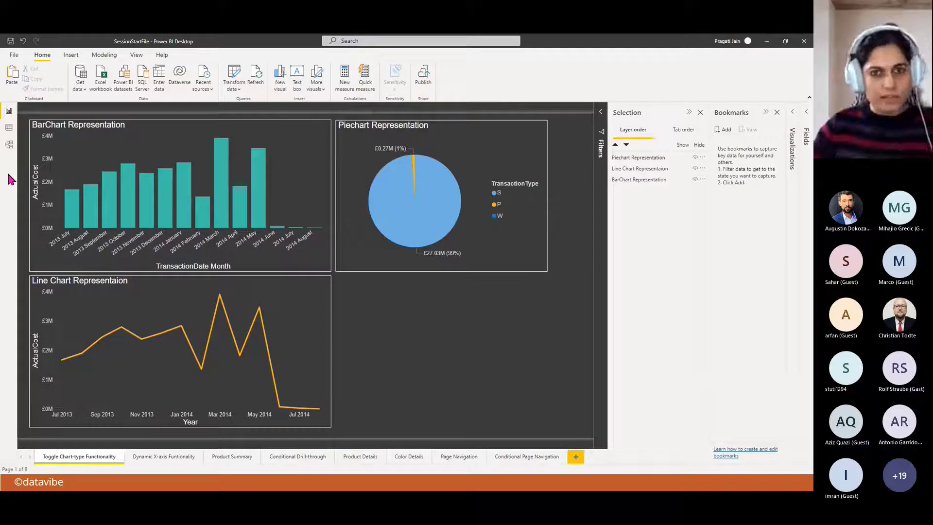
Insert the barIcon image from the StuggartGroup folder and place it at reduced size directly below the pie chart
left_click(72, 57)
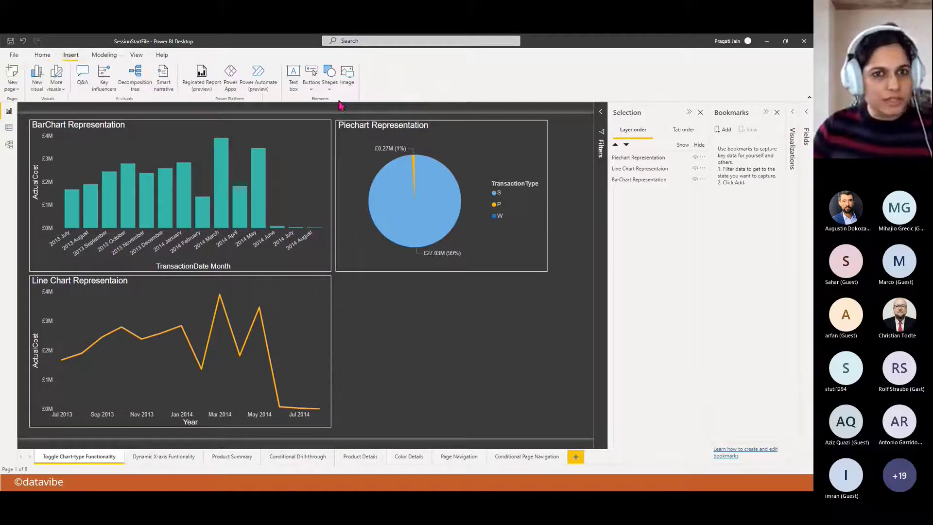
left_click(346, 89)
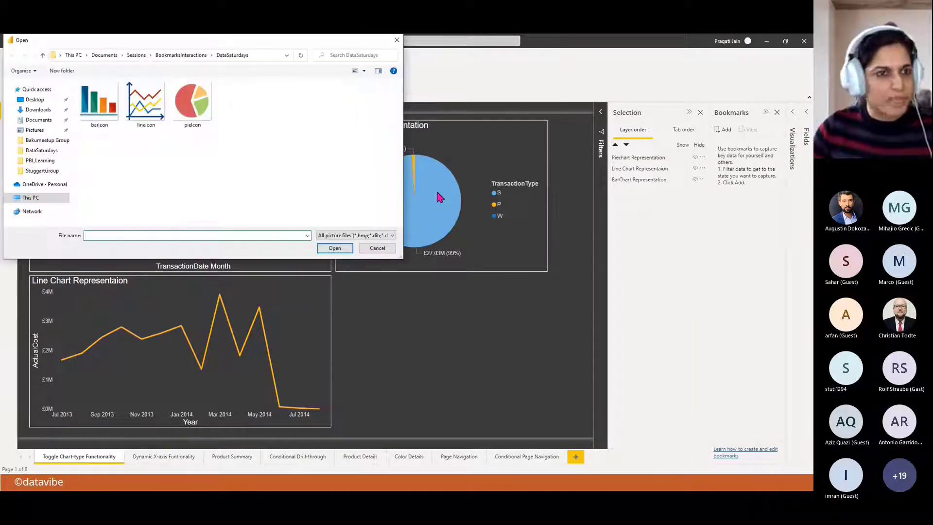
left_click(180, 54)
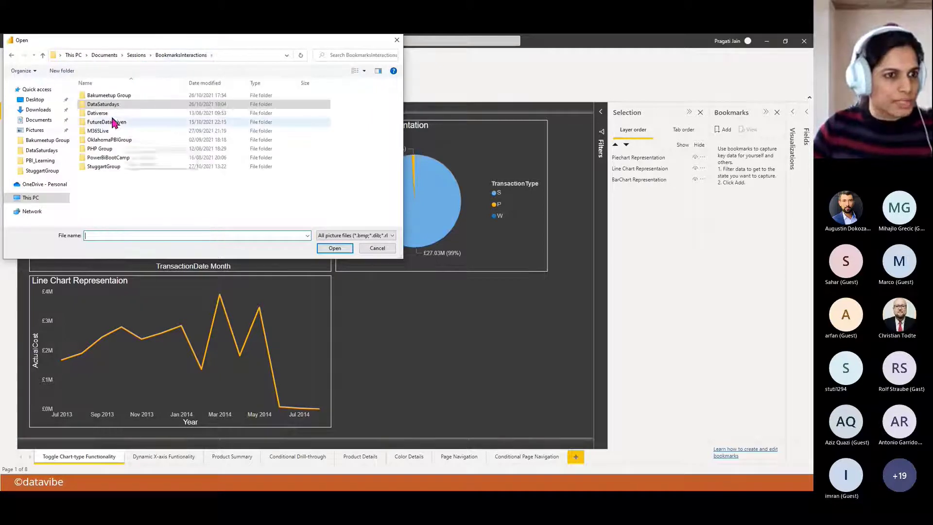
left_click(104, 96)
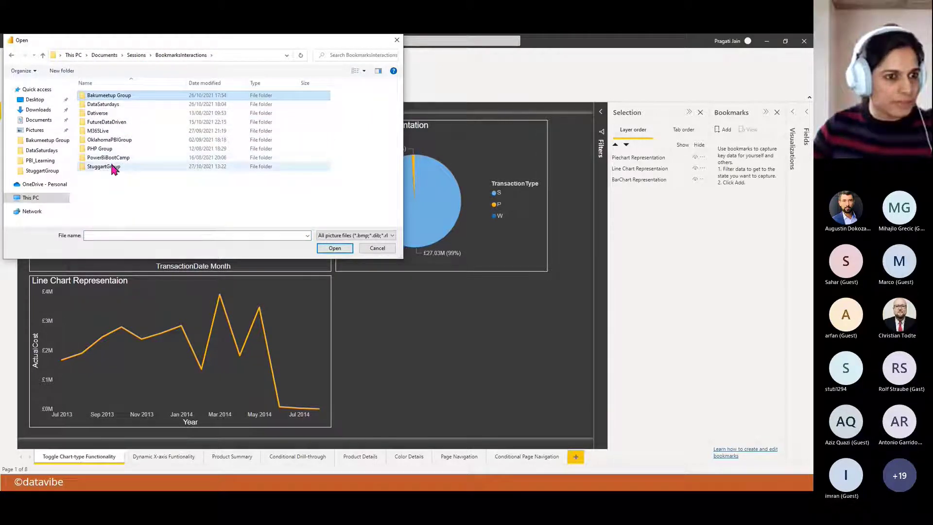
double_click(115, 166)
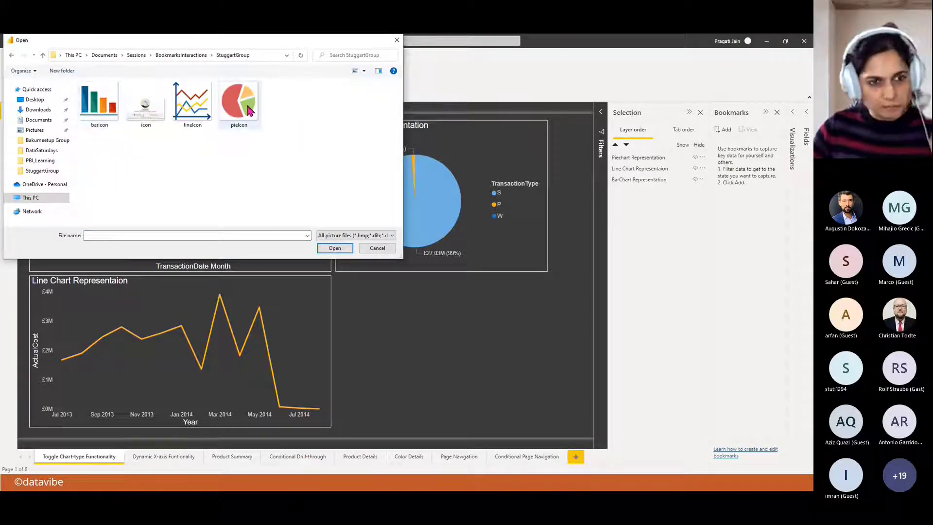
left_click(92, 115)
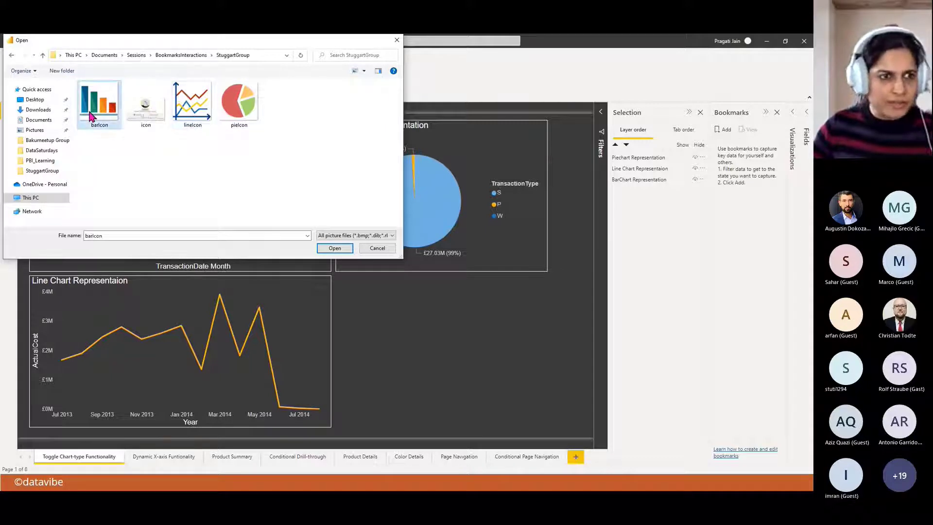
left_click(340, 249)
left_click_drag(336, 276, 445, 352)
left_click_drag(493, 373, 393, 300)
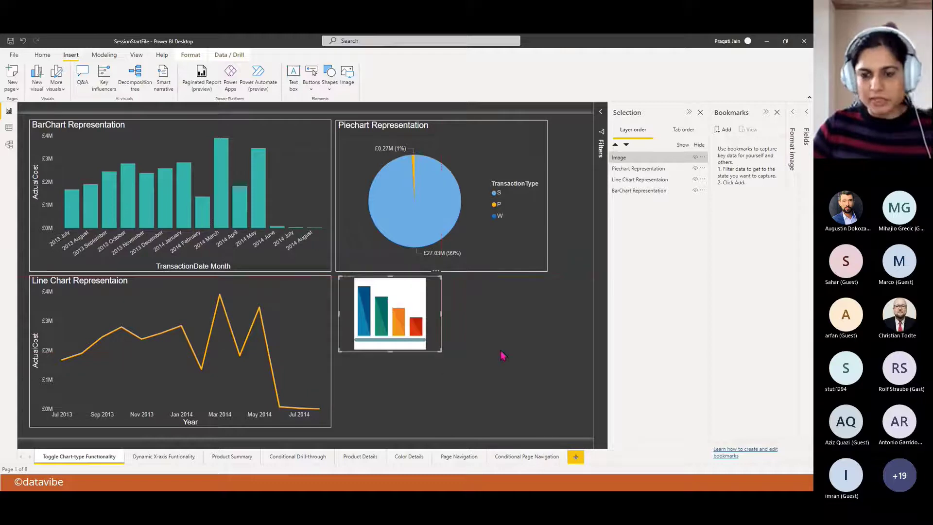
left_click(503, 356)
Insert the lineIcon image and place it directly below the bar icon
left_click(347, 73)
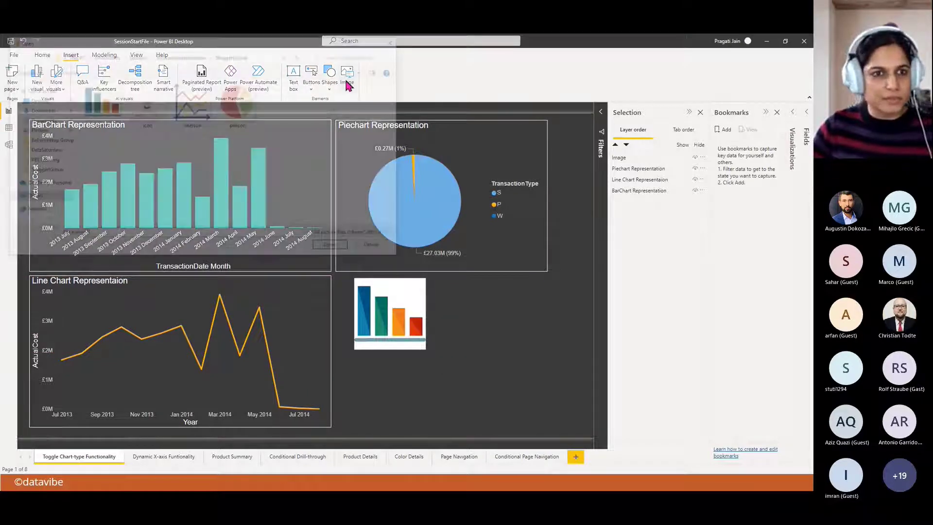
left_click(191, 112)
left_click(334, 248)
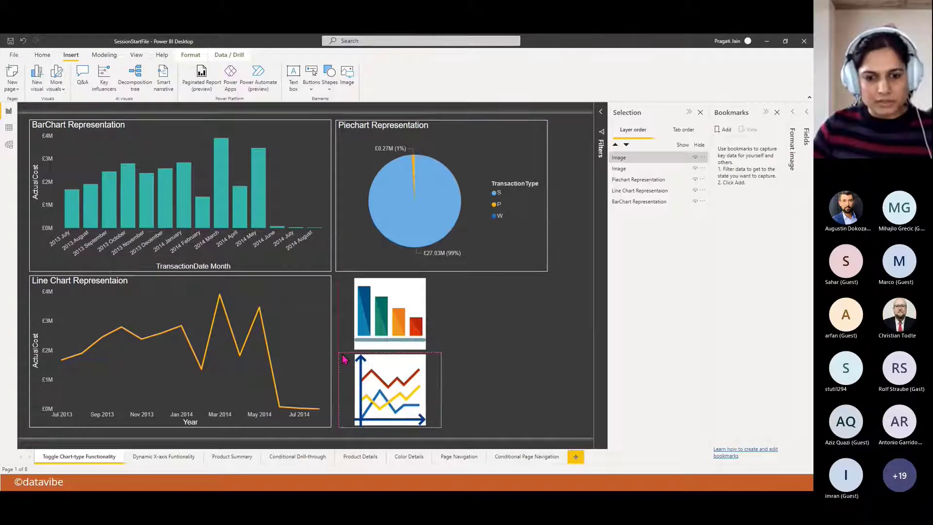
left_click(516, 360)
Insert the pieIcon image and place it beside the bar icon, below the pie chart
left_click(347, 74)
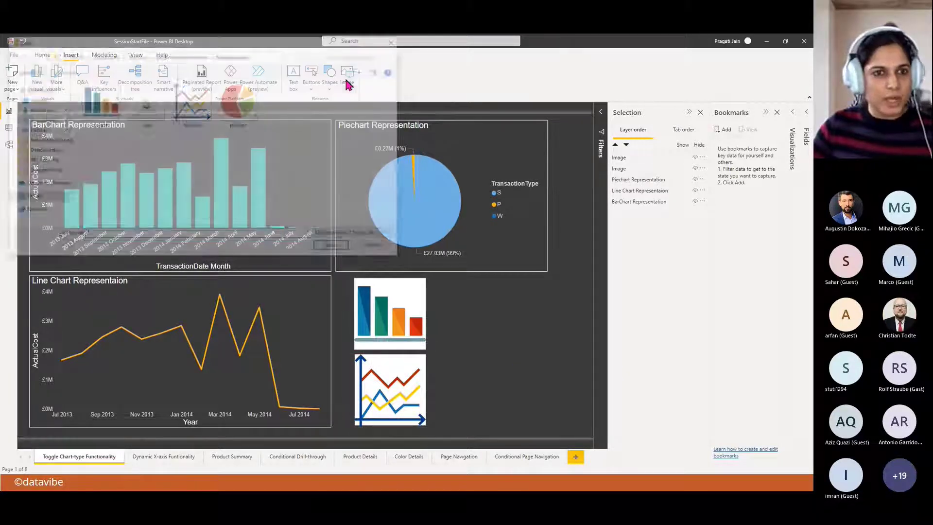
left_click(239, 102)
left_click(335, 248)
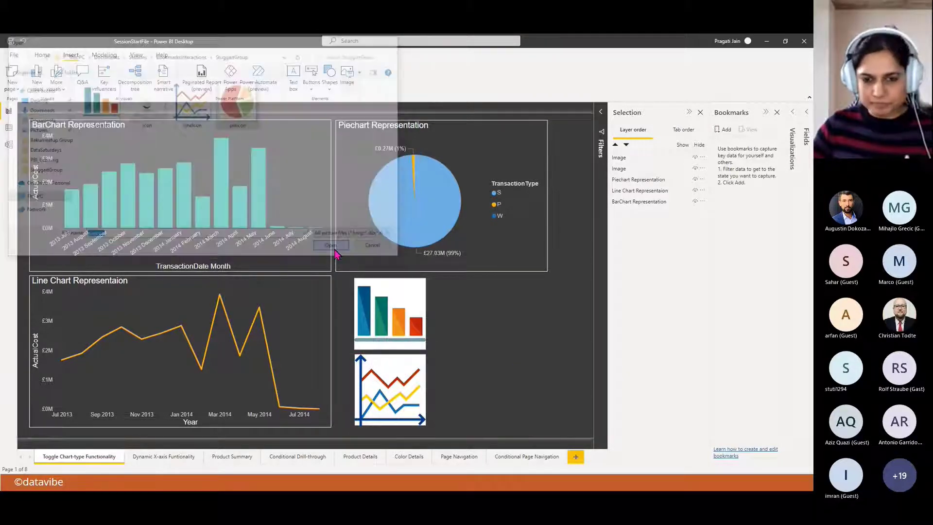
left_click_drag(519, 316, 510, 316)
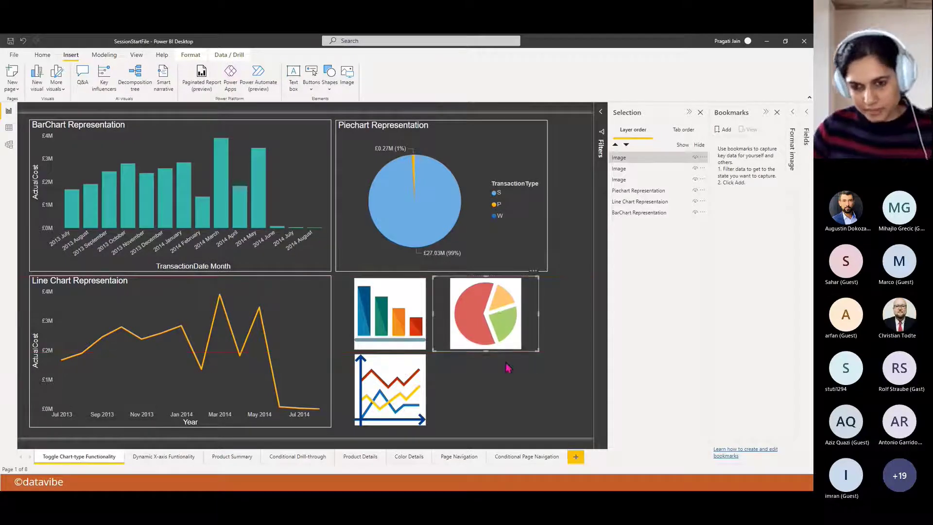
left_click(503, 388)
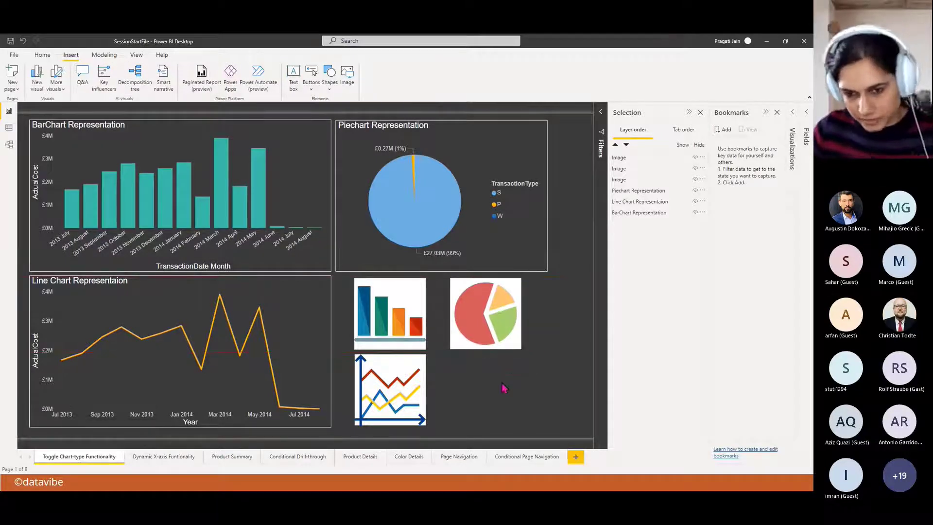
Collapse the Selection and Bookmarks panes and open the bar icon's general position and size settings in a wider format pane
left_click(410, 297)
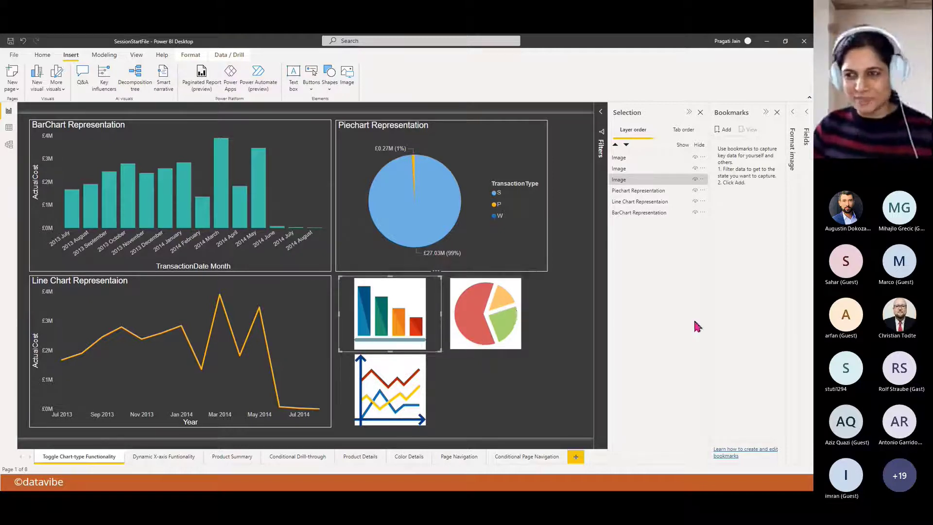
left_click(688, 112)
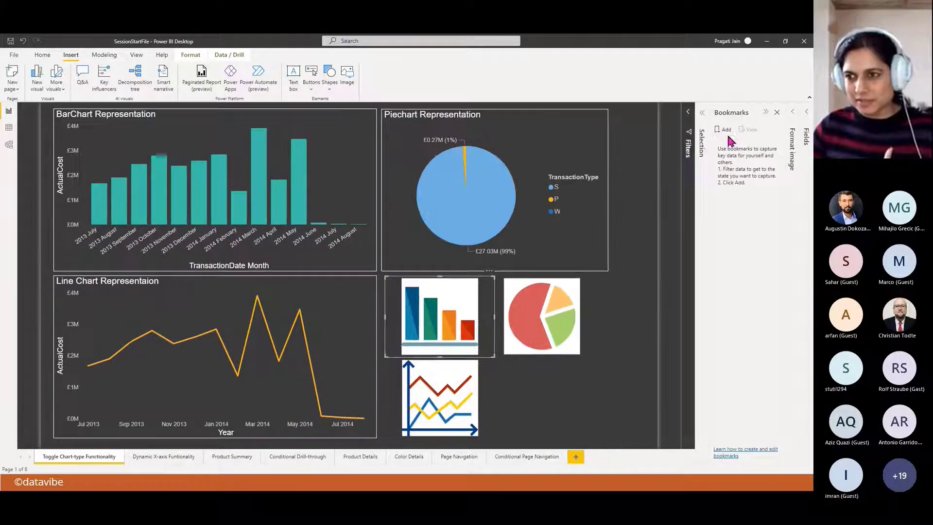
left_click(765, 112)
left_click(794, 116)
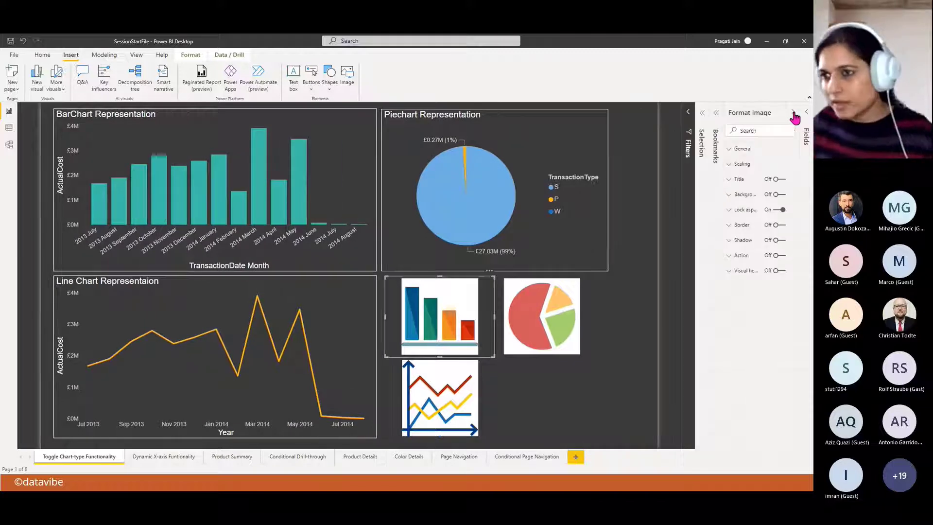
left_click_drag(723, 180, 694, 180)
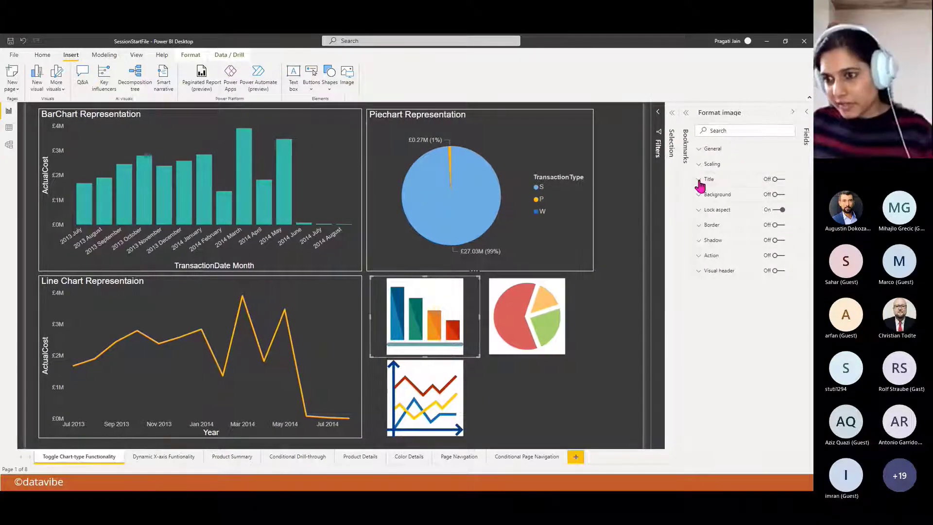
left_click(707, 150)
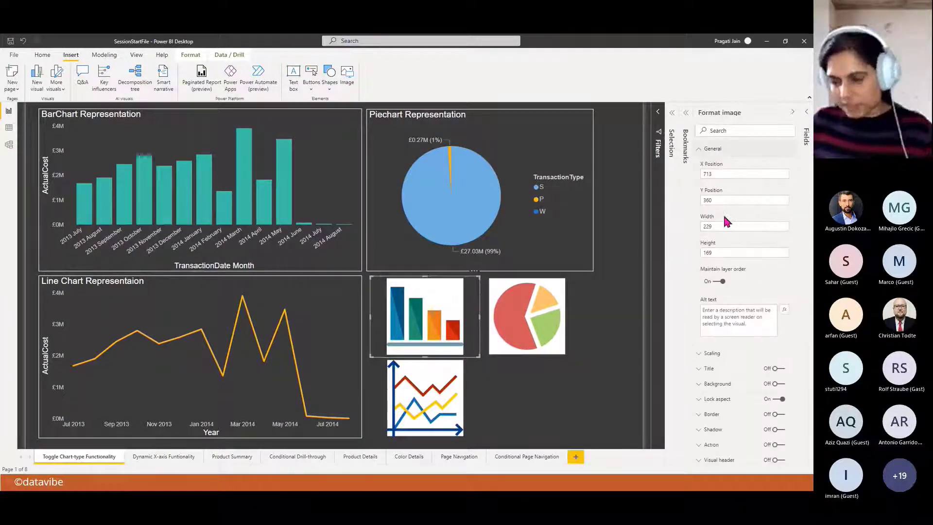
Match the pie icon to the bar icon's size with width 229 and height 169
left_click(554, 311)
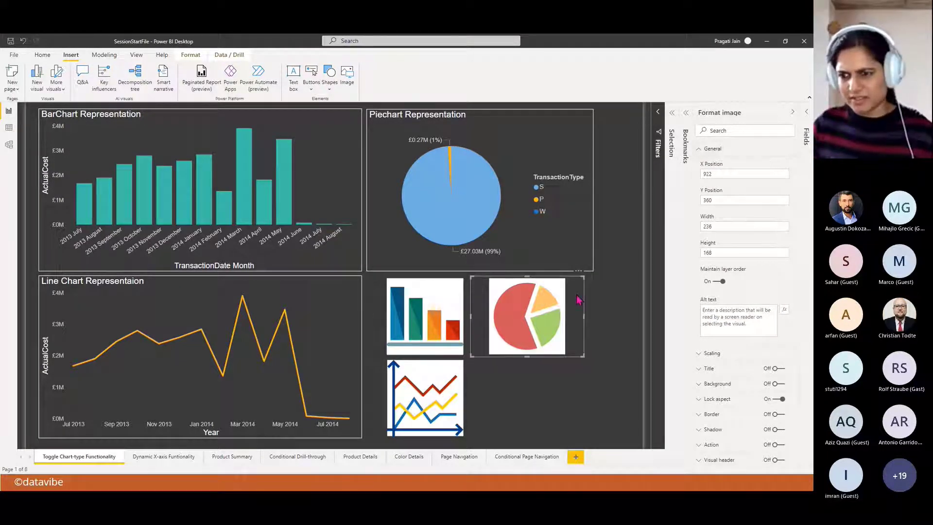
left_click(702, 227)
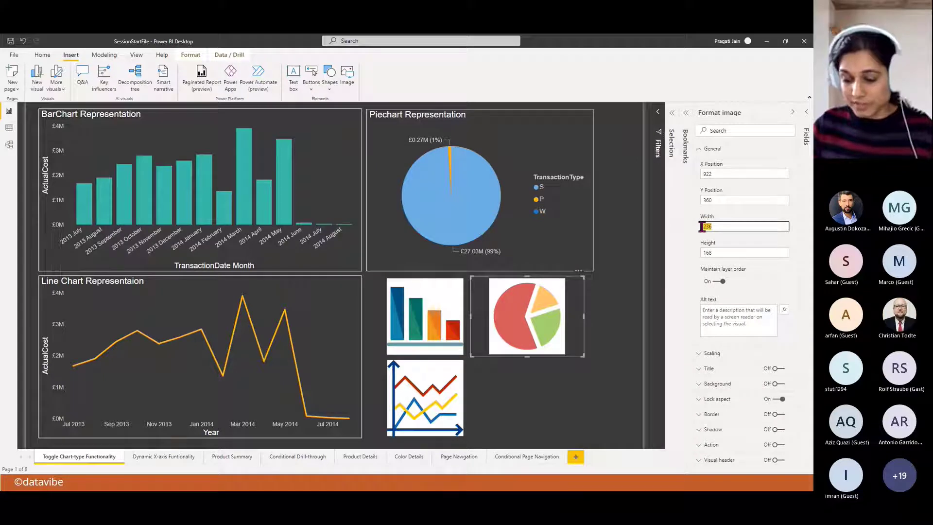
type("229")
left_click(704, 252)
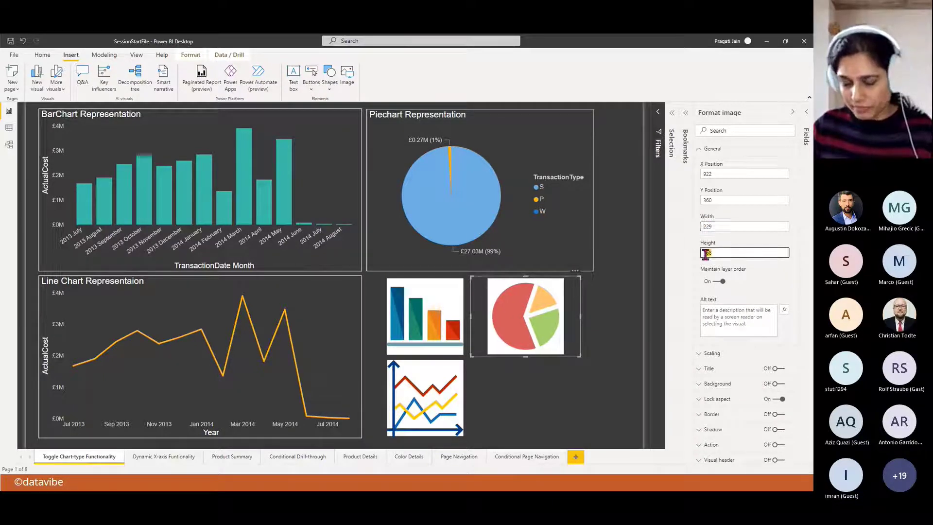
type("169")
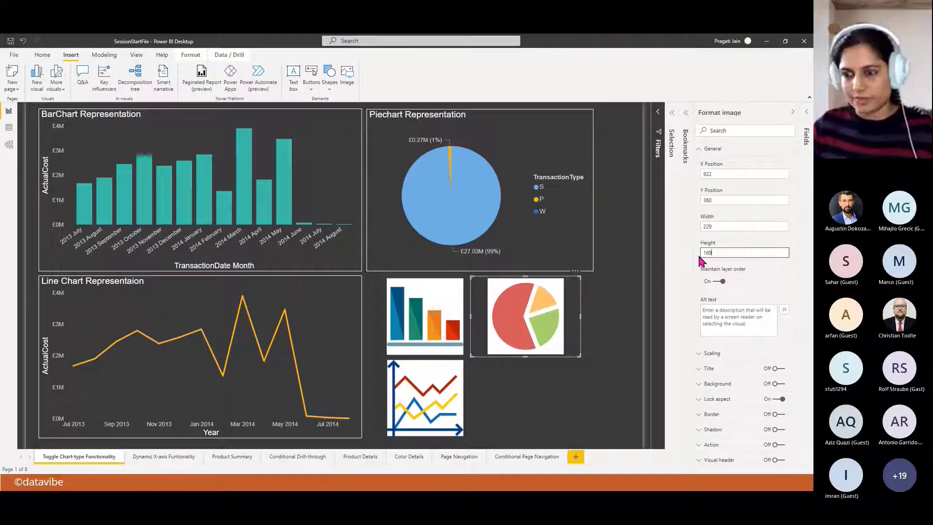
Set the line icon's height to 169 to match the other two icons
left_click(478, 394)
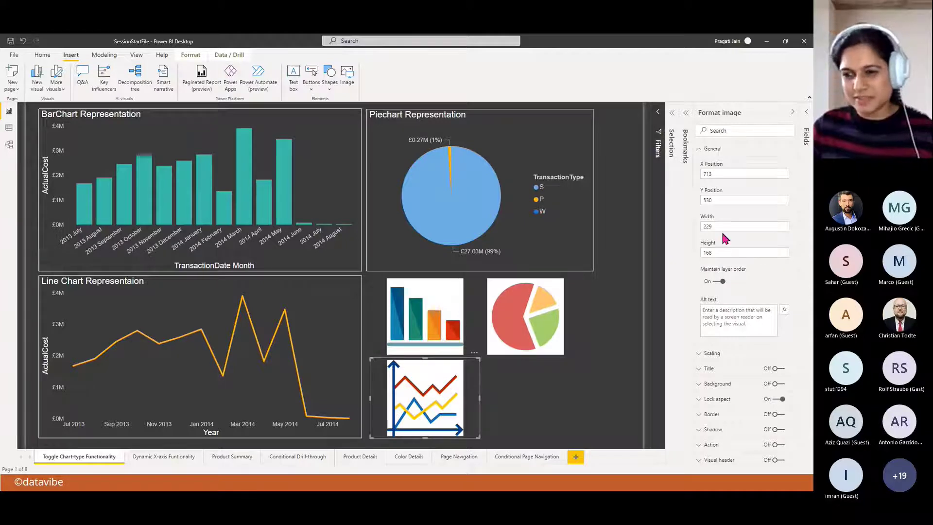
left_click(715, 252)
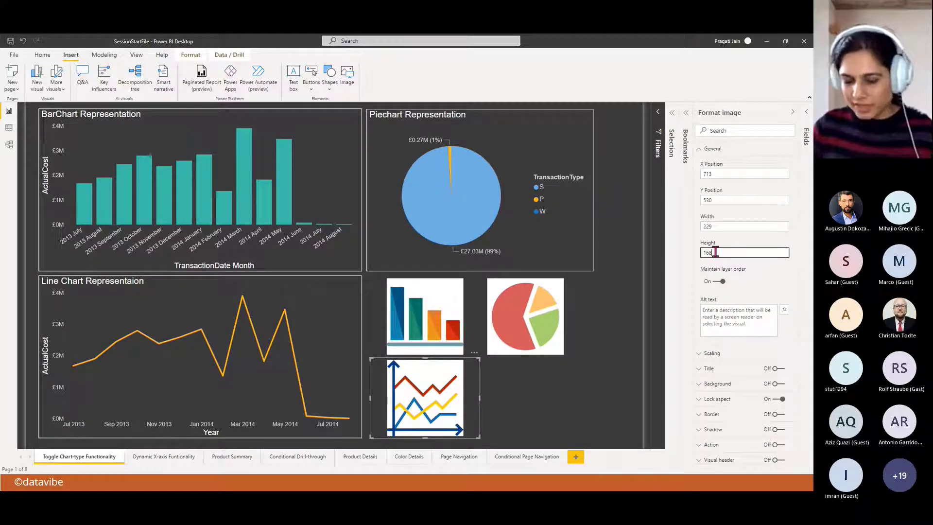
type("9")
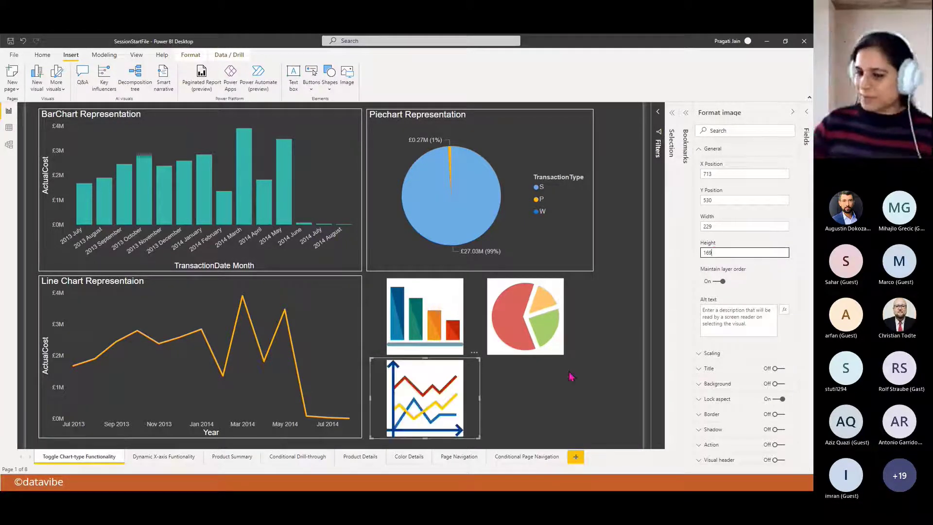
left_click(569, 372)
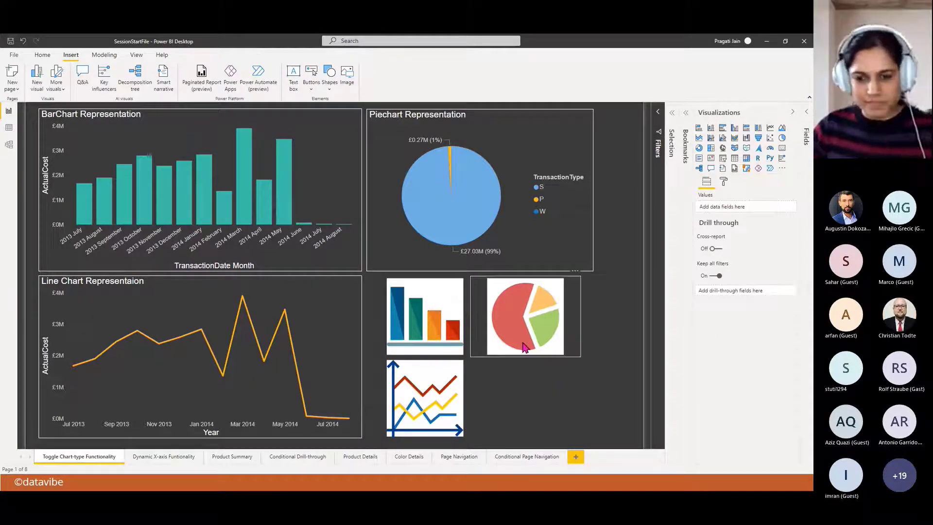
Select the bar, pie and line icons together and set their scaling to Fit
left_click(408, 324)
left_click(500, 331, "ctrl")
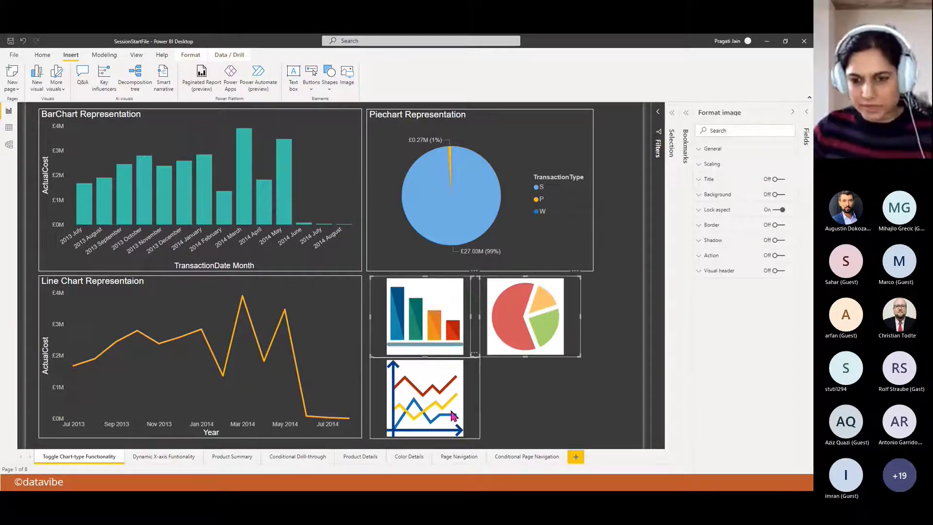
left_click(451, 412, "ctrl")
left_click(713, 164)
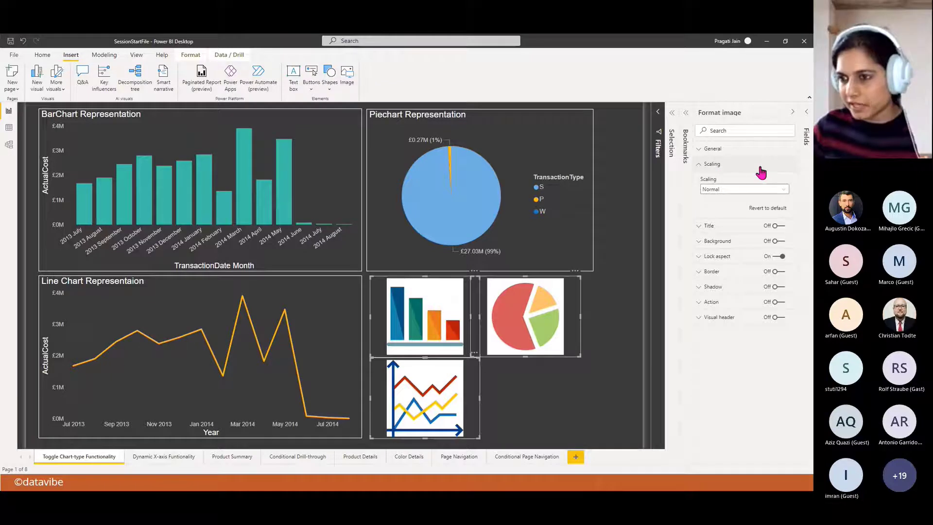
left_click(774, 190)
left_click(743, 214)
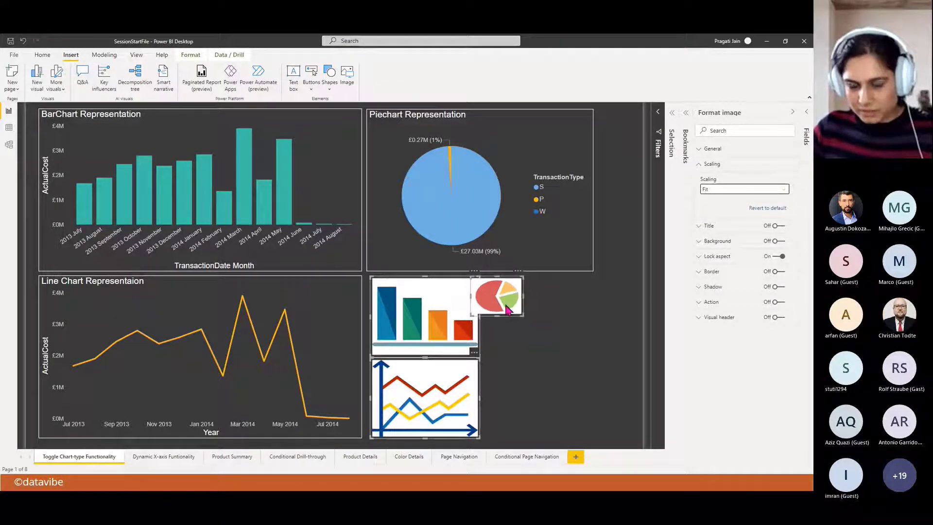
Space the icons apart below the pie chart, shrink the pie icon to 96 wide and set its height to 96
left_click(543, 358)
left_click_drag(528, 311, 547, 326)
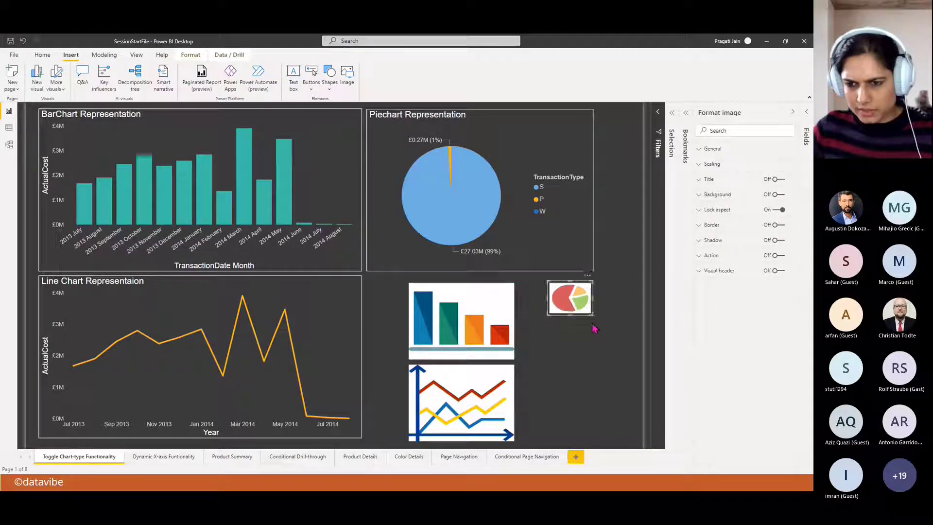
left_click(721, 149)
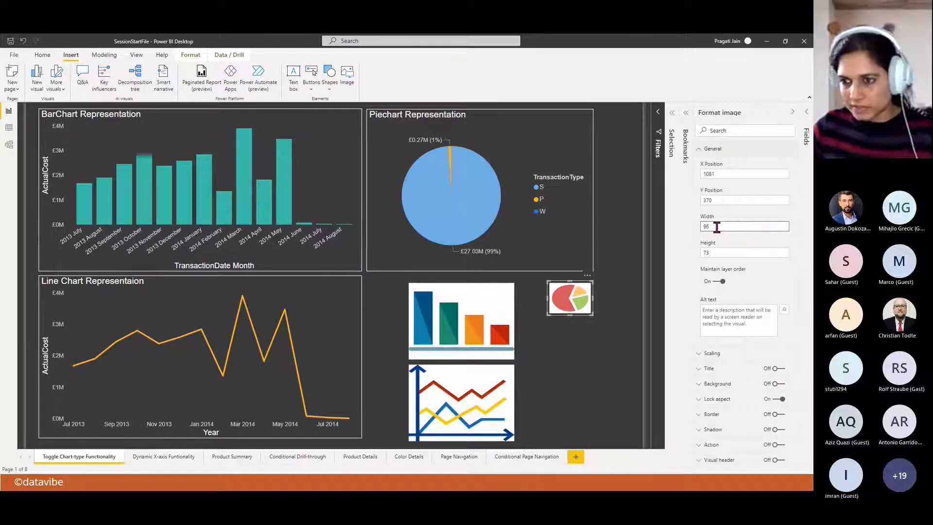
left_click_drag(710, 252, 700, 254)
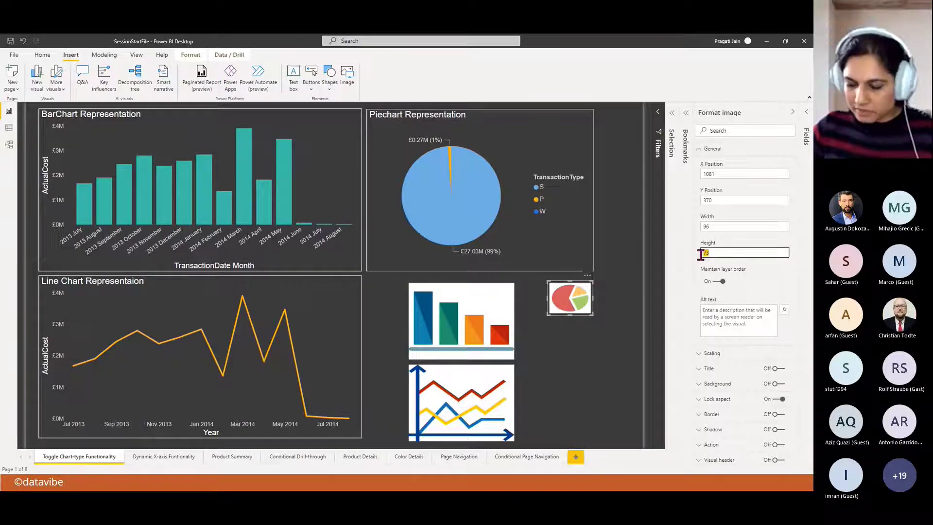
type("96")
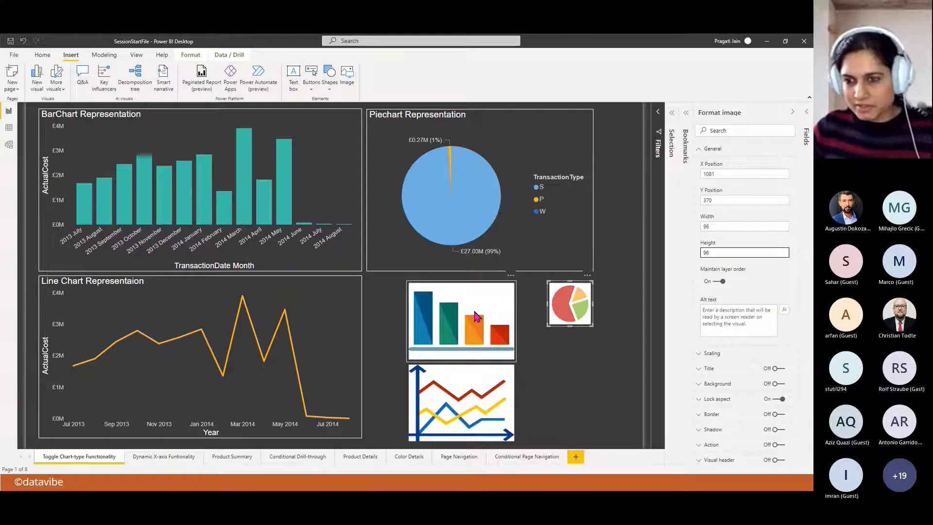
Set the bar icon's width and height to 96
left_click(475, 319)
left_click_drag(712, 226, 700, 253)
type("9")
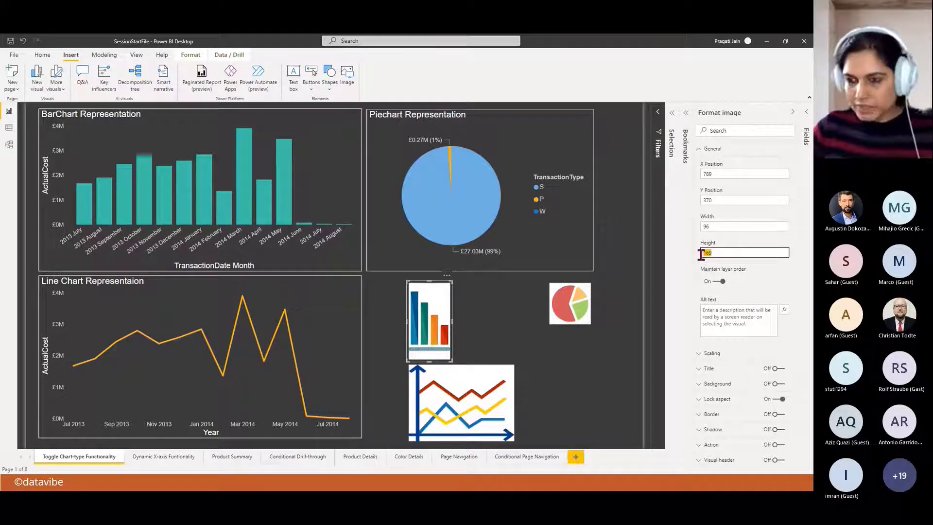
type("696")
Set the line icon's width and height to 96
left_click(484, 395)
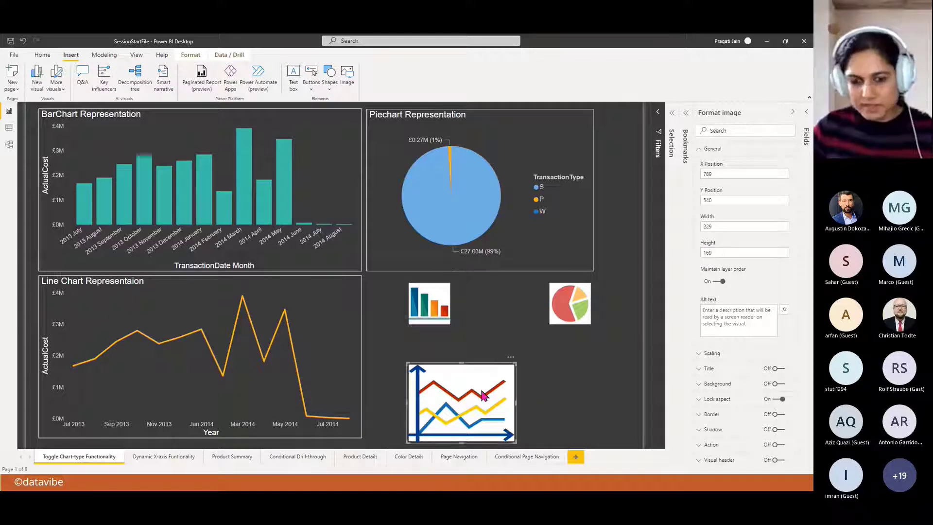
double_click(707, 226)
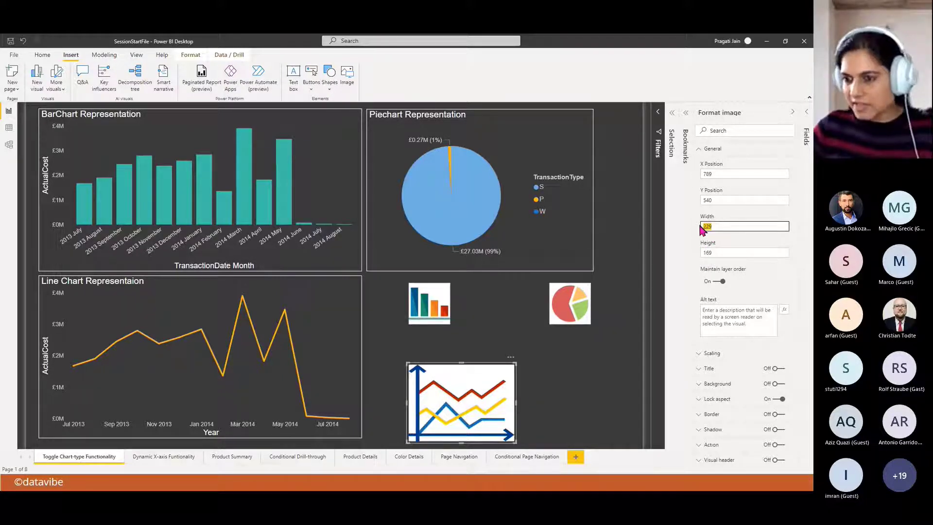
type("96")
left_click(703, 253)
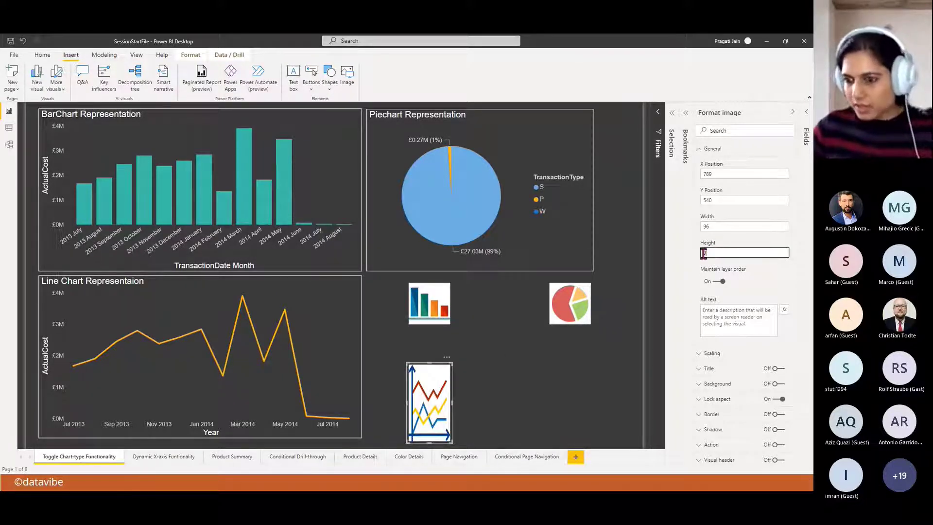
type("96")
Arrange the icons in one evenly spaced row below the pie chart, ordered bar, line, pie
left_click(484, 391)
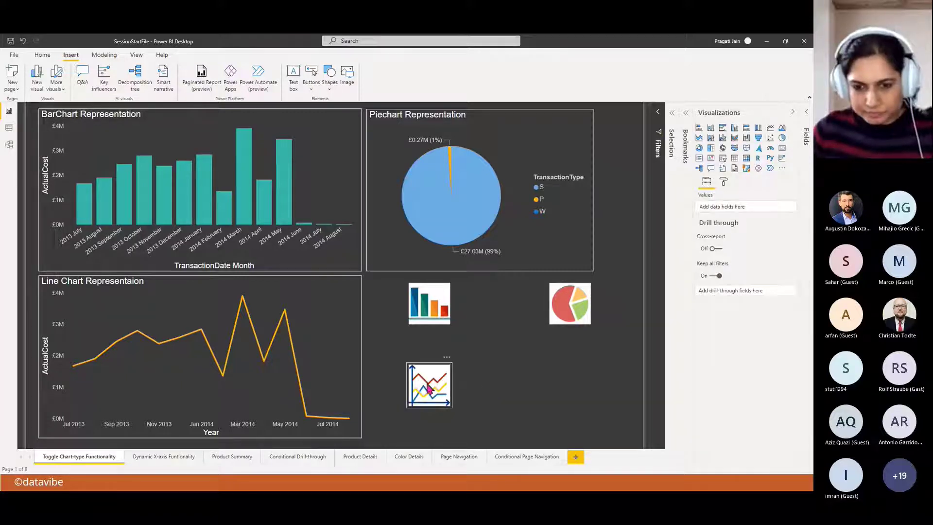
left_click_drag(428, 387, 483, 304)
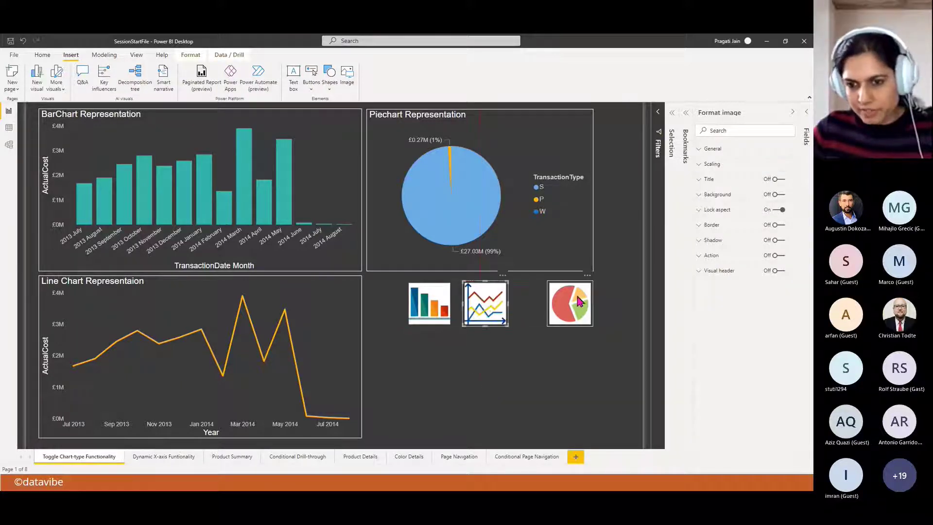
left_click_drag(577, 297, 549, 297)
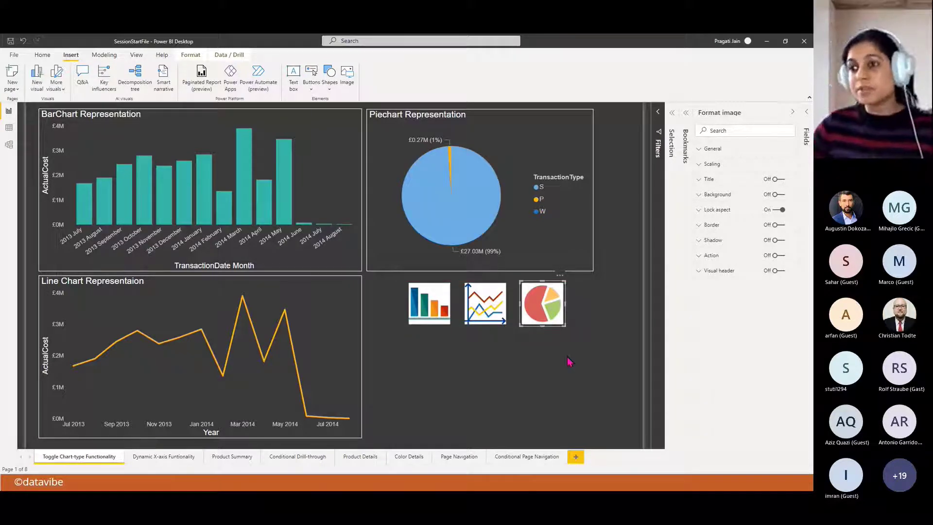
Expand the Selection and Bookmarks panes again and add a bookmark named barChart
left_click(793, 112)
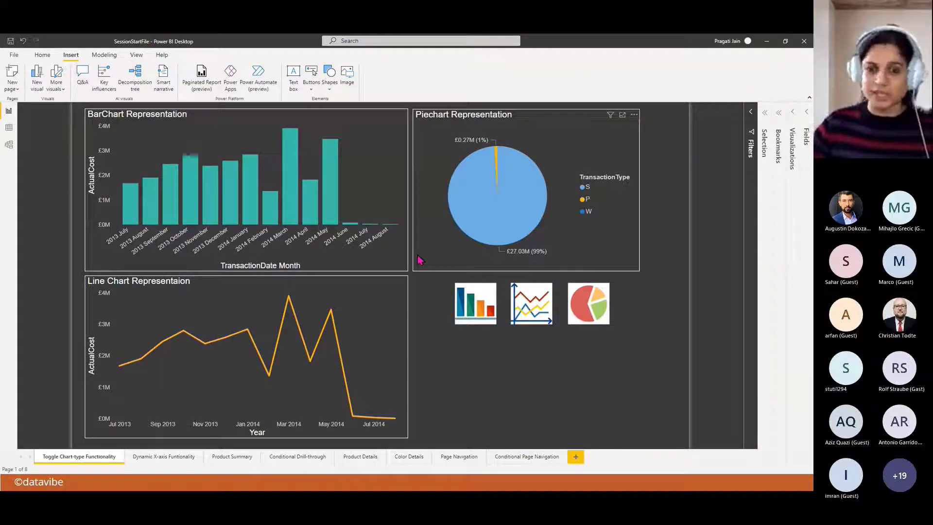
left_click(764, 113)
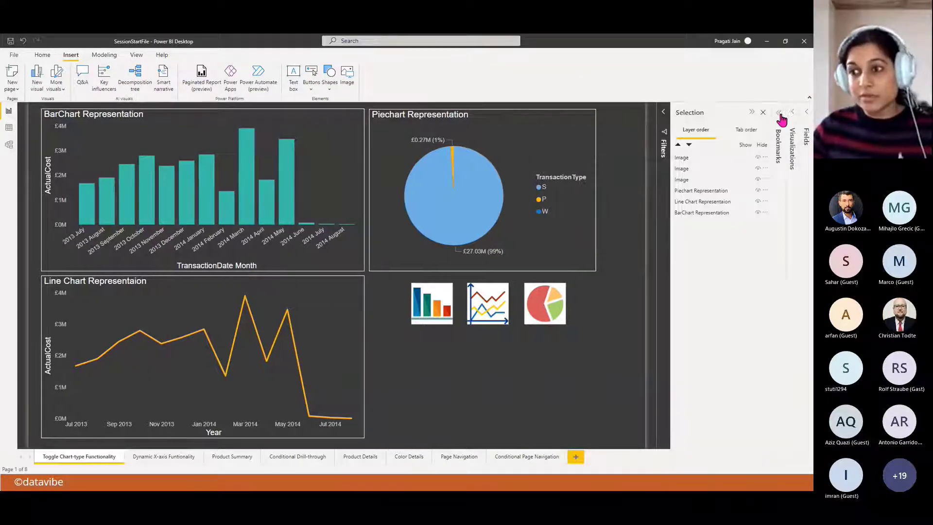
left_click(779, 119)
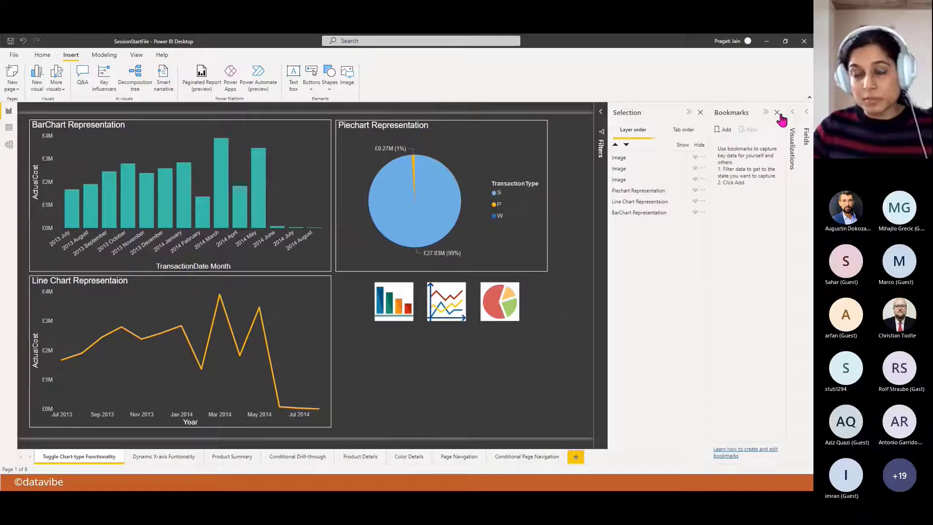
left_click(723, 130)
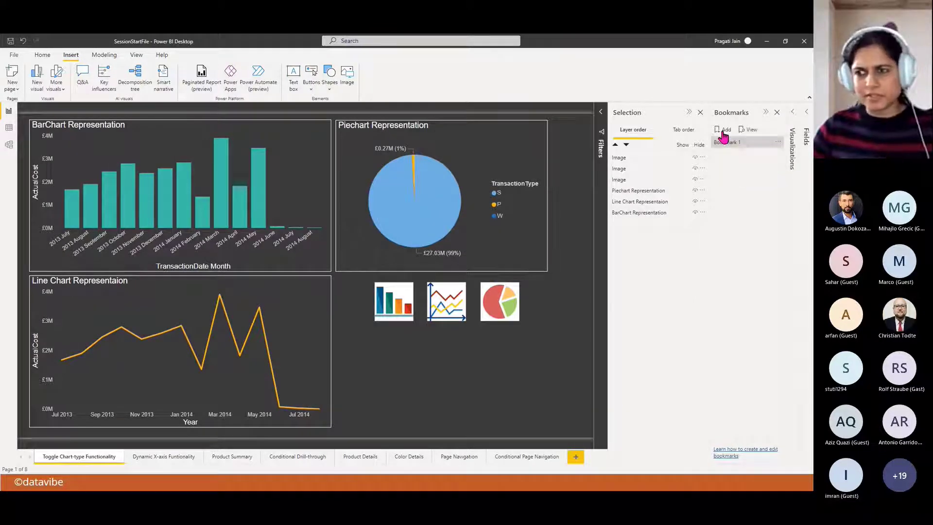
left_click(746, 143)
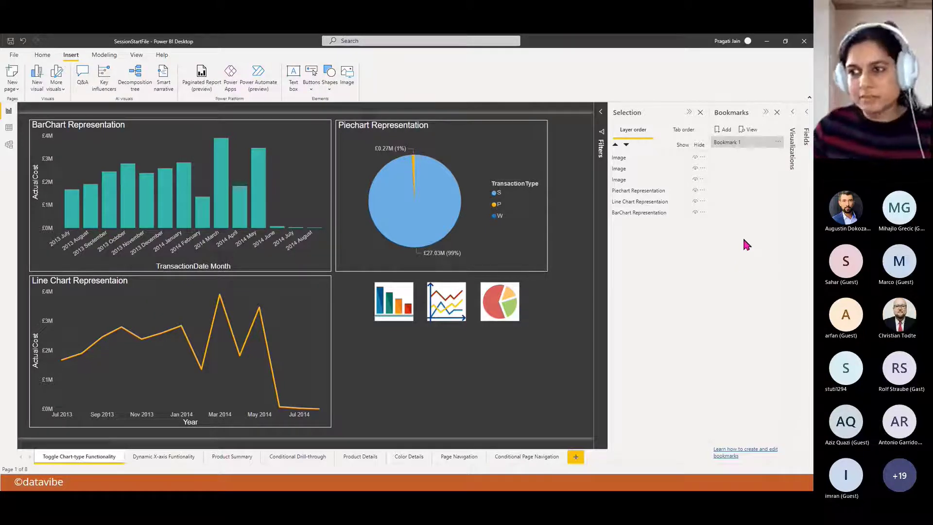
left_click(777, 141)
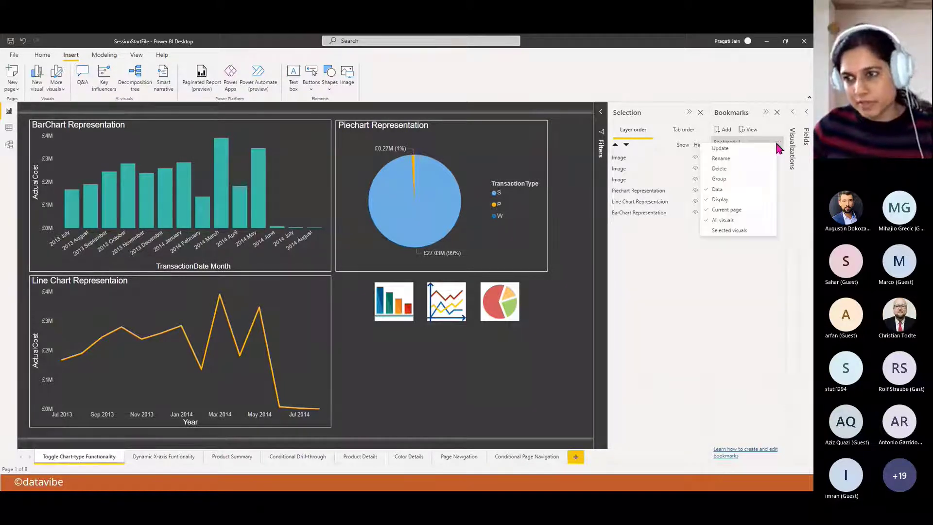
left_click(748, 159)
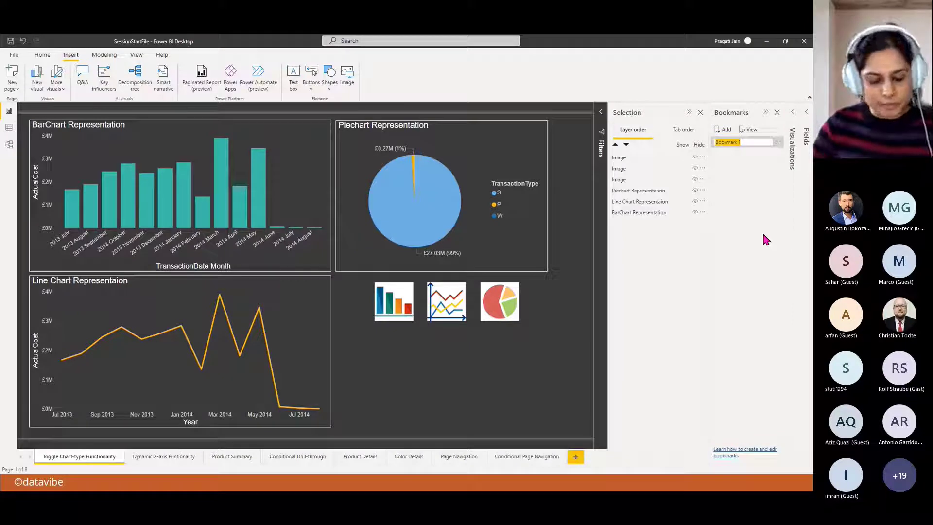
type("barChart")
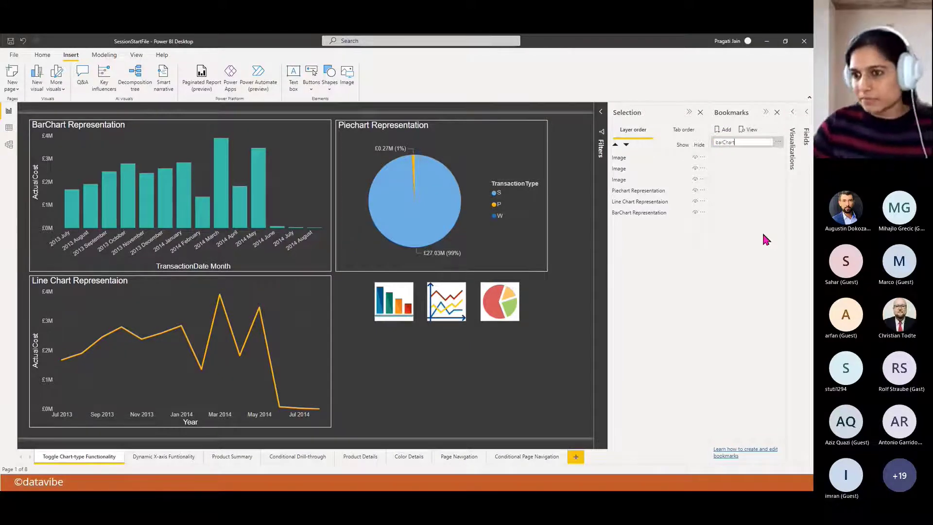
Hide the line chart and pie chart, then update the barChart bookmark to store only the bar chart as visible
key("Return")
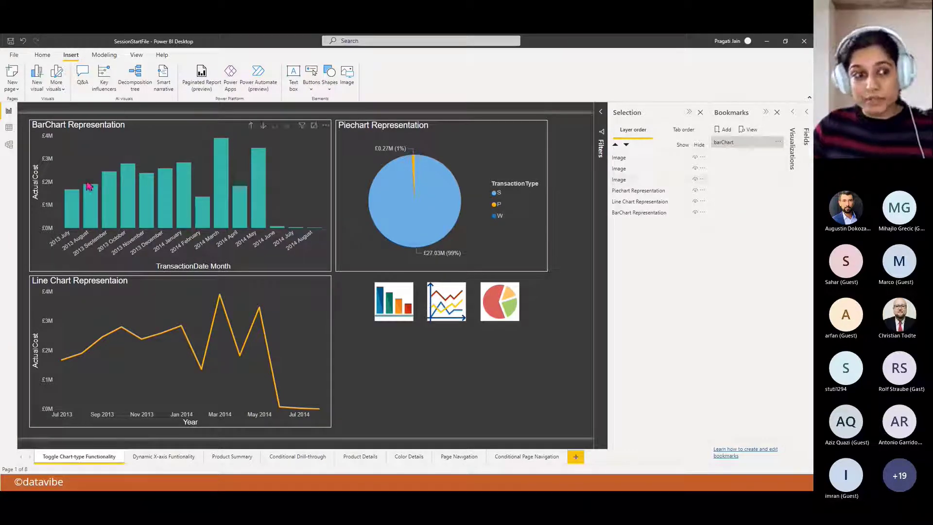
mouse_move(165, 184)
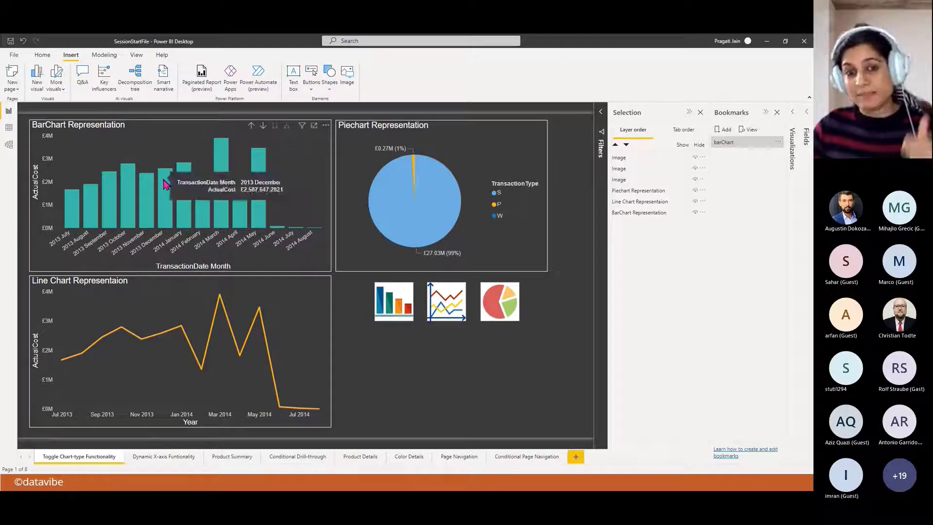
mouse_move(393, 215)
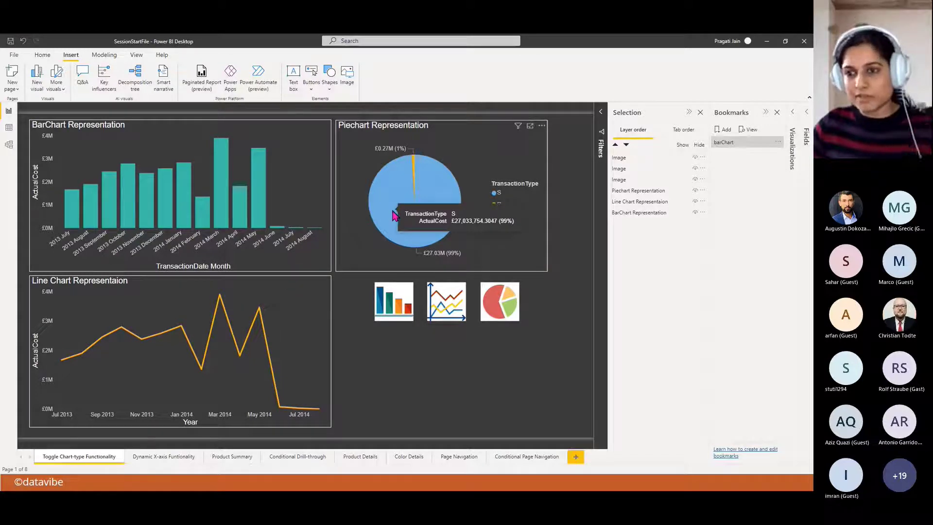
left_click(695, 201)
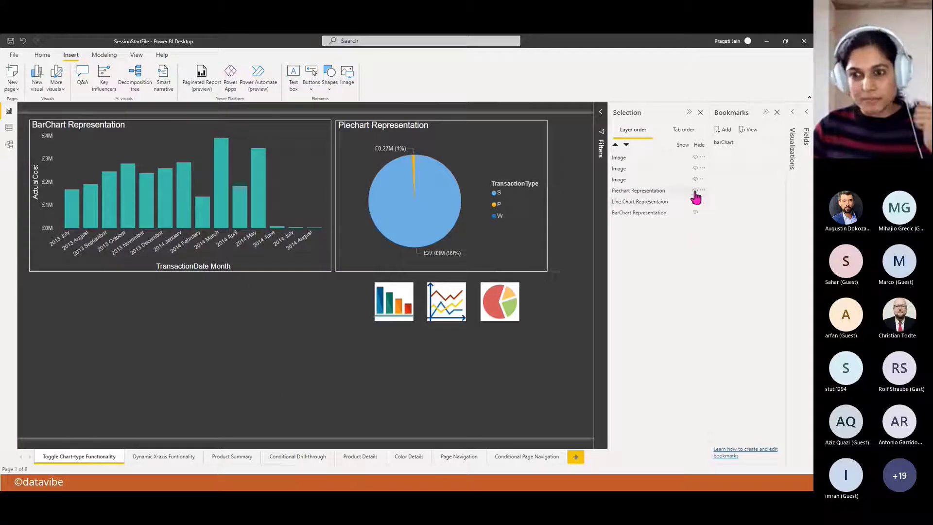
left_click(694, 189)
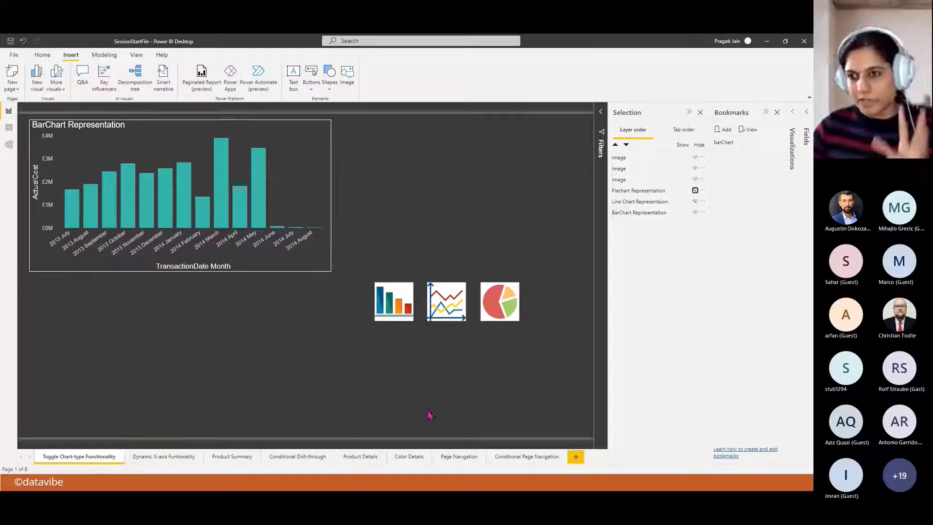
left_click(778, 142)
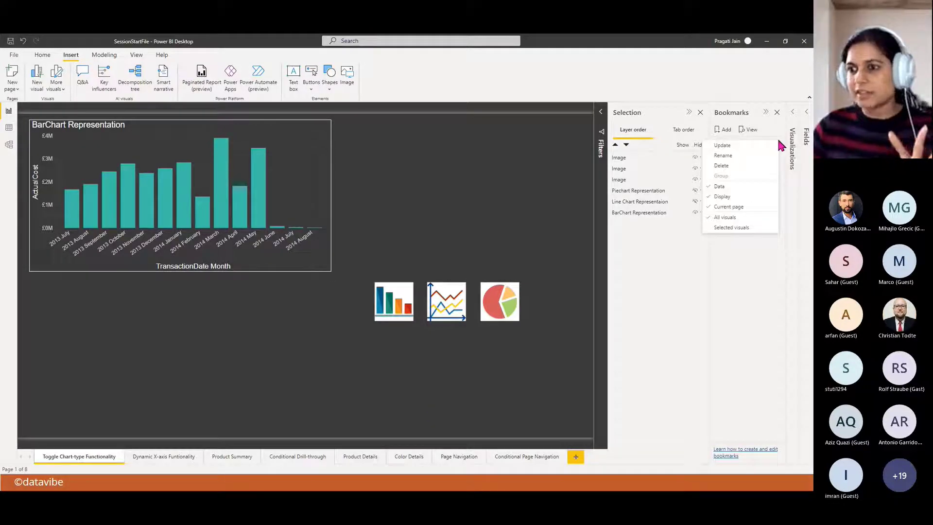
left_click(757, 146)
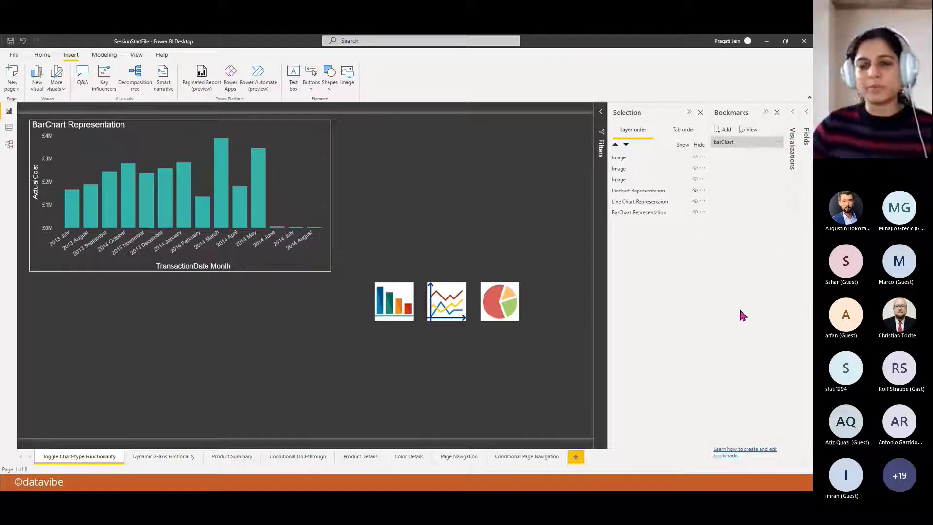
Unhide the pie and line charts, test the barChart bookmark, and make all three charts visible again
left_click(694, 189)
left_click(695, 201)
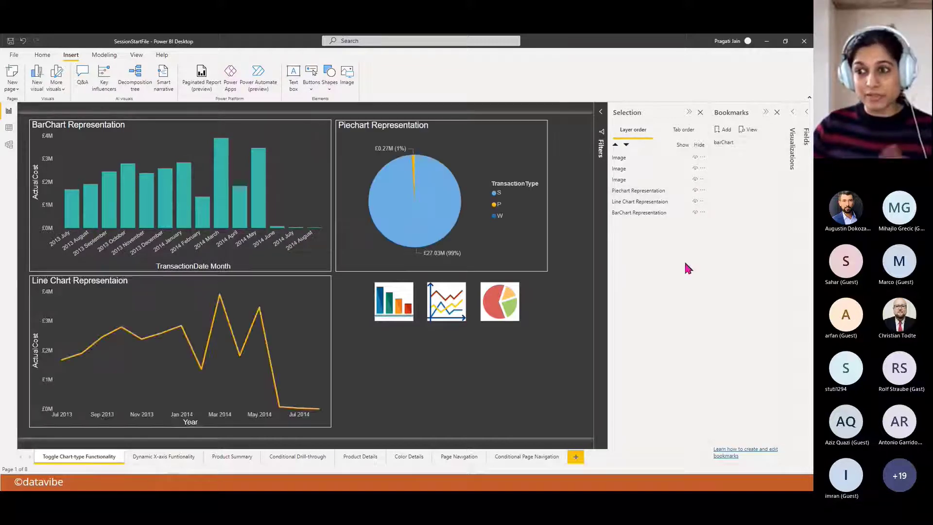
left_click(726, 146)
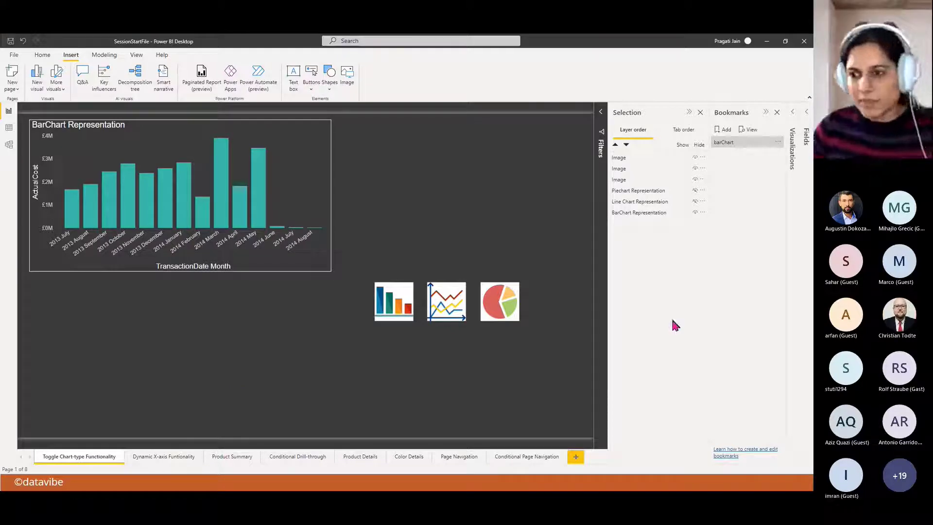
left_click(694, 190)
left_click(695, 201)
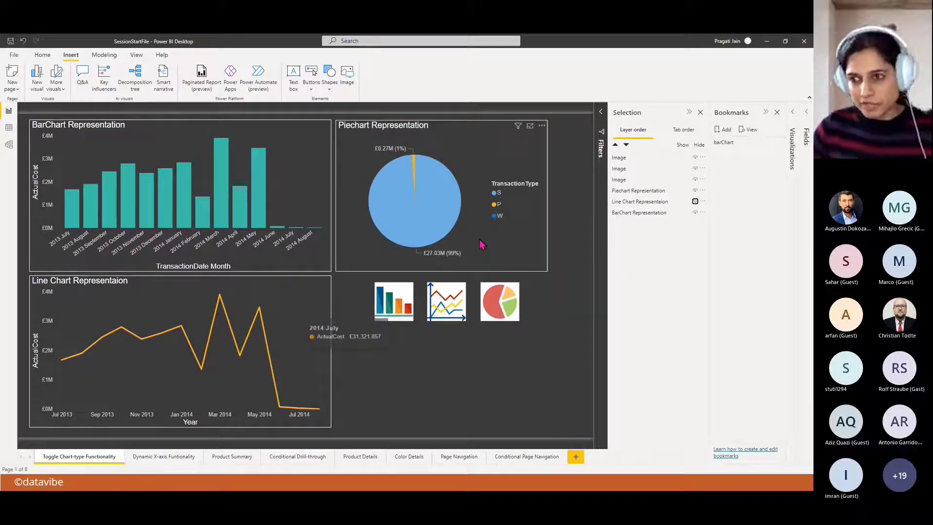
Add a second bookmark and rename it lineChart
left_click(724, 130)
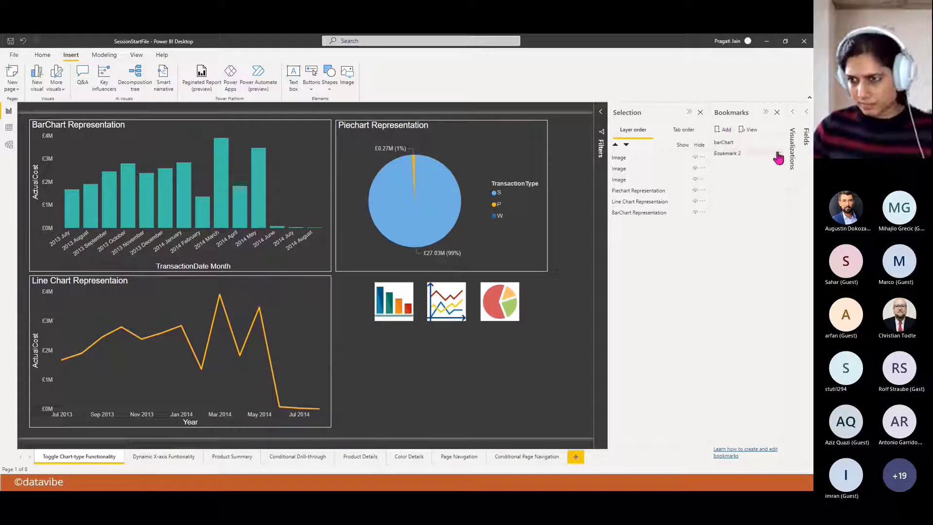
left_click(778, 153)
left_click(748, 167)
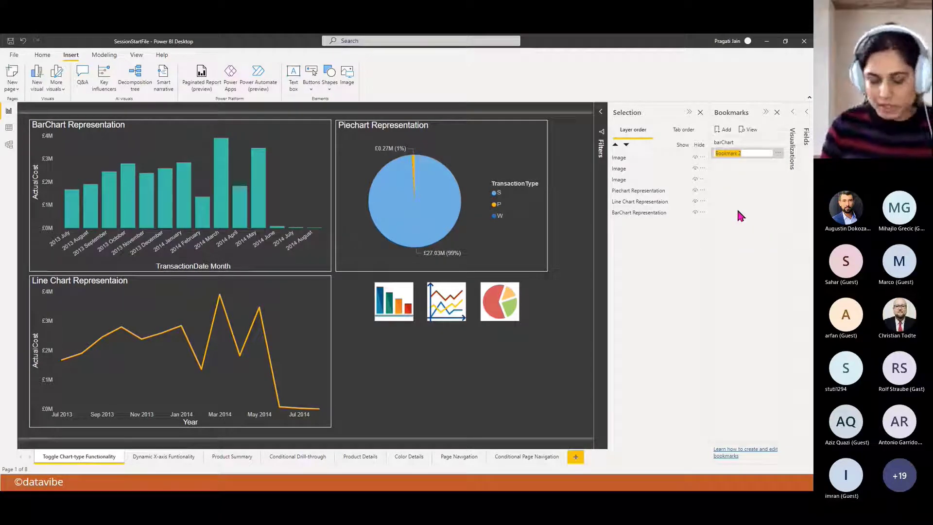
key("BackSpace")
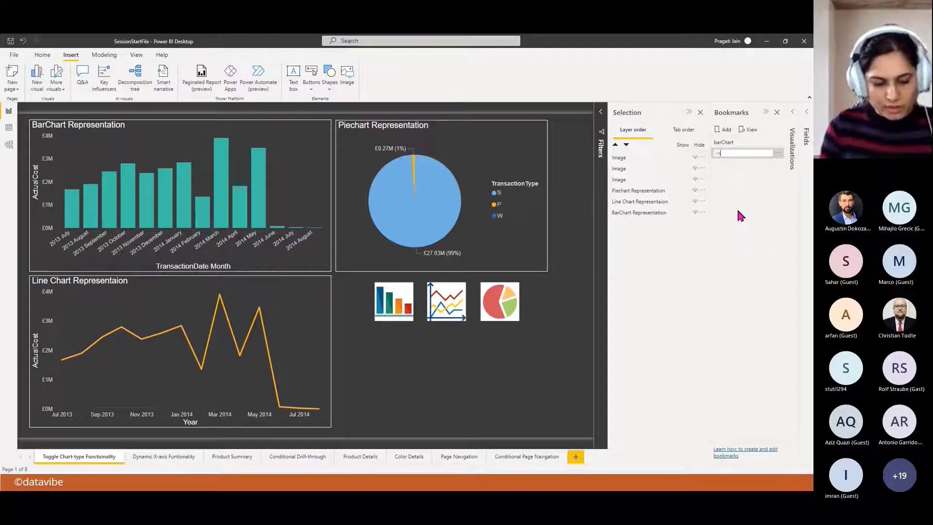
type("lineChart")
key("Return")
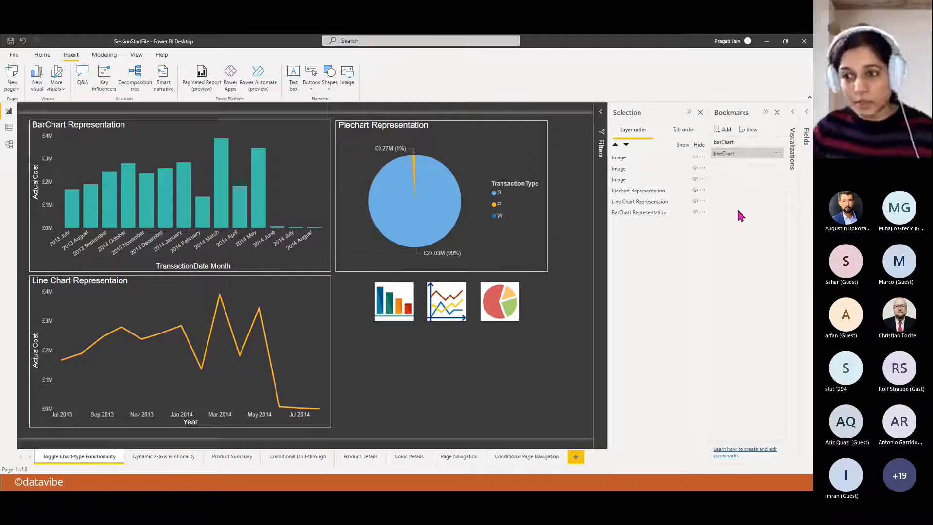
Hide the bar chart and pie chart and update the lineChart bookmark with this view
left_click(694, 212)
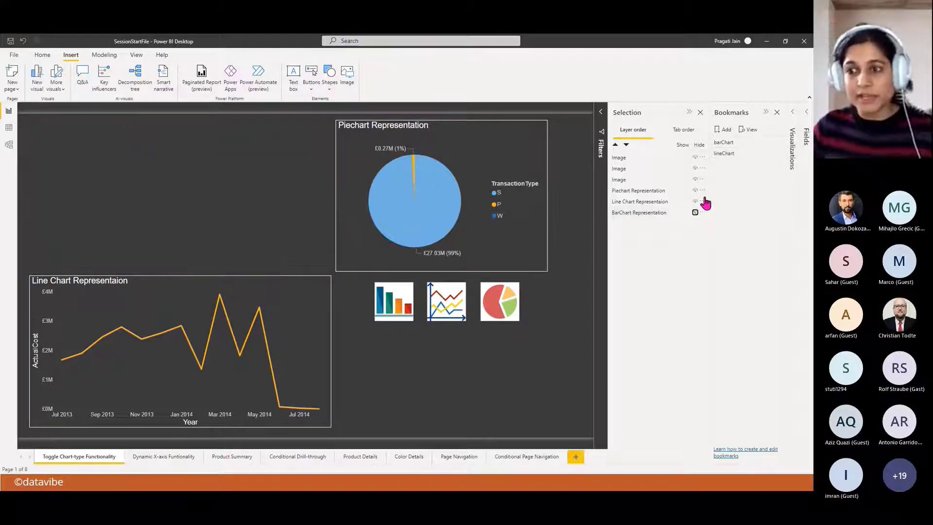
left_click(695, 190)
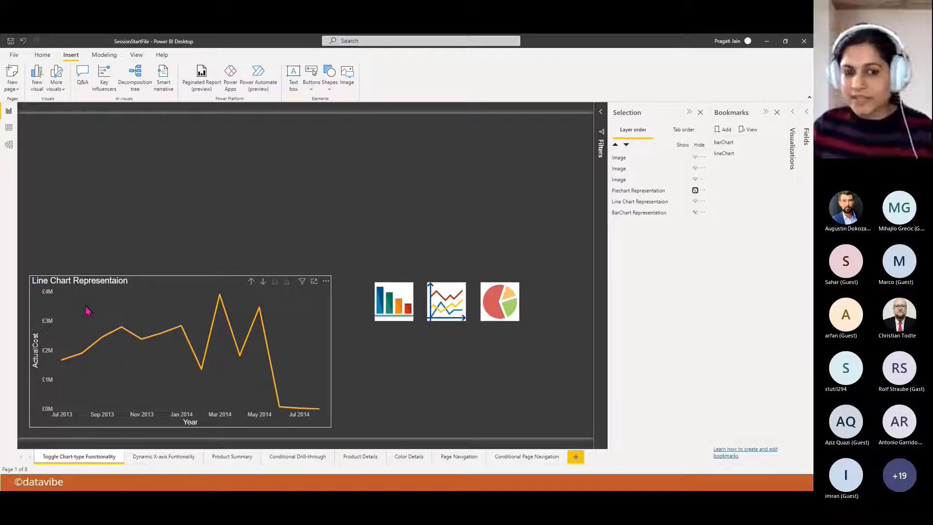
left_click(775, 154)
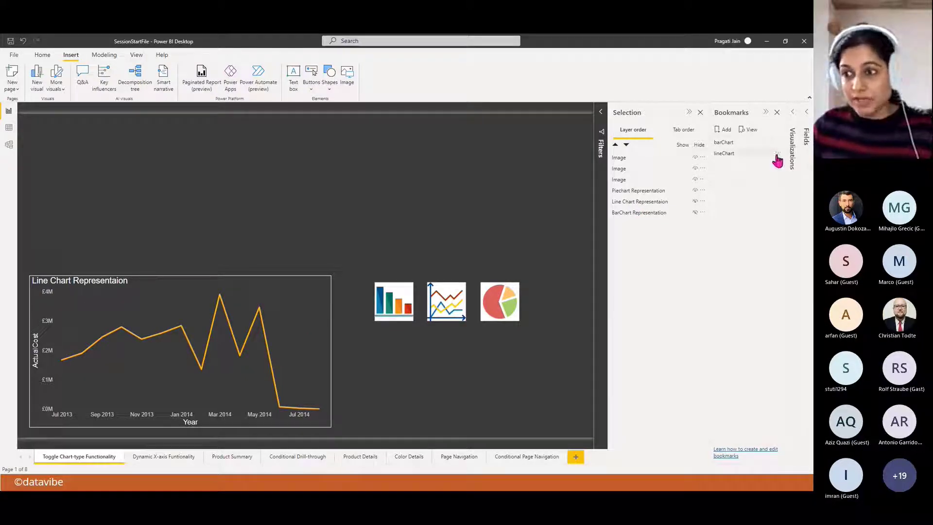
left_click(754, 160)
Unhide the pie and bar charts, test the barChart and lineChart bookmarks, and make all three charts visible again
left_click(695, 191)
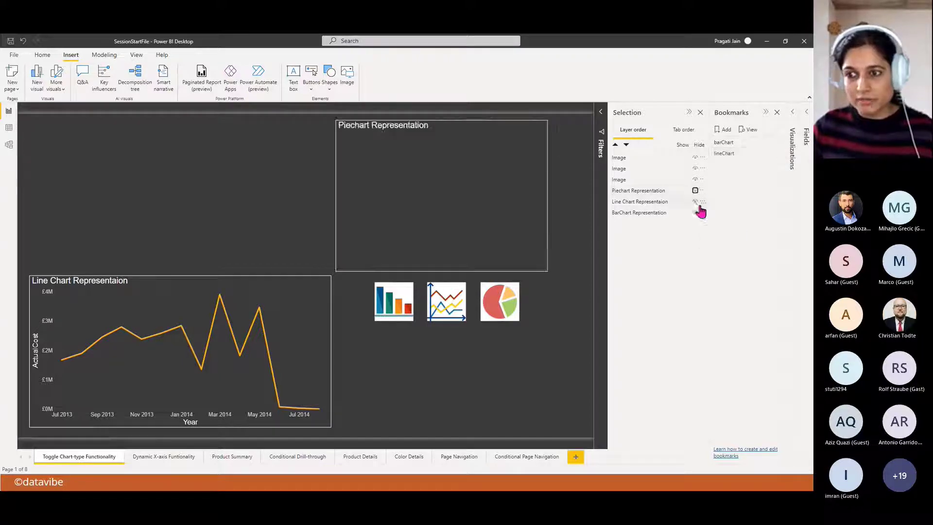
left_click(696, 212)
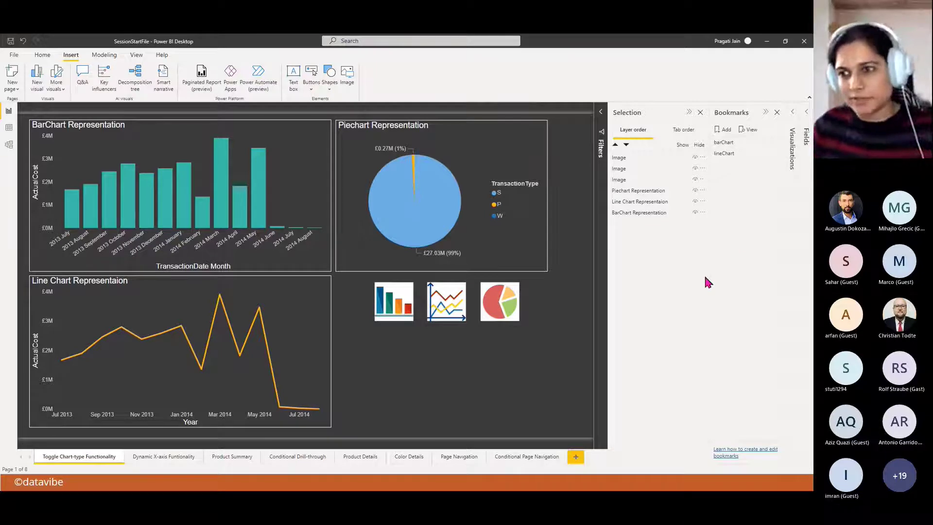
left_click(731, 150)
left_click(730, 156)
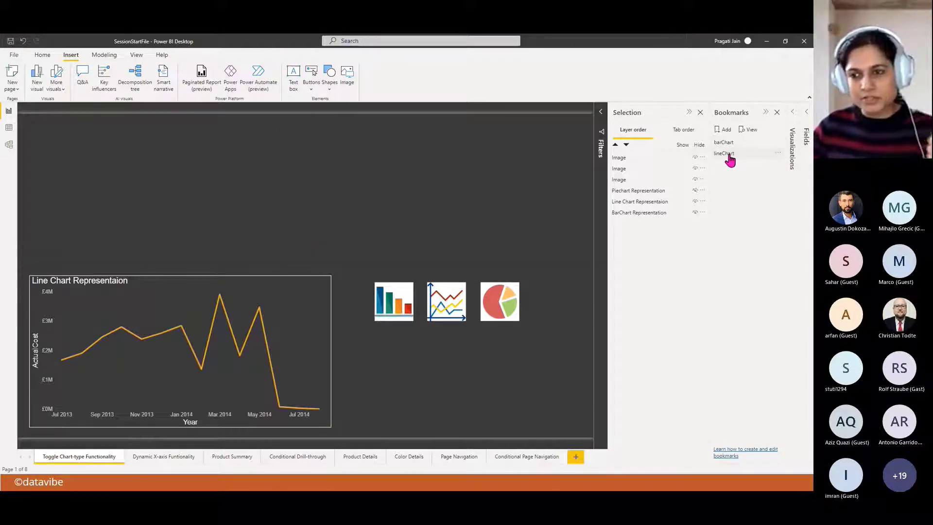
left_click(695, 190)
left_click(694, 212)
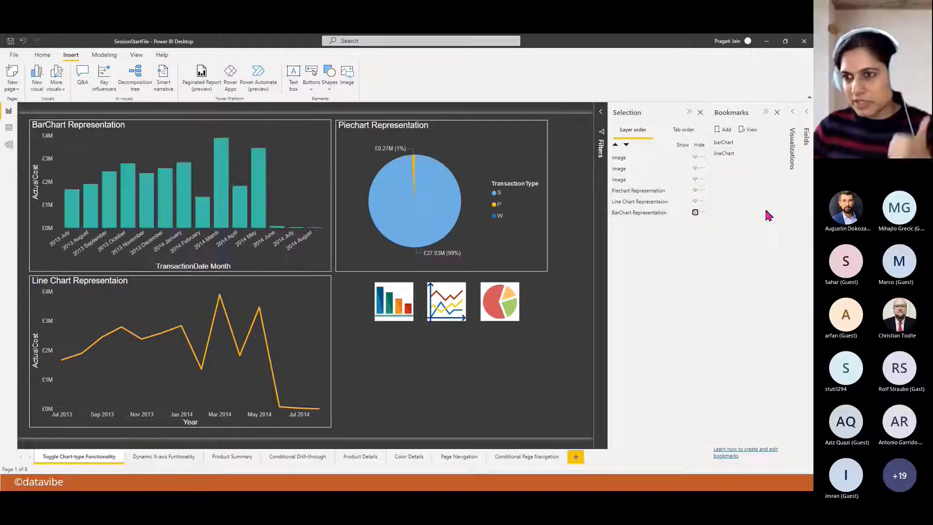
Add a third bookmark and rename it pieChart
left_click(724, 130)
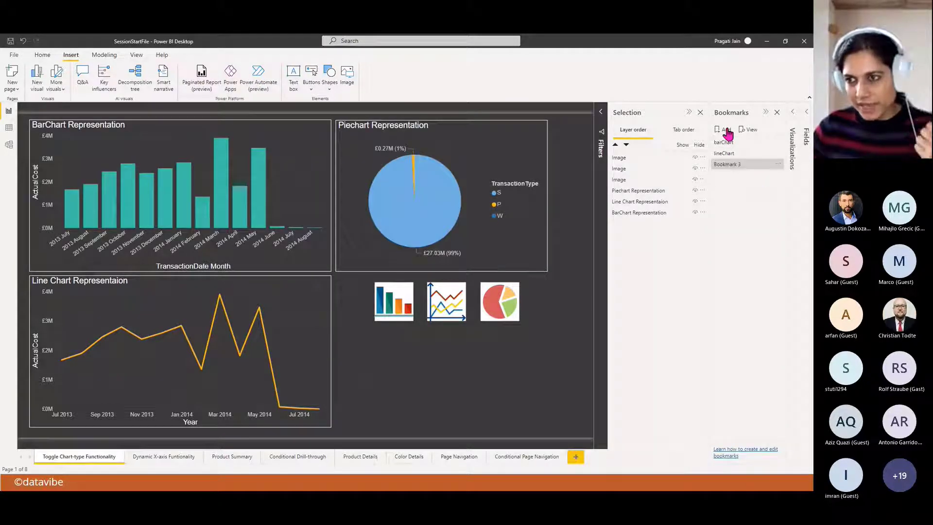
left_click(778, 165)
left_click(744, 181)
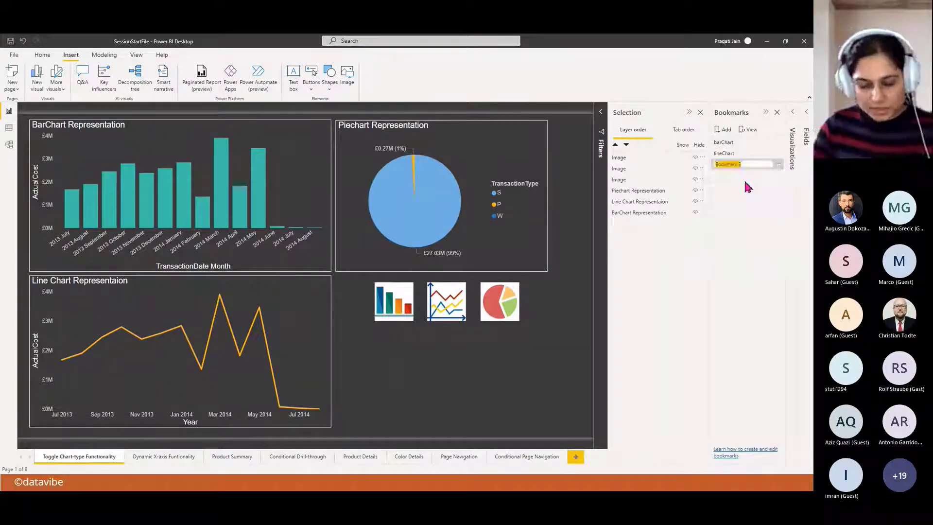
type("pi")
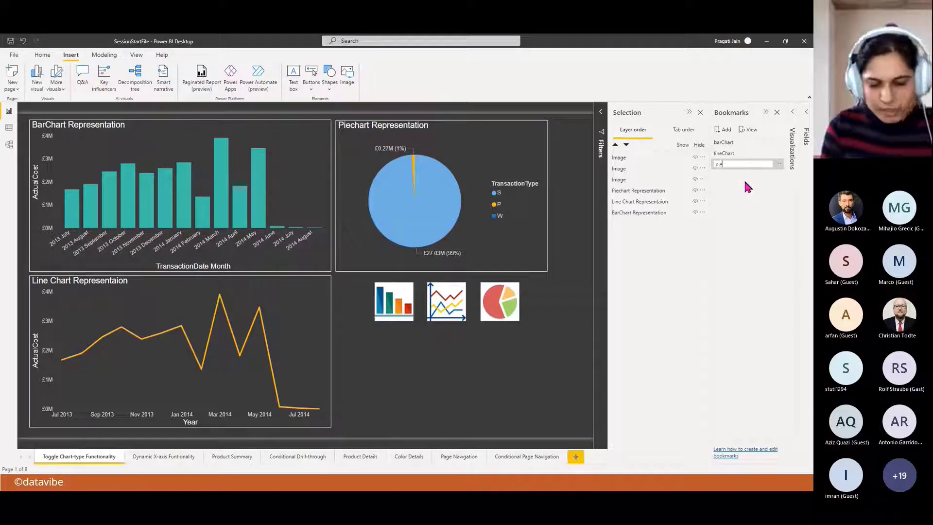
type("eChart")
key("Return")
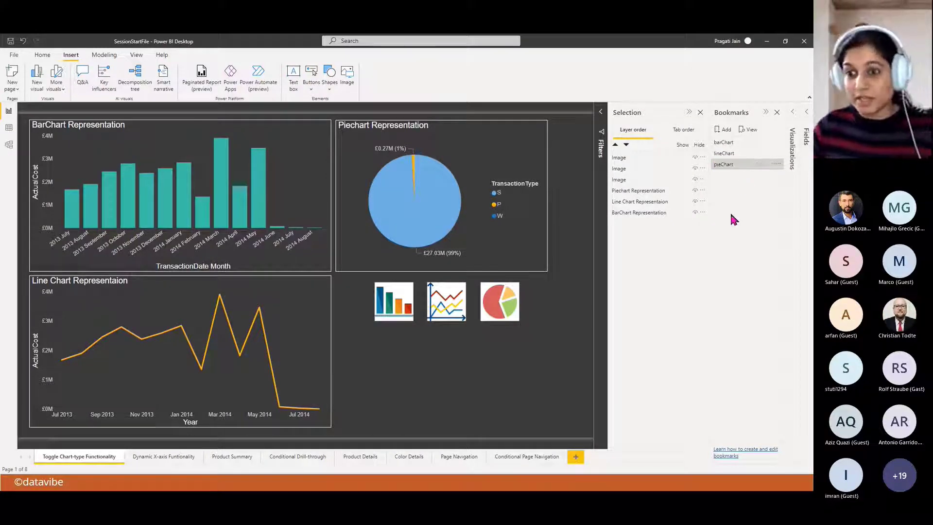
Hide the bar chart and line chart and update the pieChart bookmark with this view
left_click(695, 212)
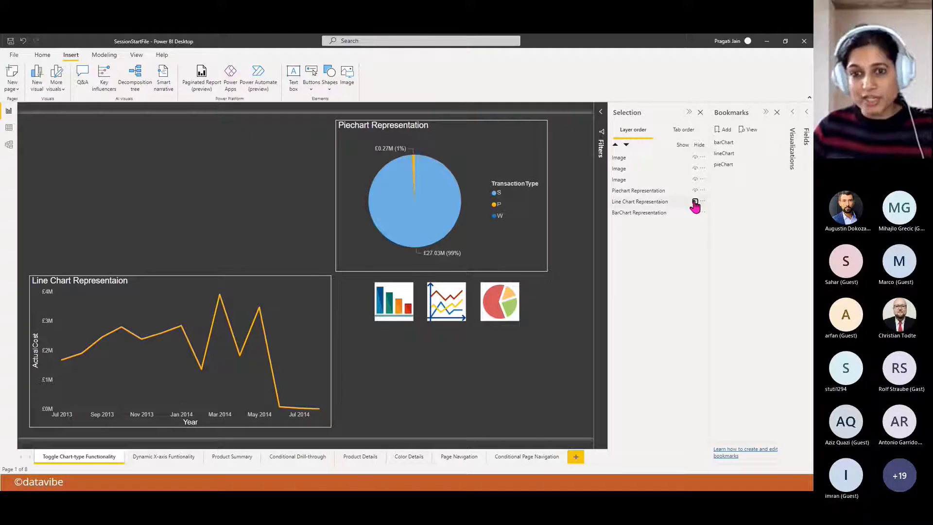
left_click(694, 201)
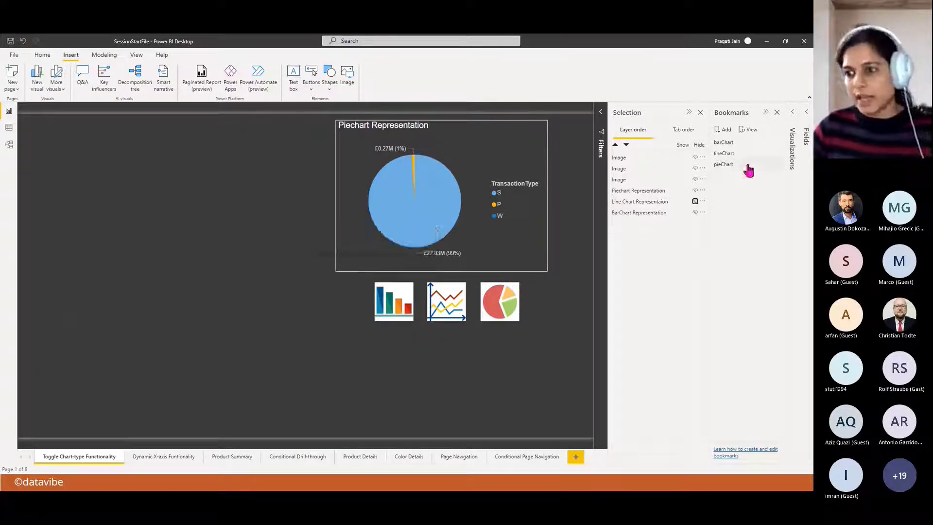
left_click(772, 165)
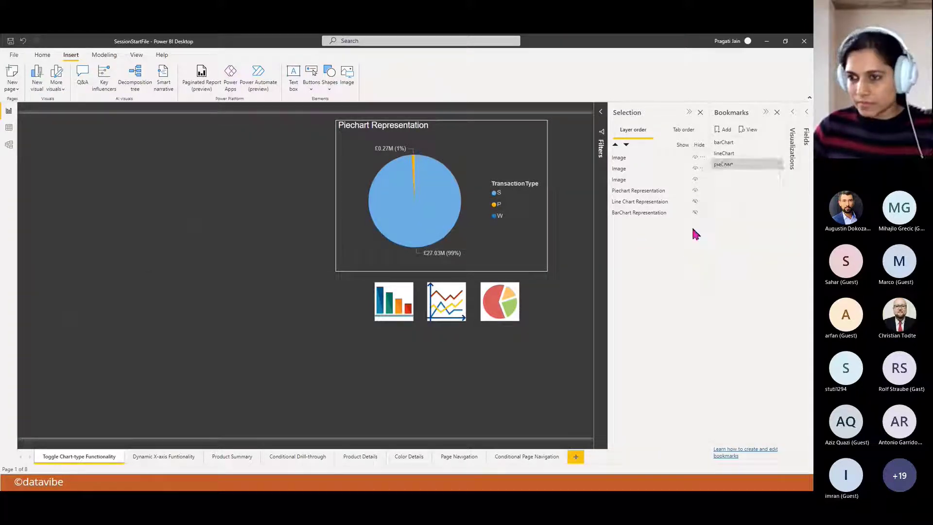
left_click(754, 170)
Unhide the bar and line charts, test the barChart, lineChart and pieChart bookmarks in turn, and make all charts visible again
left_click(695, 213)
left_click(695, 201)
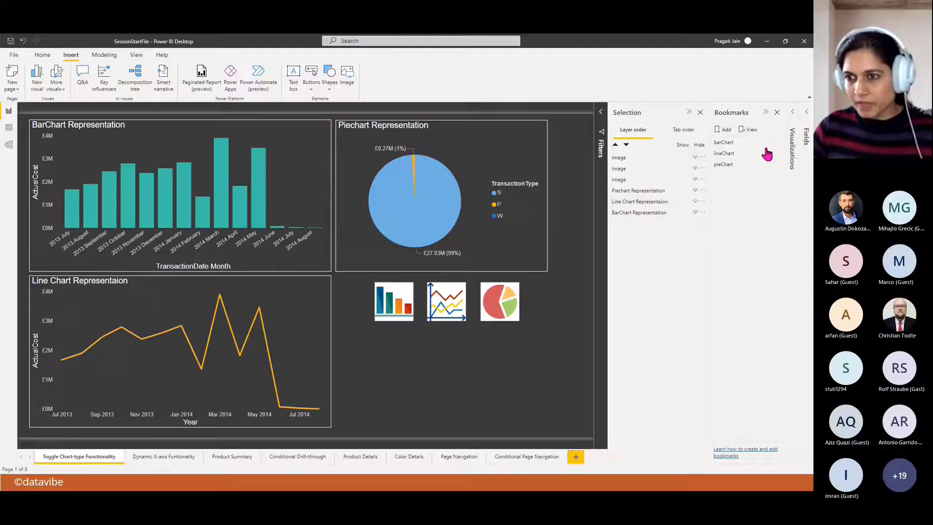
left_click(730, 143)
left_click(727, 155)
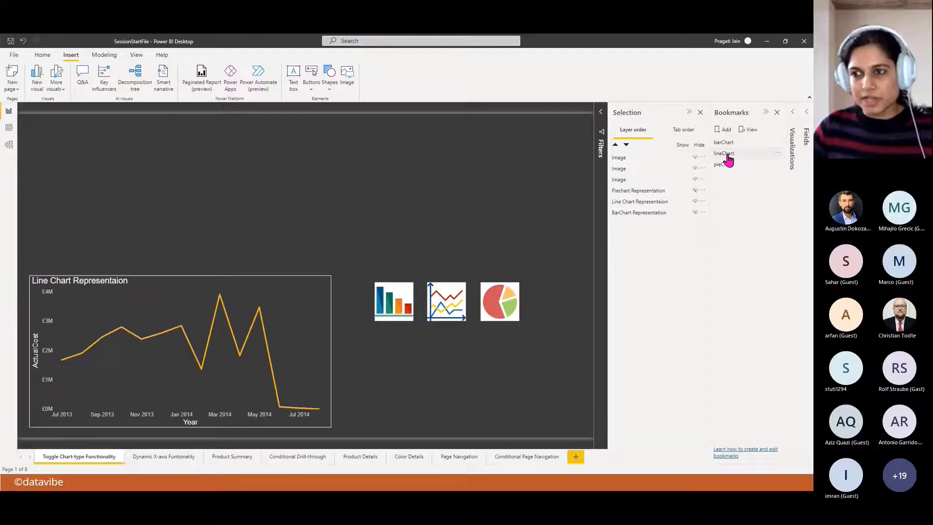
left_click(728, 168)
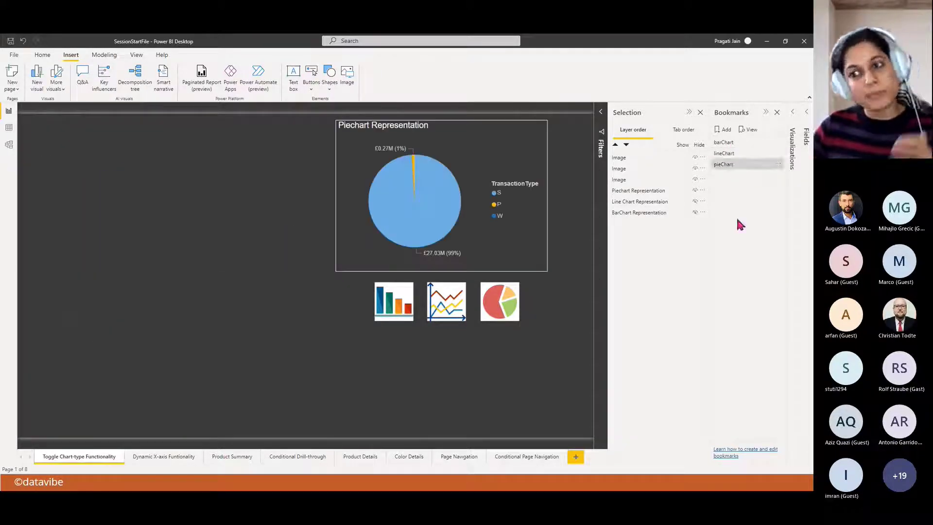
left_click(695, 202)
left_click(695, 213)
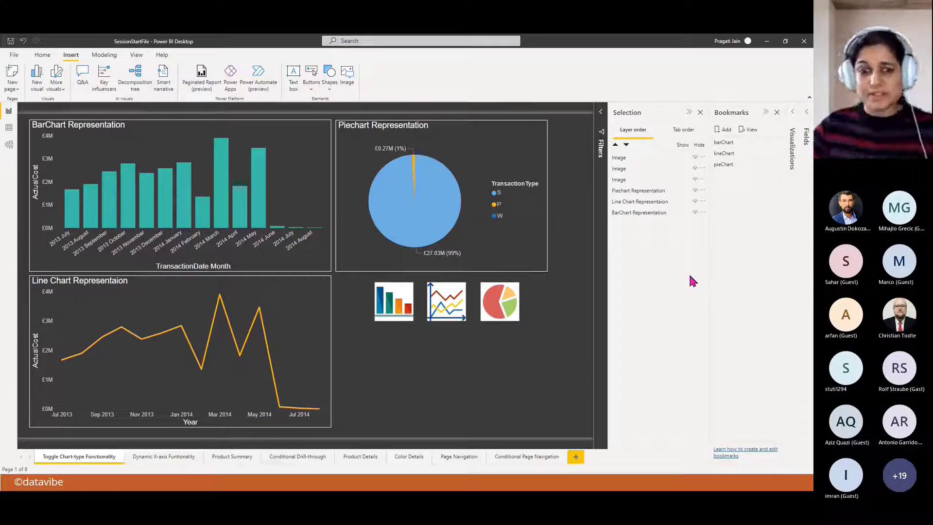
Collapse the Selection pane and expand the Visualizations pane beside Bookmarks, with nothing selected on the report page
left_click(393, 321)
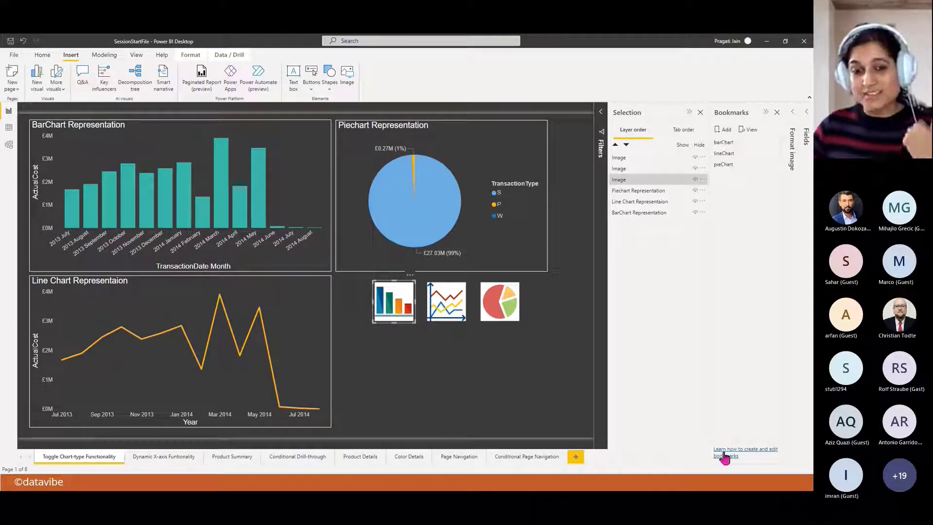
left_click(431, 378)
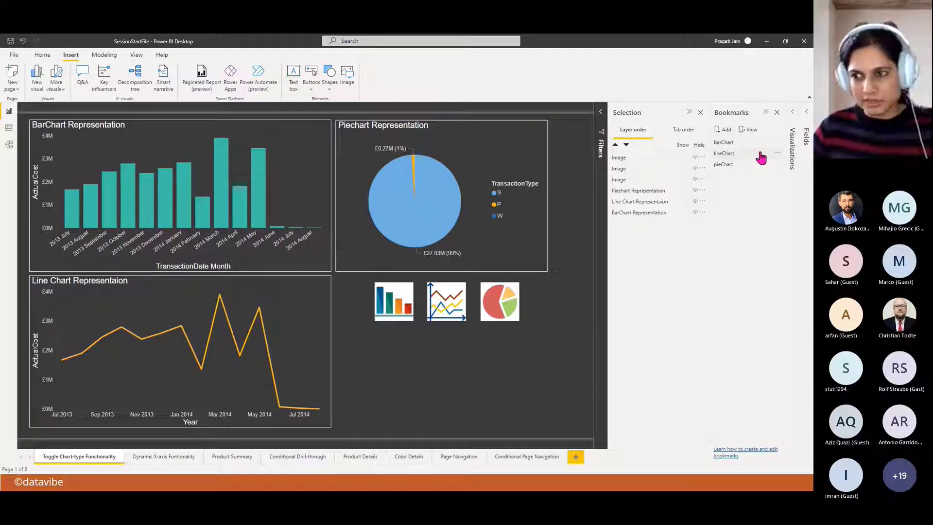
left_click(689, 113)
left_click(792, 117)
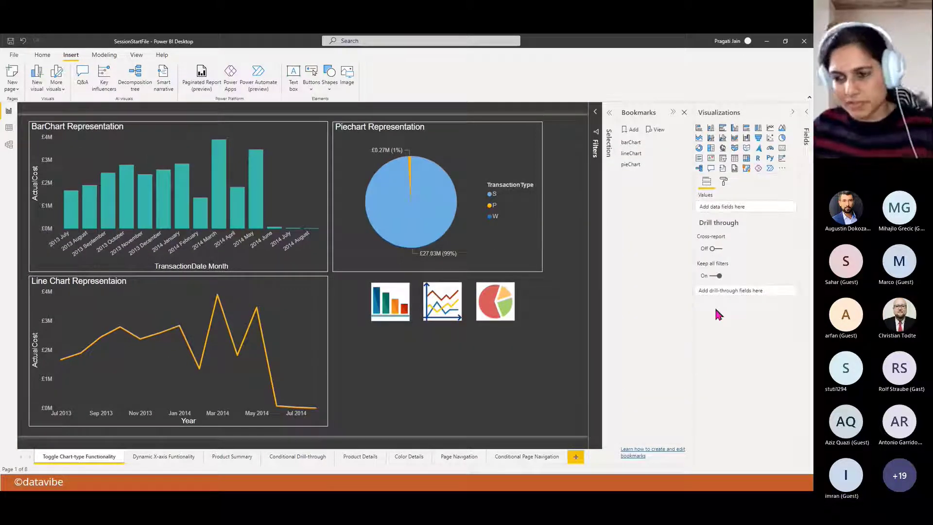
Turn on the bar chart icon's Action, set its type to Bookmark, and link it to the barChart bookmark
left_click(388, 310)
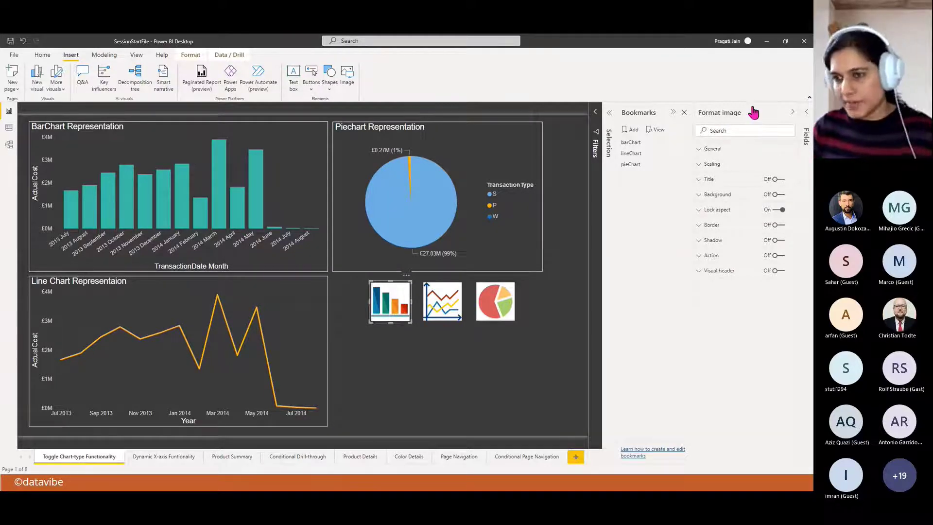
left_click(781, 256)
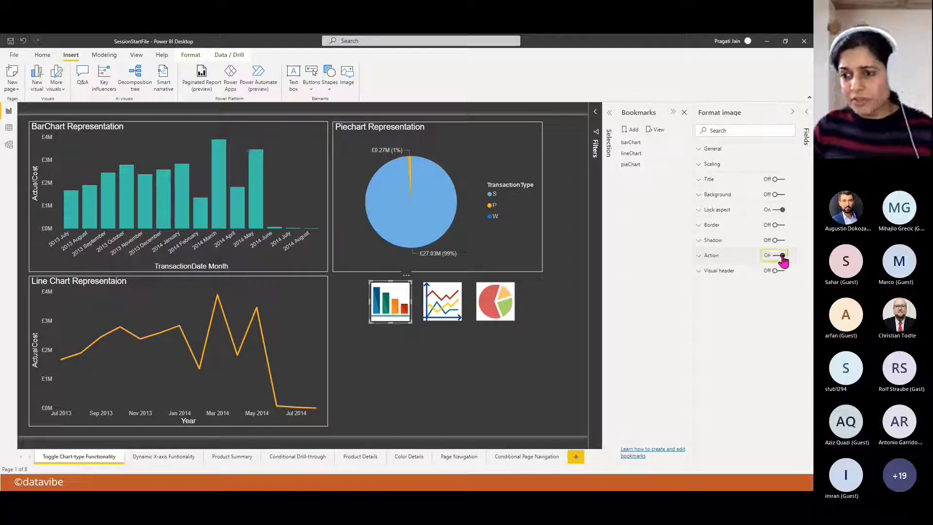
left_click(699, 256)
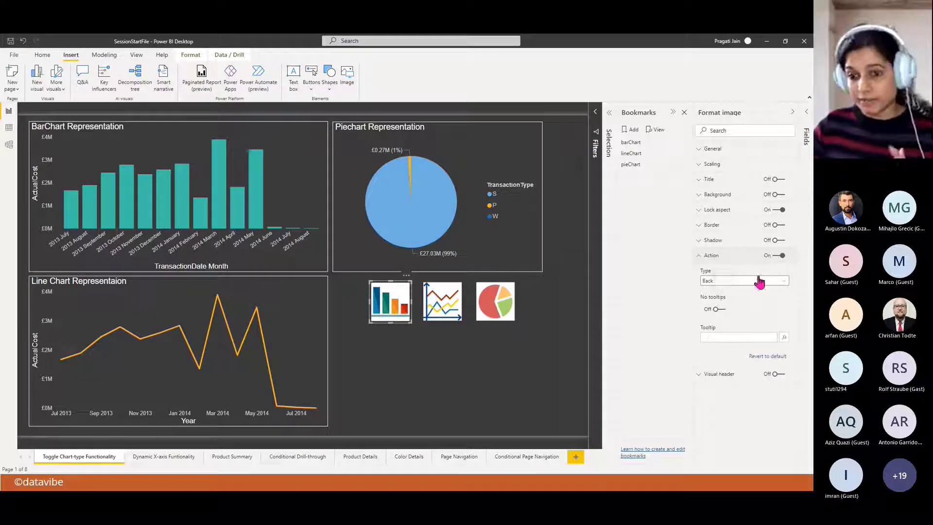
left_click(773, 282)
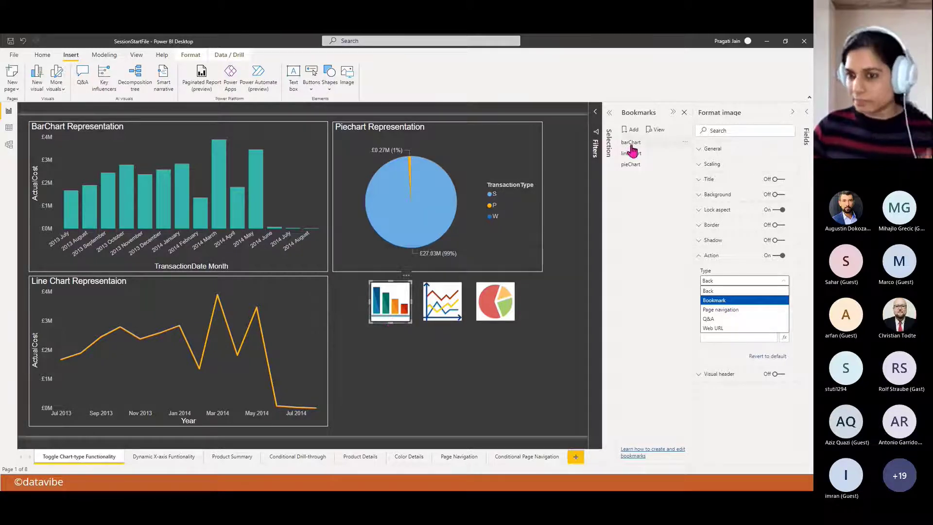
left_click(739, 300)
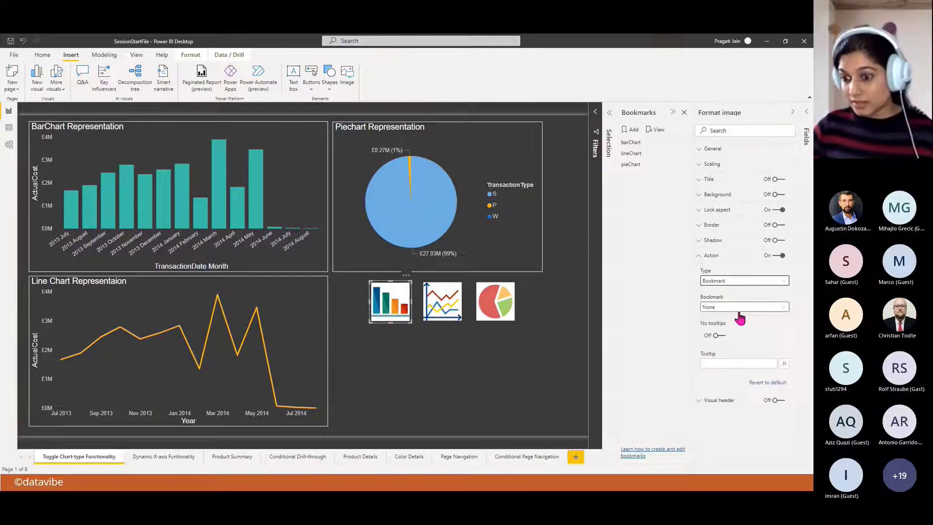
left_click(782, 306)
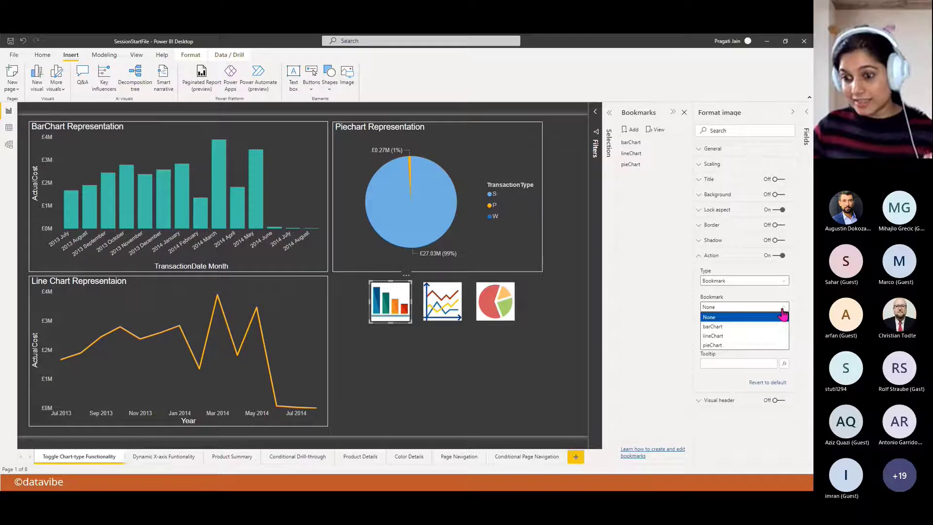
left_click(733, 326)
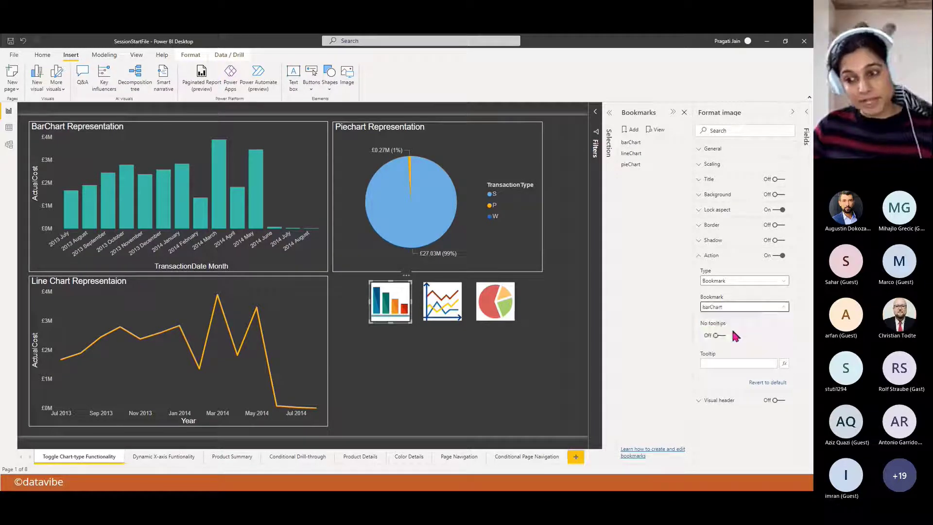
Set the bar chart icon's tooltip to "Click on the icon to view informatin as bar-chart" and select the entered text
left_click(729, 364)
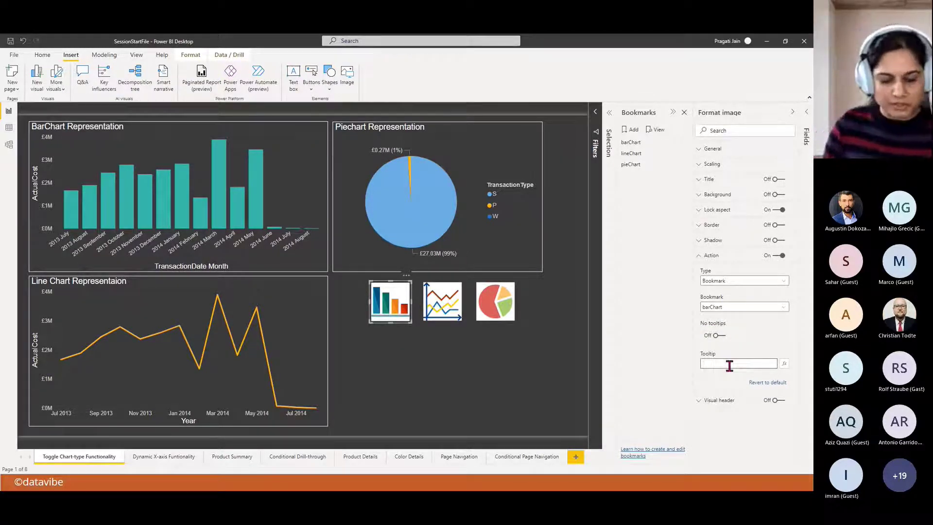
type("Select")
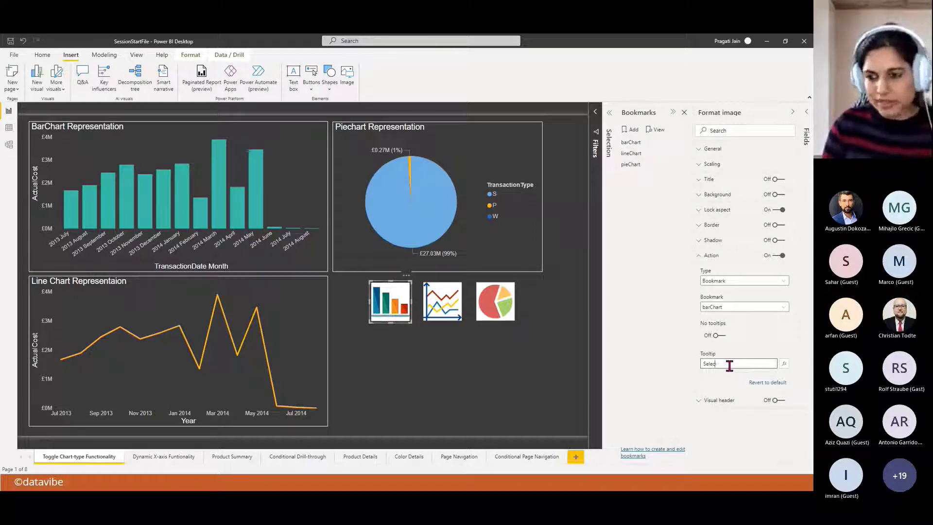
key("BackSpace")
key("BackSpace")
key("BackSpace")
key("BackSpace")
key("BackSpace")
type("Click")
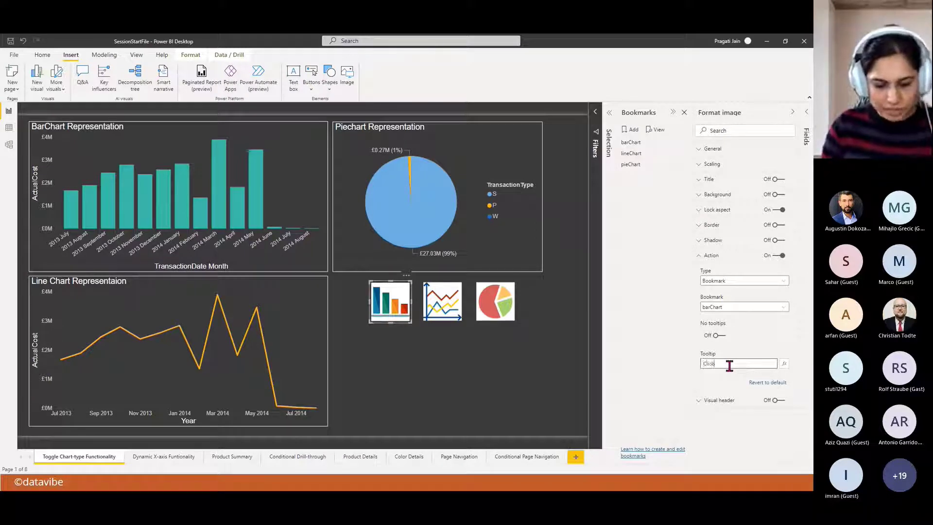
type(" on the ico")
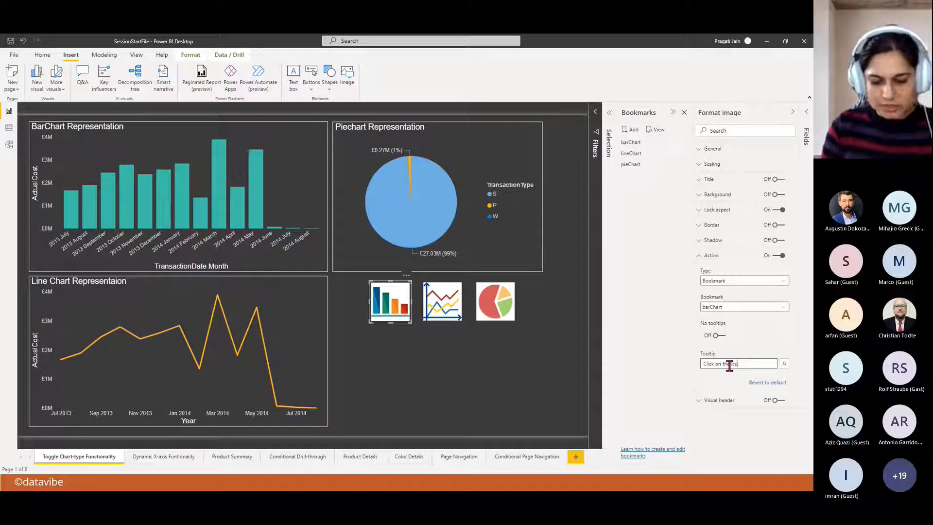
type("n to view")
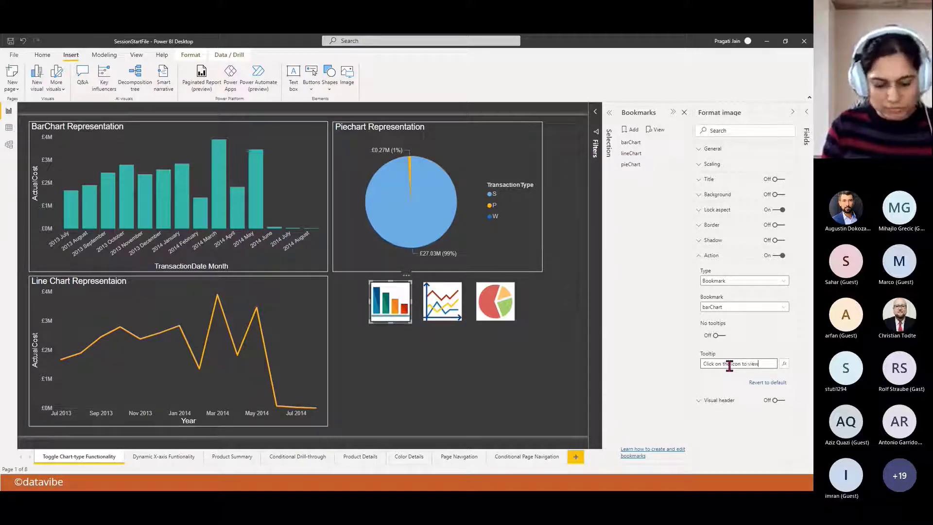
type(" informat")
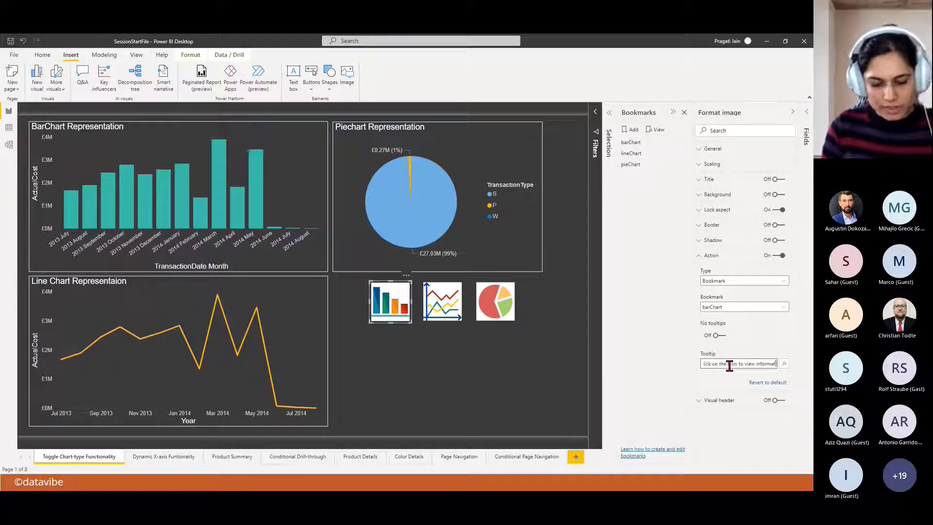
type("in as bar-chart")
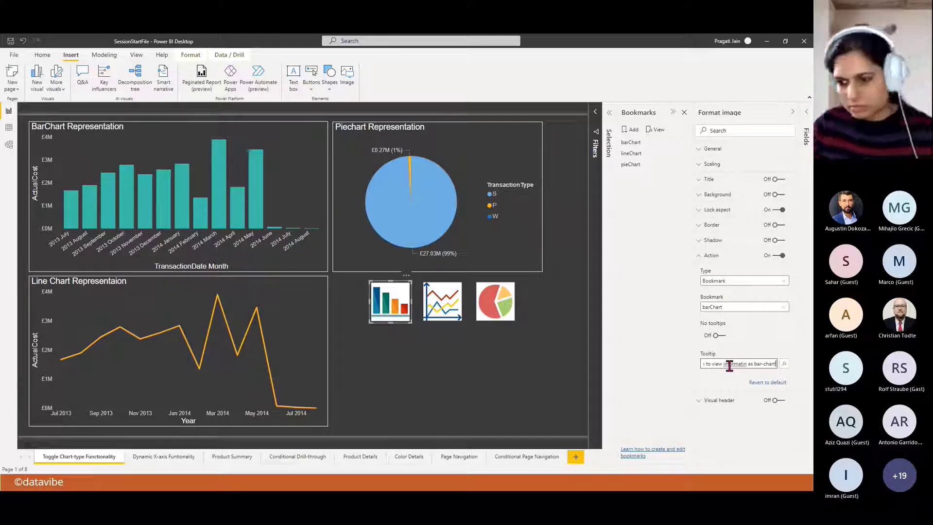
left_click(763, 347)
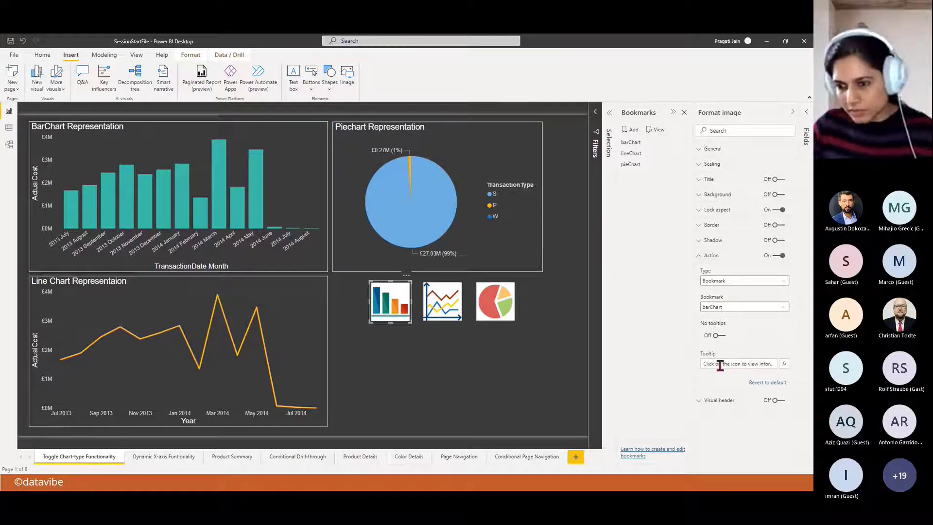
left_click_drag(702, 365, 777, 362)
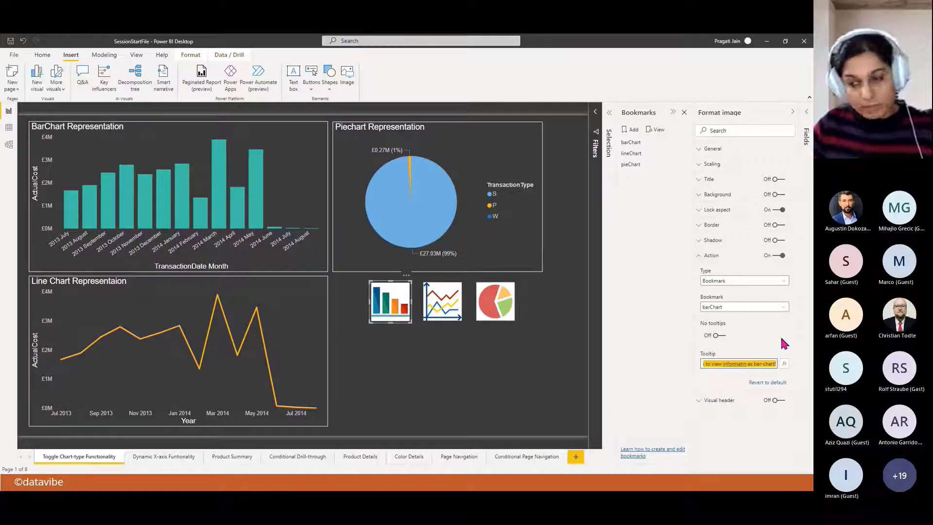
Turn on No tooltips for the bar chart icon, deselect it, and test its bookmark link on the page
left_click(718, 335)
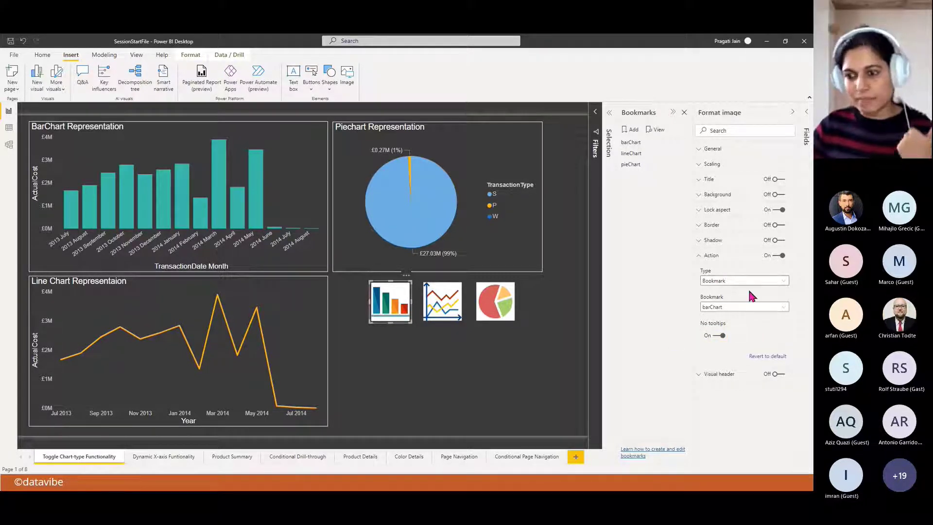
left_click(542, 362)
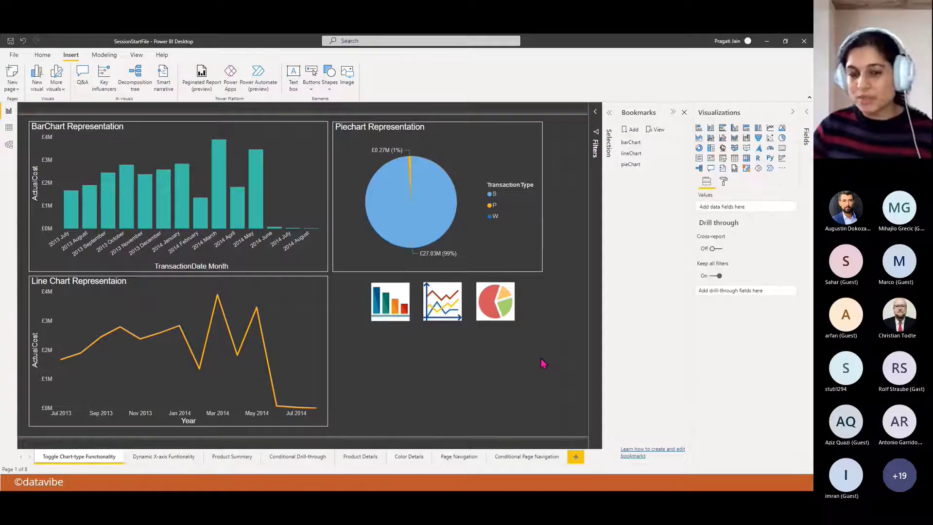
left_click(387, 314, "ctrl")
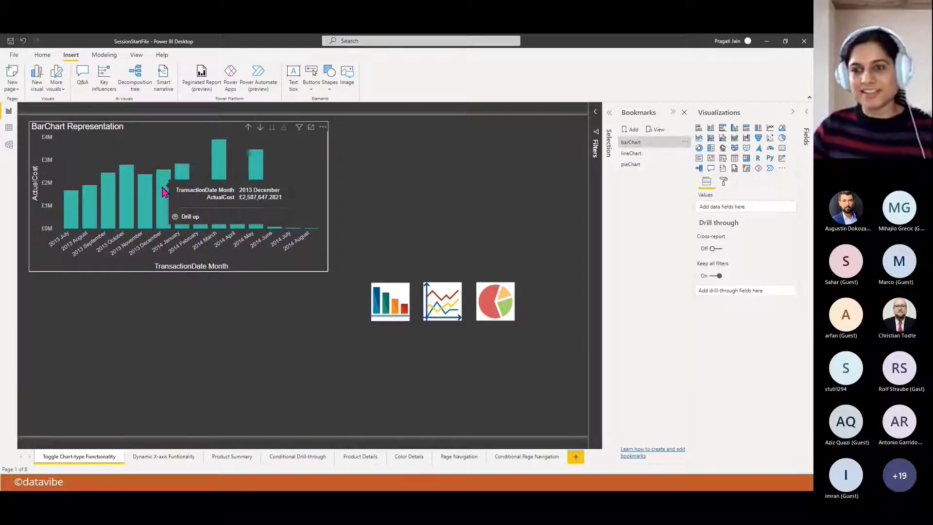
Unhide the pie chart and line chart in the Selection pane, and collapse that pane again
left_click(609, 117)
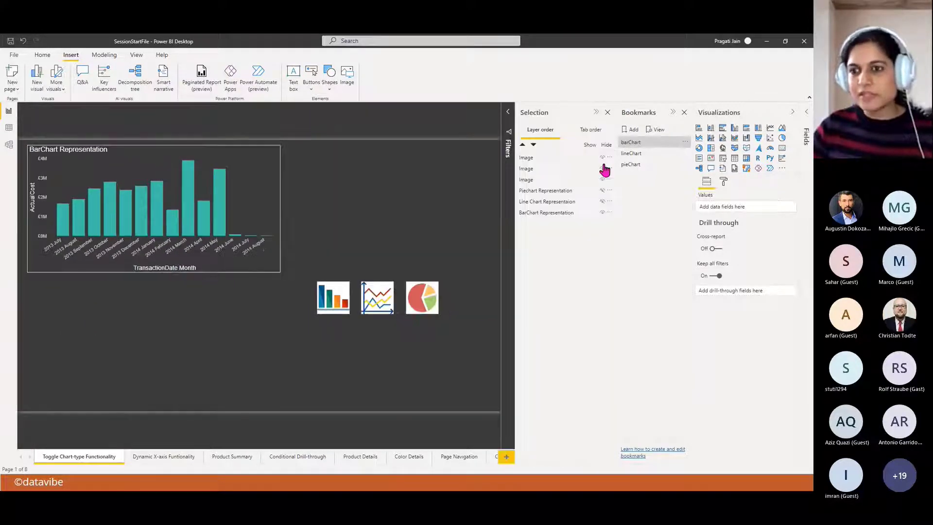
left_click(602, 190)
left_click(602, 201)
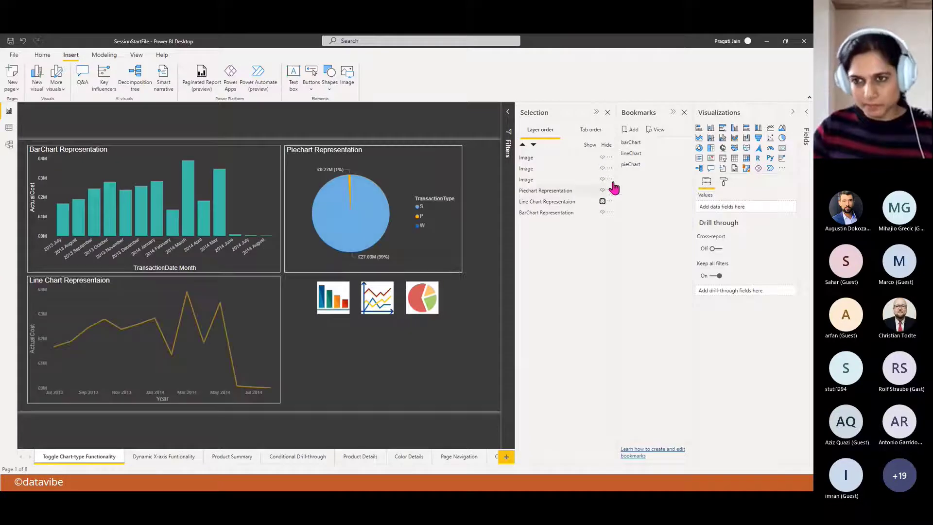
left_click(596, 112)
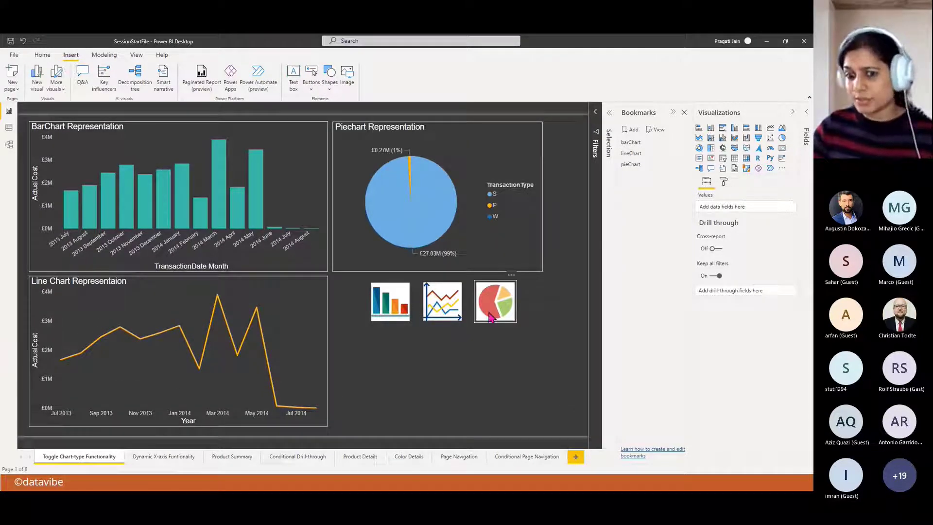
Turn on the line chart icon's Action as a Bookmark linked to lineChart, with No tooltips turned on
left_click(442, 301)
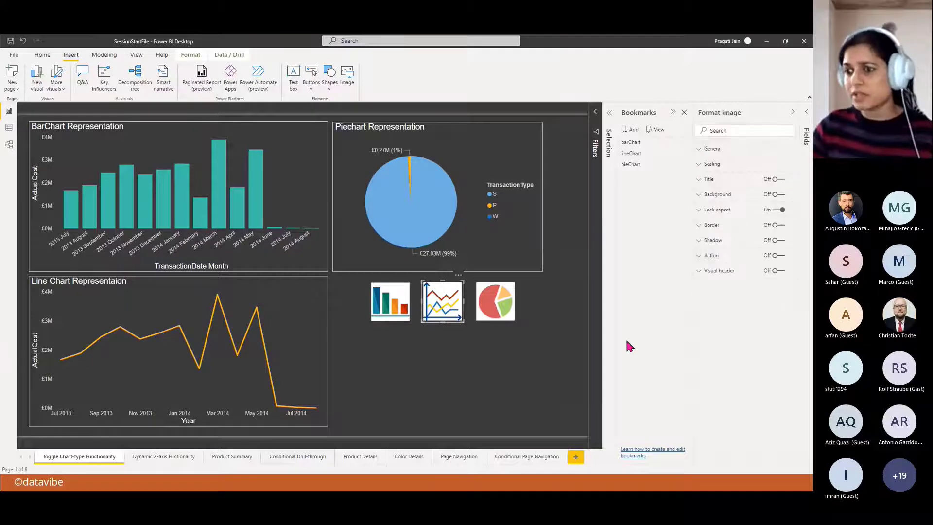
left_click(772, 256)
left_click(708, 259)
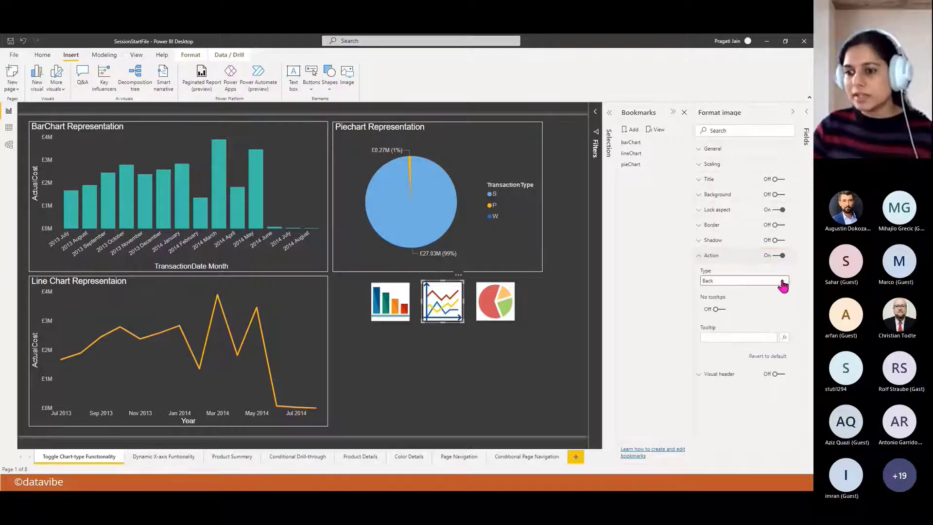
left_click(781, 281)
left_click(754, 301)
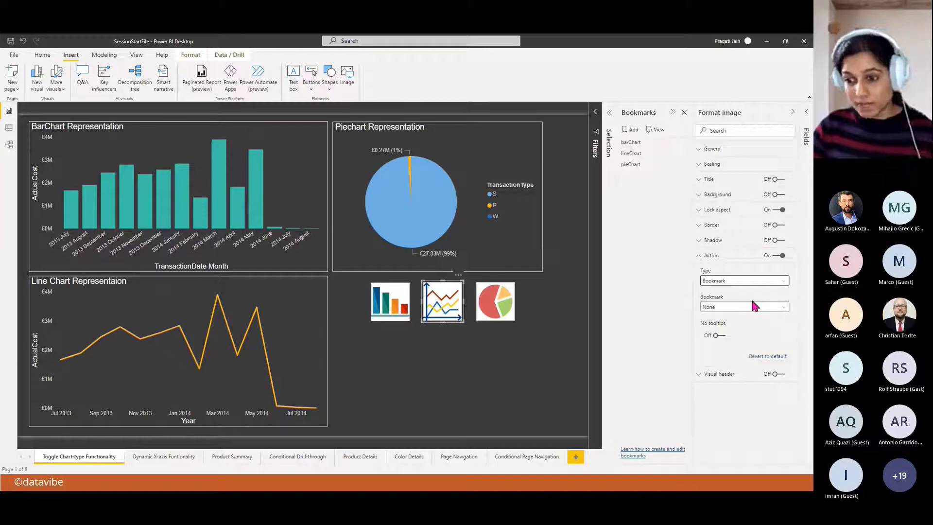
left_click(782, 308)
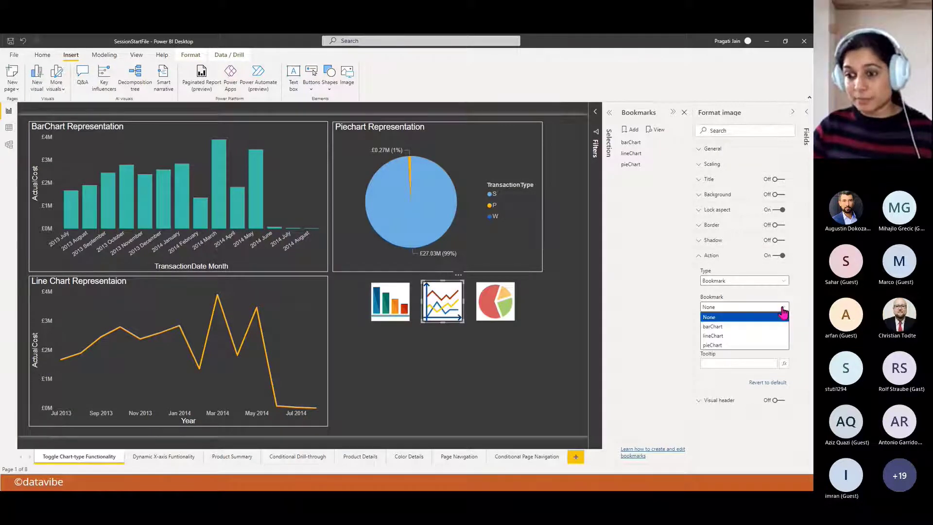
left_click(737, 335)
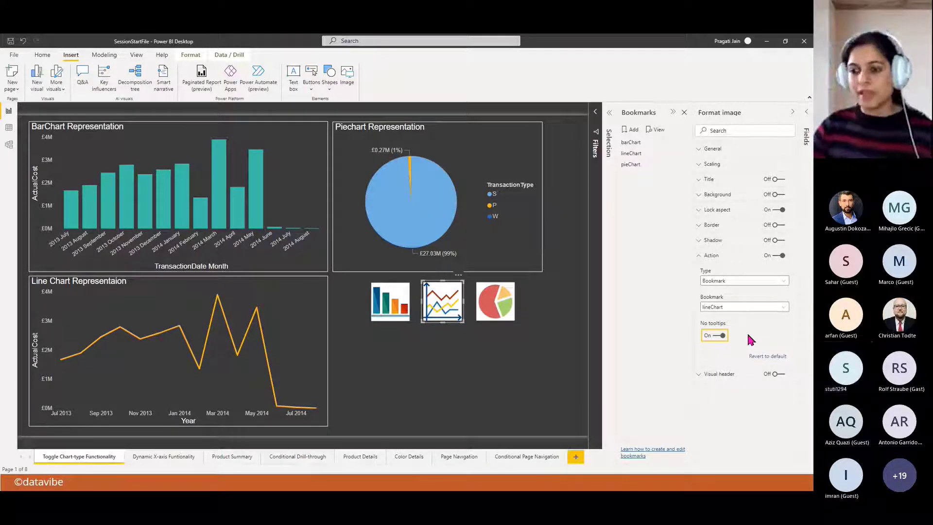
Turn on the pie chart icon's Action as a Bookmark linked to pieChart, with No tooltips turned on
left_click(504, 311)
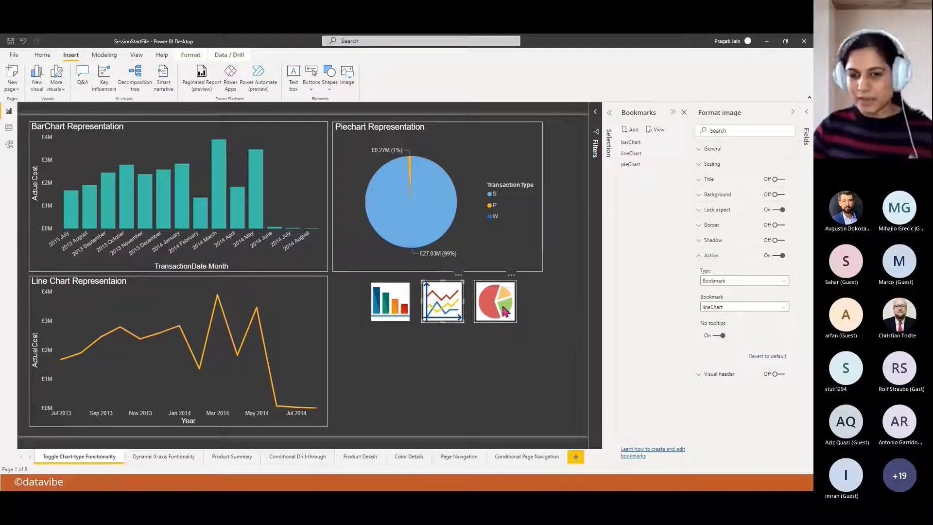
left_click(778, 256)
left_click(782, 282)
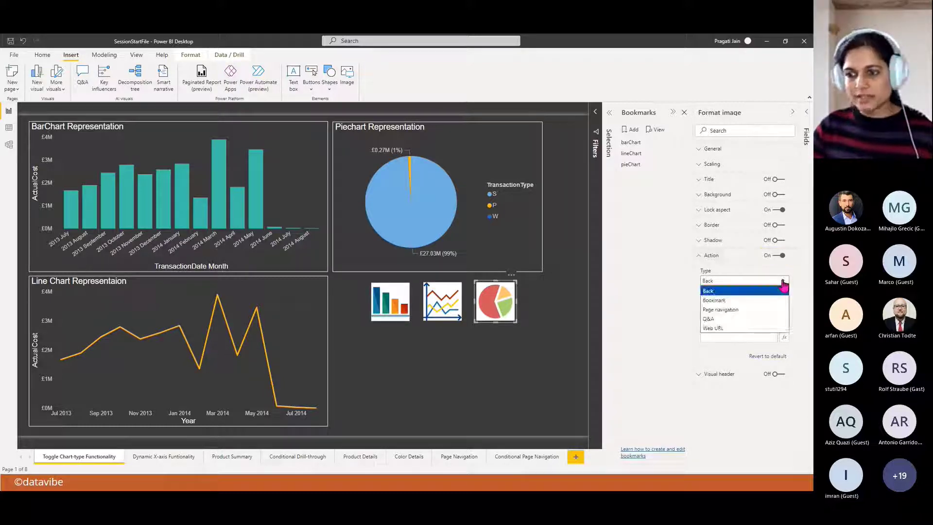
left_click(781, 300)
left_click(781, 307)
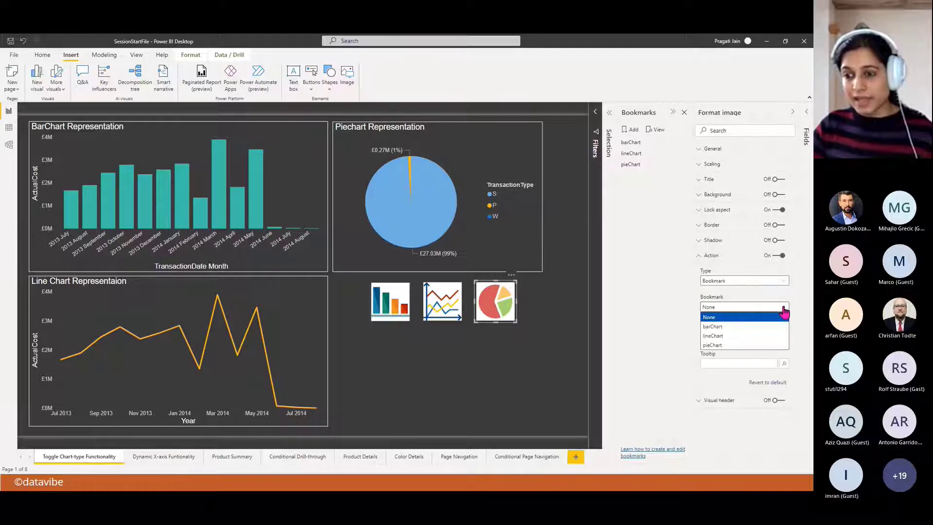
left_click(735, 345)
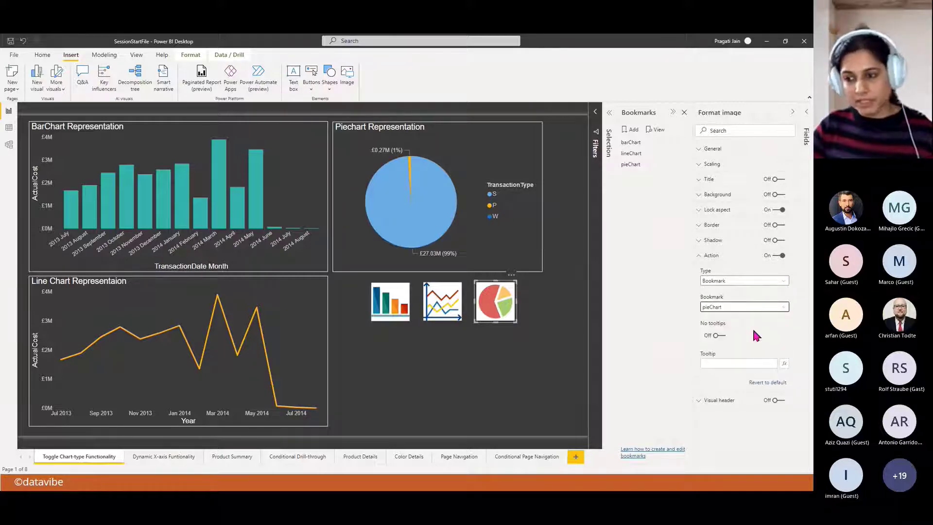
left_click(722, 335)
left_click(700, 256)
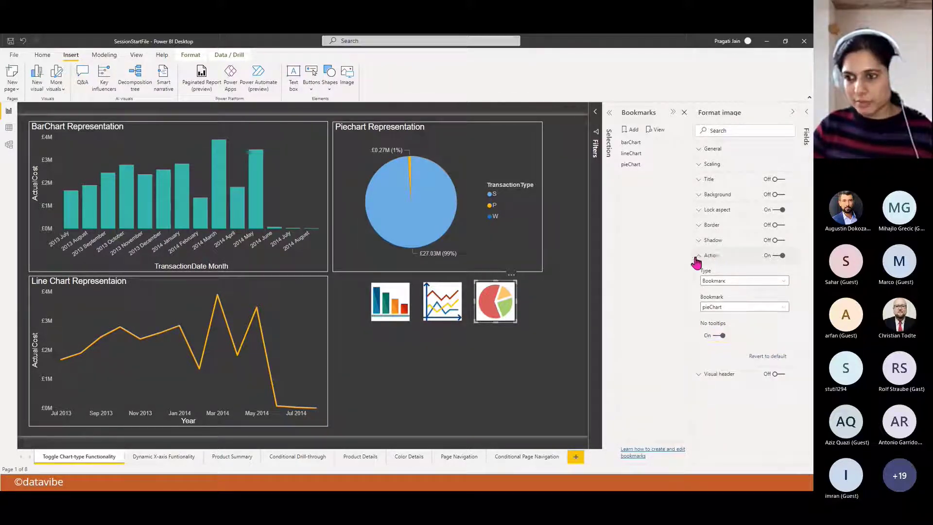
Collapse the Format image and Bookmarks panes, and test the bar chart icon's bookmark link on the page
left_click(793, 113)
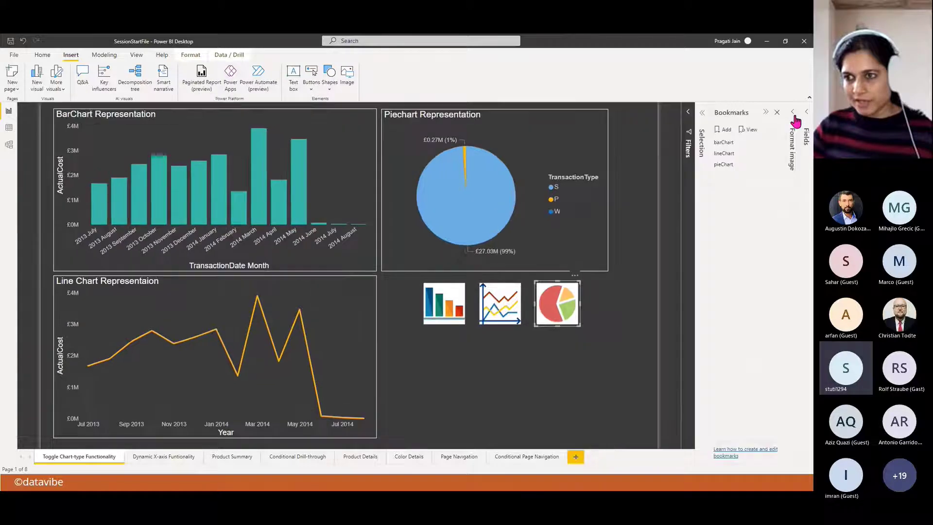
left_click(766, 112)
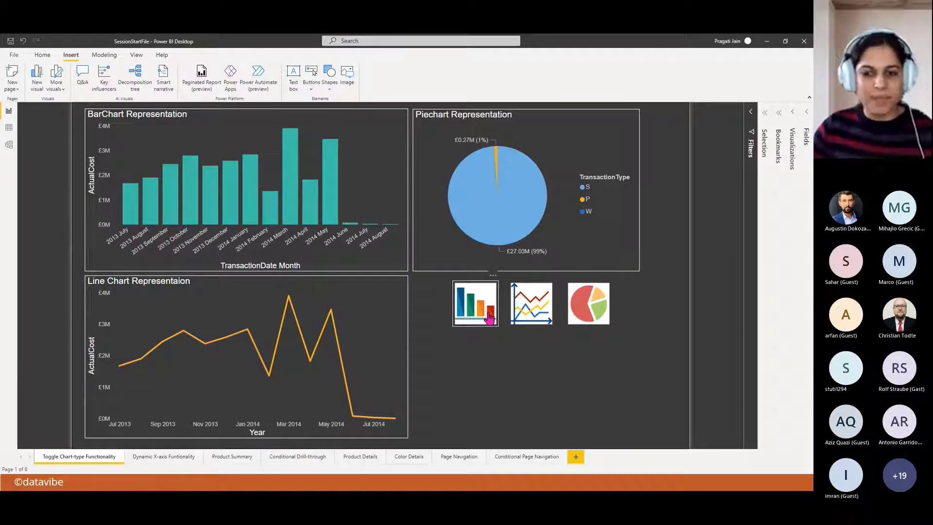
left_click(473, 309, "ctrl")
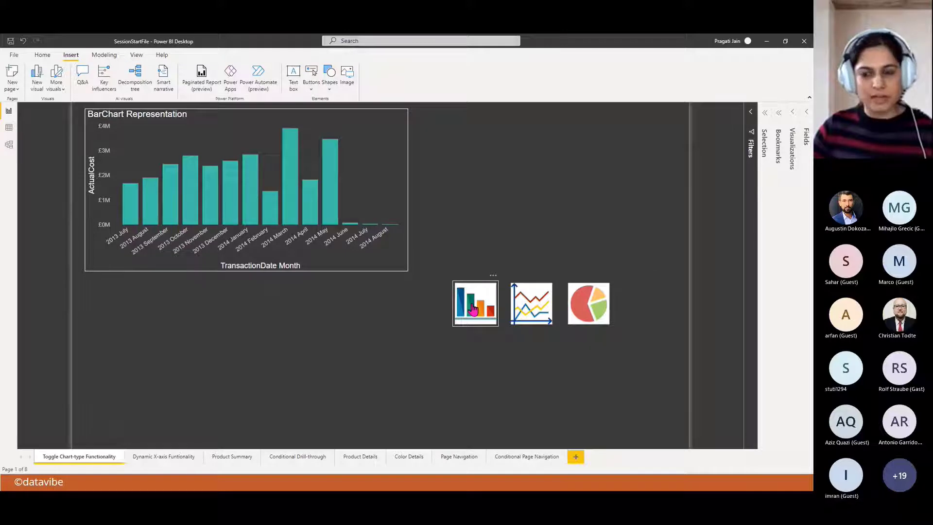
Test the bookmark links of the line chart, pie chart and bar chart icons on the page
left_click(524, 307, "ctrl")
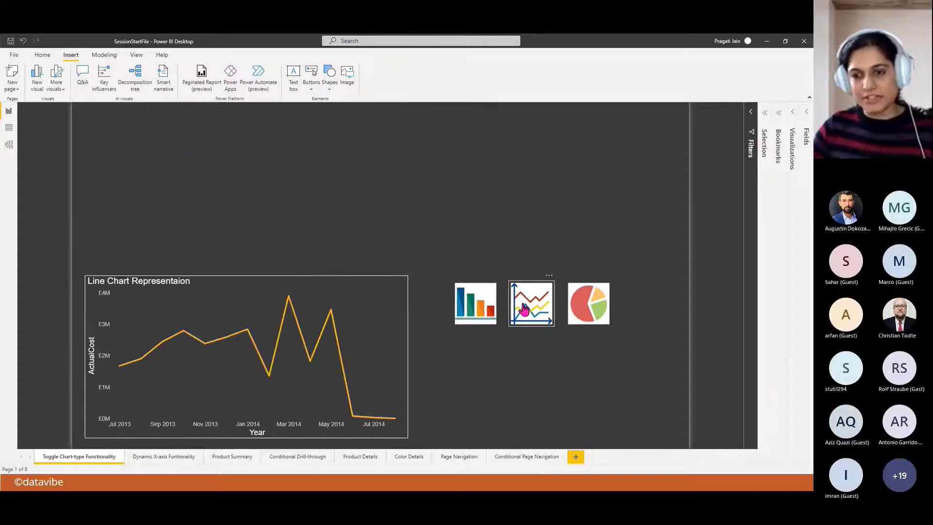
left_click(585, 306, "ctrl")
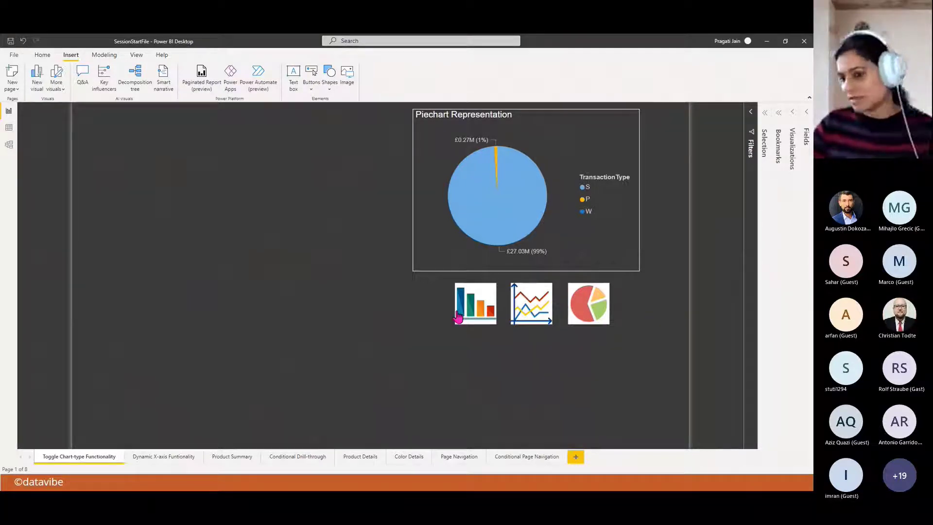
left_click(481, 321)
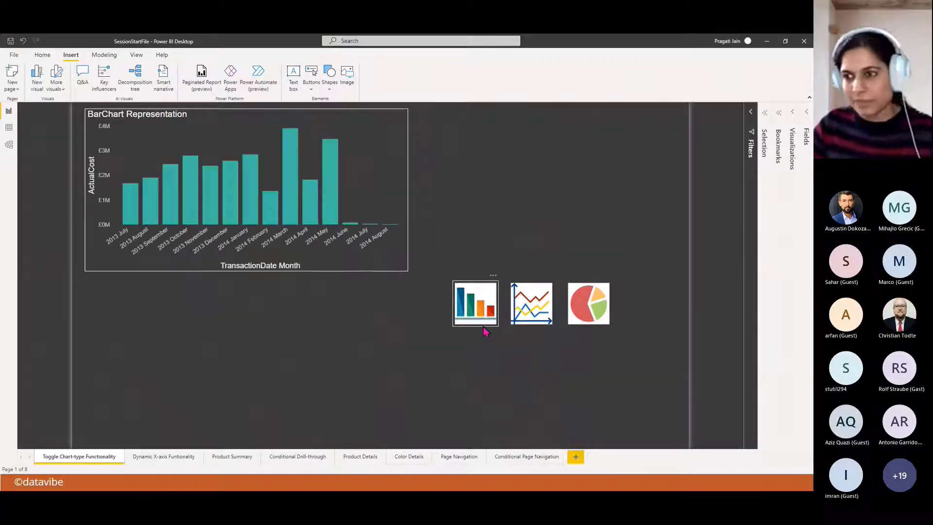
Unhide the pie chart and line chart in the Selection pane, and collapse the pane again
left_click(764, 121)
left_click(757, 191)
left_click(758, 206)
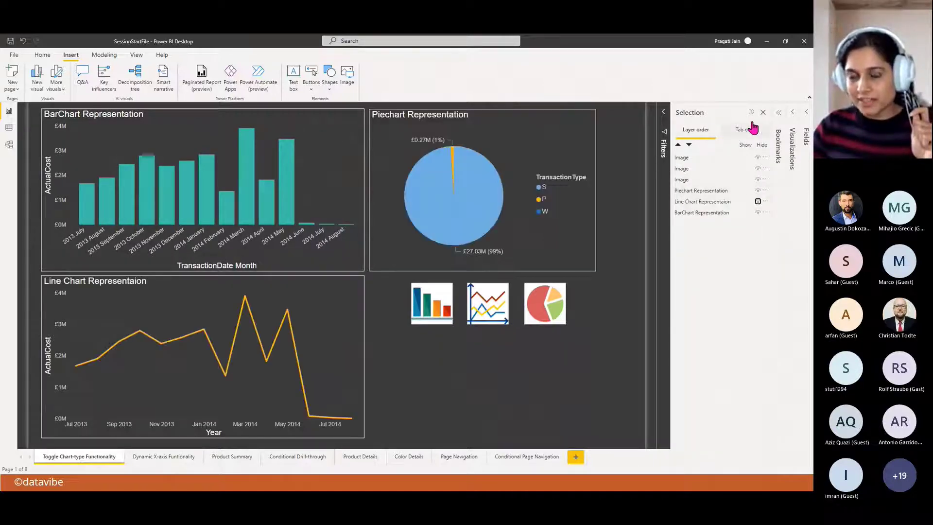
left_click(751, 112)
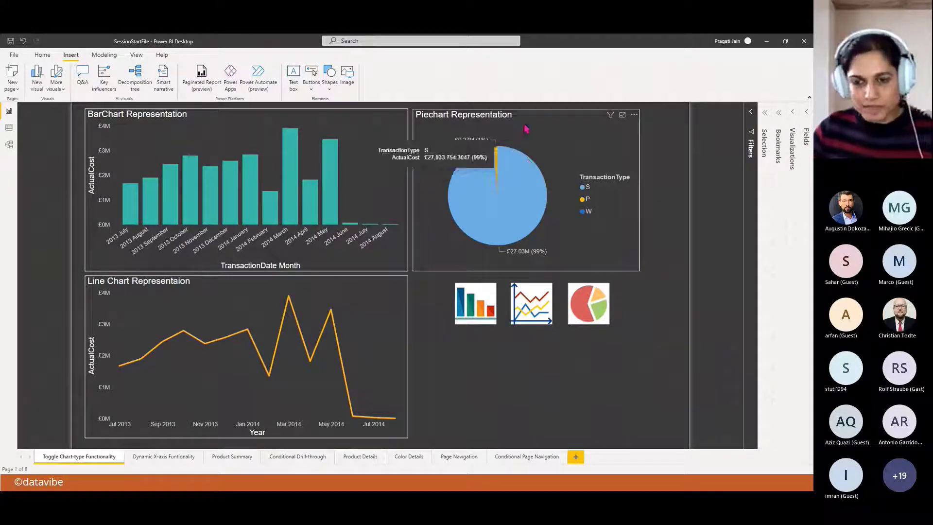
Move the pie chart beside the line chart, place the bar chart at the page's top centre, and show its General format settings
left_click_drag(535, 125, 584, 292)
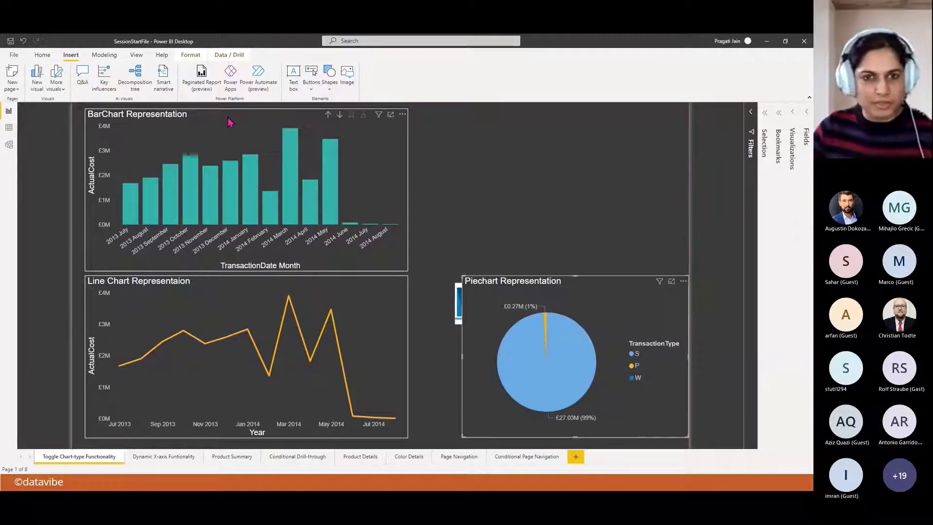
left_click_drag(230, 121, 362, 121)
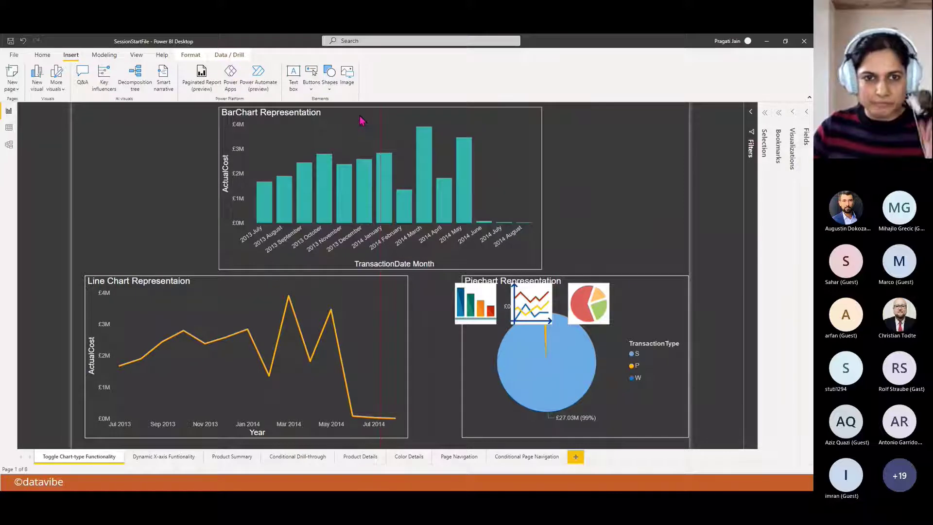
left_click(798, 118)
left_click(723, 181)
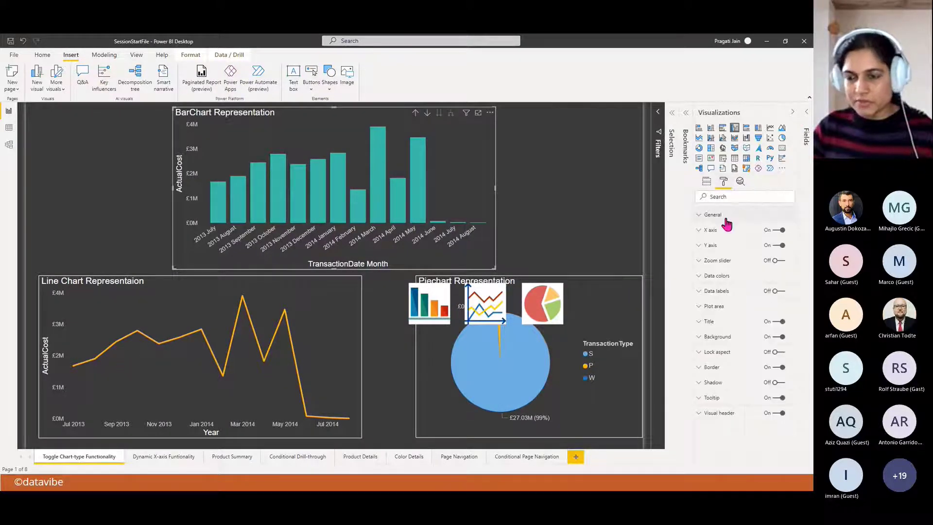
left_click(713, 217)
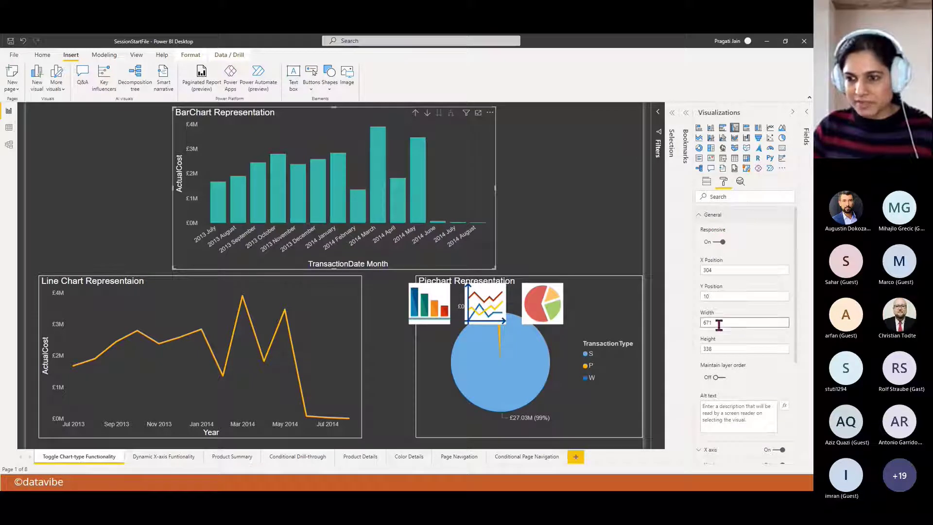
Place the line chart exactly over the bar chart at X 304, Y 10, and move the pie chart to the page's lower left
left_click(176, 287)
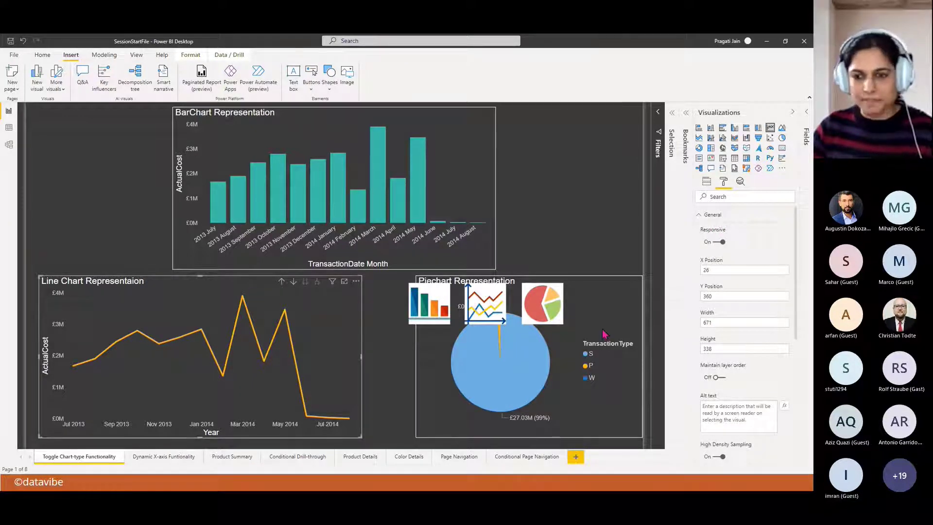
left_click_drag(196, 291, 329, 121)
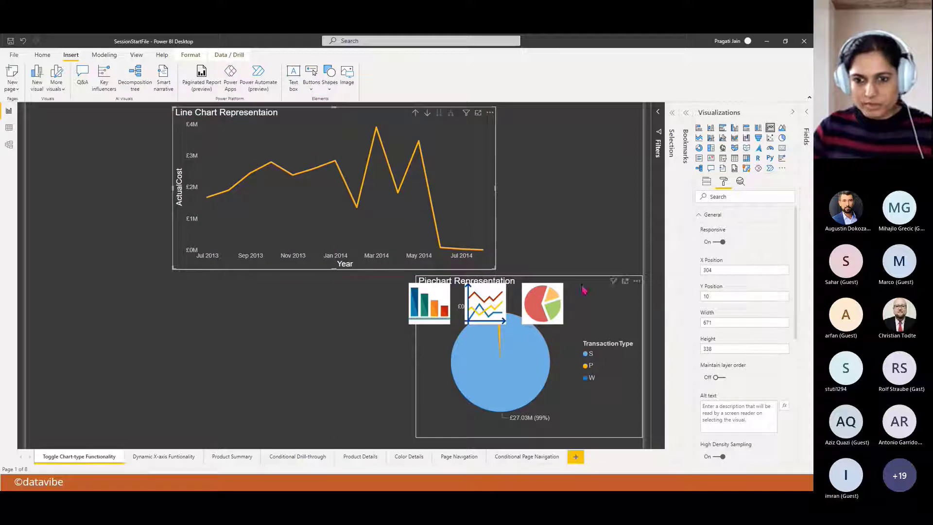
left_click_drag(584, 289, 231, 266)
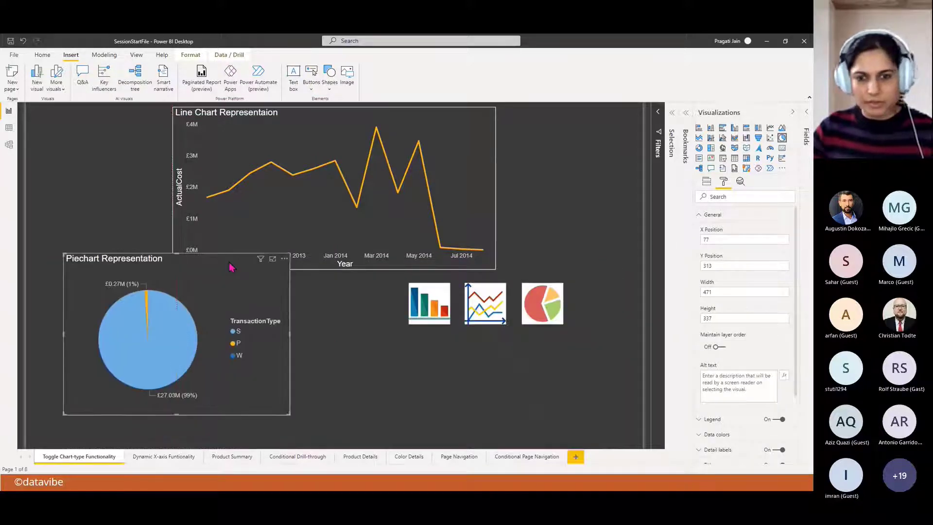
Set the pie chart's width to 661 and height to 338 in its General format settings
double_click(700, 293)
type("66")
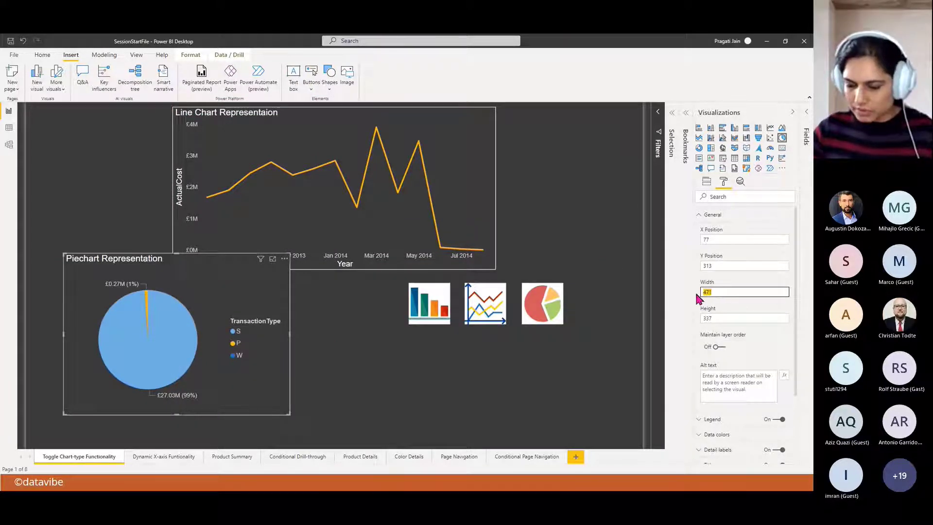
type("1")
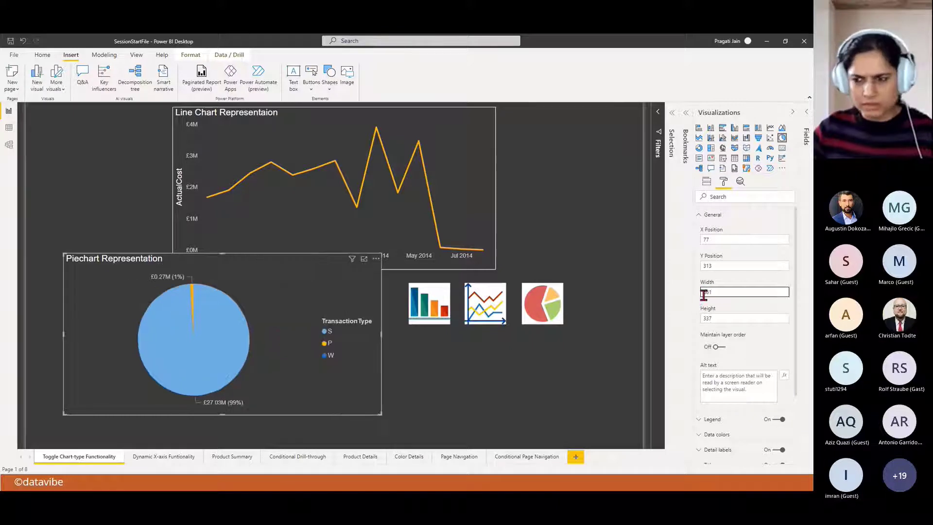
left_click(732, 318)
key("BackSpace")
type("8")
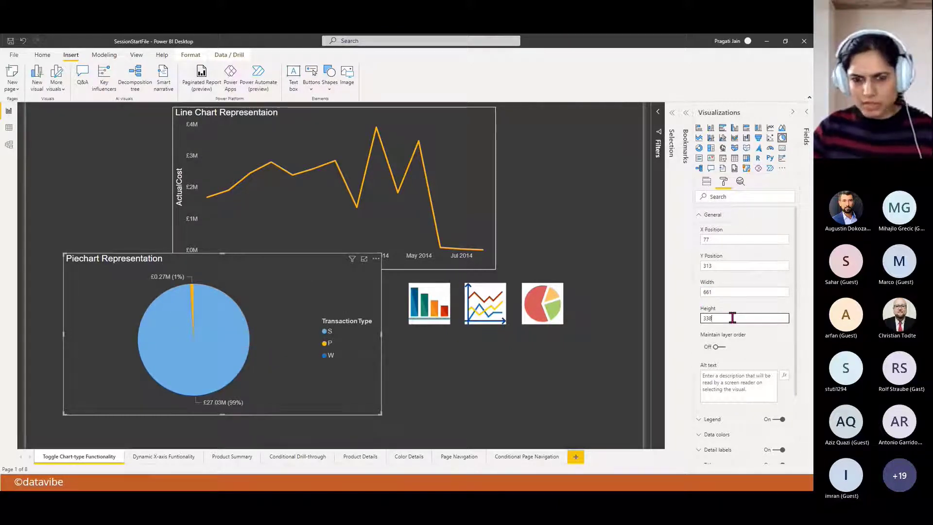
Set the pie chart's width to 671 to match the line chart, and stack it exactly over the line chart
left_click(315, 122)
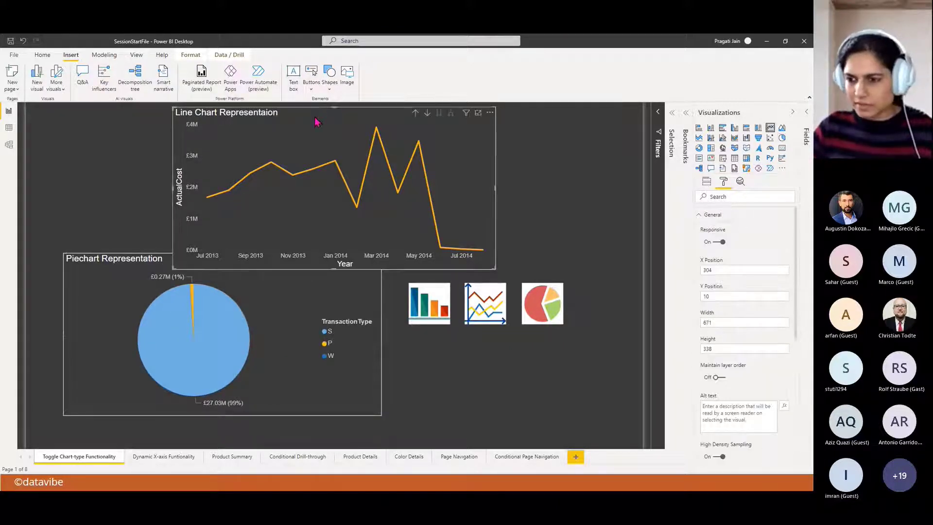
left_click(270, 289)
double_click(698, 292)
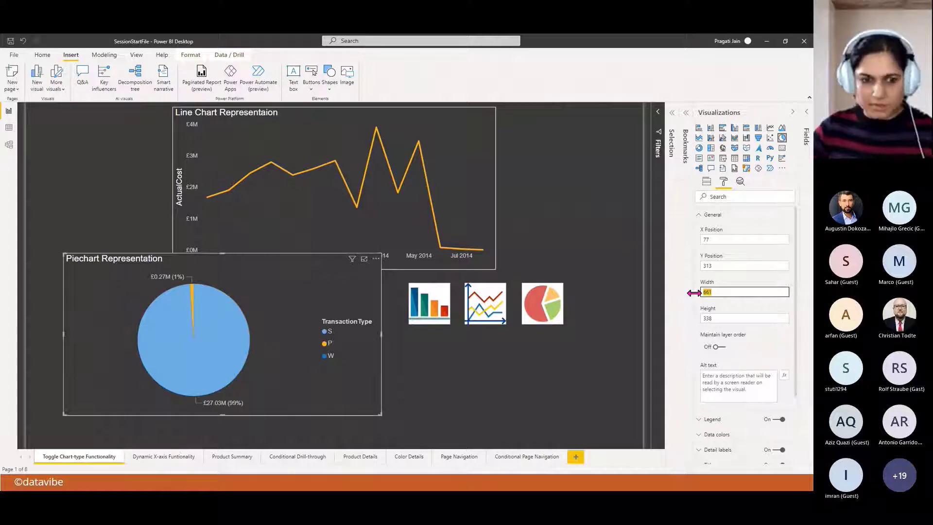
left_click(514, 398)
left_click(791, 112)
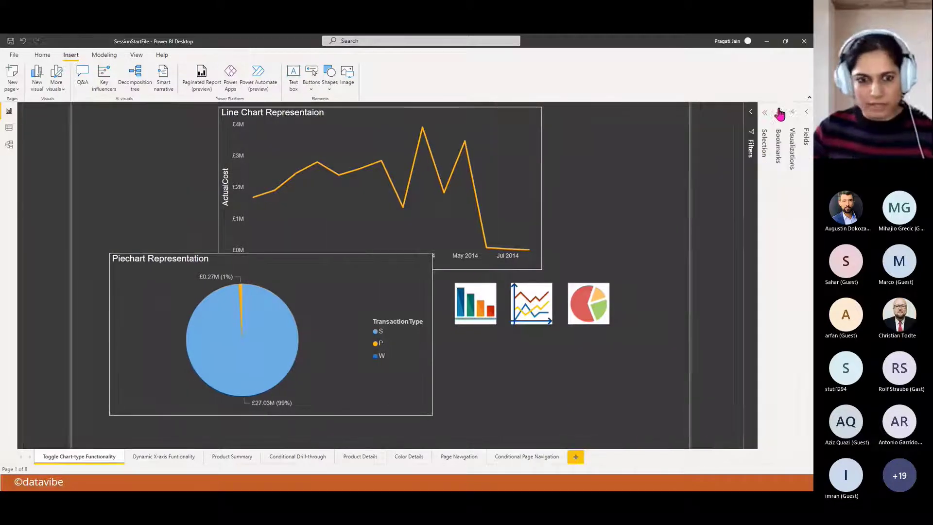
left_click_drag(239, 263, 348, 118)
left_click(612, 183)
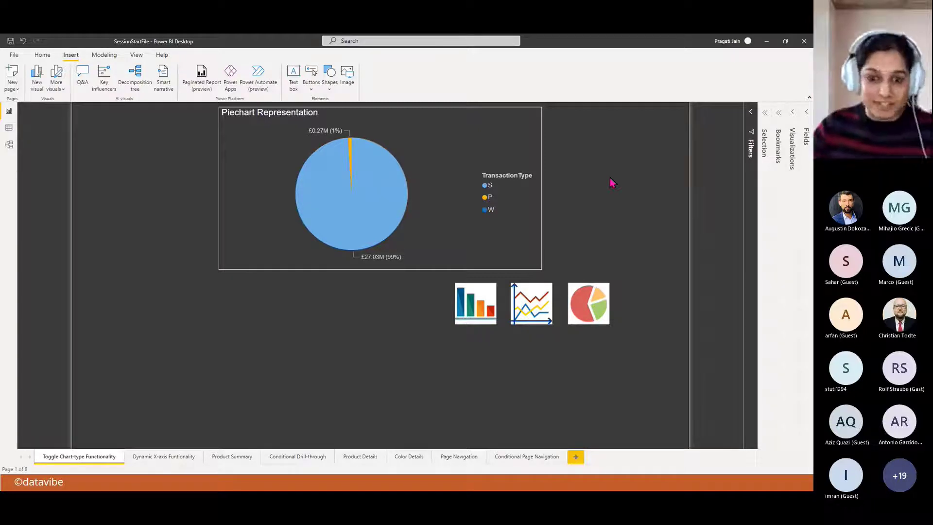
Move the bar, line and pie chart icons into an evenly spaced row centred beneath the stacked charts
left_click_drag(474, 308, 308, 309)
left_click_drag(534, 314, 381, 311)
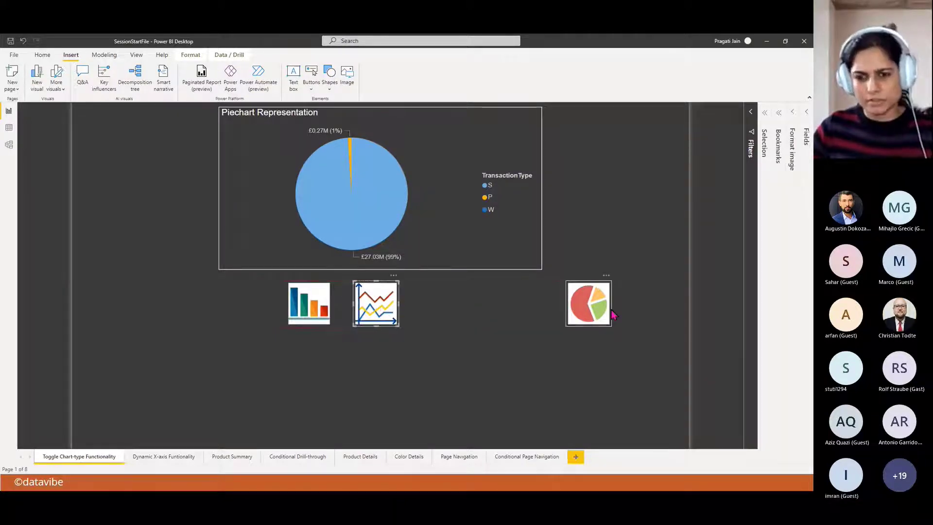
left_click_drag(604, 315, 457, 316)
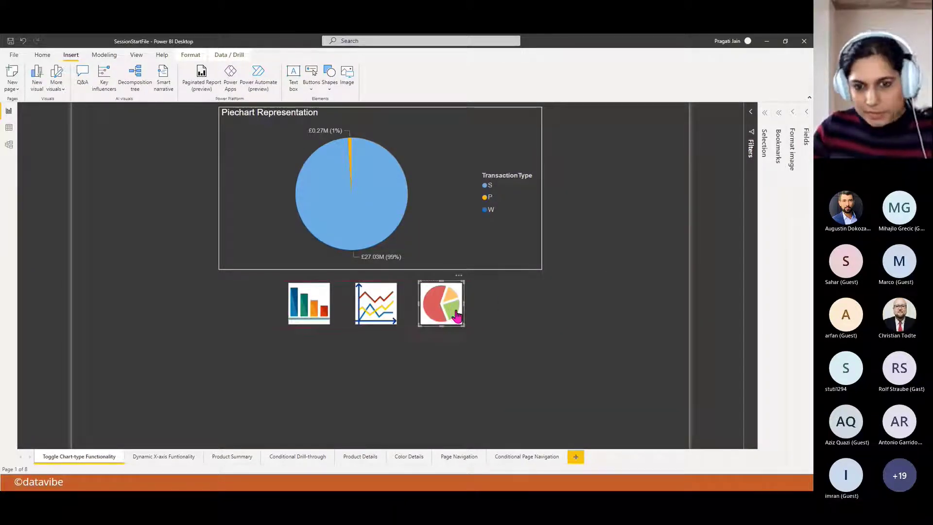
left_click(599, 328)
Test each chart icon's bookmark link in the new layout, finishing with the bar chart displayed
left_click(316, 304)
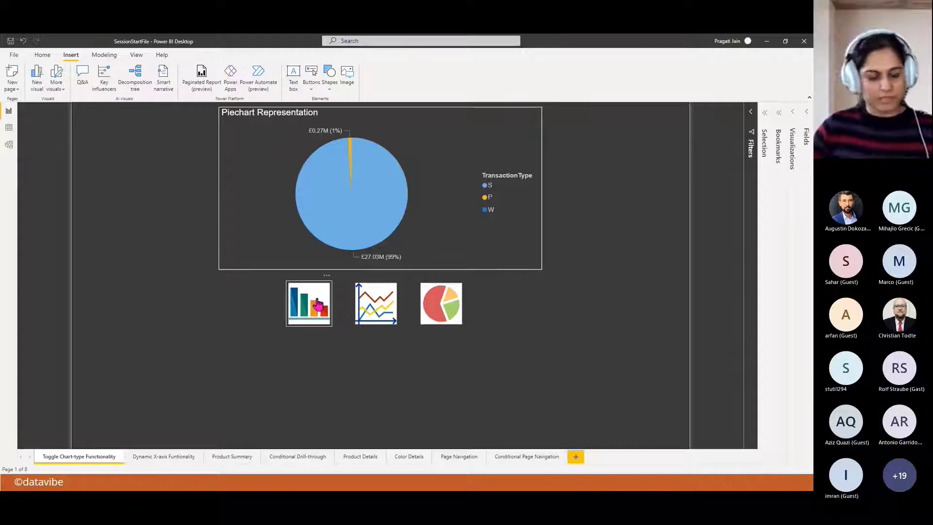
left_click(317, 304, "ctrl")
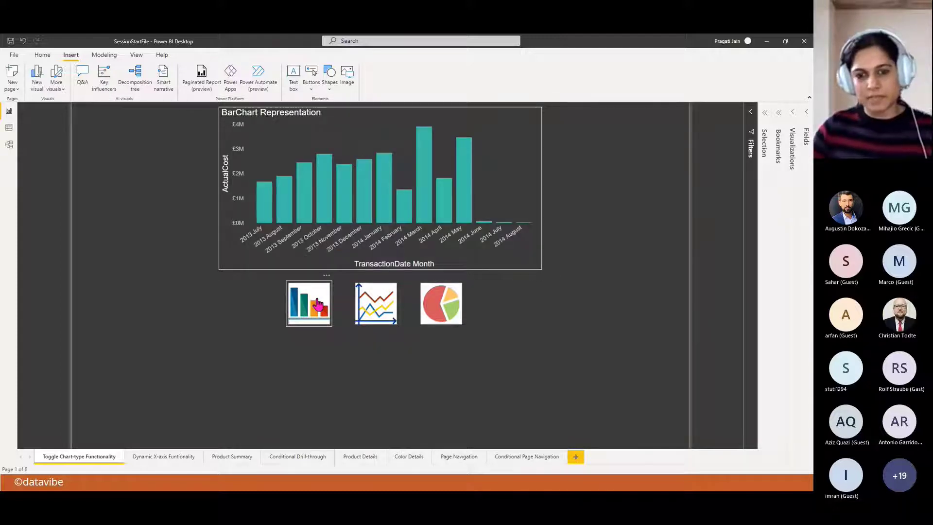
left_click(381, 305, "ctrl")
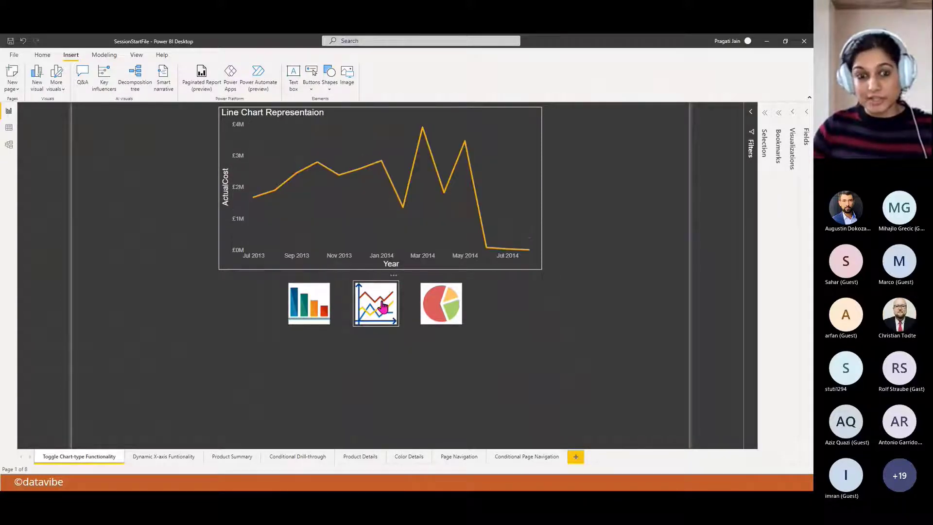
left_click(428, 314, "ctrl")
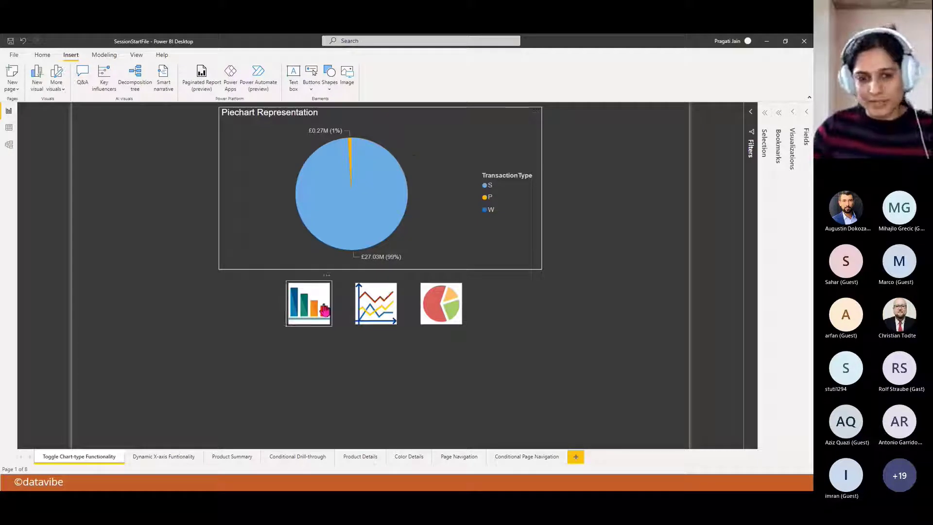
left_click(315, 310, "ctrl")
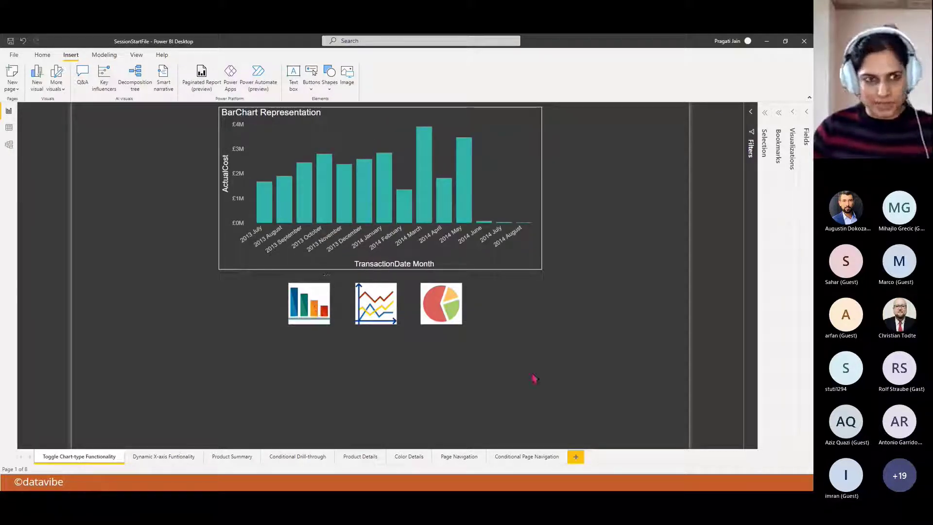
Switch to the presentation's Agenda slide to review the session topics, and return to Power BI Desktop
left_click(43, 55)
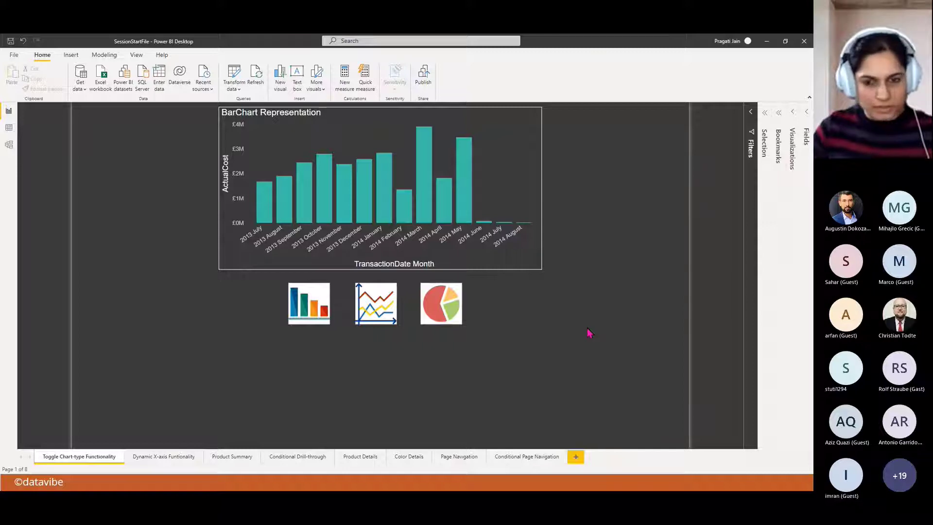
key("alt+Tab")
key("alt+Tab")
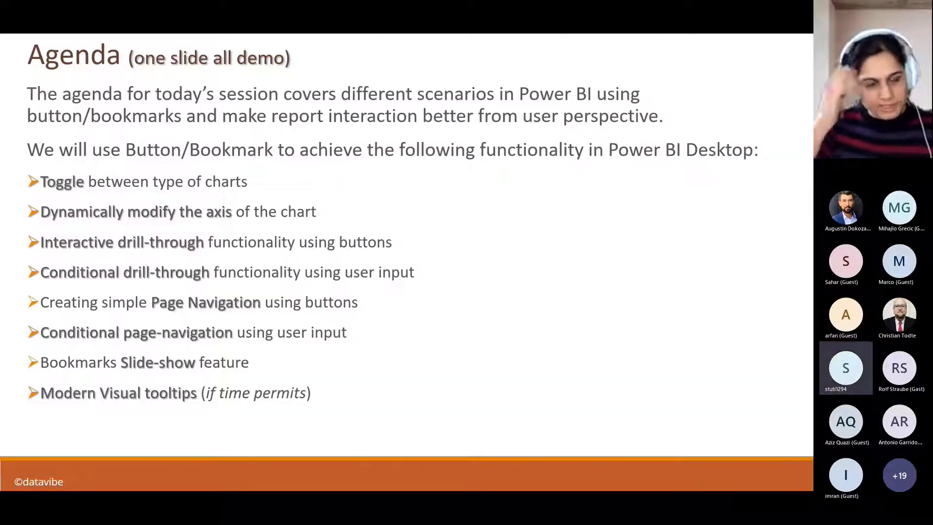
key("alt+Tab")
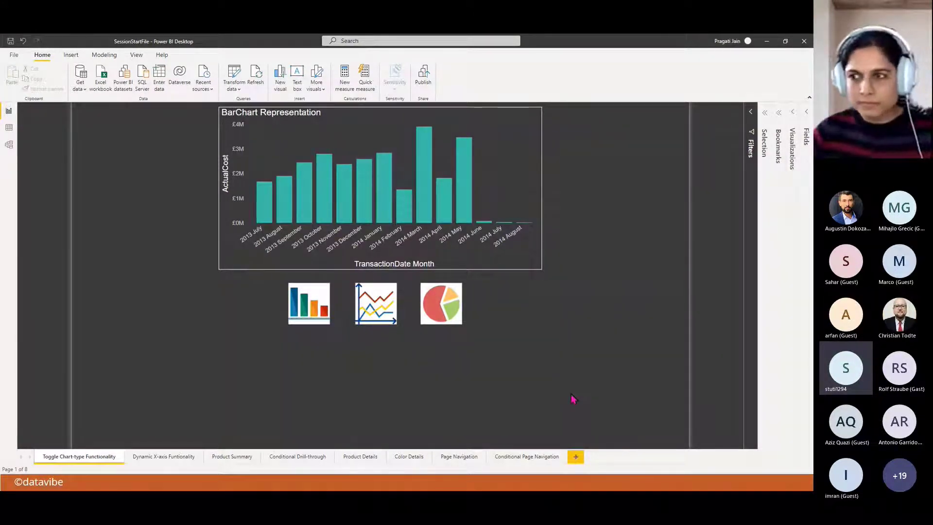
Review the bookmarks list, select the bar chart icon, and collapse the Bookmarks pane
left_click(778, 123)
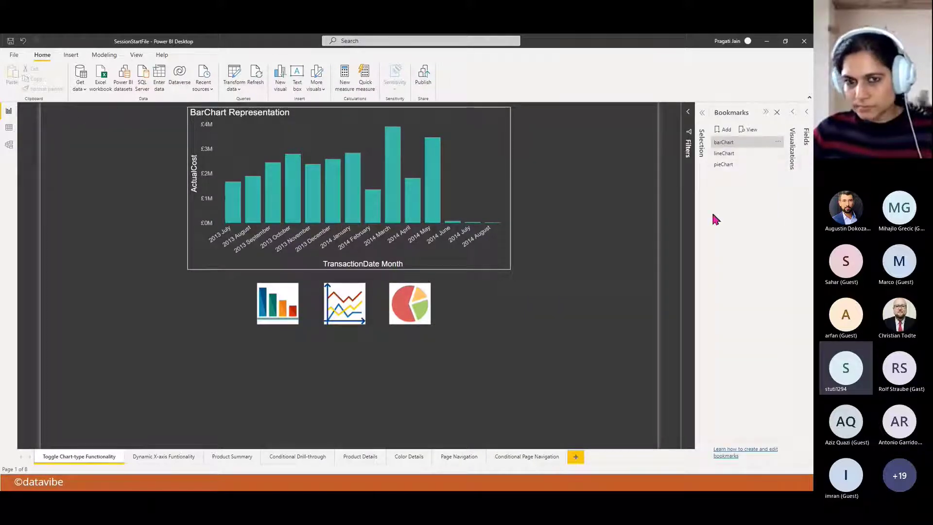
left_click(271, 299)
left_click(765, 113)
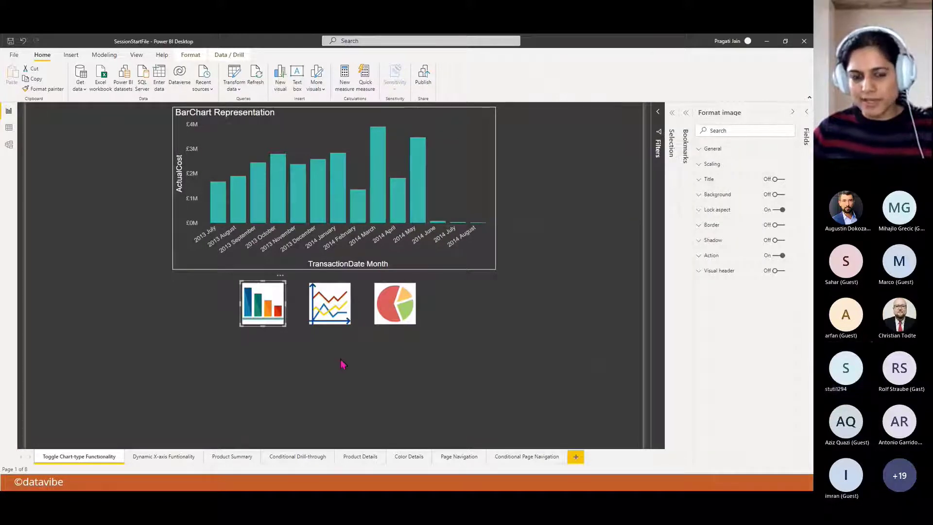
Compare the Format image options of the three chart icons with the bar chart's own formatting options
left_click(304, 358)
left_click(268, 314)
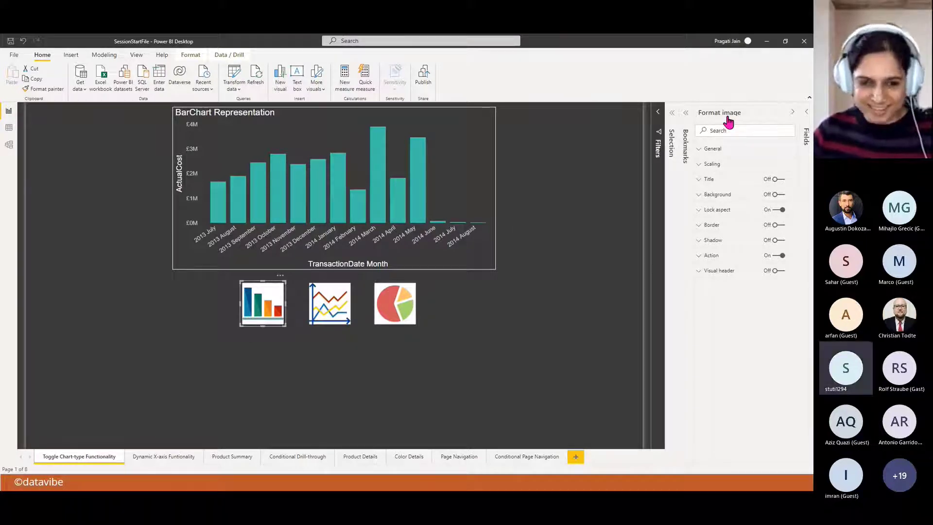
left_click(328, 302)
left_click(397, 301)
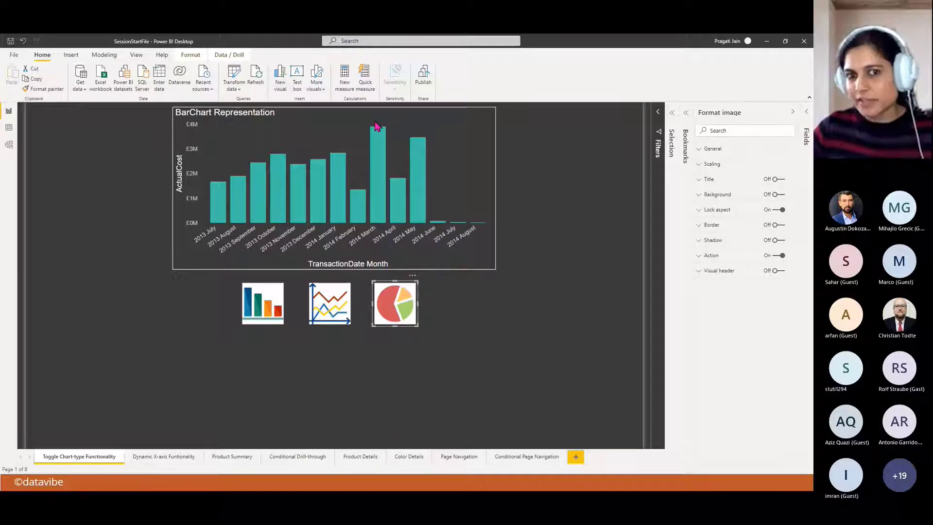
left_click(321, 119)
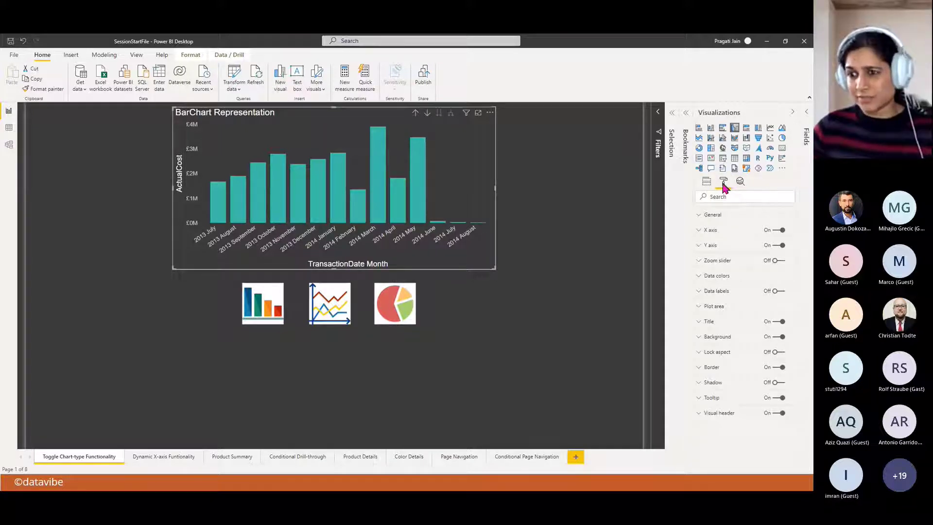
left_click(270, 316)
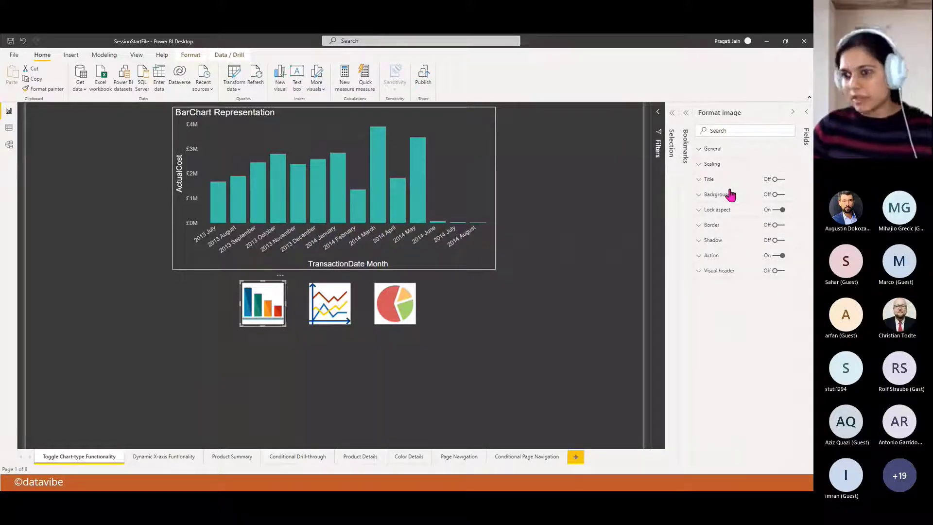
Deselect the bar chart icon, collapse the Visualizations pane, and check the presentation's Agenda slide before returning to Power BI Desktop
left_click(573, 279)
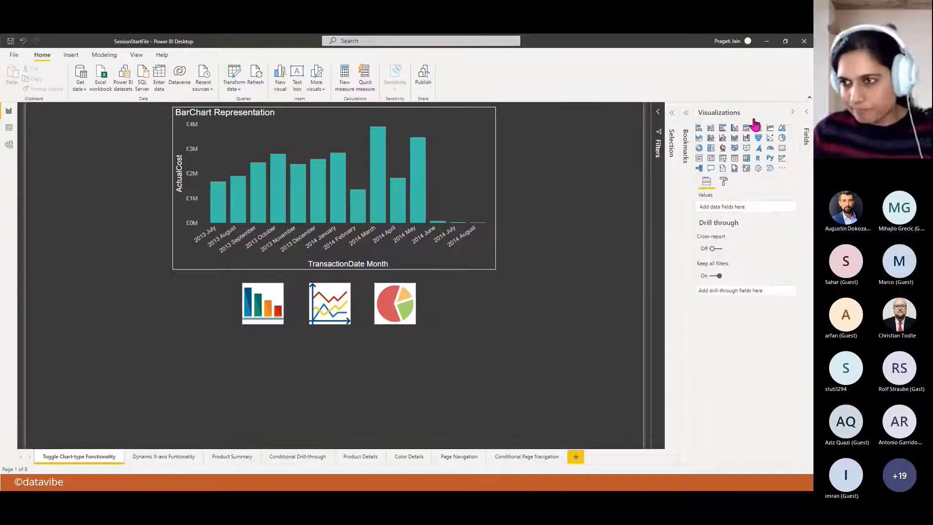
left_click(805, 112)
key("alt+Tab")
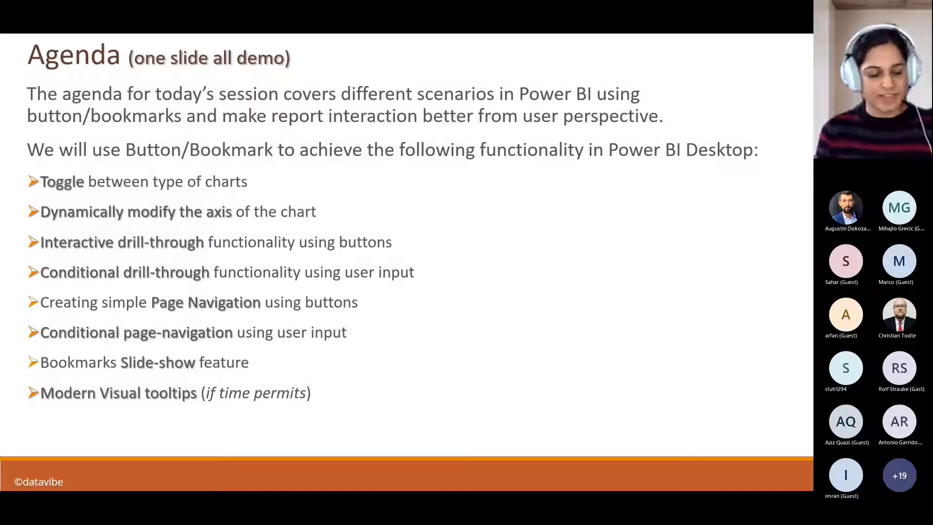
key("alt+Tab")
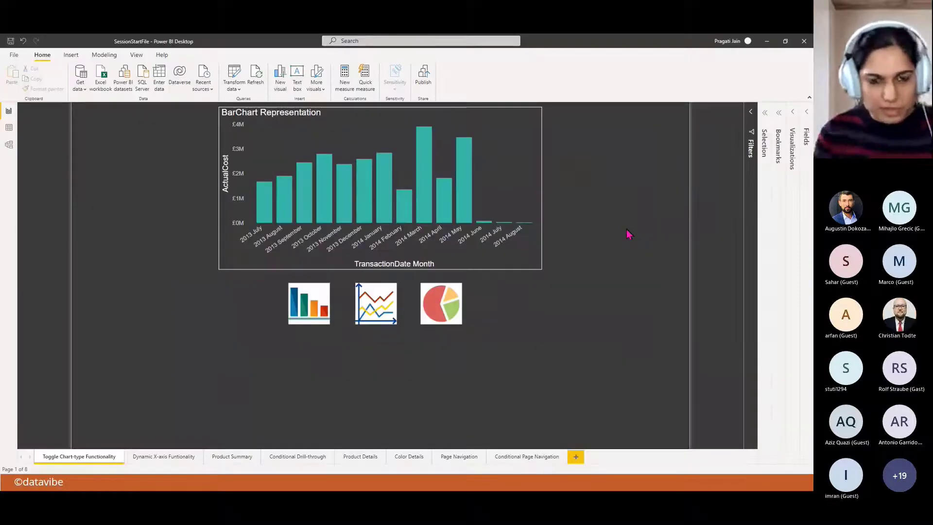
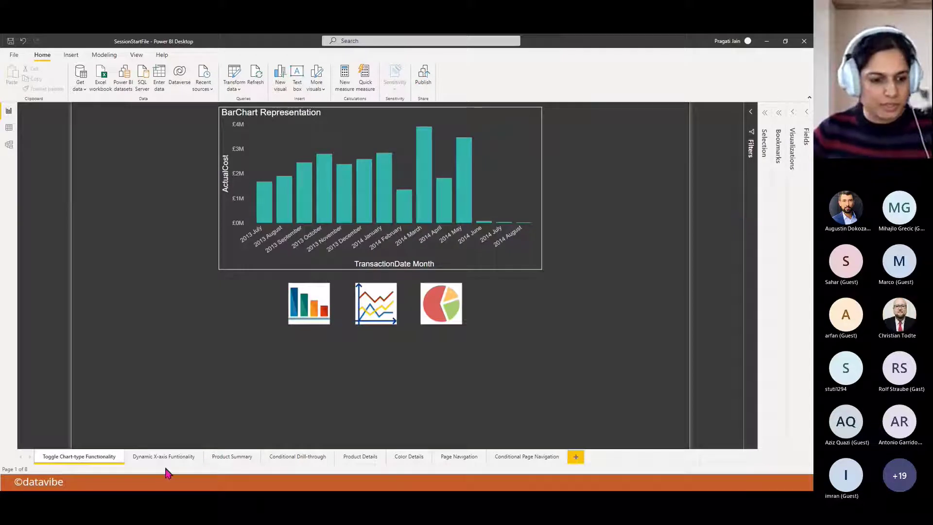
Add a clustered column chart to the Dynamic X-axis Funtionality page and widen it across the upper part of the canvas
left_click(157, 460)
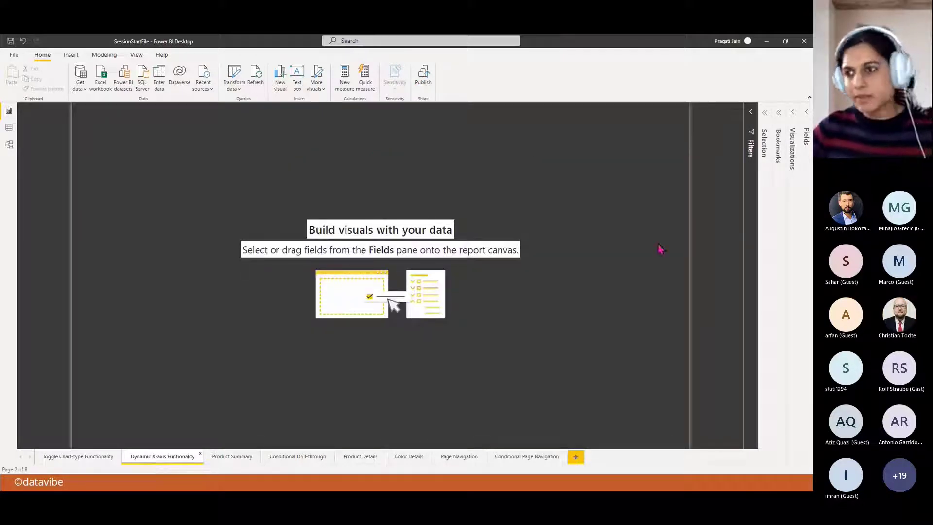
left_click(792, 115)
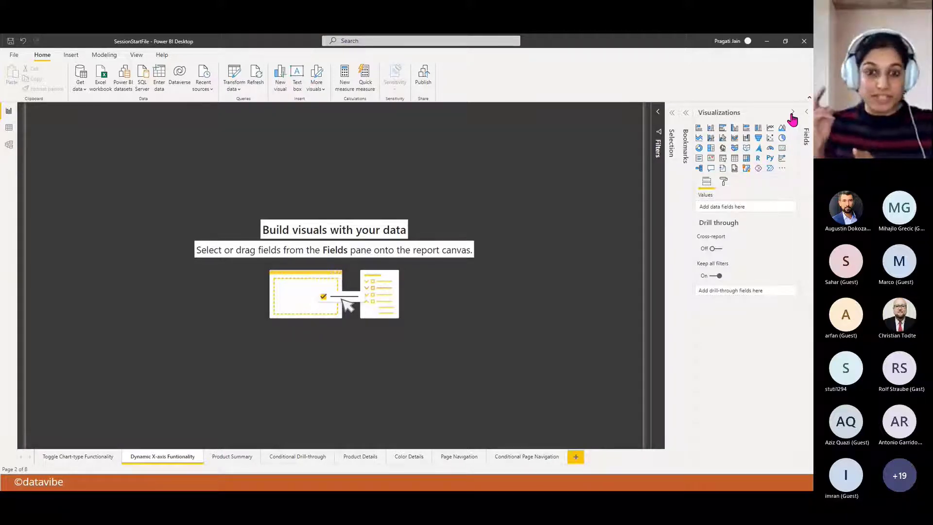
left_click(734, 127)
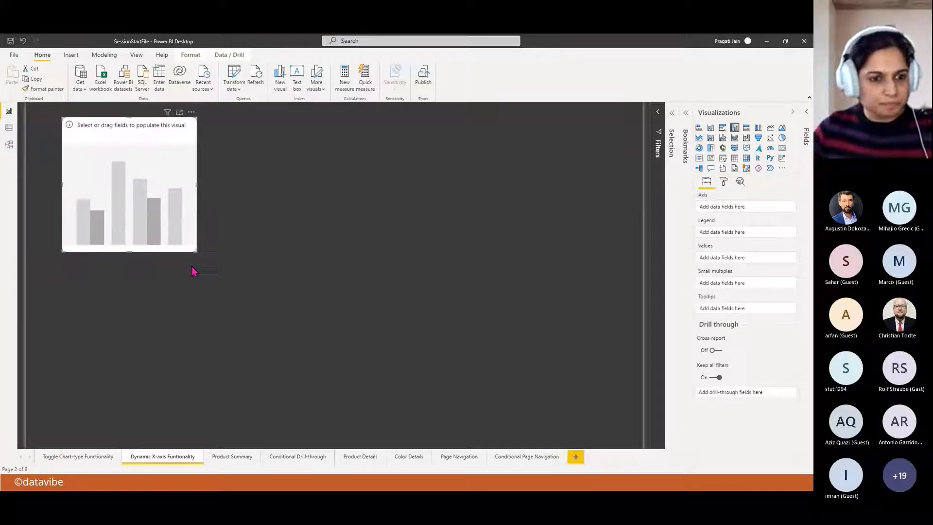
left_click_drag(194, 254, 428, 254)
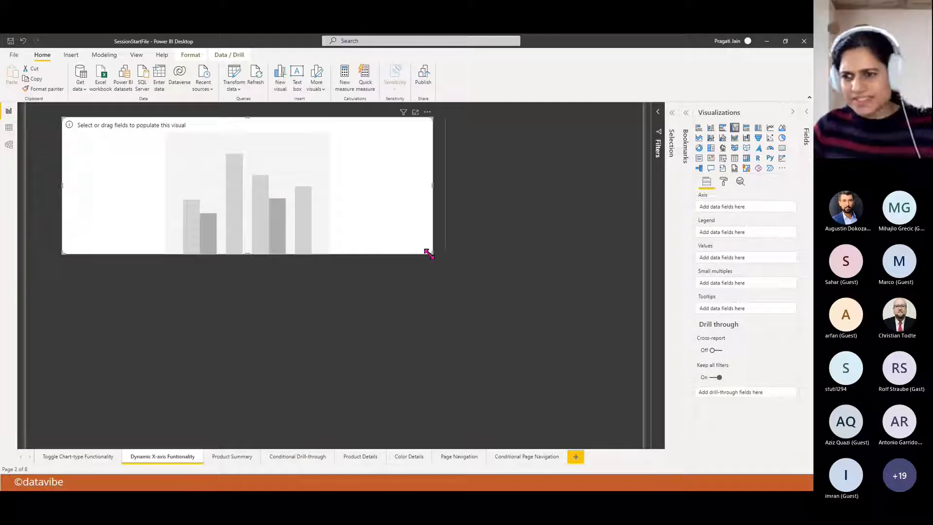
Assign Color from the Production Product table to the column chart's axis and StandardCost to its values
left_click(807, 118)
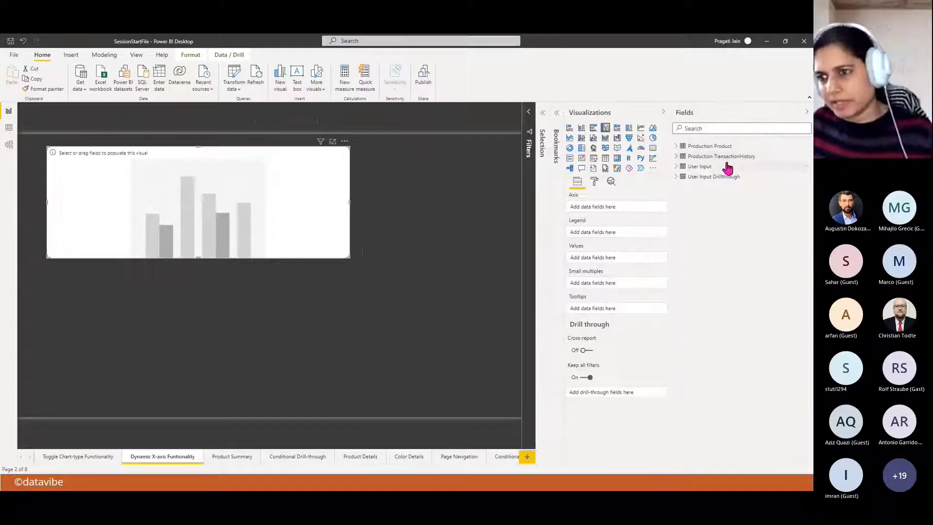
left_click(676, 146)
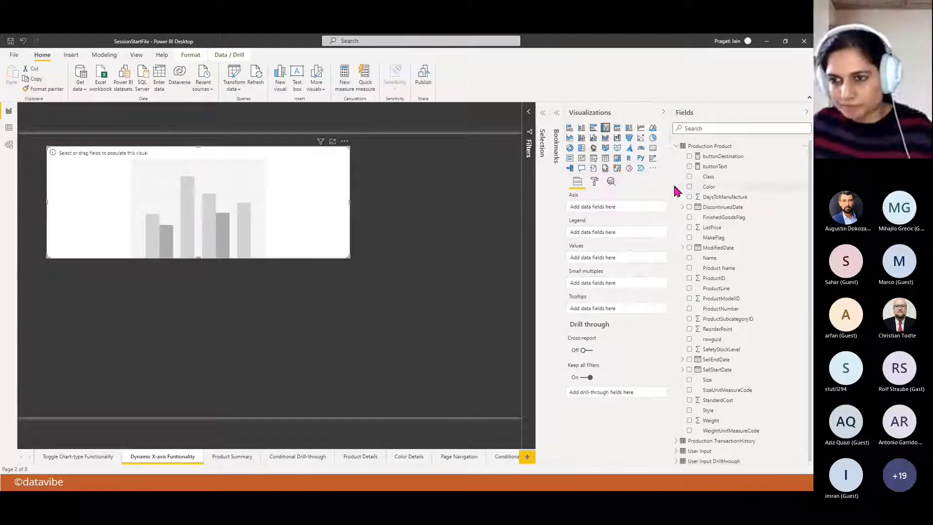
left_click_drag(671, 190, 661, 190)
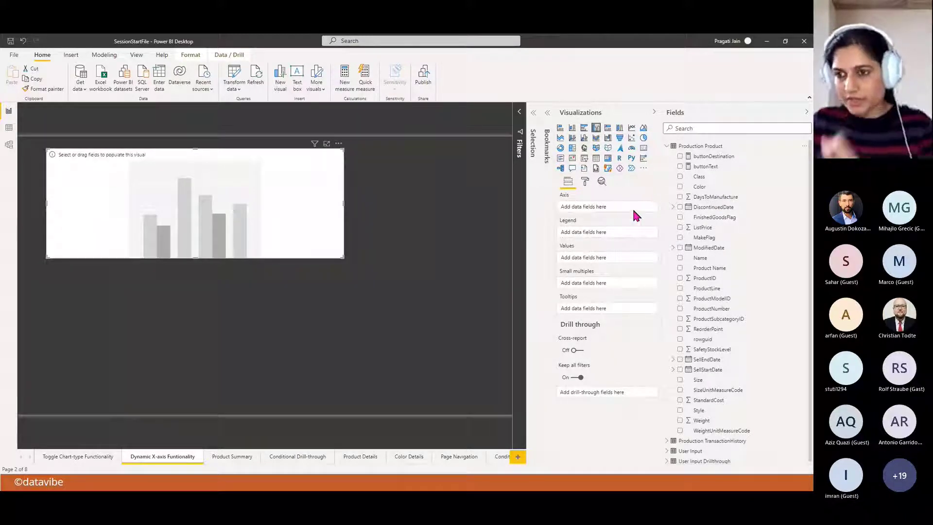
left_click_drag(737, 194, 598, 209)
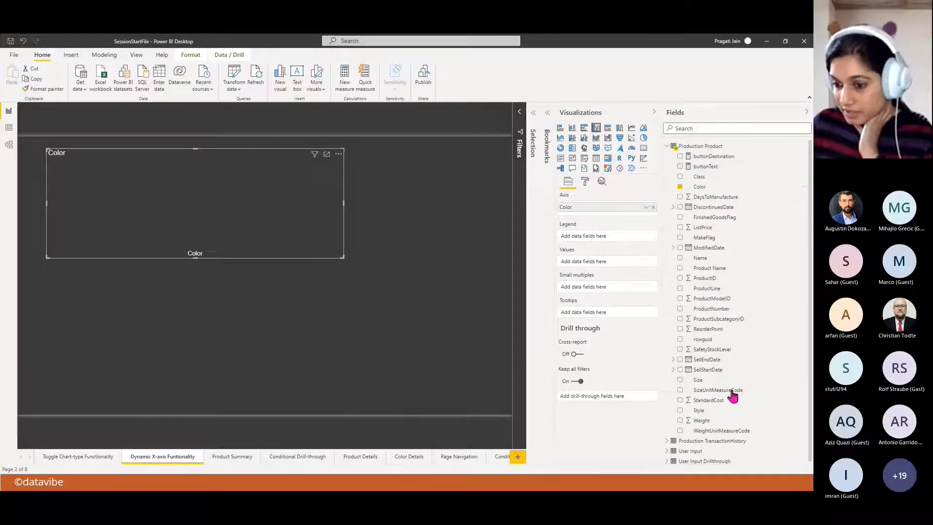
left_click_drag(713, 408, 605, 262)
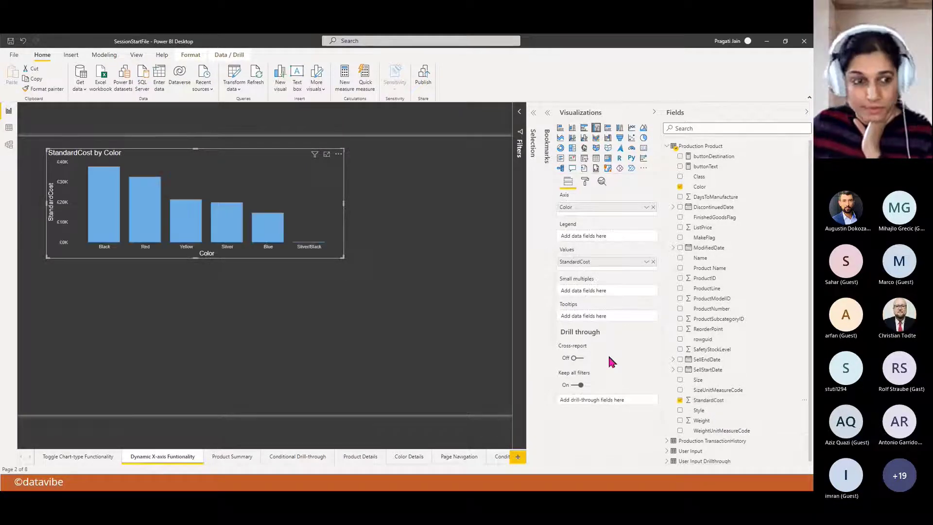
Set the column chart's title text to "Total Cost by Color"
left_click(585, 181)
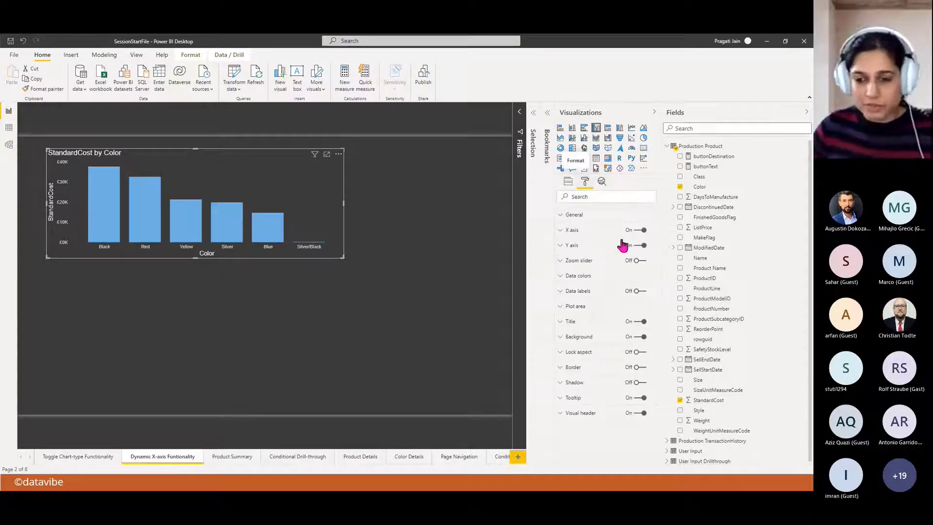
left_click(570, 321)
left_click_drag(566, 346, 616, 345)
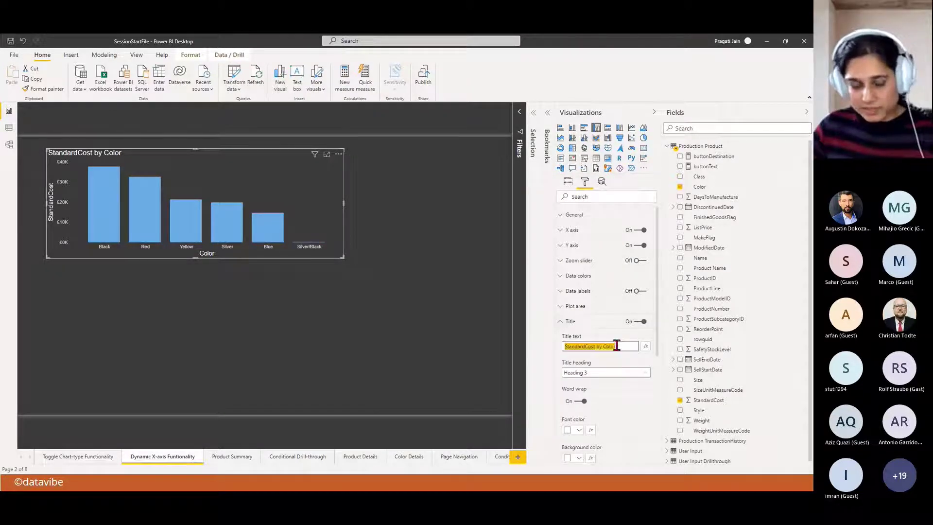
type("Total")
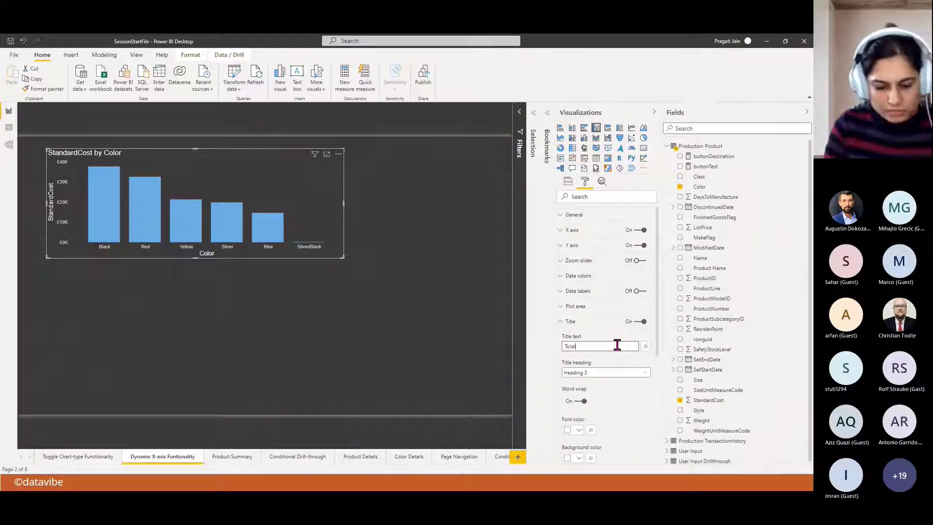
type(" Cost by Color")
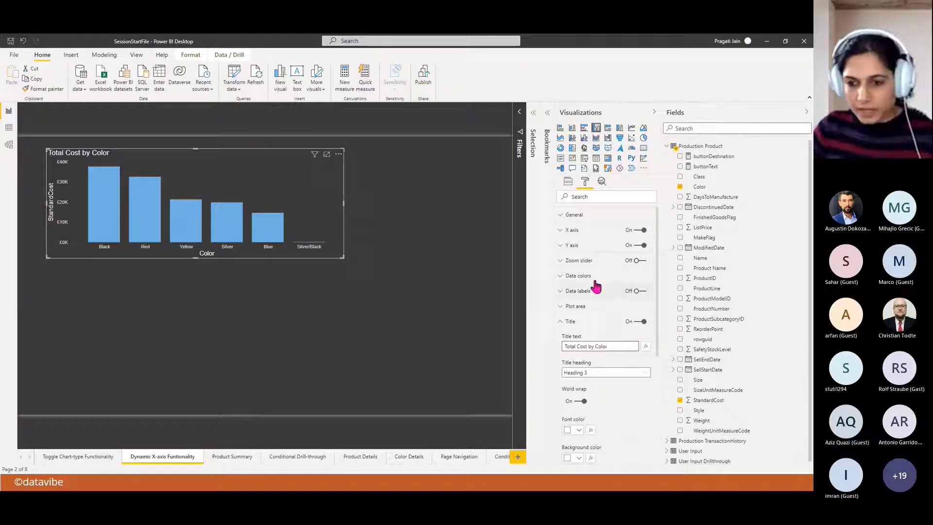
left_click(560, 321)
Turn on the Total Cost by Color chart's border, set its color to white, and deselect the chart
left_click(637, 368)
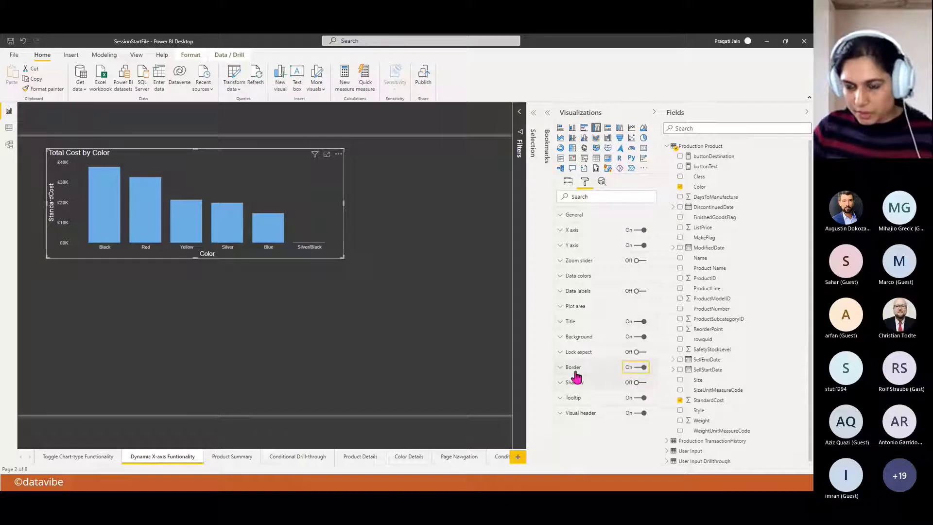
left_click(574, 369)
left_click(580, 392)
left_click(576, 353)
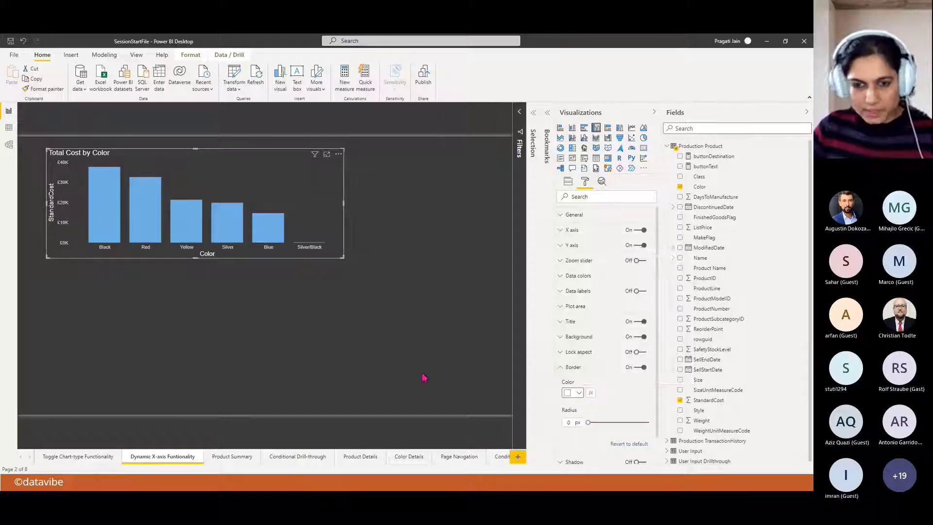
left_click(441, 350)
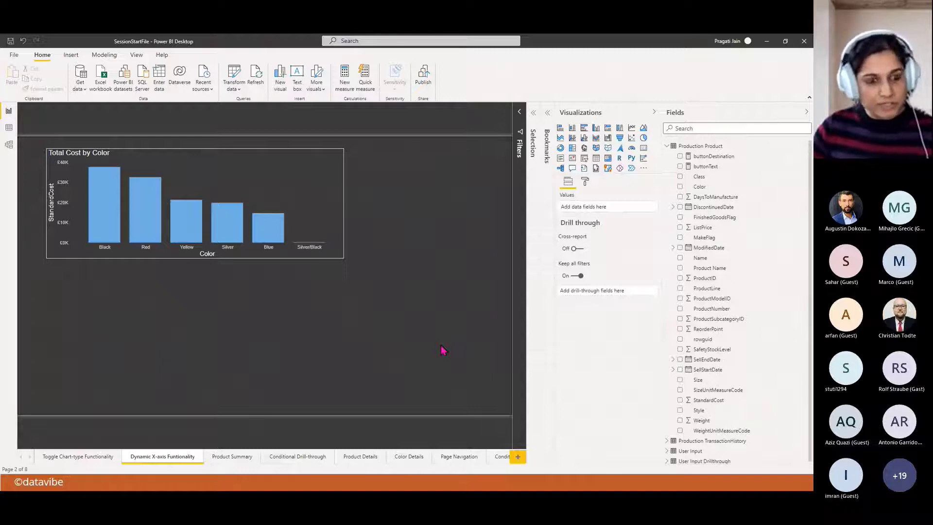
Duplicate the Total Cost by Color chart below the original and replace the copy's axis field with Product Name
left_click(228, 156)
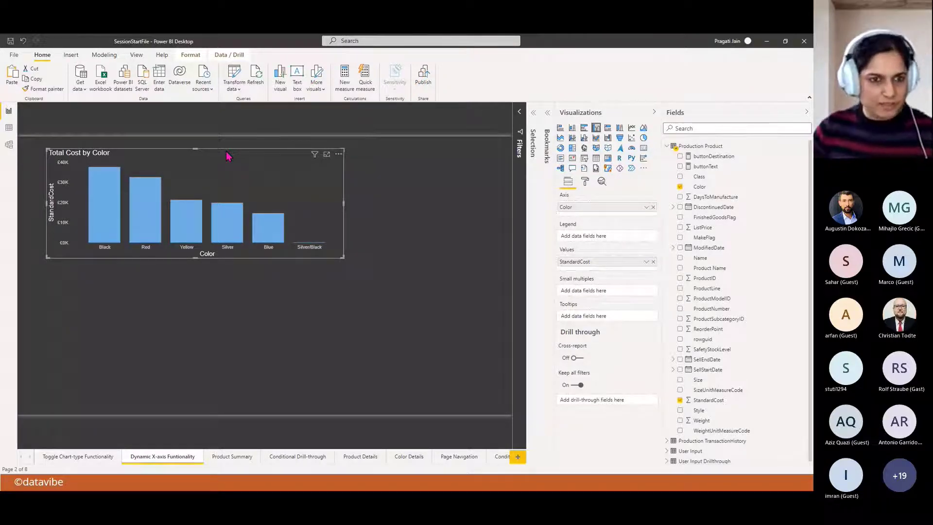
key("ctrl+c")
key("ctrl+v")
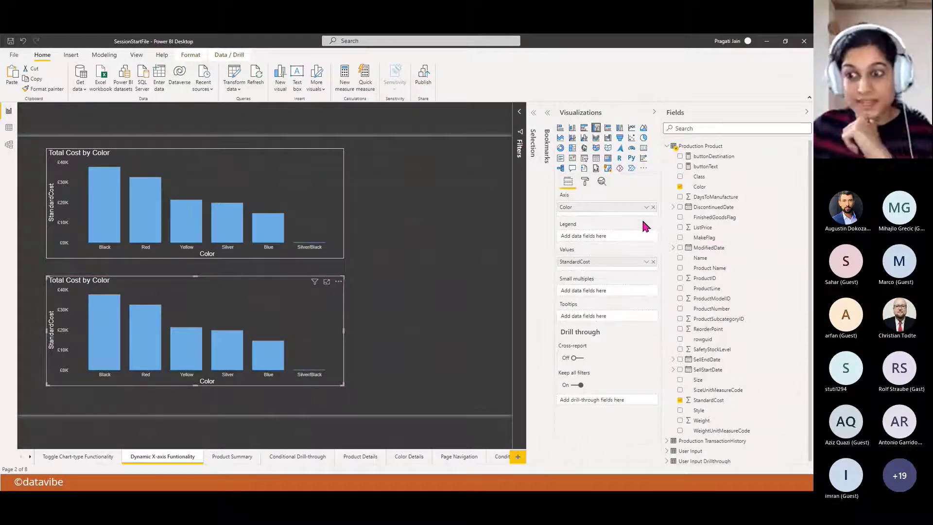
left_click(653, 207)
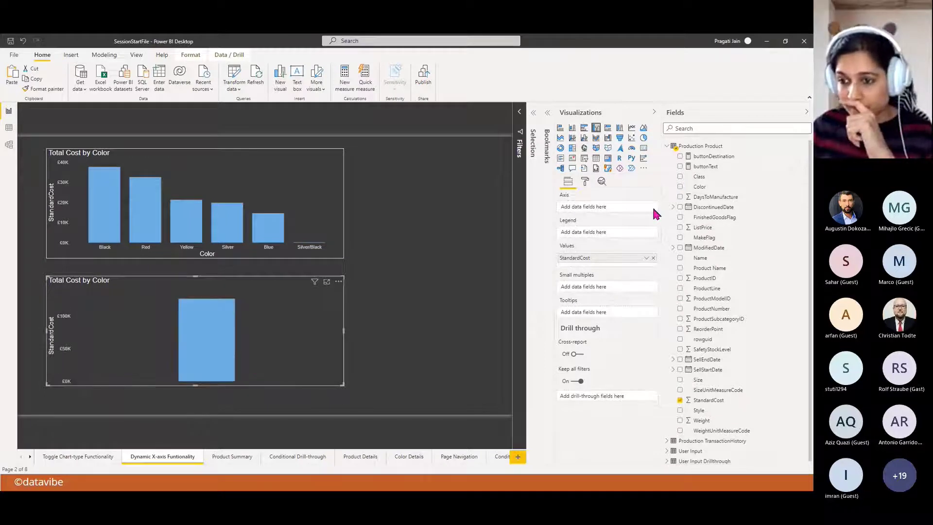
left_click_drag(708, 269, 606, 213)
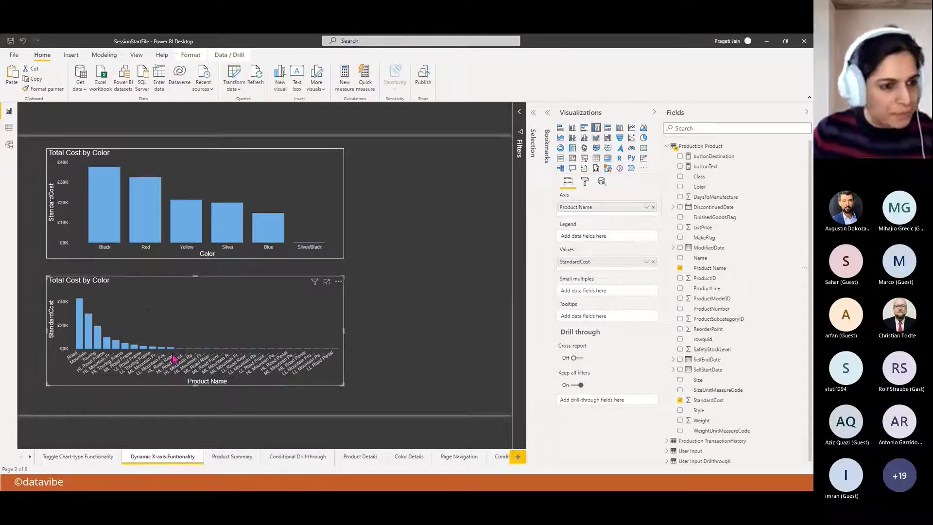
Change the duplicated chart's title text to "Total Cost by Product Name"
left_click(585, 183)
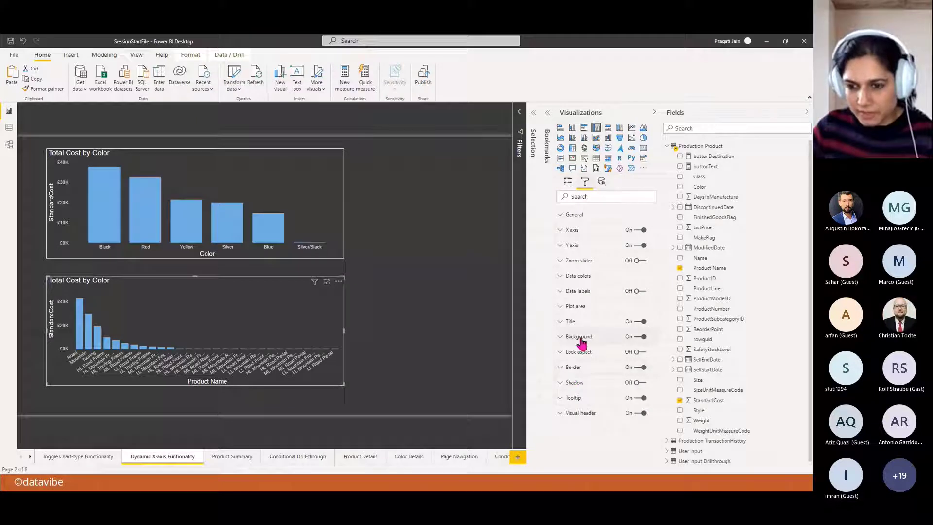
left_click(576, 322)
left_click_drag(595, 346, 613, 346)
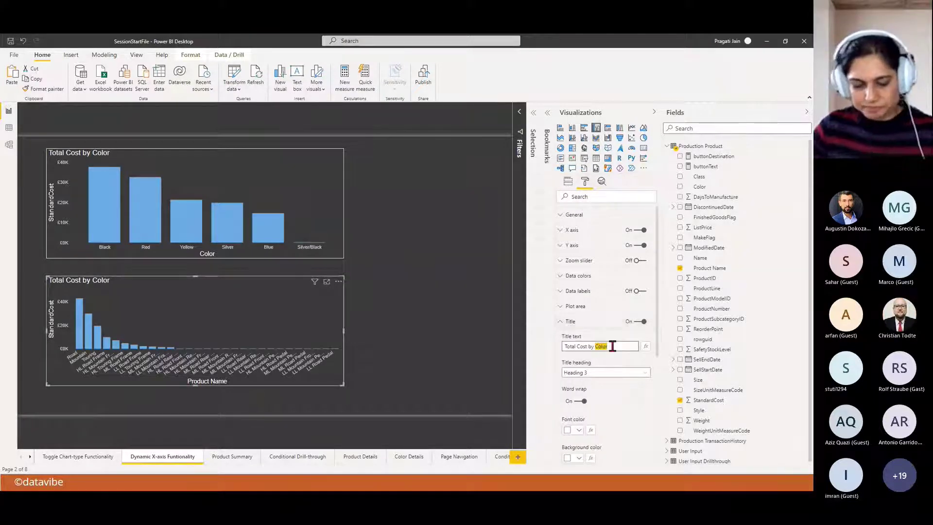
type("Produc")
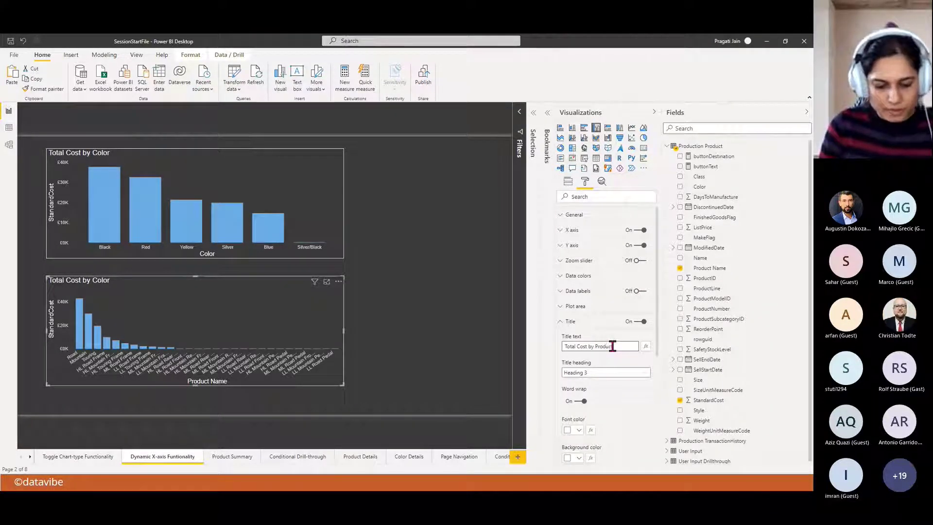
type("t Name")
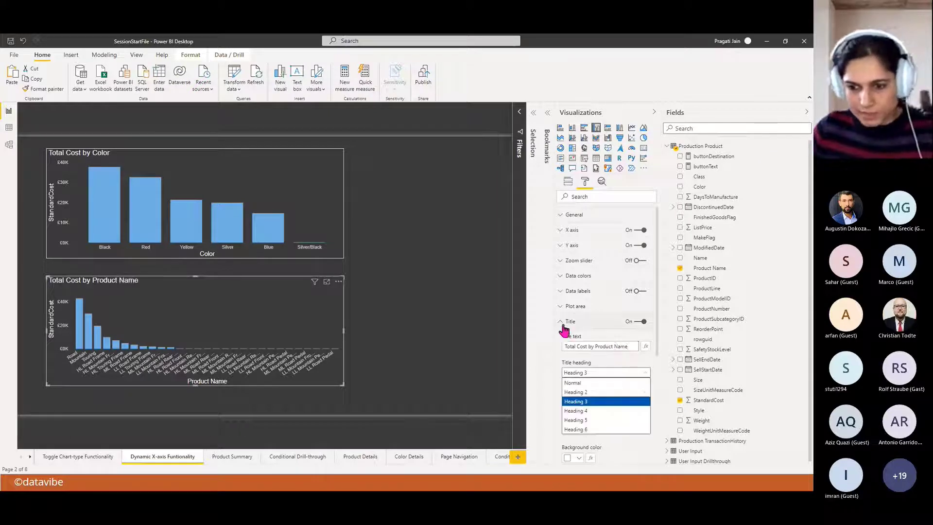
left_click(562, 322)
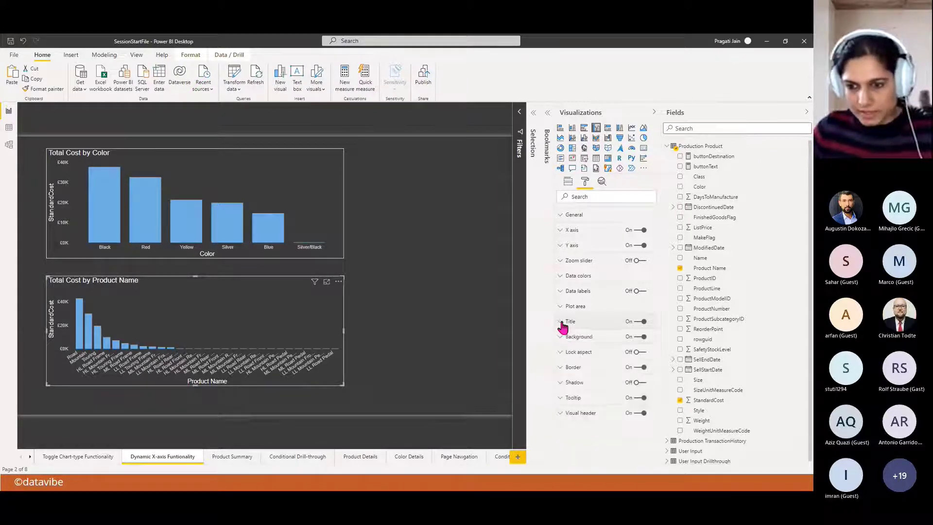
Set the default data color of the Total Cost by Product Name chart to a golden-yellow theme shade
left_click(575, 275)
left_click(578, 300)
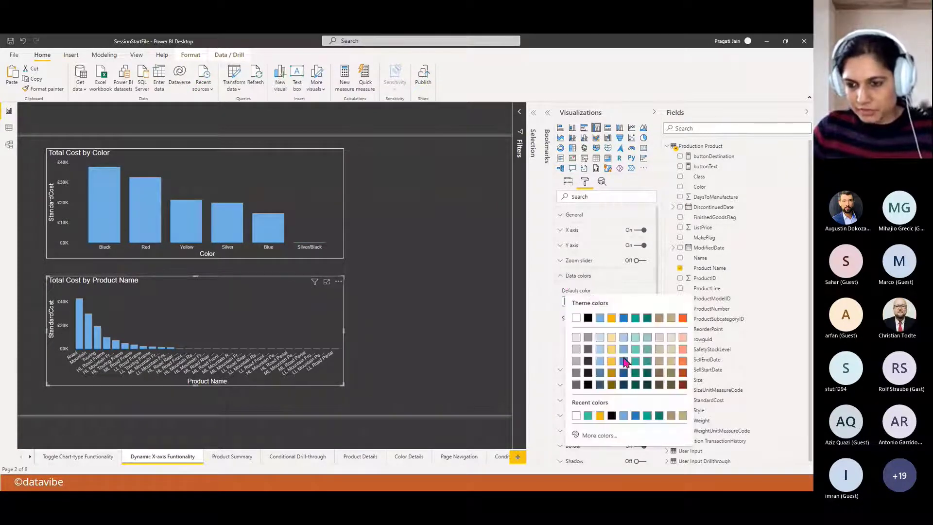
left_click(615, 368)
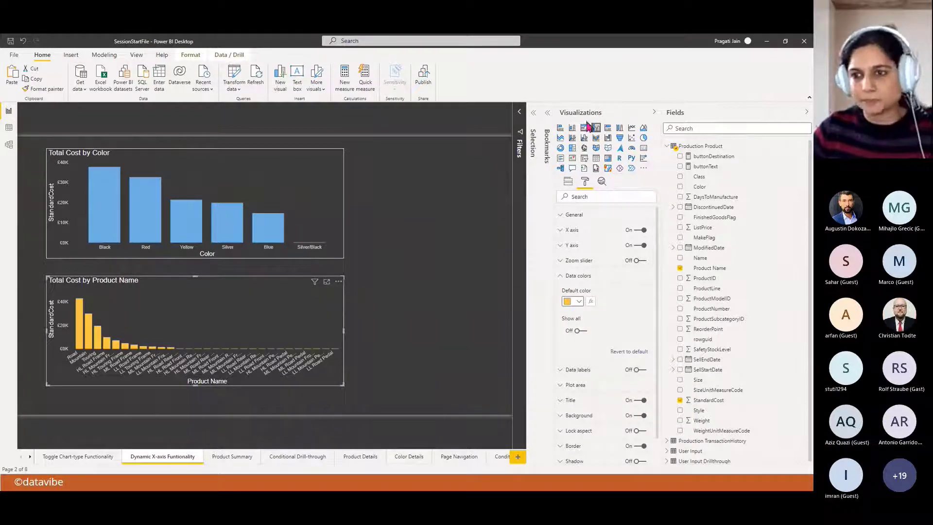
left_click(559, 275)
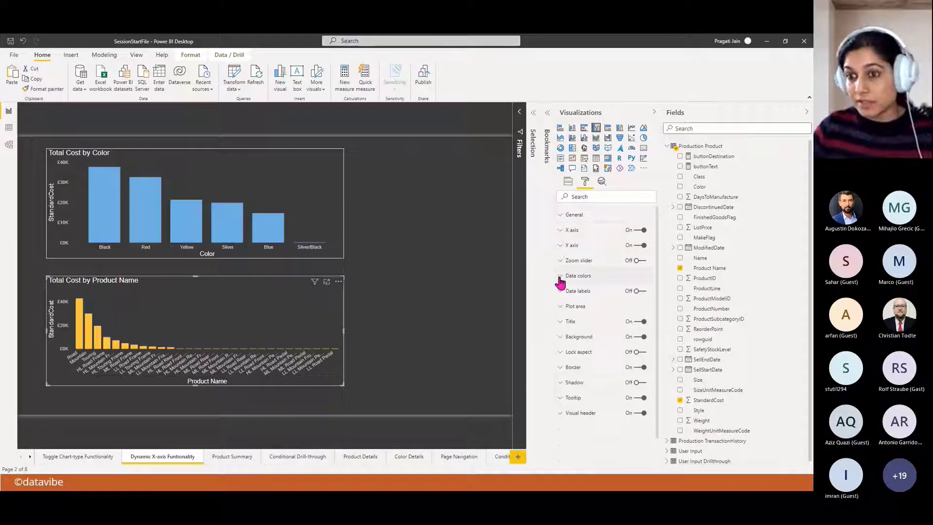
Collapse the Visualizations and Fields panes and return to the Toggle Chart-type Functionality page
left_click(653, 113)
left_click(513, 256)
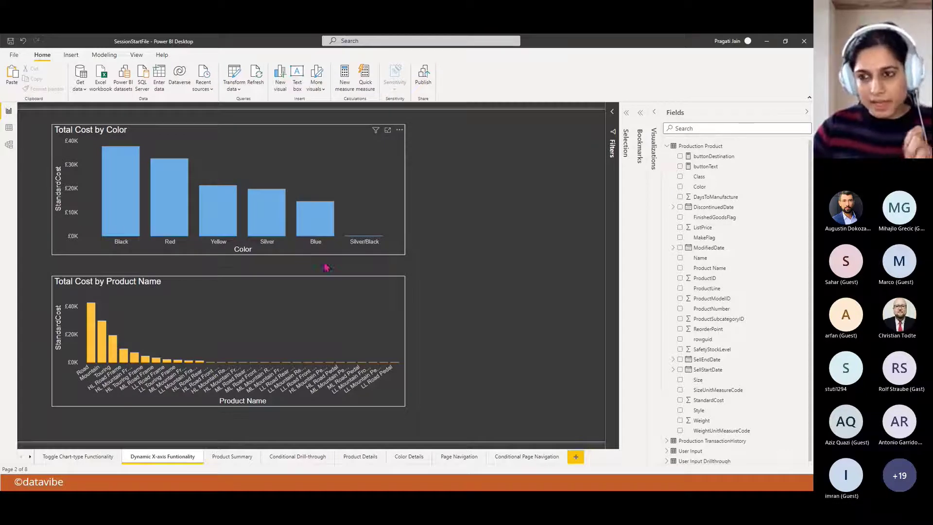
left_click(807, 115)
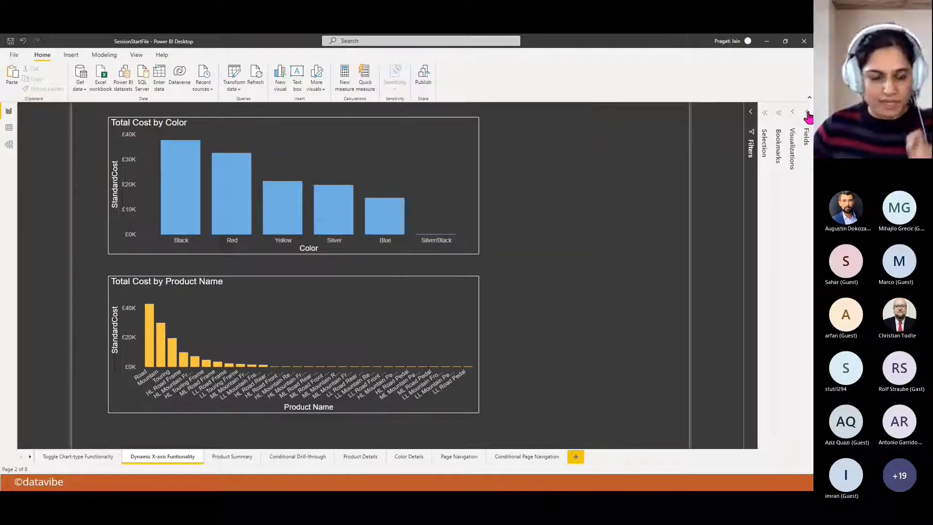
left_click(59, 457)
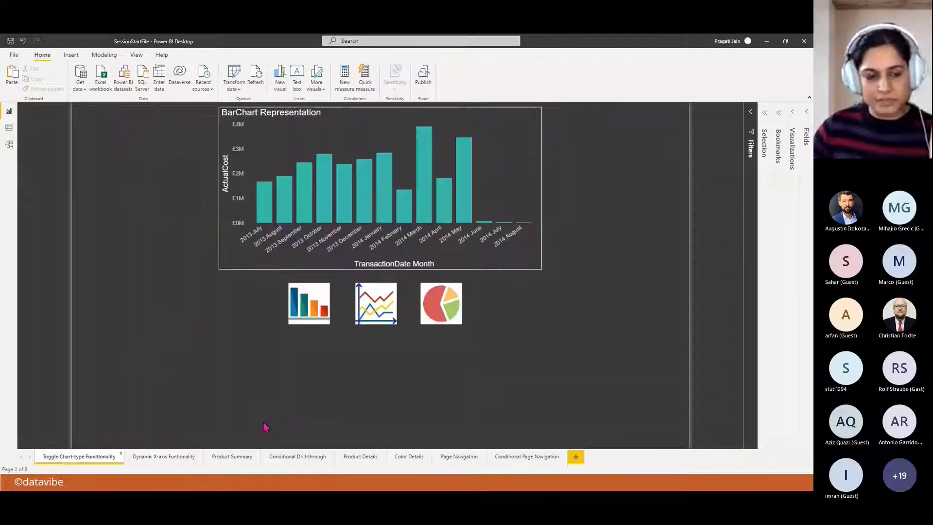
Add a blank button to the Dynamic X-axis Funtionality page and place it beside the Total Cost by Color chart
left_click(157, 458)
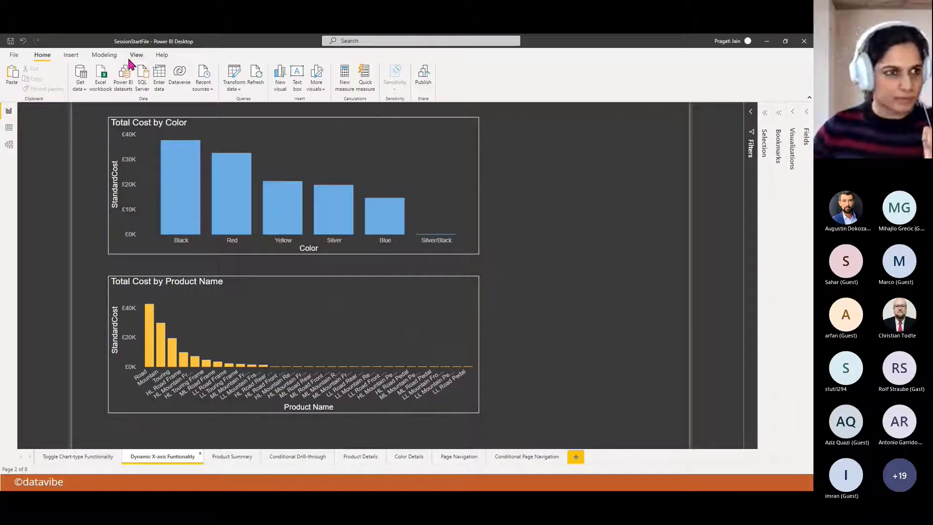
left_click(69, 56)
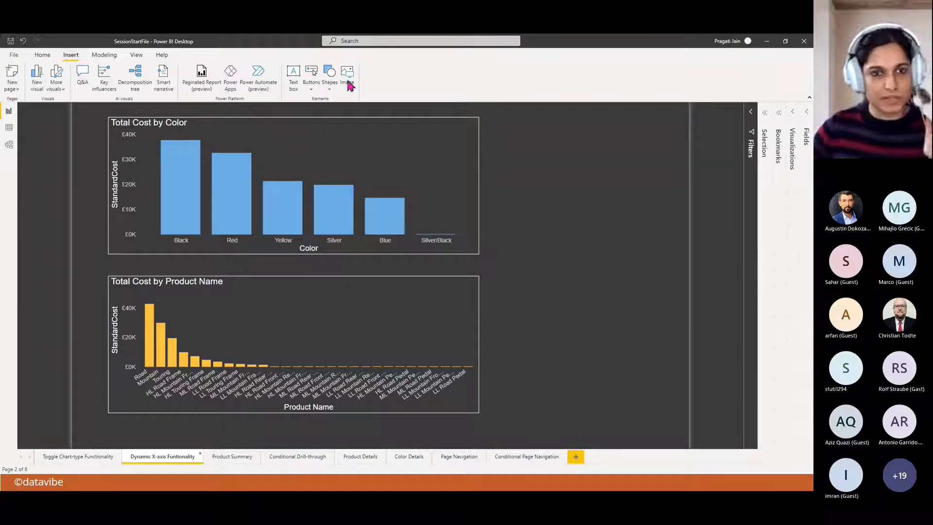
left_click(309, 89)
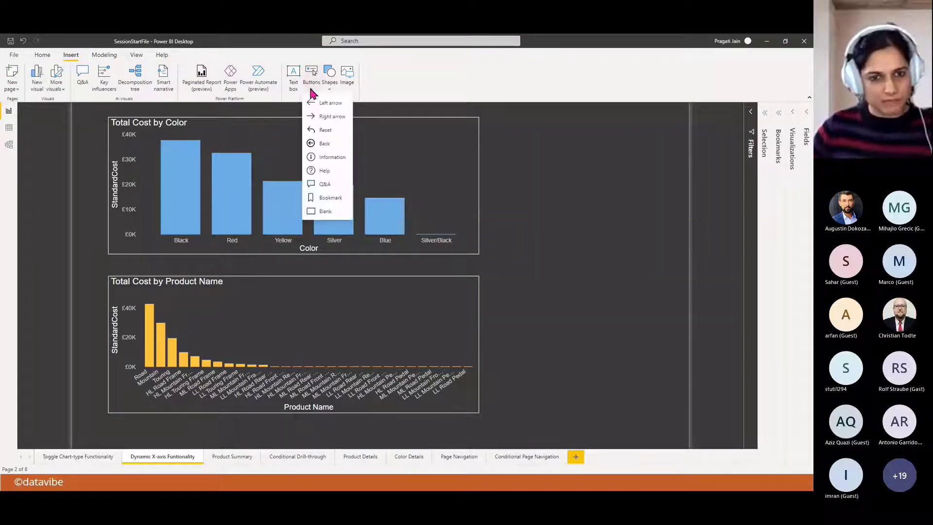
left_click(326, 214)
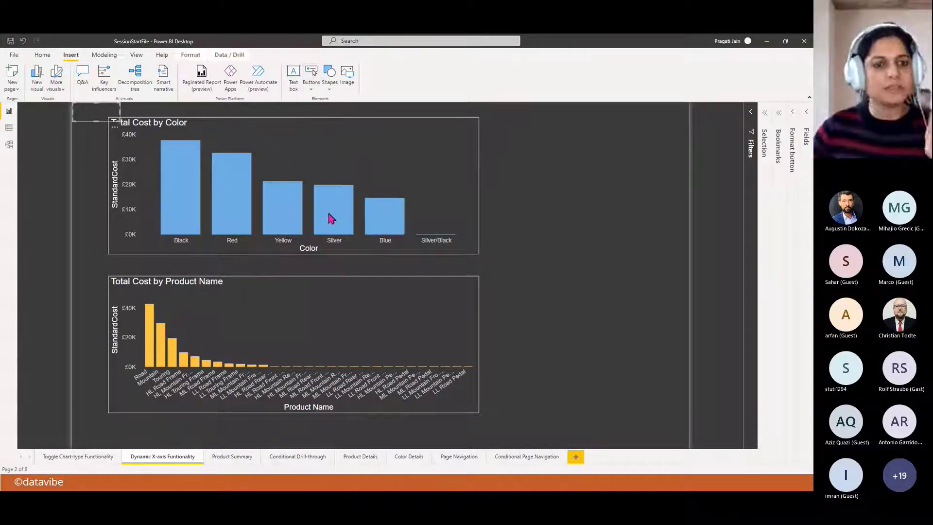
left_click_drag(100, 125, 590, 128)
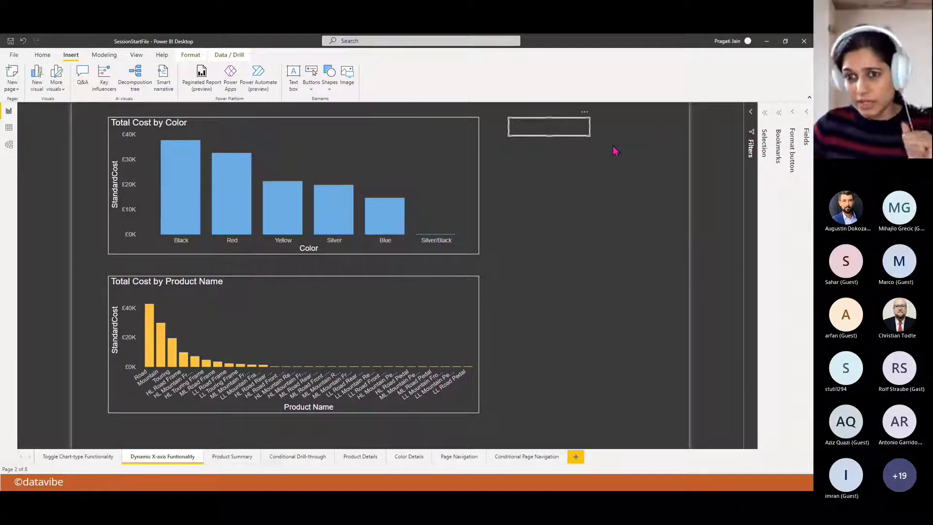
Enable the blank button's text, label it "Cost By Color" and set the font color to white
left_click(792, 116)
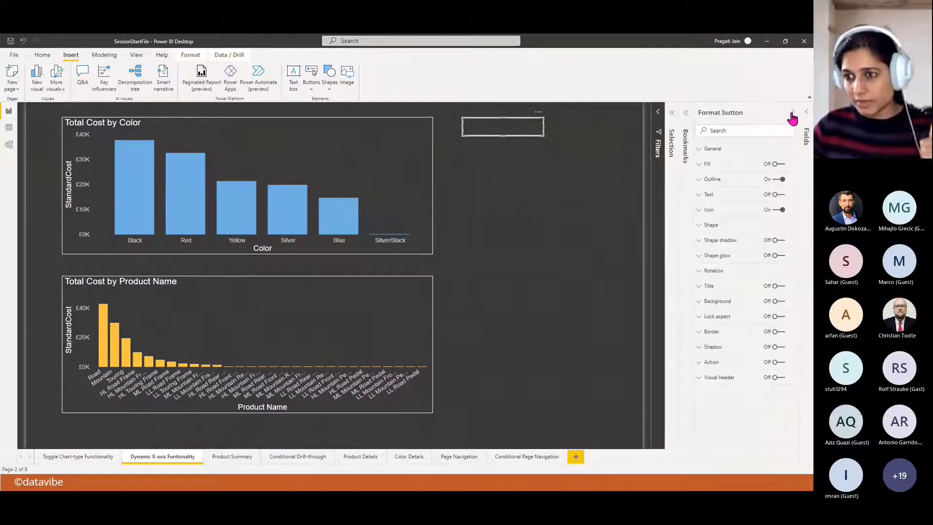
left_click(778, 194)
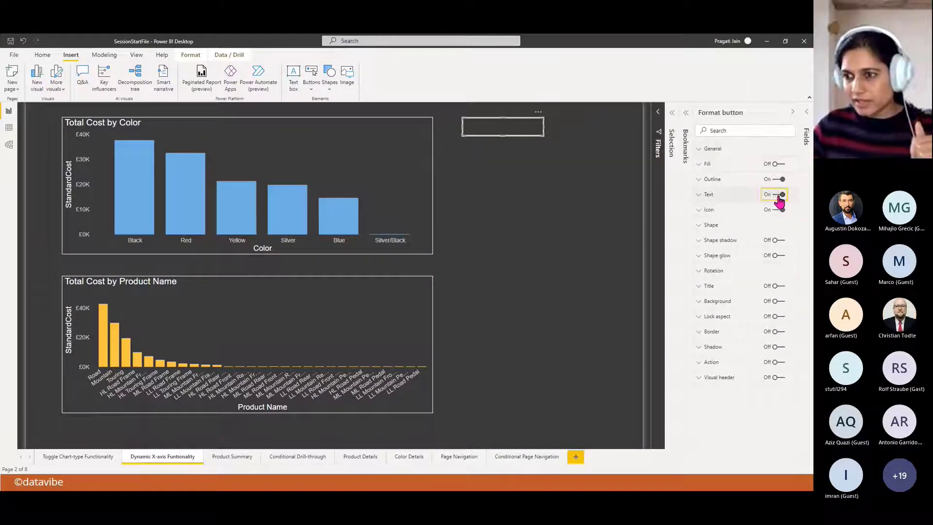
left_click(707, 195)
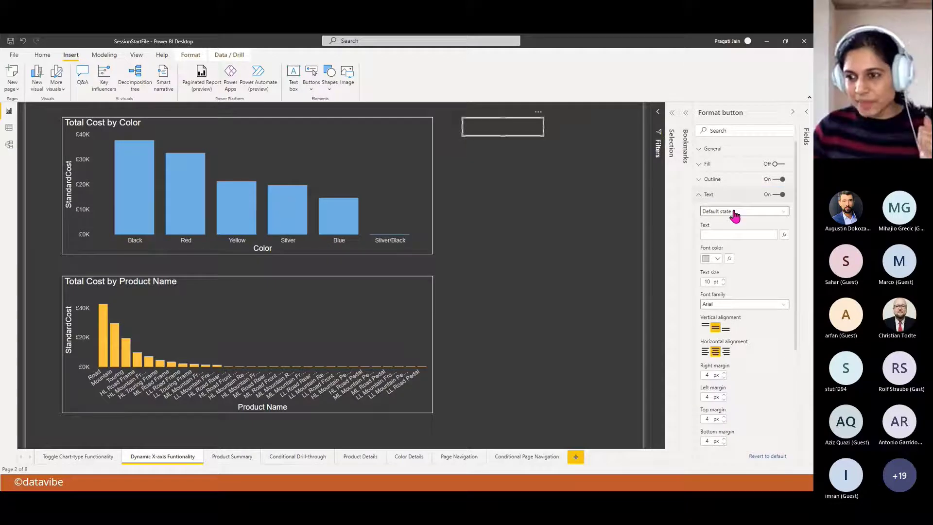
left_click(721, 232)
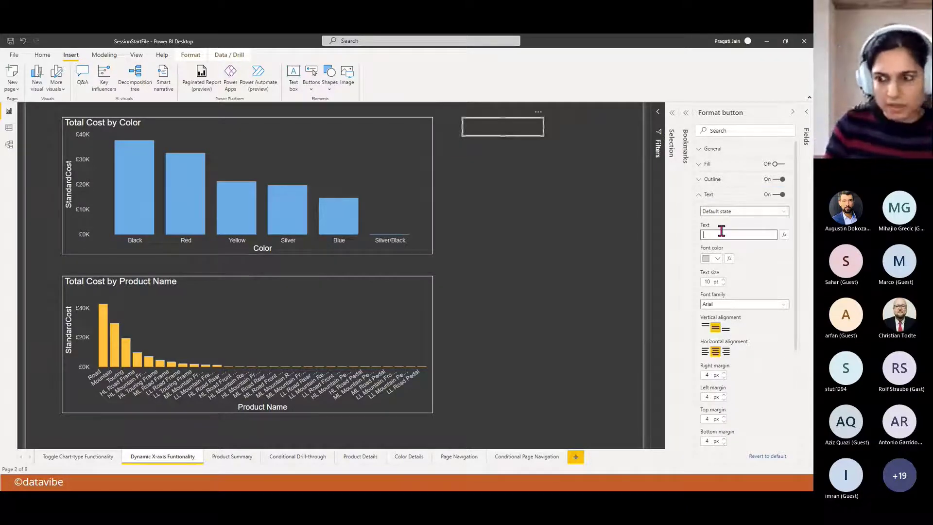
type("By Color")
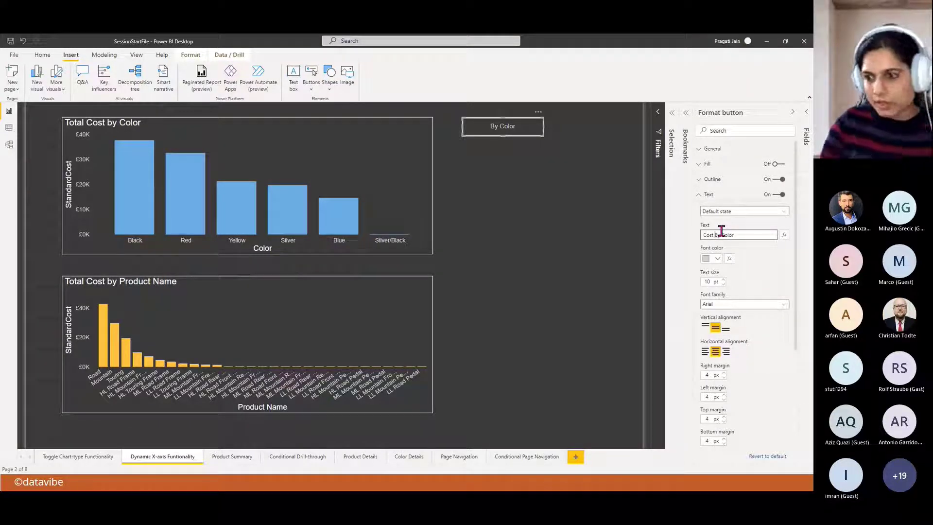
left_click(716, 258)
left_click(655, 275)
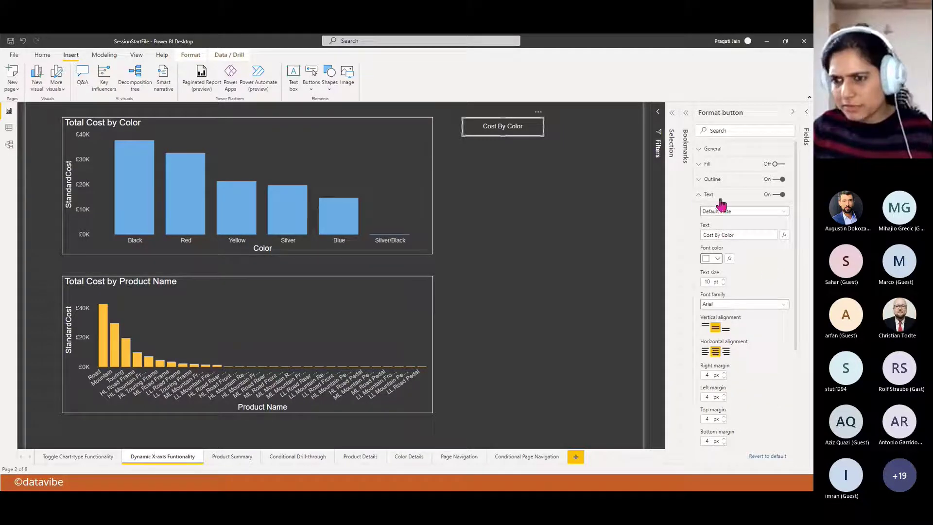
left_click(699, 195)
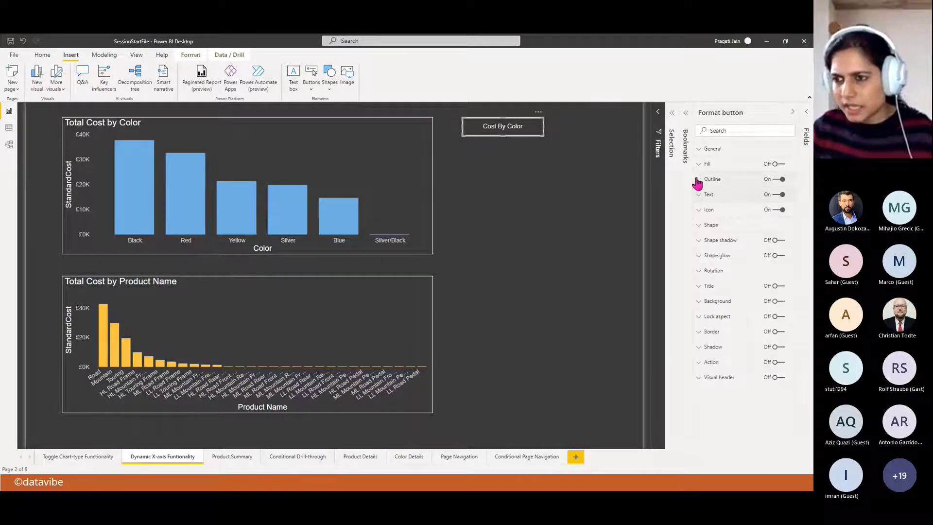
Set the Cost By Color button's outline color to white
left_click(697, 179)
left_click(714, 220)
left_click(661, 238)
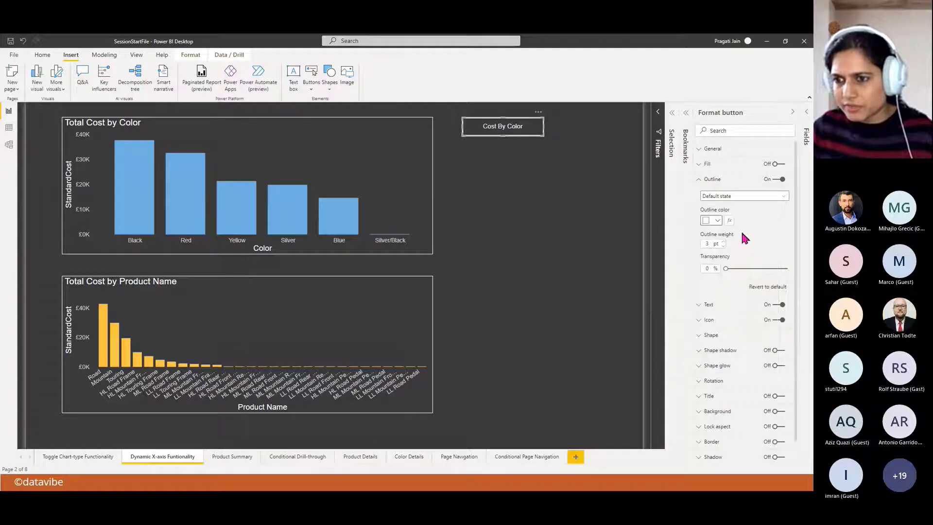
left_click(700, 179)
Set the Cost By Color button's text to Segoe UI Bold at 14 pt
left_click(700, 194)
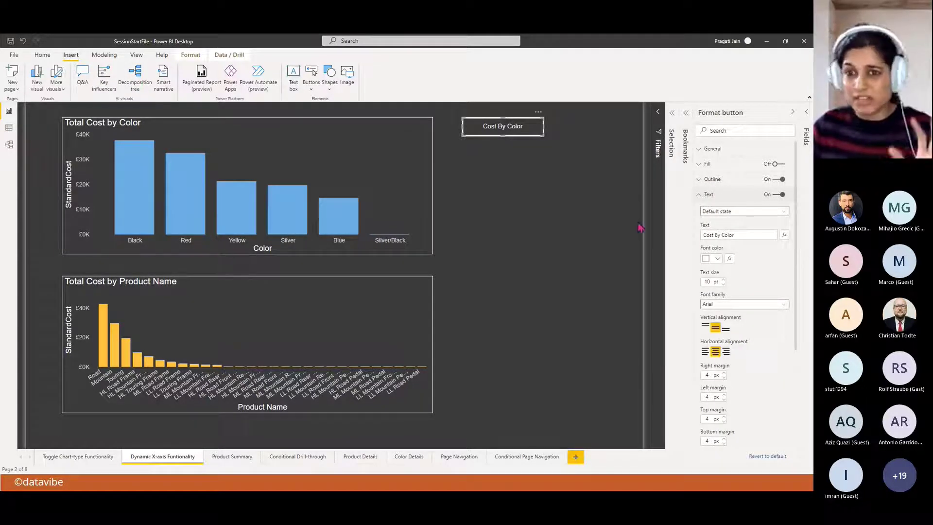
left_click(783, 305)
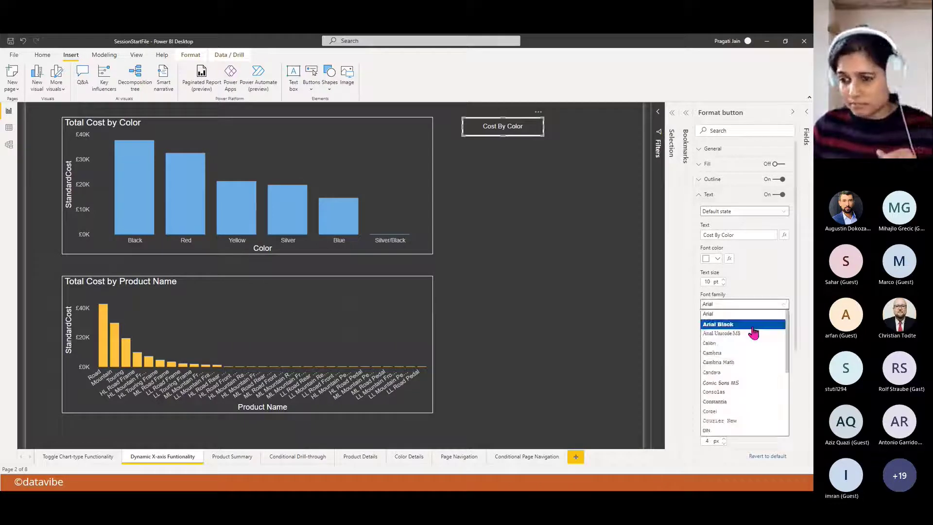
scroll(743, 369, "down", 5)
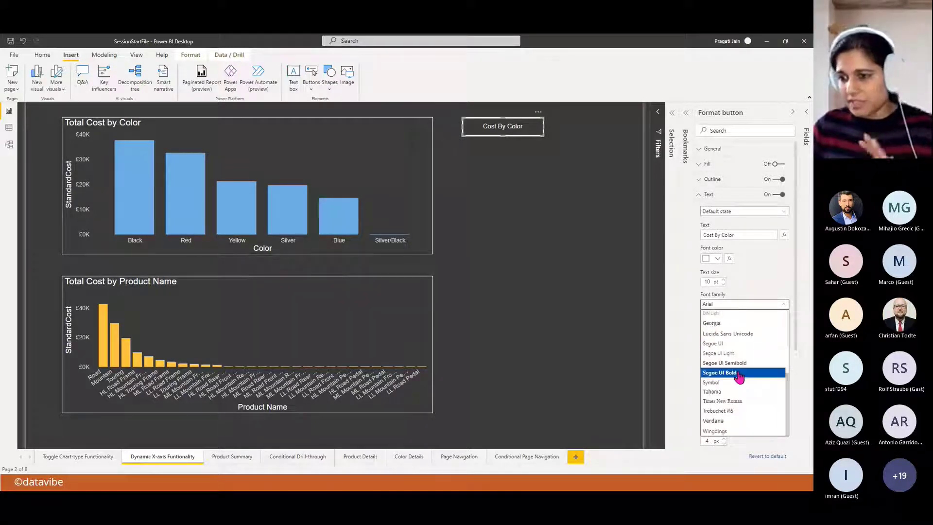
left_click(738, 374)
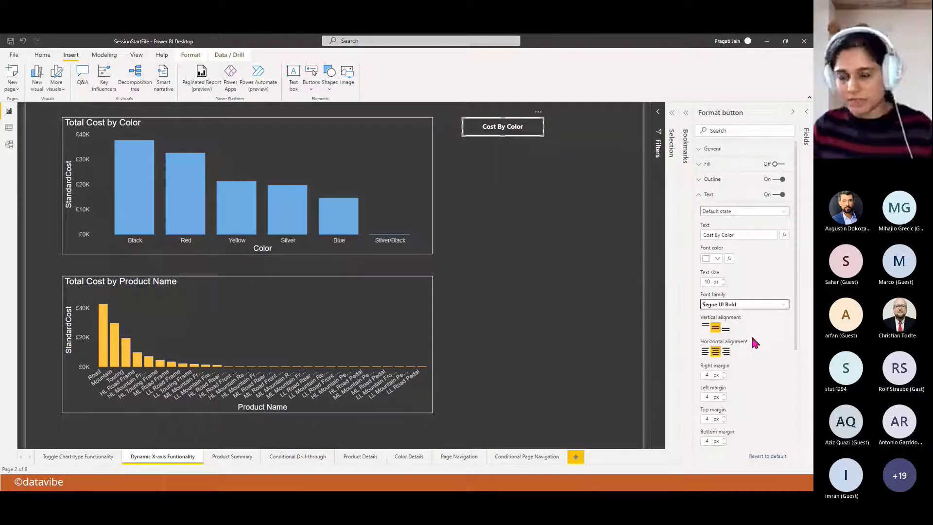
left_click(724, 279)
left_click(723, 279)
left_click(723, 280)
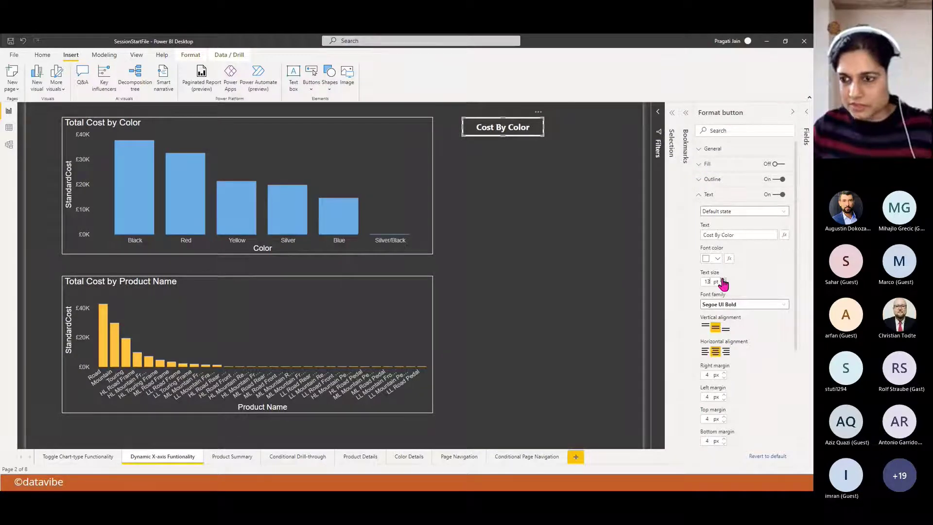
left_click(723, 279)
left_click(698, 195)
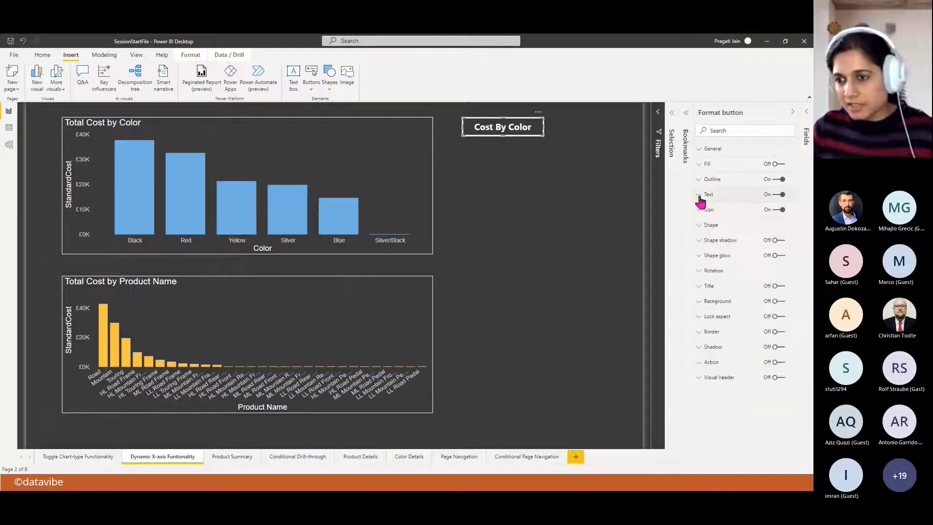
Change the Cost By Color button's shape to Pill
left_click(537, 249)
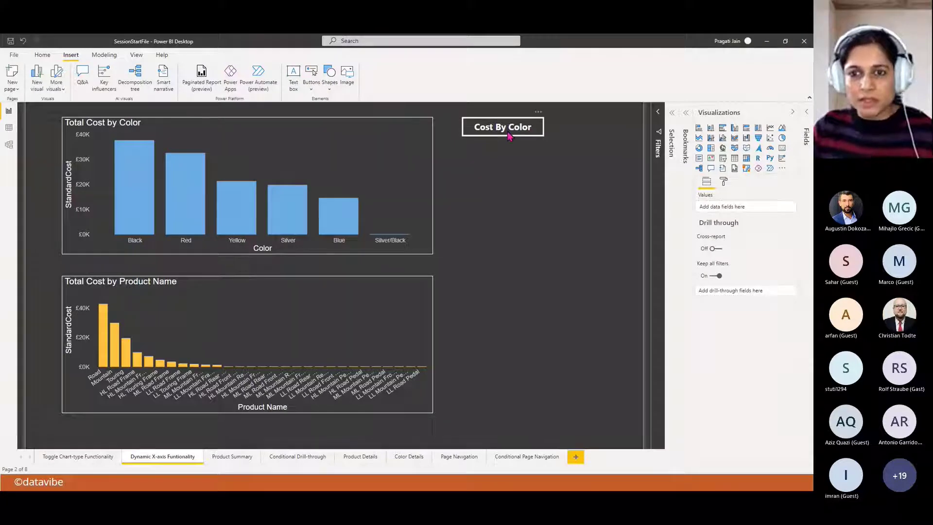
left_click(510, 133)
left_click(710, 225)
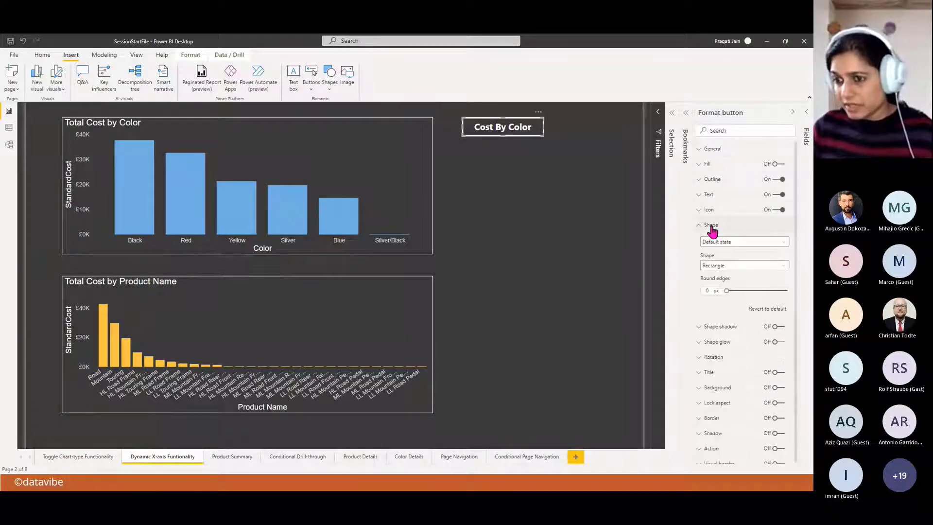
left_click(783, 271)
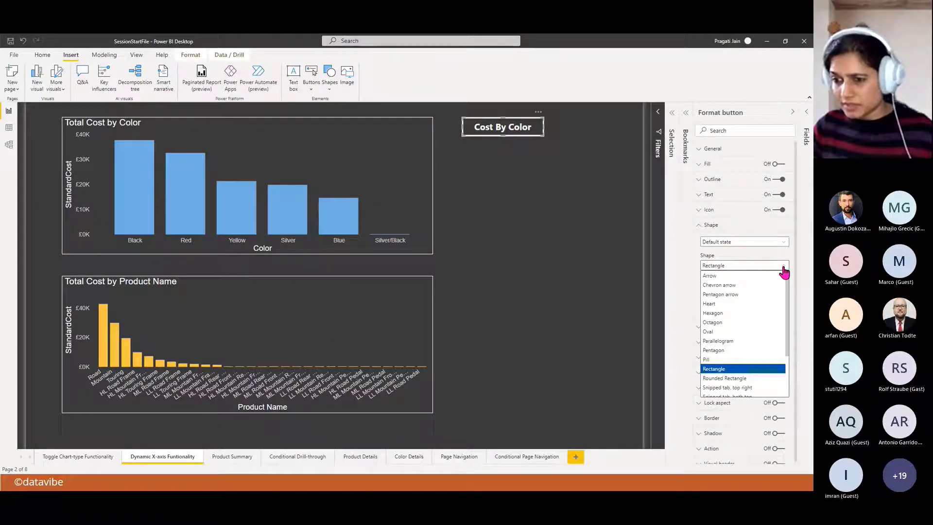
left_click(747, 359)
left_click(499, 154)
Duplicate the Cost By Color button on the same page
left_click(503, 129)
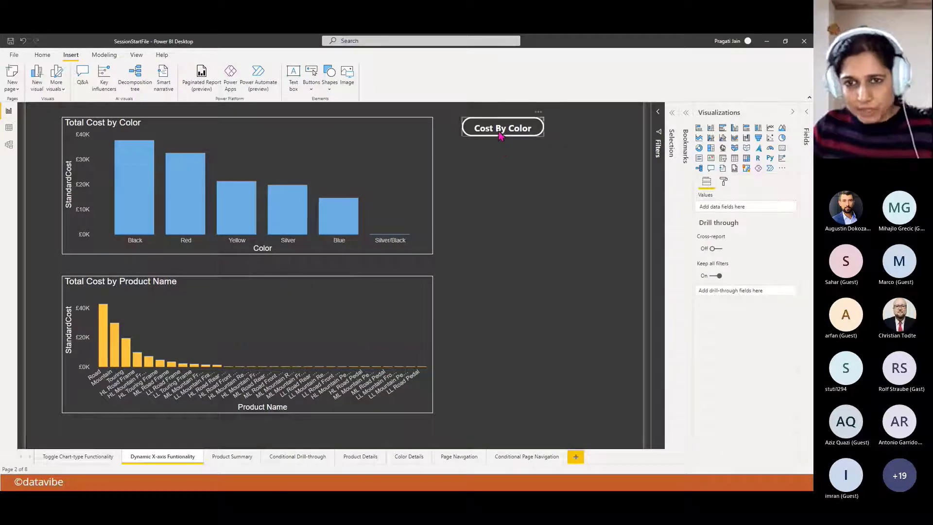
key("ctrl+c")
key("ctrl+v")
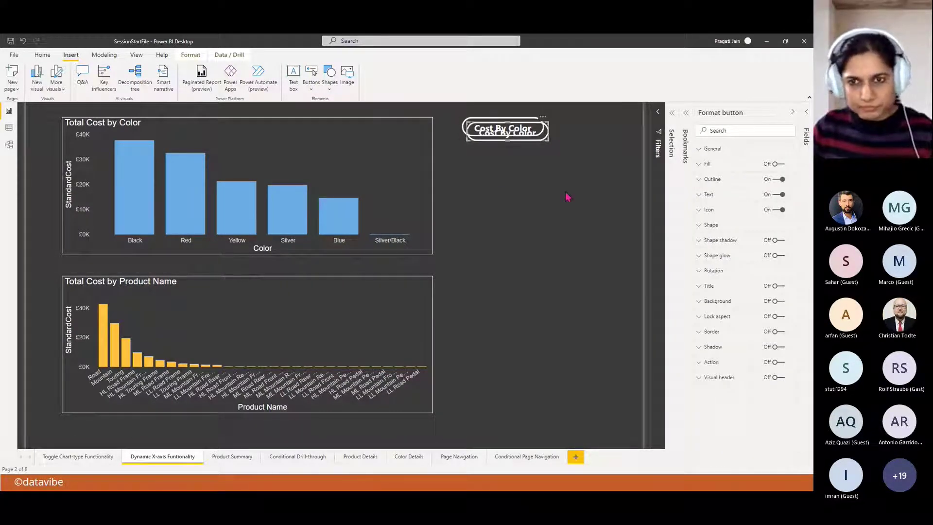
Place the duplicated Cost By Color button directly below the original and set its text to "Cost By Product Name"
left_click_drag(492, 135, 484, 166)
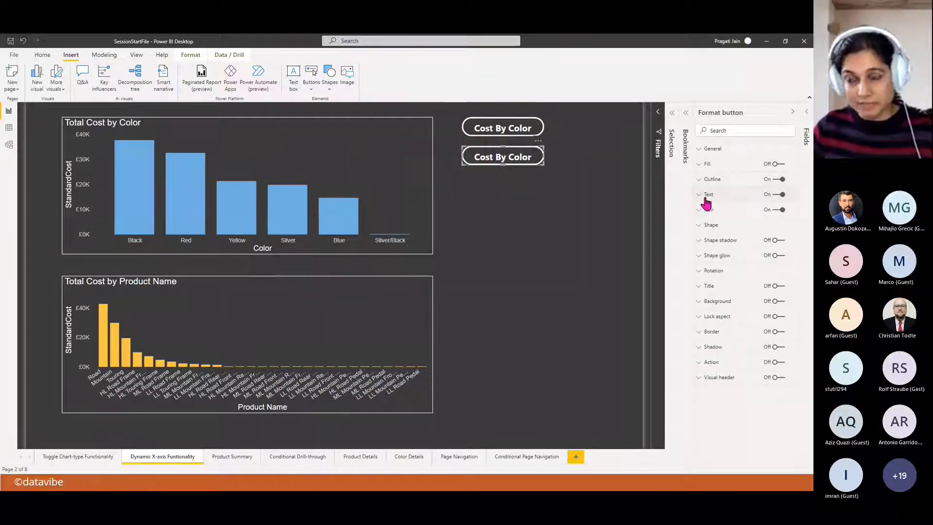
left_click(707, 194)
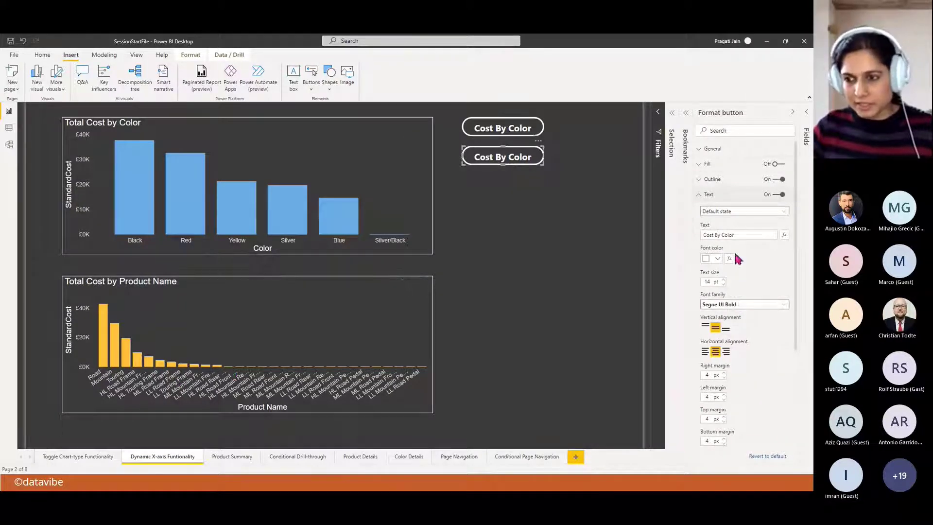
left_click(734, 234)
left_click_drag(733, 235, 722, 234)
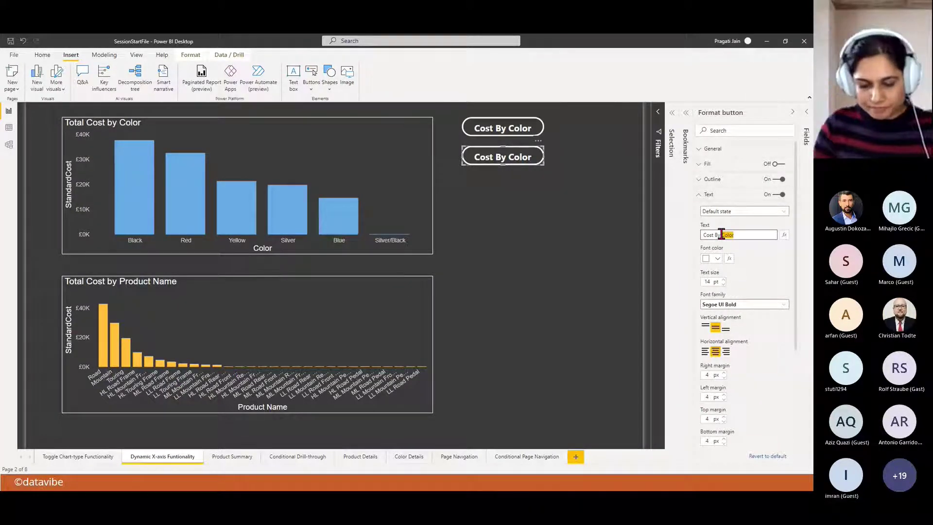
type("Product")
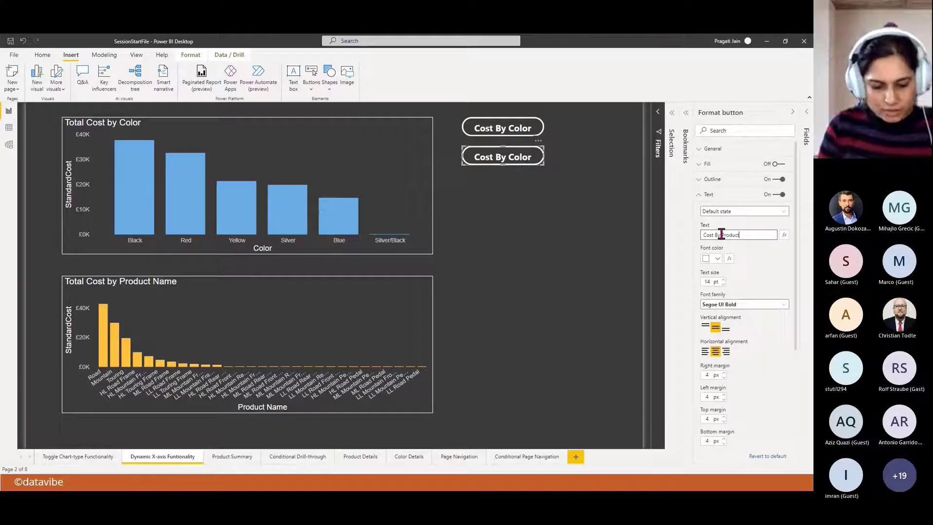
type(" Name")
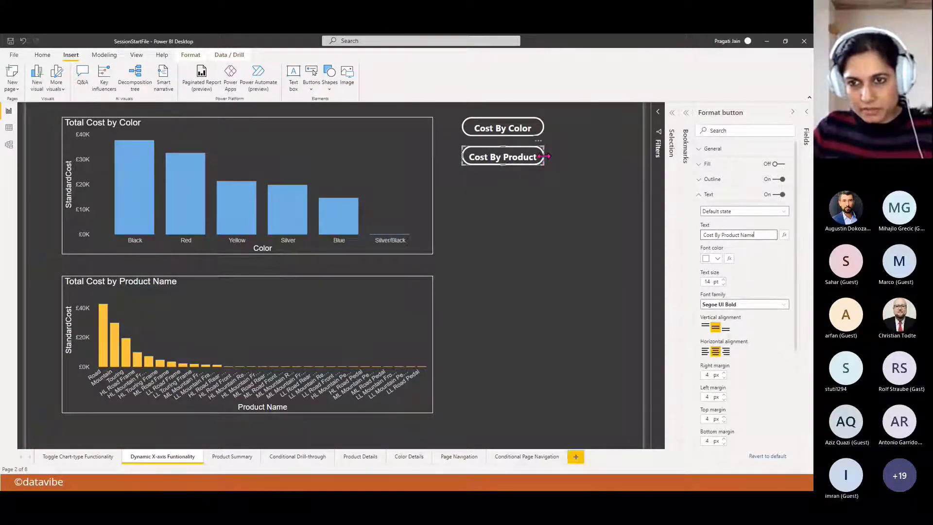
Widen the Cost By Product Name button to fit its full text and widen the Cost By Color button to match
left_click(561, 157)
left_click(536, 157)
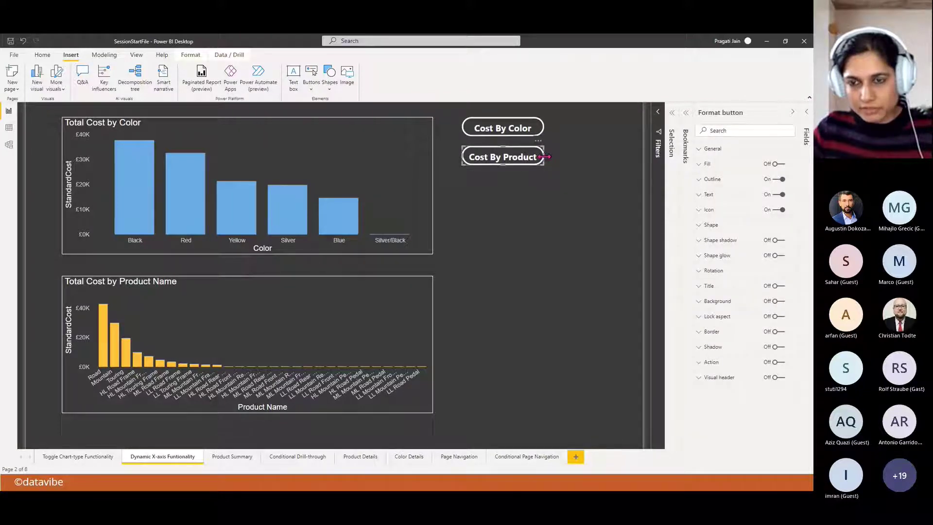
left_click_drag(545, 156, 569, 157)
left_click(535, 133)
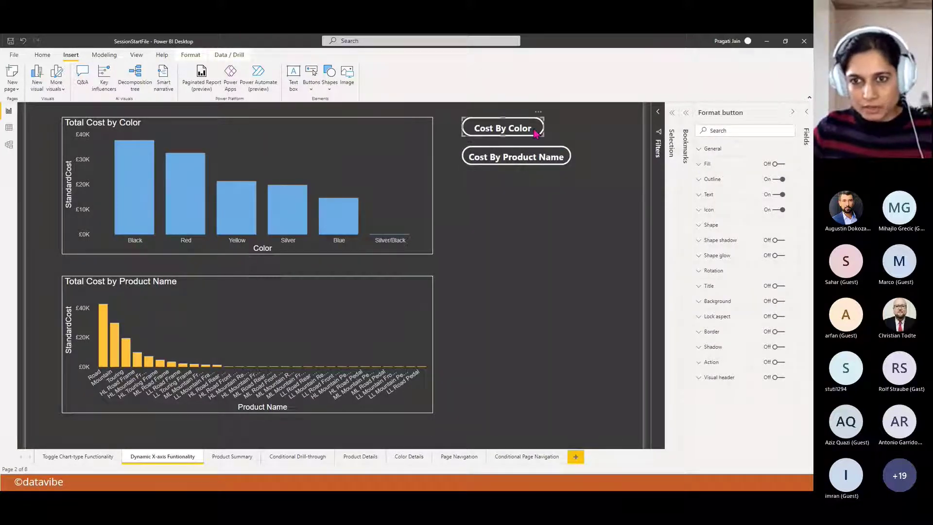
left_click_drag(544, 128, 572, 128)
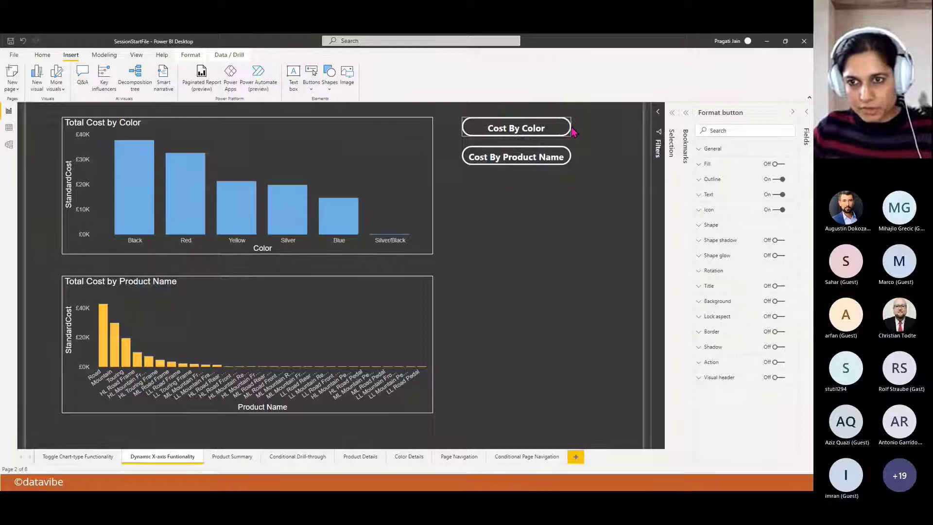
left_click(529, 243)
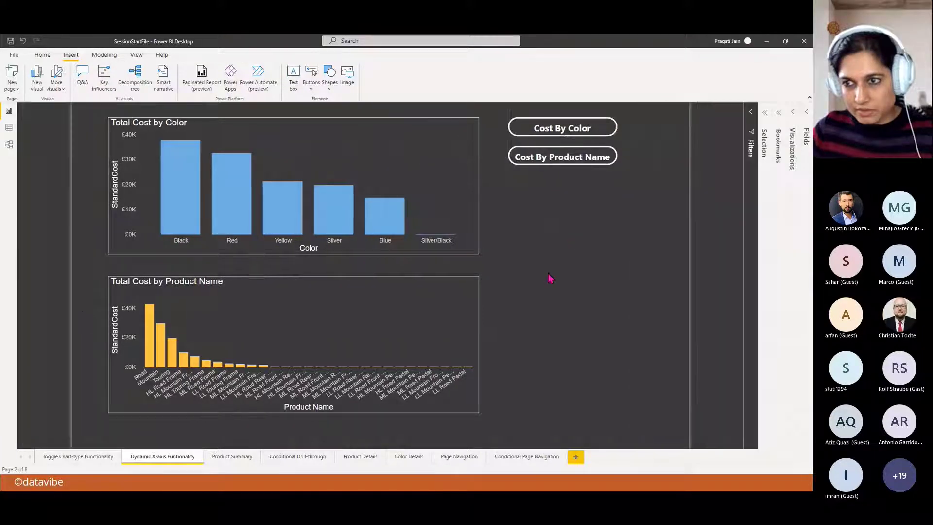
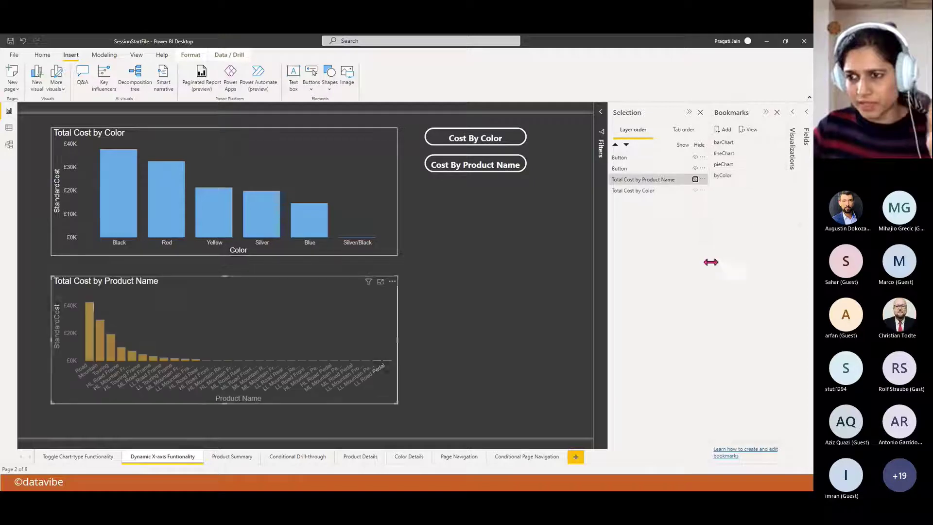
Unhide the Total Cost by Product Name chart after checking the byColor bookmark, and add a bookmark named byProductName
left_click(725, 176)
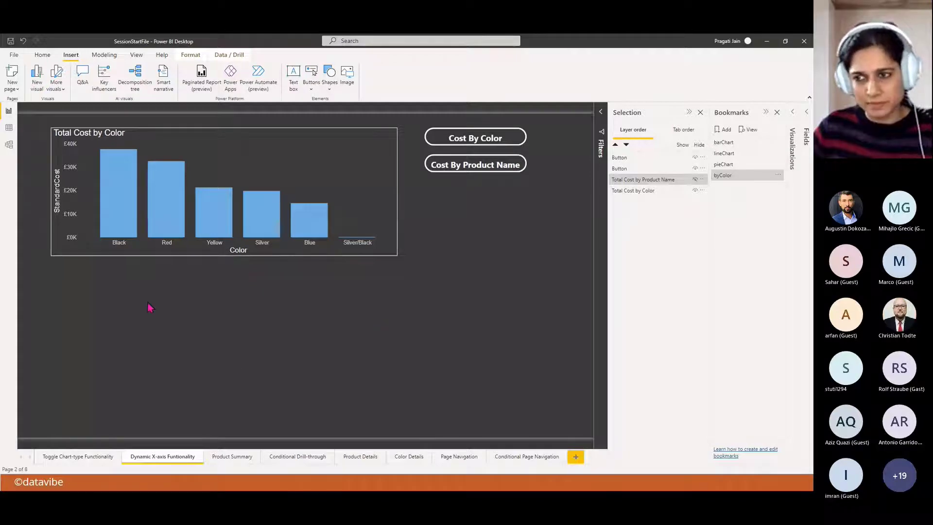
left_click(695, 180)
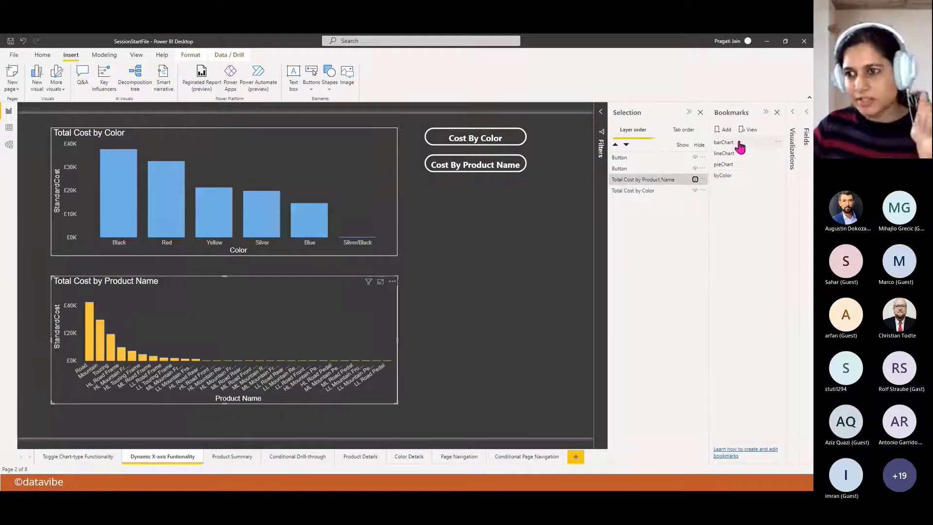
left_click(724, 130)
left_click(777, 187)
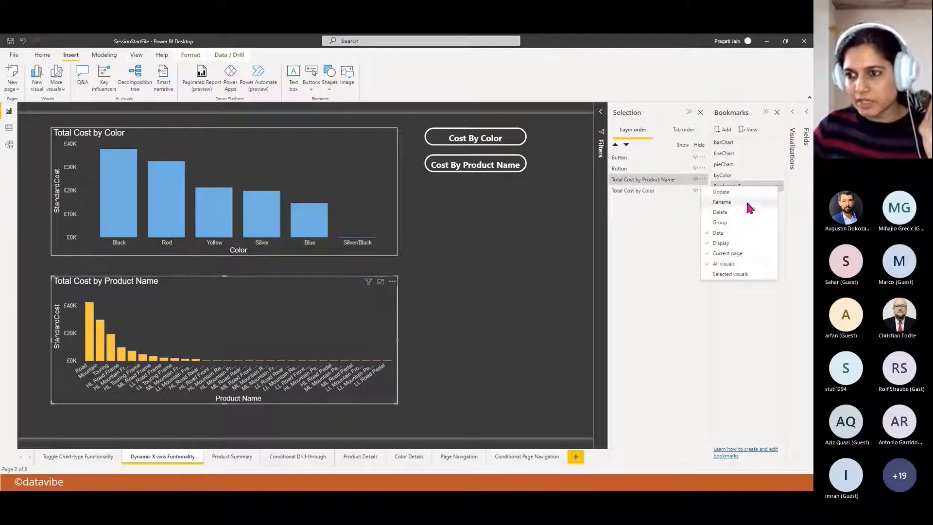
left_click(746, 202)
type("cyProd")
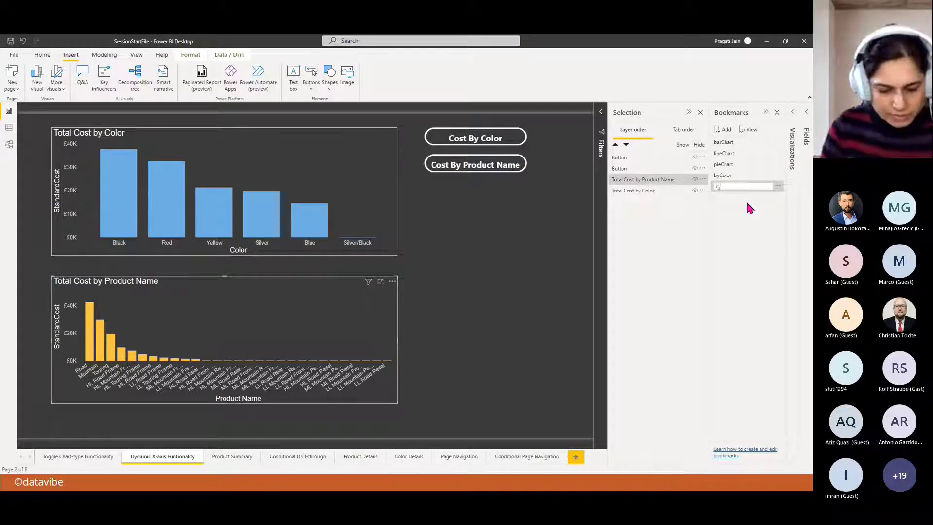
type("uctName")
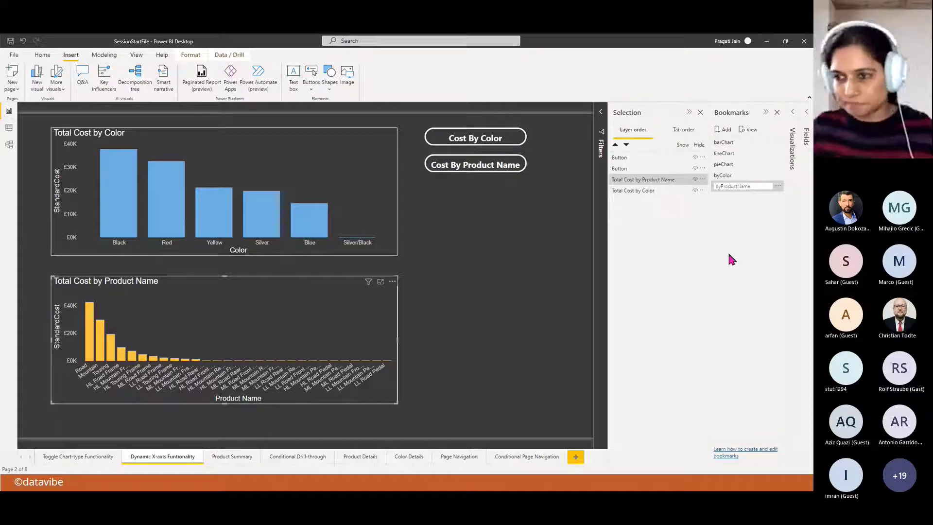
key("Return")
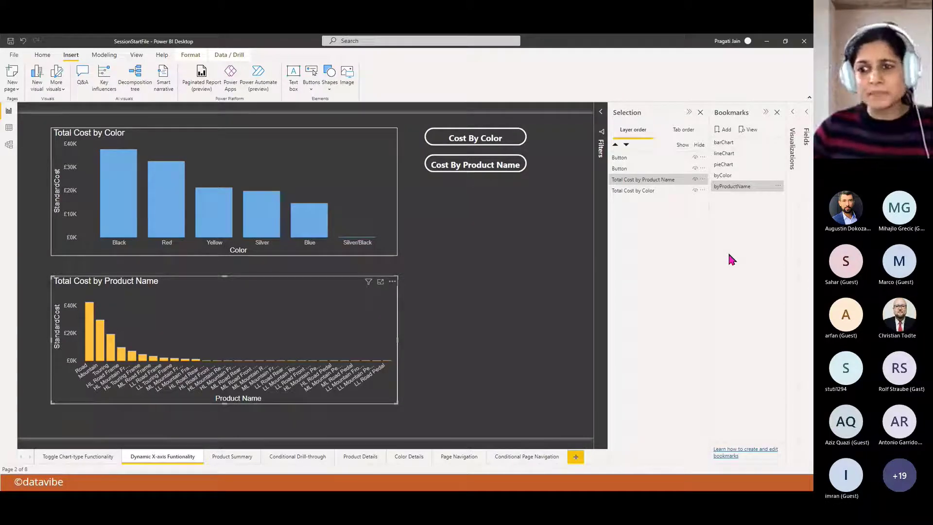
Hide the Total Cost by Color chart and update the byProductName bookmark with this view
left_click(695, 190)
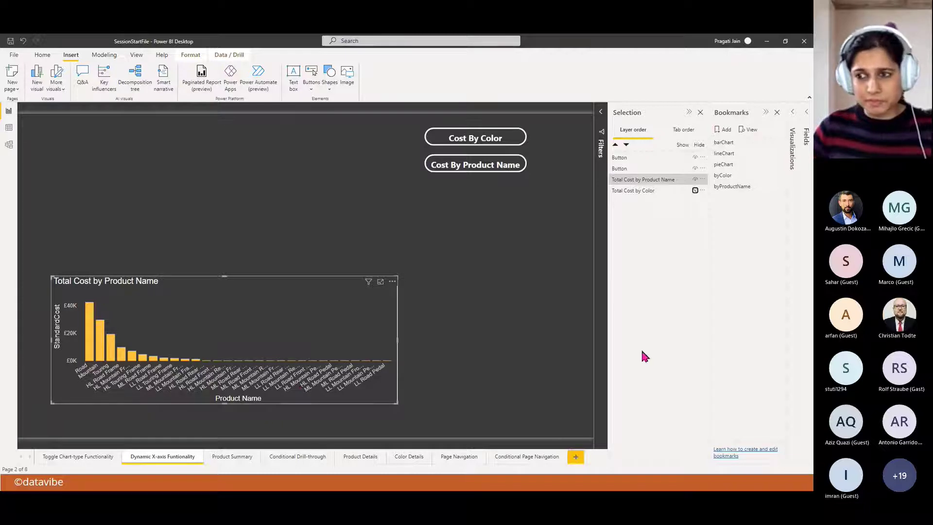
left_click(778, 186)
left_click(764, 194)
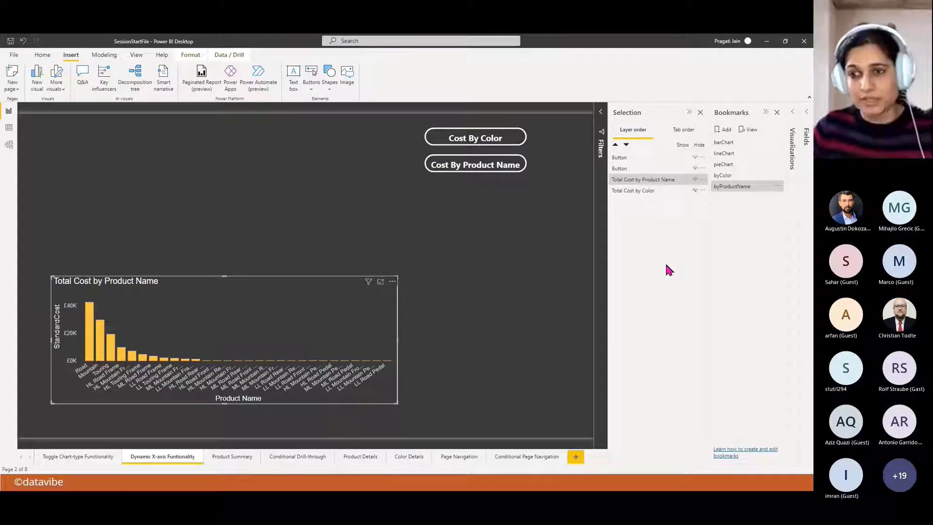
Test the byColor and byProductName bookmarks with both charts shown first, and make the Total Cost by Color chart visible again
left_click(695, 190)
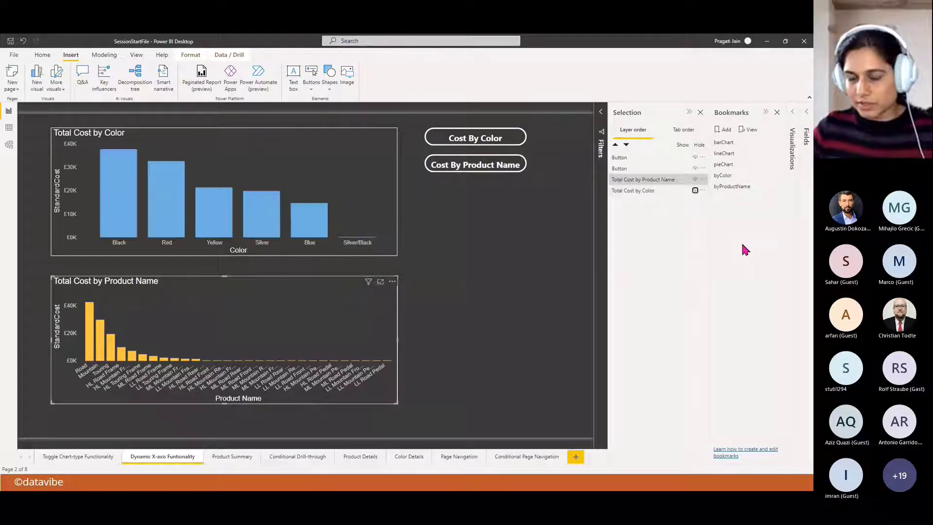
left_click(723, 180)
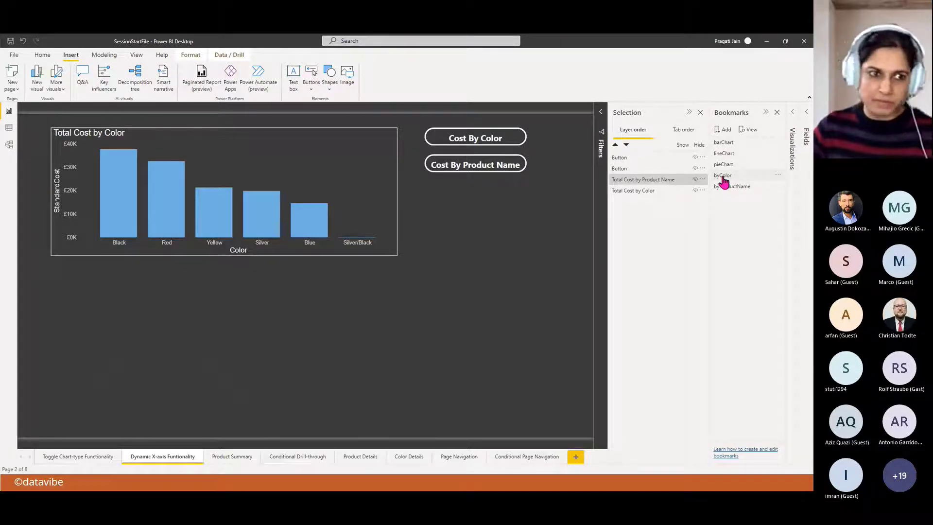
left_click(726, 190)
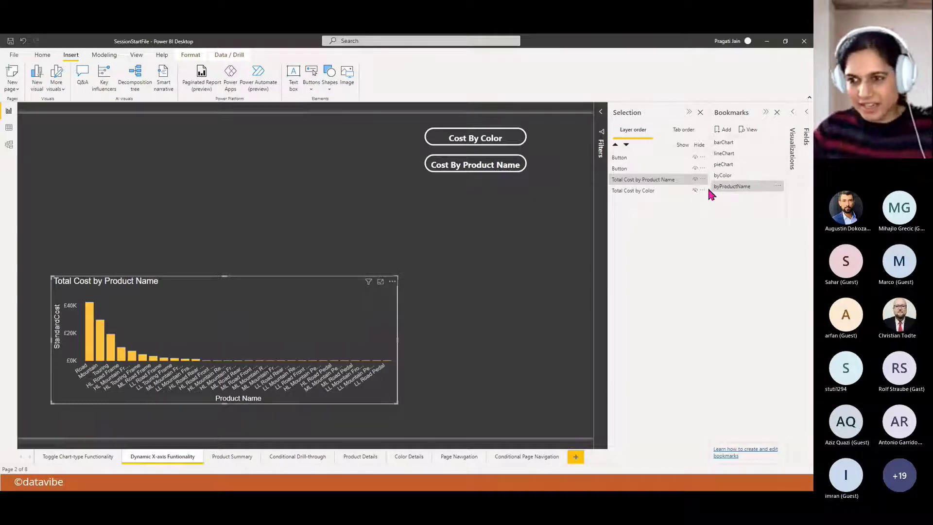
left_click(695, 190)
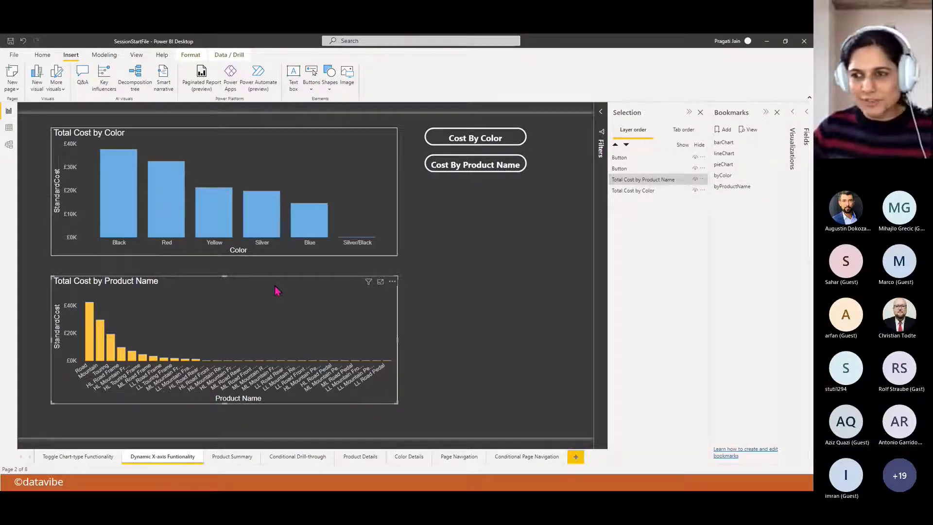
Set the default data color of the Total Cost by Color chart to the yellow-orange theme color to match the product name chart
left_click(689, 112)
left_click(765, 112)
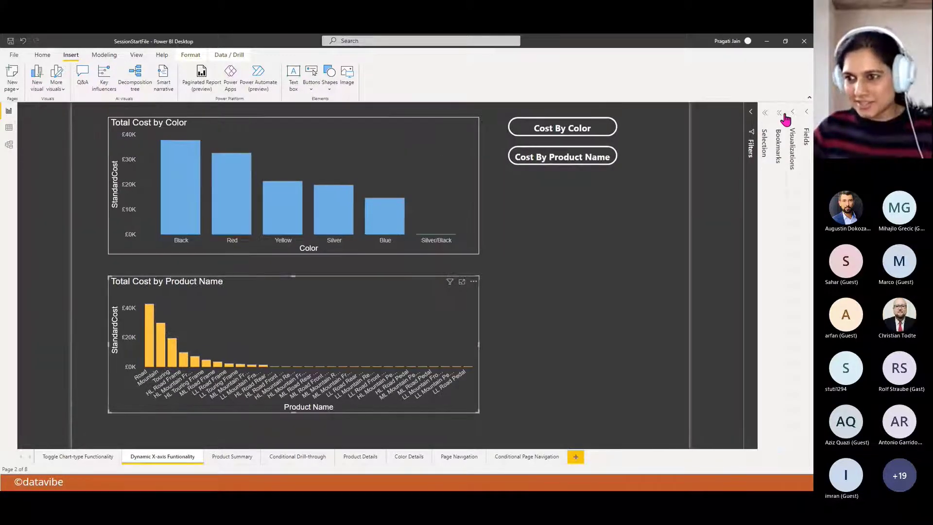
left_click(786, 126)
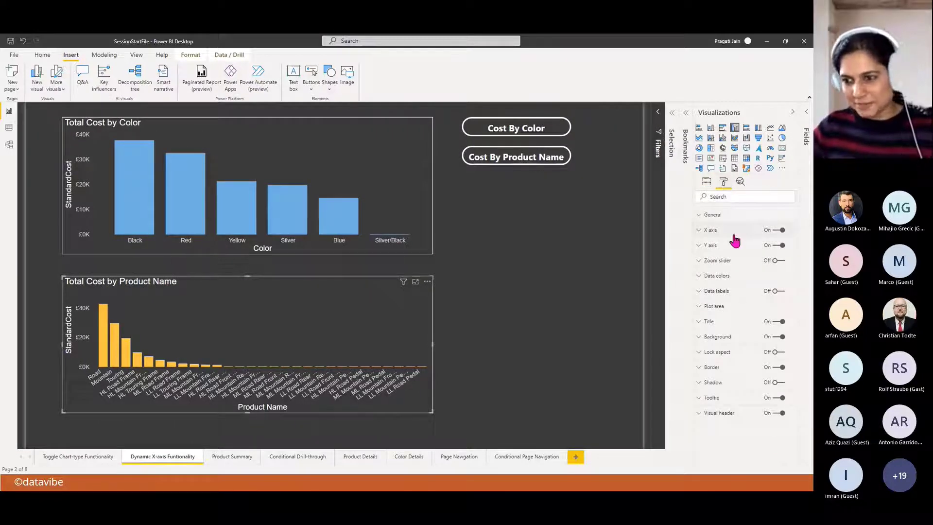
left_click(716, 275)
left_click(716, 302)
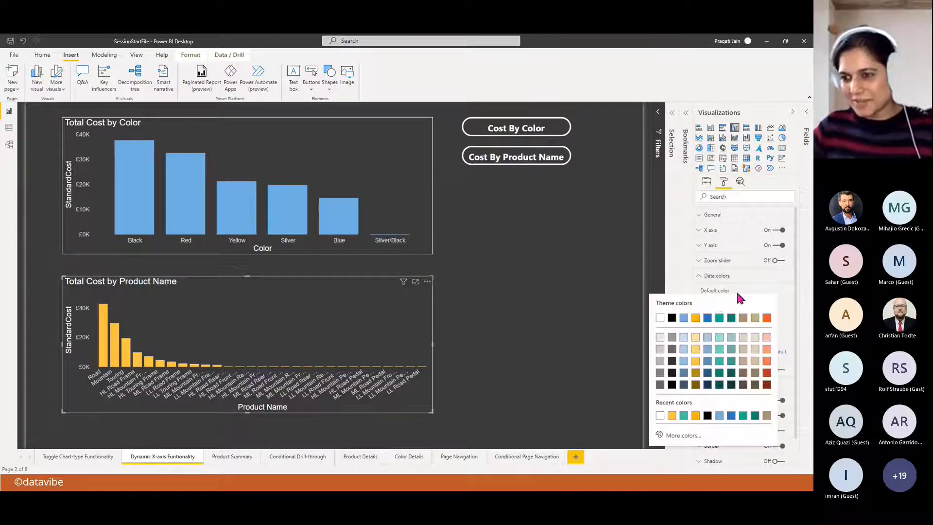
left_click(735, 290)
left_click(238, 137)
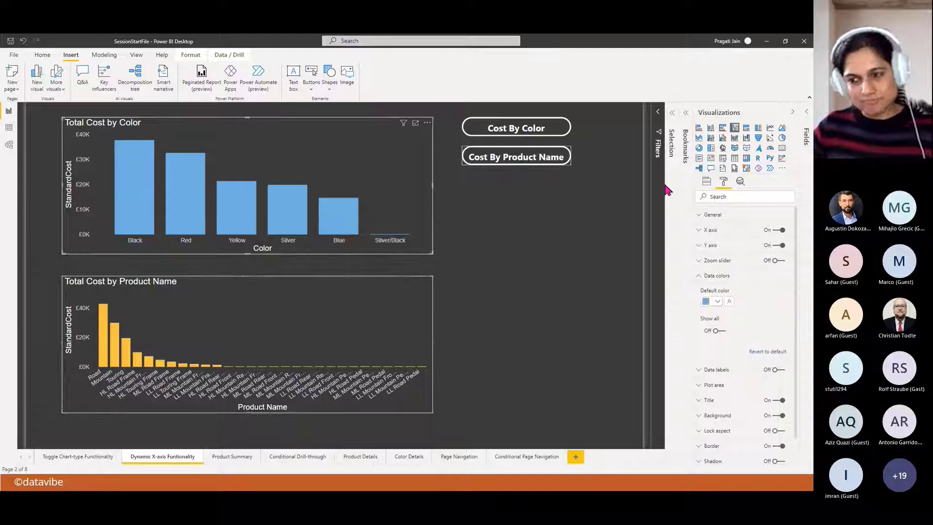
left_click(717, 301)
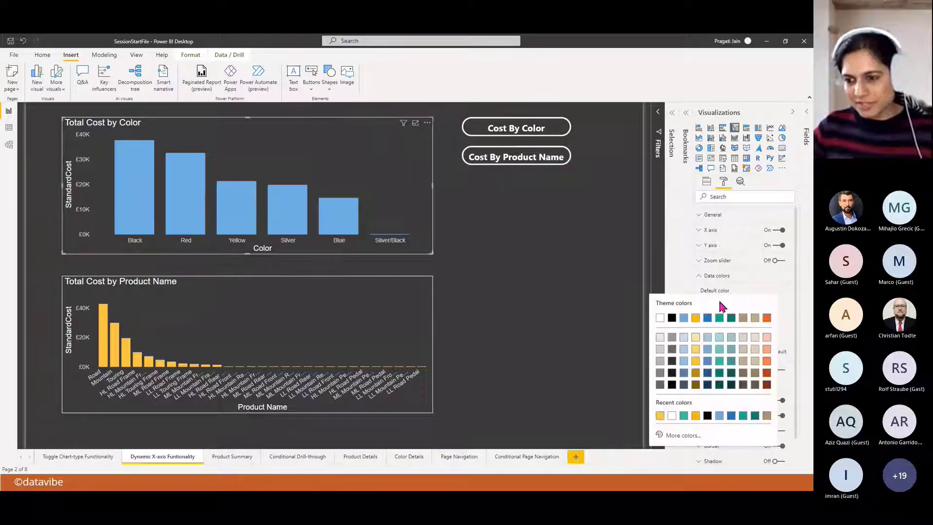
left_click(695, 318)
left_click(699, 276)
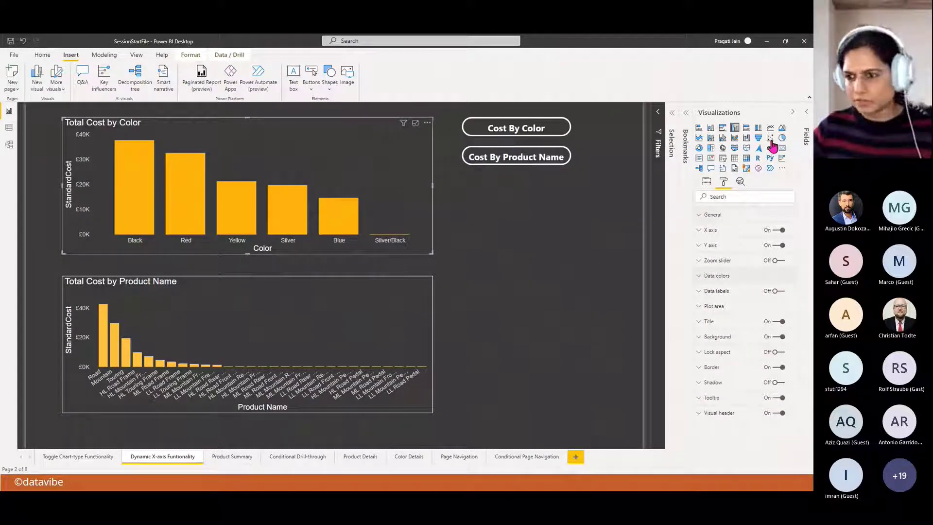
left_click(790, 115)
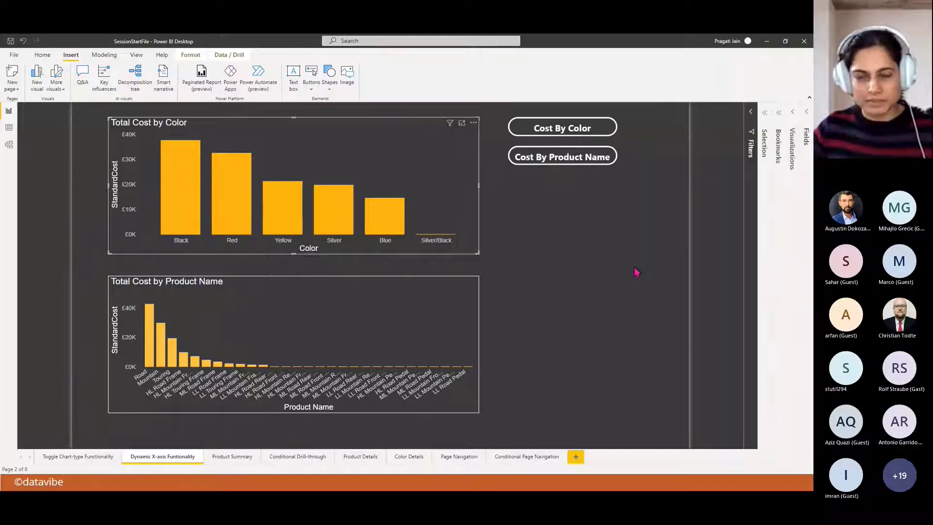
left_click(619, 278)
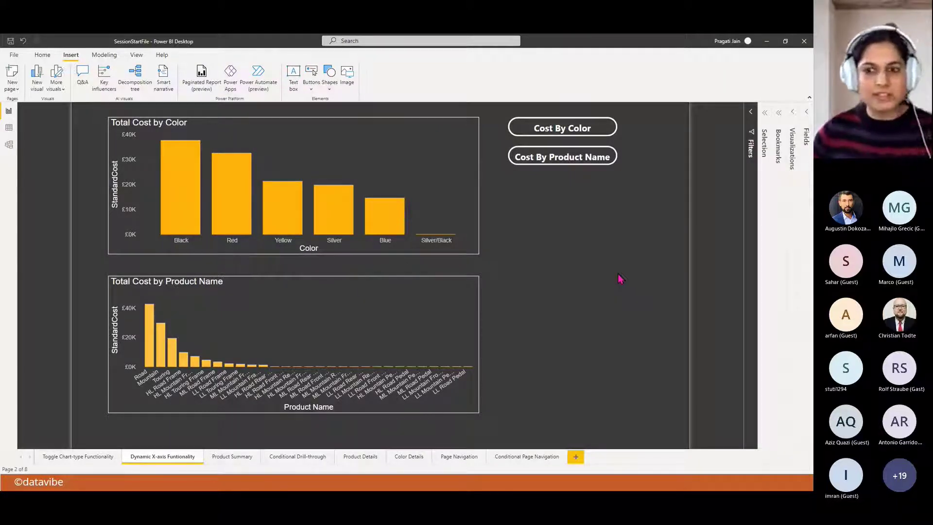
Move the Total Cost by Color chart down so it exactly overlaps the Total Cost by Product Name chart
left_click(583, 128)
left_click(577, 165, "ctrl")
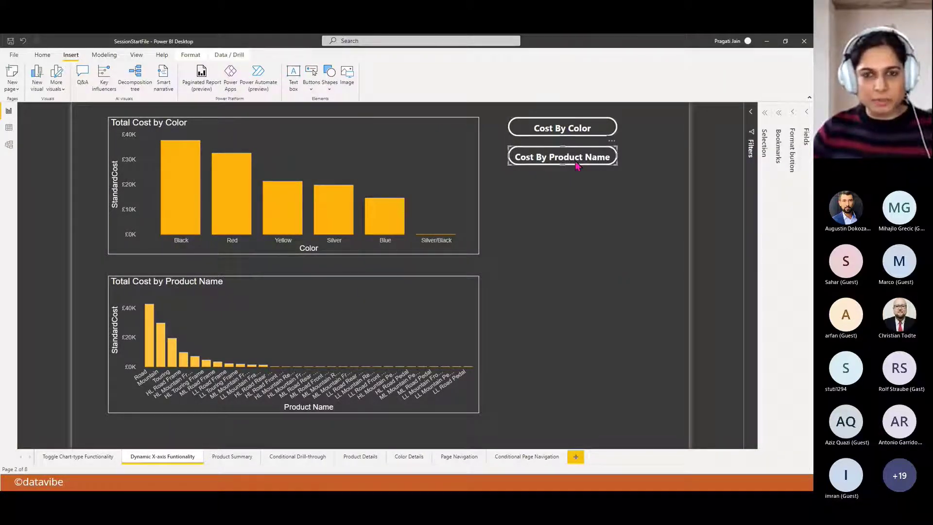
left_click(236, 127)
left_click(246, 291)
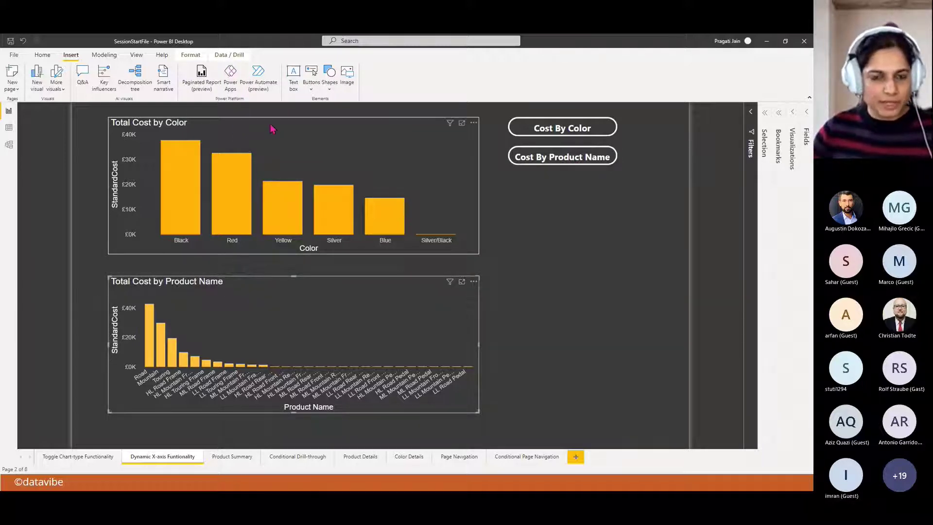
left_click_drag(270, 129, 271, 290)
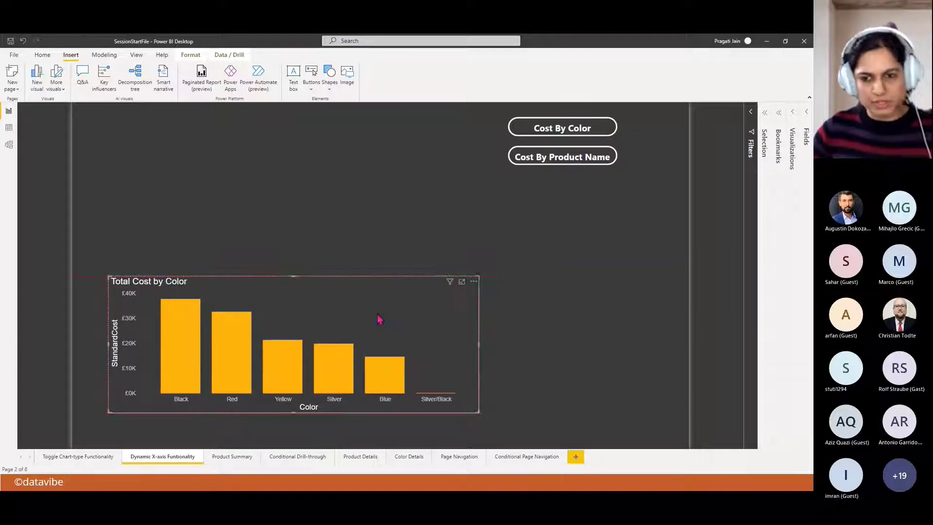
left_click(556, 327)
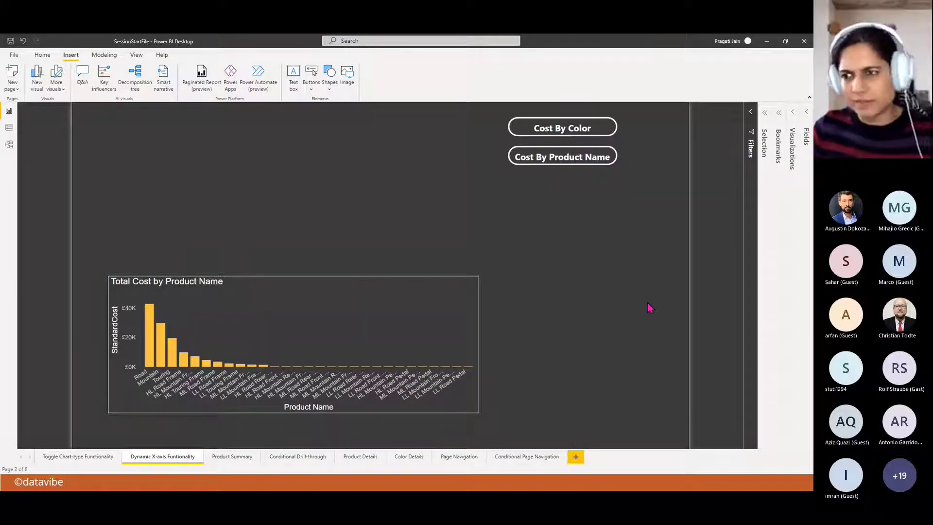
left_click(794, 109)
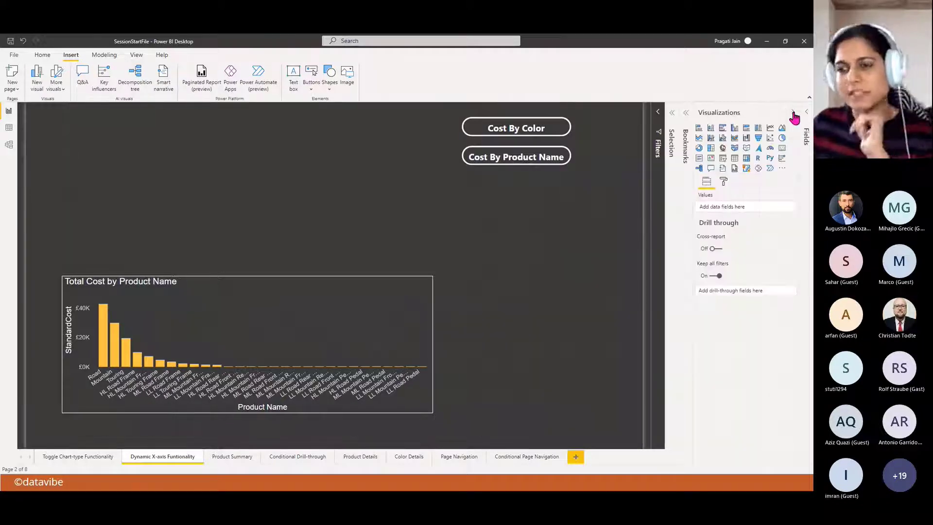
Enable the action of the Cost By Color button with type Bookmark and assign the byColor bookmark
left_click(489, 130)
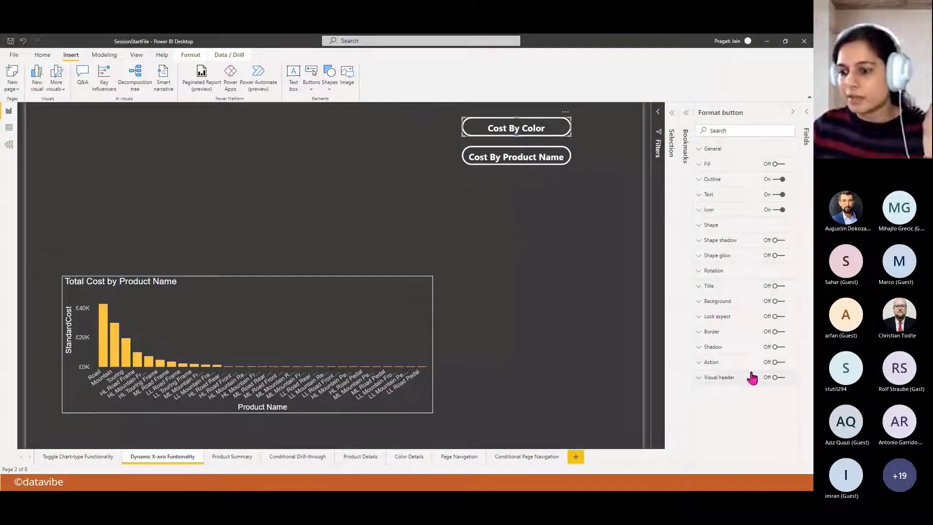
left_click(775, 362)
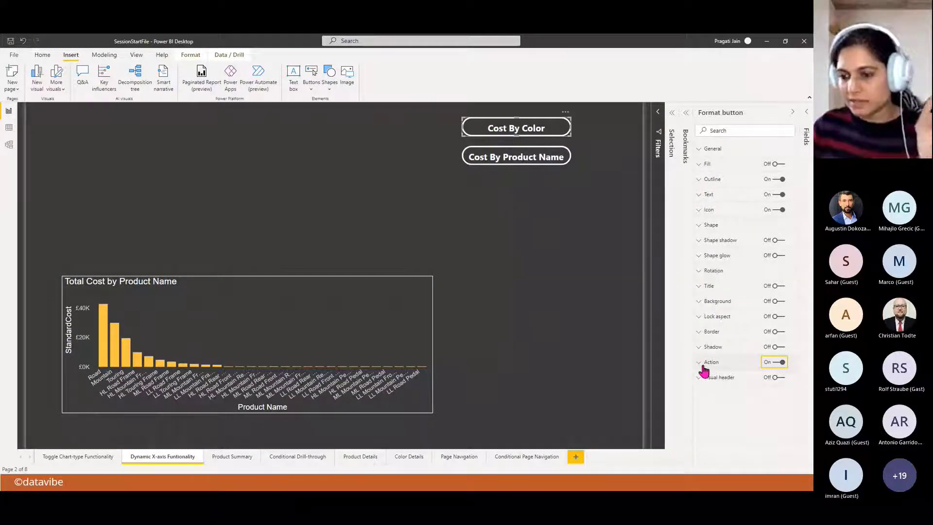
left_click(702, 367)
left_click(782, 367)
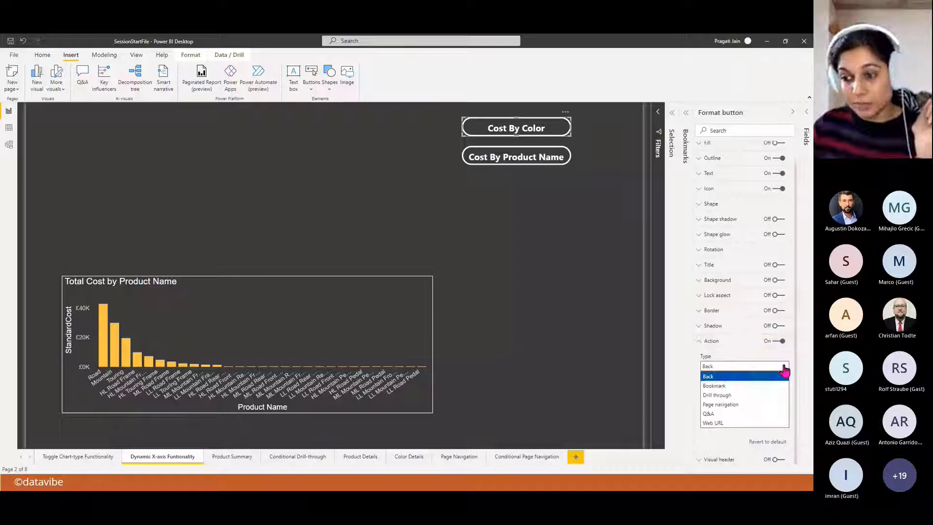
left_click(747, 386)
left_click(743, 392)
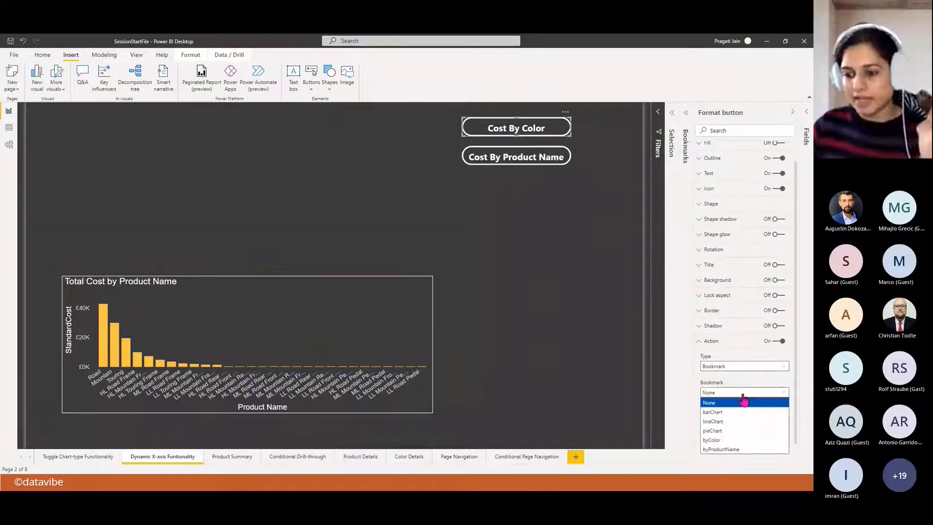
left_click(731, 440)
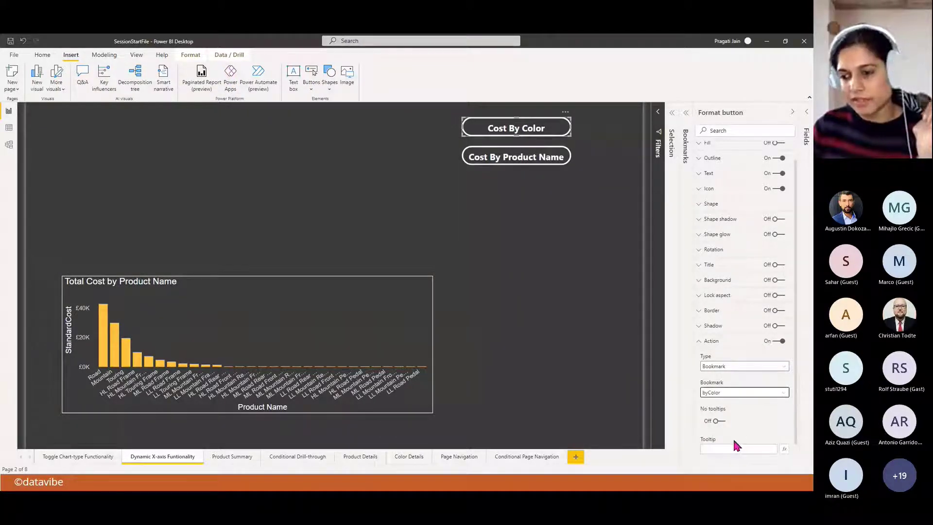
Give the Cost By Color button's action the tooltip "Click here to see cost by Color!" and copy the text
left_click(730, 448)
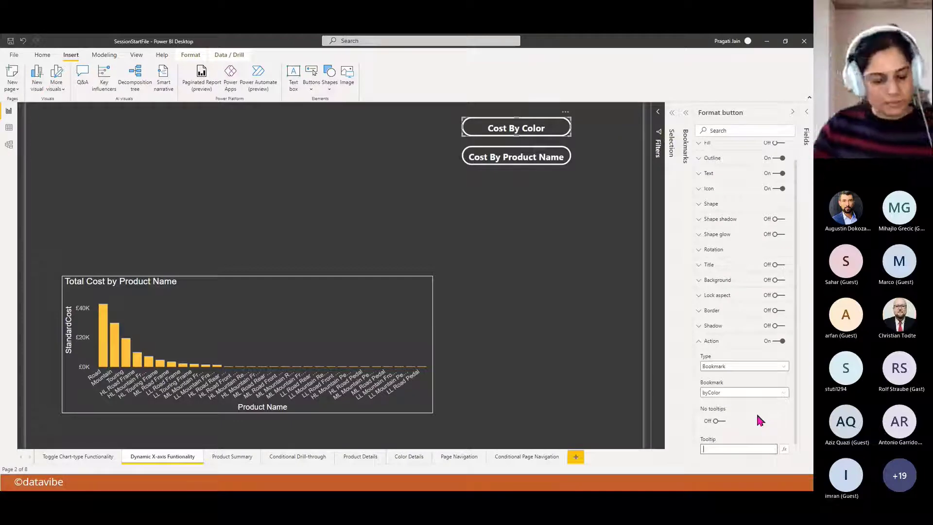
type("Click h")
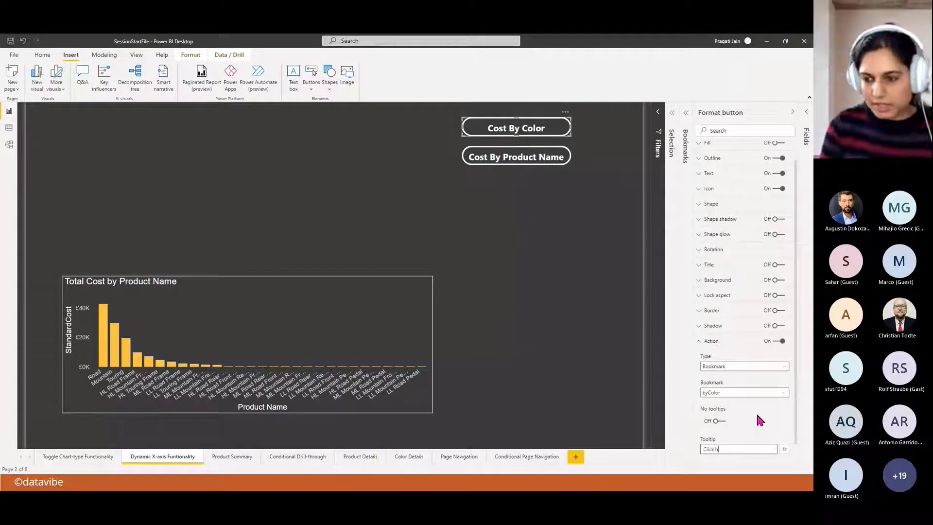
type("ere to ")
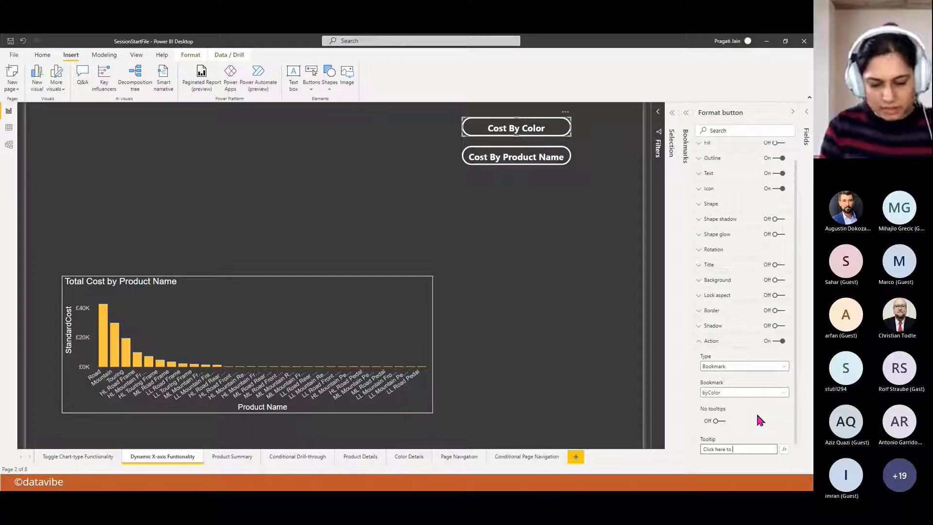
type("see cost by Color")
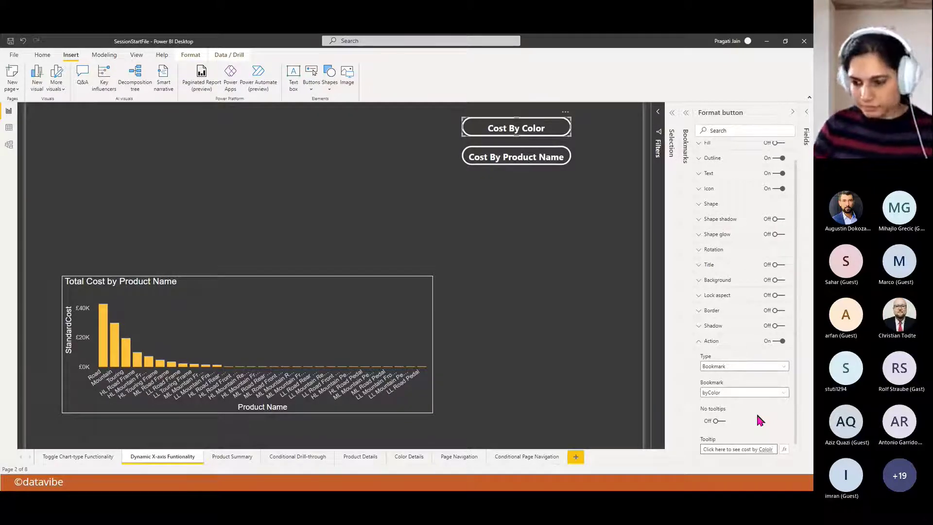
key("BackSpace")
type("r")
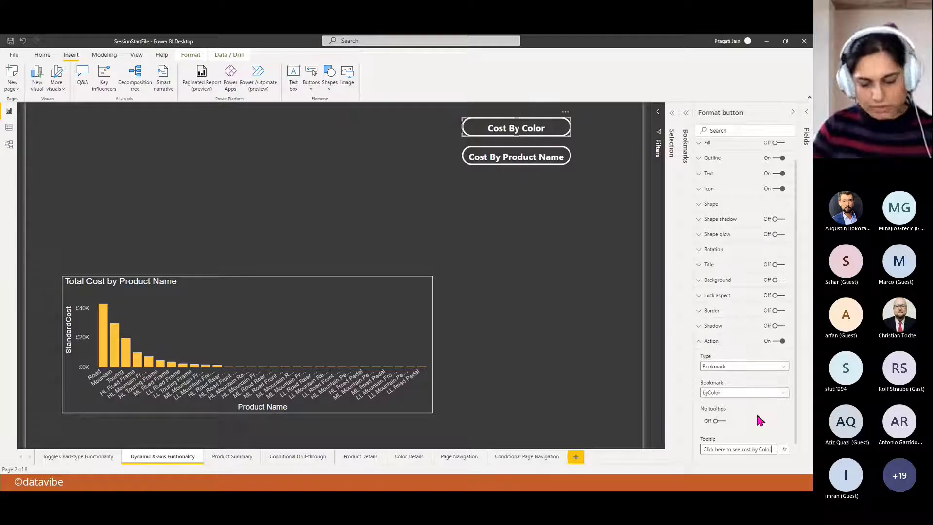
left_click_drag(702, 448, 773, 446)
key("ctrl+c")
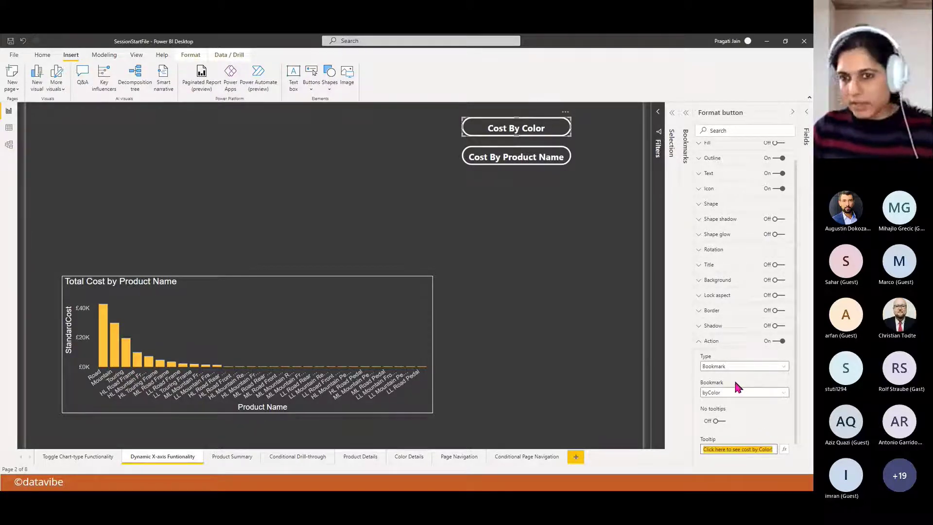
Enable the action of the Cost By Product Name button with type Bookmark and assign the byProductName bookmark
left_click(507, 160)
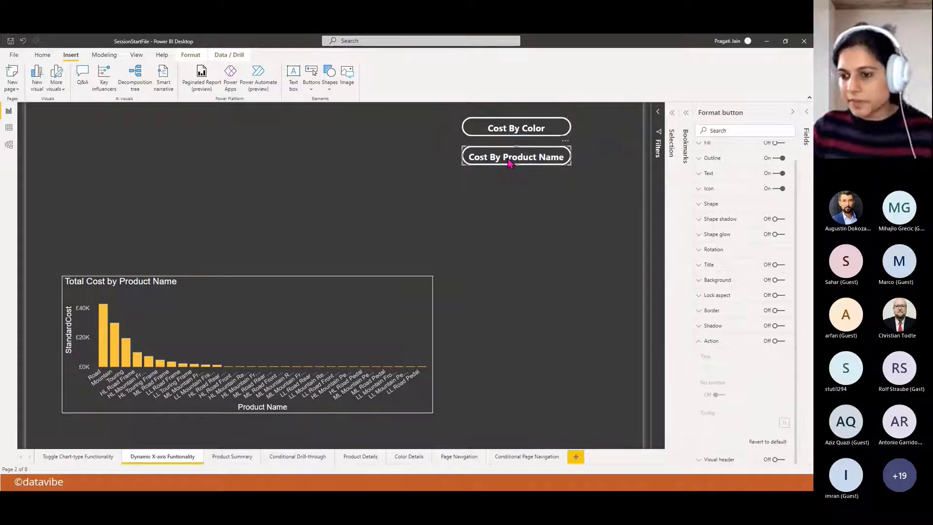
left_click(779, 343)
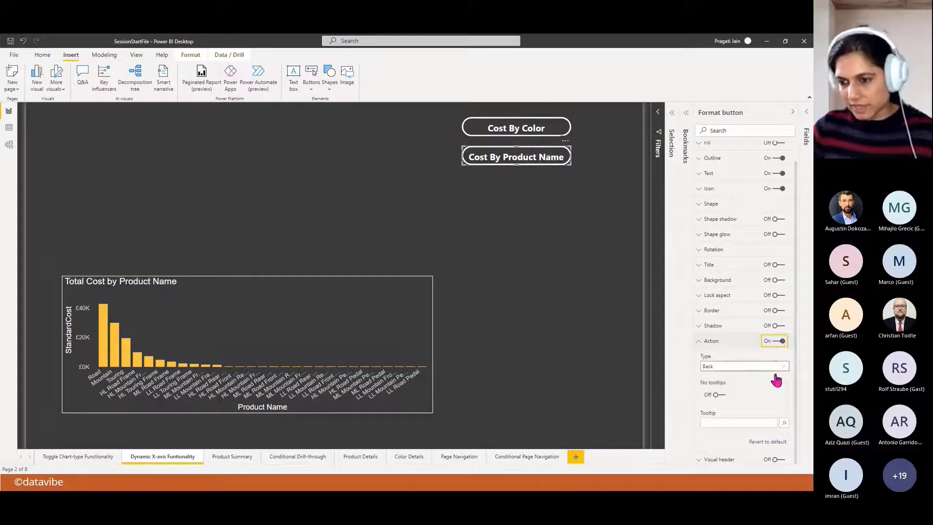
left_click(783, 368)
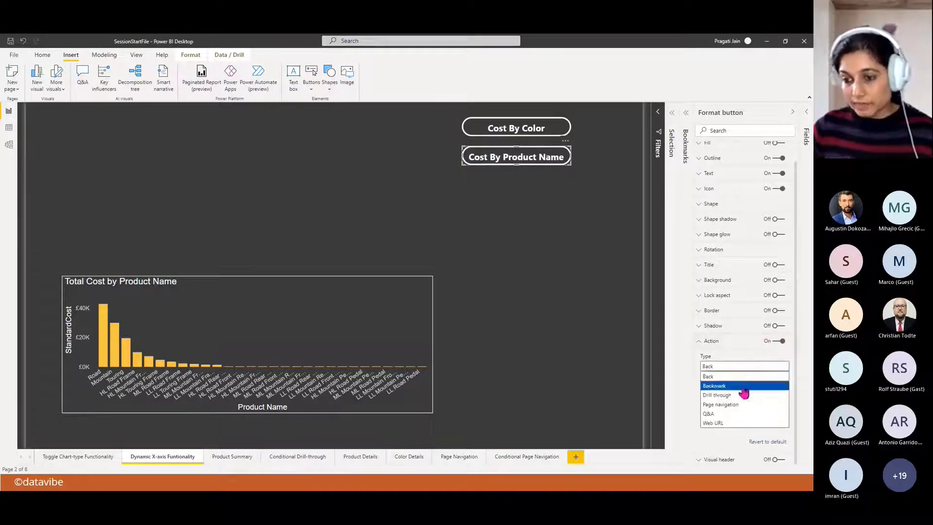
left_click(742, 386)
left_click(781, 395)
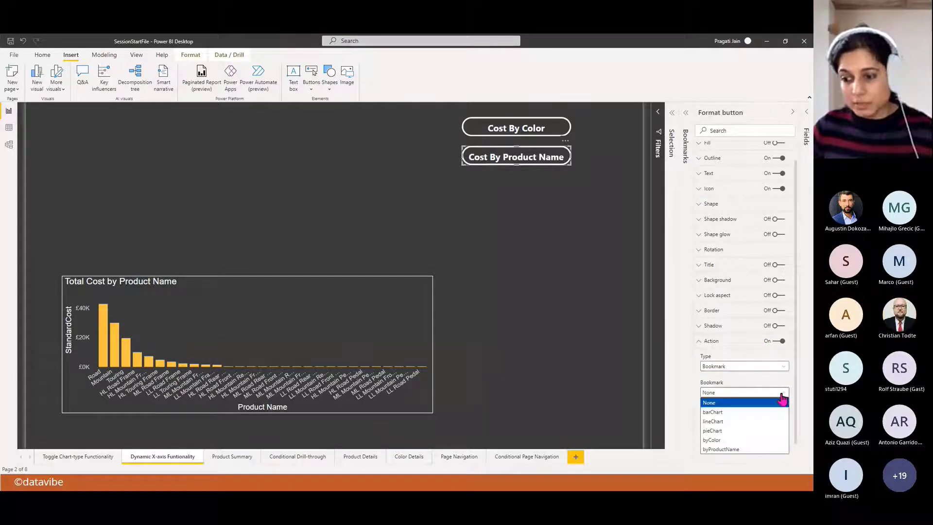
left_click(734, 446)
Reuse the copied tooltip for the Cost By Product Name button, changing it to "Click here to see cost by Product Name!"
left_click(735, 448)
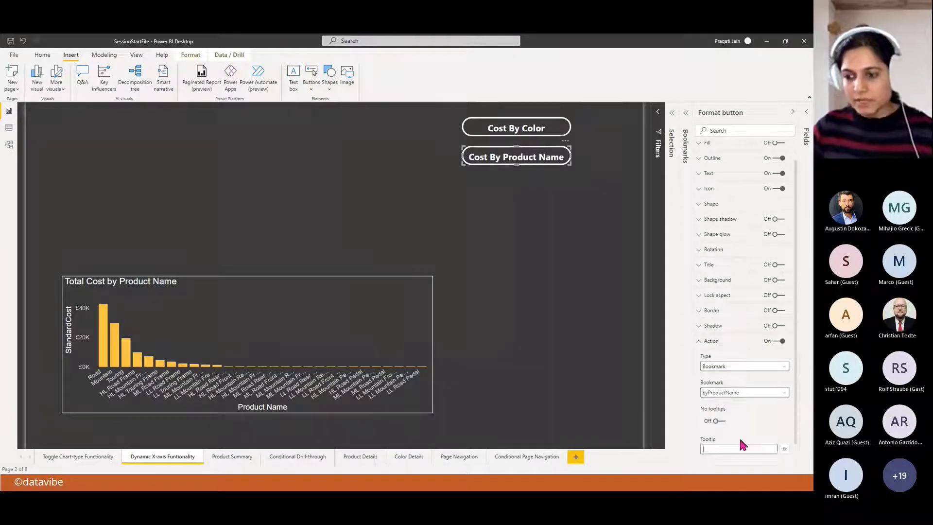
key("ctrl+v")
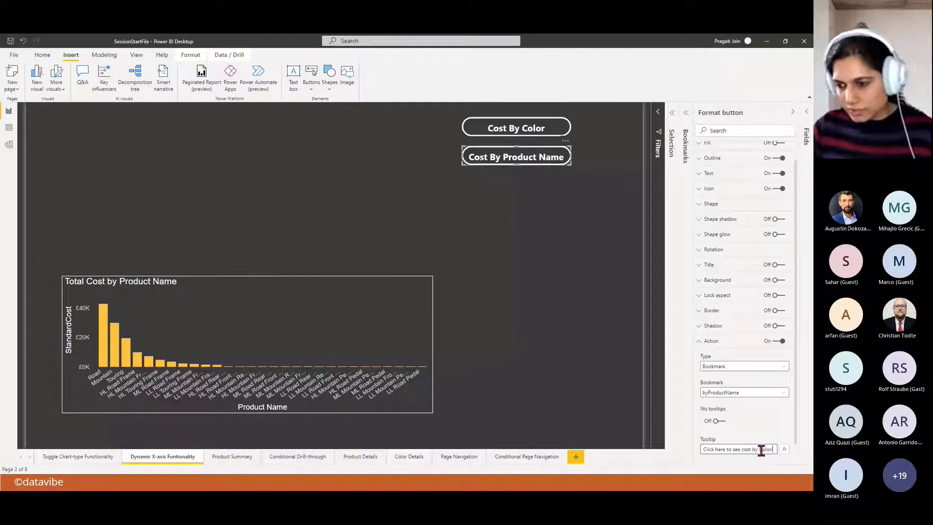
type("!")
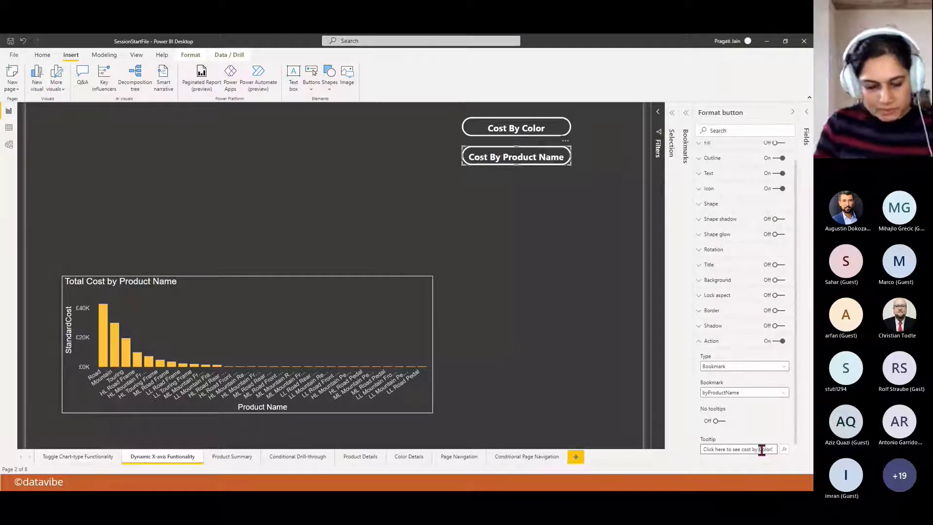
left_click_drag(761, 450, 771, 450)
type("Product Name")
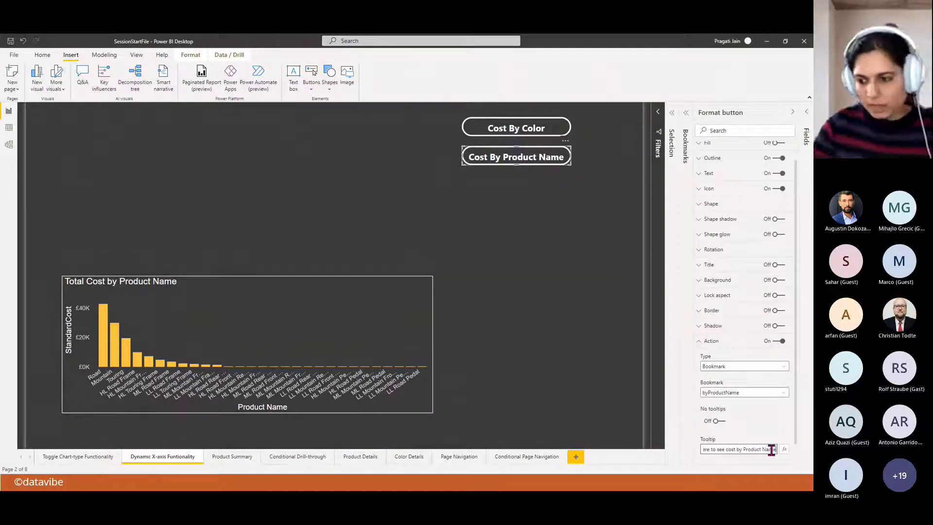
left_click(760, 407)
left_click(700, 343)
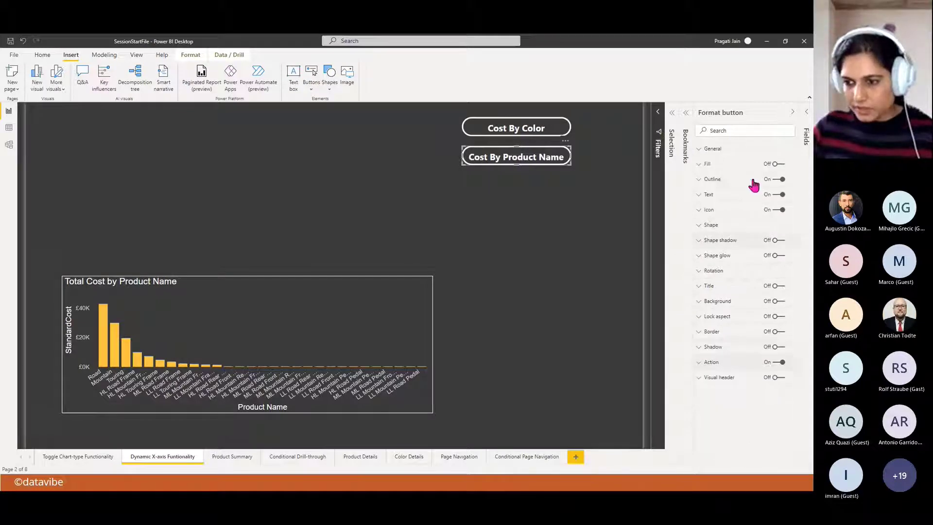
Test the Cost By Color and Cost By Product Name buttons by switching to each chart in turn
left_click(792, 112)
left_click(644, 289)
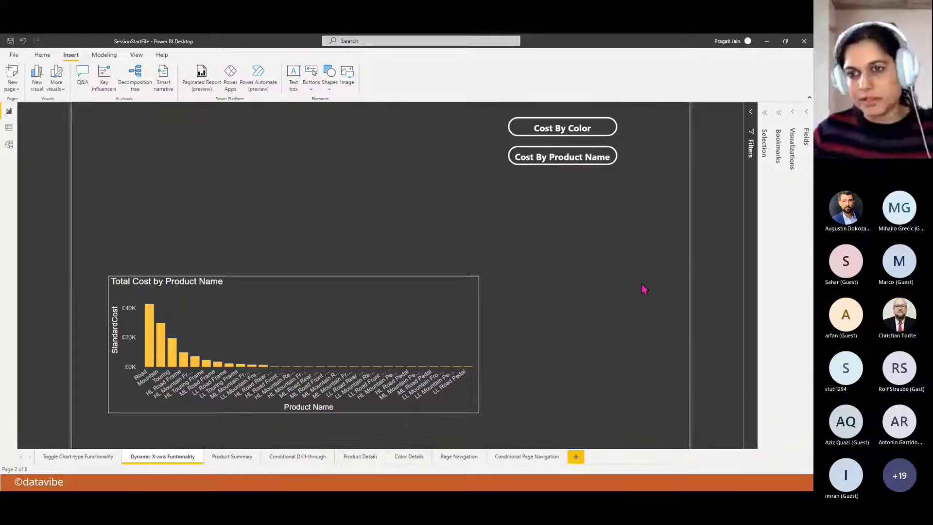
left_click(573, 130, "ctrl")
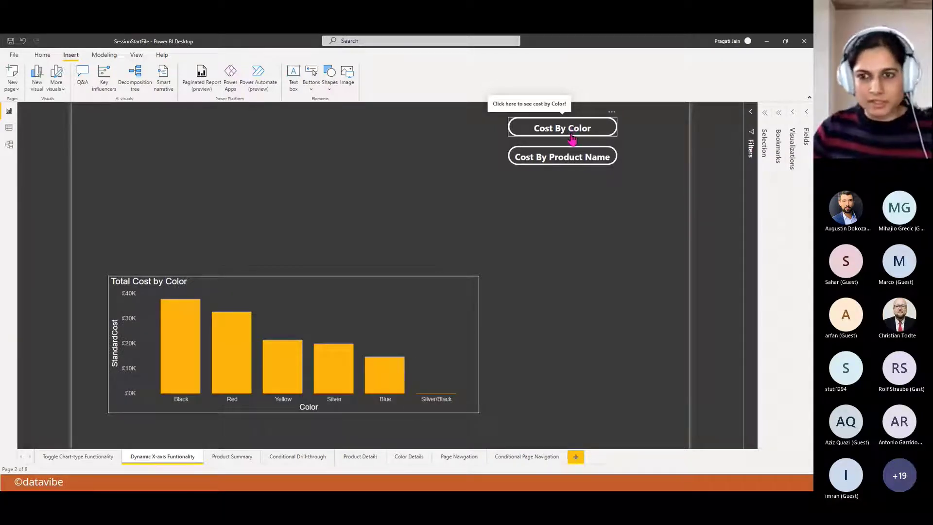
left_click(567, 161, "ctrl")
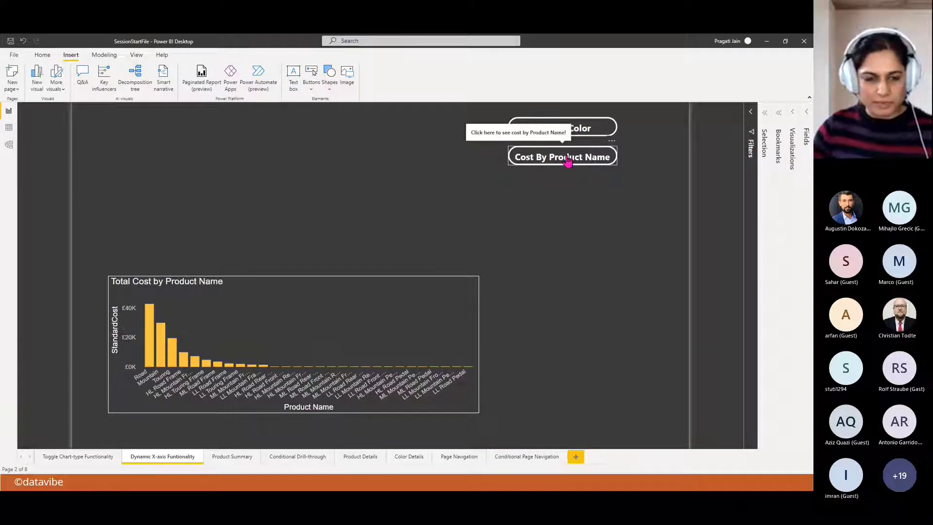
Show the hidden Total Cost by Color chart and move both overlapping charts to the upper part of the report page
left_click(766, 119)
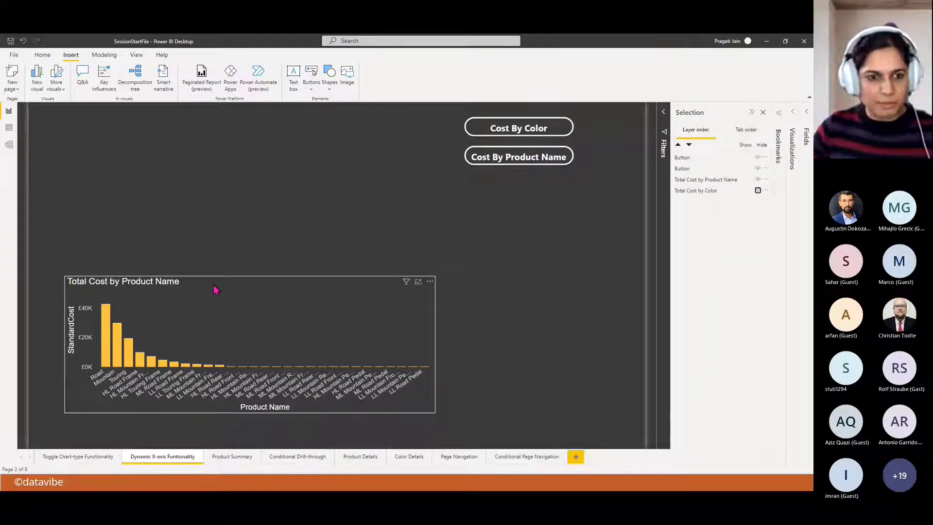
left_click_drag(215, 287, 284, 125)
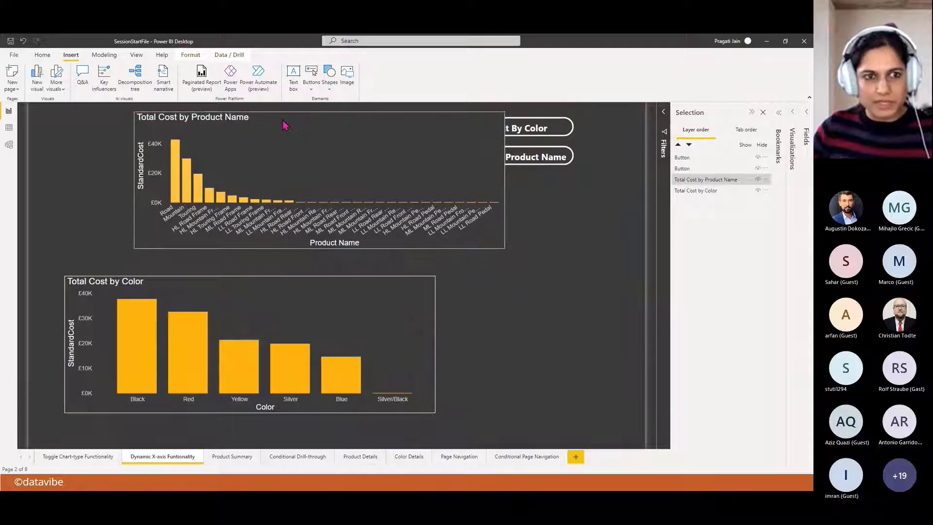
left_click_drag(214, 299, 284, 134)
left_click(578, 315)
Move both buttons beside the charts, placing Cost By Product Name above Cost By Color
left_click_drag(529, 156, 590, 163)
left_click_drag(557, 135, 603, 189)
left_click(560, 248)
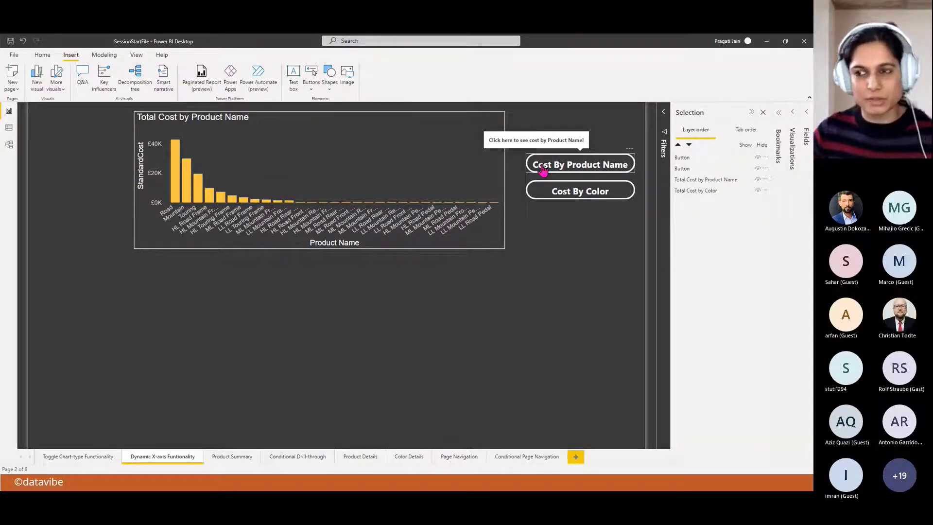
Use the repositioned buttons to switch to the color chart and back to the product name chart
left_click(751, 112)
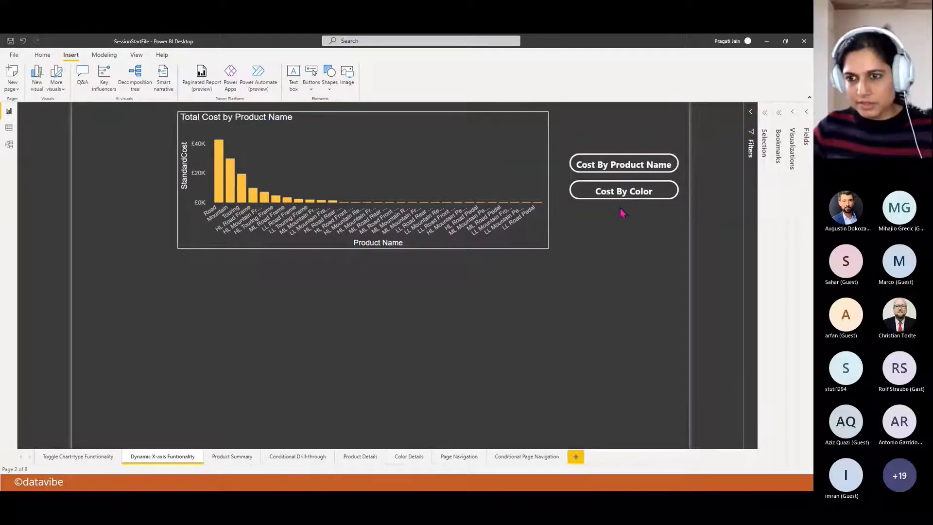
left_click(612, 199, "ctrl")
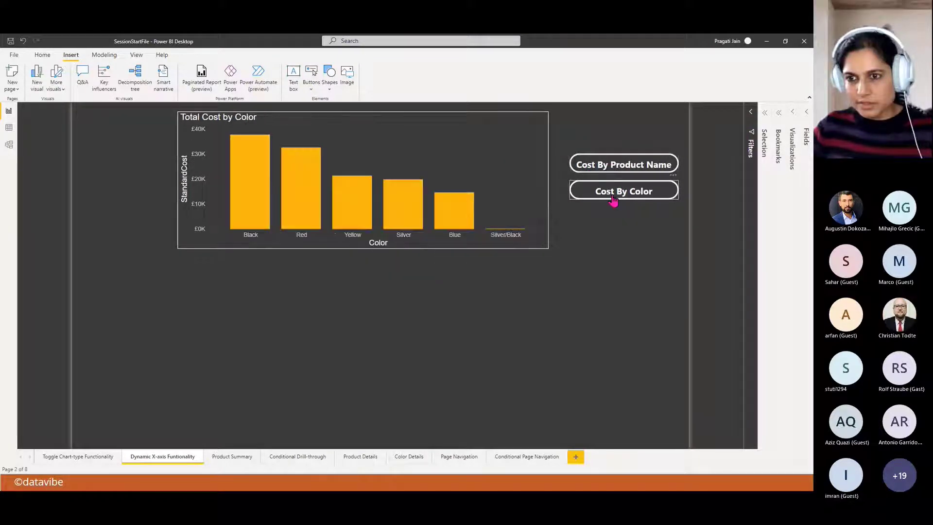
left_click(642, 170, "ctrl")
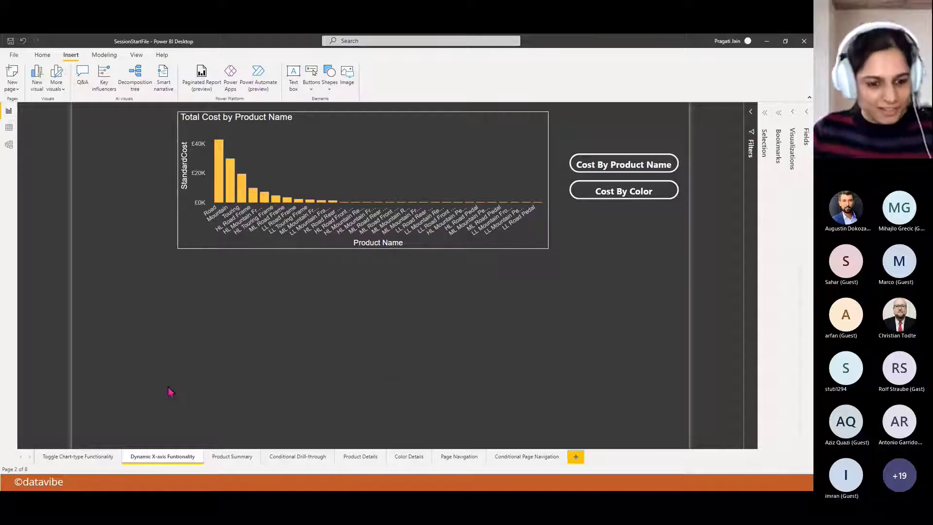
key("alt+Tab")
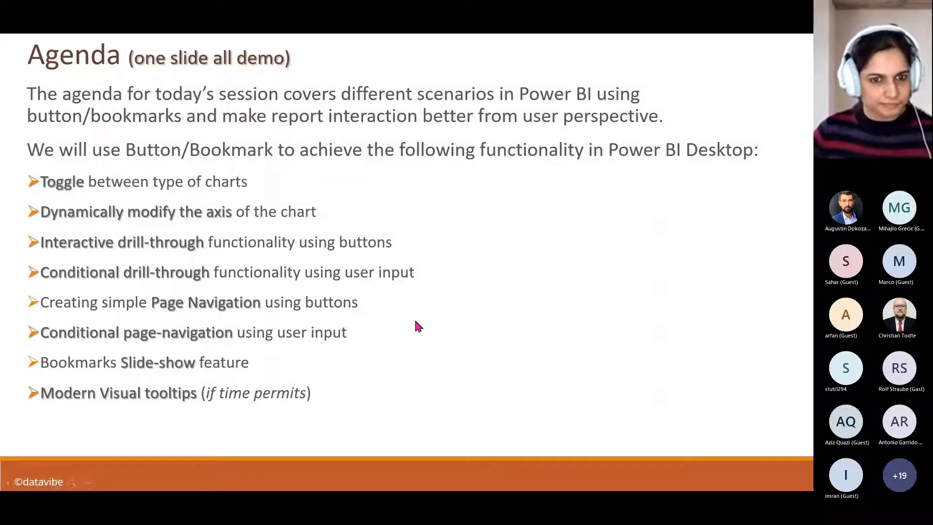
key("alt+Tab")
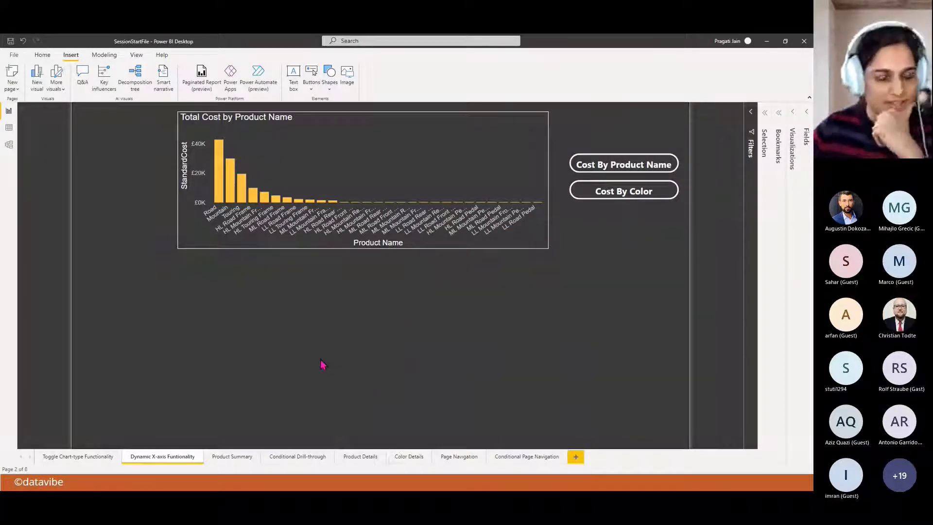
key("alt+Tab")
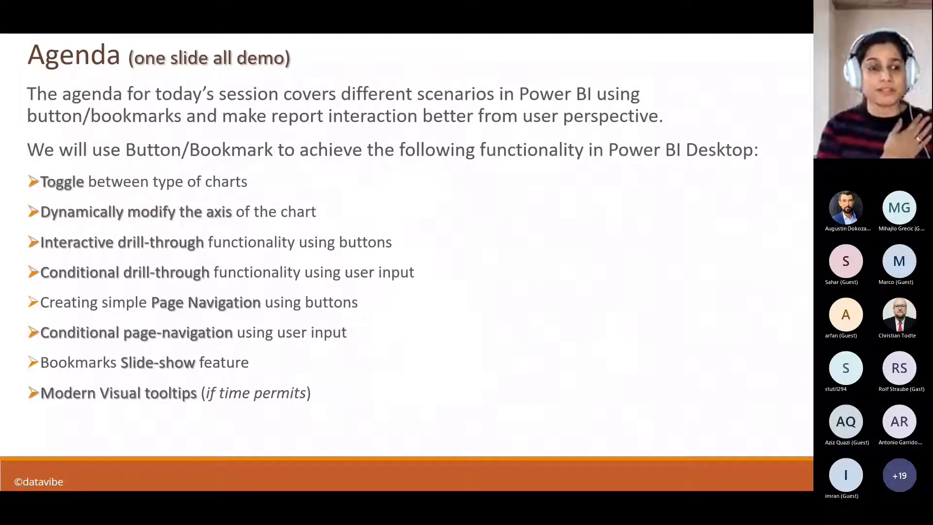
key("alt+Tab")
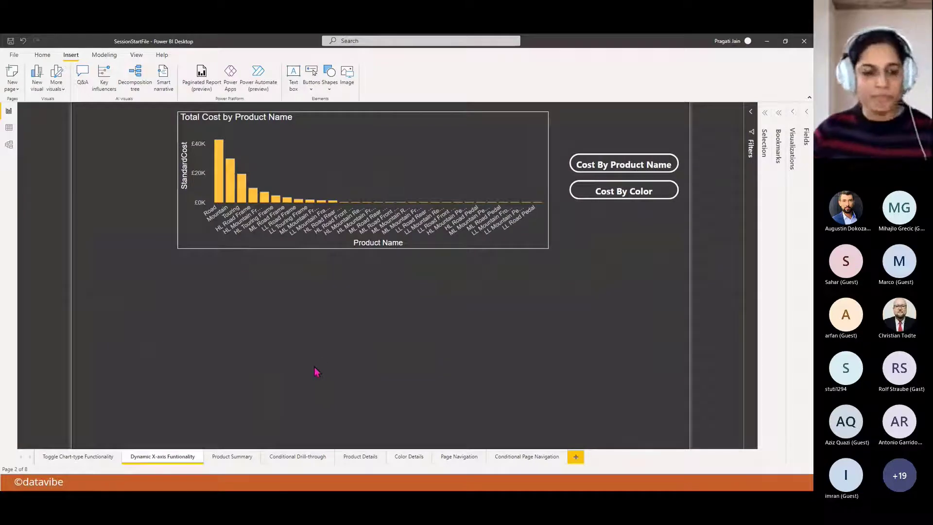
Open the Product Summary page and move the Product Details table slightly to the left on the page
left_click(232, 456)
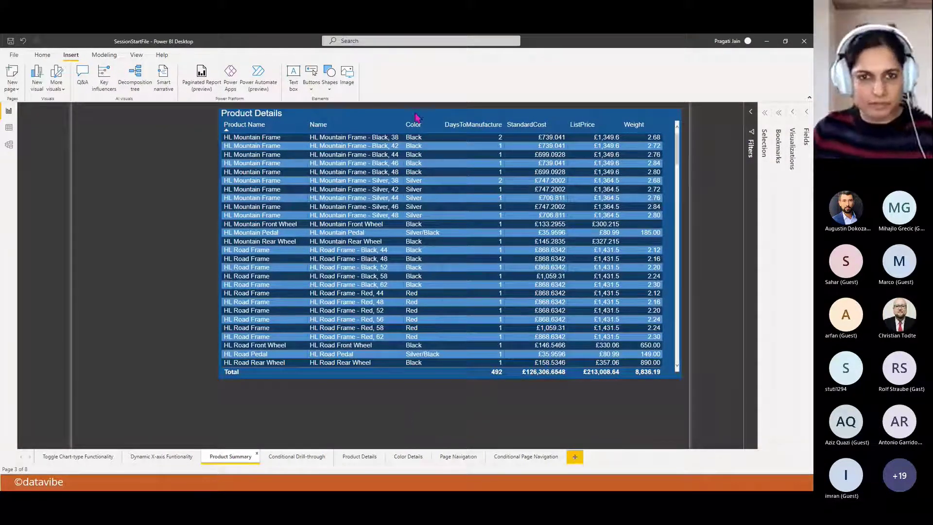
left_click(416, 119)
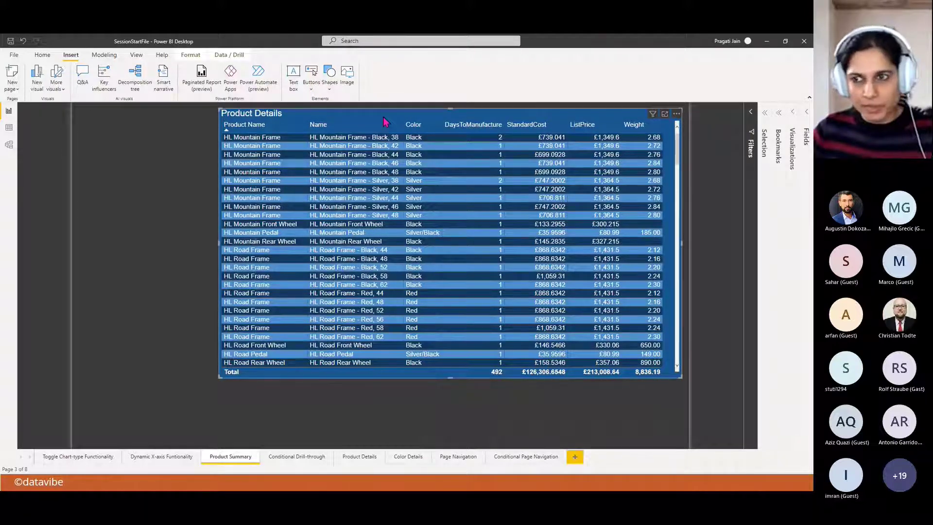
left_click_drag(386, 119, 361, 119)
left_click(477, 424)
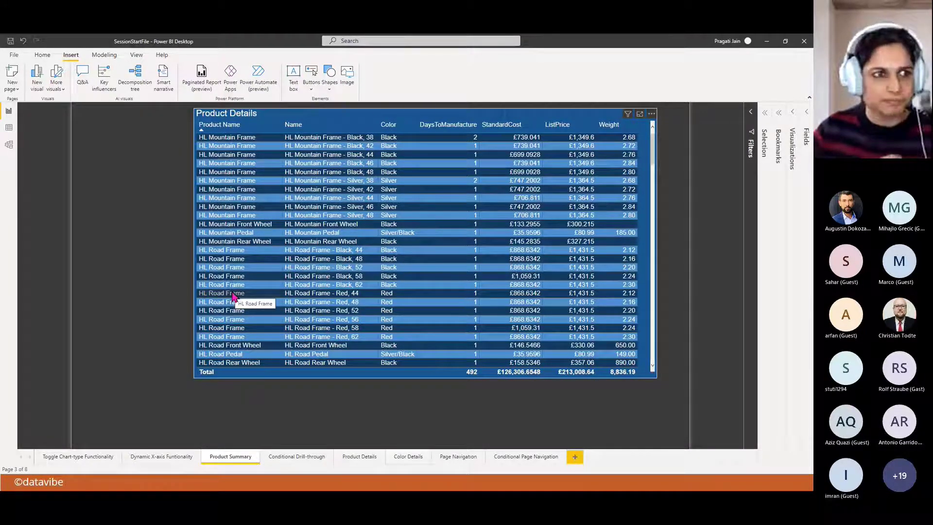
left_click(42, 55)
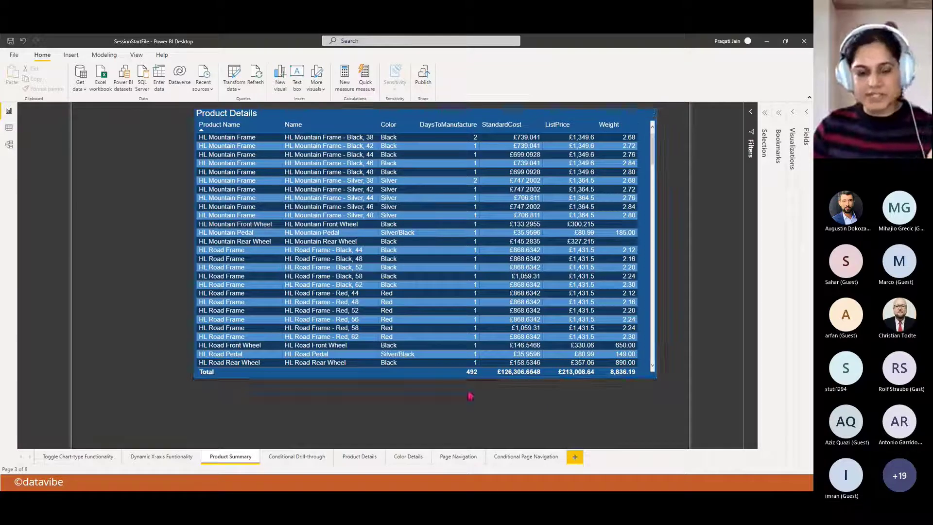
Compare the Product Details page with the Product Summary page and inspect the drill-through field settings of Product Details
left_click(359, 459)
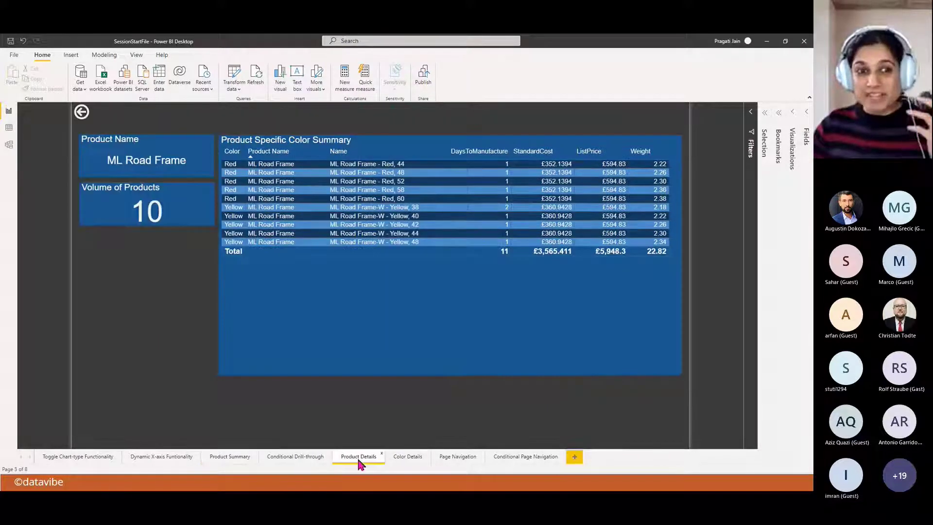
left_click(233, 459)
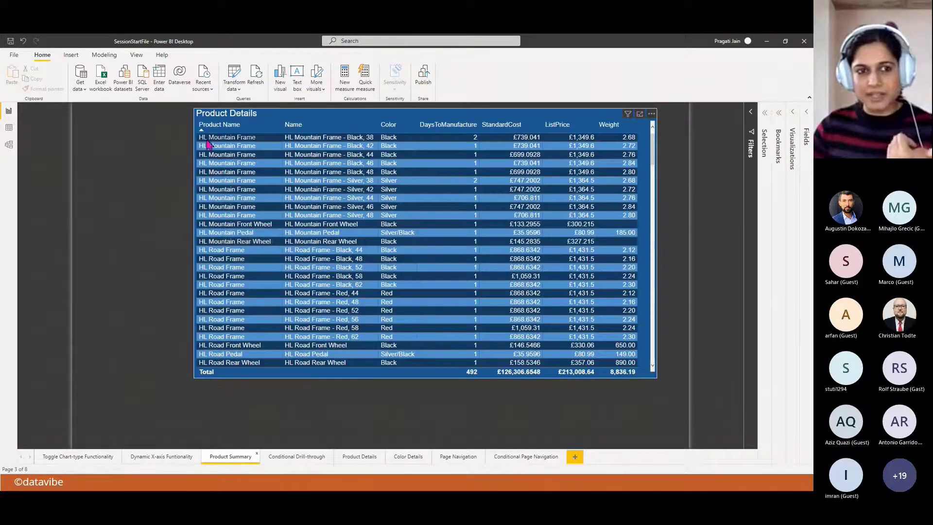
left_click(362, 459)
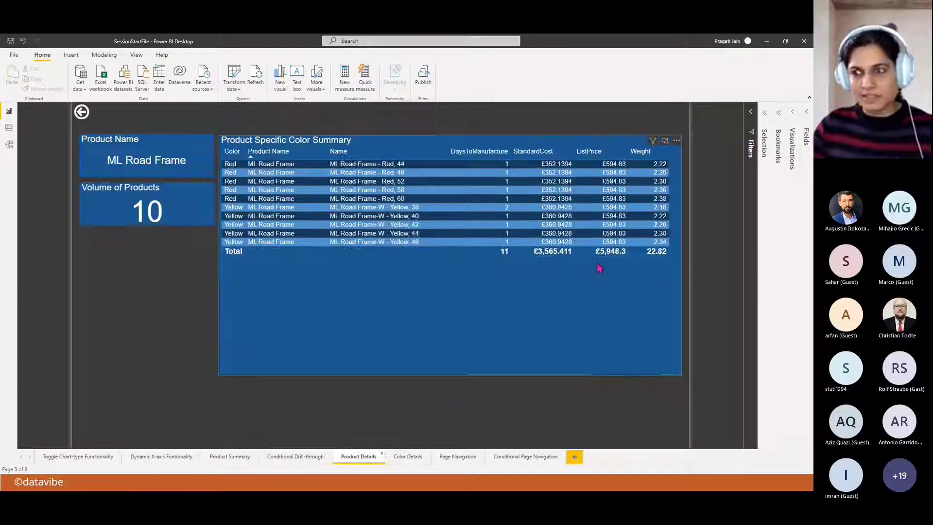
left_click(792, 117)
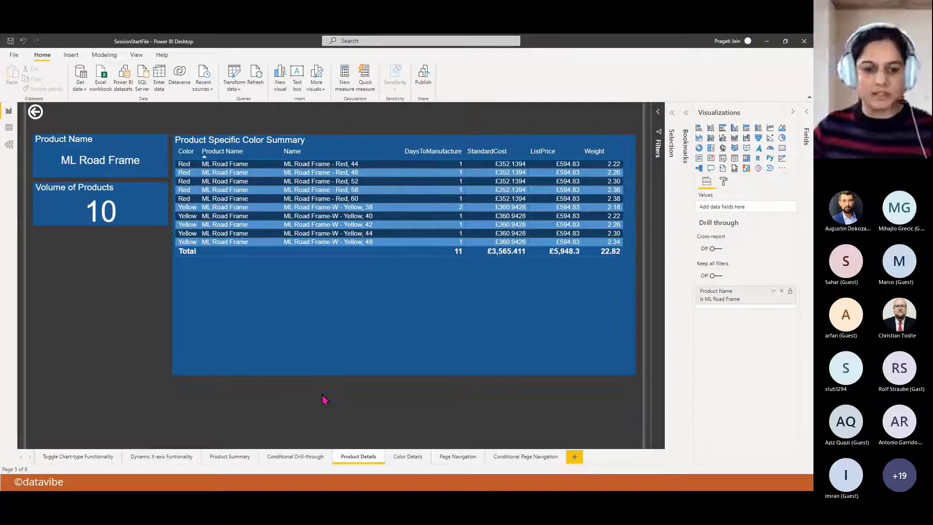
Insert a blank button on the Product Summary page and place it below the Product Details table
left_click(228, 455)
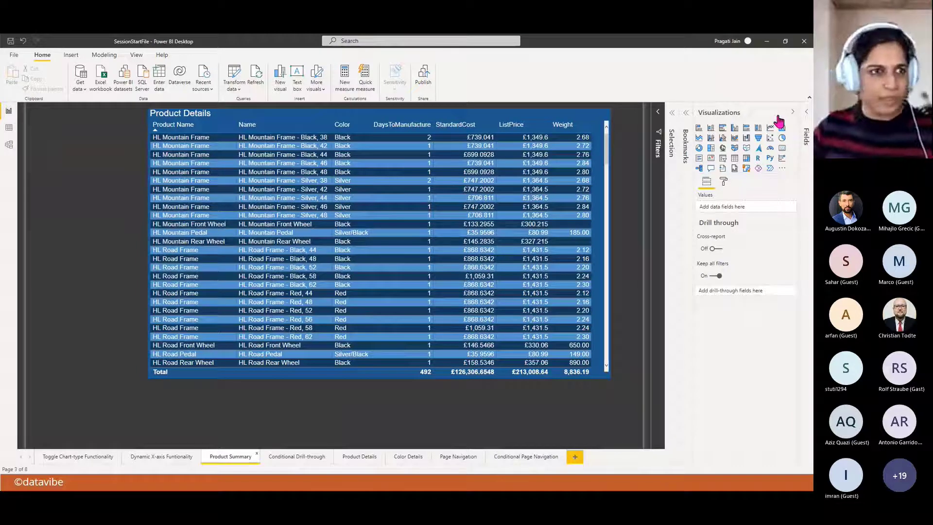
left_click(71, 55)
left_click(311, 81)
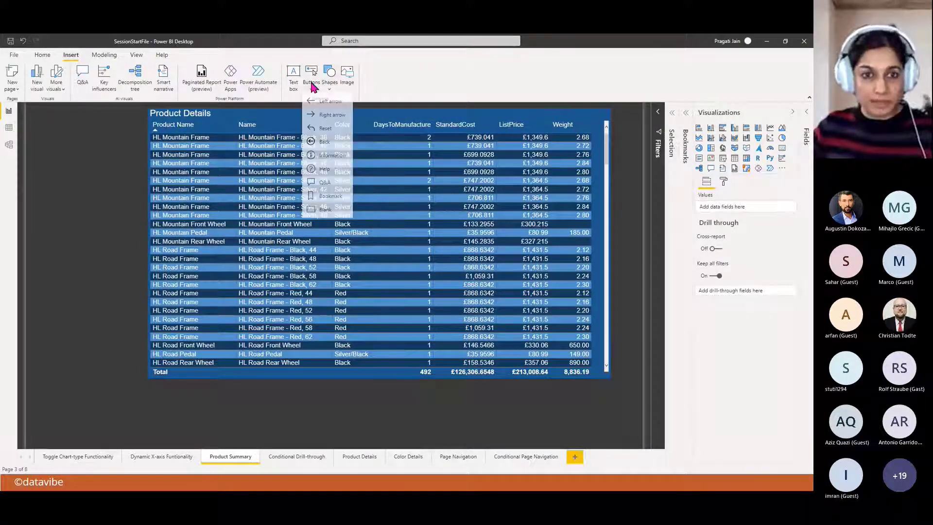
left_click(325, 209)
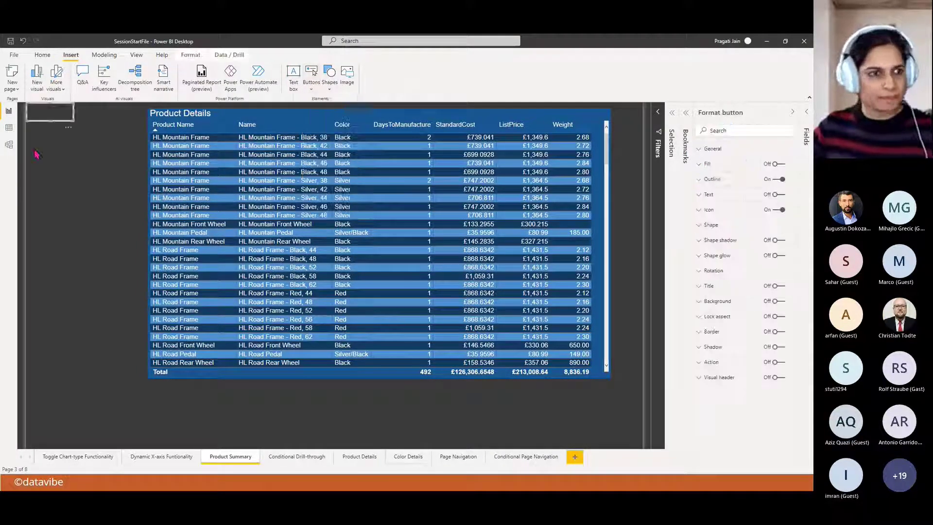
left_click_drag(51, 116, 506, 404)
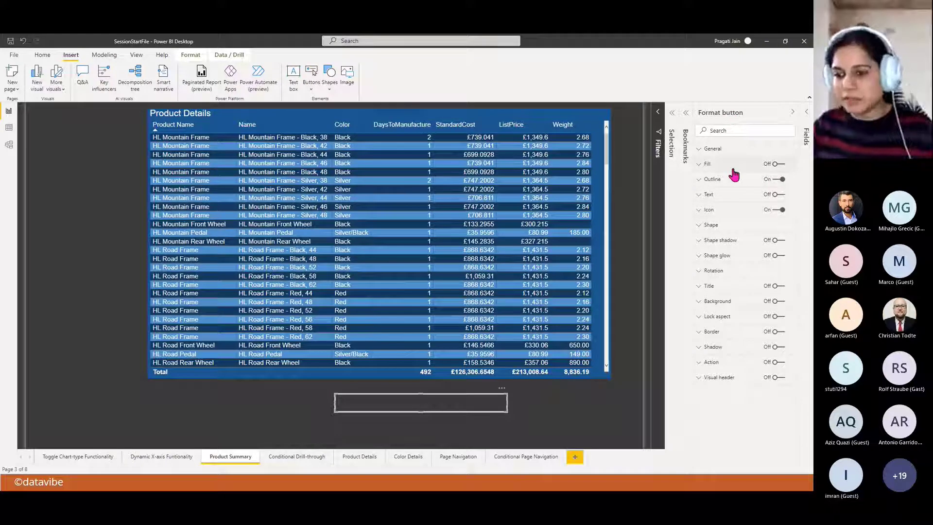
left_click(777, 363)
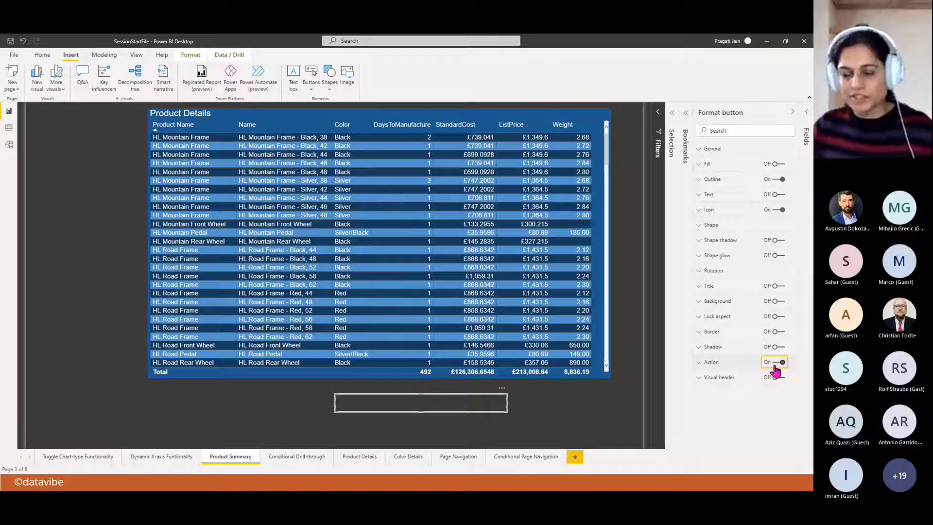
left_click(704, 364)
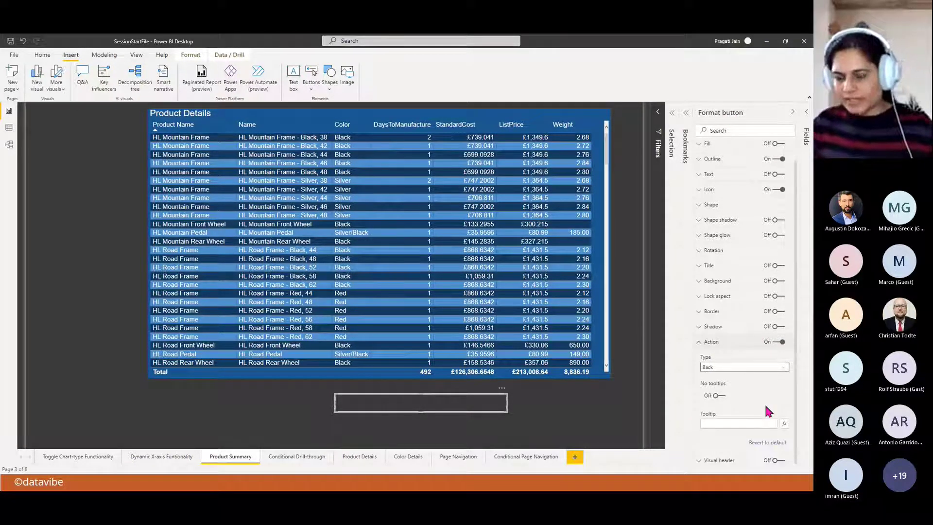
left_click(776, 368)
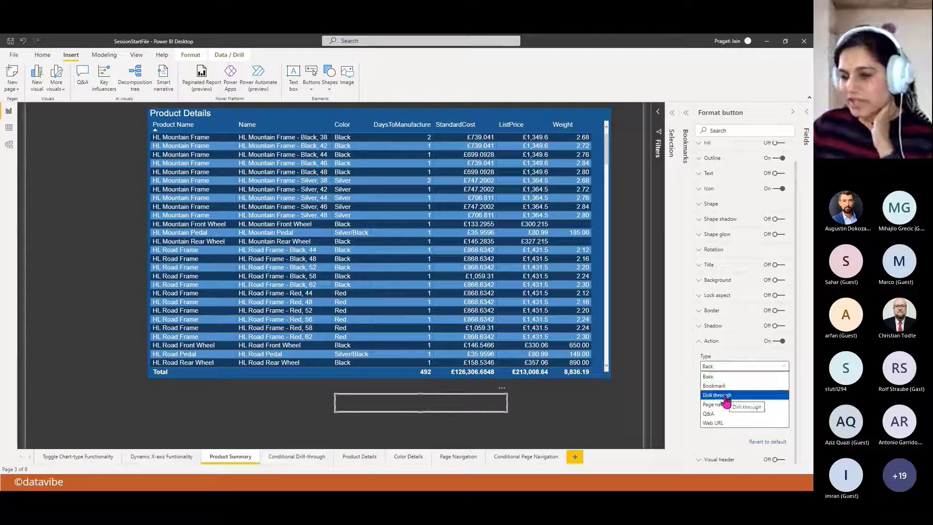
left_click(730, 352)
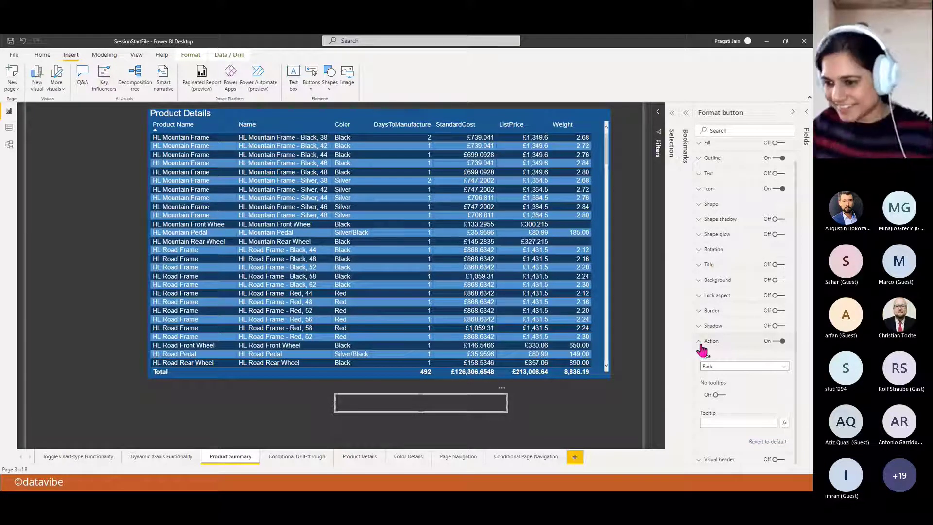
left_click(700, 343)
left_click(776, 362)
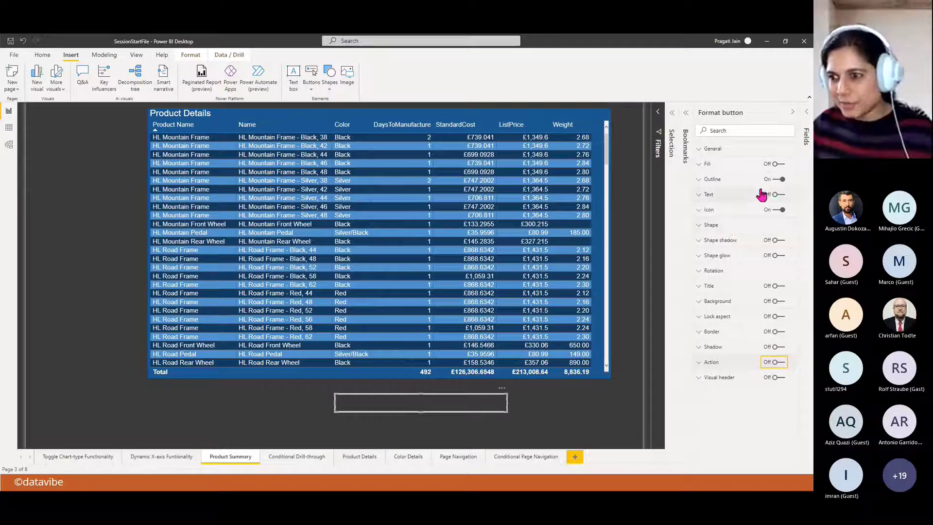
Enable the button's text and set it to "Click here to view Product level details!"
left_click(782, 193)
left_click(779, 197)
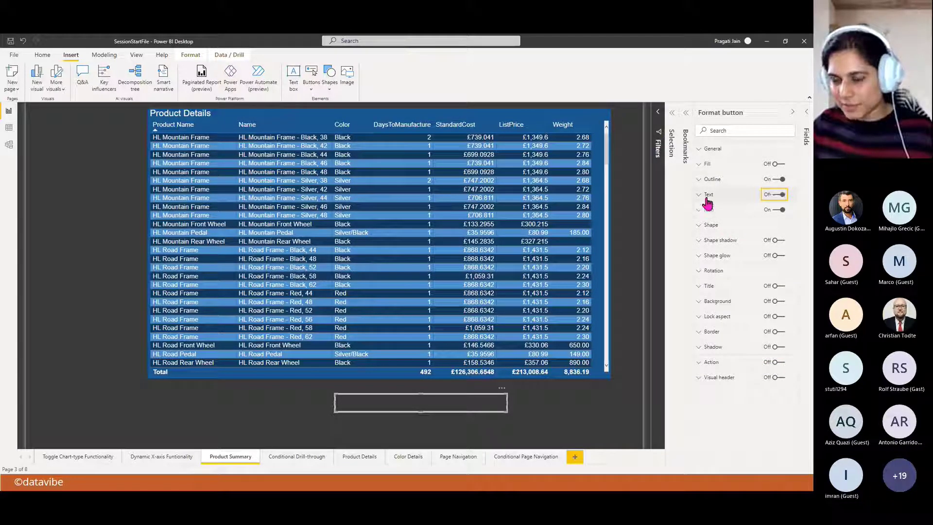
left_click(700, 195)
left_click(722, 234)
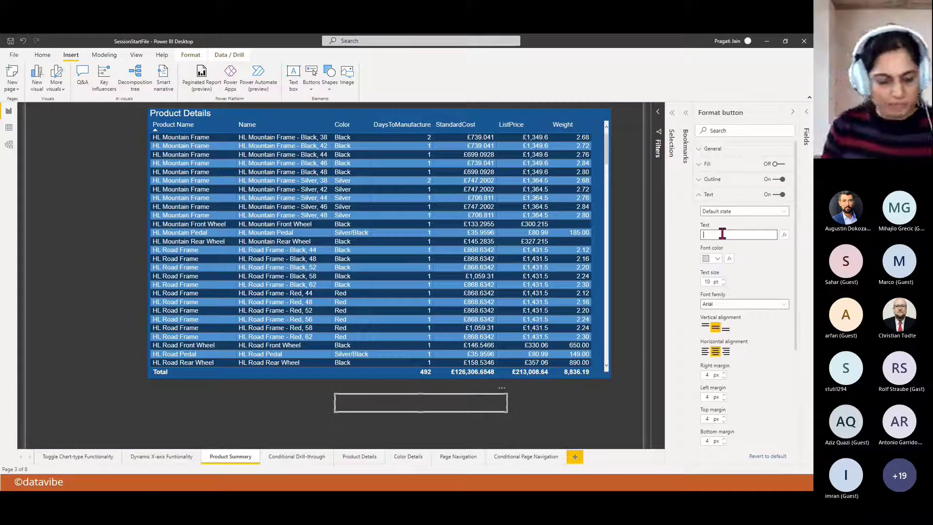
type("Click")
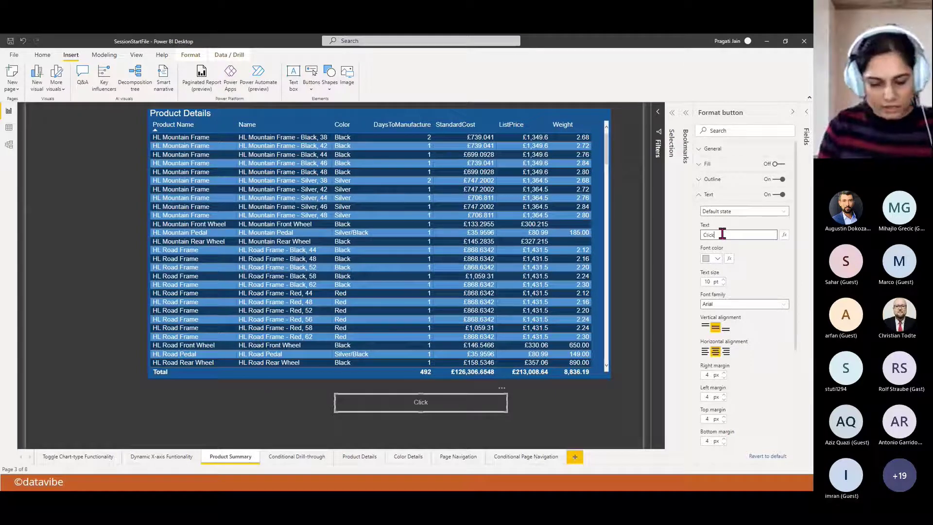
type(" here to v")
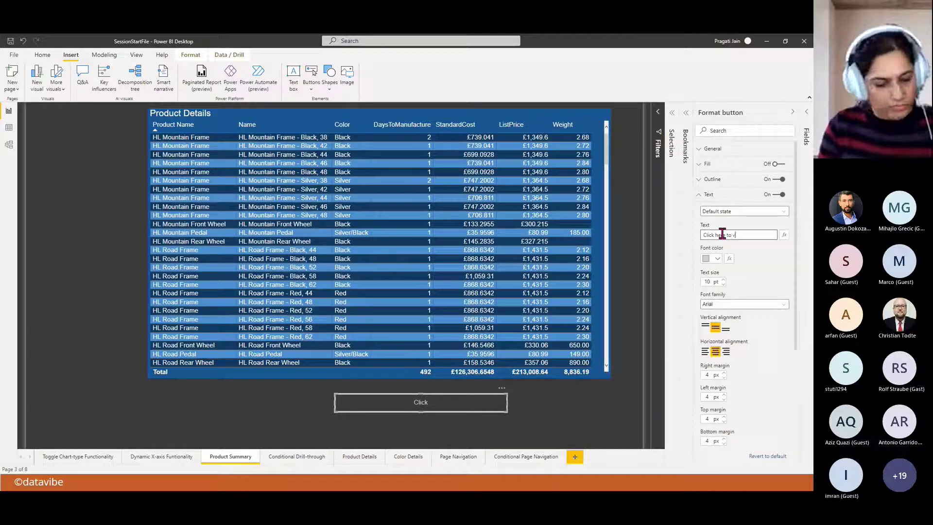
type("iew P")
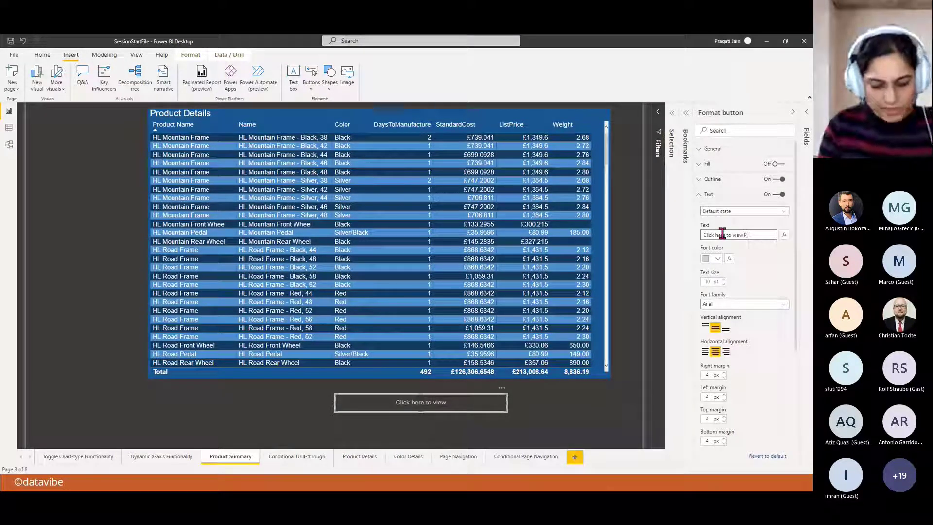
type("roduct level details")
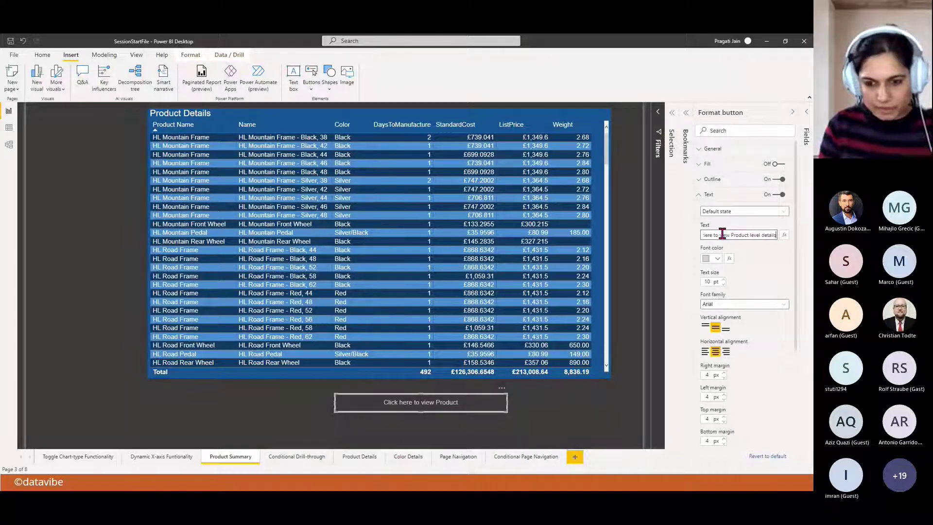
type("!")
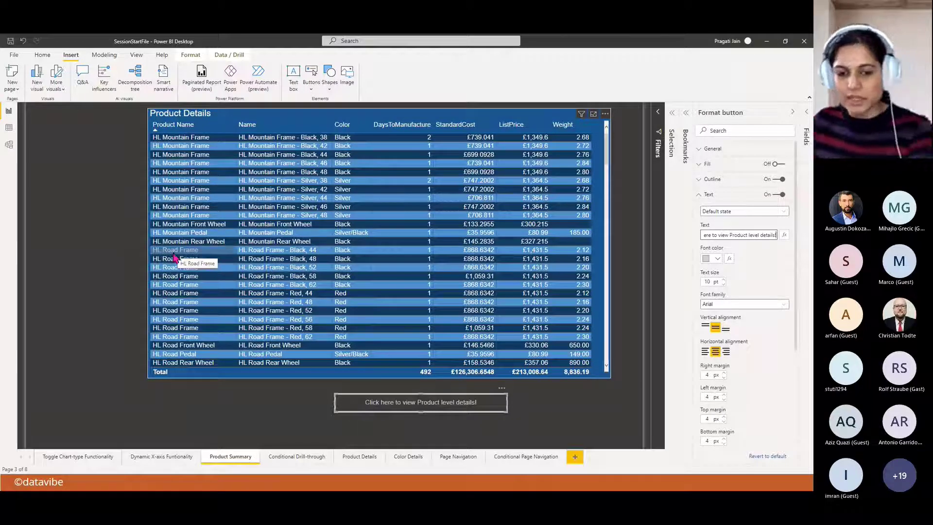
Format the button text in white with the Segoe UI Bold font and increase its size slightly
left_click(718, 258)
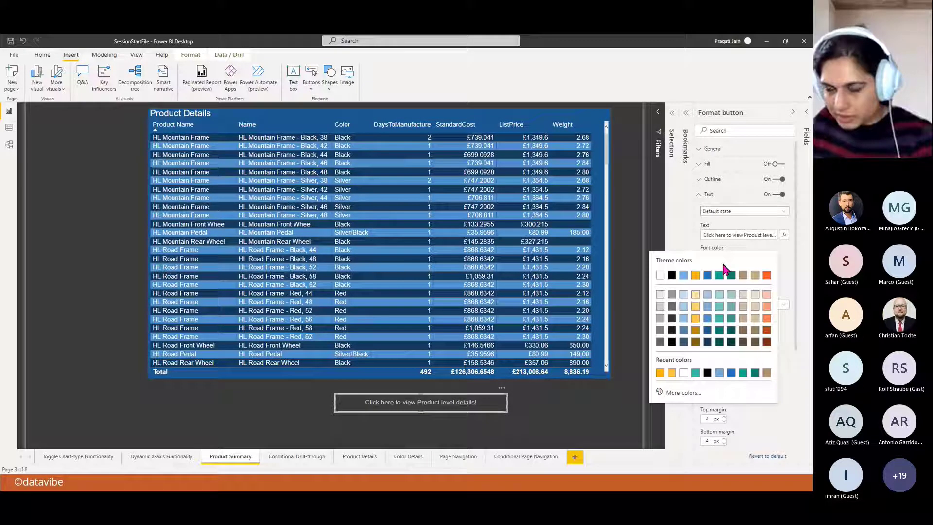
left_click(659, 275)
left_click(775, 305)
scroll(738, 370, "down", 5)
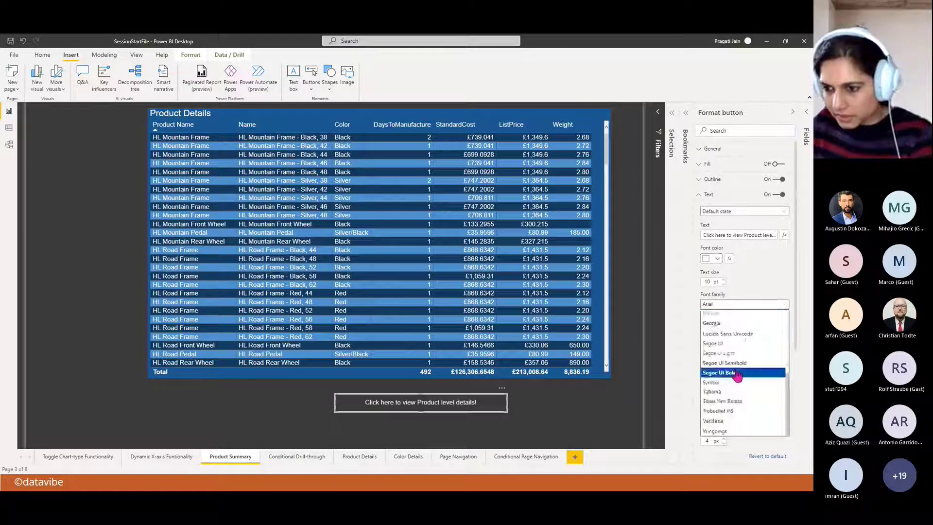
left_click(733, 372)
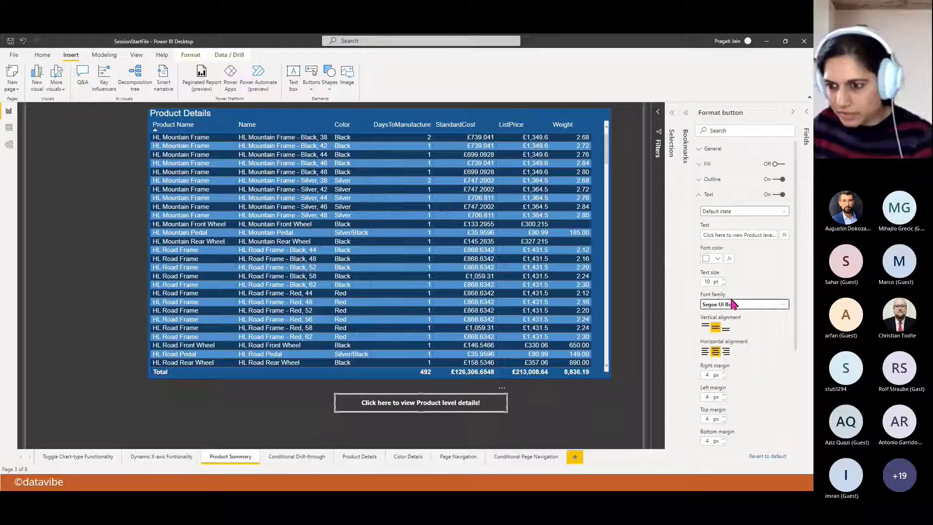
left_click(723, 279)
left_click(723, 279)
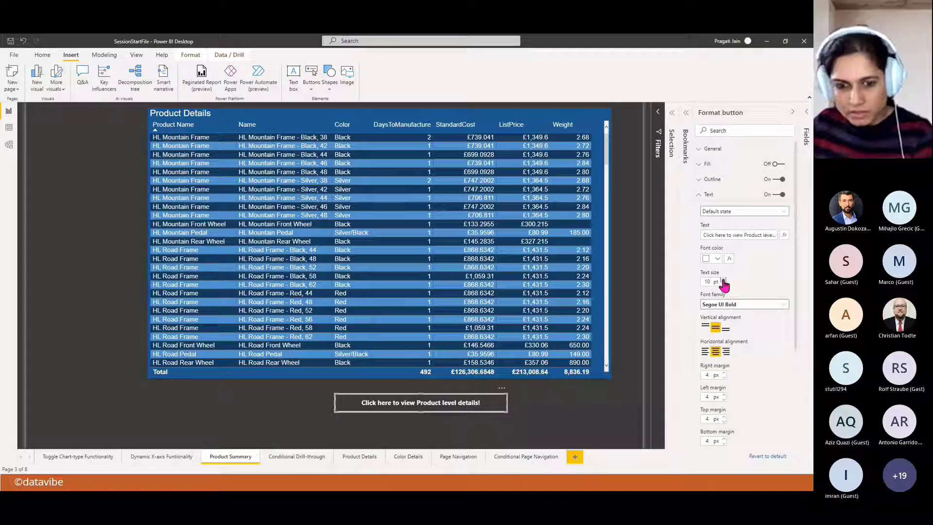
left_click(699, 196)
Set the button's default-state outline color to white
left_click(700, 179)
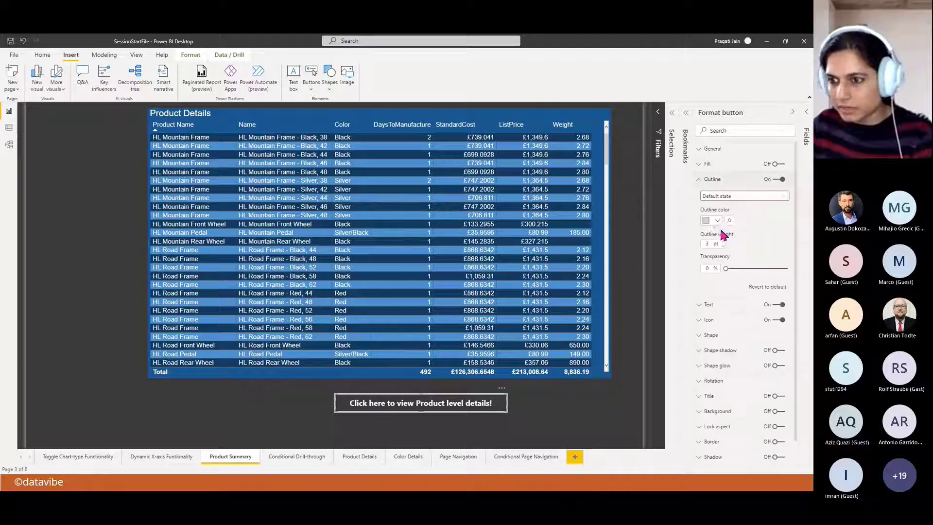
left_click(713, 220)
left_click(662, 241)
left_click(705, 180)
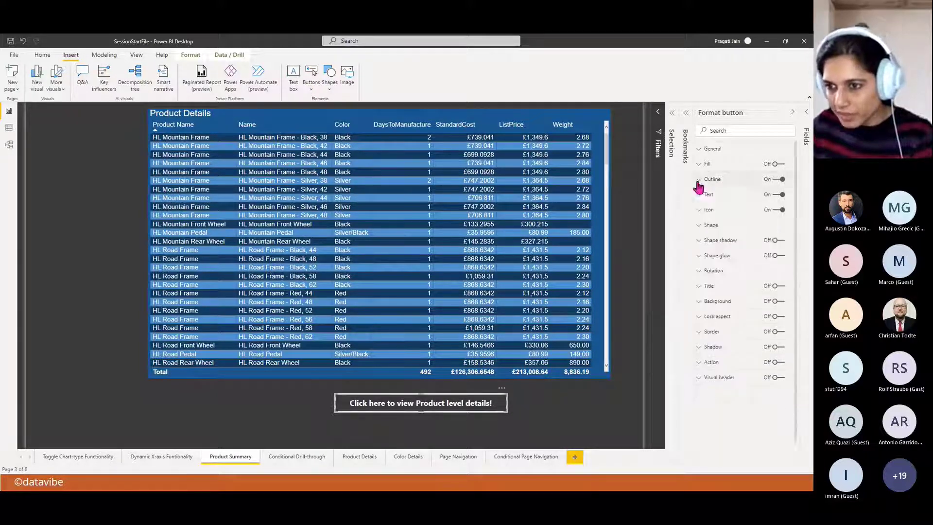
Change the button's shape to Chevron arrow and move it beneath the right end of the Product Details table
left_click(709, 225)
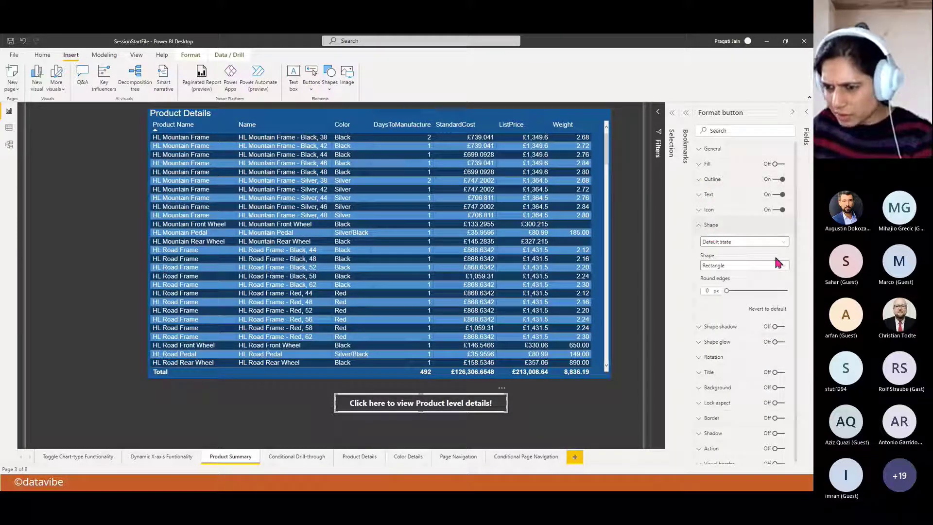
left_click(783, 266)
left_click(744, 284)
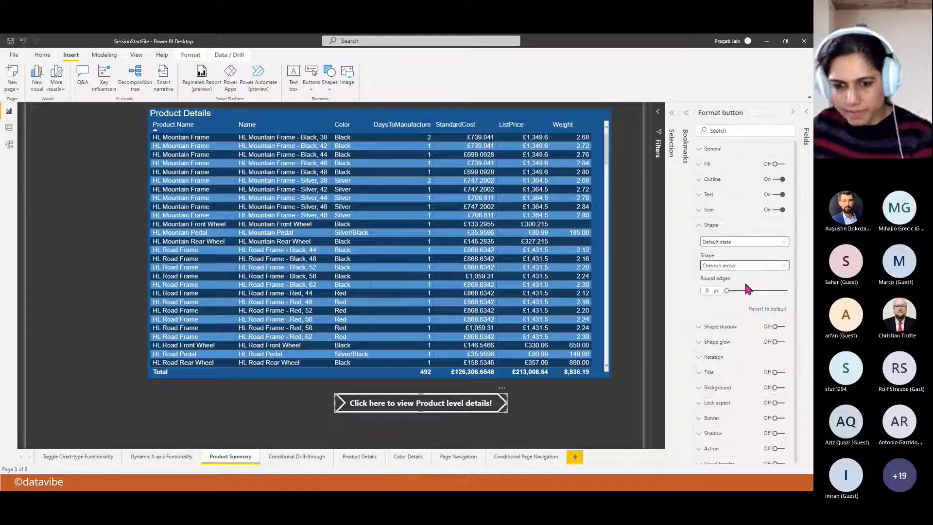
left_click(576, 410)
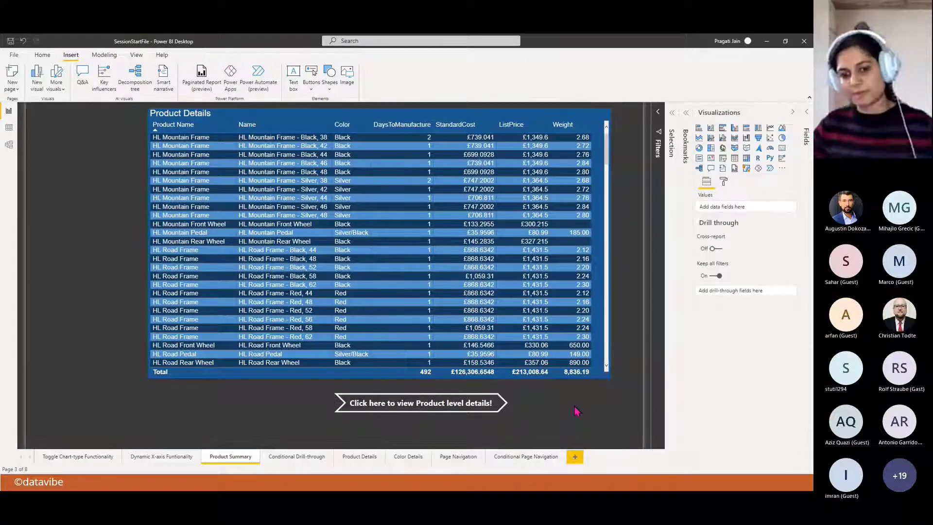
left_click(449, 412)
left_click_drag(449, 412, 553, 408)
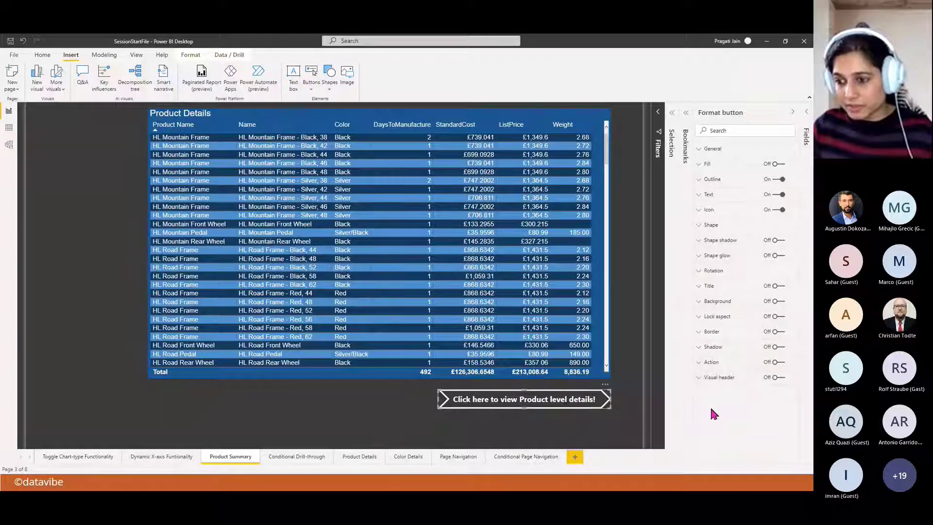
Enable the button's action and set its type to Drill through
left_click(779, 362)
left_click(711, 364)
scroll(759, 412, "down", 1)
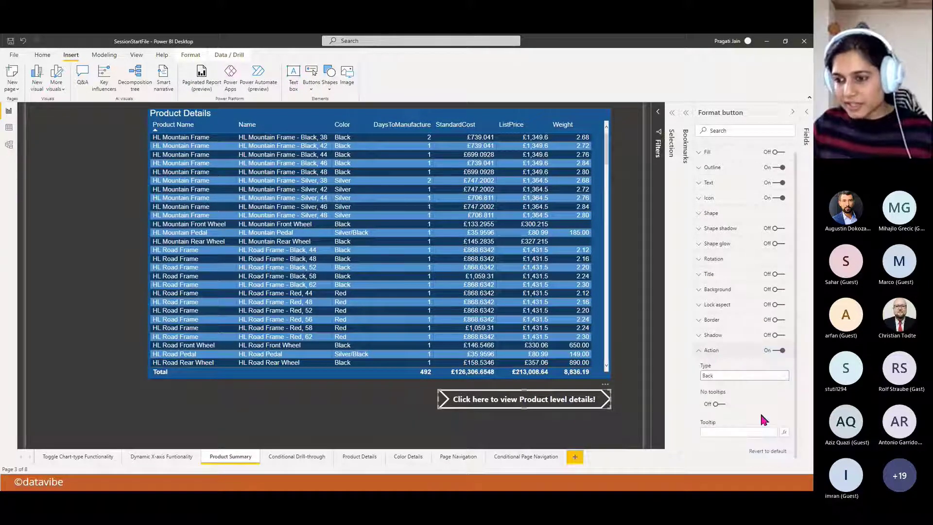
left_click(783, 367)
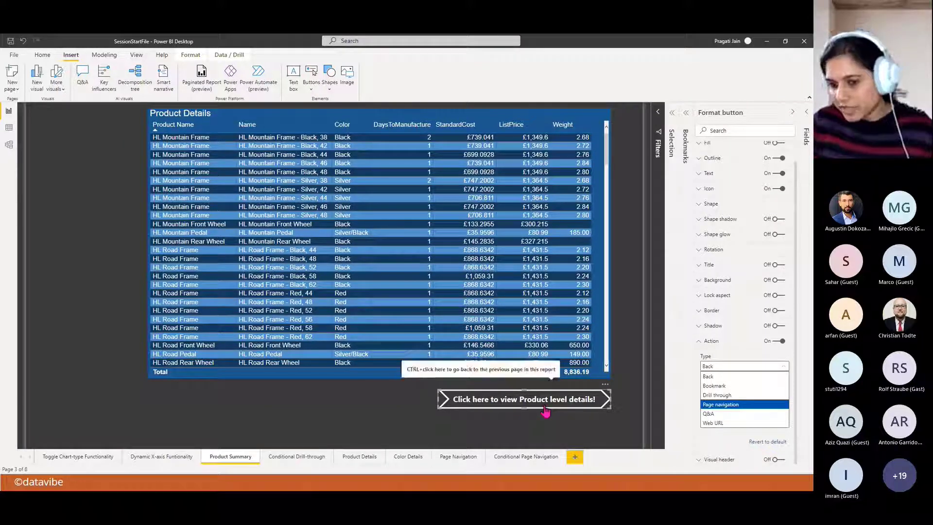
left_click(729, 395)
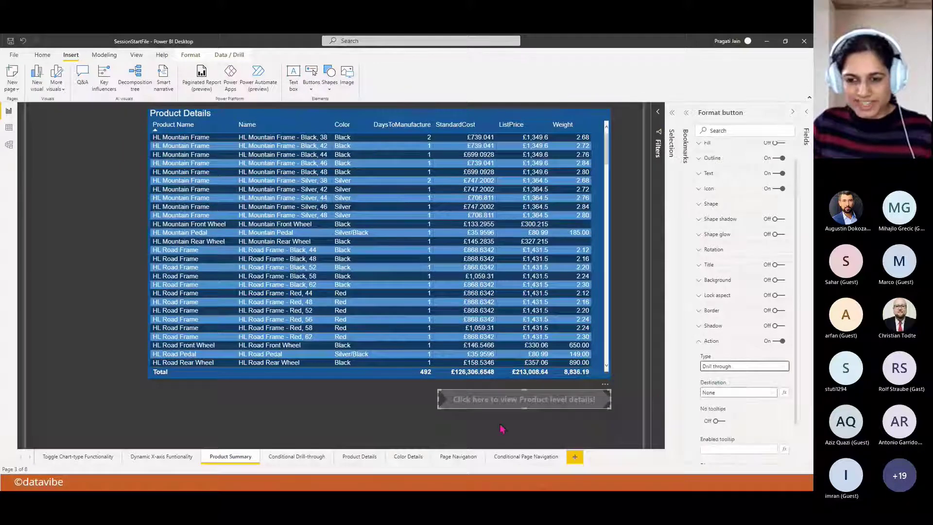
left_click(544, 422)
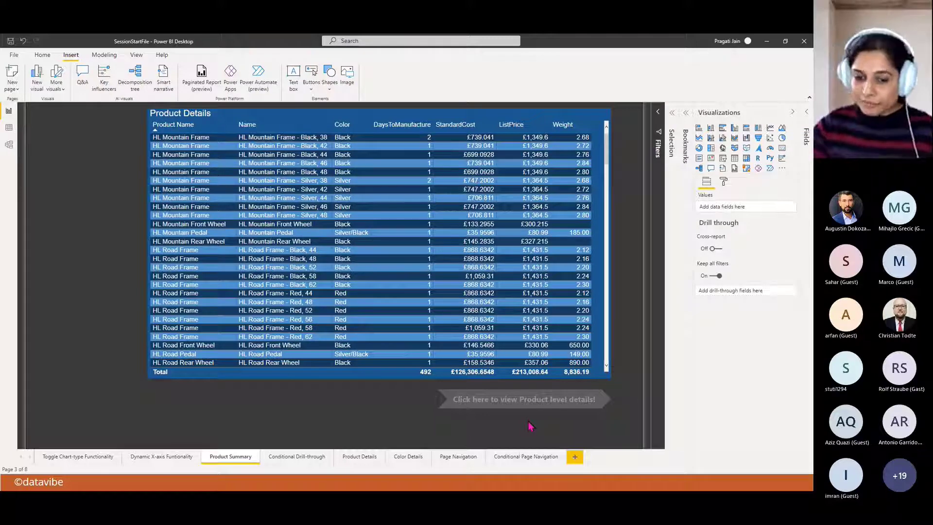
Check the Product Details page, return to Product Summary, and select and deselect an HL Mountain Frame row in the Product Details table
left_click(348, 458)
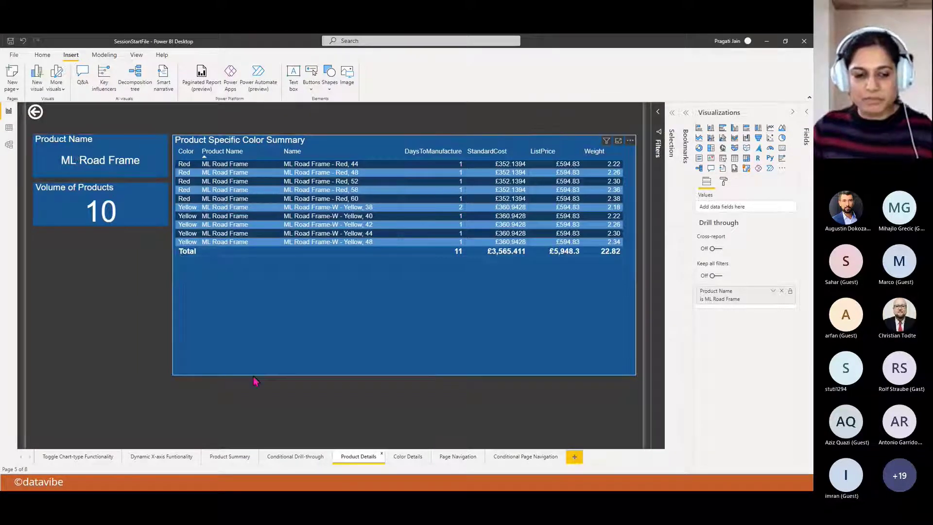
left_click(231, 458)
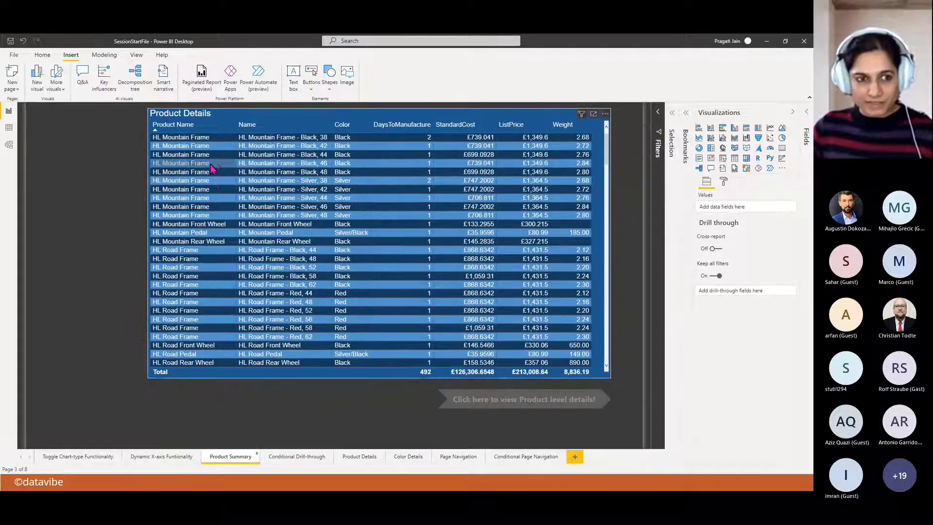
left_click(524, 410)
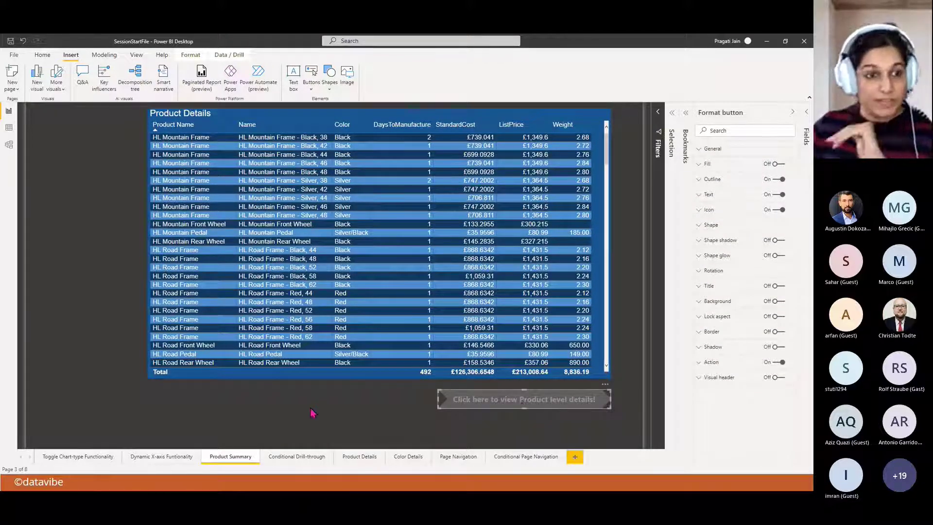
left_click(192, 168)
left_click(186, 155)
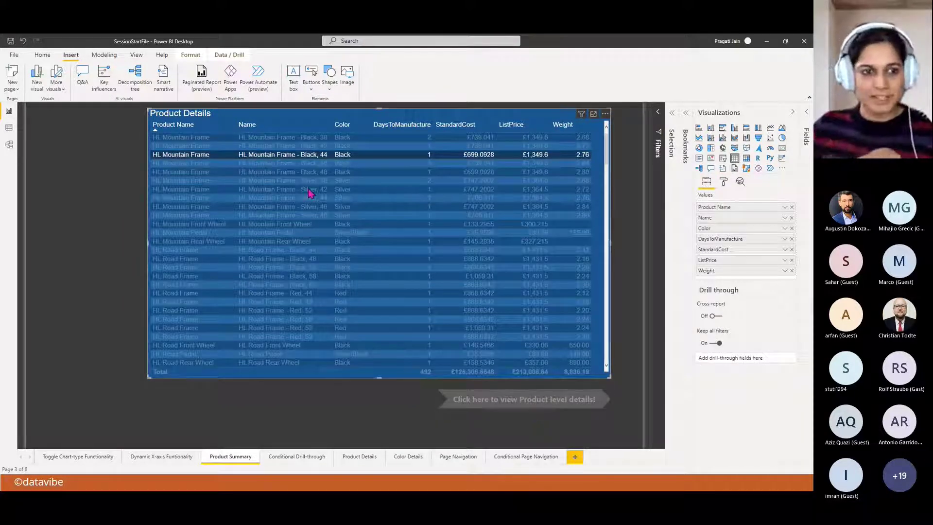
left_click(199, 156)
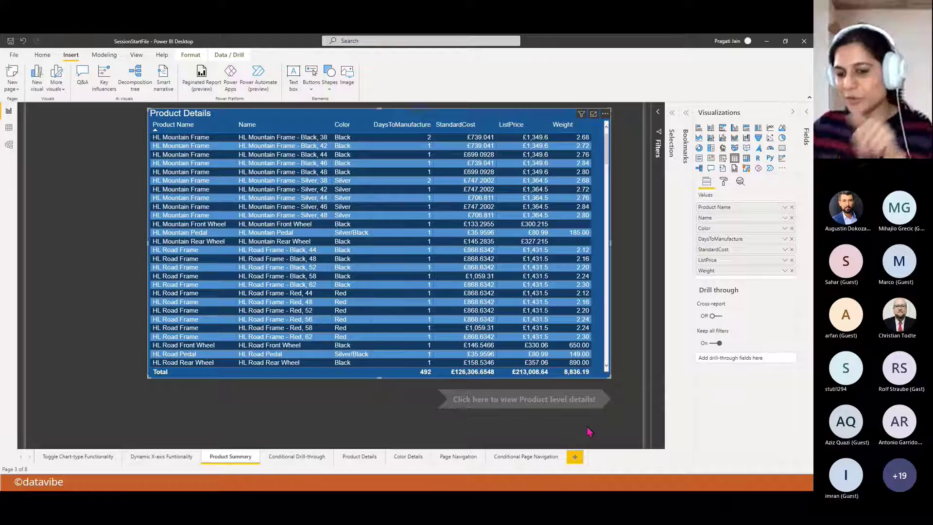
Set the button's drill-through destination to Product Details and switch on its No tooltips option
left_click(552, 409)
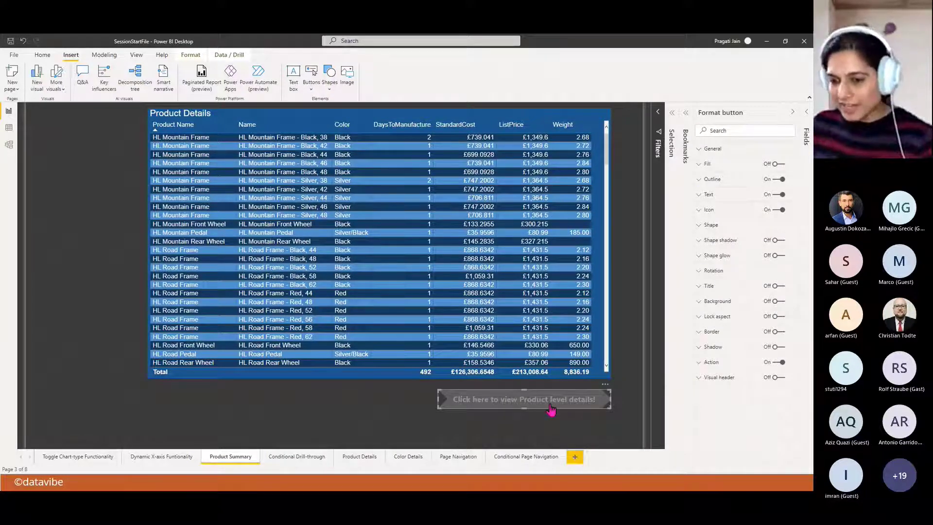
left_click(711, 363)
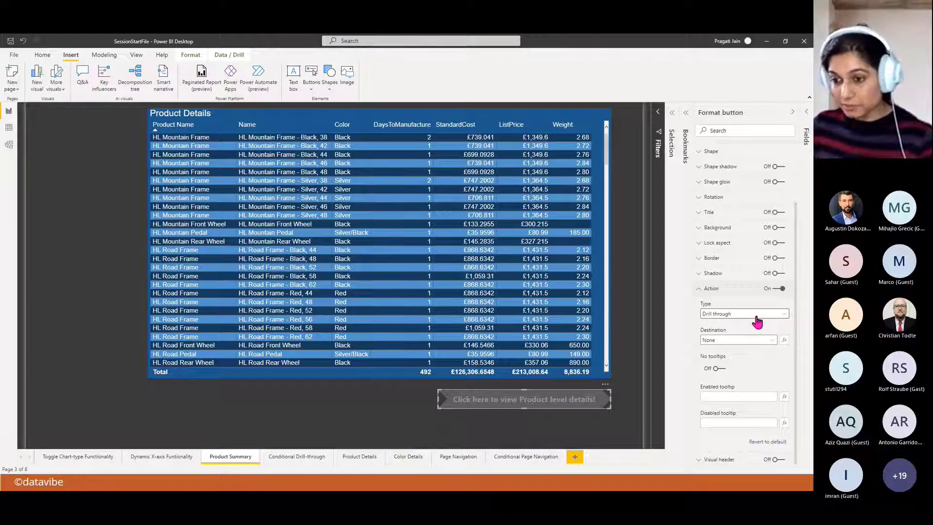
left_click(772, 345)
left_click(747, 357)
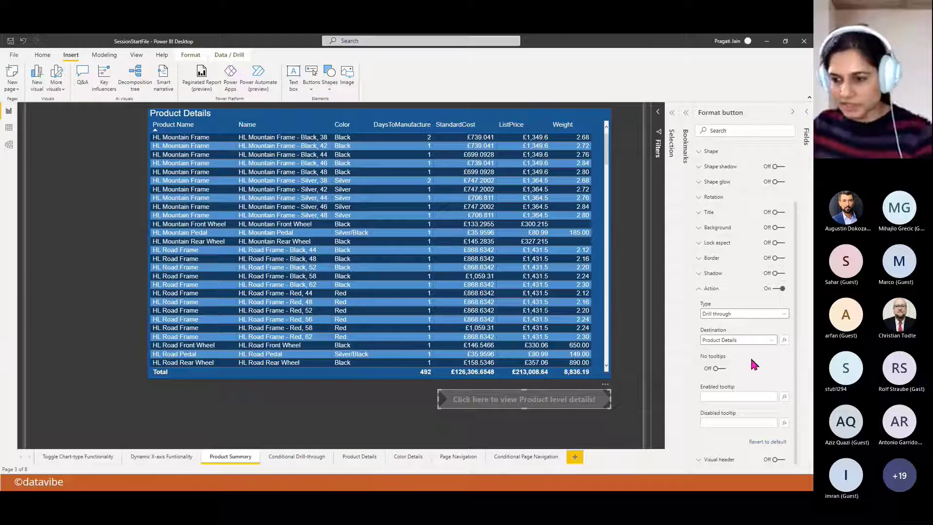
left_click(716, 368)
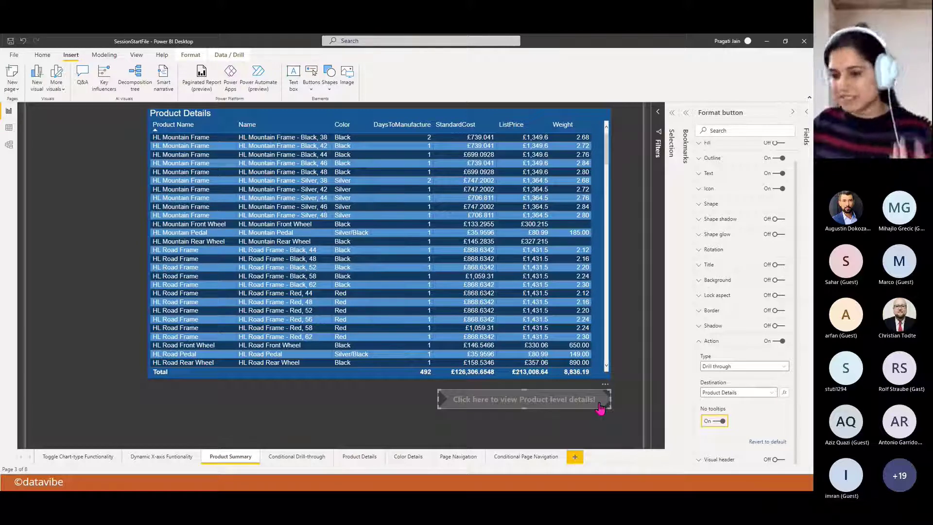
left_click(702, 343)
left_click(377, 406)
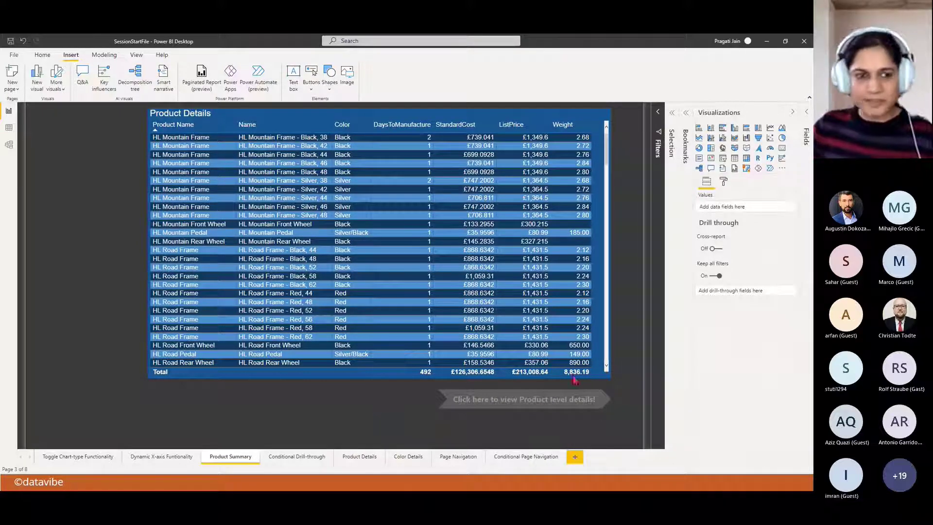
Test the button by drilling through from the "HL Mountain Frame - Black, 46" row and go back to Product Summary
left_click(183, 165)
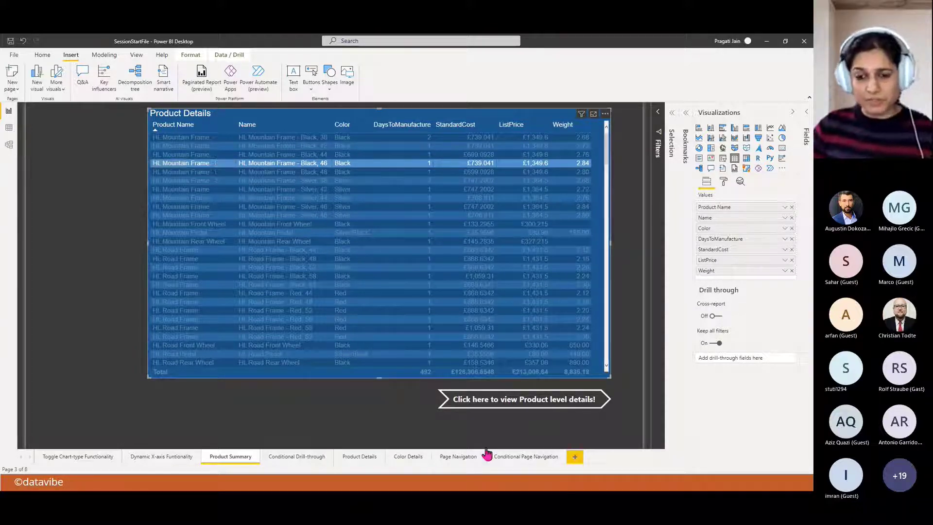
left_click(508, 403, "ctrl")
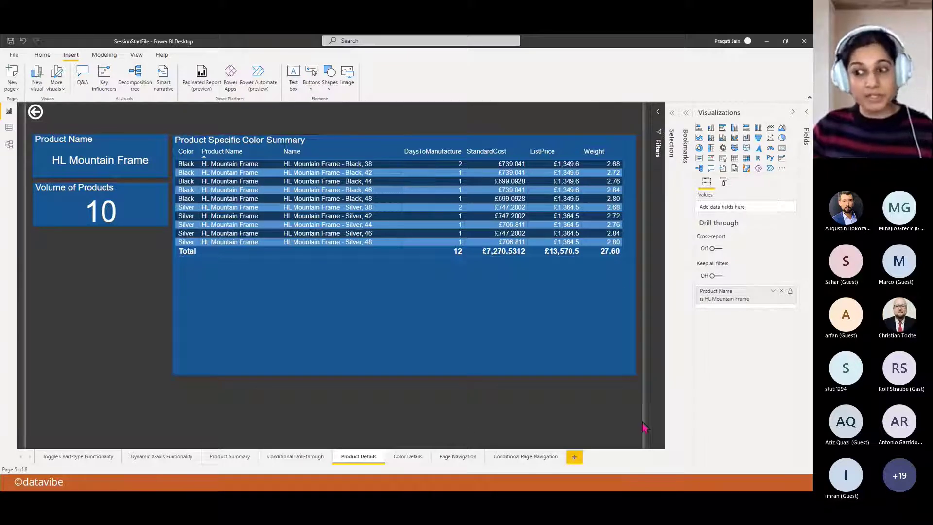
left_click(34, 114, "ctrl")
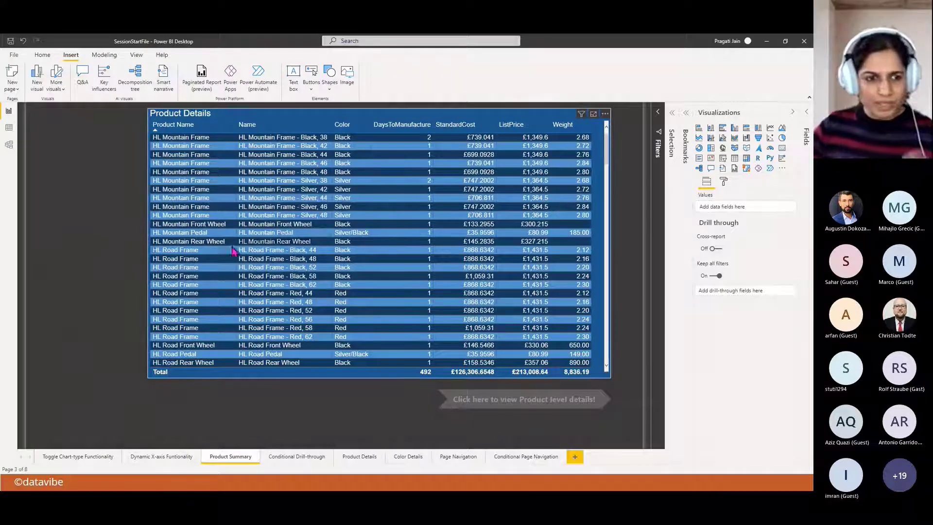
Drill through to Product Details from the "LL Mountain Frame - Silver, 40" row using the button
scroll(293, 291, "down", 10)
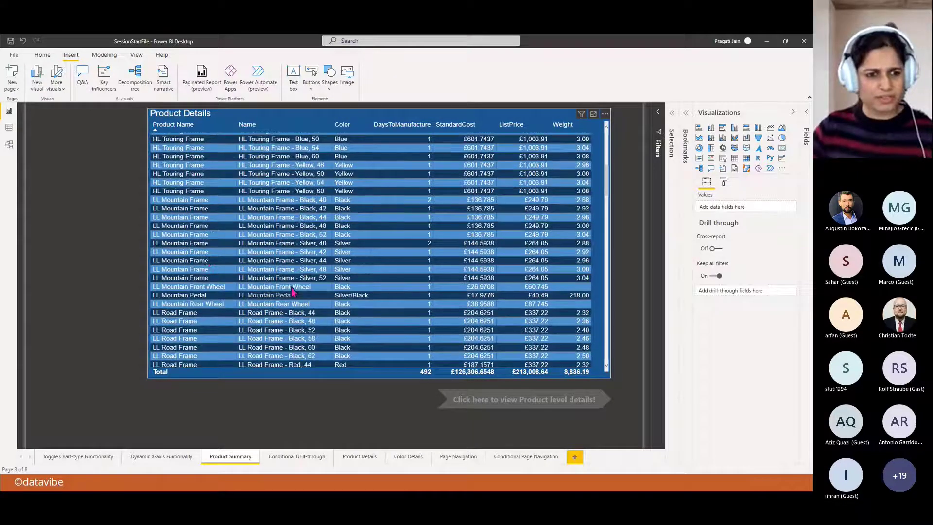
left_click(183, 244)
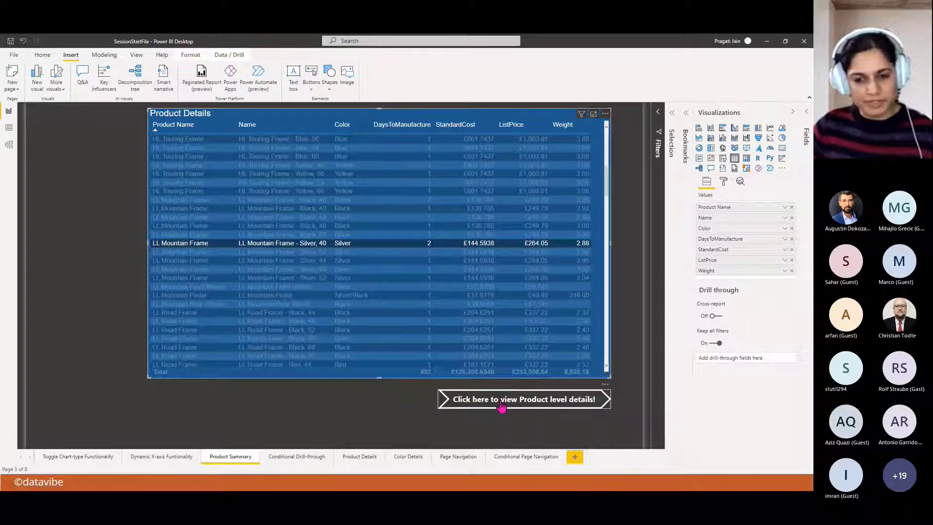
left_click(500, 406, "ctrl")
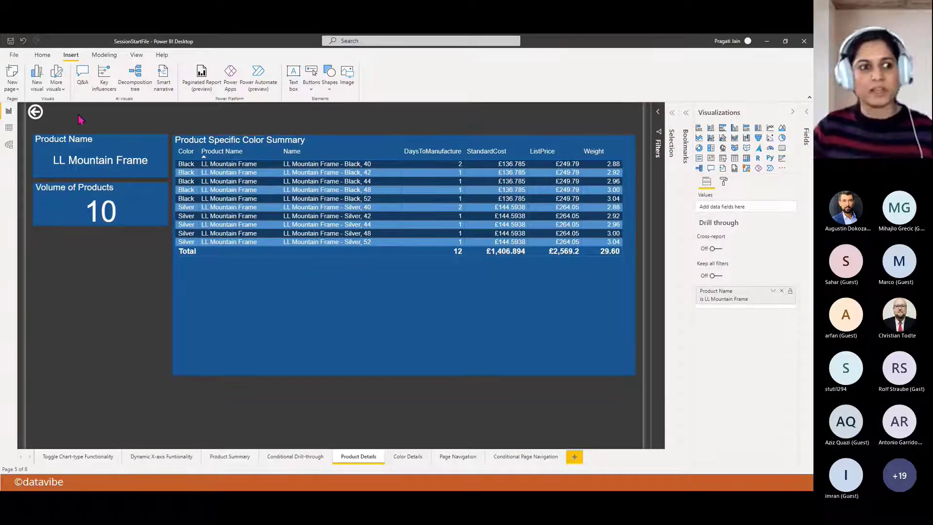
Go back to Product Summary and open the empty Conditional Drill-through page
left_click(37, 113, "ctrl")
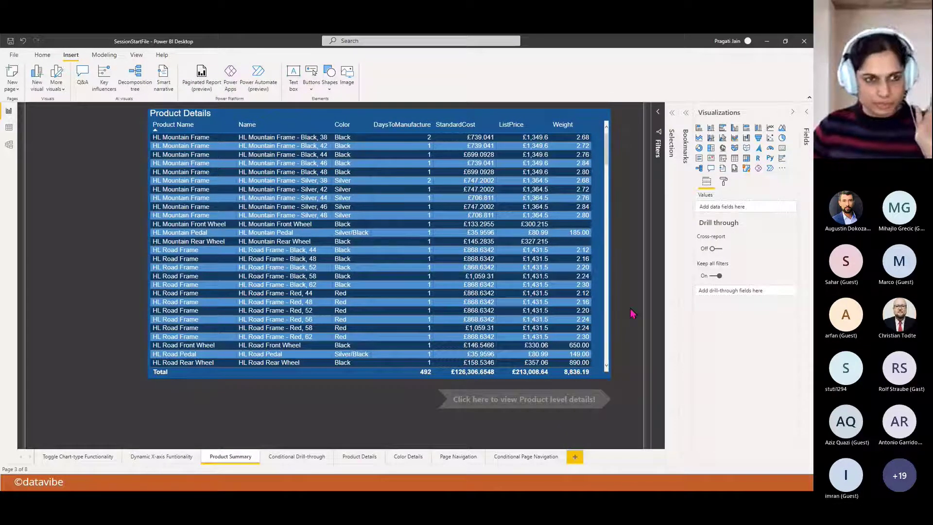
left_click(42, 57)
left_click(291, 456)
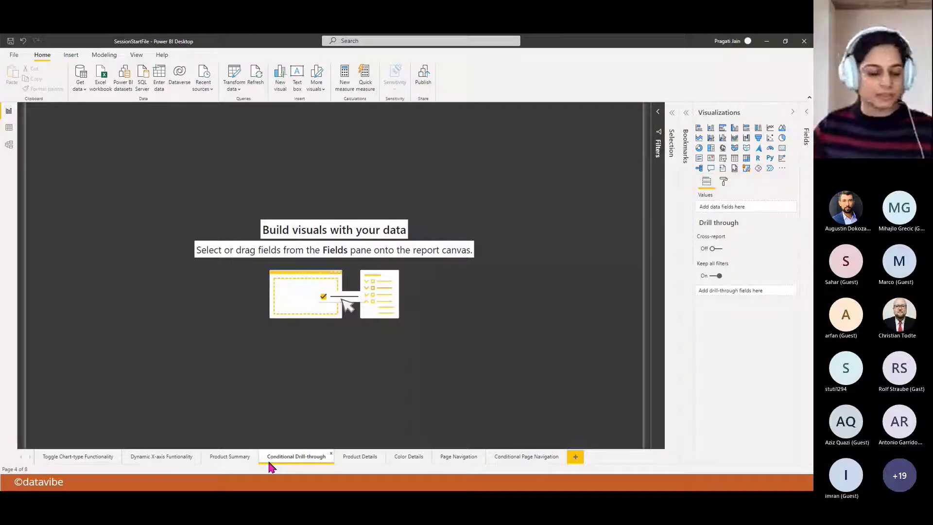
Switch to Microsoft Teams, read the questions in the meeting chat, close the chat and return to Power BI Desktop
key("alt+Tab")
key("Tab")
key("Tab")
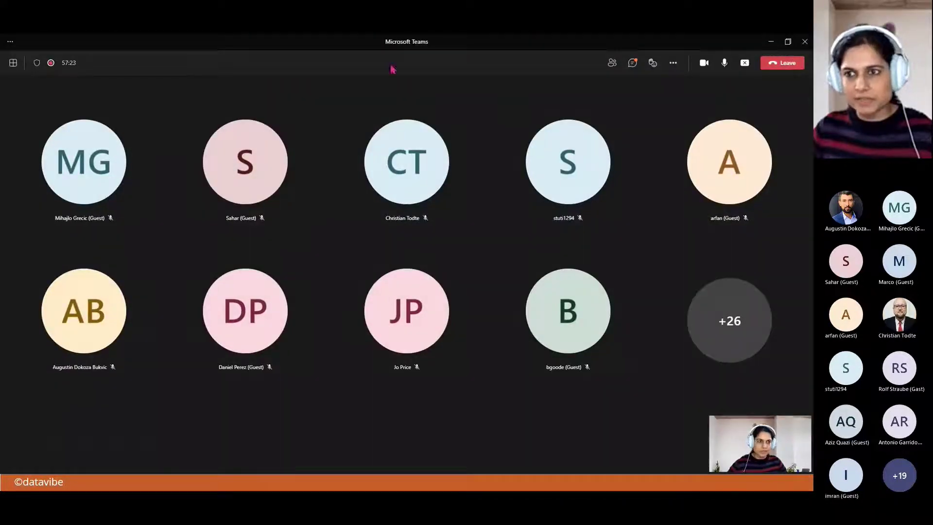
left_click(632, 63)
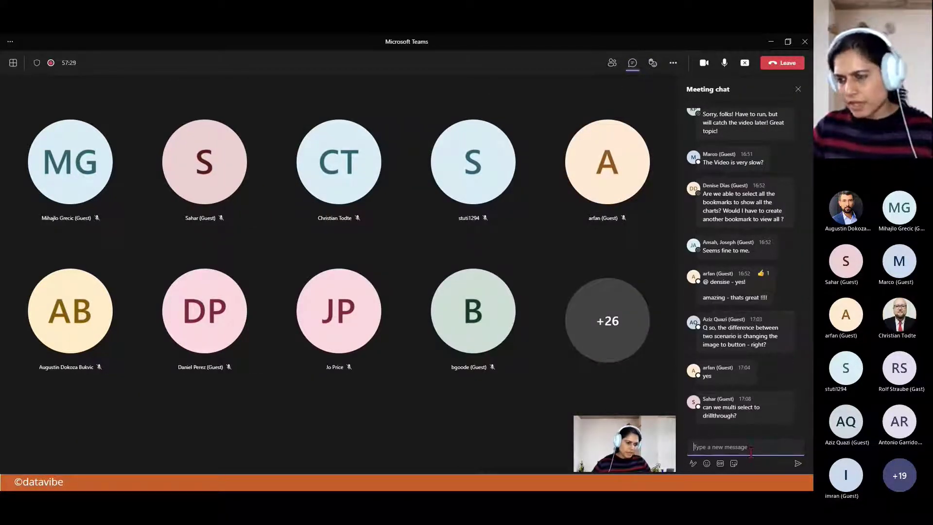
left_click(797, 91)
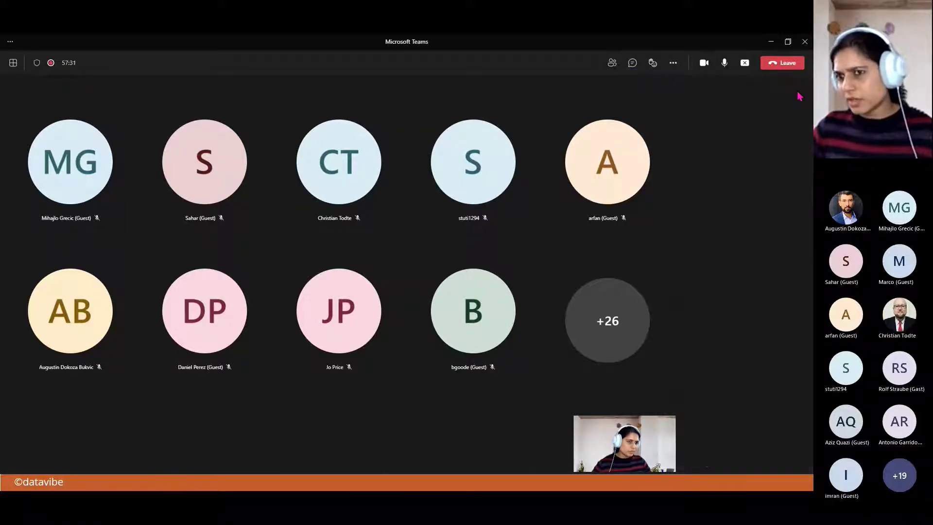
key("alt+Tab")
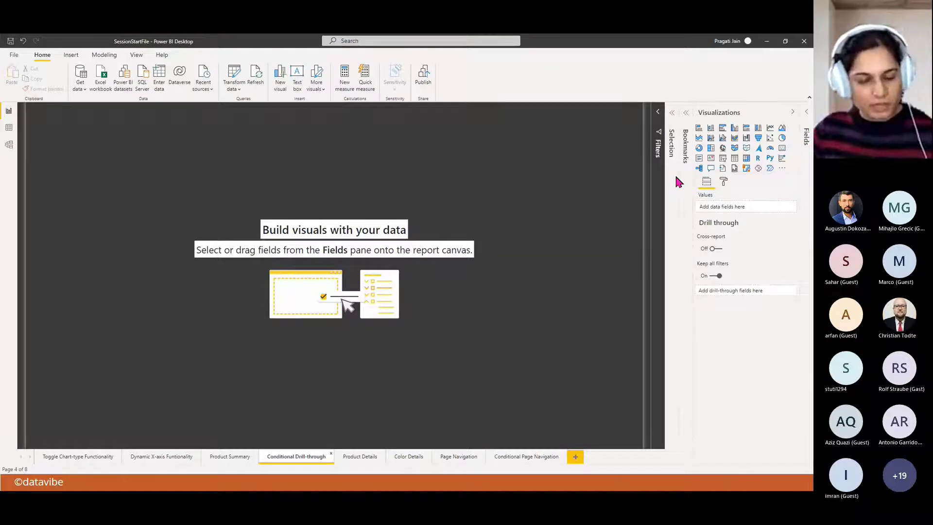
Switch to the SessionPBIFile report and open its Conditional Drill-through page
key("alt+Tab")
key("alt+Tab")
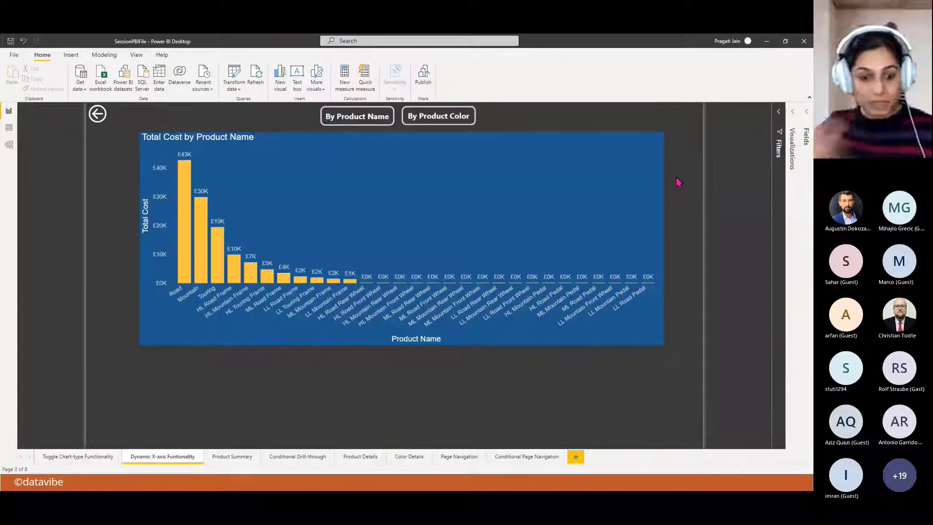
left_click(294, 459)
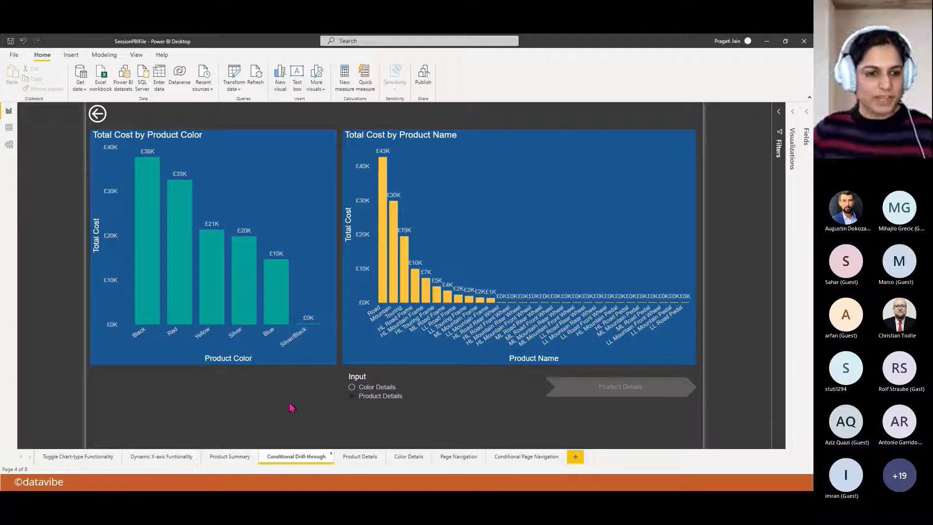
Select the Red bar in Total Cost by Product Color and alternate the Input slicer between Color Details and Product Details, ending on Color Details
left_click(181, 242)
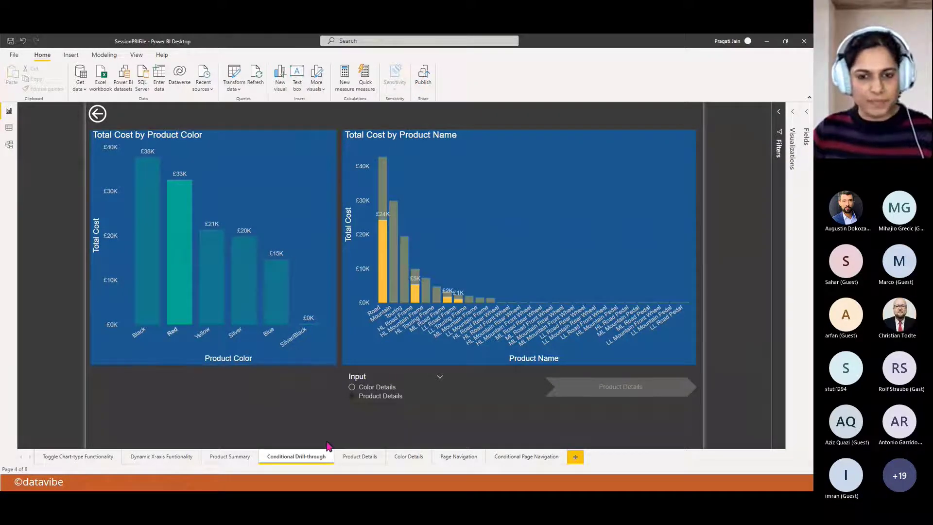
left_click(351, 389)
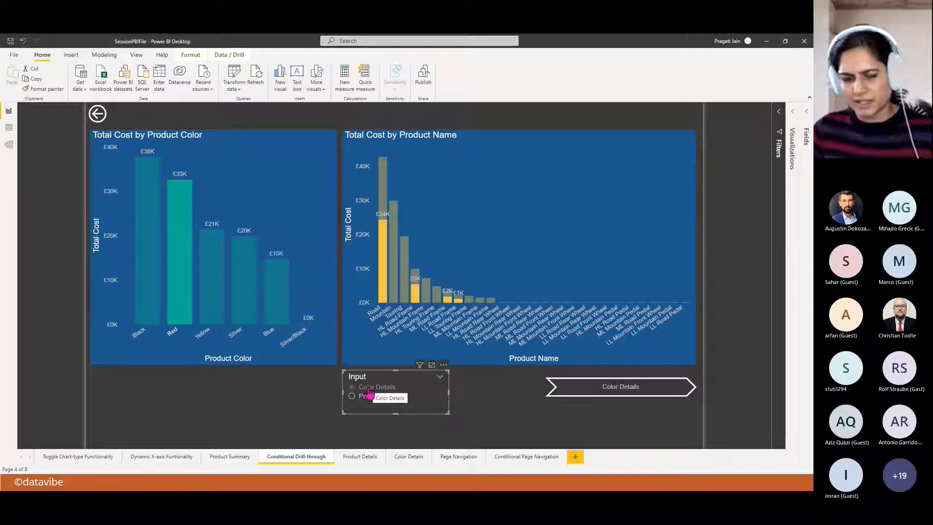
mouse_move(173, 267)
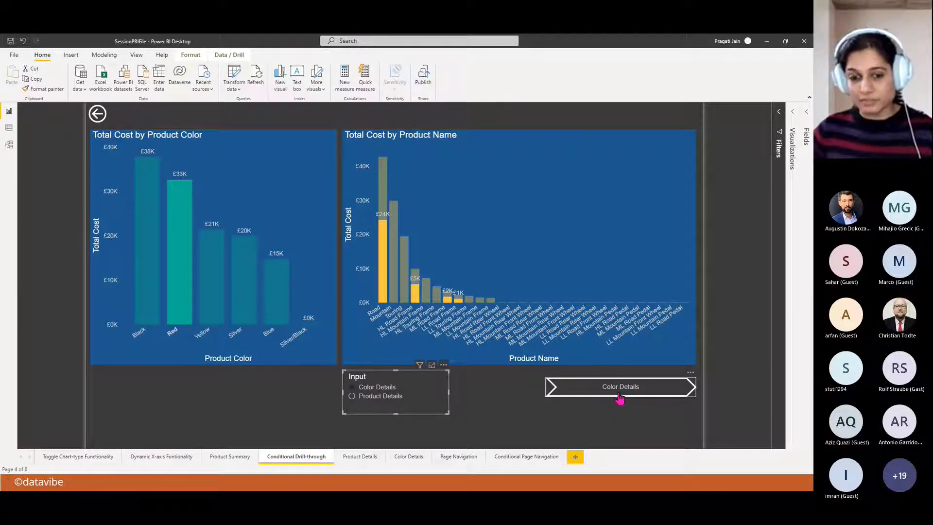
left_click(351, 396)
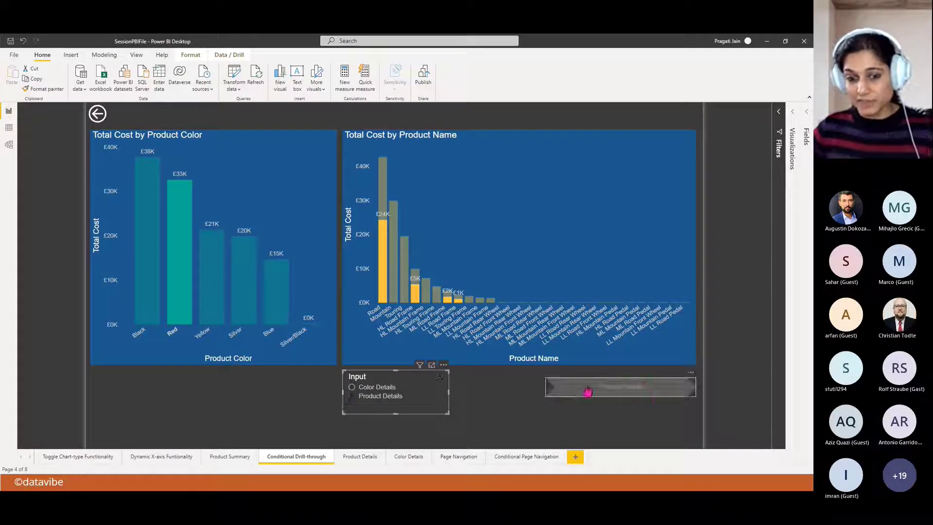
left_click(352, 387)
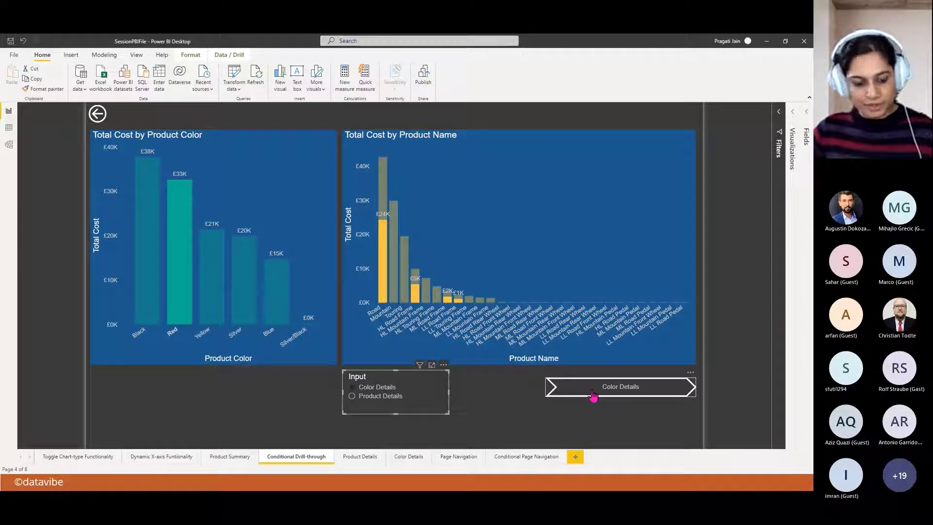
Drill through to Color Details for the selected color and look through the Product Specific Color Summary table
left_click(592, 394, "ctrl")
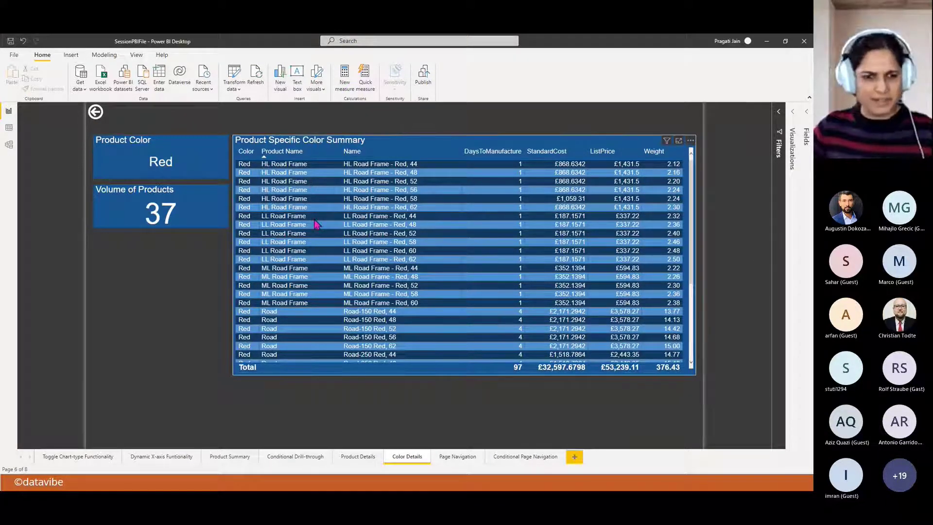
scroll(315, 228, "down", 5)
scroll(315, 229, "up", 5)
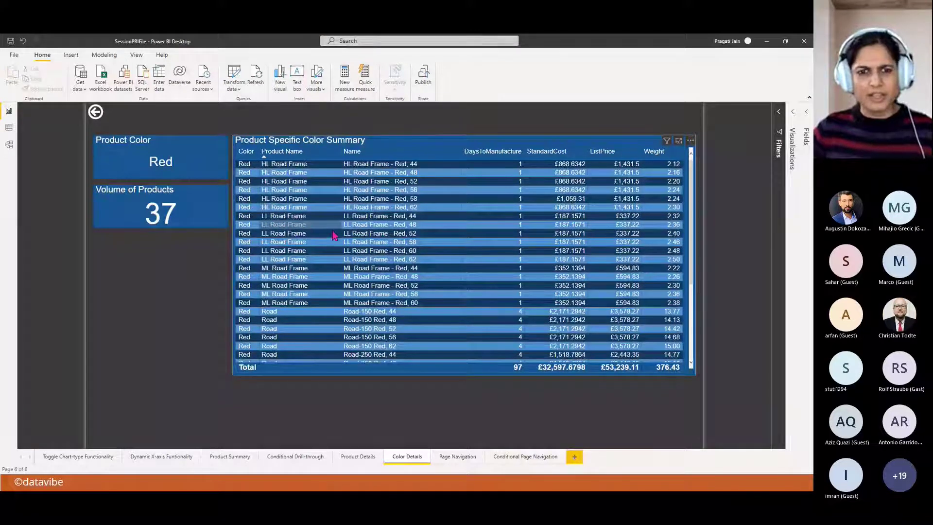
Return to Conditional Drill-through, drill through the Mountain bar with Input set to Product Details, and return to the charts
left_click(96, 112, "ctrl")
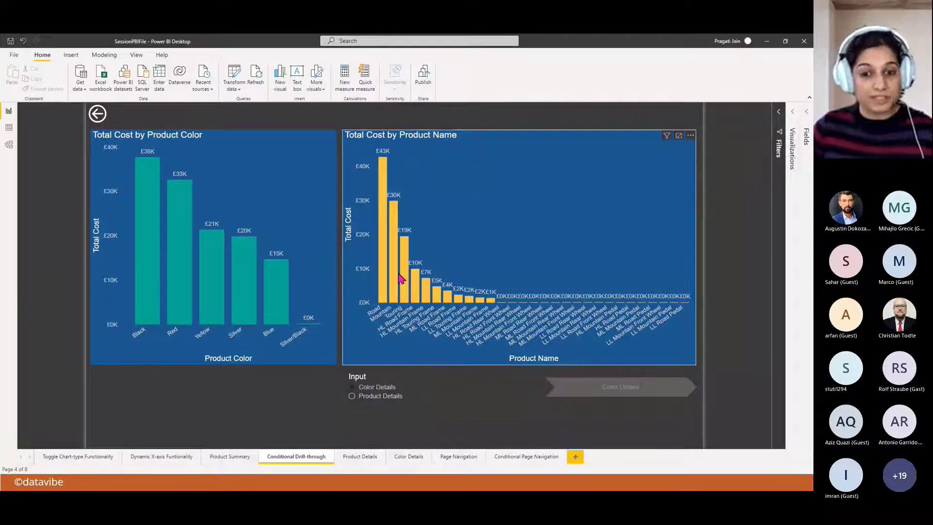
left_click(394, 259)
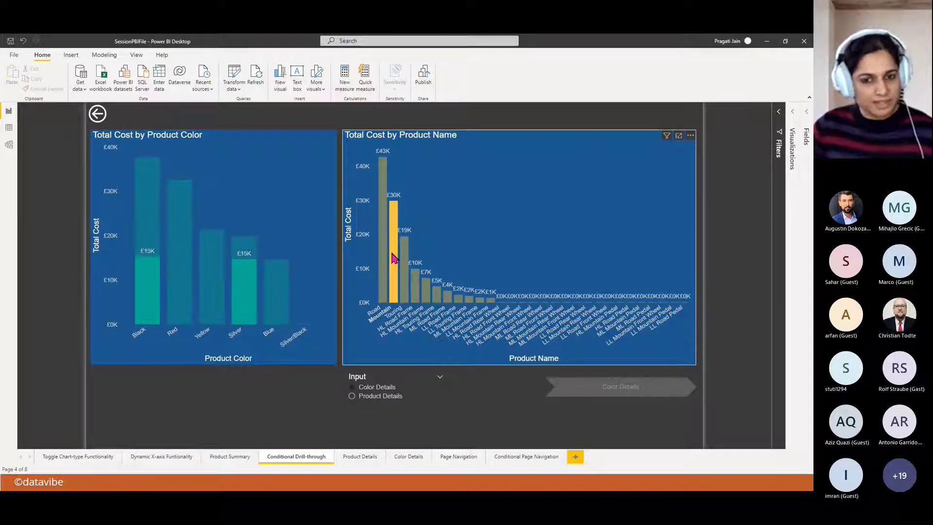
left_click(352, 398)
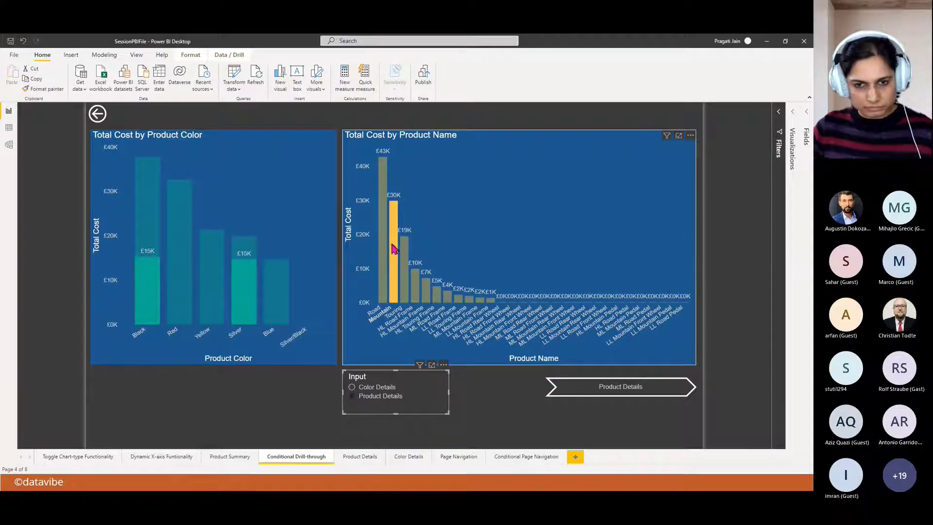
mouse_move(394, 256)
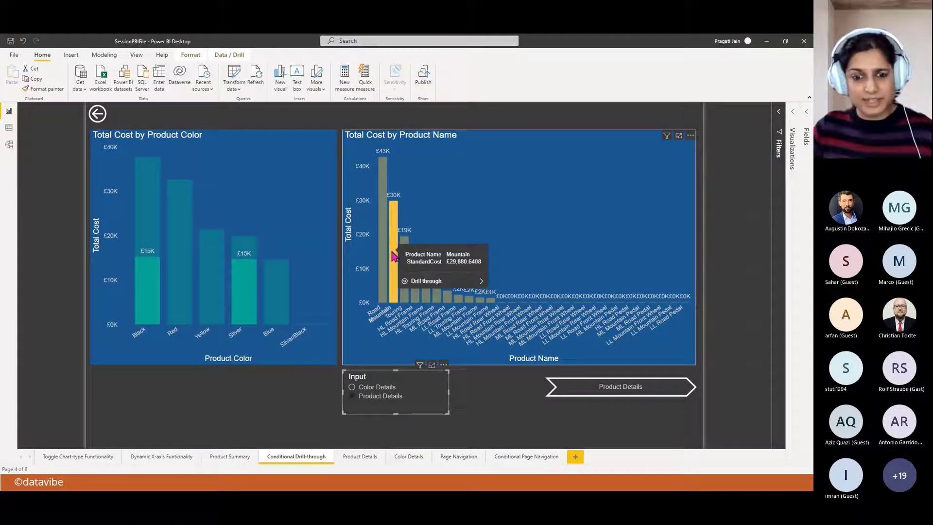
left_click(616, 386, "ctrl")
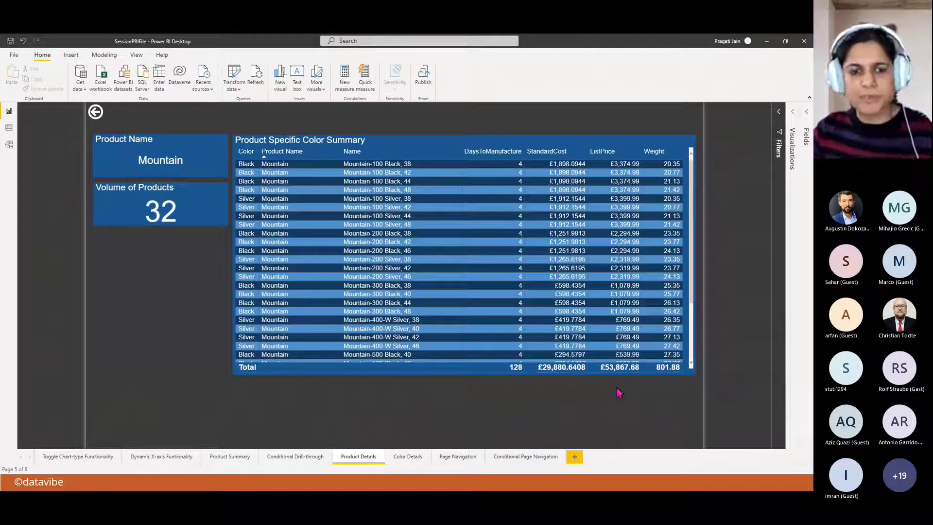
left_click(96, 115, "ctrl")
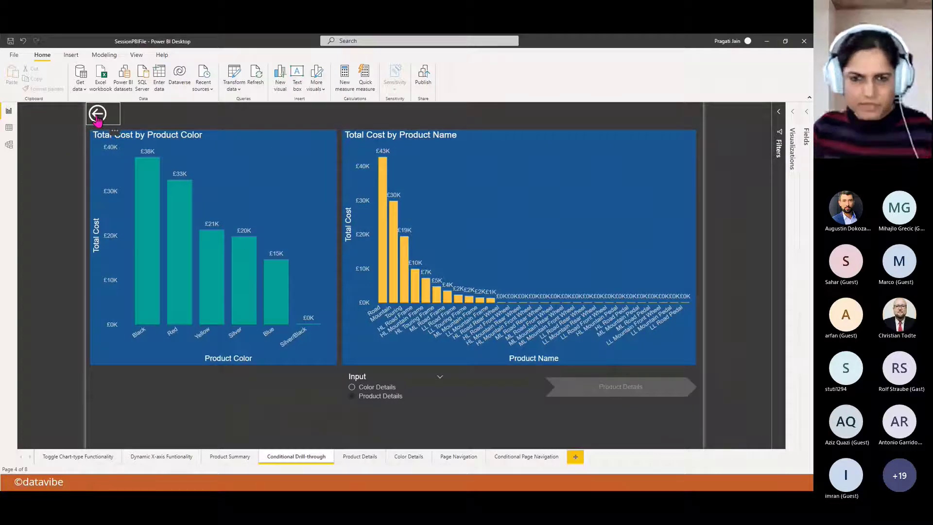
Review the Product Details and Color Details pages in SessionPBIFile and SessionStartFile, ending on SessionStartFile's Conditional Drill-through page
left_click(362, 457)
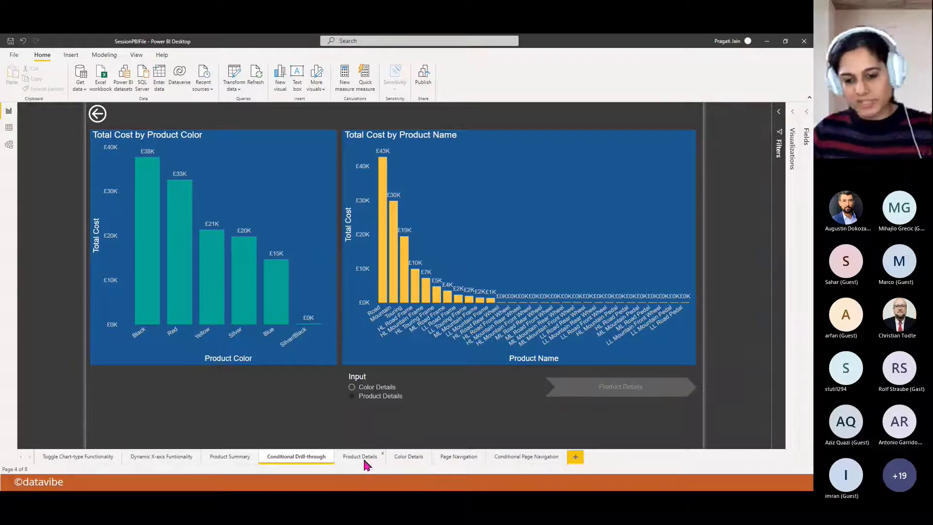
left_click(399, 458)
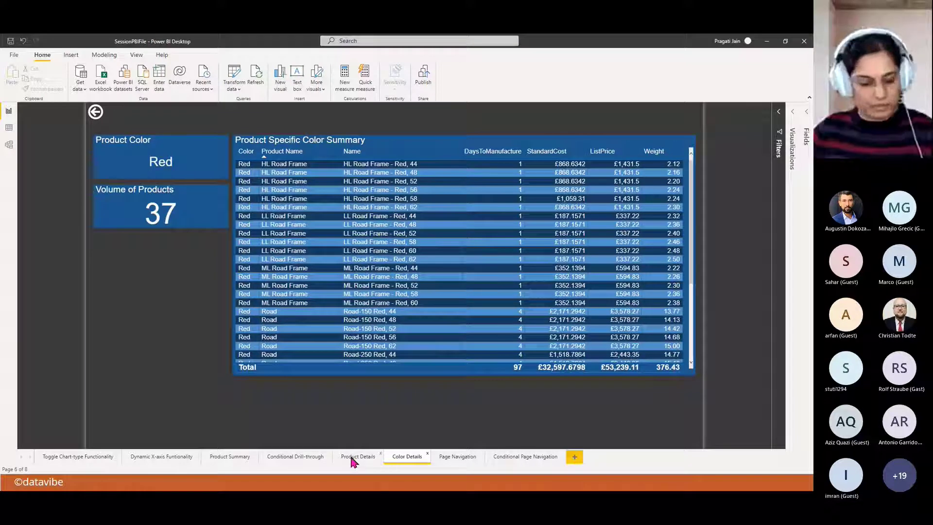
key("alt+Tab")
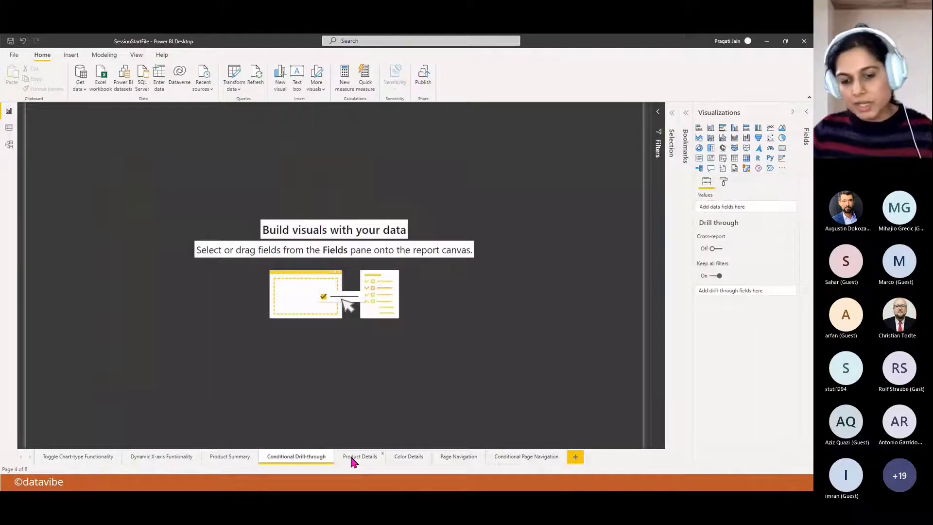
left_click(353, 460)
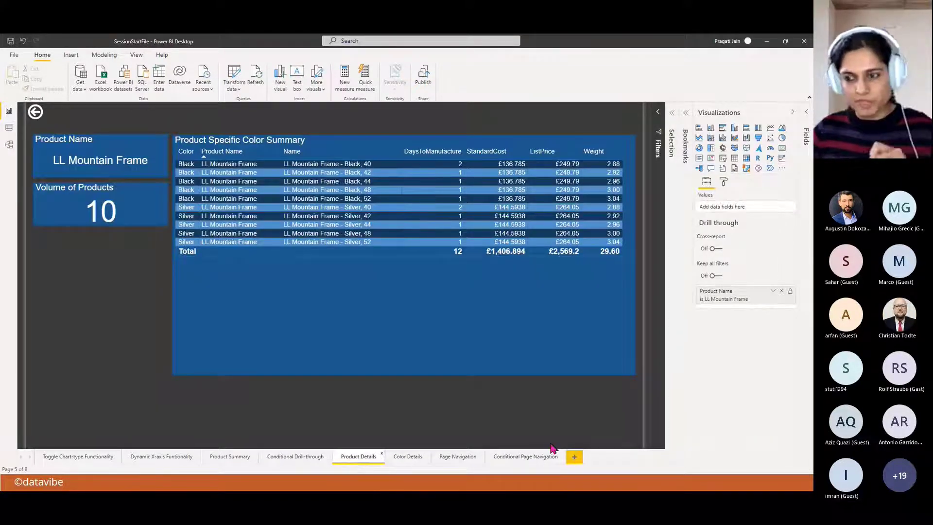
left_click(397, 453)
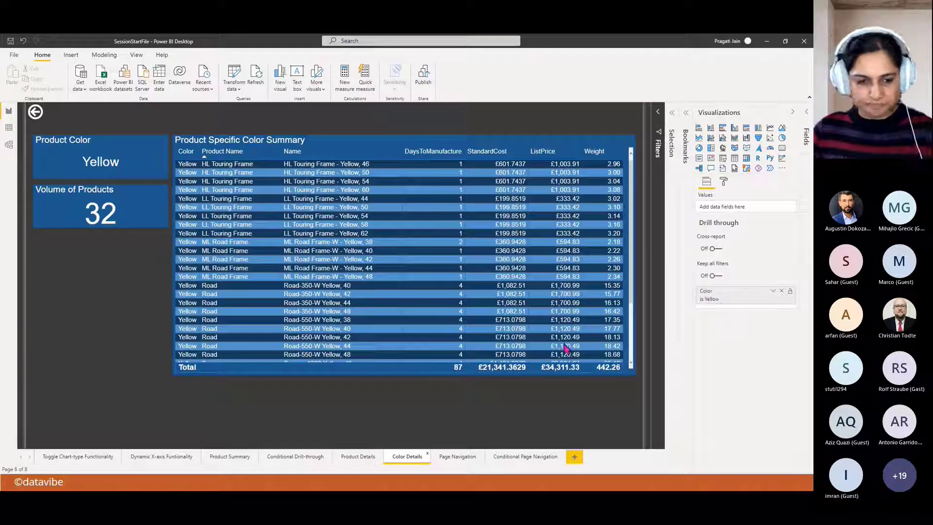
left_click(301, 456)
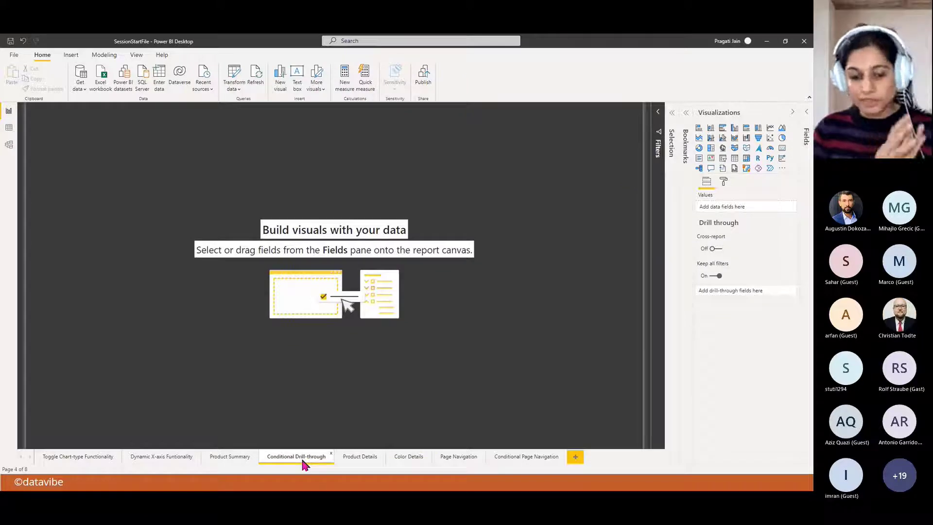
Copy the Total Cost by Product Color and Total Cost by Product Name charts from SessionPBIFile's Conditional Drill-through page into SessionStartFile's matching page
key("alt+Tab")
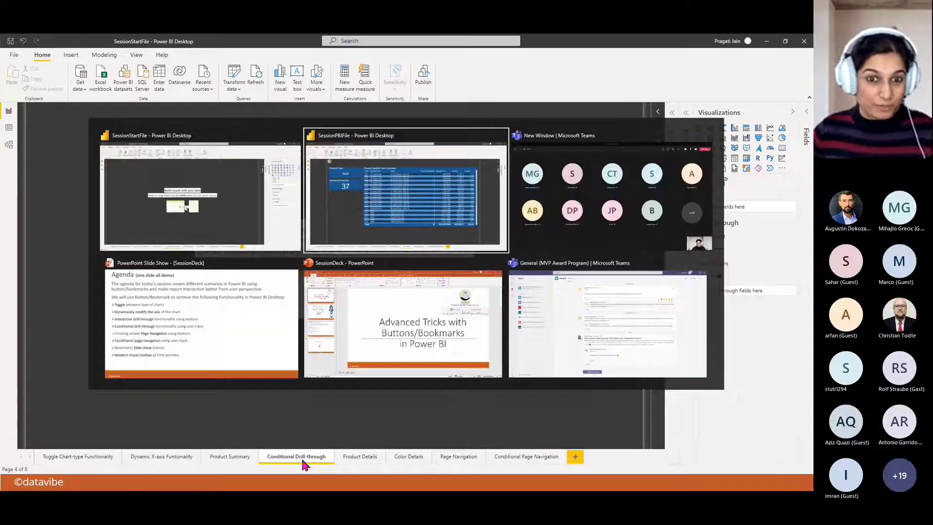
left_click(343, 457)
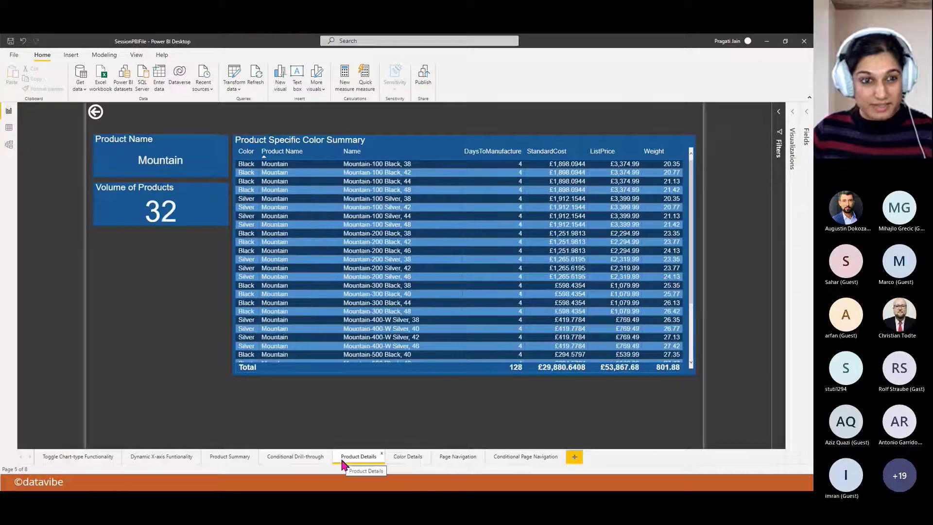
left_click(294, 457)
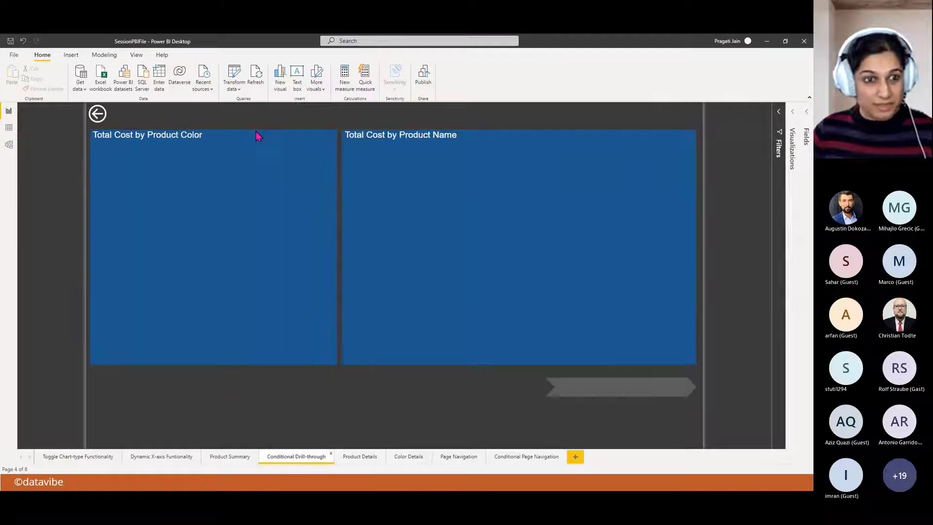
left_click(214, 139)
left_click(508, 138, "ctrl")
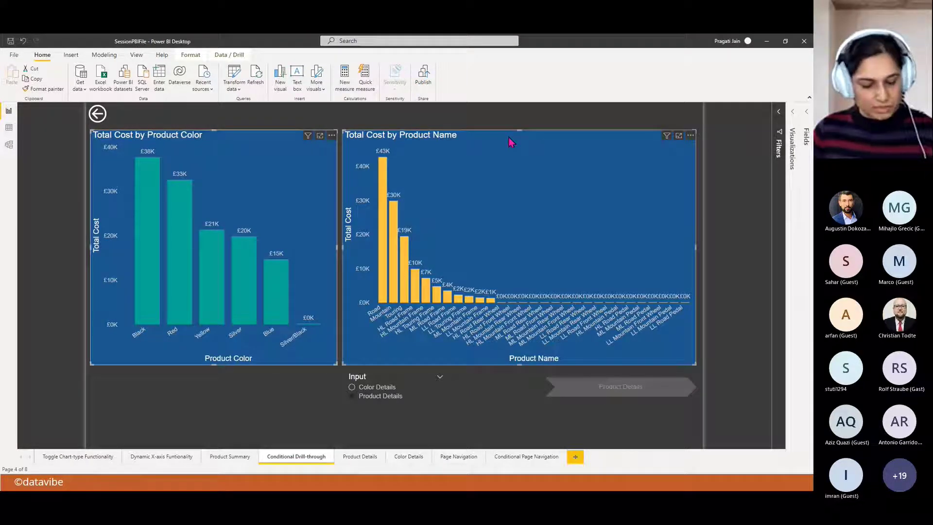
key("ctrl+c")
key("alt+Tab")
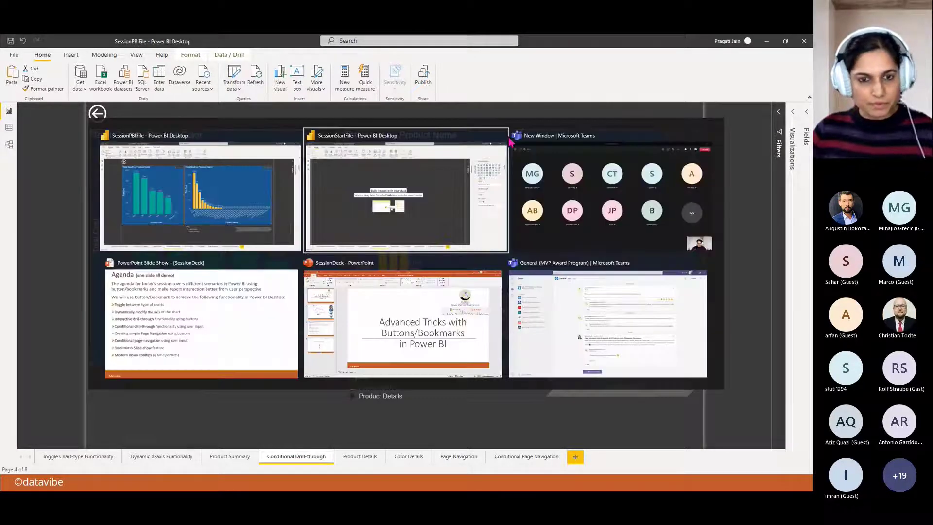
key("ctrl+v")
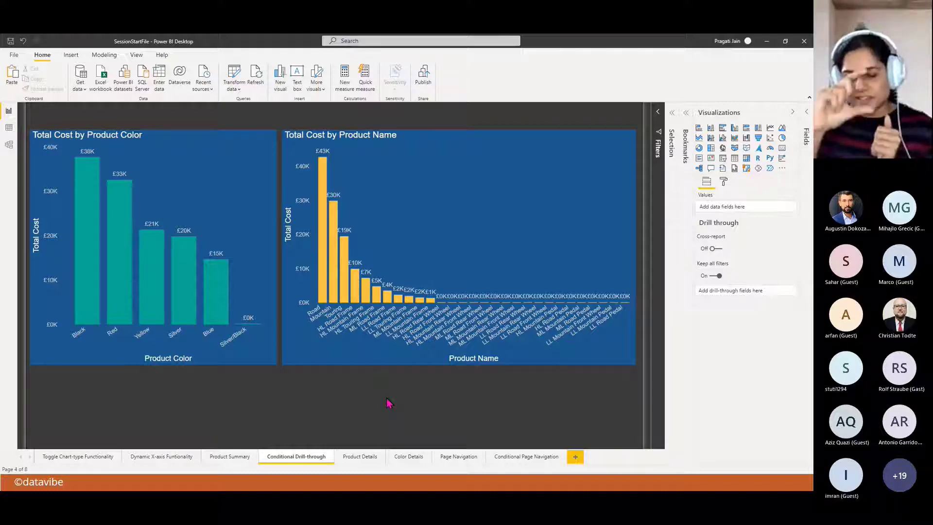
Check the Input slicer in SessionPBIFile, and inspect the User Input and User Input Drillthrough tables in SessionStartFile
key("alt+Tab")
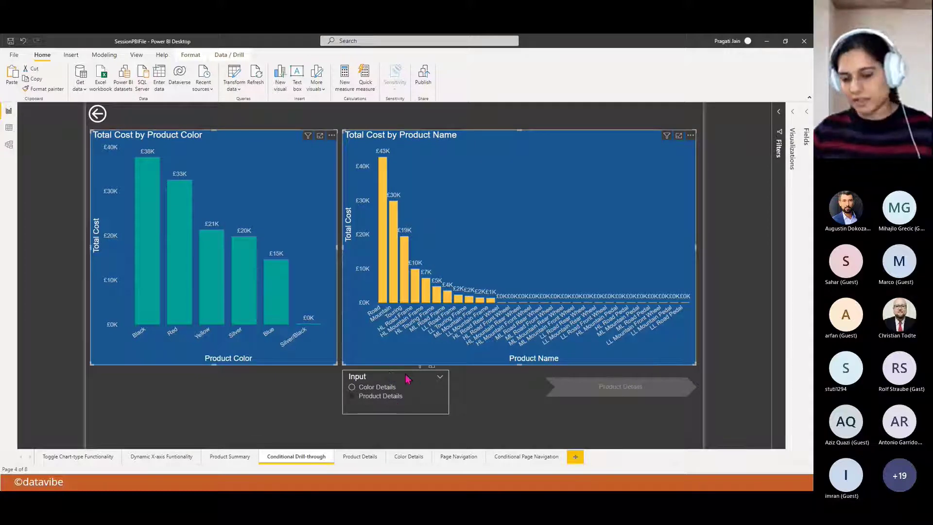
key("alt+Tab")
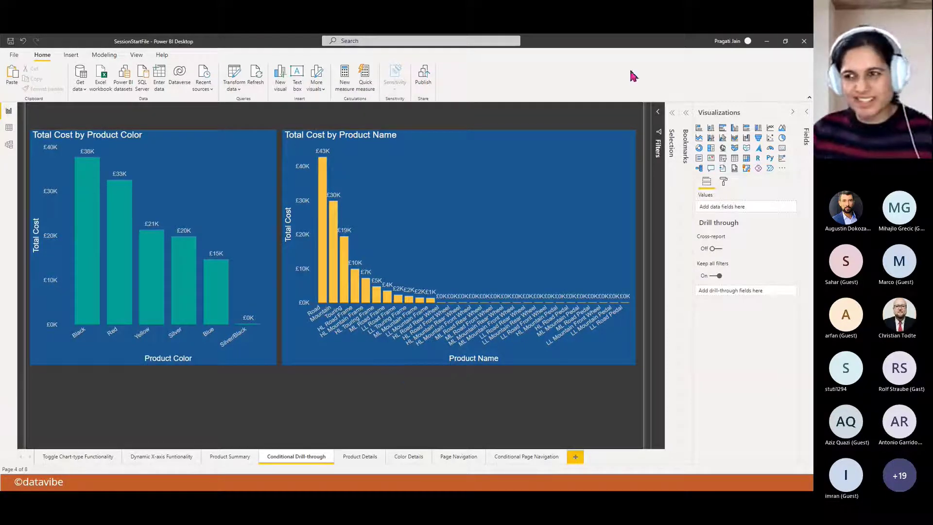
left_click(792, 112)
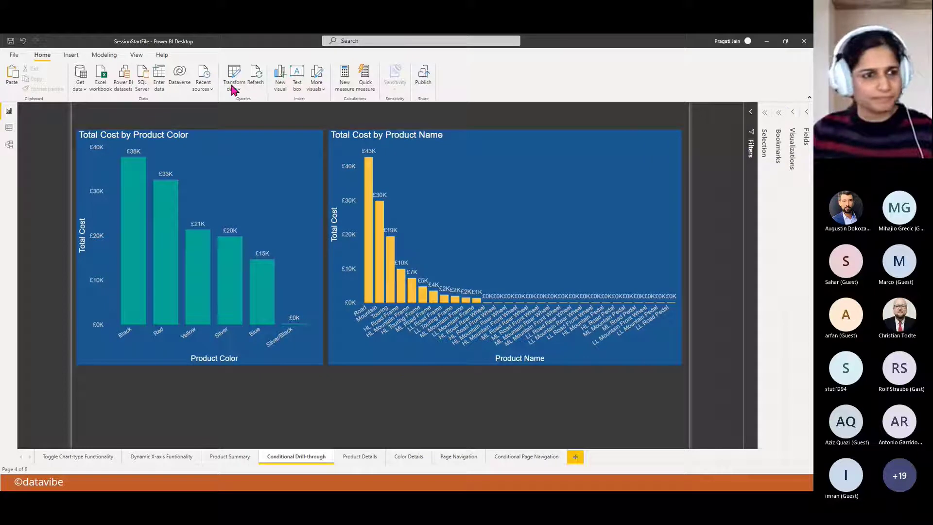
left_click(9, 127)
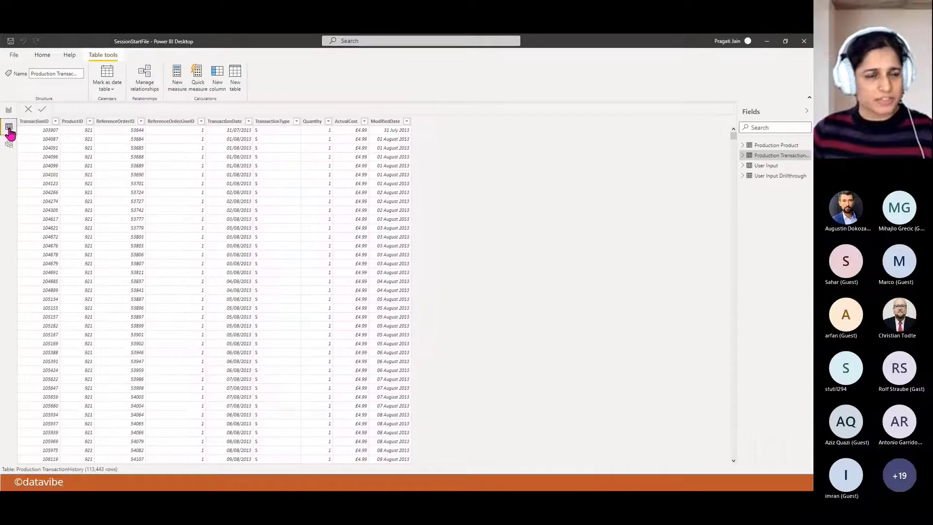
left_click(764, 167)
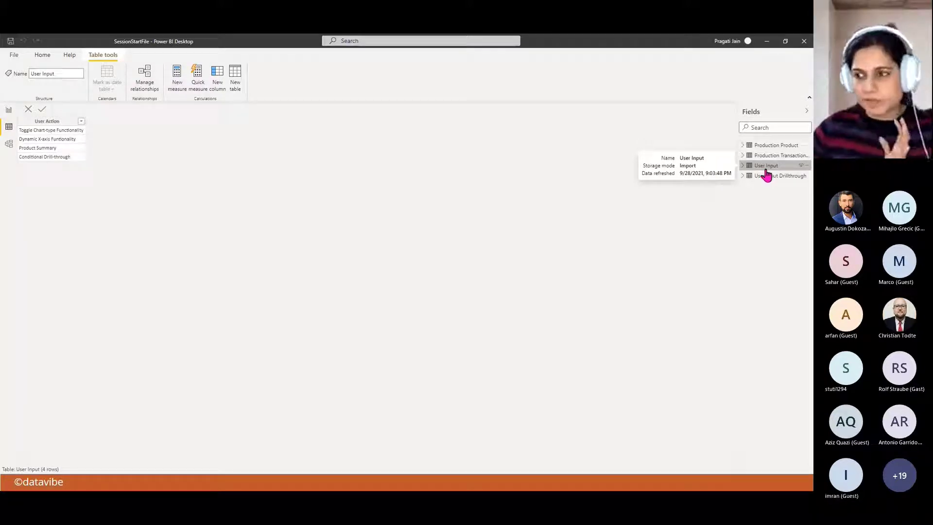
left_click(767, 176)
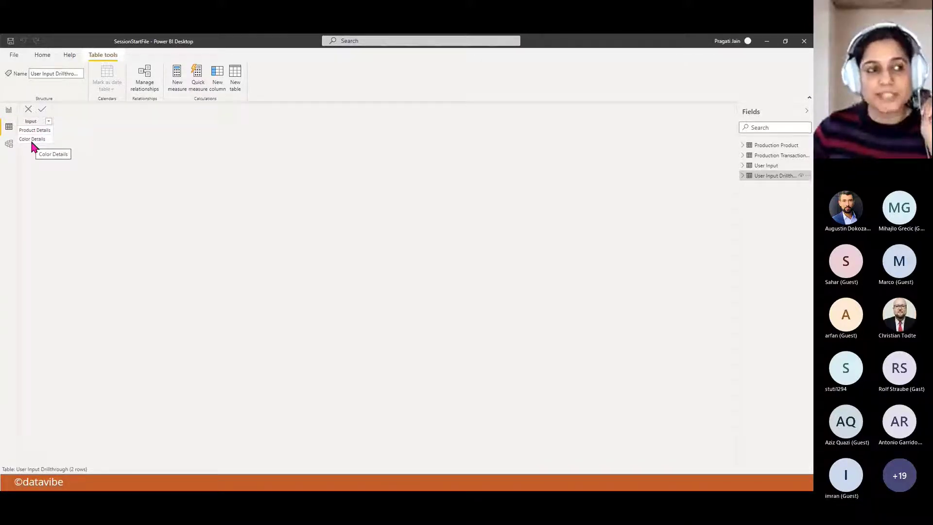
Compare the Product Details and Color Details page names with the Input values in the User Input Drillthrough table
left_click(8, 112)
left_click(360, 457)
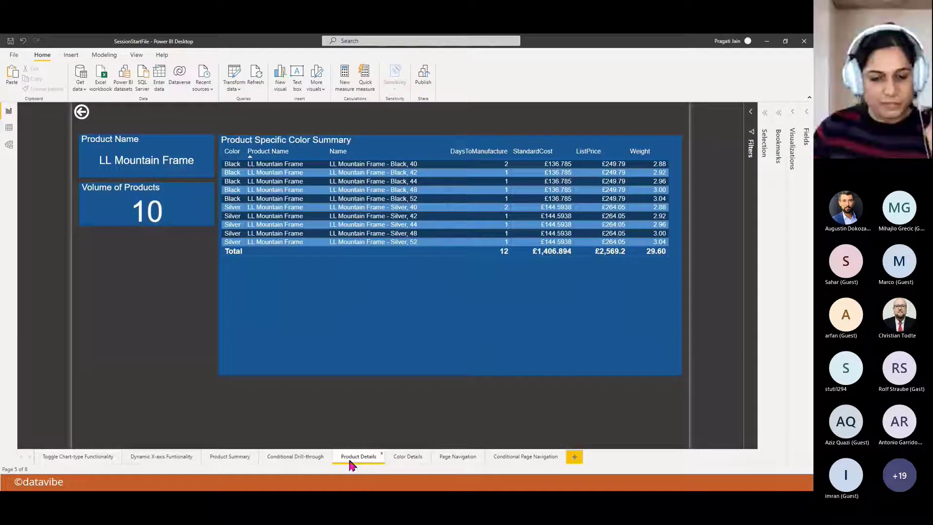
left_click(408, 456)
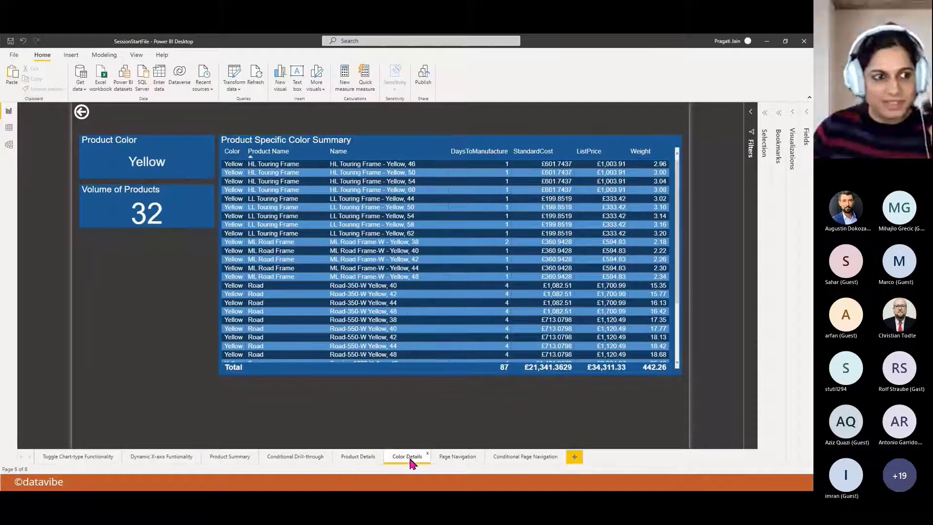
left_click(9, 127)
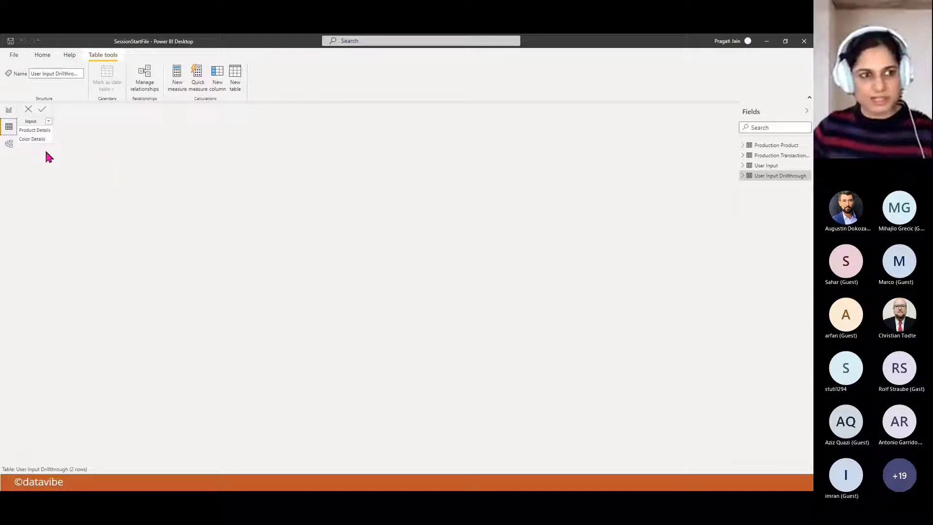
left_click(9, 113)
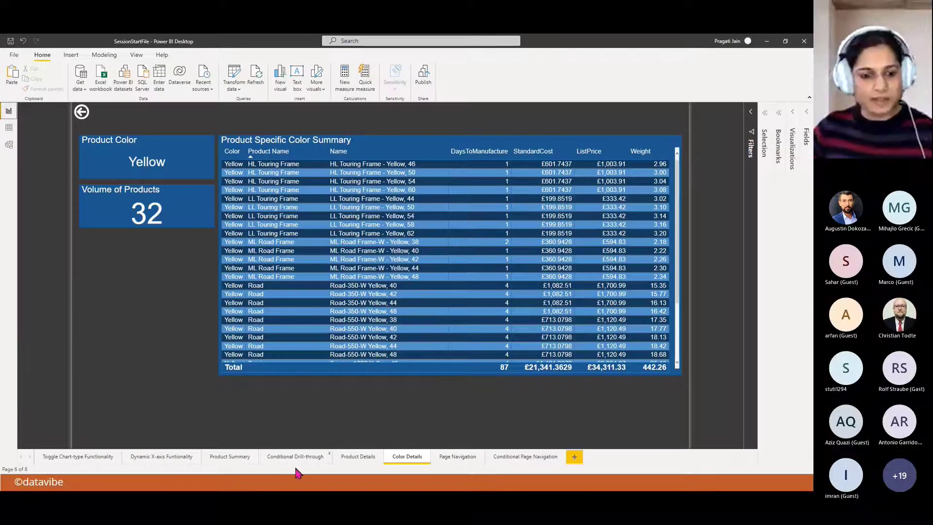
Add a slicer to the Conditional Drill-through page, narrowed and placed below the Total Cost by Product Name chart
left_click(277, 459)
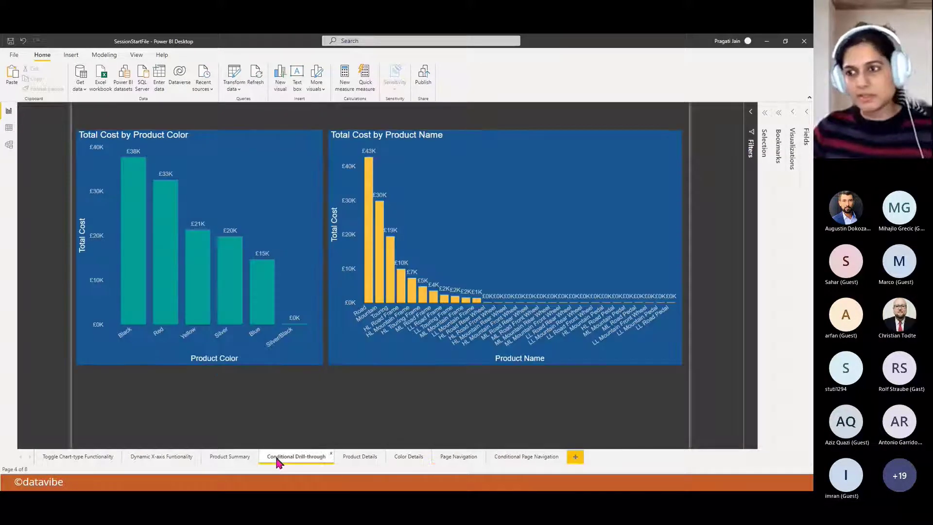
left_click(791, 114)
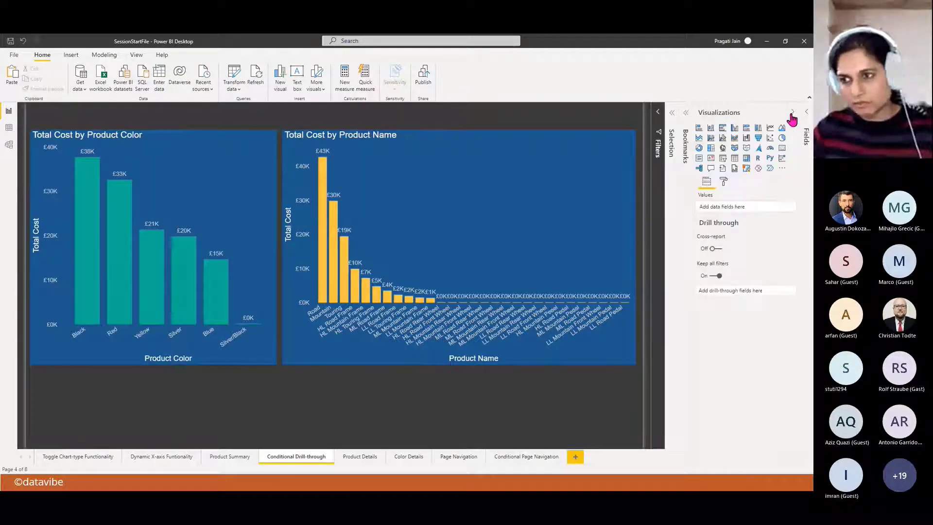
left_click(722, 159)
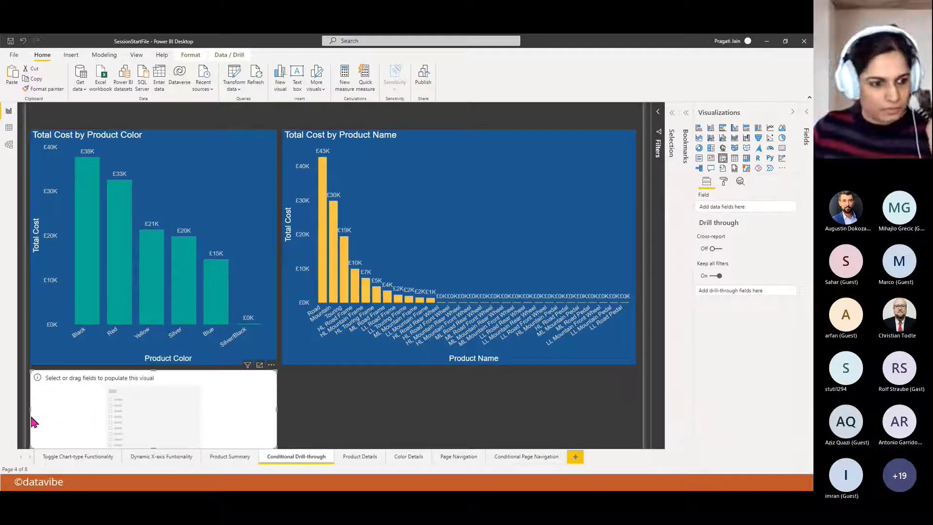
left_click_drag(32, 415, 146, 414)
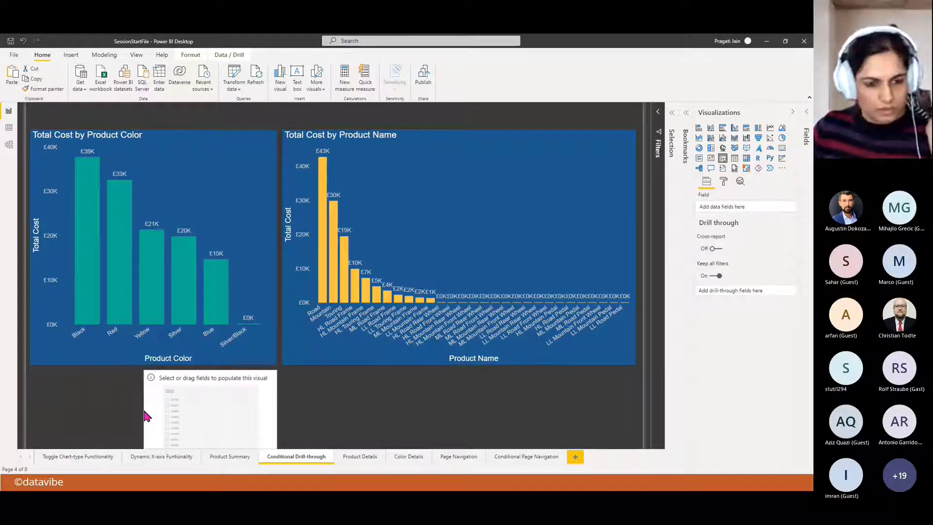
left_click_drag(234, 418, 340, 403)
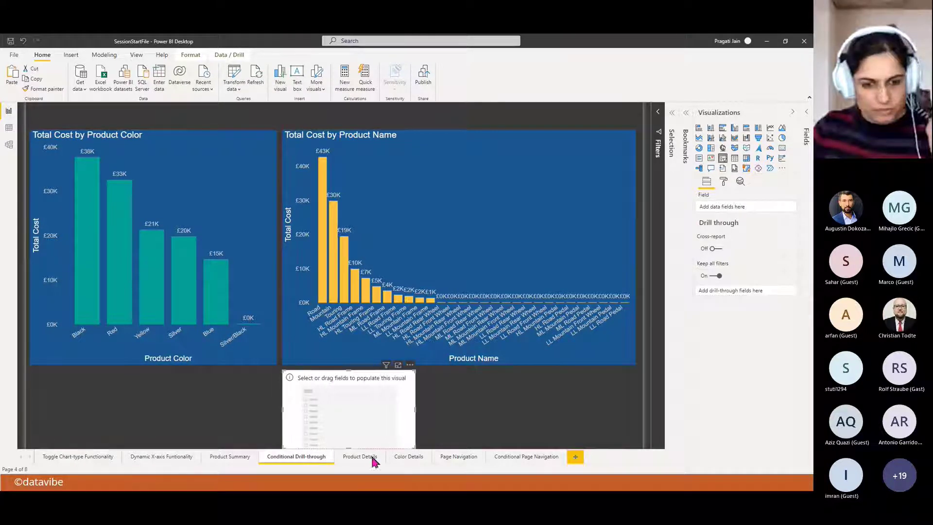
left_click_drag(349, 448, 349, 429)
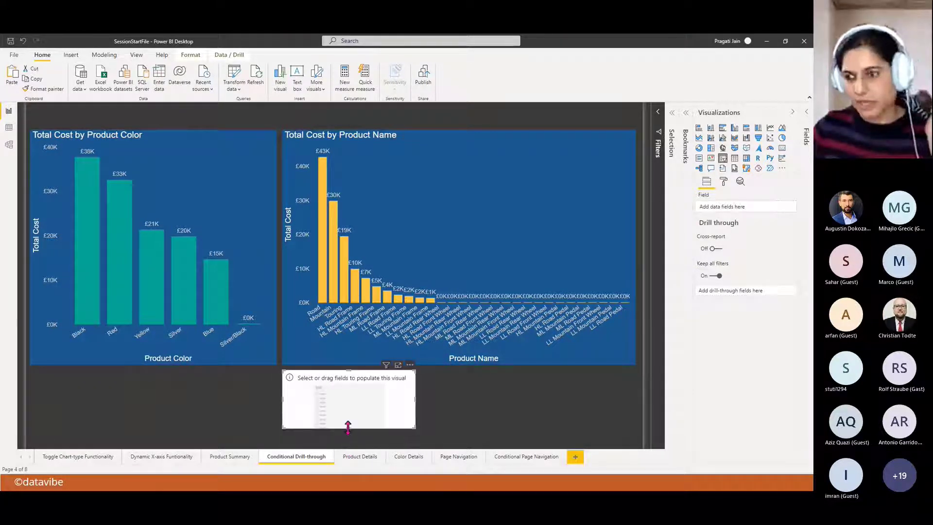
Populate the new slicer with the Input field from the User Input Drillthrough table
left_click(805, 113)
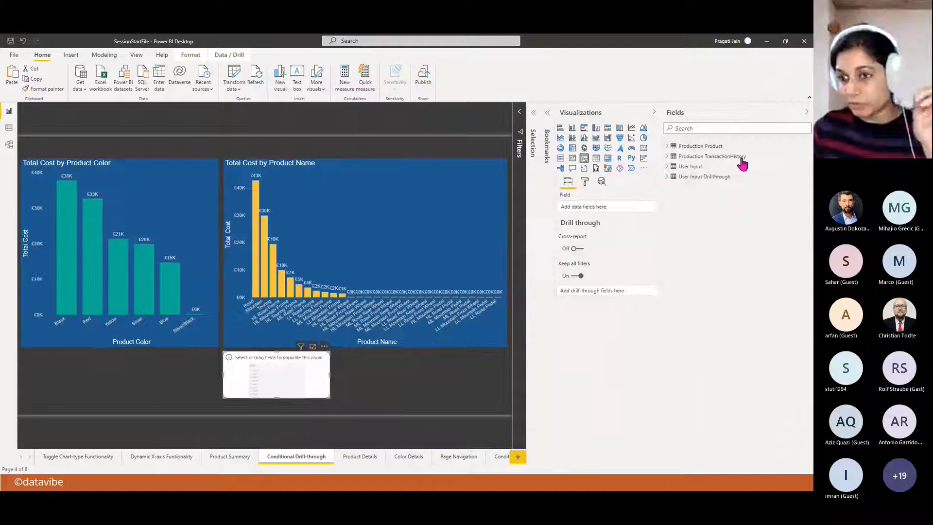
left_click(666, 177)
left_click_drag(703, 194, 608, 214)
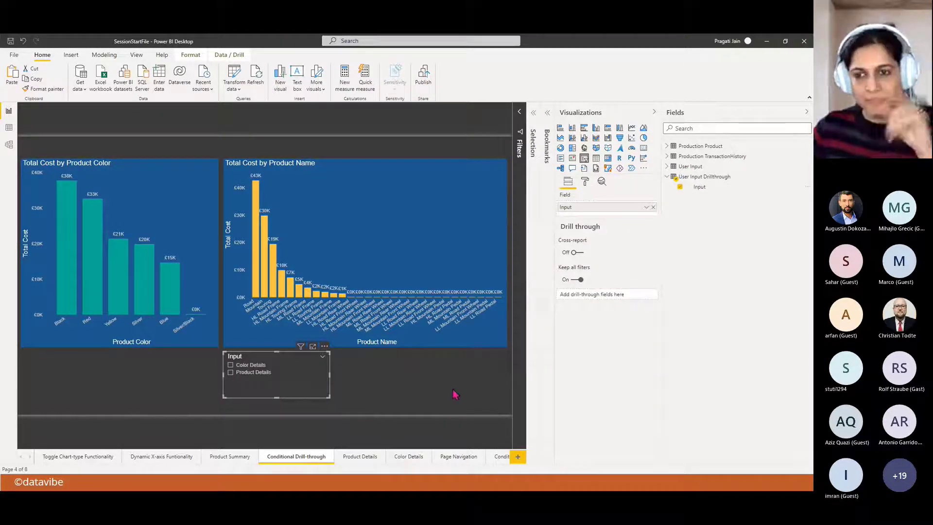
left_click(654, 112)
left_click(805, 112)
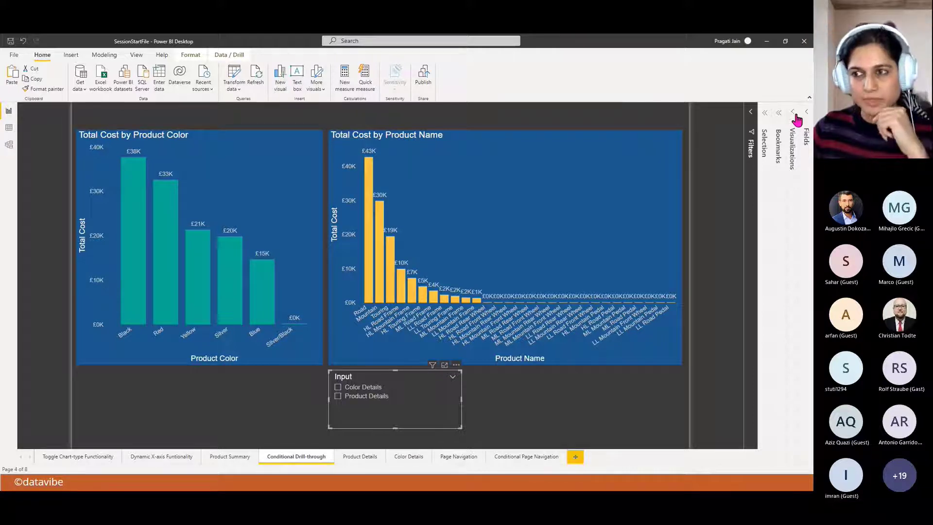
Try the Input slicer's selection controls with the Select all option shown and multi-select with CTRL off
left_click(796, 118)
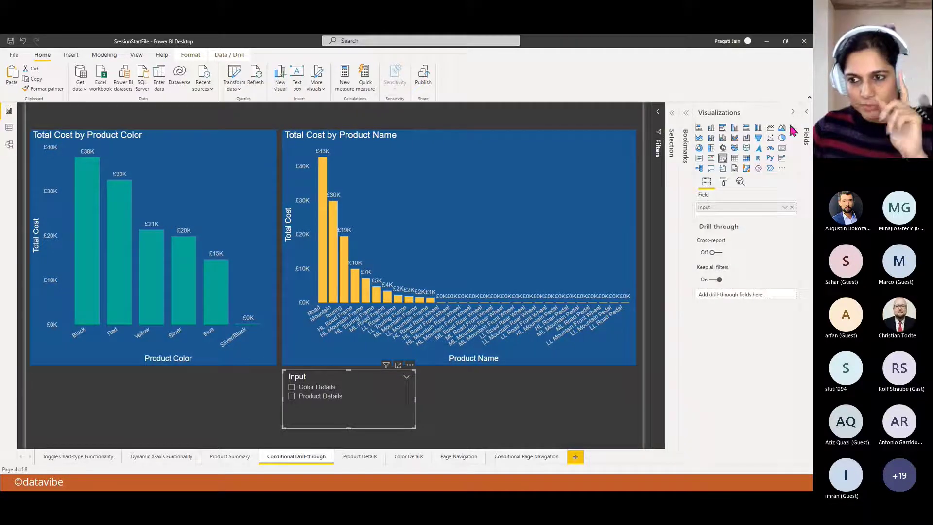
left_click(724, 184)
left_click(722, 230)
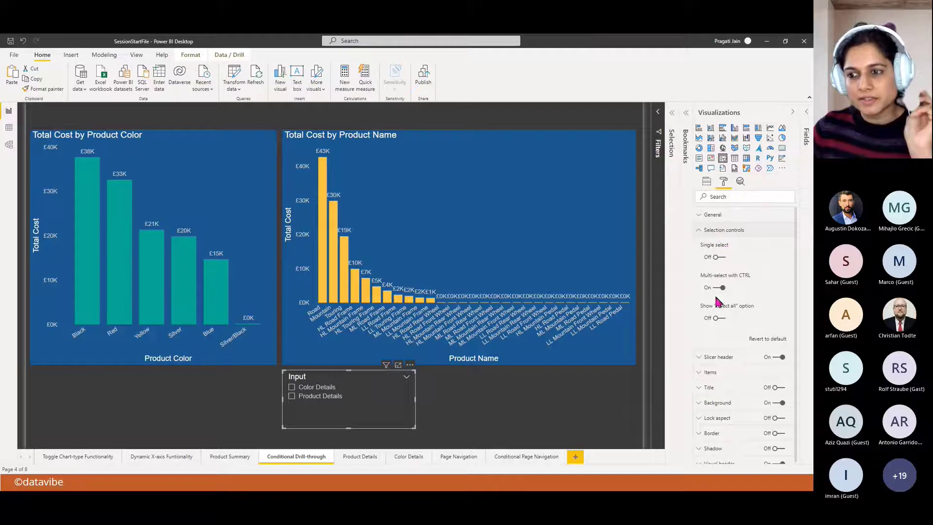
left_click(718, 317)
left_click(718, 287)
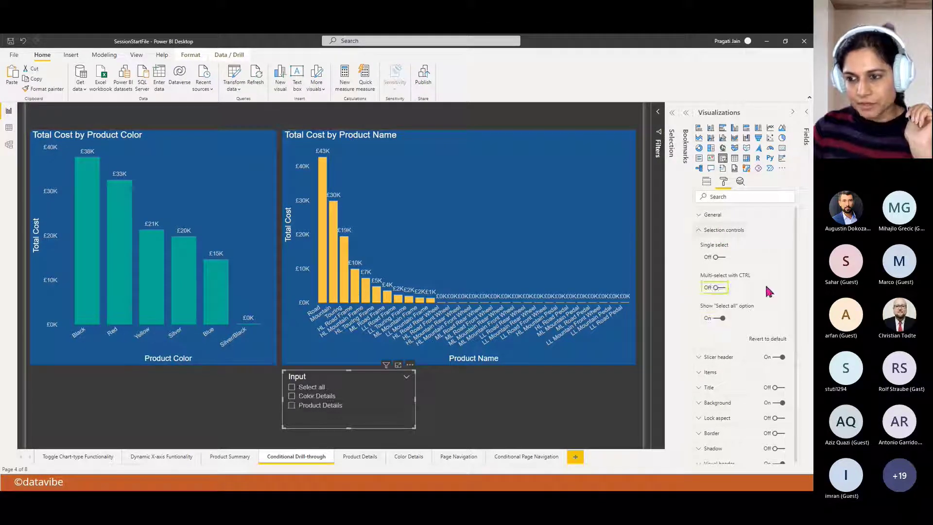
left_click(703, 230)
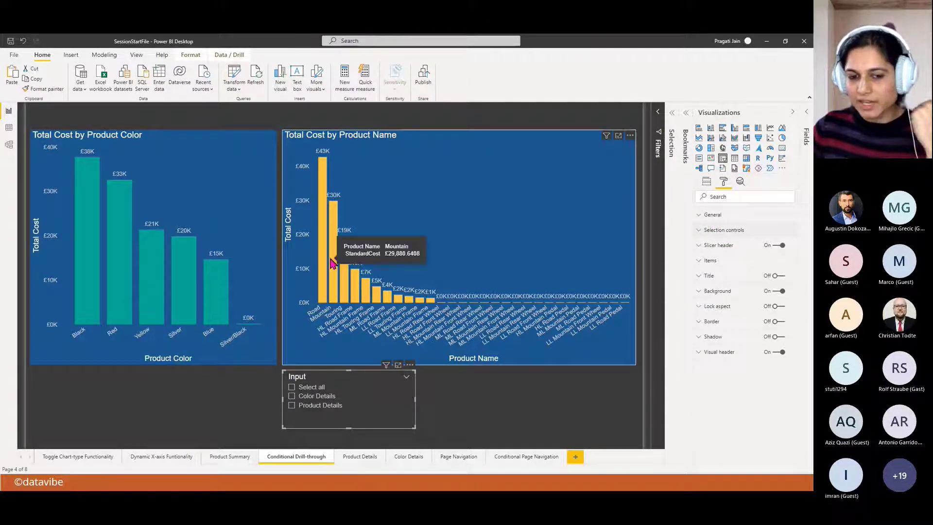
Turn on single select for the Input slicer and shrink its frame around the two options
left_click(714, 230)
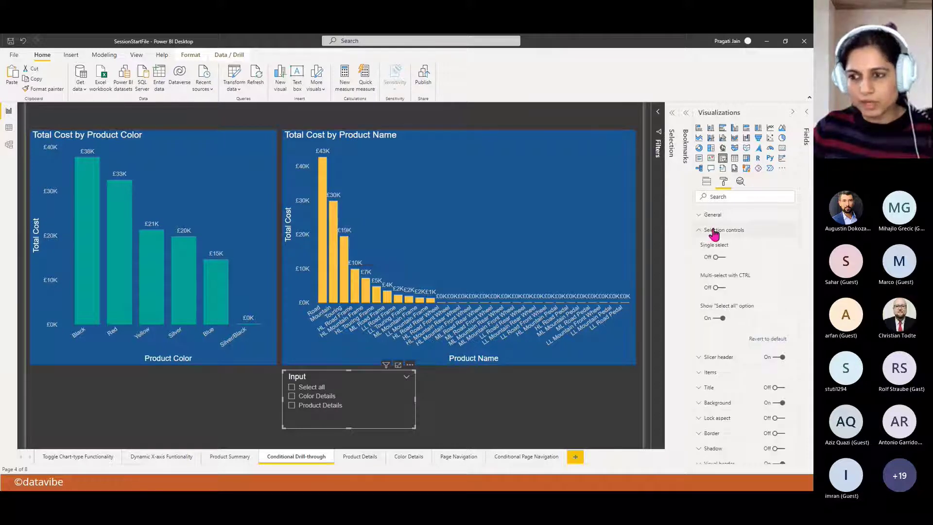
left_click(718, 257)
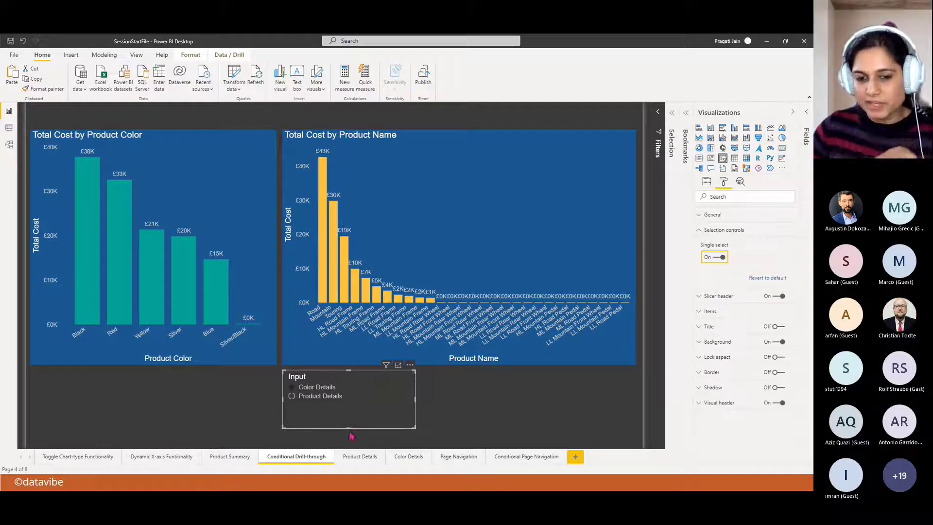
left_click_drag(348, 429, 380, 396)
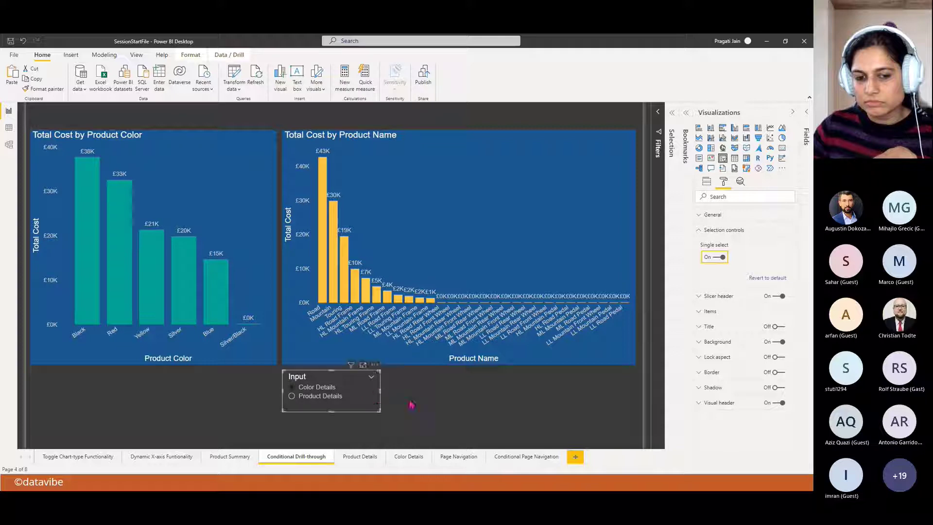
left_click(699, 230)
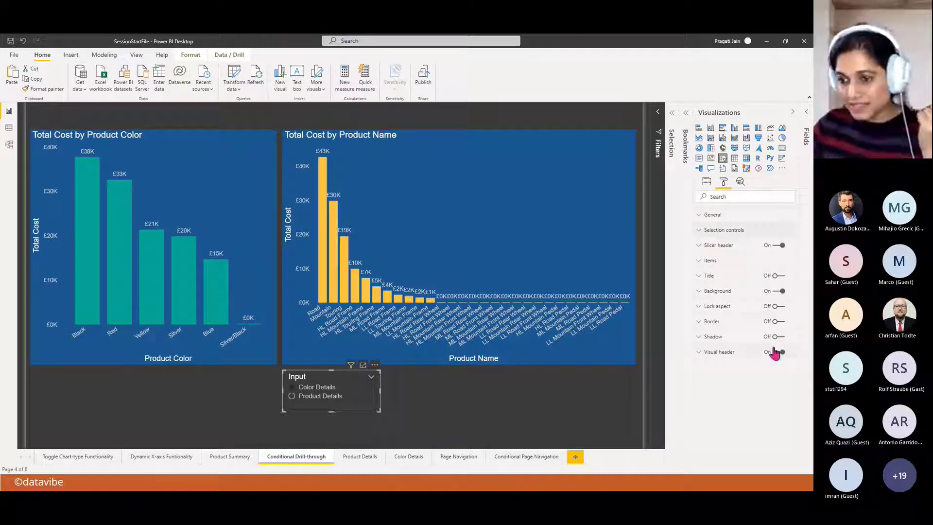
Give the Input slicer a white border
left_click(777, 322)
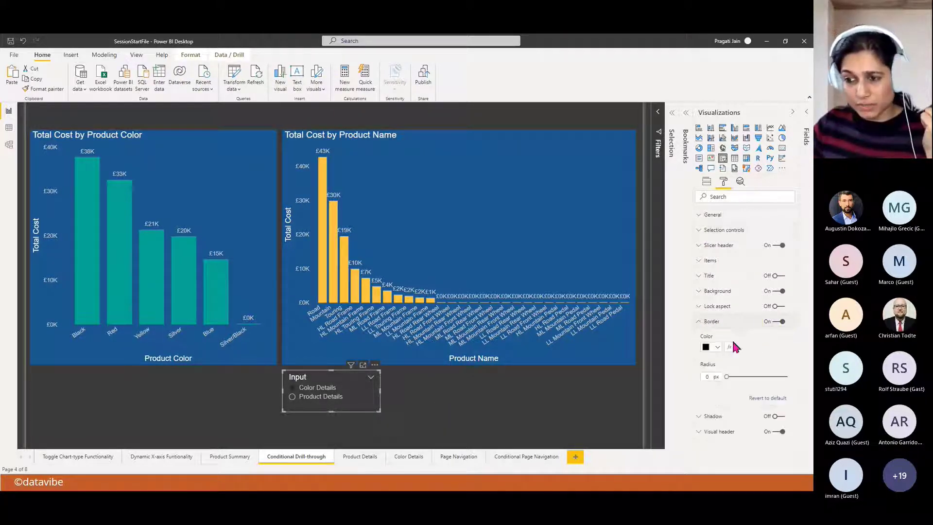
left_click(714, 321)
left_click(717, 347)
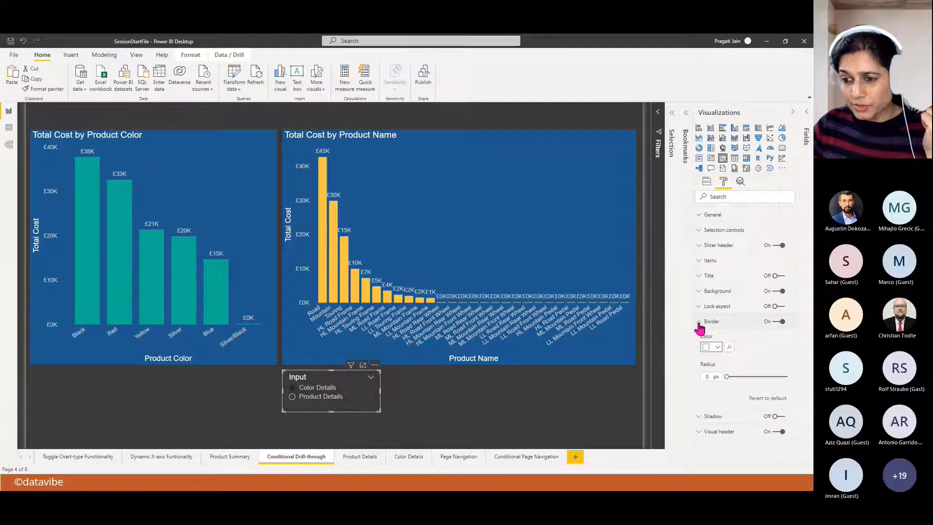
left_click(702, 321)
left_click(793, 112)
left_click(474, 419)
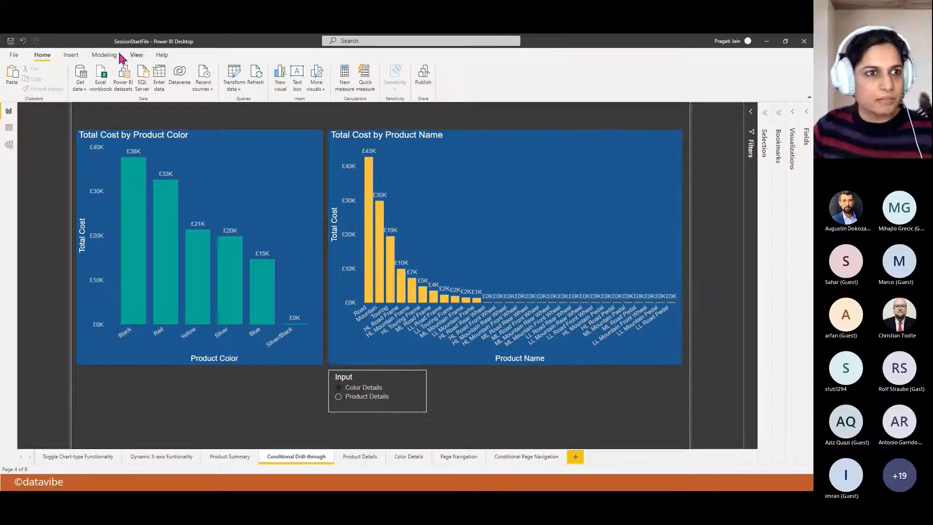
Insert a blank button and place it beside the Input slicer, below the Total Cost by Product Name chart
left_click(71, 54)
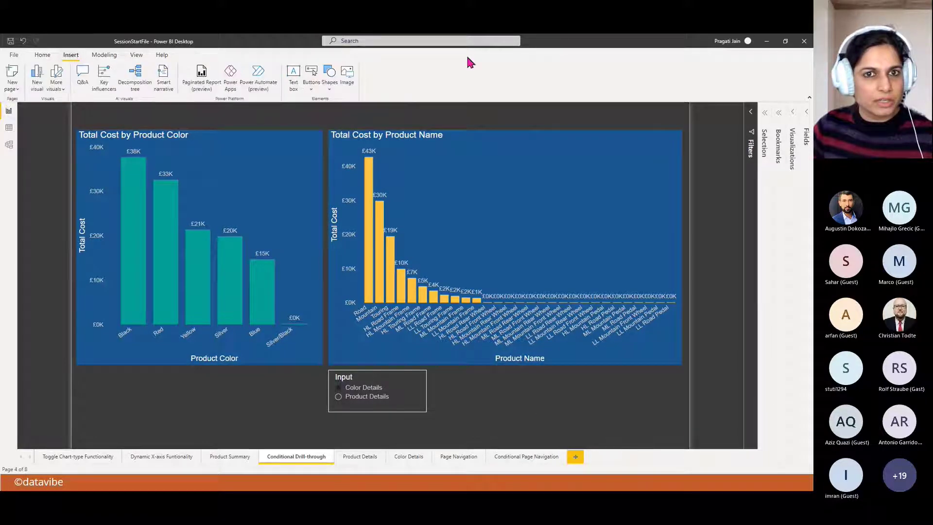
left_click(310, 83)
left_click(331, 210)
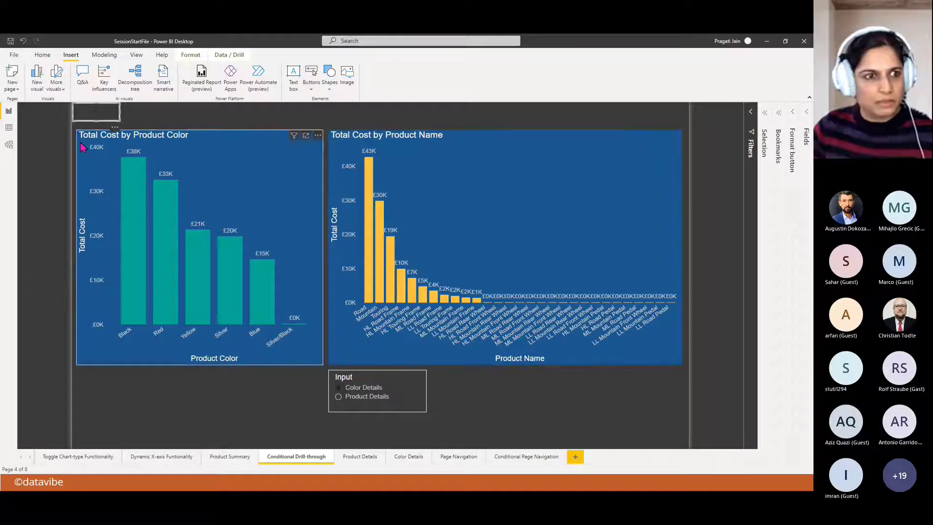
left_click_drag(91, 110, 592, 380)
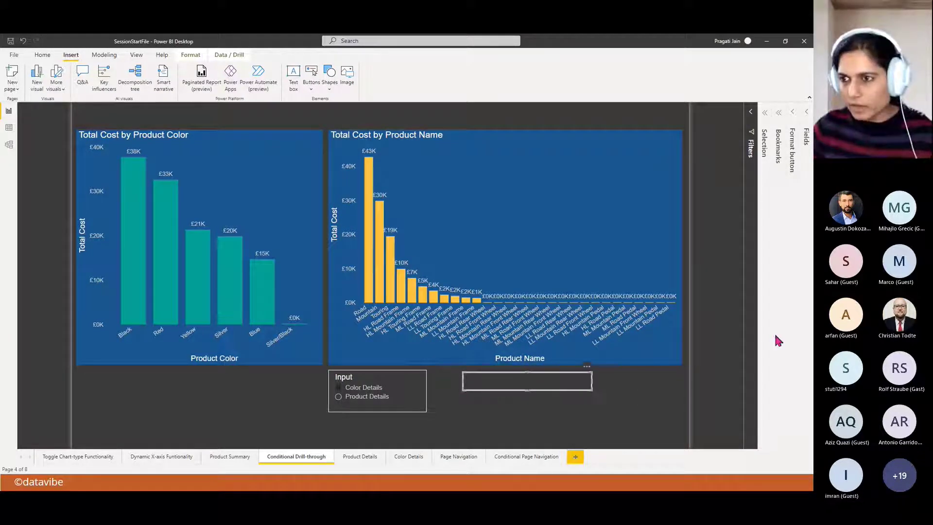
Enable the button's text and base it on the field value of User Input Drillthrough's Input, summarized by First
left_click(791, 113)
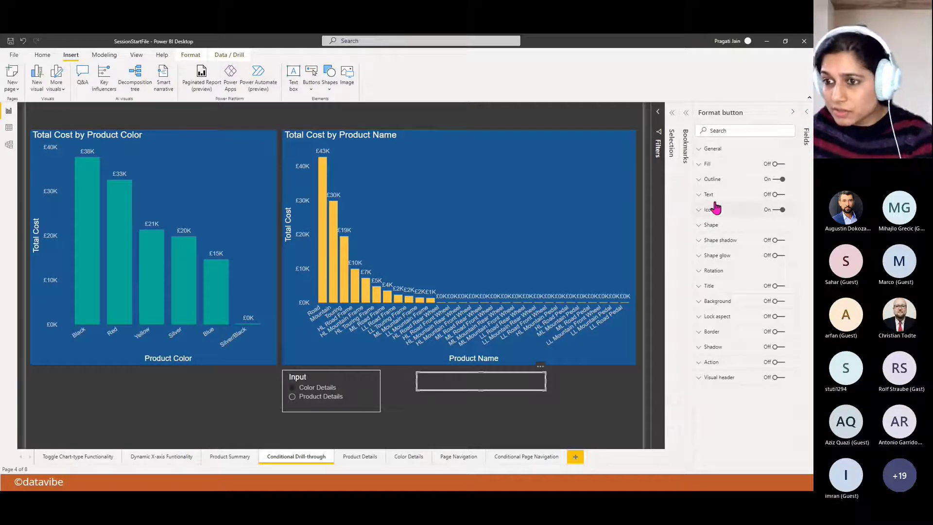
left_click(777, 195)
left_click(709, 194)
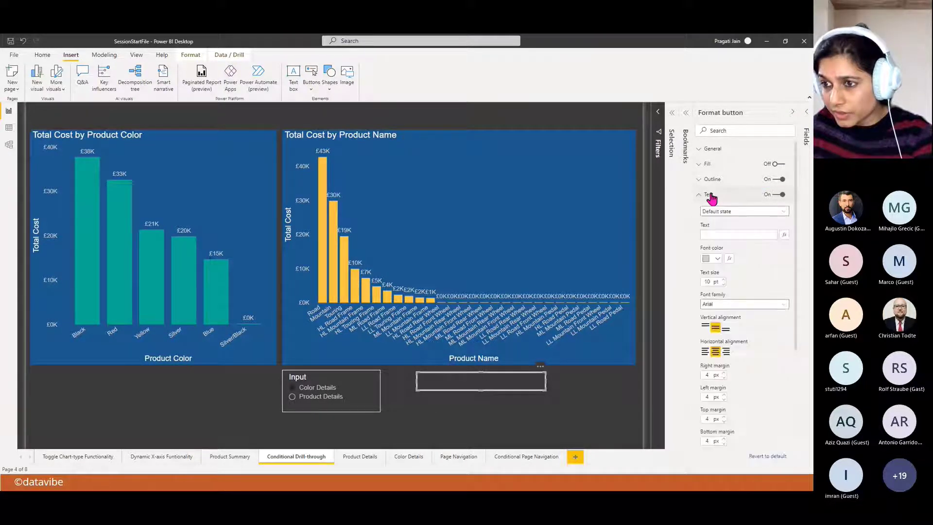
left_click(720, 235)
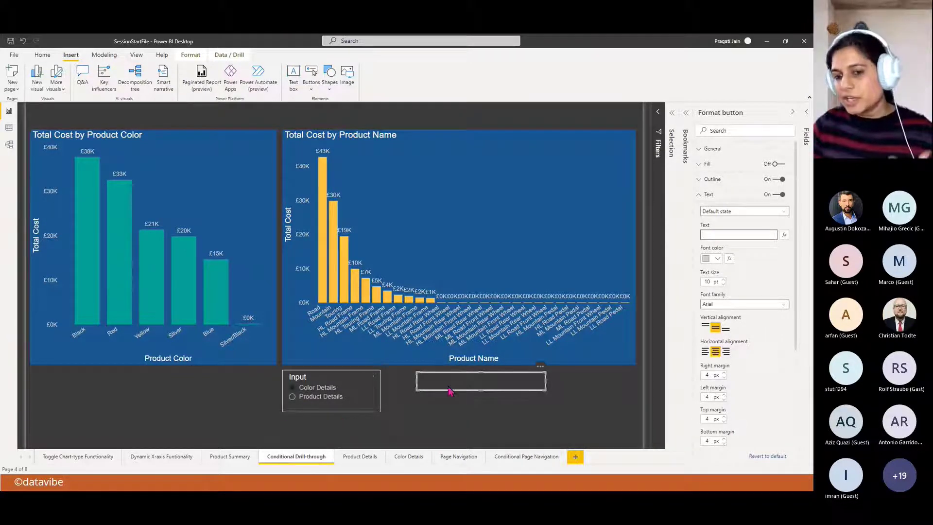
left_click(783, 236)
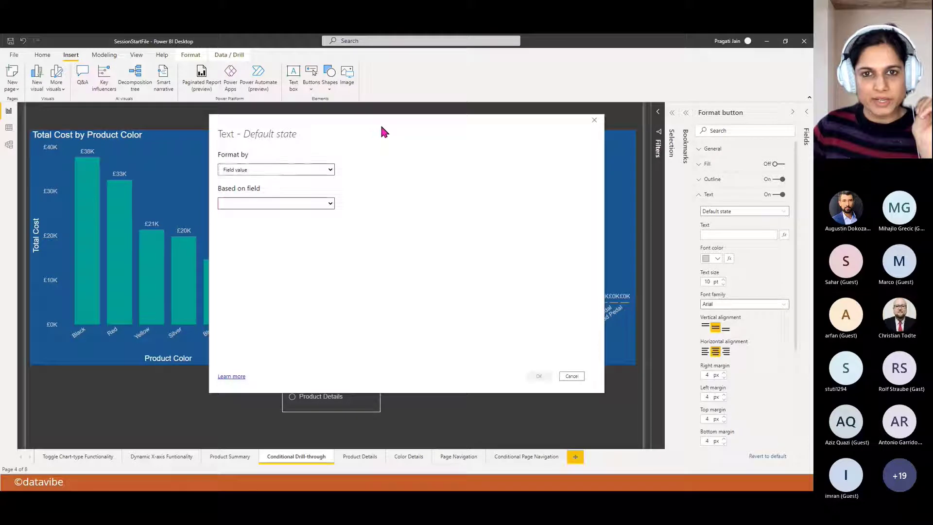
left_click(330, 204)
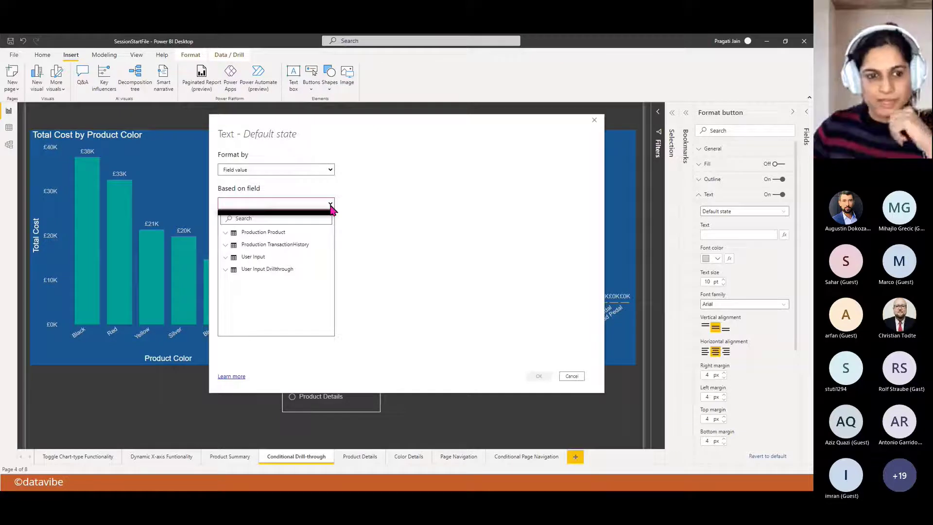
left_click(228, 269)
left_click(246, 282)
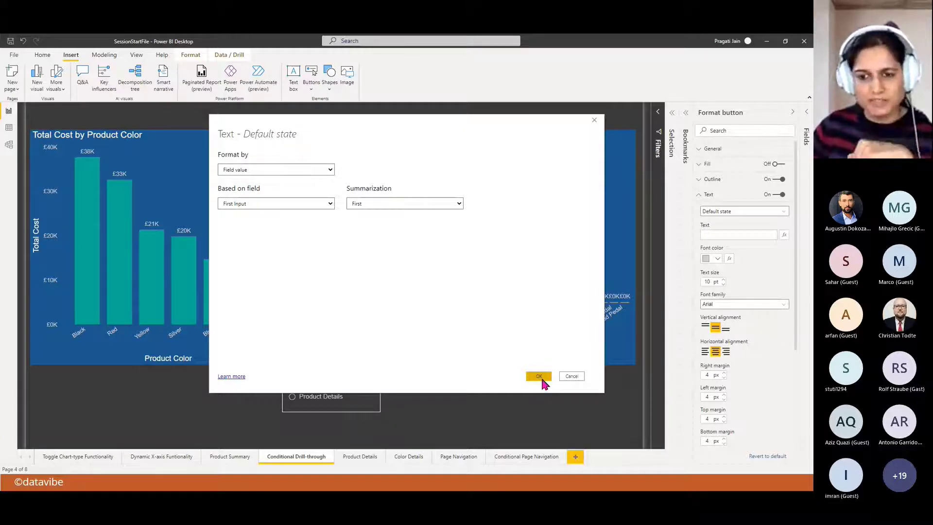
left_click(538, 375)
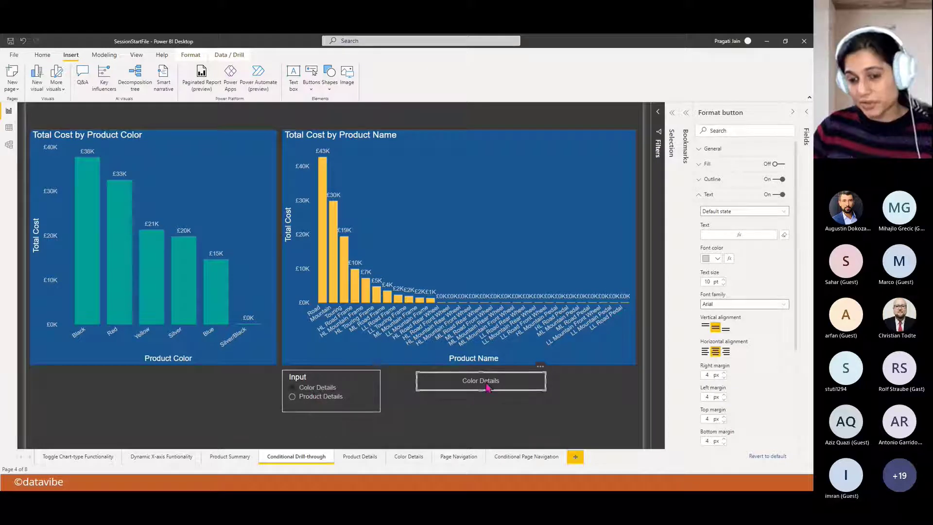
Set the button's text size to 14 pt and test its label with Product Details and Color Details selected in the slicer
left_click(723, 280)
left_click(724, 280)
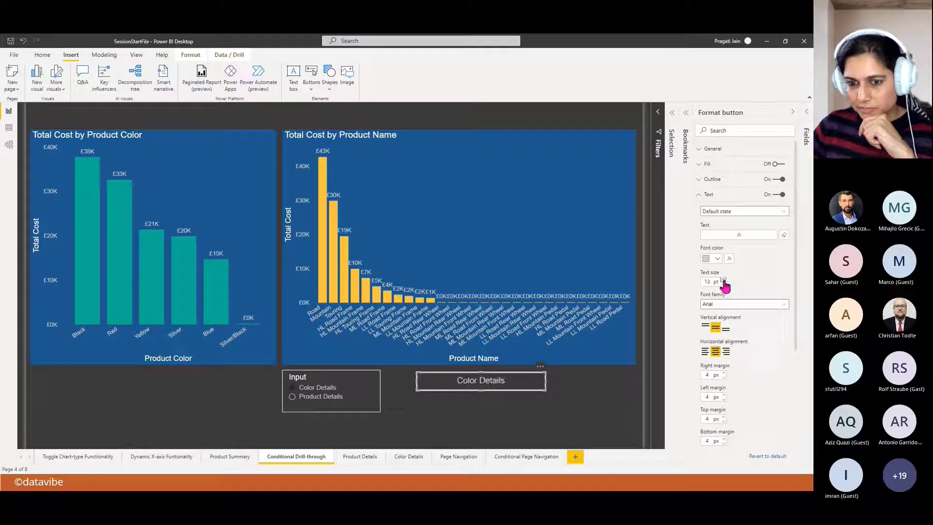
left_click(723, 280)
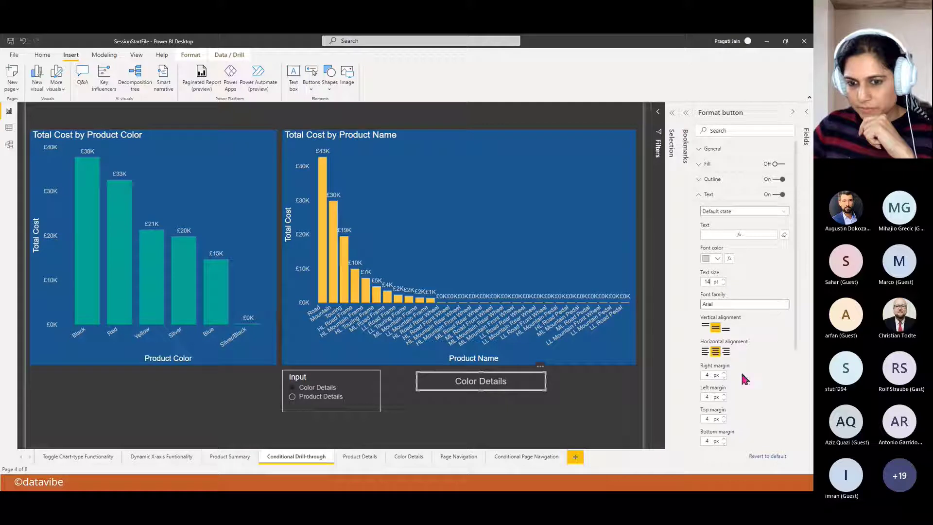
left_click(291, 397)
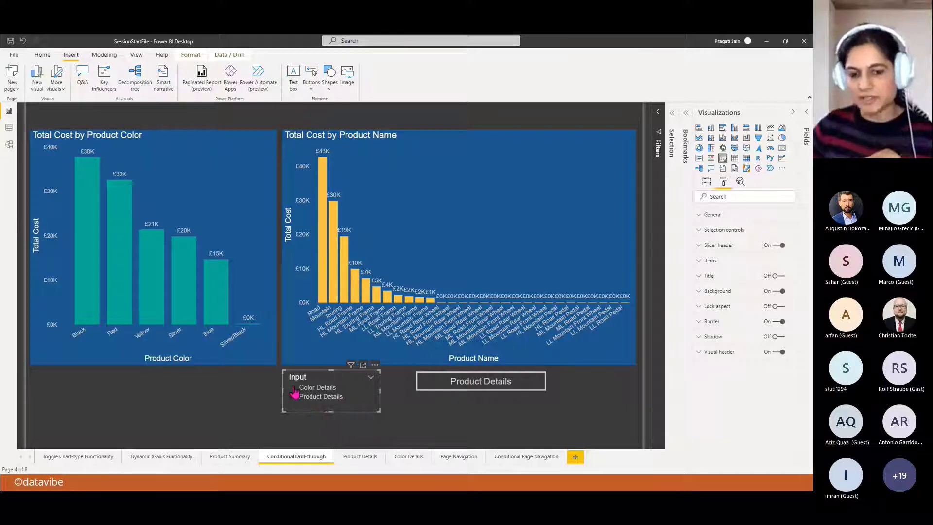
left_click(293, 387)
Set the button's font color to white
left_click(558, 378)
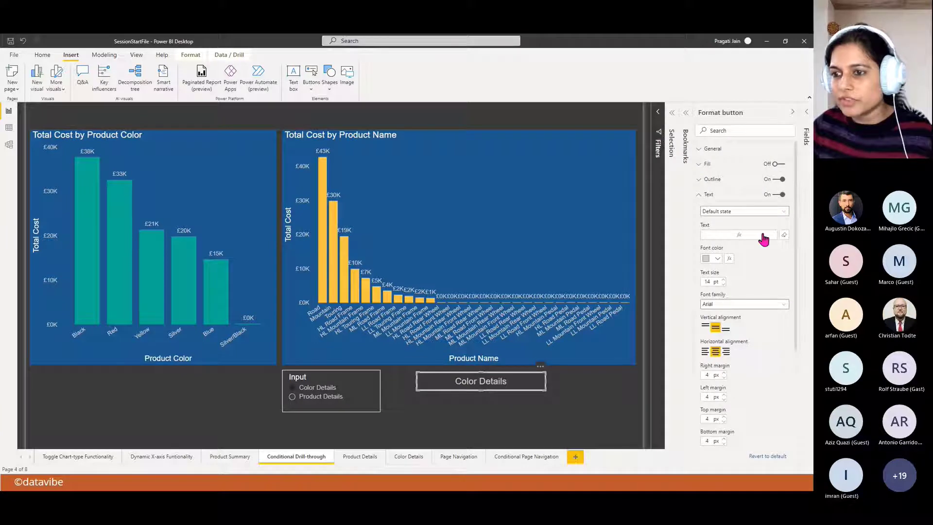
left_click(716, 259)
left_click(659, 275)
left_click(699, 194)
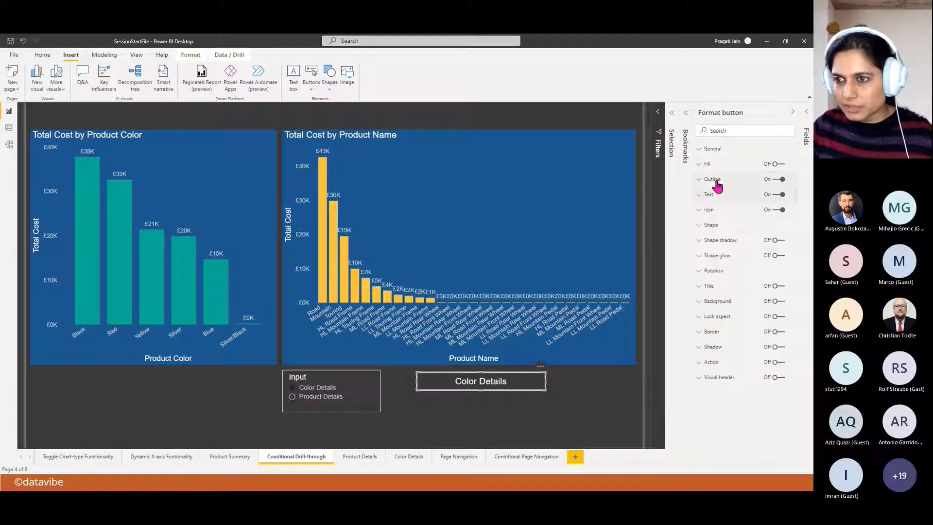
Set the button's outline color to white
left_click(707, 180)
left_click(712, 221)
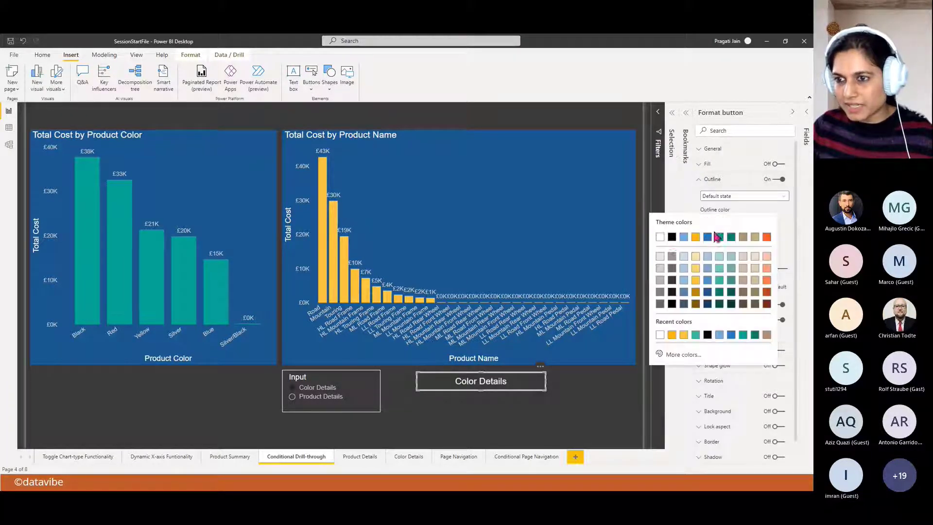
left_click(662, 244)
left_click(700, 180)
Change the button's shape in its default state to Chevron arrow
left_click(708, 225)
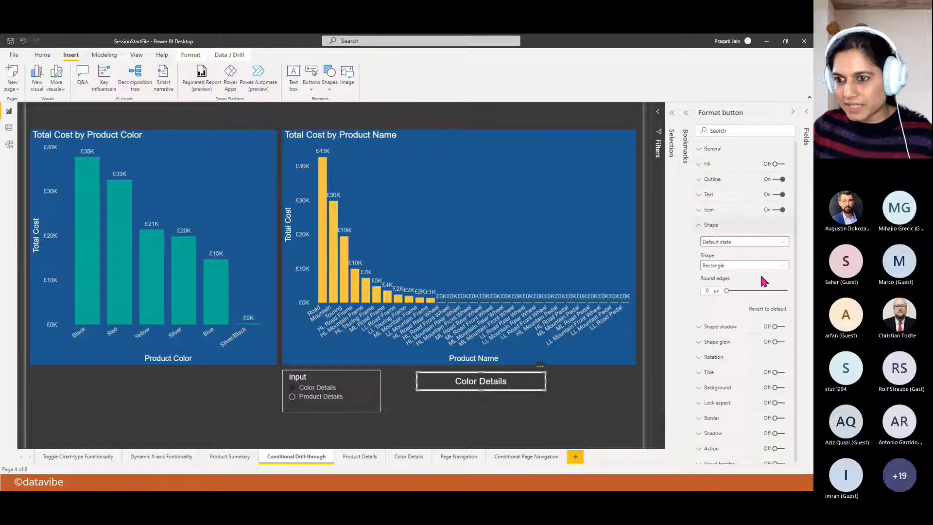
left_click(778, 265)
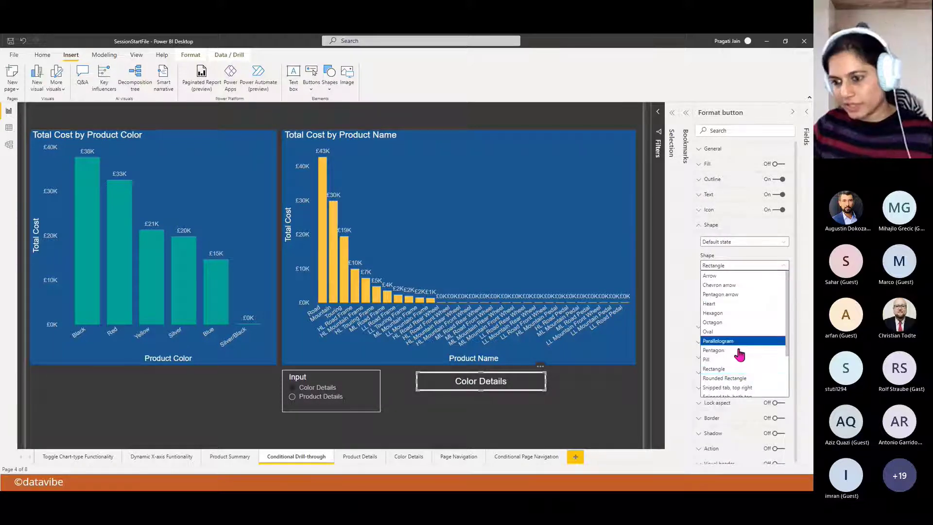
left_click(727, 285)
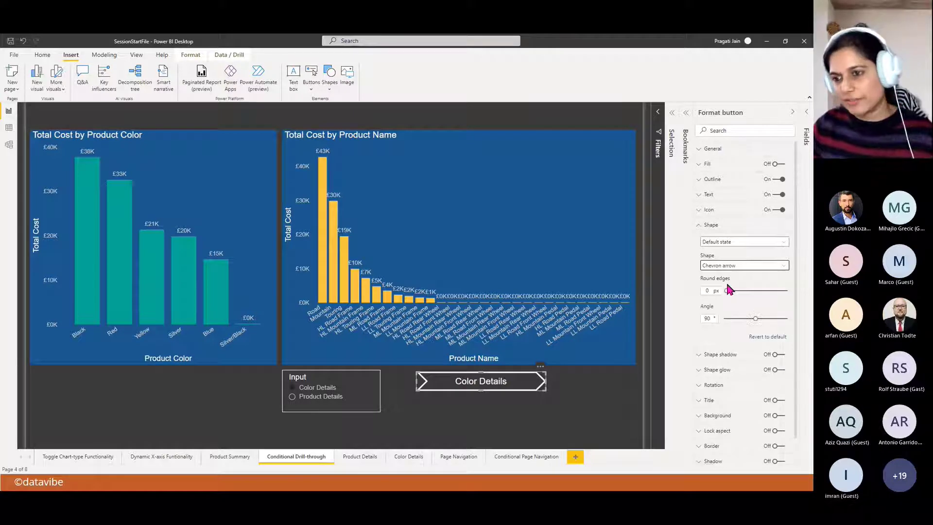
left_click(706, 225)
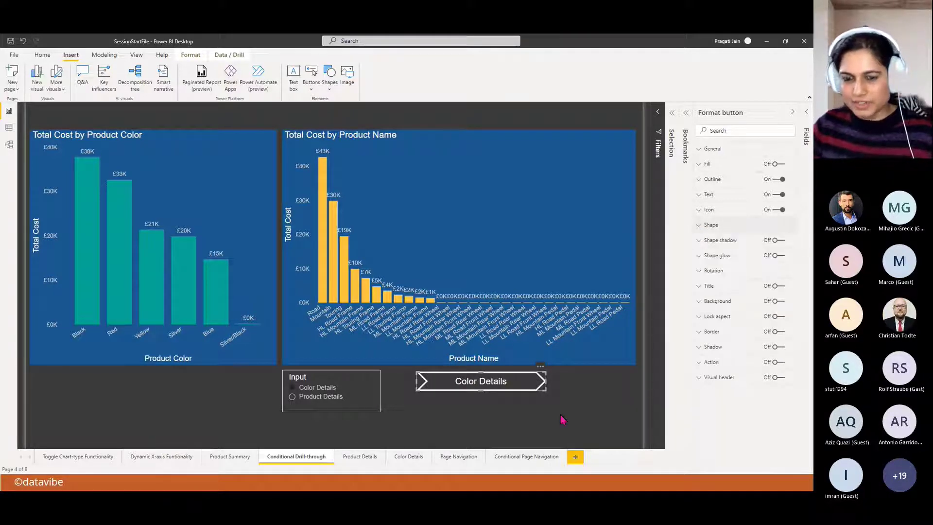
left_click(544, 408)
left_click(534, 384)
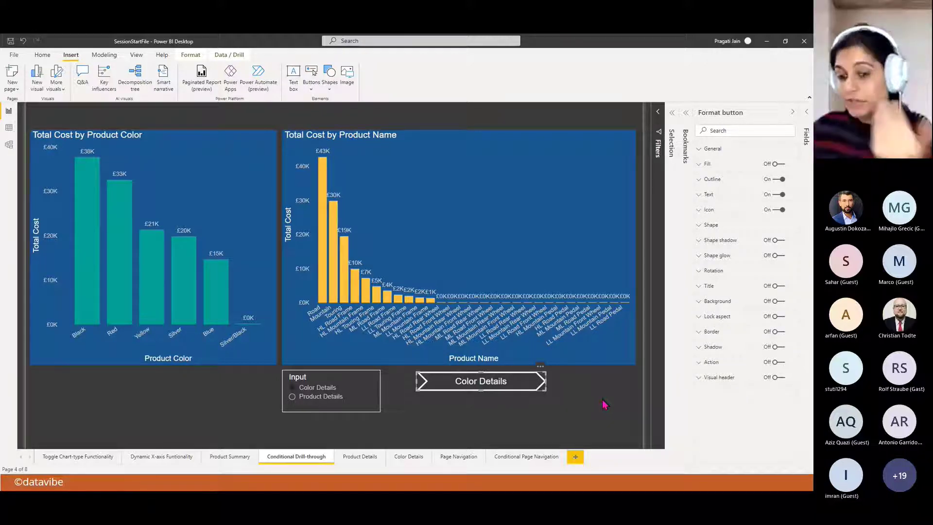
Enable the button's action and set its type to Drill through
left_click(778, 365)
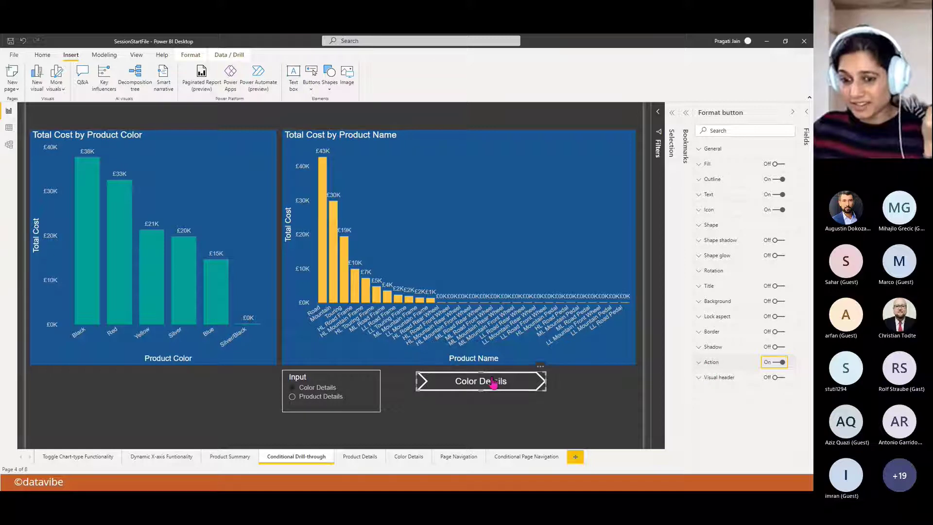
left_click(704, 367)
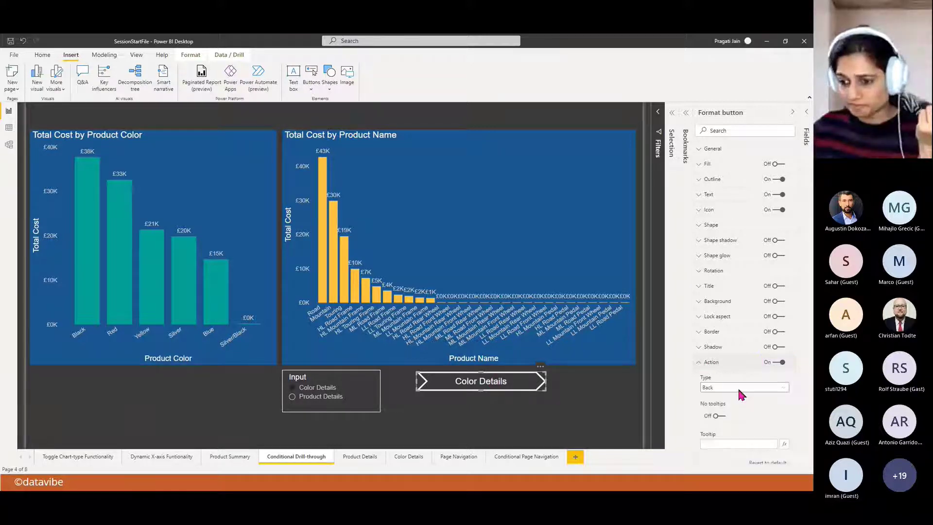
scroll(774, 403, "down", 1)
left_click(782, 367)
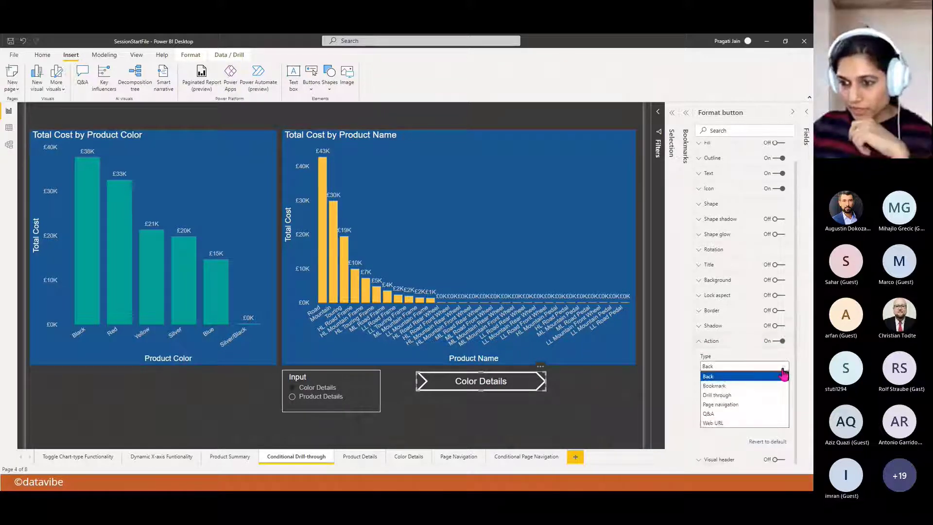
left_click(755, 395)
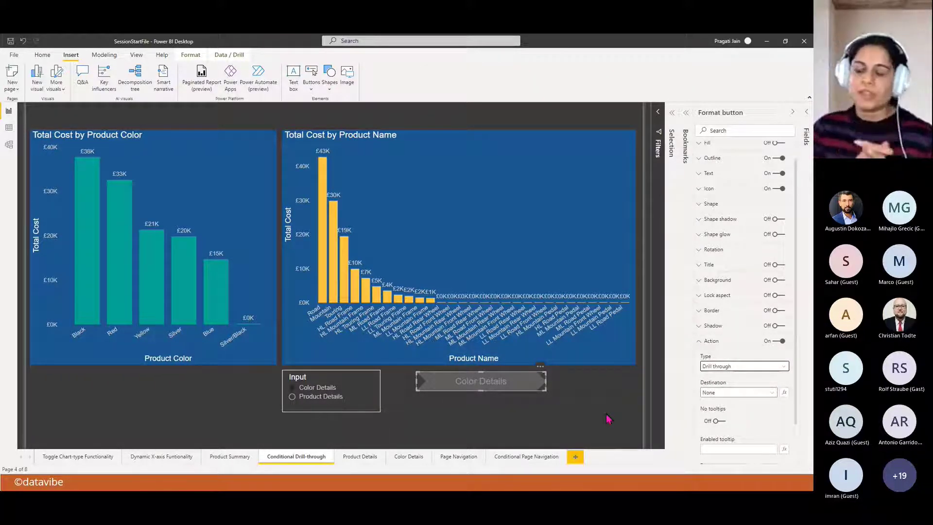
Base the button's drill-through destination on the field value of User Input Drillthrough's Input, summarized by First
left_click(770, 392)
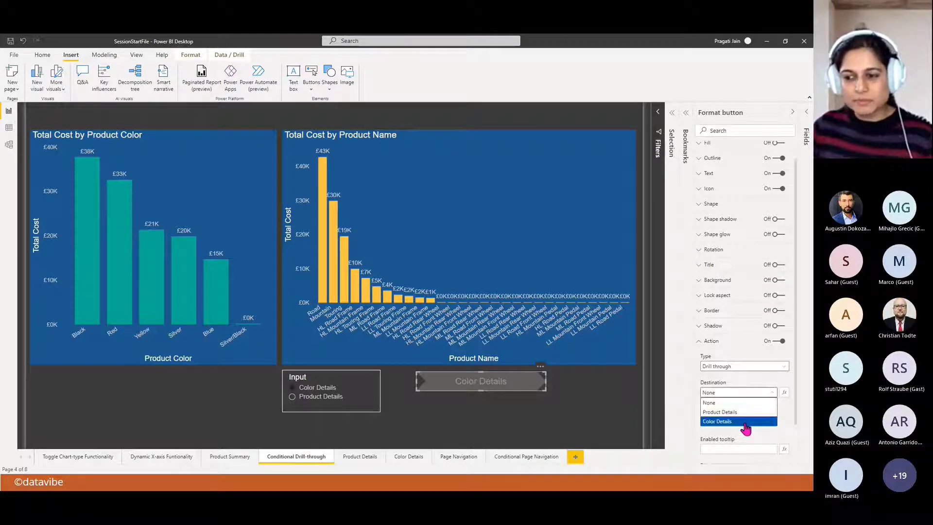
left_click(782, 422)
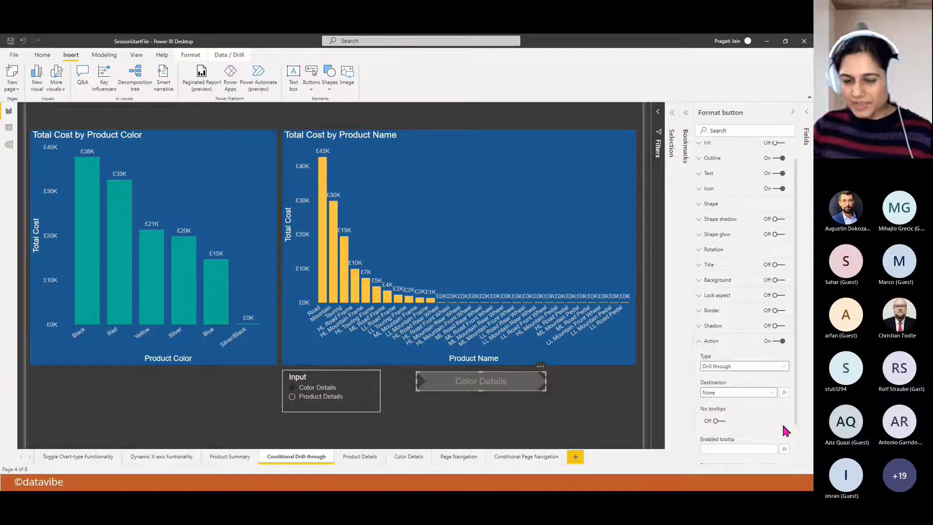
left_click(319, 397)
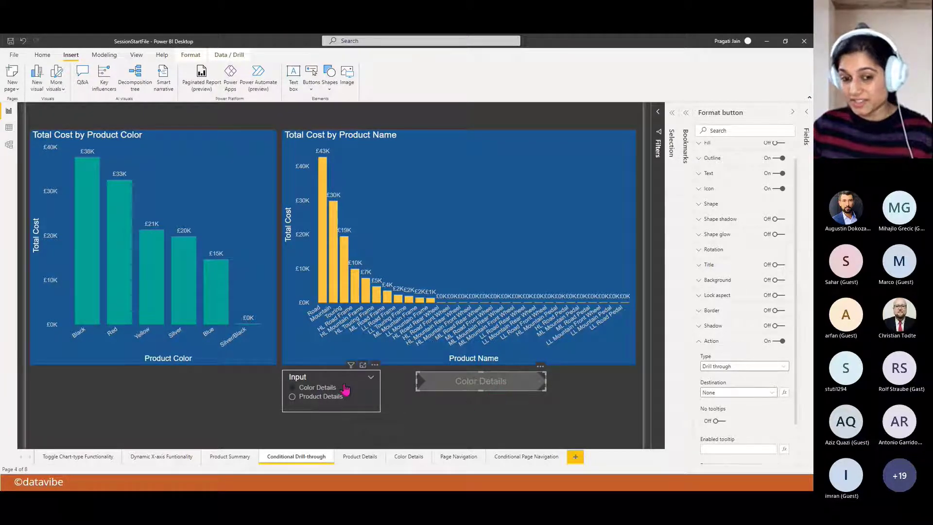
left_click(784, 393)
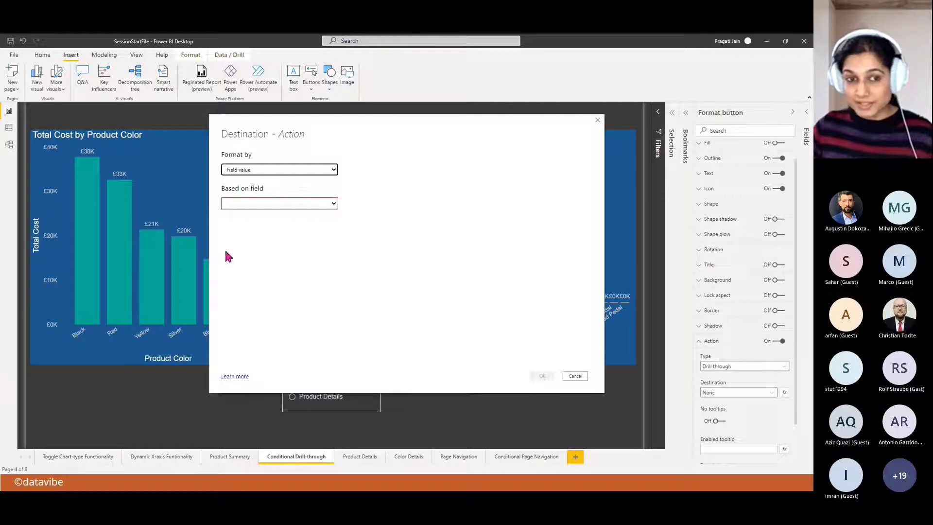
left_click(334, 205)
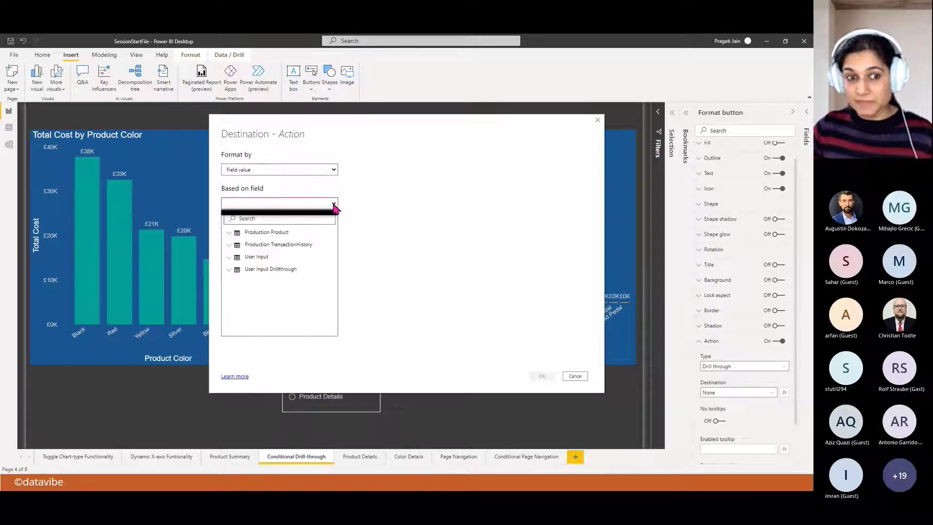
left_click(261, 271)
left_click(252, 280)
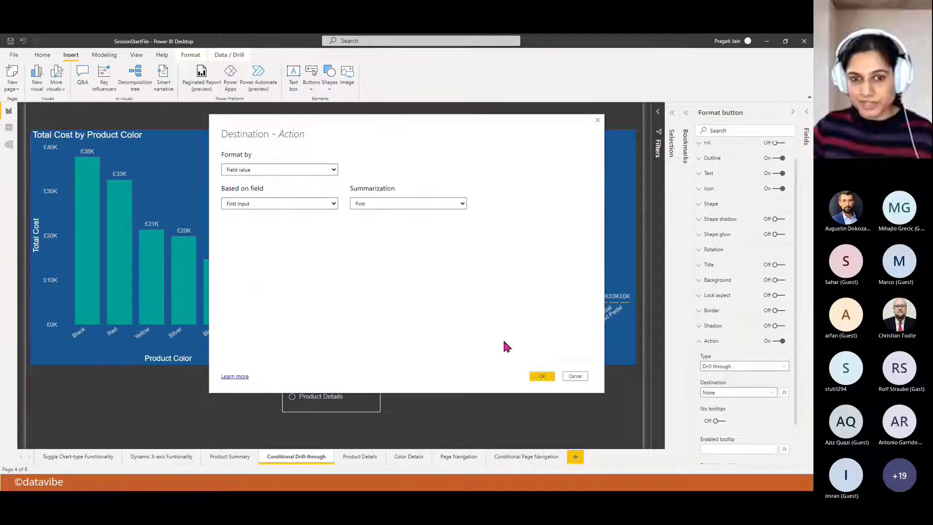
left_click(541, 376)
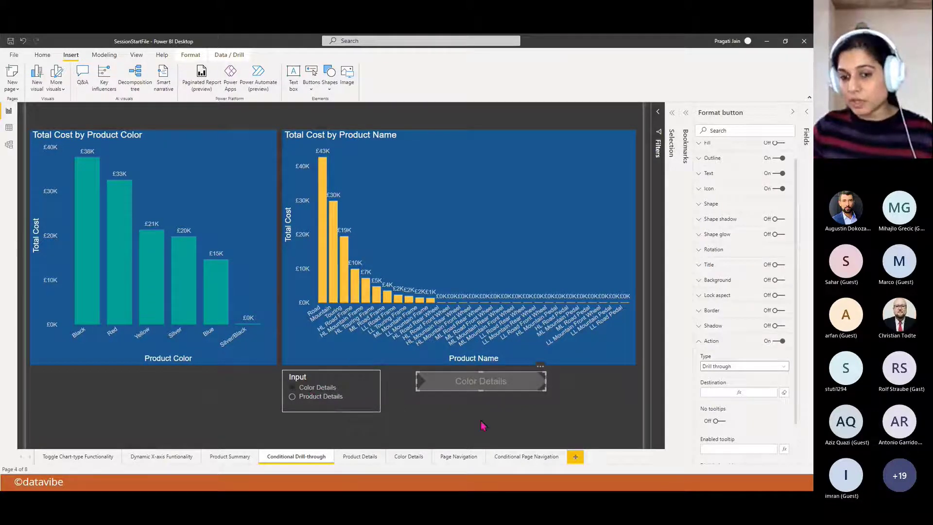
Collapse the Visualizations pane, select Red in Total Cost by Product Color, and check the button with Product Details chosen in the Input slicer
left_click(517, 417)
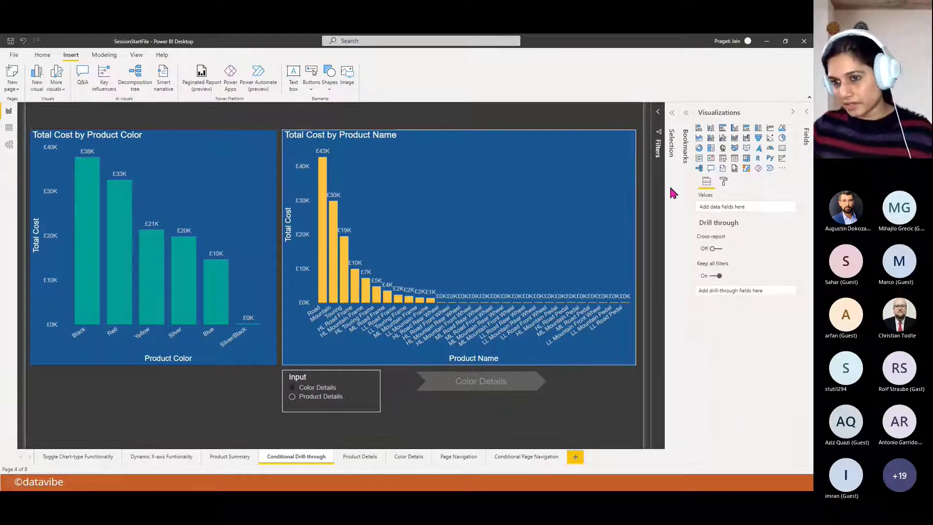
left_click(792, 112)
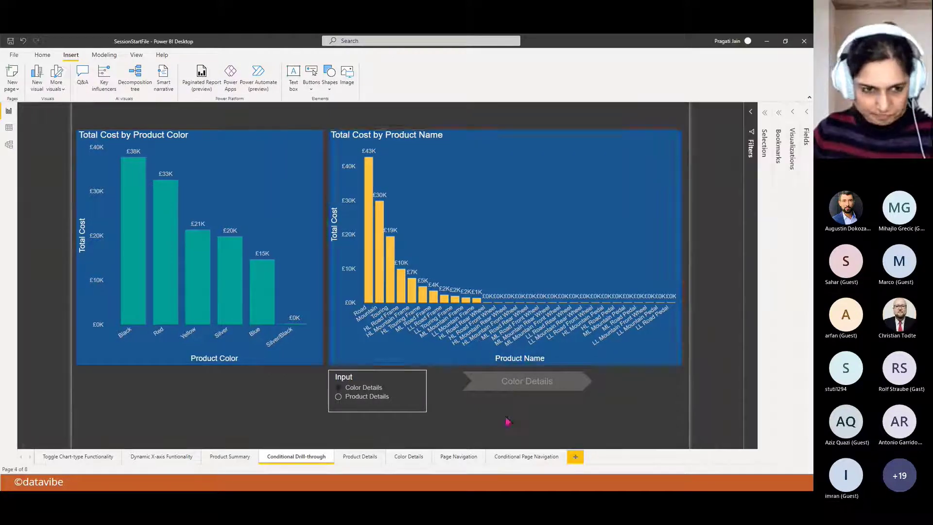
left_click(164, 272)
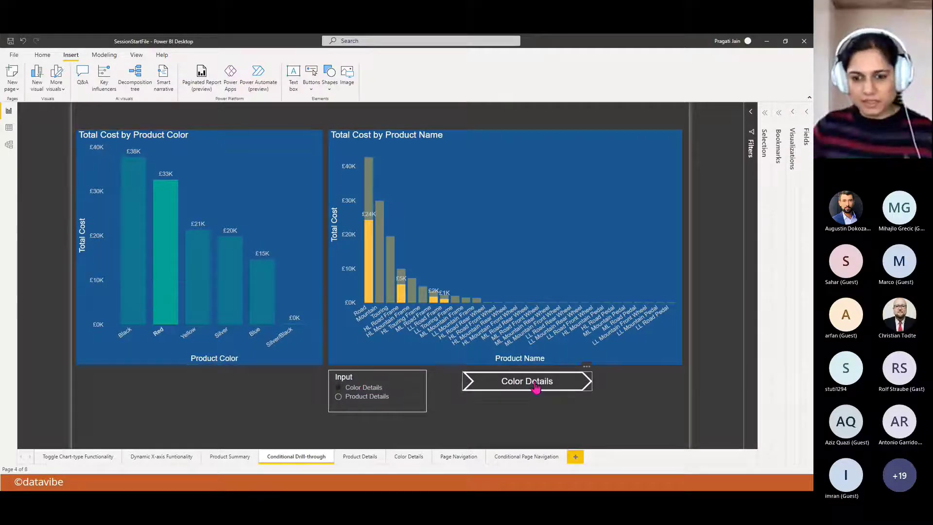
left_click(526, 395)
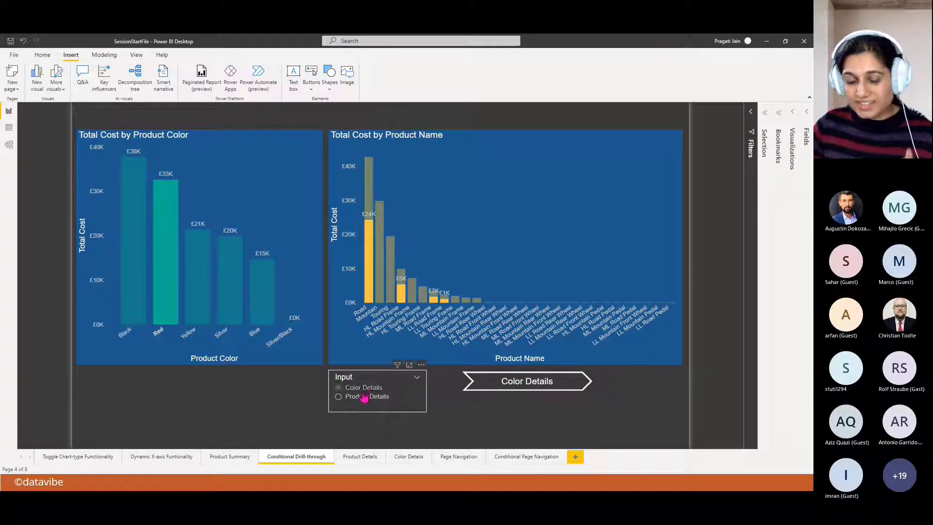
left_click(340, 396)
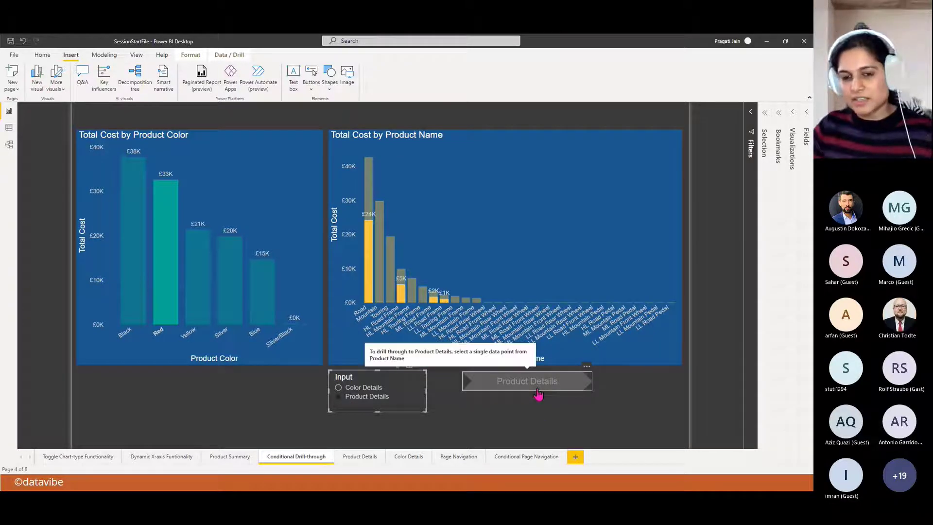
mouse_move(370, 281)
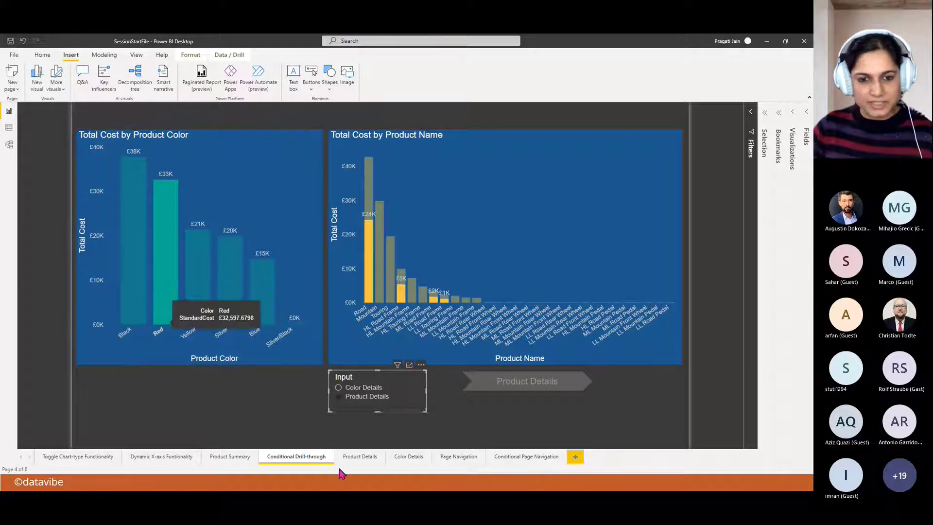
Choose Color Details in the Input slicer, test the button's drill-through for Red, and return to the Conditional Drill-through page
left_click(340, 388)
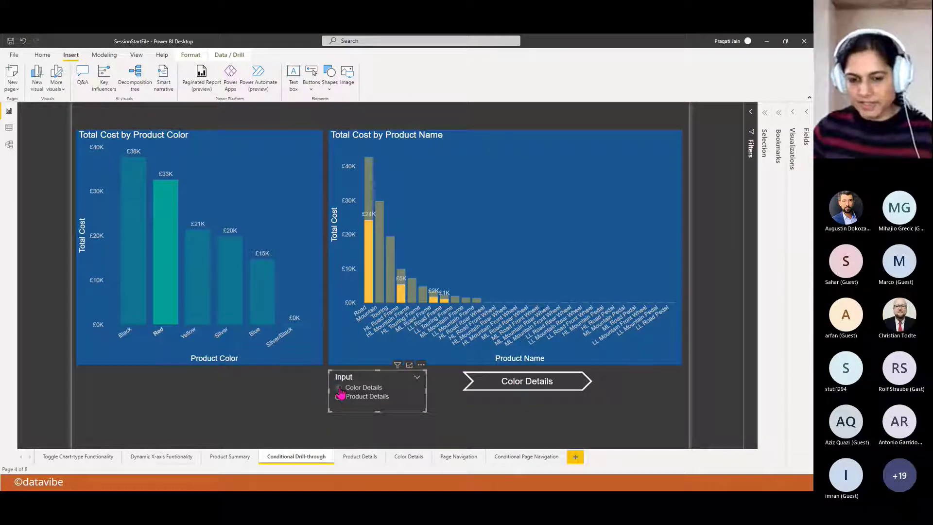
left_click(528, 387, "ctrl")
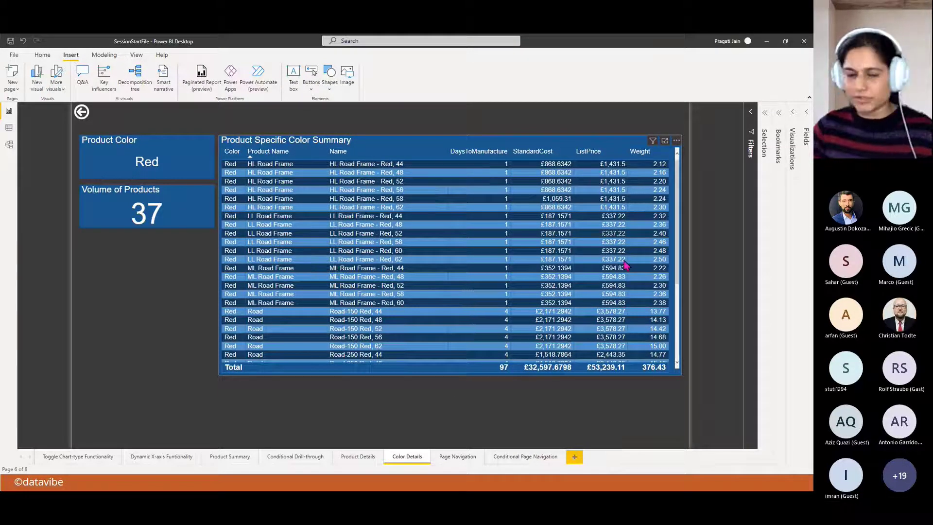
left_click(81, 113, "ctrl")
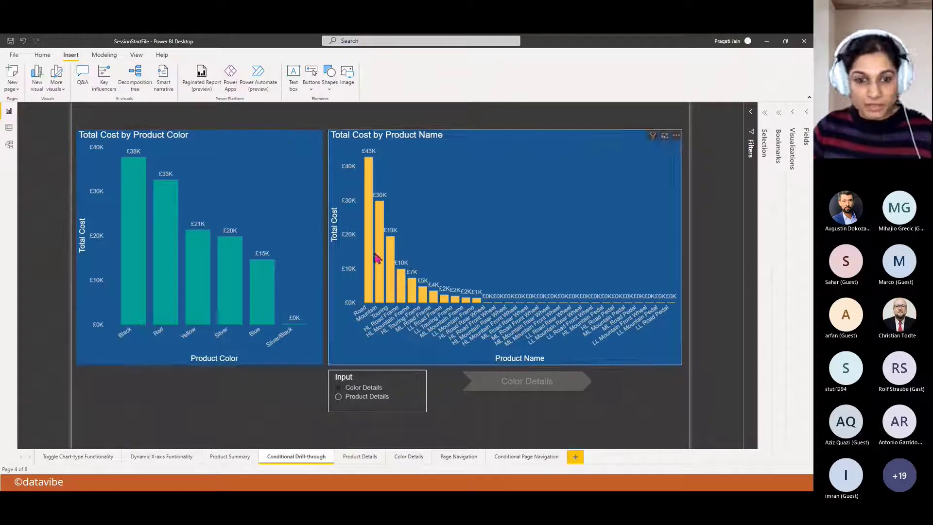
Select HL Road Frame in Total Cost by Product Name, check the button with Product Details chosen in the slicer, and clear the chart selection
left_click(401, 282)
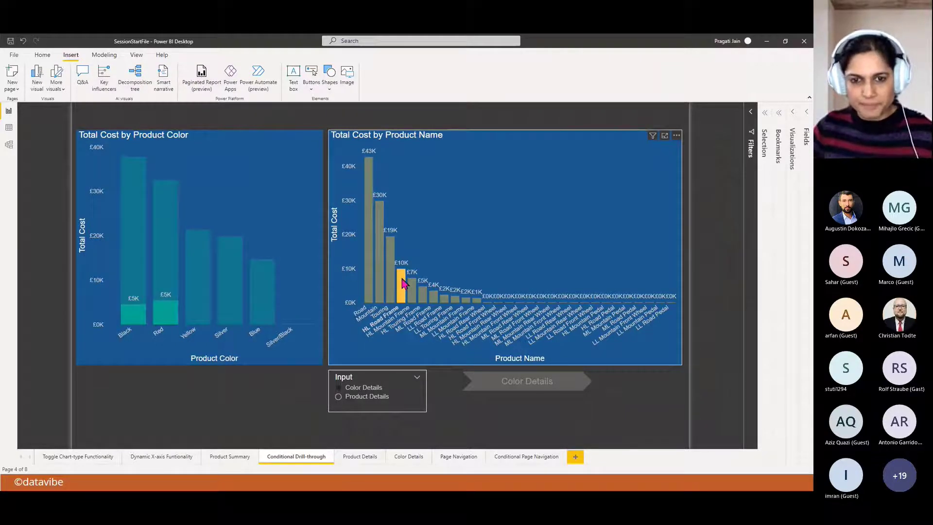
left_click(338, 399)
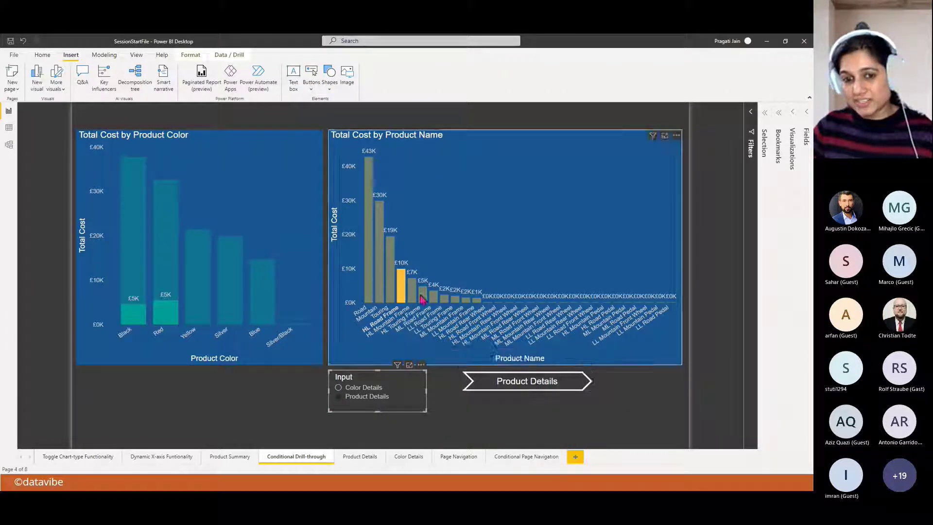
mouse_move(401, 290)
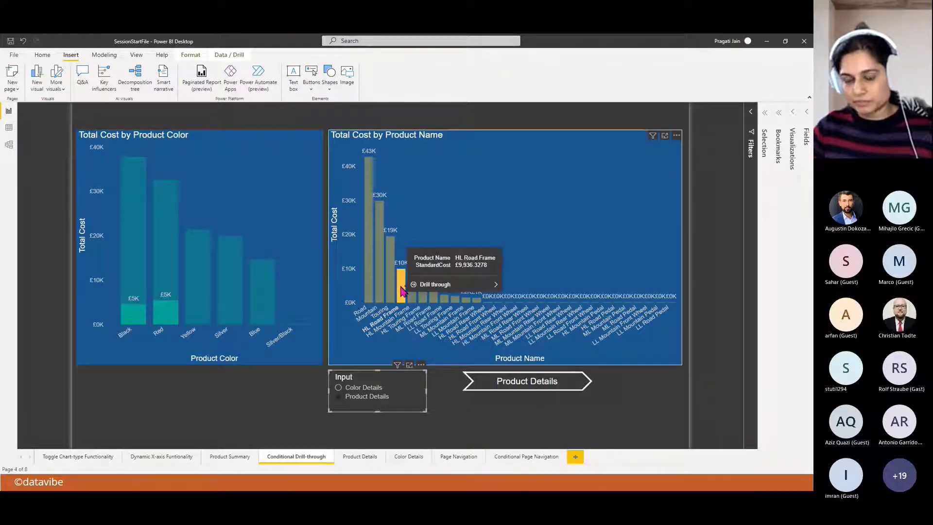
left_click(453, 421)
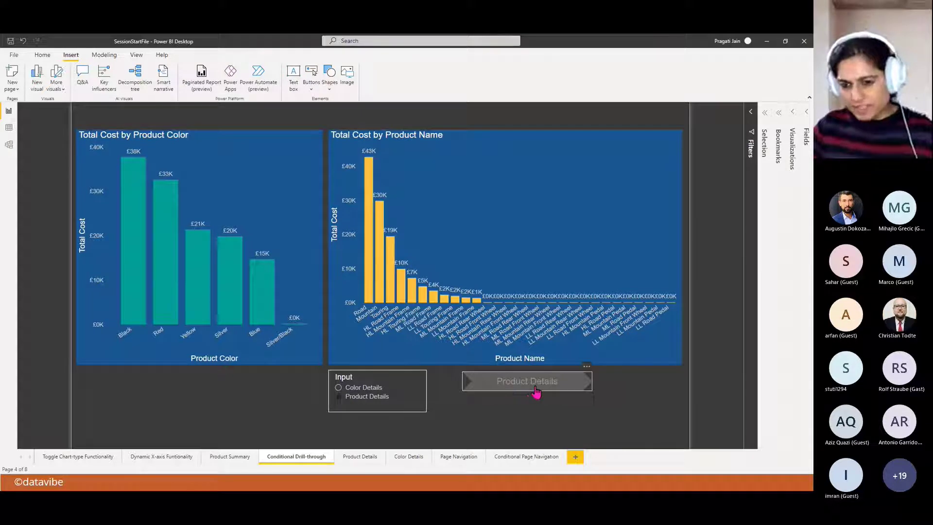
Select Touring in Total Cost by Product Name, test the drill-through to Product Details, and return to the Conditional Drill-through page
mouse_move(517, 392)
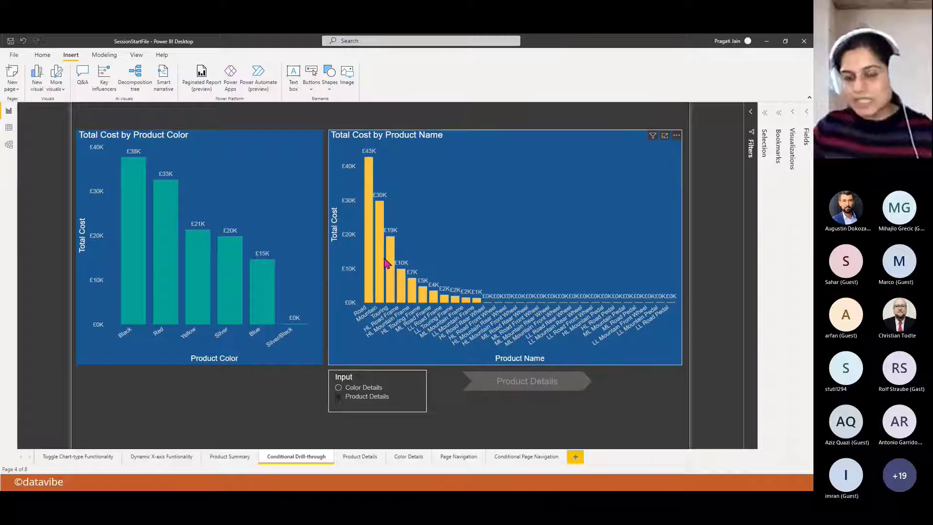
mouse_move(391, 261)
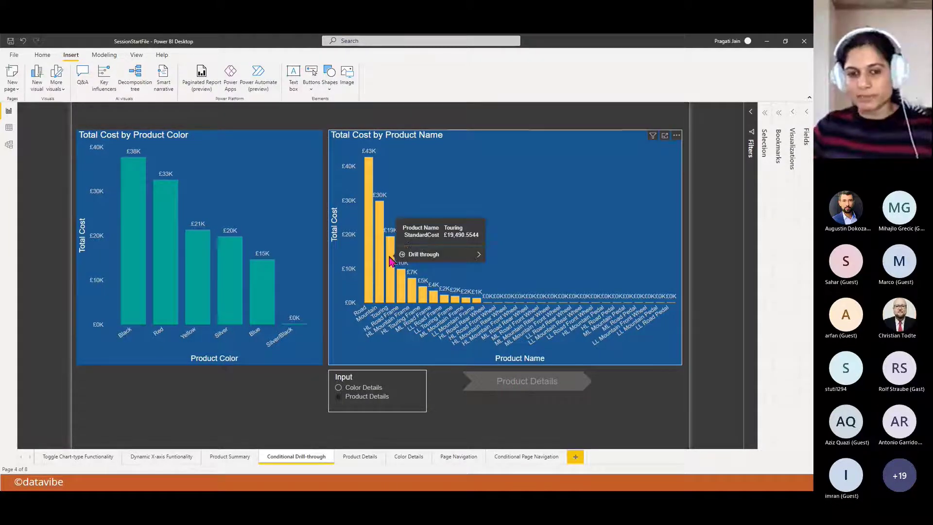
left_click(391, 262)
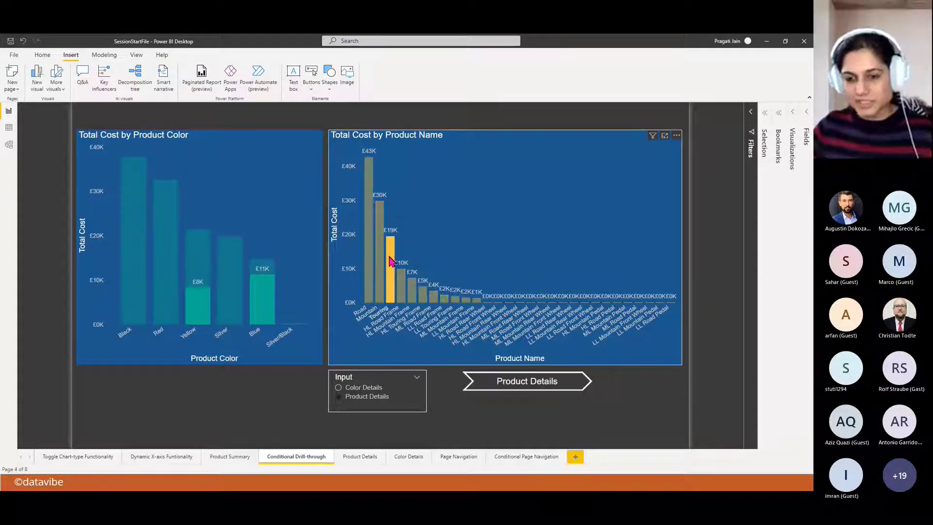
left_click(543, 390, "ctrl")
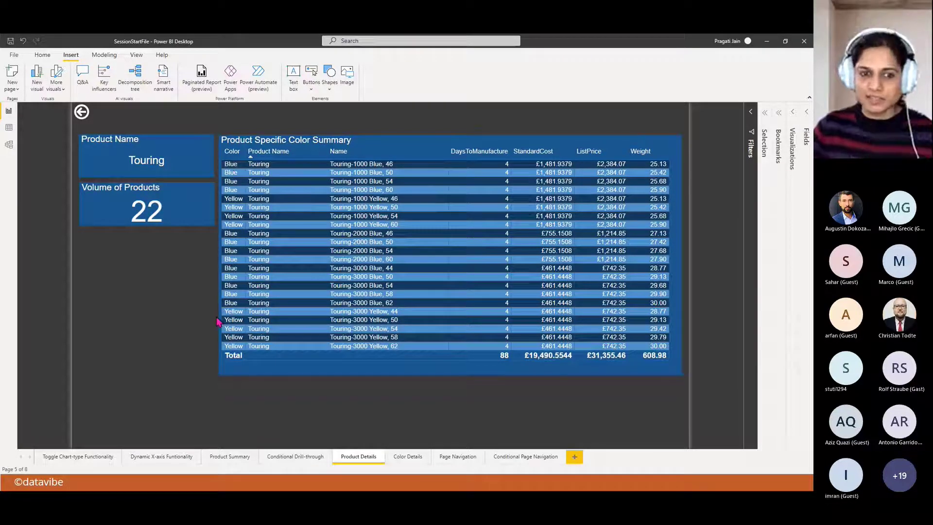
left_click(82, 113)
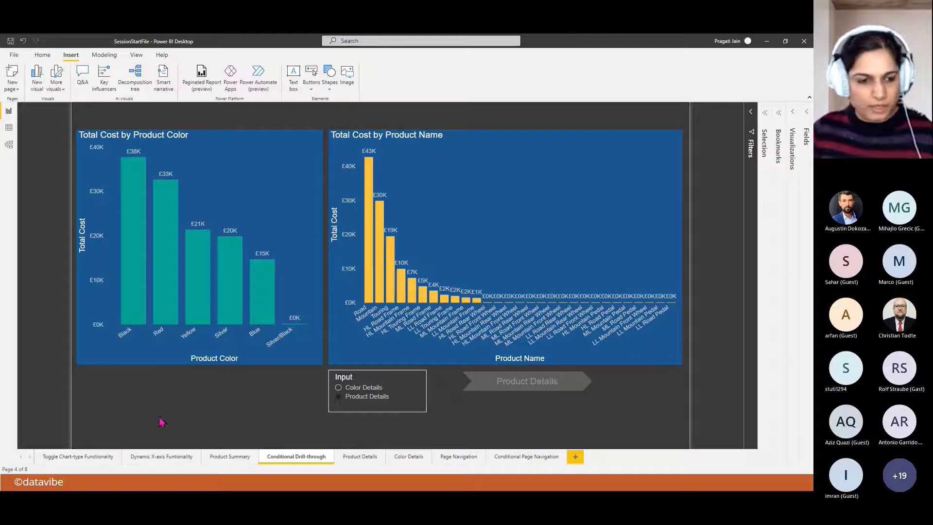
Switch to the Microsoft Teams meeting window to check for attendees' questions
key("alt+Tab")
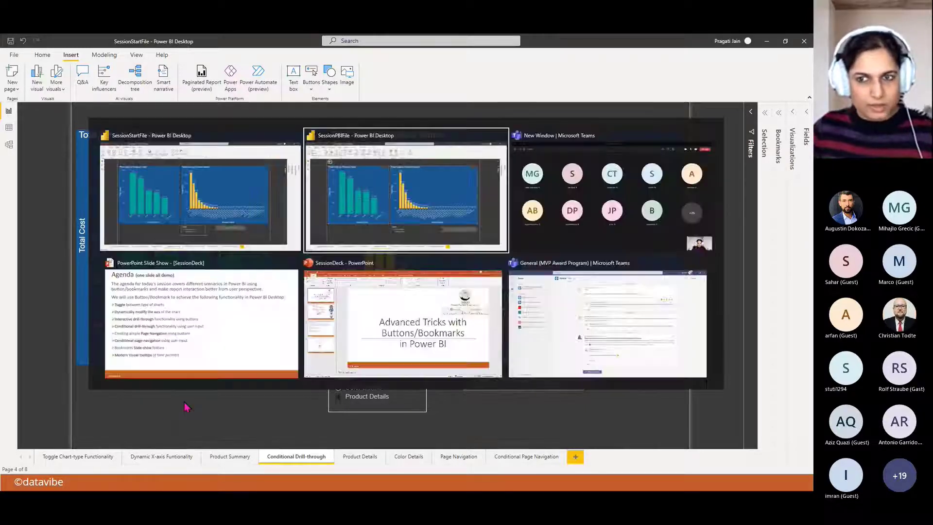
key("Tab")
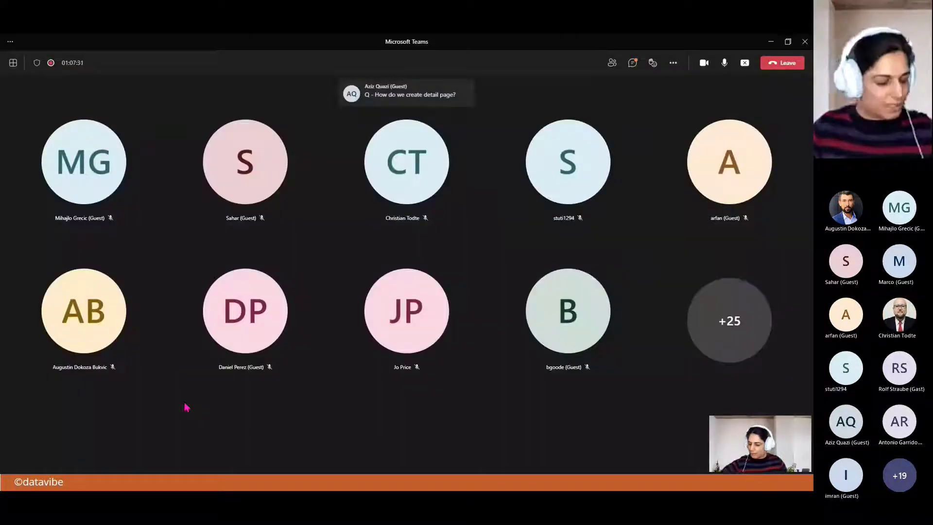
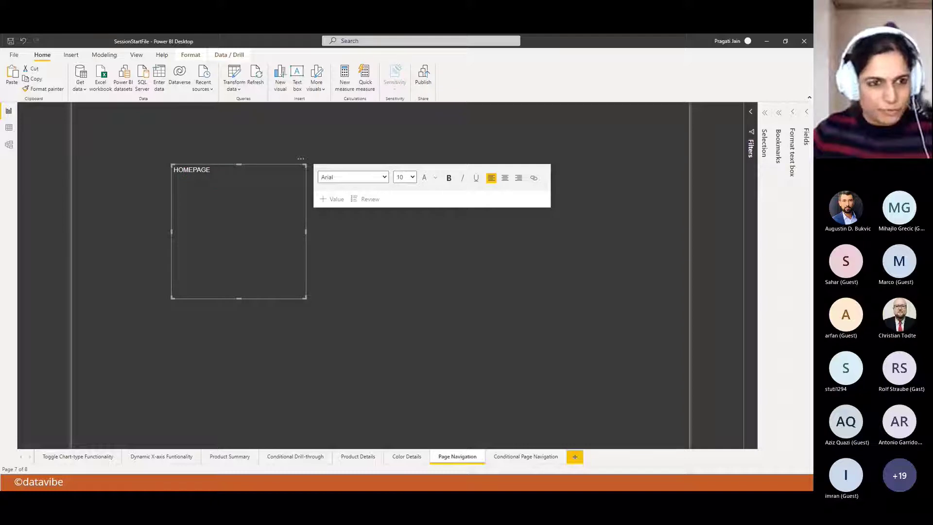
Make the HOMEPAGE text on the Page Navigation page bold with a font size of 60
left_click_drag(210, 170, 173, 171)
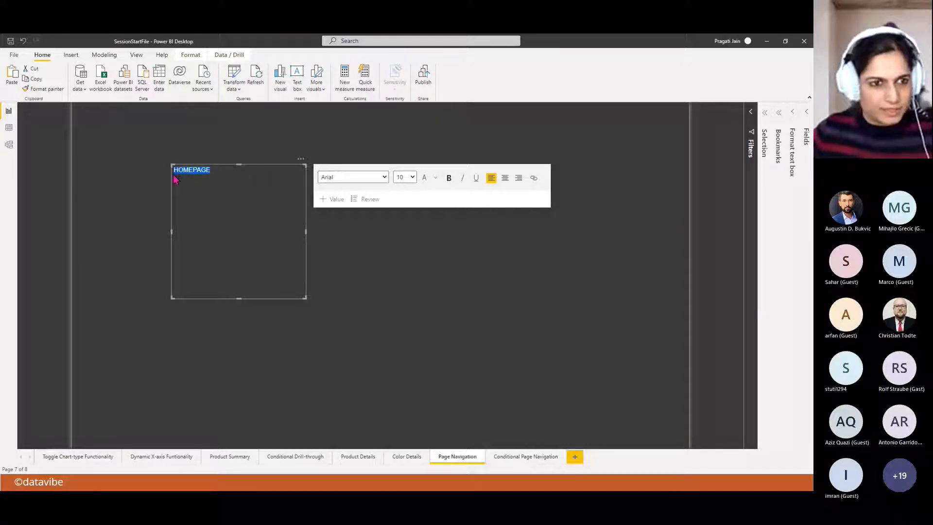
left_click(448, 178)
left_click(411, 178)
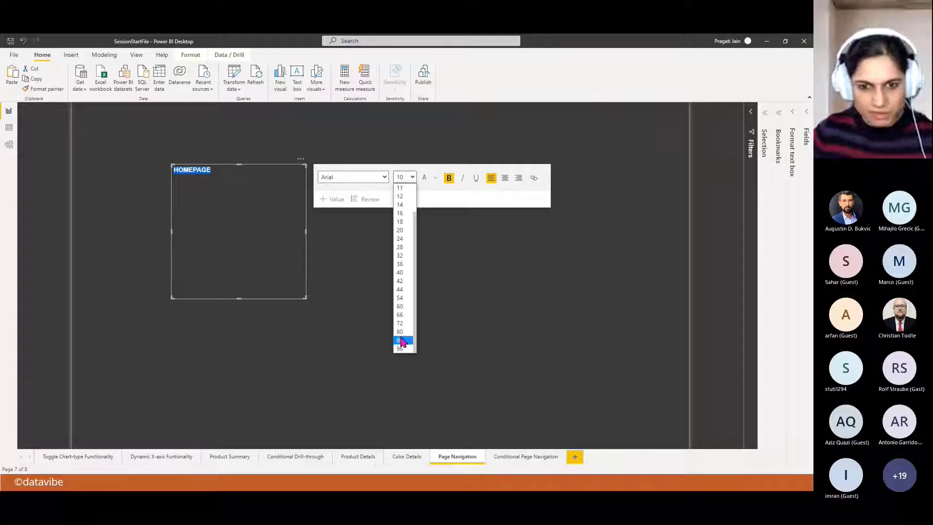
left_click(400, 307)
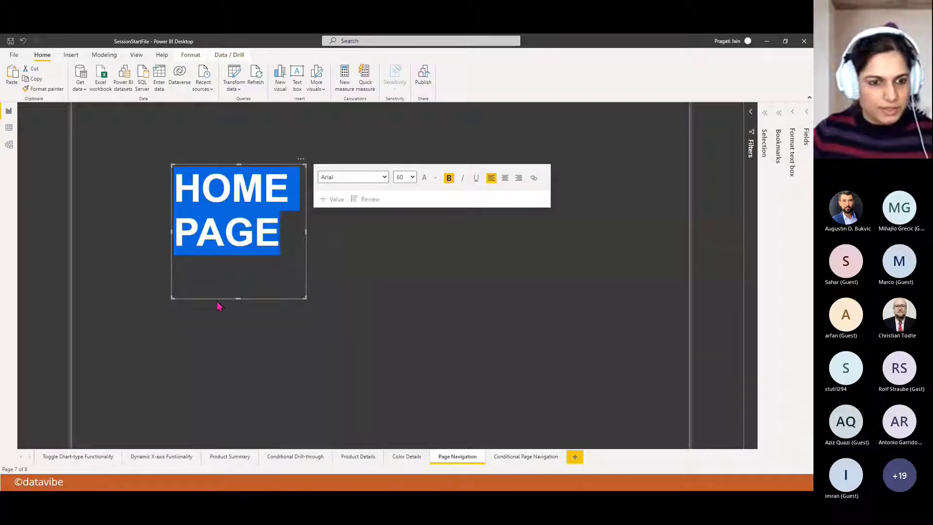
Turn the HOMEPAGE text box into a full-width banner along the page's upper edge, just tall enough for its text, and center the text
left_click_drag(215, 299, 121, 238)
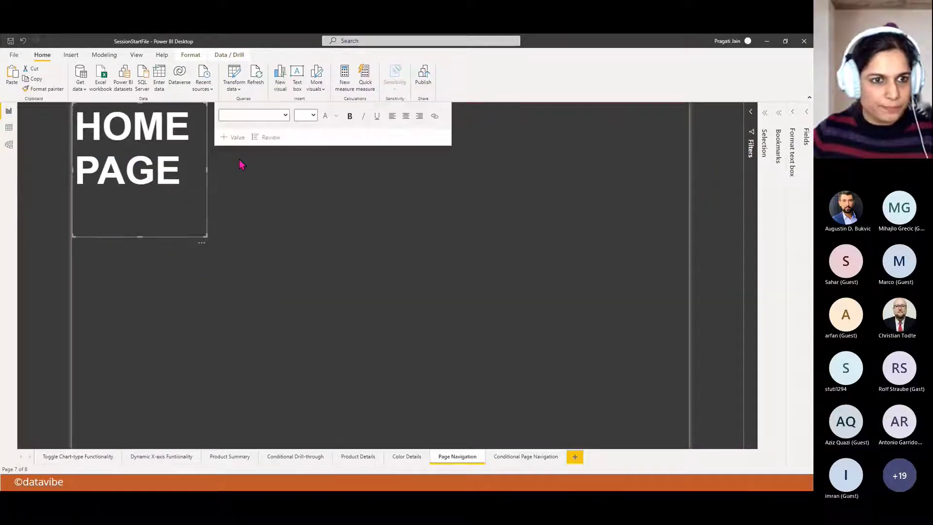
left_click_drag(210, 171, 727, 171)
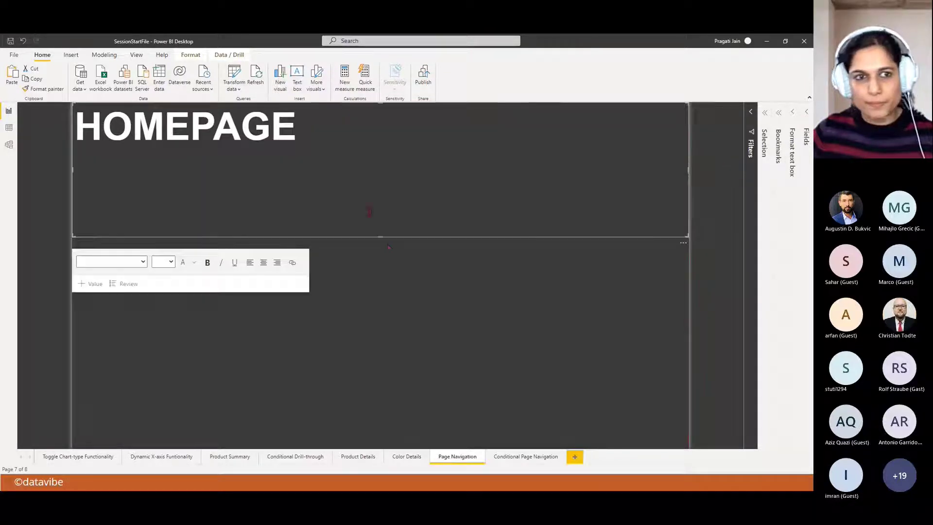
left_click_drag(379, 236, 380, 147)
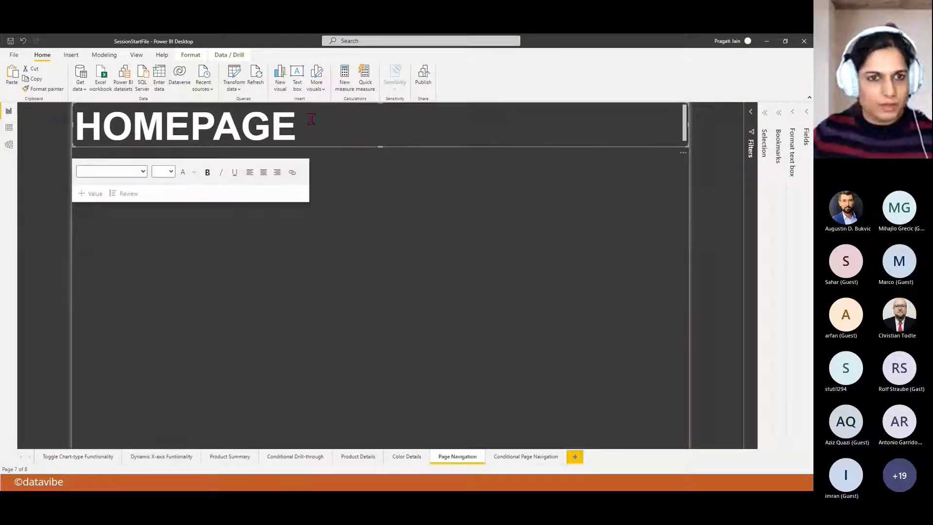
left_click_drag(296, 127, 80, 115)
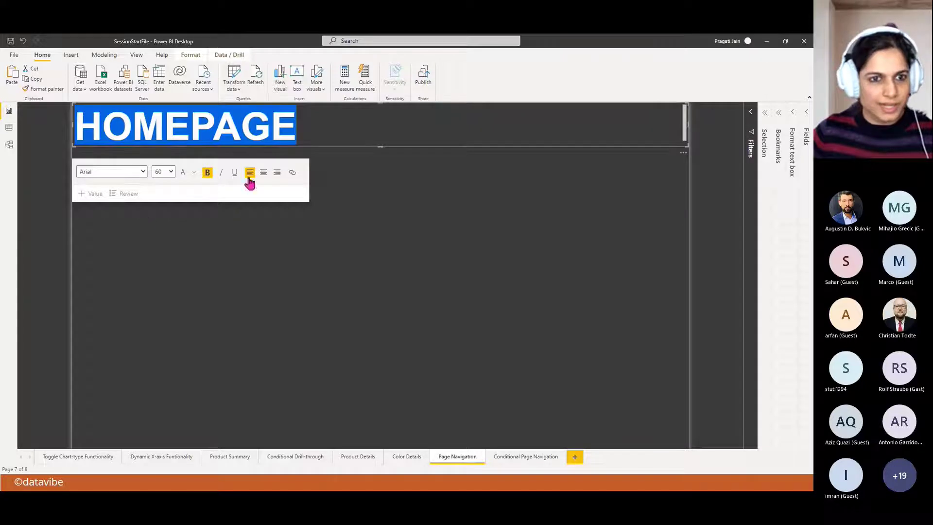
left_click(263, 173)
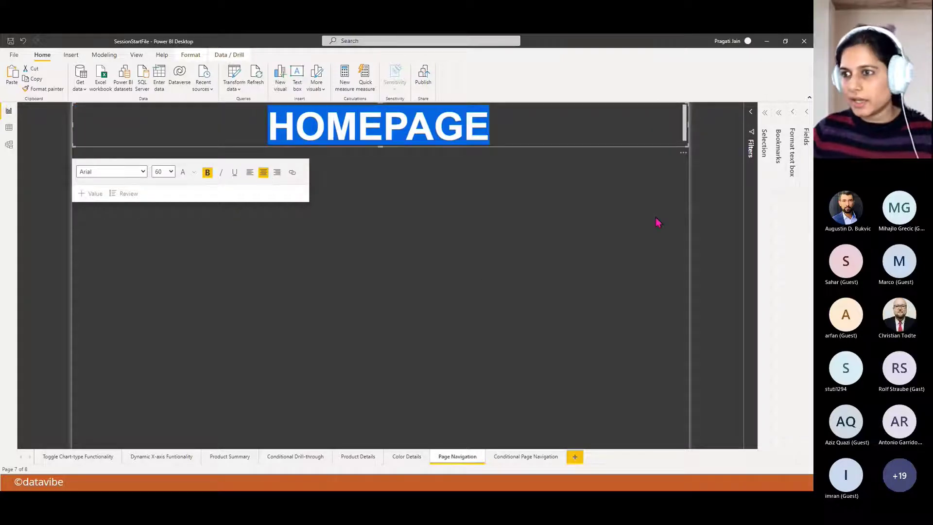
left_click(793, 120)
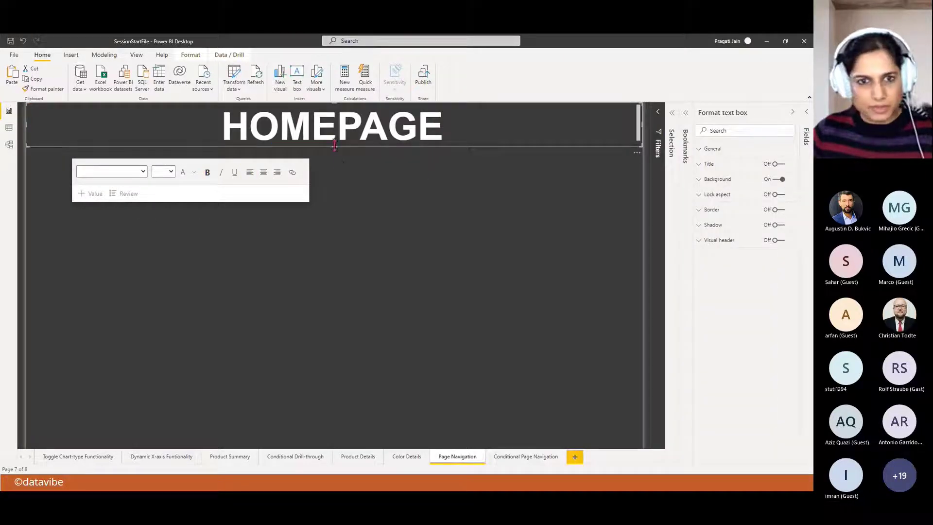
left_click_drag(334, 146, 335, 157)
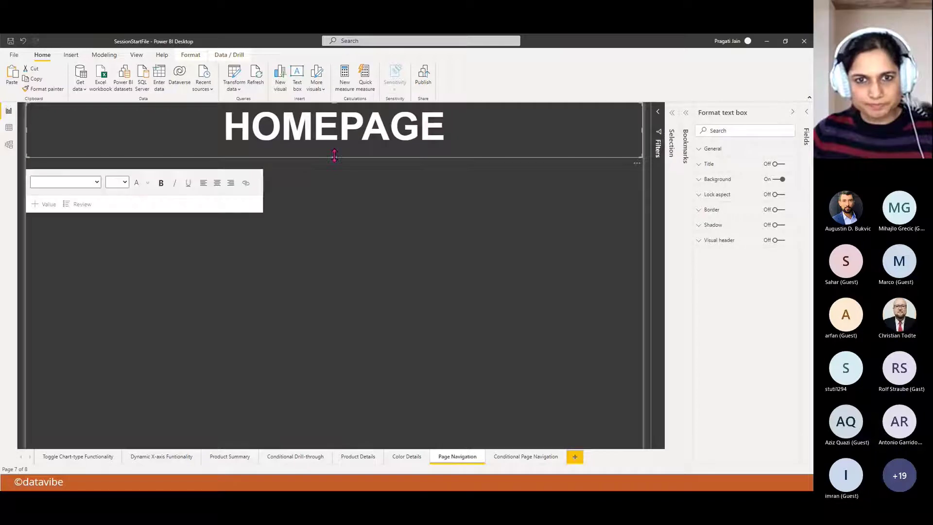
Try yellow and medium blue backgrounds for the HOMEPAGE text box, and settle on dark blue
left_click(717, 179)
left_click(717, 206)
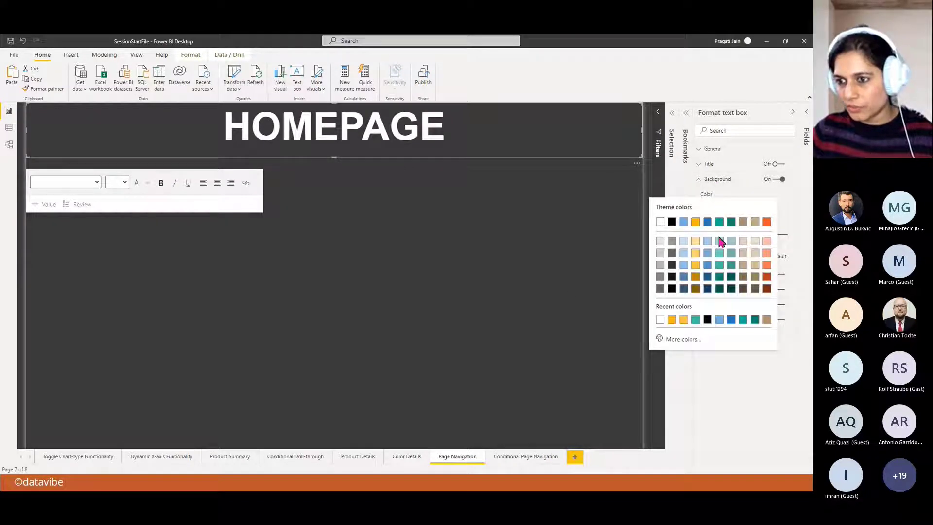
left_click(696, 266)
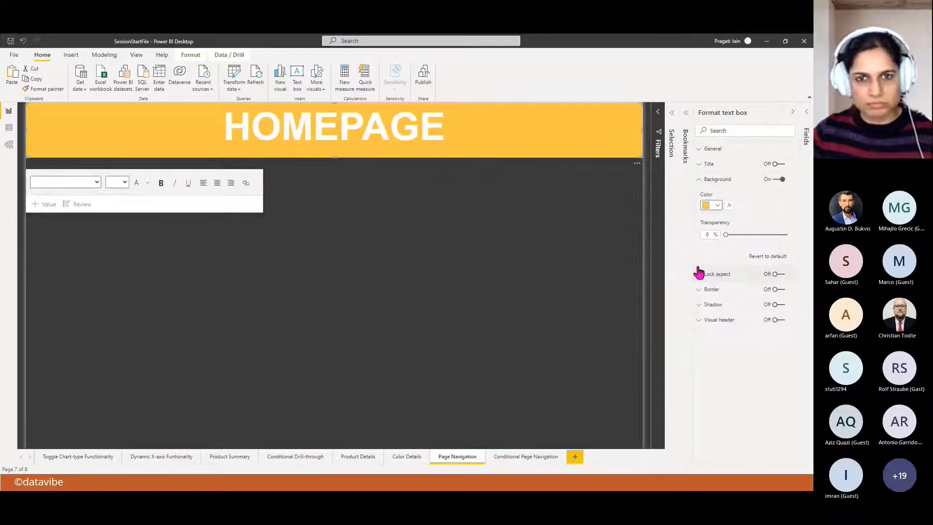
left_click(714, 209)
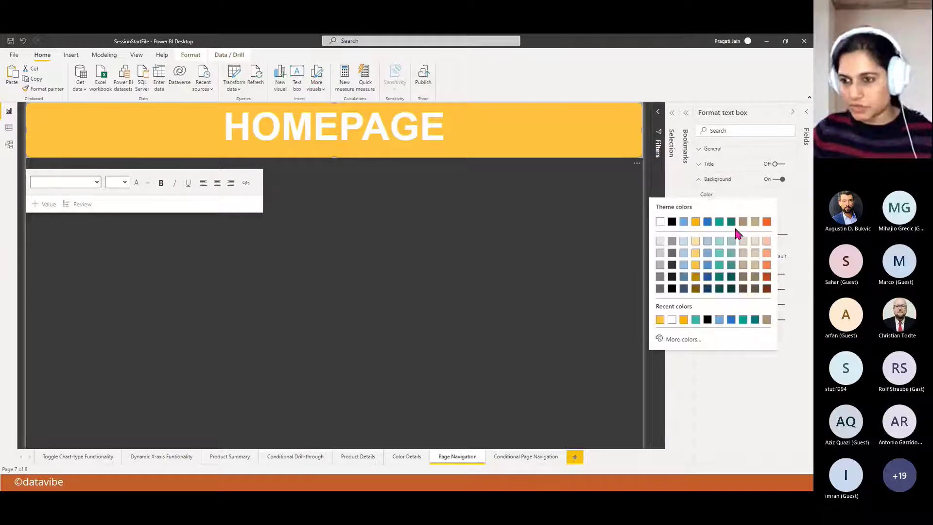
left_click(708, 266)
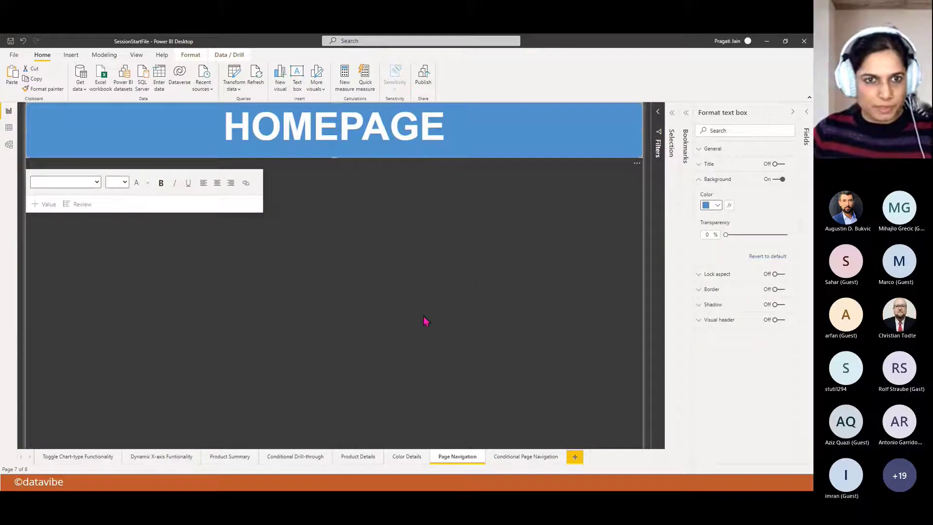
left_click(714, 206)
left_click(710, 273)
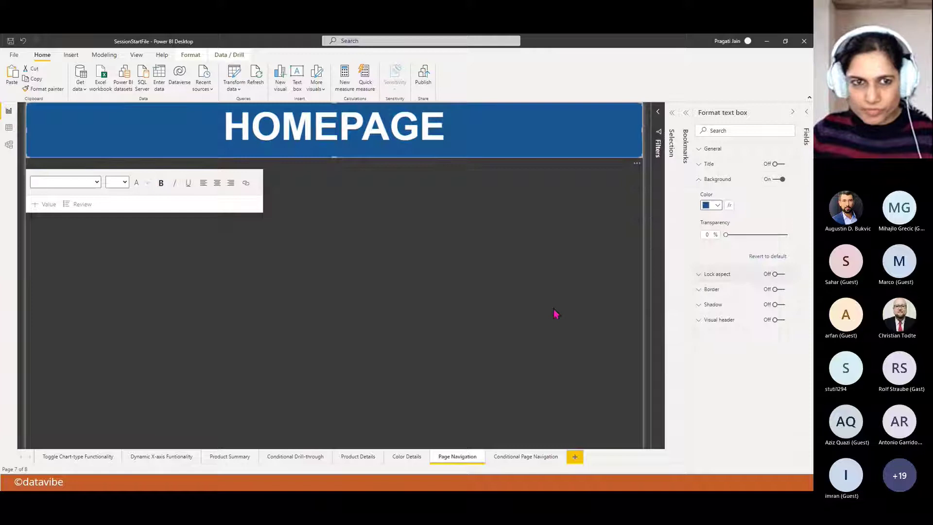
left_click(431, 306)
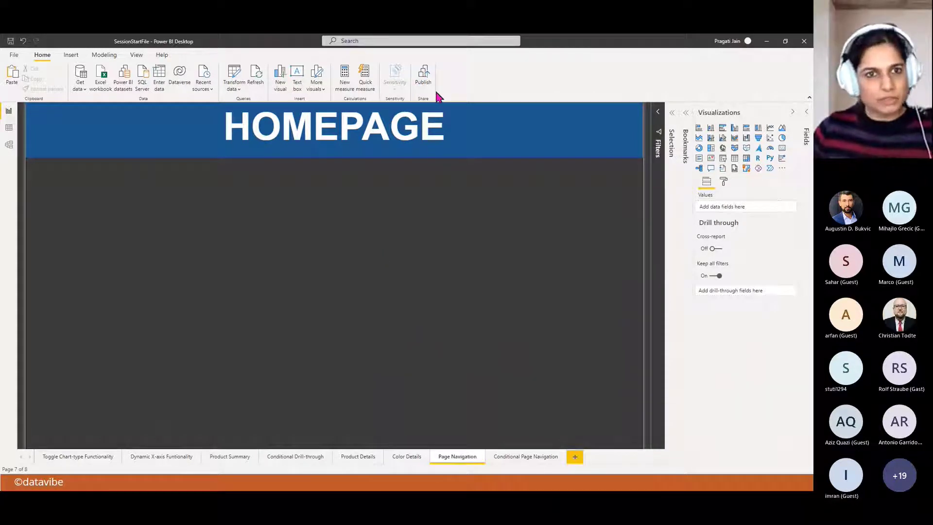
Insert a blank button, widen it, and center it on the page below the HOMEPAGE banner
left_click(71, 55)
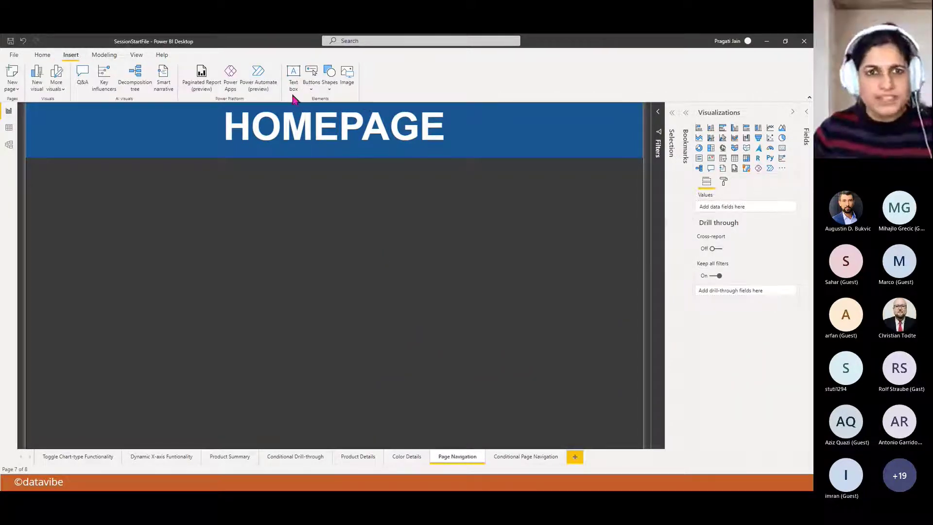
left_click(311, 91)
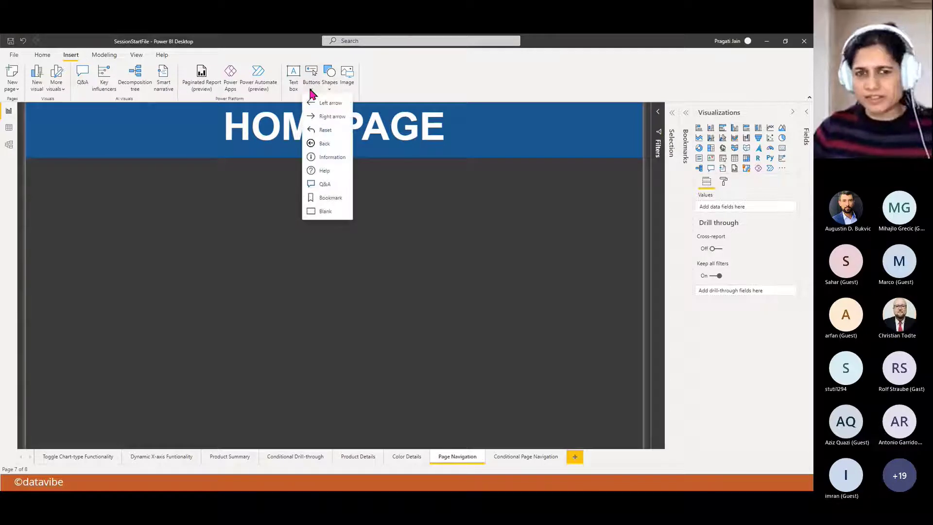
left_click(326, 211)
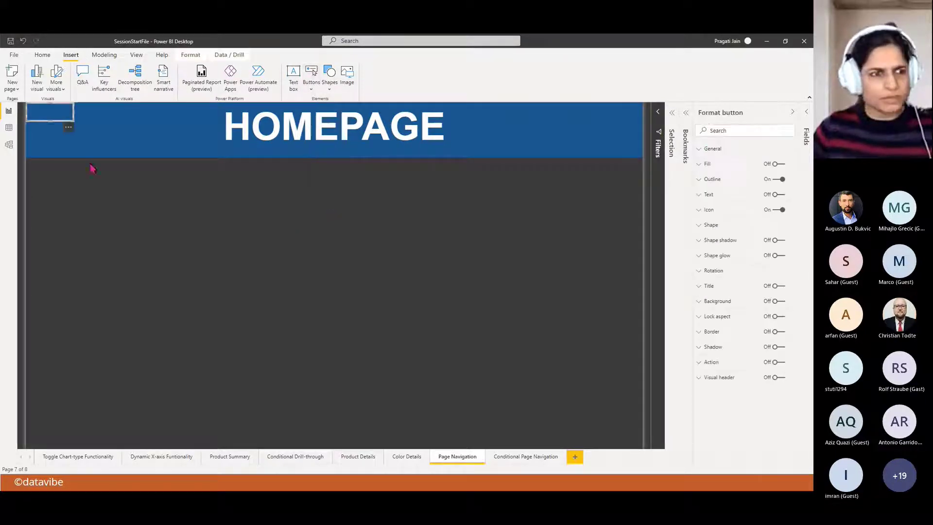
left_click_drag(44, 127, 429, 196)
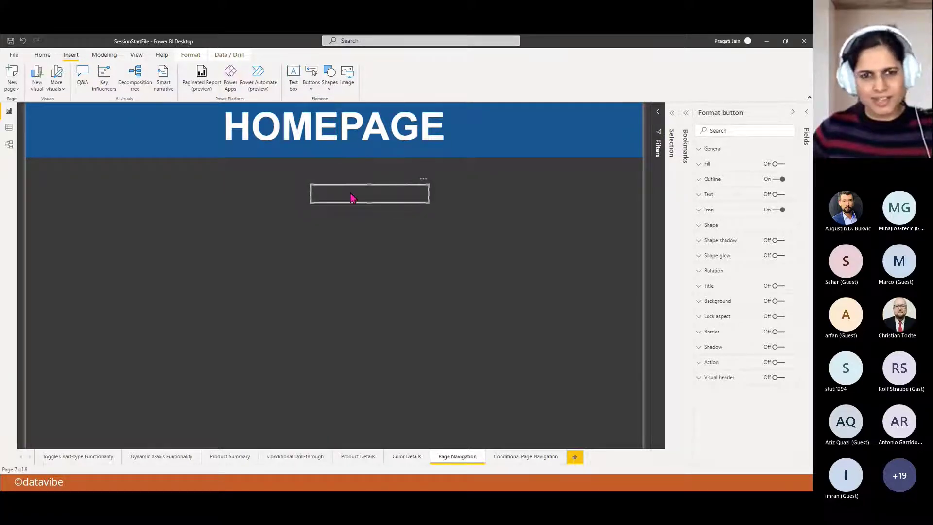
left_click_drag(312, 193, 247, 198)
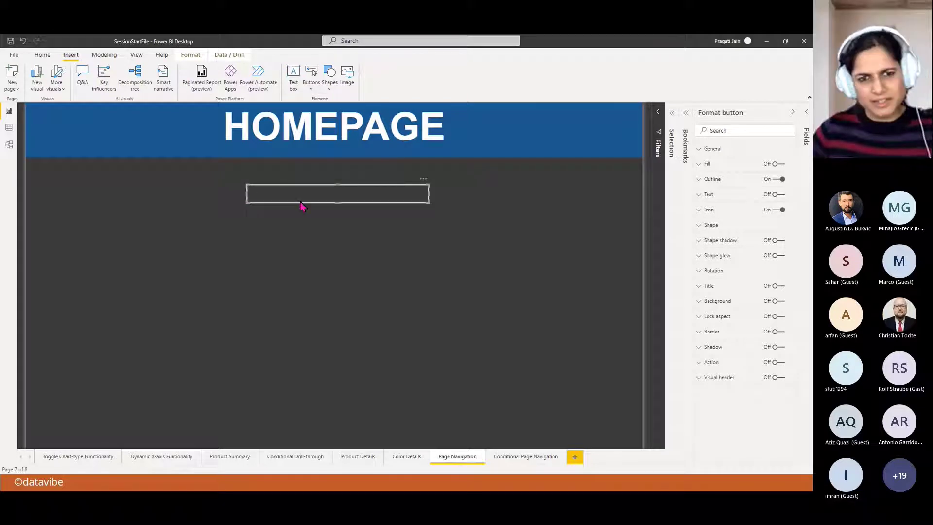
left_click_drag(325, 202, 326, 205)
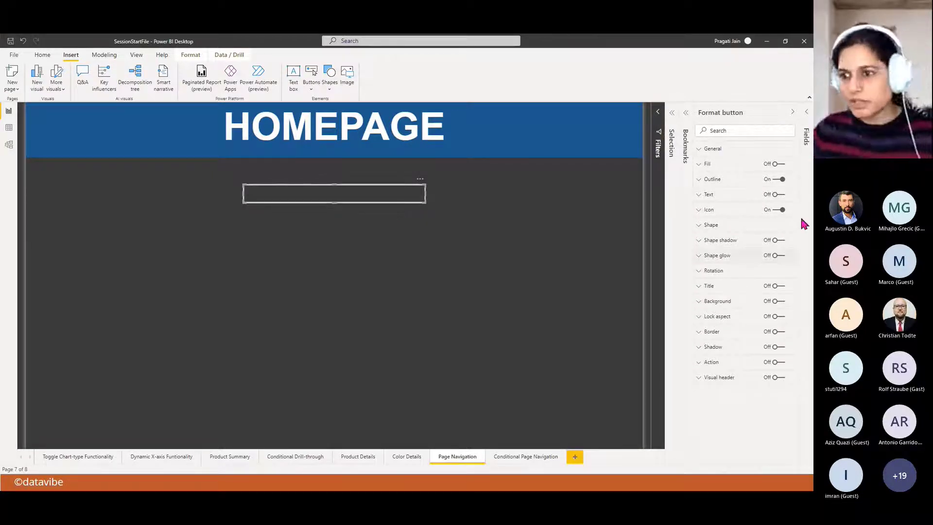
Set the blank button's outline color to white in its default state
left_click(702, 179)
left_click(713, 220)
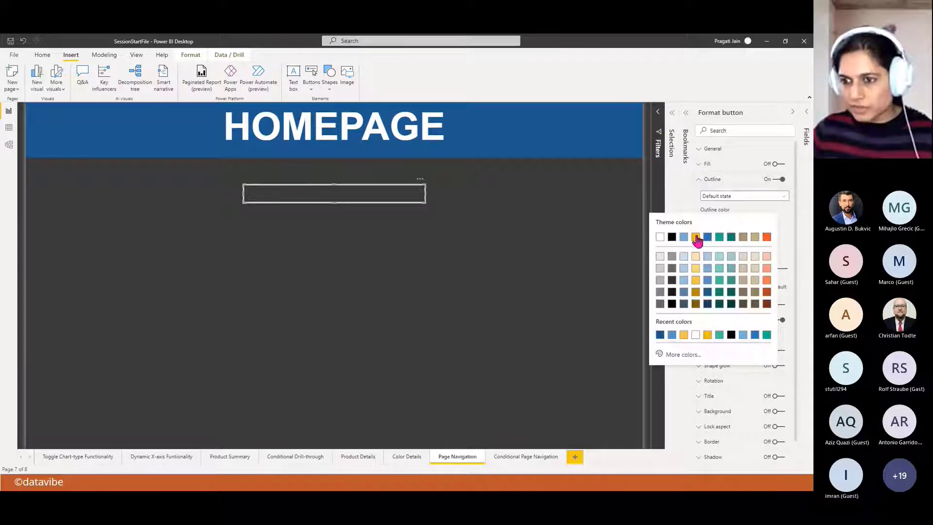
left_click(668, 236)
left_click(701, 180)
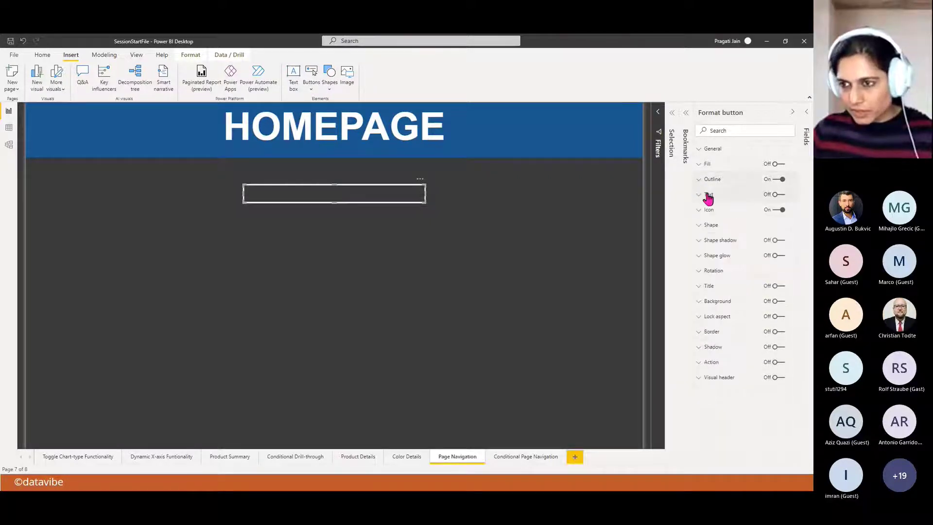
Turn on the button's text and set it to "Toggle Chart-type"
left_click(708, 195)
left_click(780, 194)
left_click(731, 235)
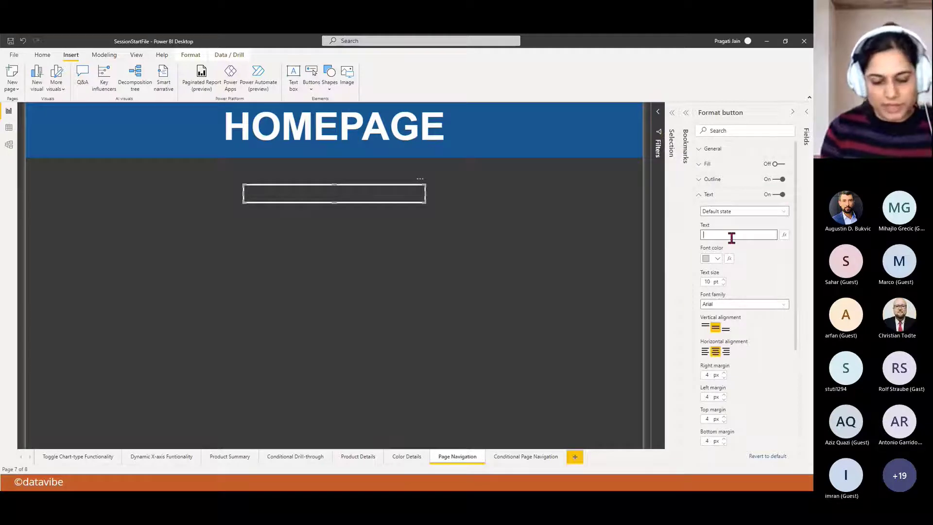
type("Toggle")
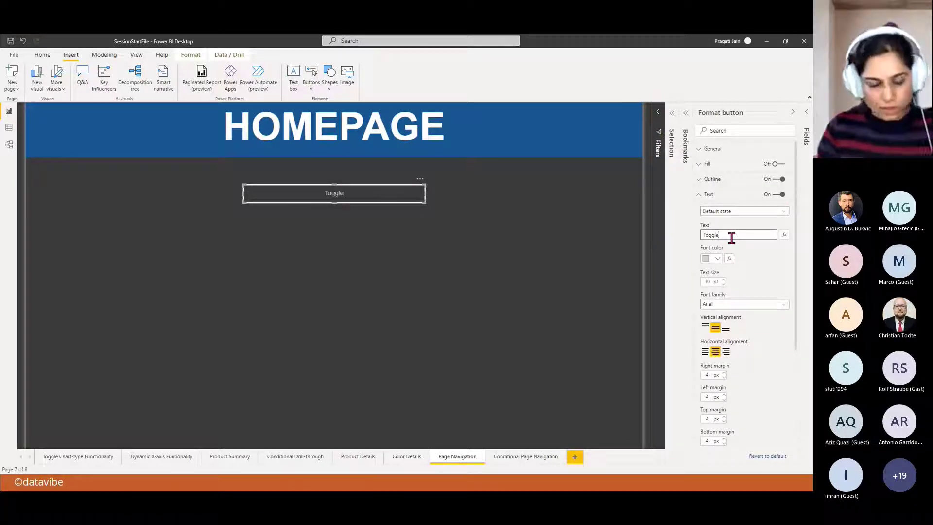
type(" Chart-ty")
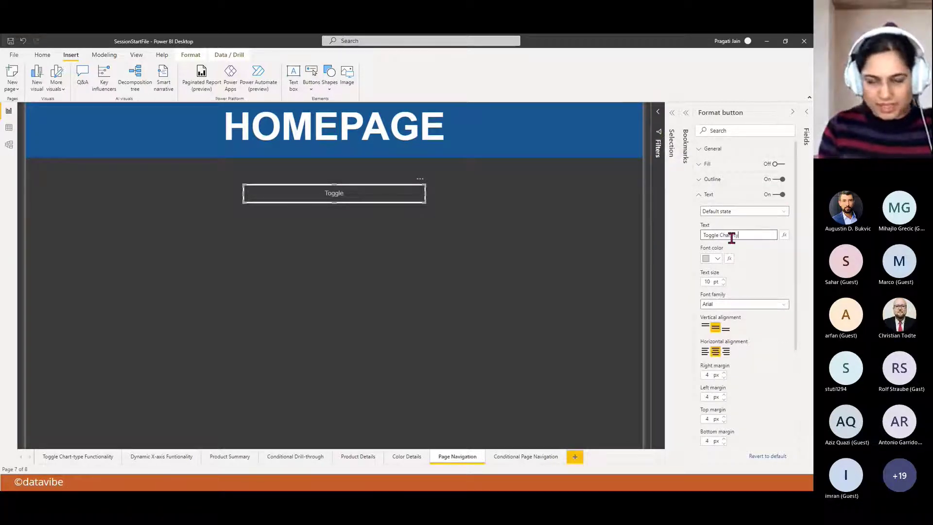
type("pe")
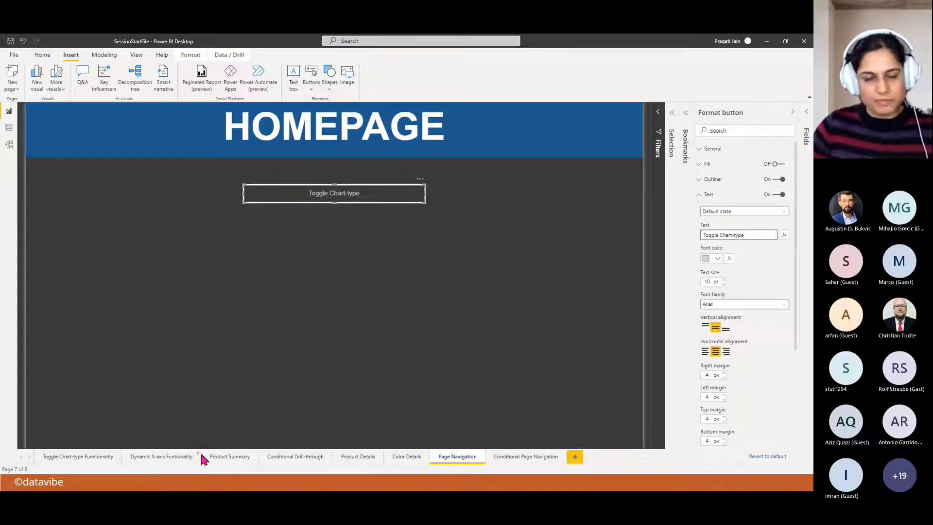
Format the button's text at 14 pt in white with the Segoe UI Bold font
left_click(722, 280)
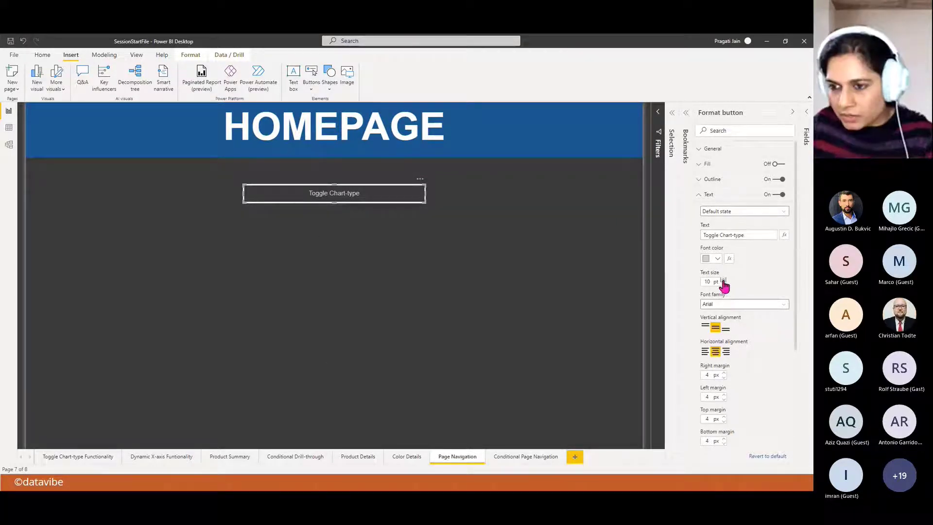
left_click(723, 280)
left_click(723, 280)
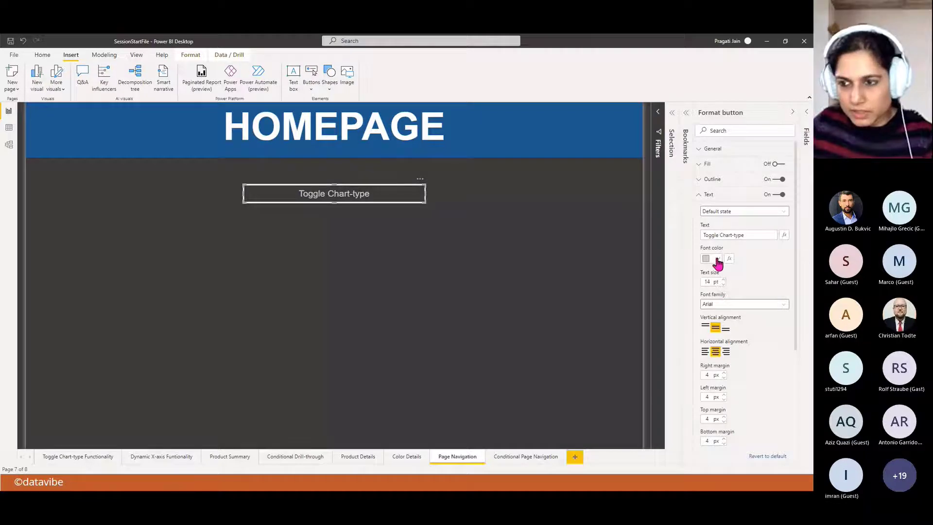
left_click(715, 259)
left_click(651, 275)
left_click(765, 304)
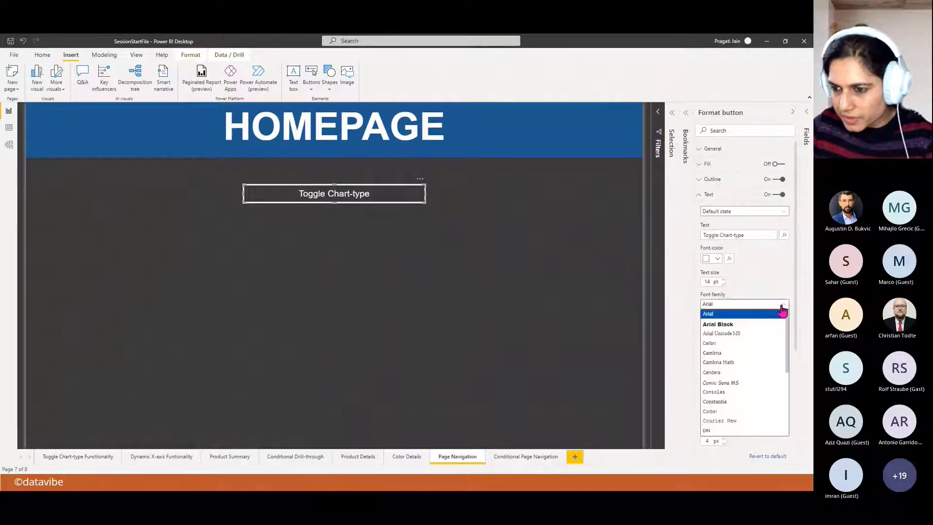
scroll(738, 349, "down", 5)
left_click(734, 381)
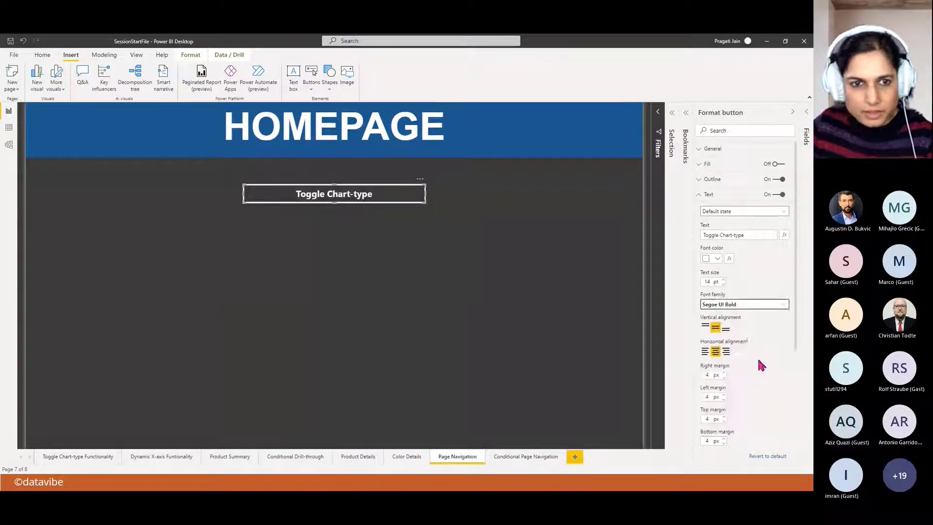
Increase the Toggle Chart-type button's text size to 20 pt and make the button slightly taller to fit
left_click(723, 280)
left_click(723, 280)
left_click(723, 280)
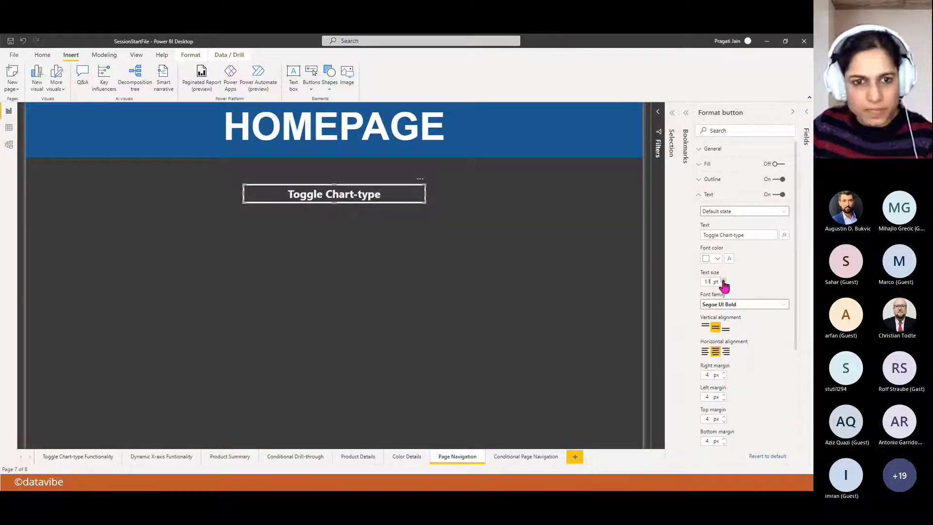
left_click(723, 280)
left_click(723, 280)
left_click(722, 280)
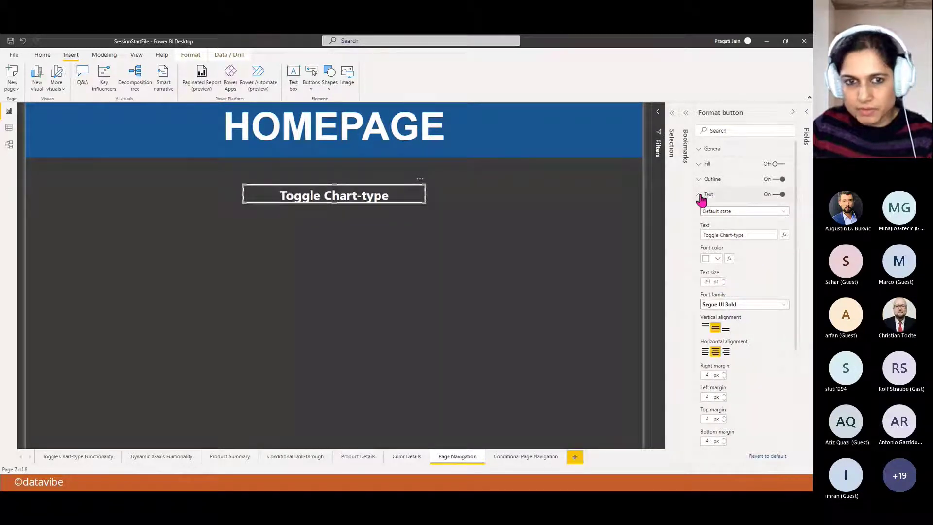
left_click(699, 196)
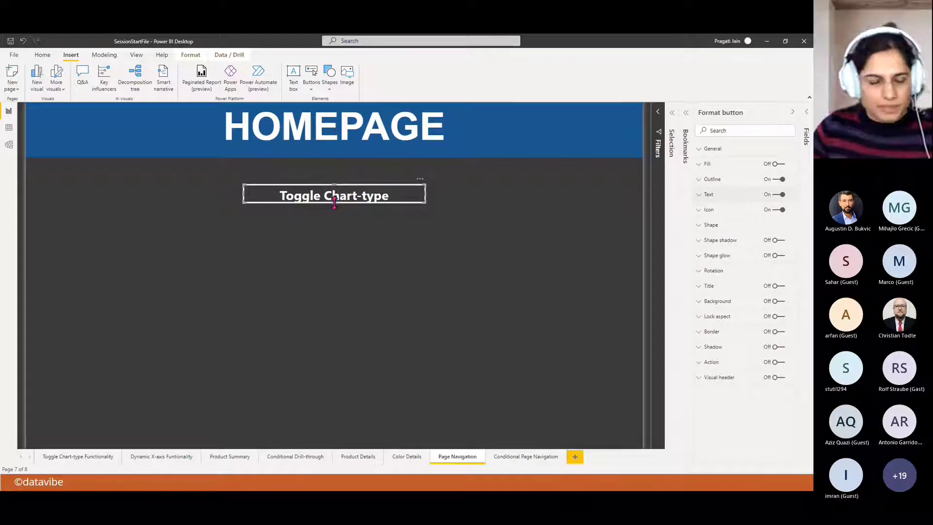
left_click_drag(334, 203, 334, 211)
left_click(440, 269)
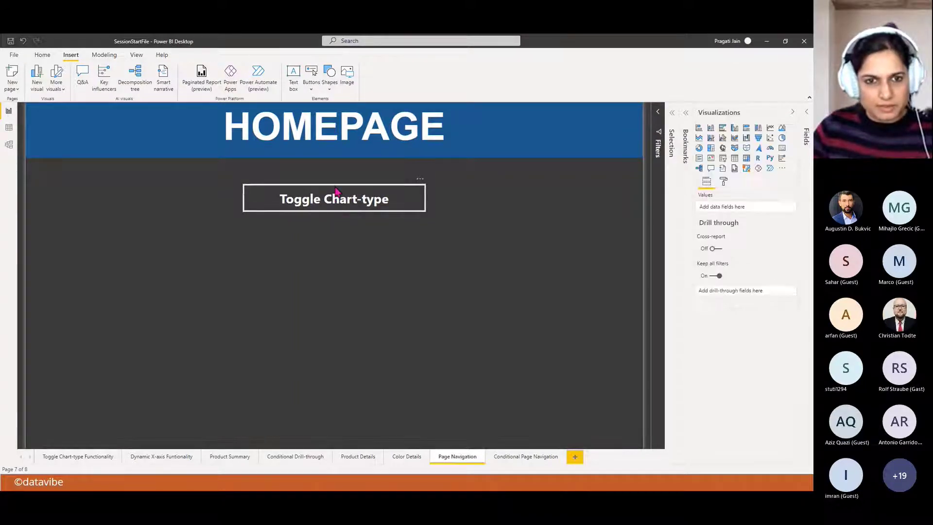
Duplicate the Toggle Chart-type button and place the copy directly below the original, aligned with it
left_click(335, 191)
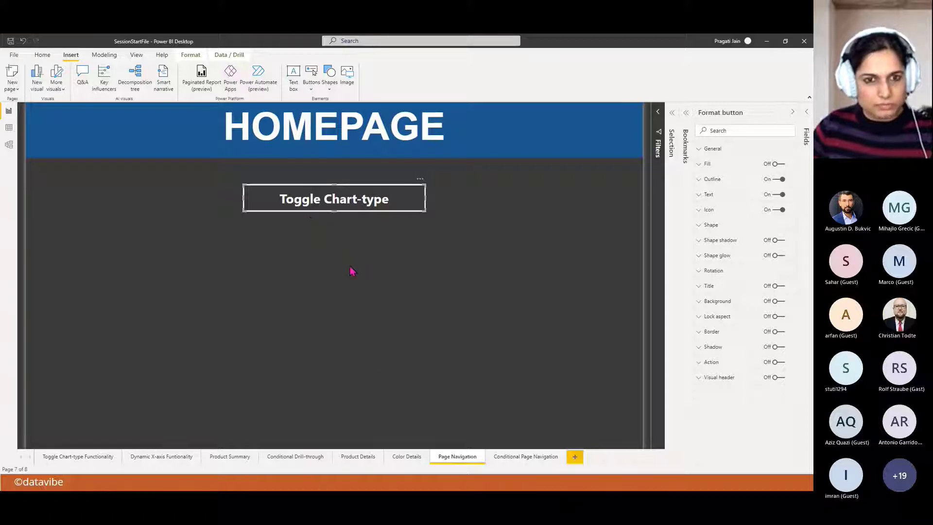
key("ctrl+c")
key("ctrl+v")
left_click_drag(304, 218, 296, 250)
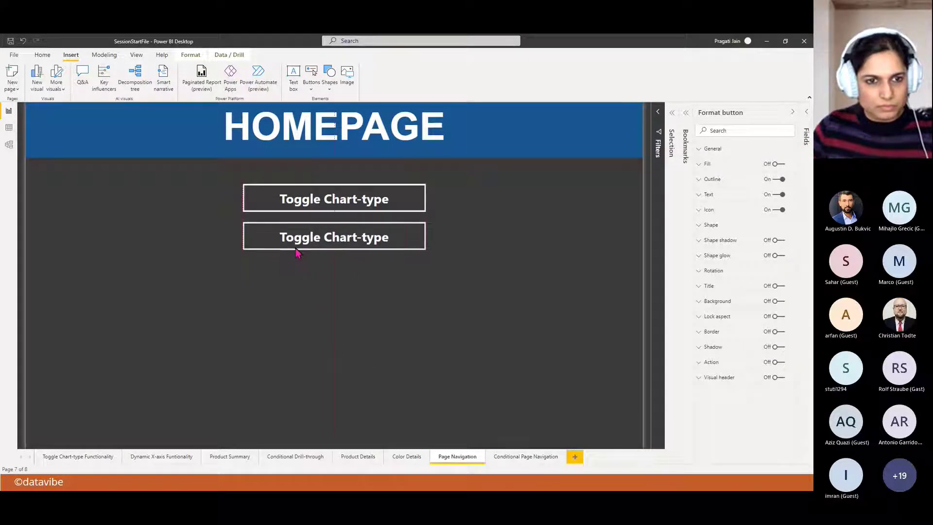
Change the lower button's default-state text to "Dynamic X-axis Functionality"
left_click(707, 195)
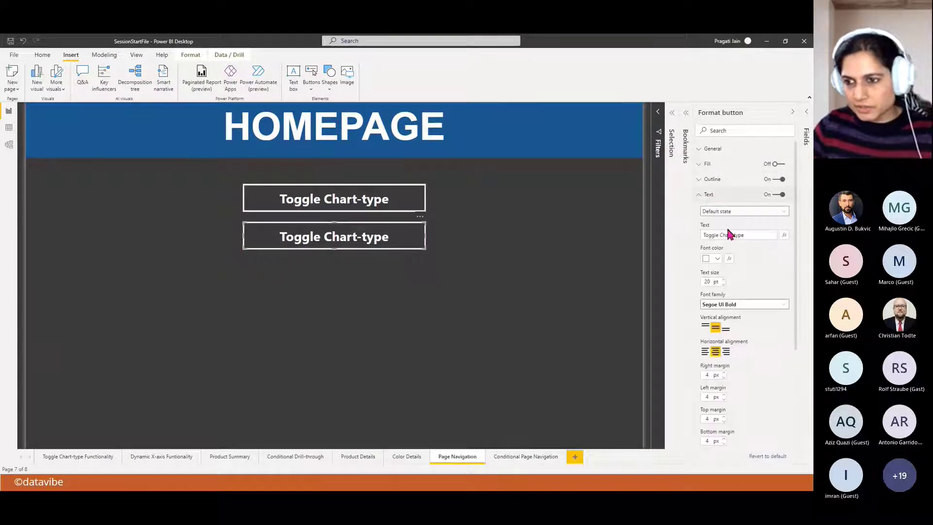
left_click_drag(705, 234, 743, 234)
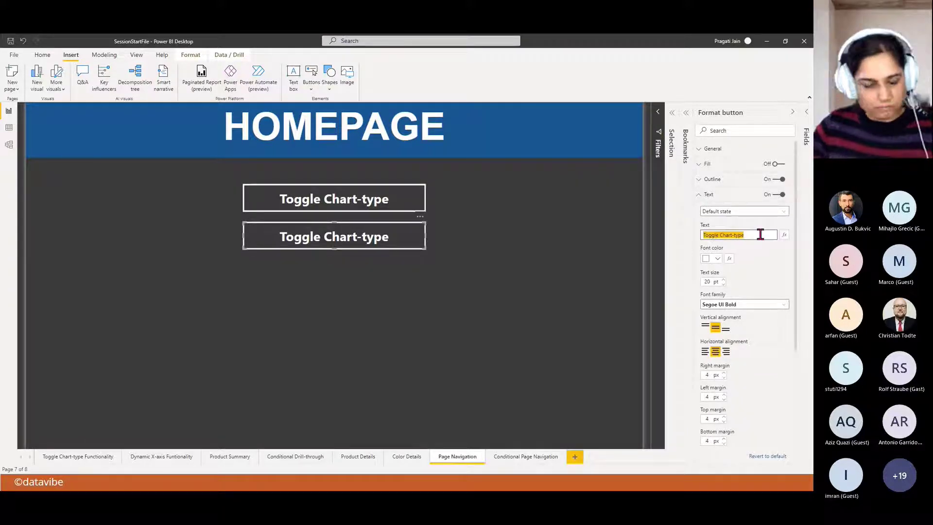
type("Dynamic")
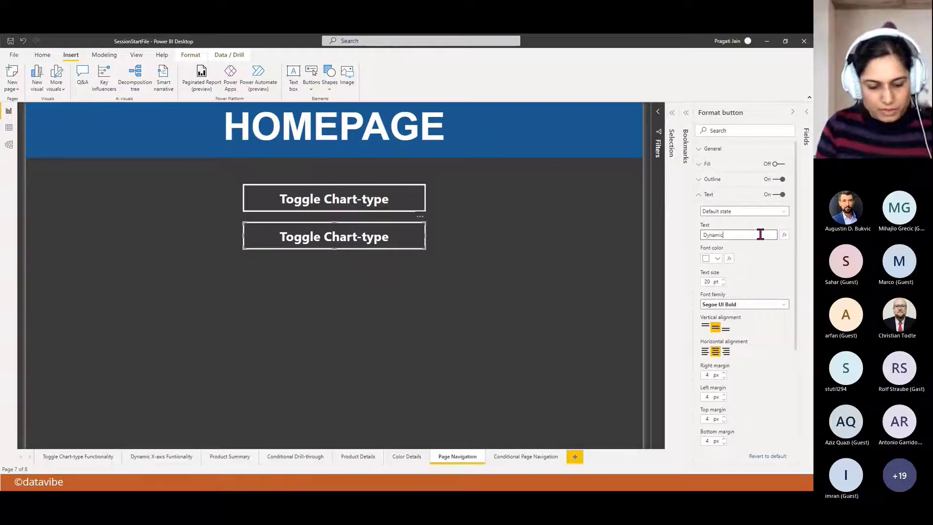
type(" X-A")
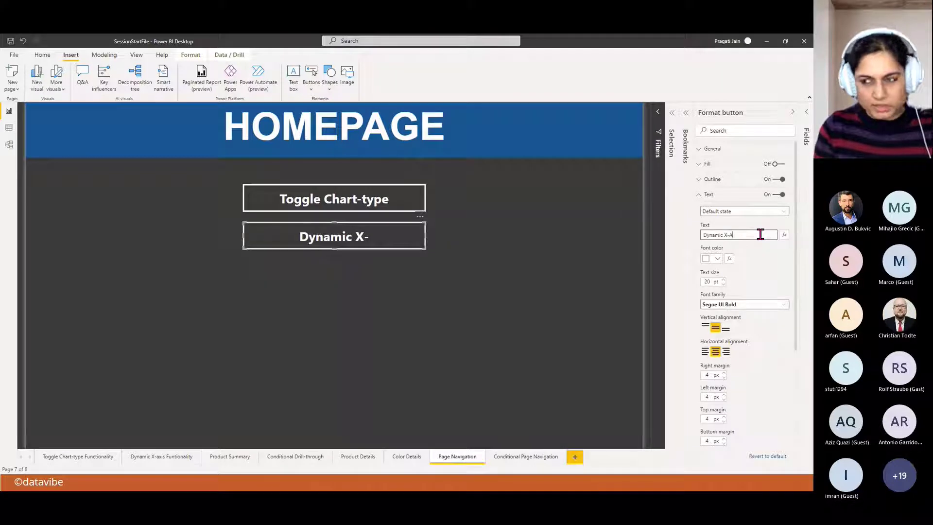
key("BackSpace")
type("axi")
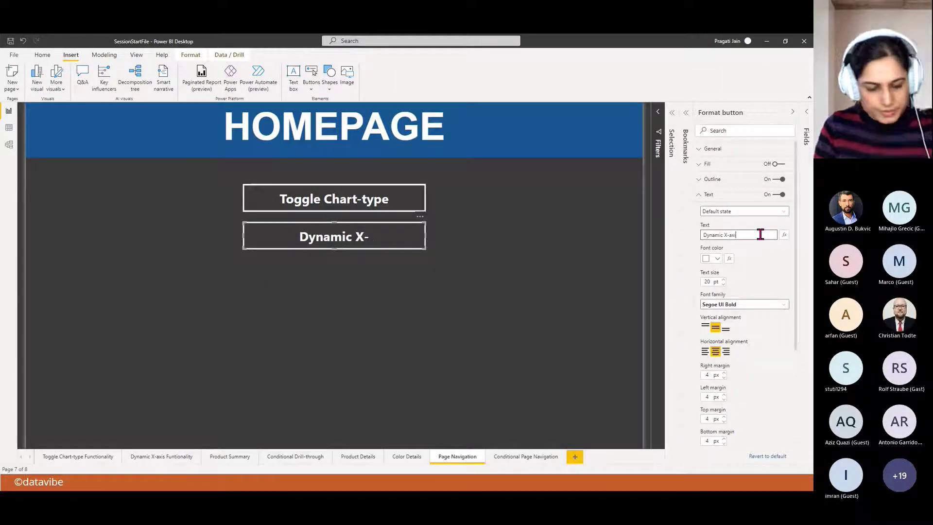
type("s Func")
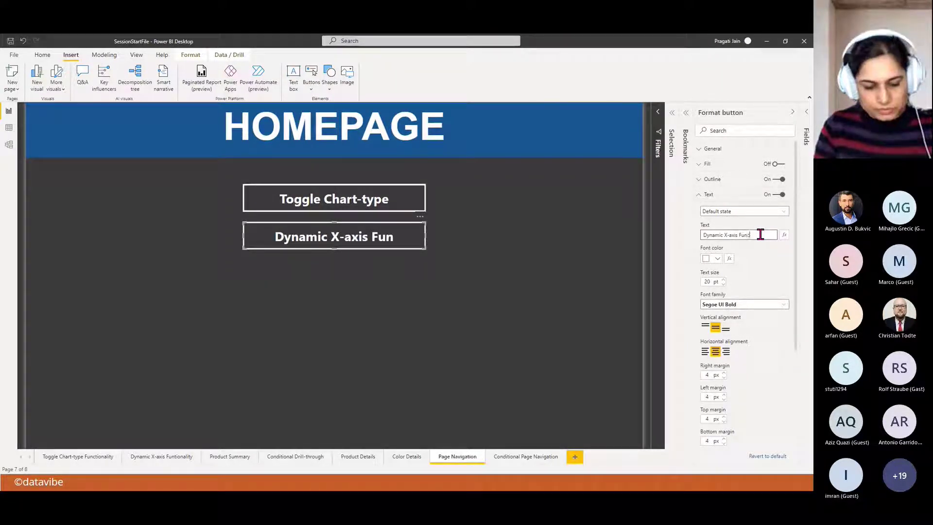
type("tionality")
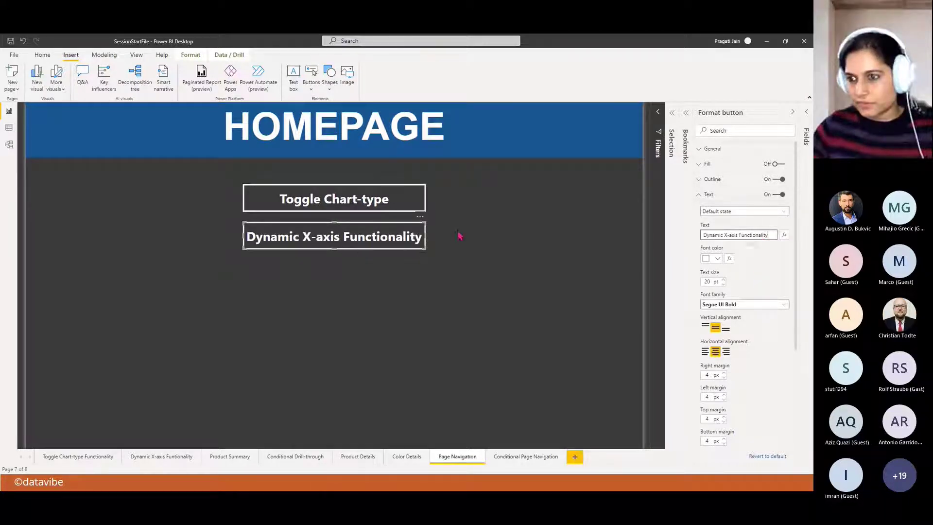
left_click(422, 300)
Change the shape of both homepage buttons to Pill in their default state
left_click(396, 195)
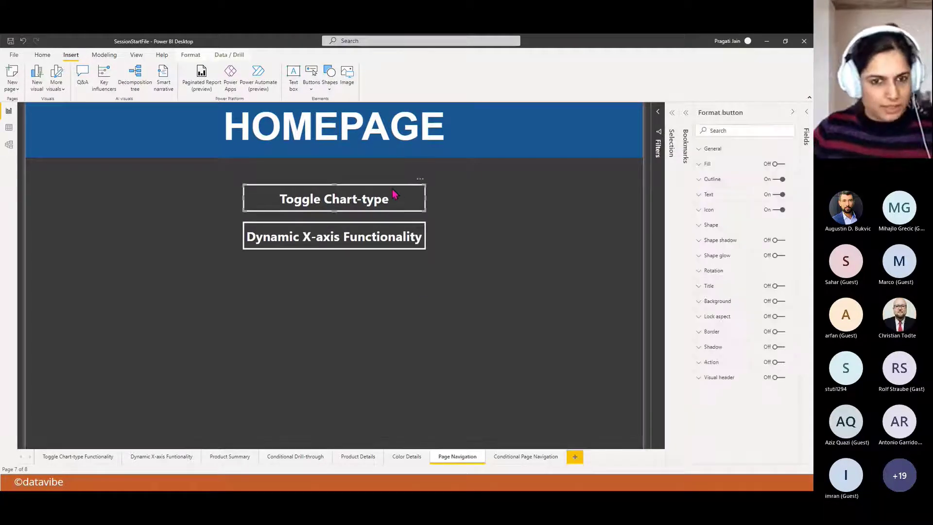
left_click(385, 242, "ctrl")
left_click(709, 225)
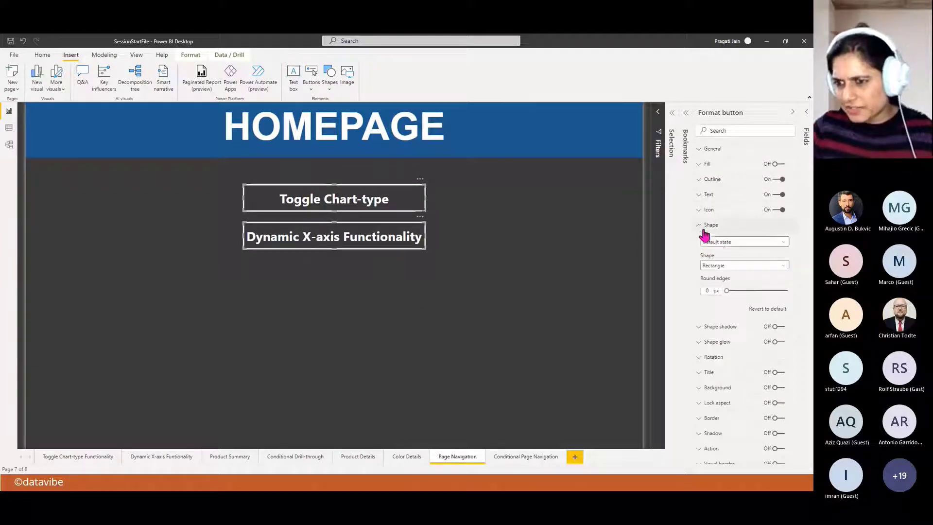
left_click(777, 271)
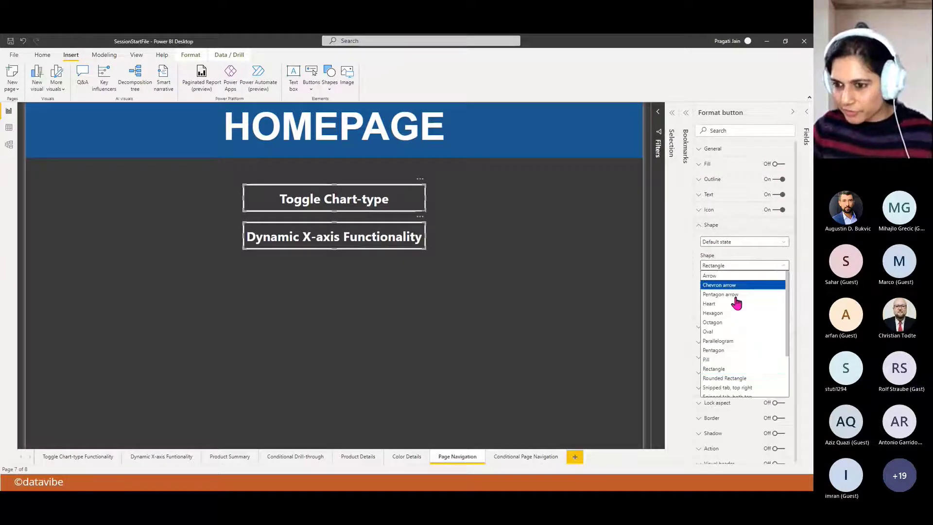
left_click(726, 360)
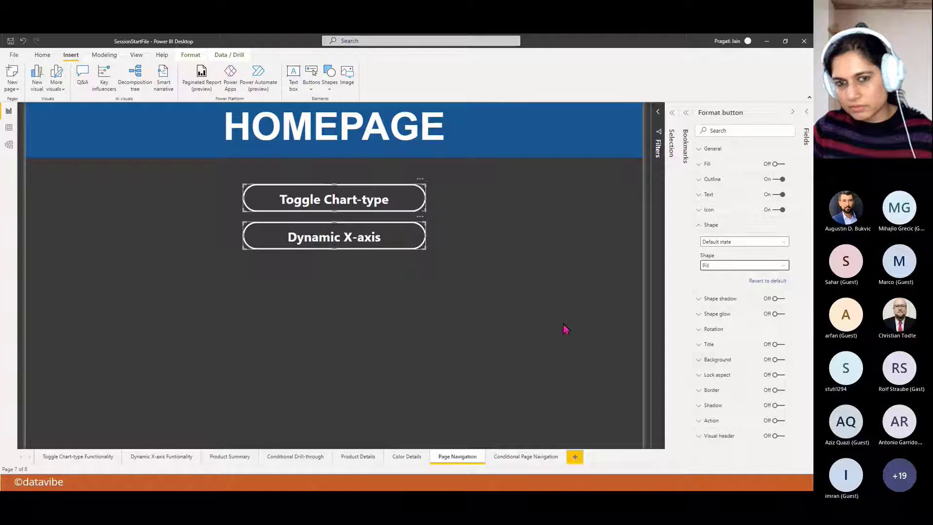
left_click(477, 315)
Widen both pill buttons equally so that the full Dynamic X-axis Functionality label fits on one line
left_click(407, 246)
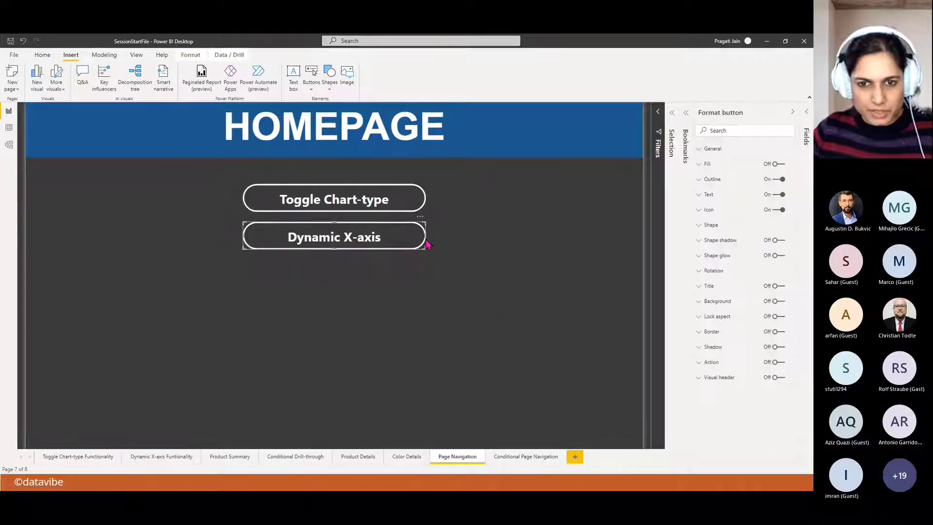
left_click_drag(425, 236, 451, 241)
left_click(381, 200)
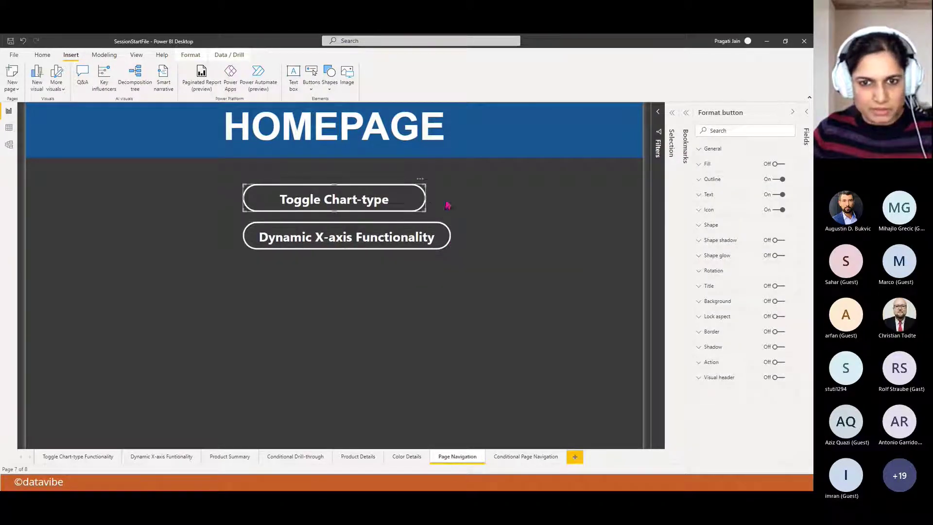
left_click_drag(426, 199, 450, 200)
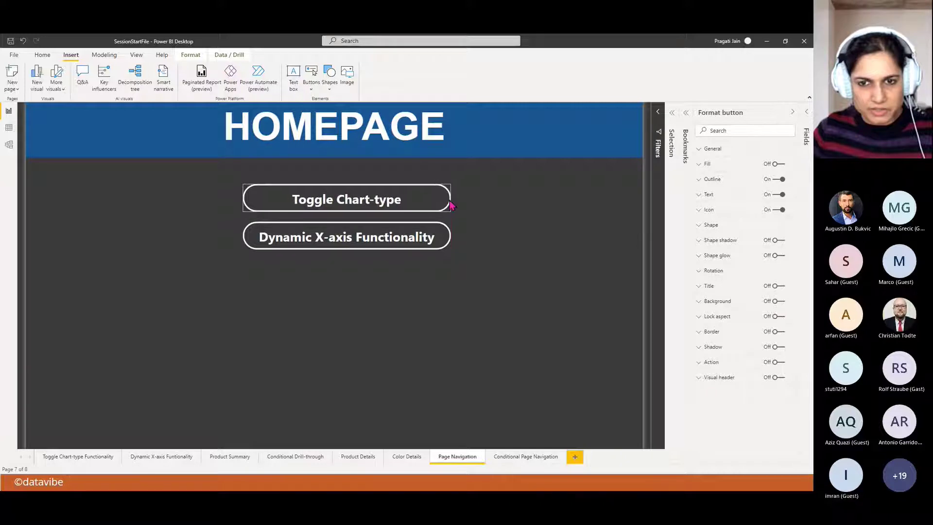
left_click(483, 283)
Re-center both widened buttons horizontally on the page below the HOMEPAGE banner
left_click(342, 199)
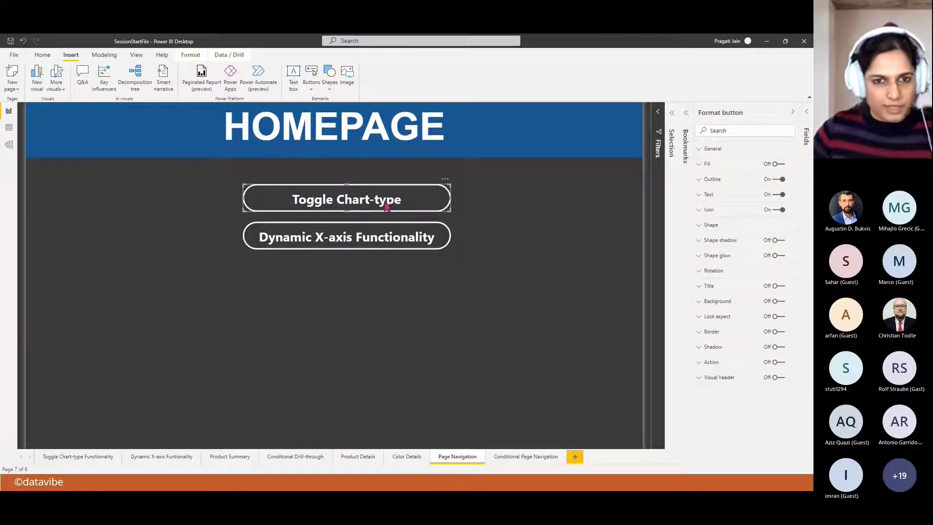
left_click_drag(353, 195, 340, 193)
left_click_drag(342, 232, 330, 229)
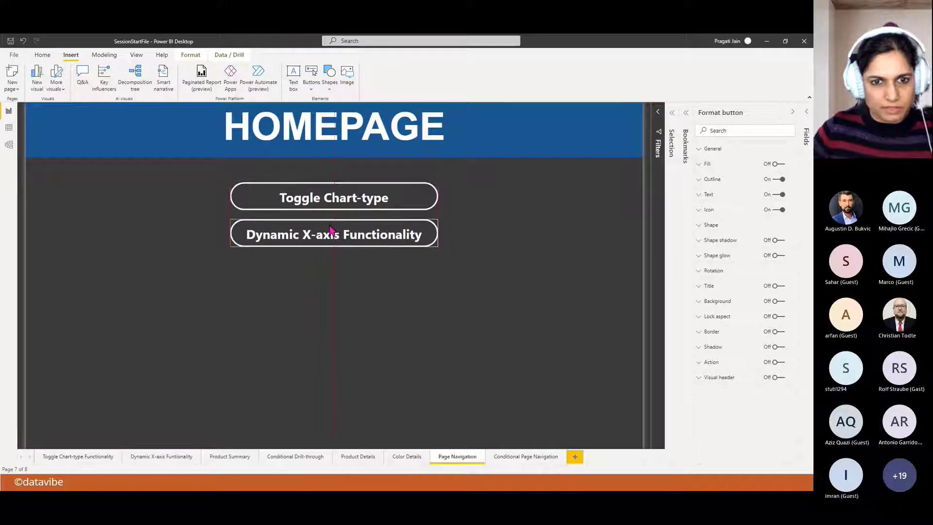
left_click(447, 280)
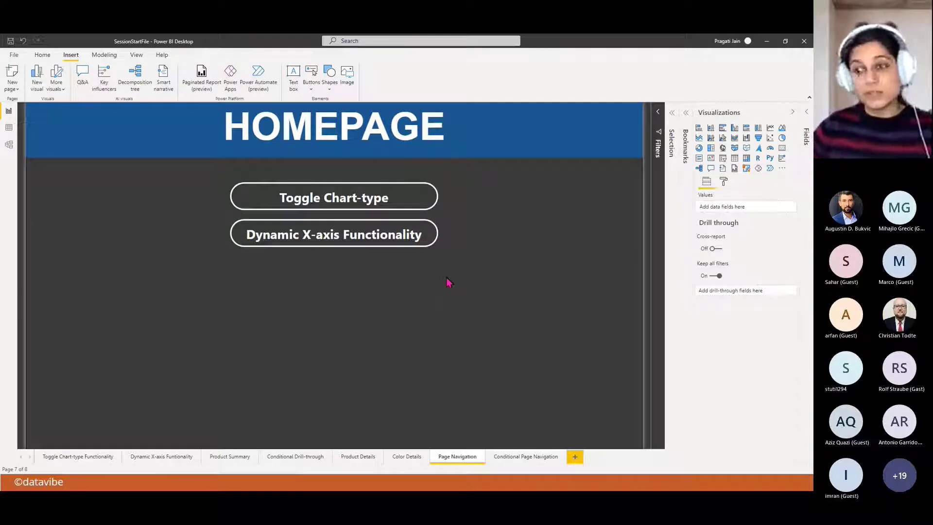
Enable the Toggle Chart-type button's action as Page navigation with Toggle Chart-type Functionality as its destination
left_click(361, 202)
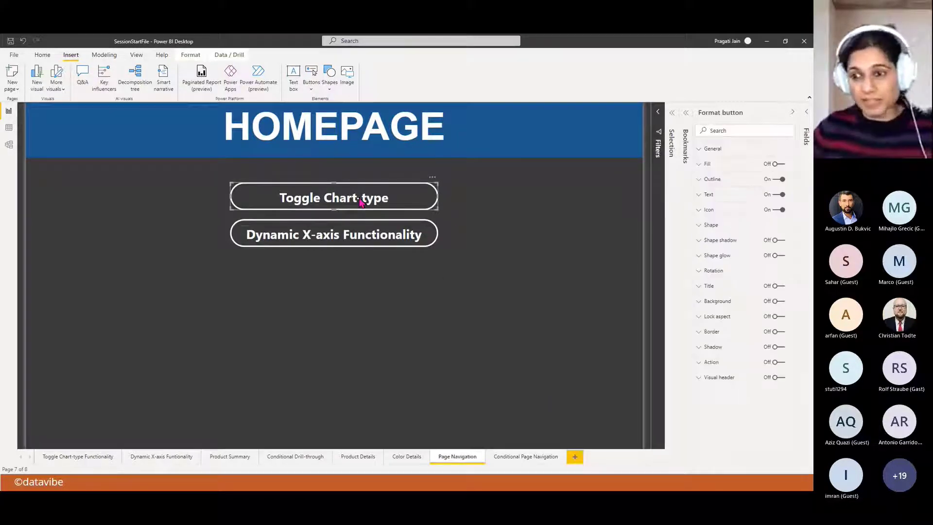
left_click(777, 361)
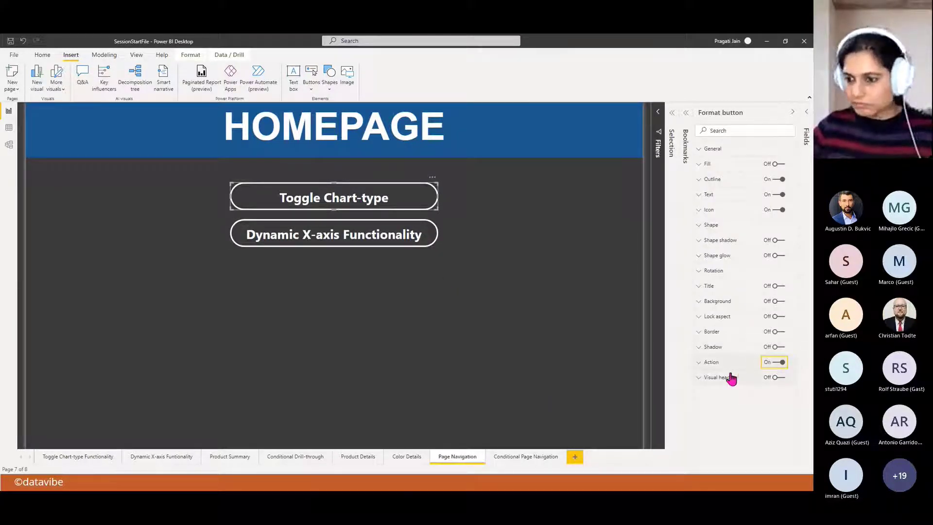
left_click(709, 363)
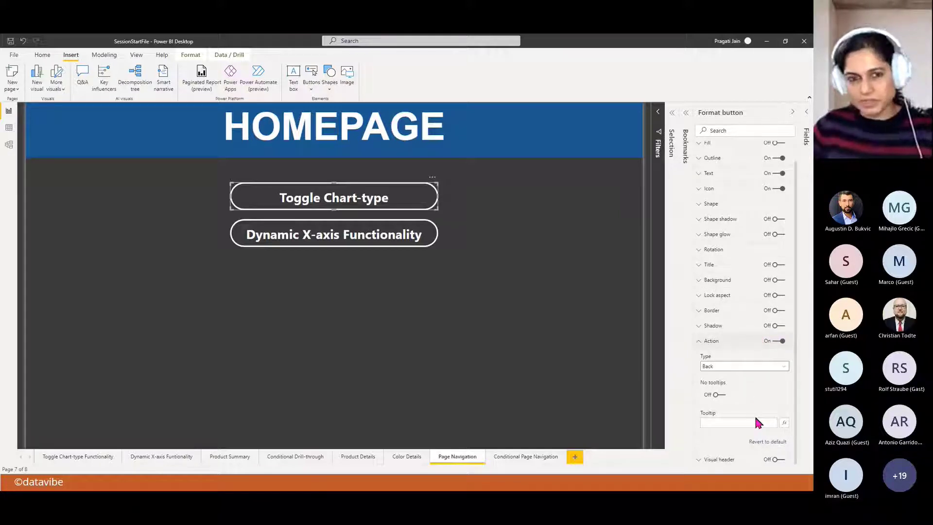
left_click(781, 367)
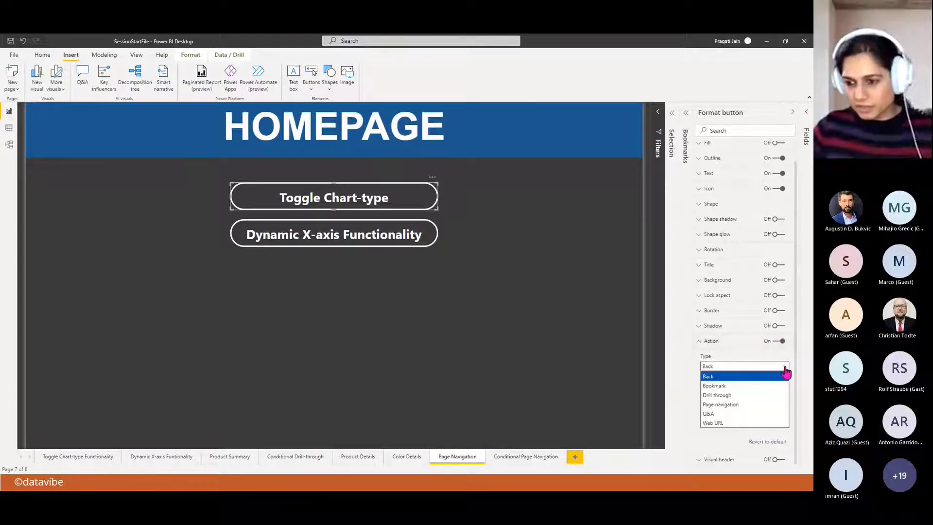
left_click(745, 405)
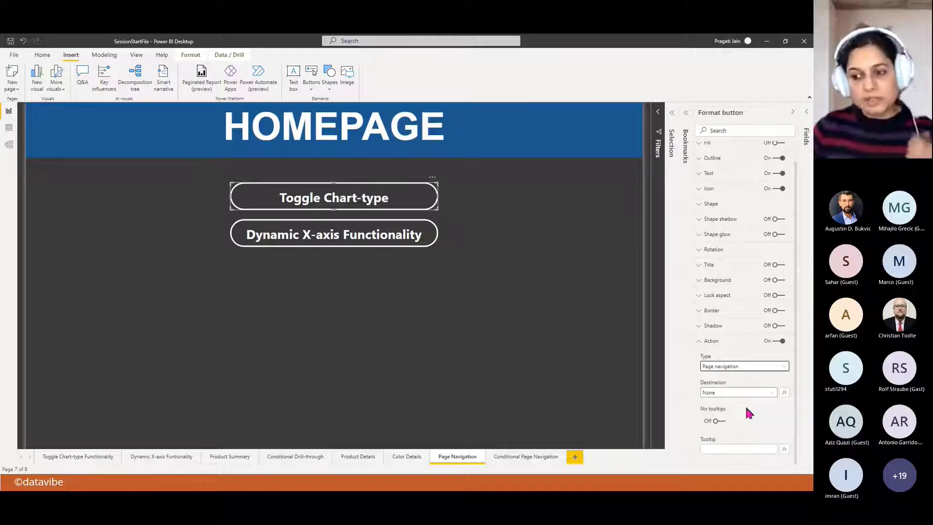
left_click(772, 393)
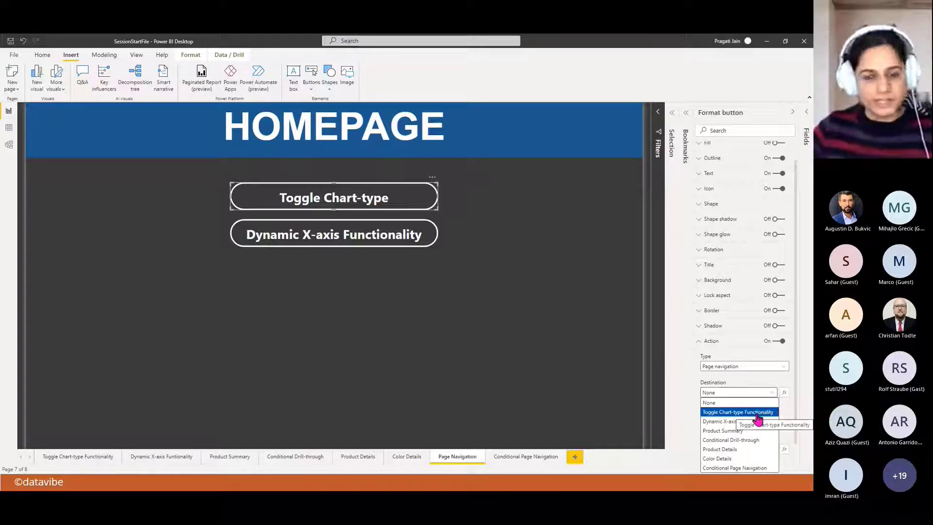
left_click(756, 413)
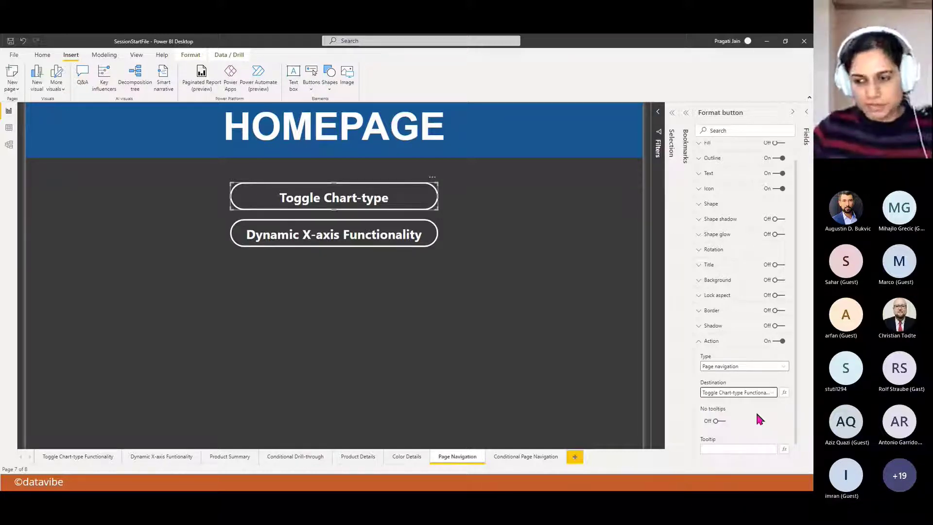
Set the button's tooltip to "Click here to view toggle functionality!" and copy that text for reuse
left_click(737, 447)
type("Clic")
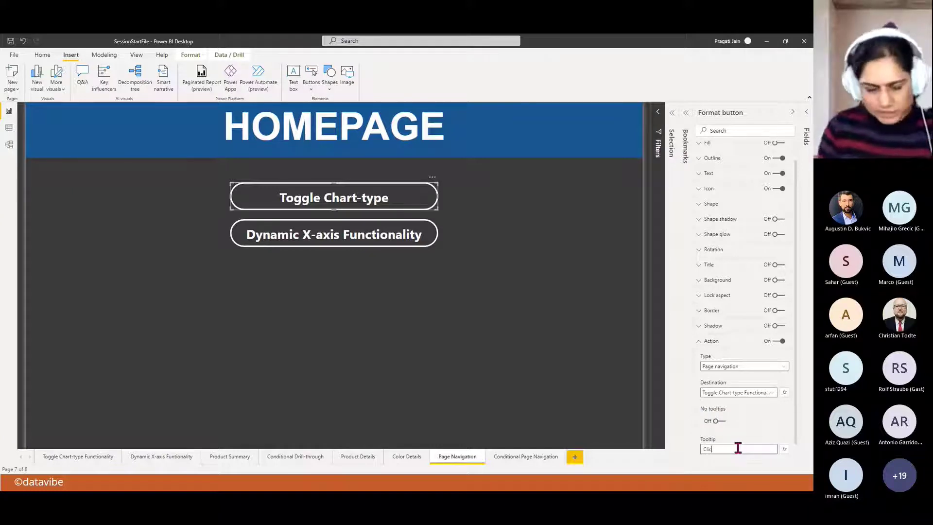
type("k here to v")
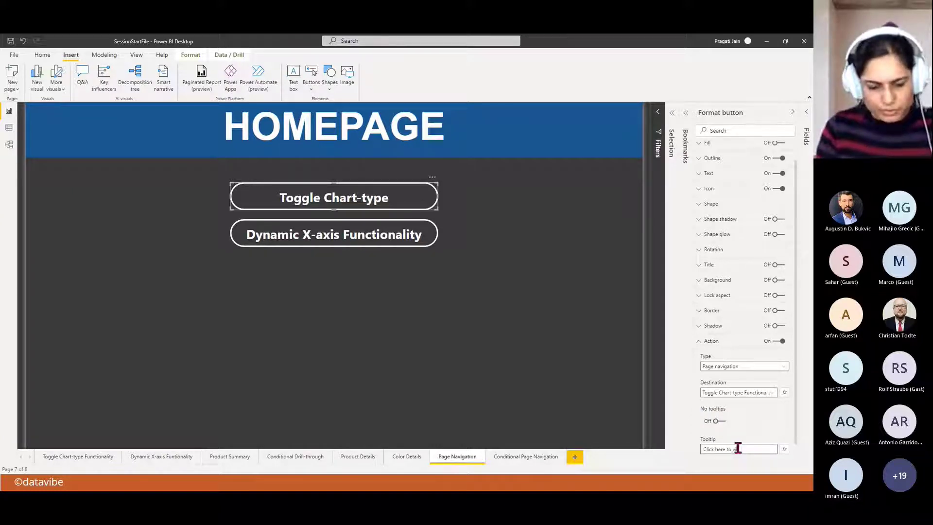
type("iew tiggle")
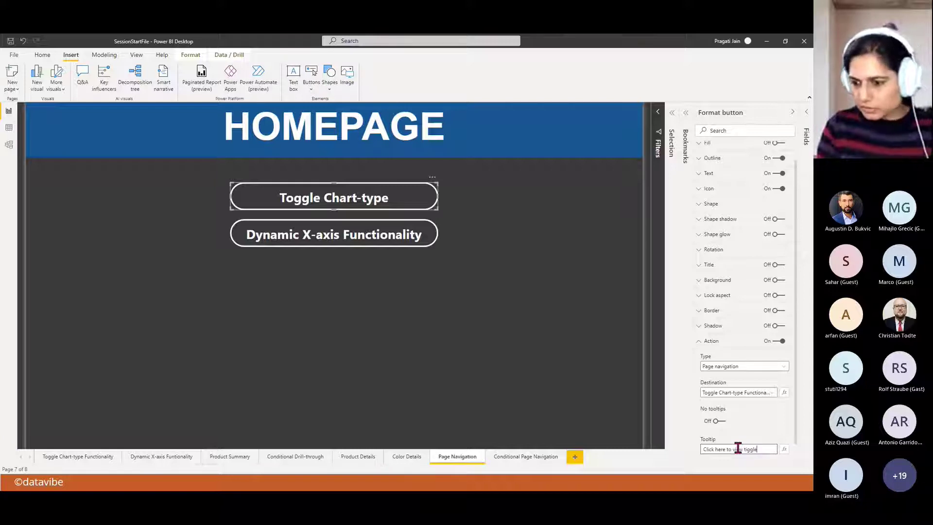
key("BackSpace")
key("BackSpace")
key("BackSpace")
key("BackSpace")
key("BackSpace")
type("ogg")
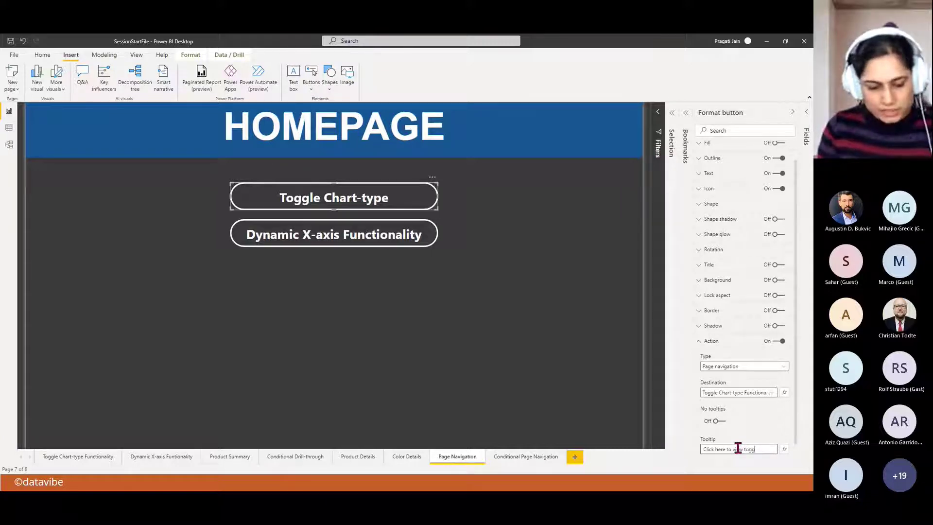
type("le functionality")
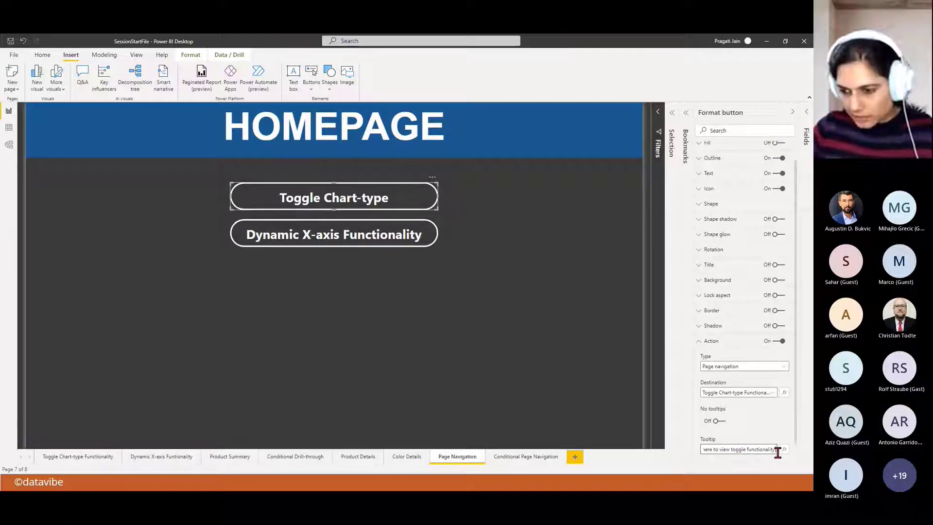
left_click_drag(776, 449, 692, 447)
left_click(739, 417)
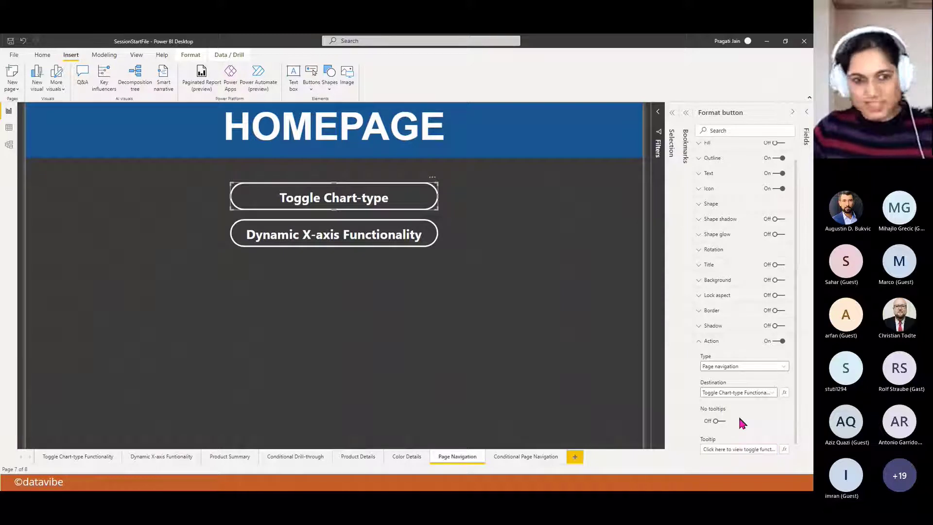
Enable the Dynamic X-axis Functionality button's action as Page navigation with Dynamic X-axis Funtionality as its destination
left_click(328, 241)
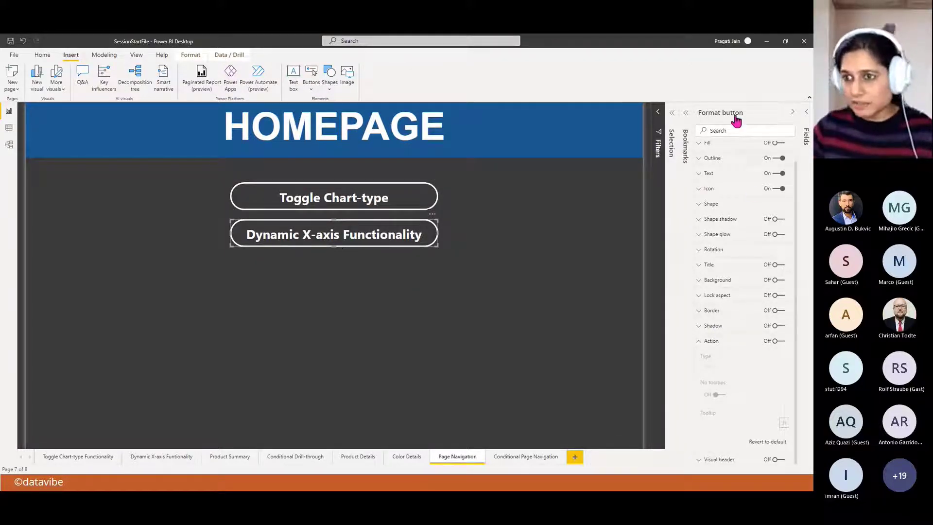
left_click(779, 341)
left_click(783, 368)
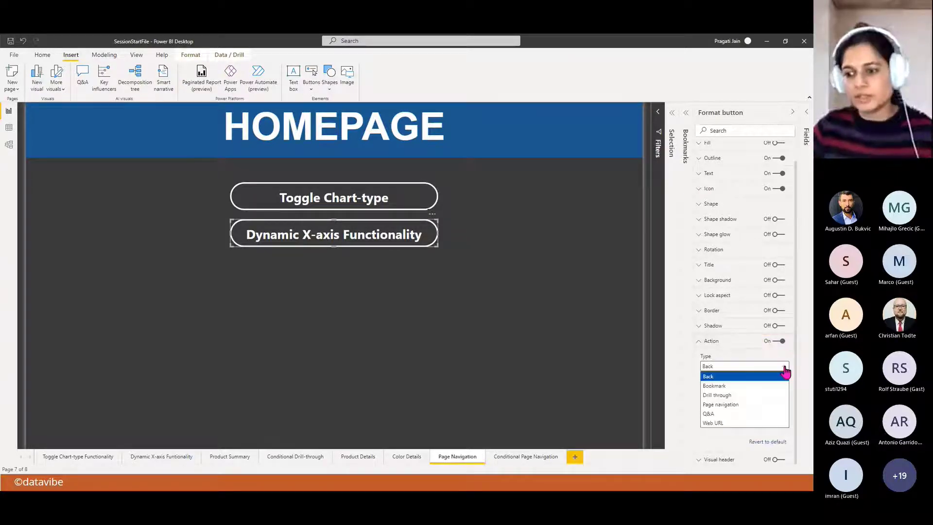
left_click(740, 405)
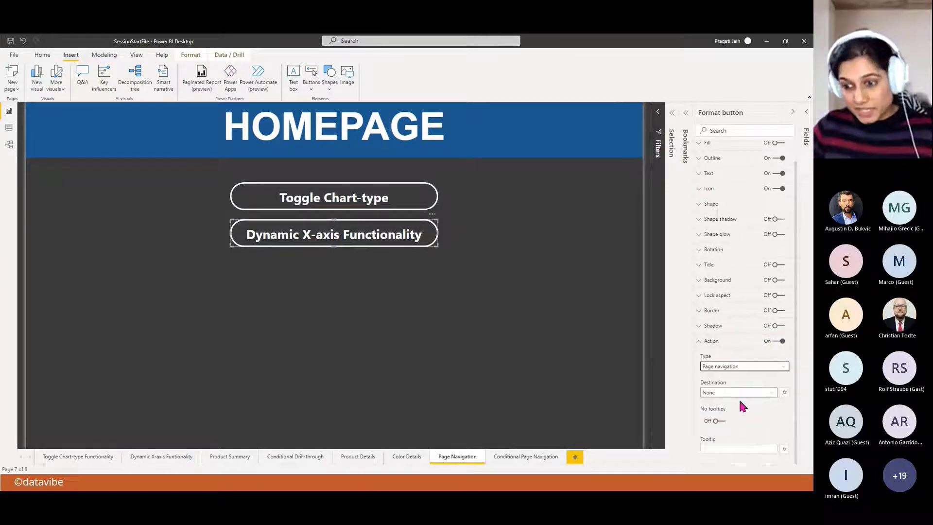
left_click(772, 392)
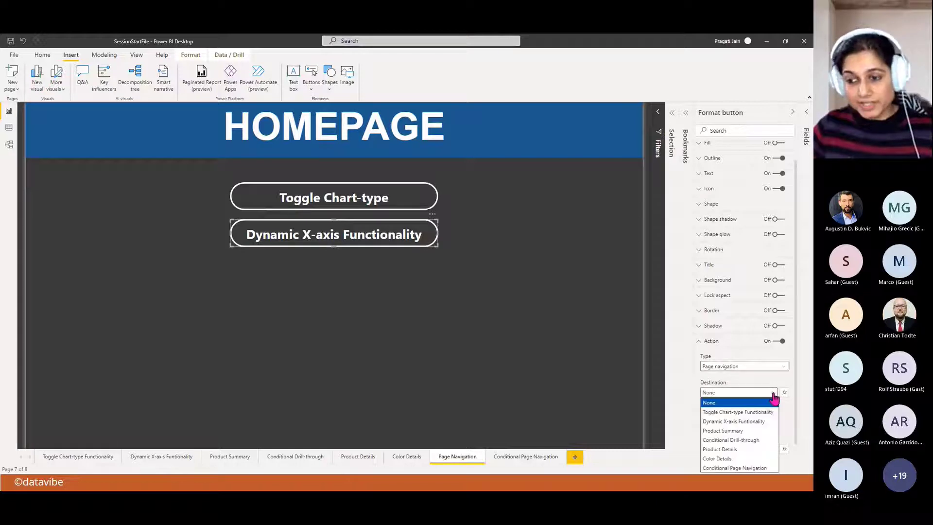
left_click(748, 421)
Reuse the copied tooltip for the Dynamic X-axis button, changing it to "Click here to view dynamic x-axis functionality!"
left_click(726, 448)
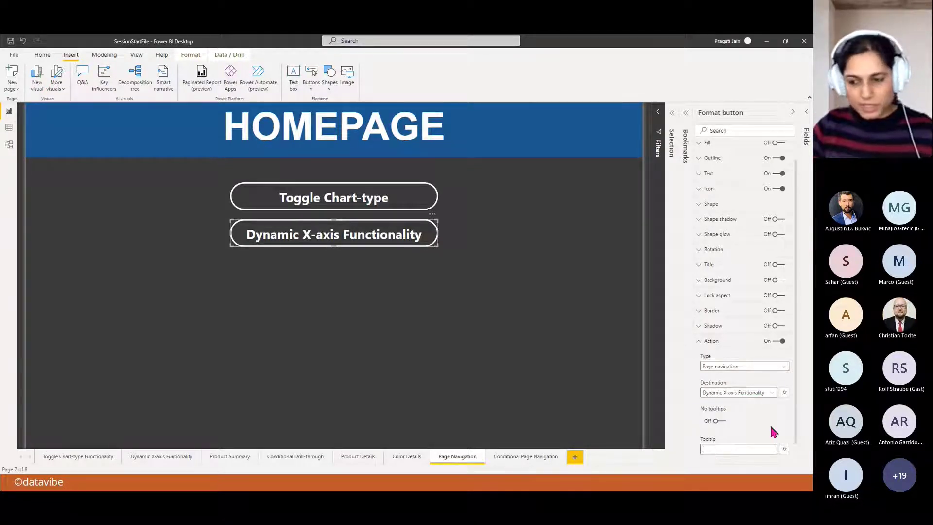
key("ctrl+v")
left_click_drag(730, 448, 745, 448)
type("dynamic")
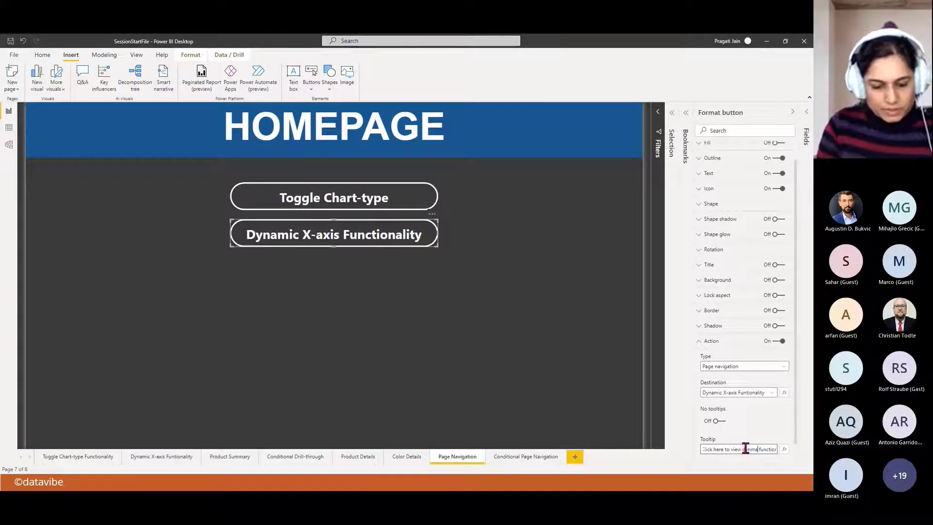
type(" x-ax ")
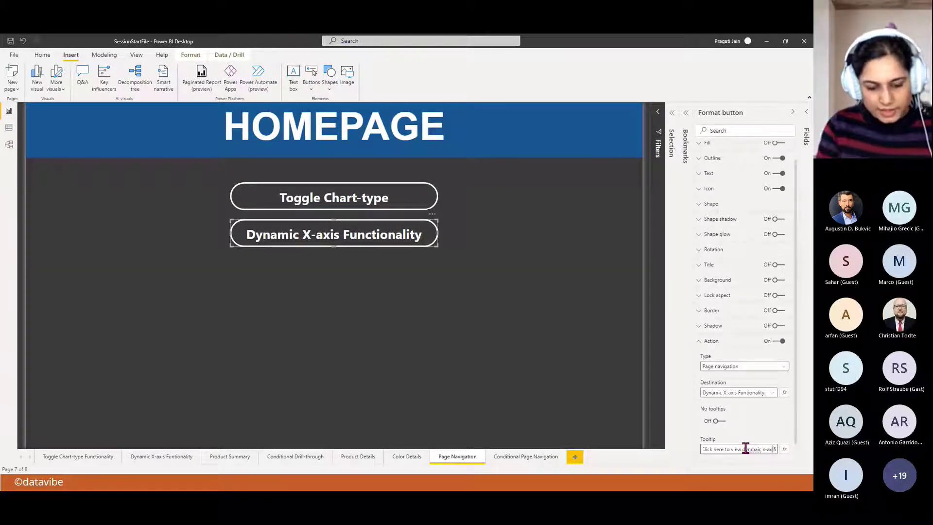
type("is")
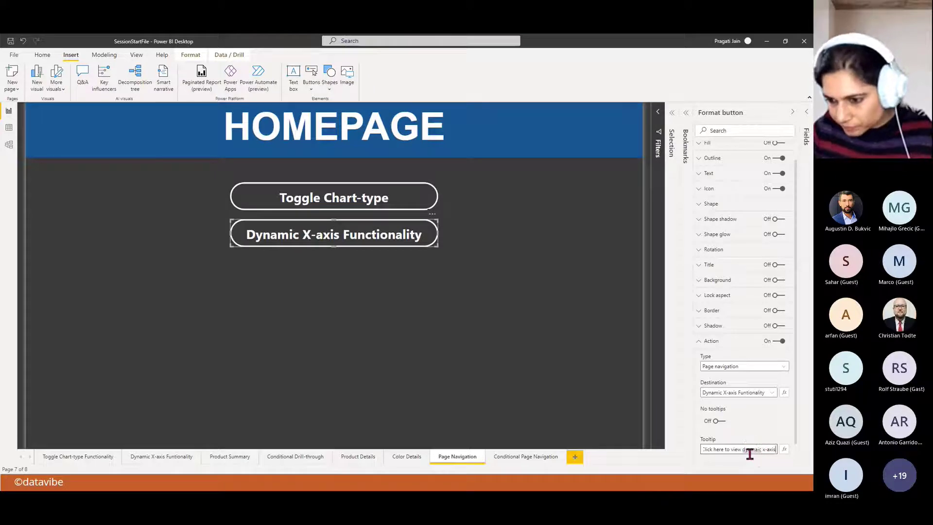
left_click(751, 449)
type("a")
key("Right")
key("Right")
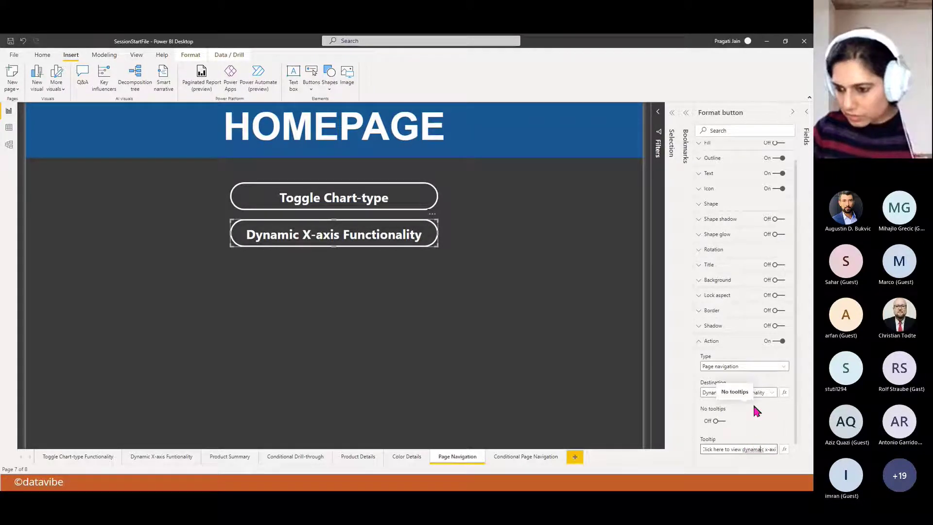
key("BackSpace")
key("Return")
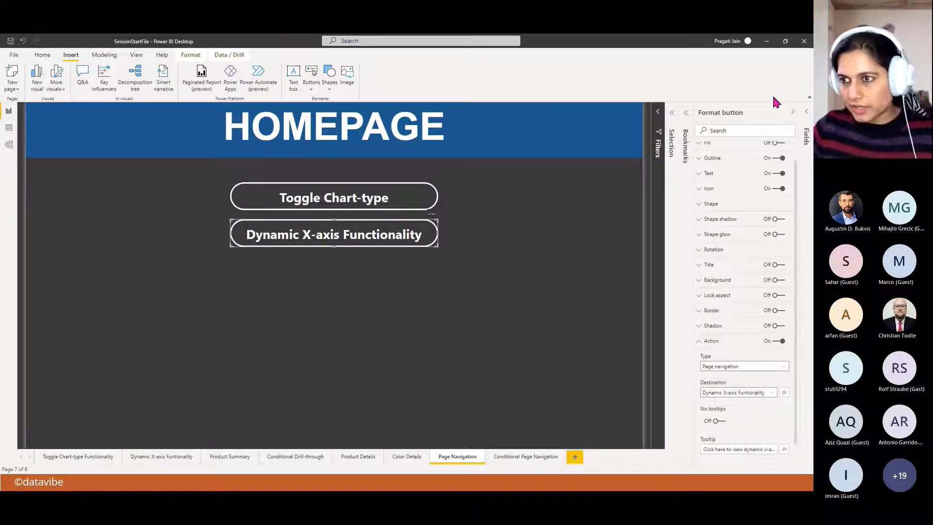
Check the tooltips of both homepage buttons, and follow the Toggle Chart-type button to its page
left_click(792, 112)
left_click(539, 400)
mouse_move(401, 200)
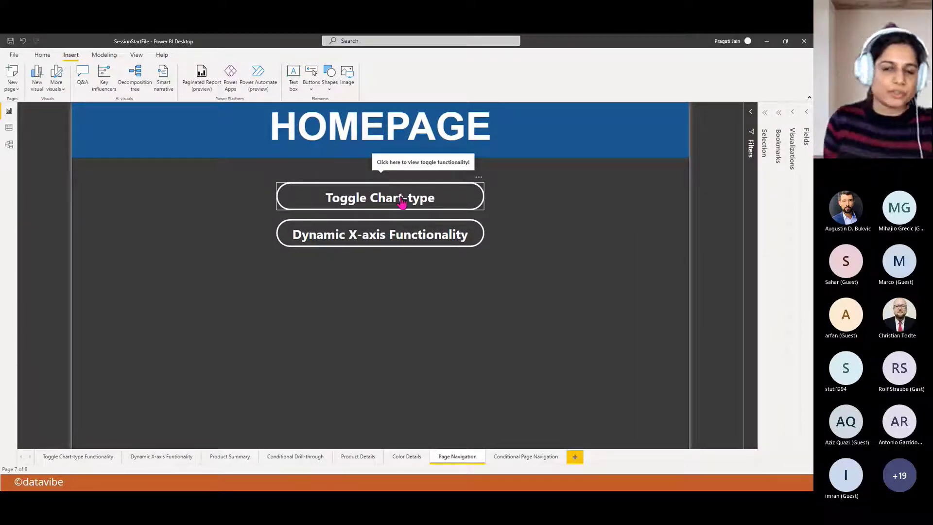
mouse_move(410, 246)
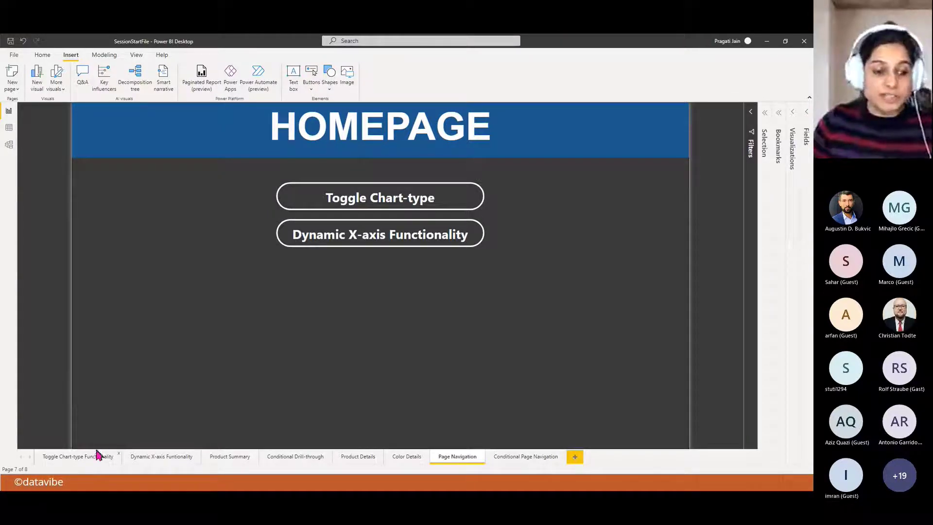
left_click(422, 209, "ctrl")
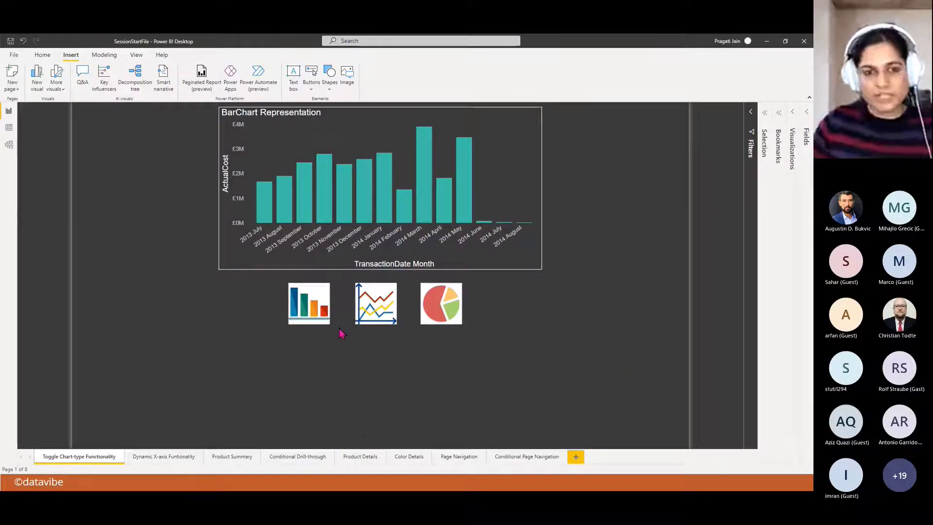
Test the chart toggles by switching to the line and pie charts, and return to the bar chart
left_click(377, 315, "ctrl")
left_click(440, 328, "ctrl")
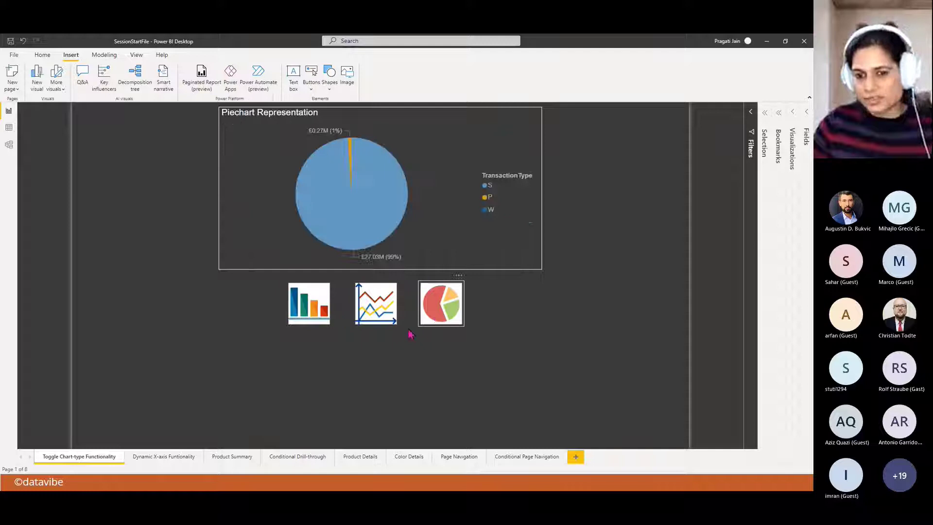
left_click(370, 318, "ctrl")
left_click(296, 321, "ctrl")
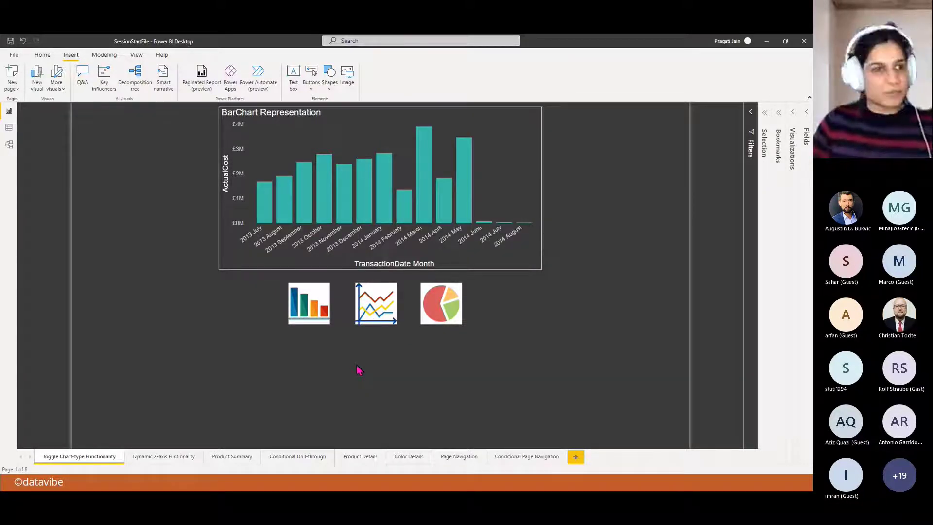
Insert a Back button on the Toggle Chart-type Functionality page and set its icon line color to white
left_click(311, 88)
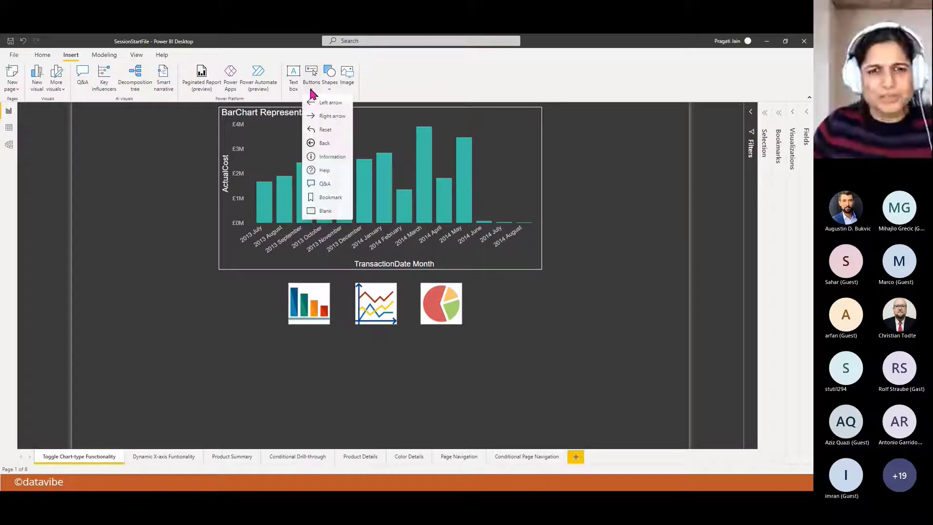
left_click(331, 144)
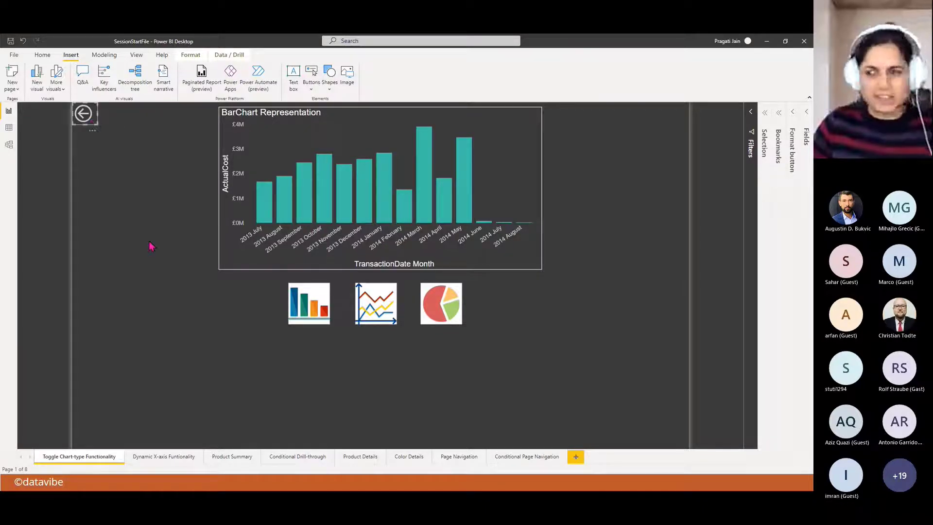
left_click(793, 117)
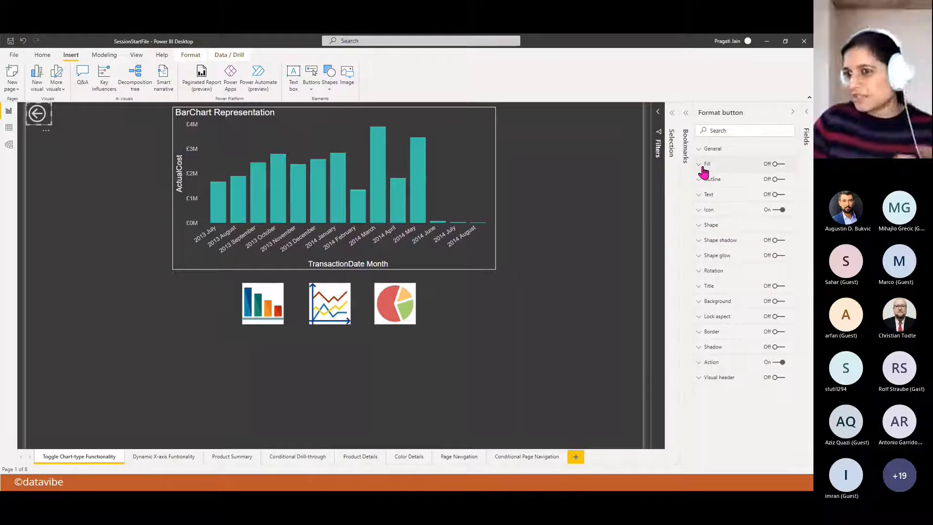
left_click(709, 212)
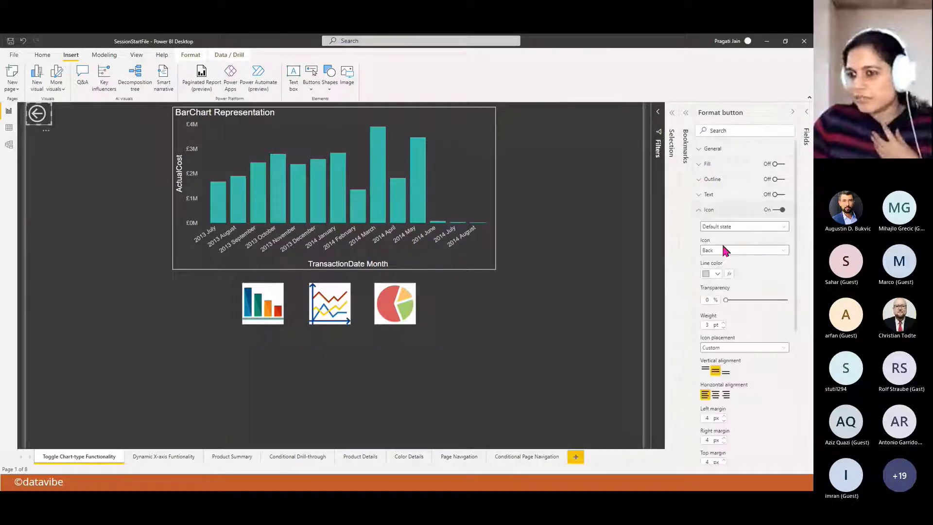
left_click(718, 275)
left_click(662, 287)
left_click(597, 334)
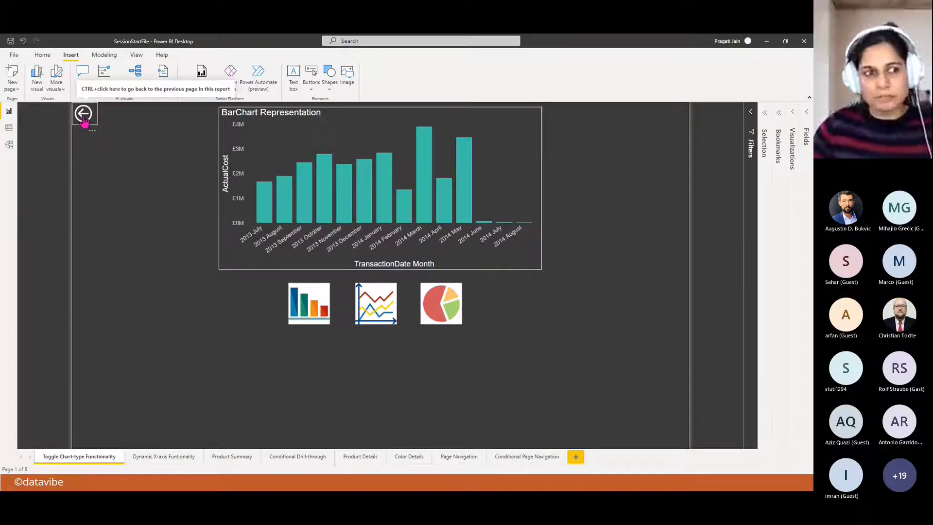
Test the Back button to return to the homepage, and follow the Dynamic X-axis Functionality button to its page
left_click(83, 118, "ctrl")
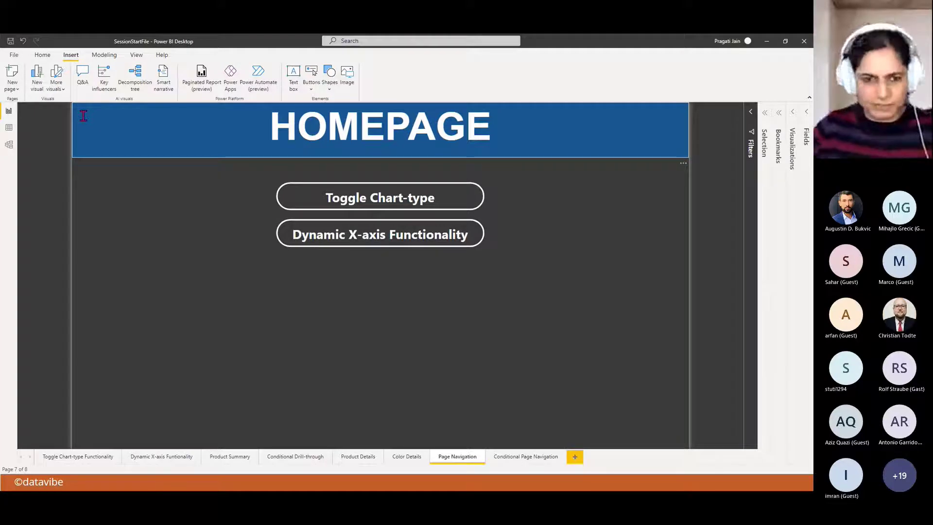
left_click(390, 238, "ctrl")
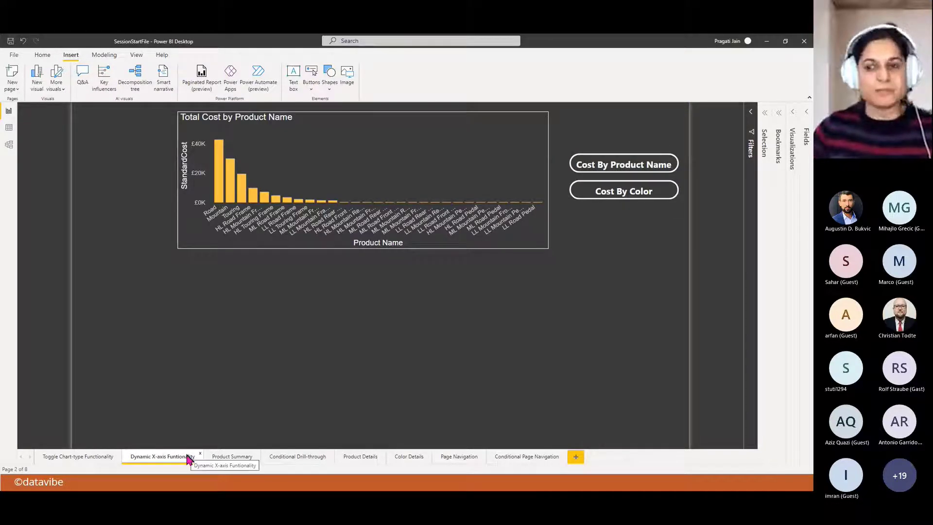
Test the Cost By Product Name and Cost By Color buttons, ending with the chart showing total cost by color
left_click(634, 195, "ctrl")
left_click(637, 168, "ctrl")
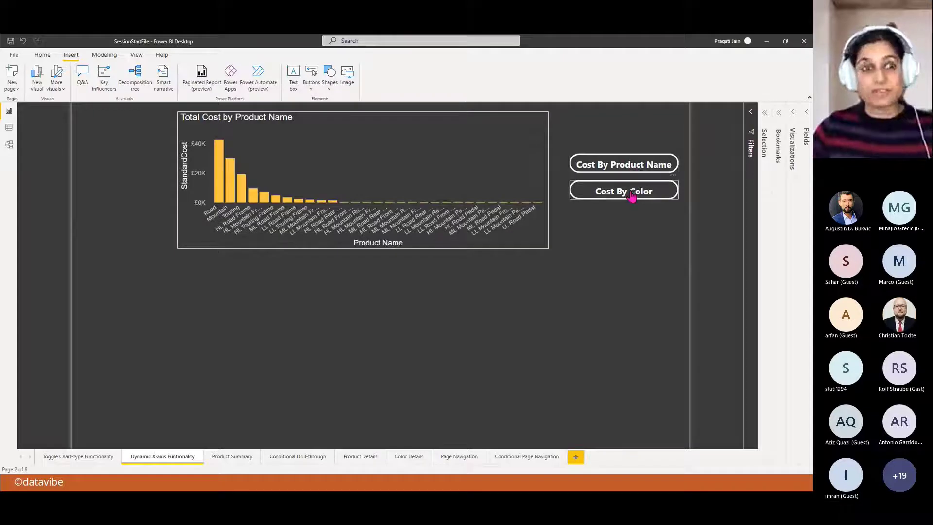
left_click(632, 192, "ctrl")
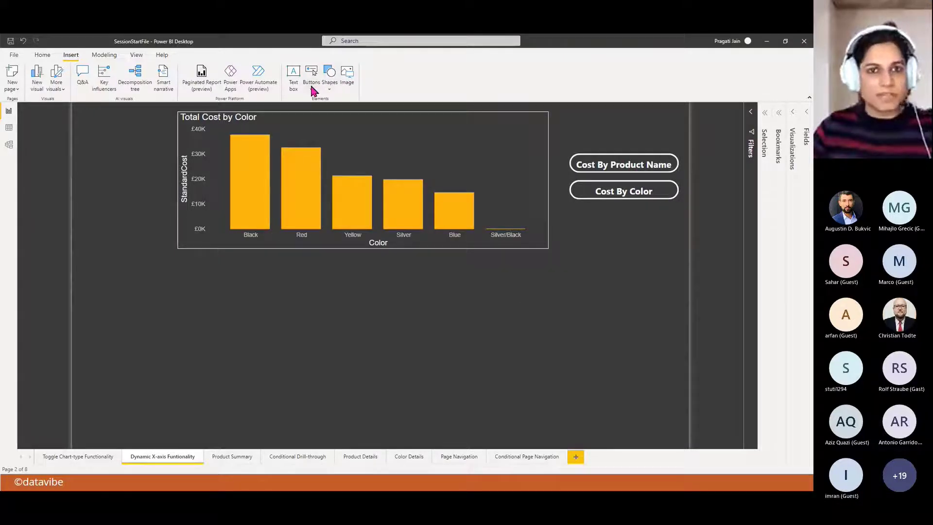
Insert a Back button on the Dynamic X-axis Funtionality page and set its icon line color to white
left_click(311, 89)
left_click(329, 144)
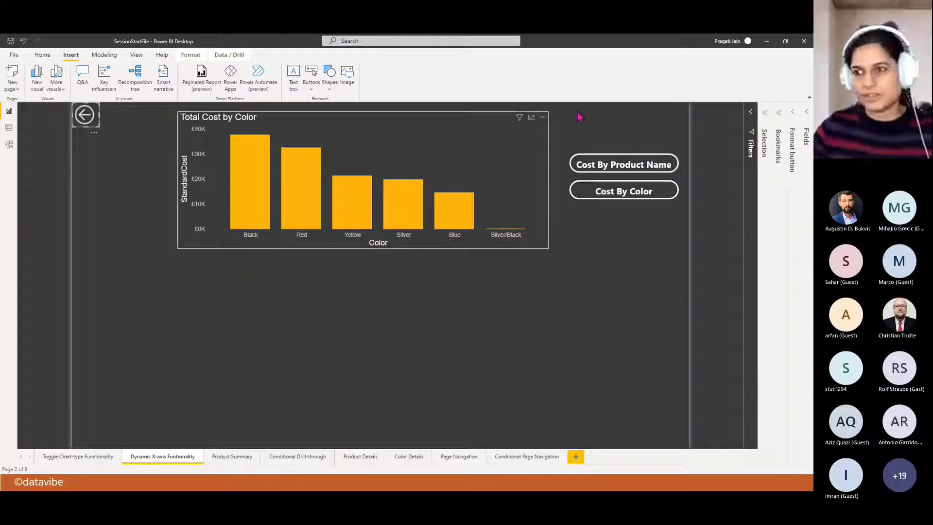
left_click(789, 119)
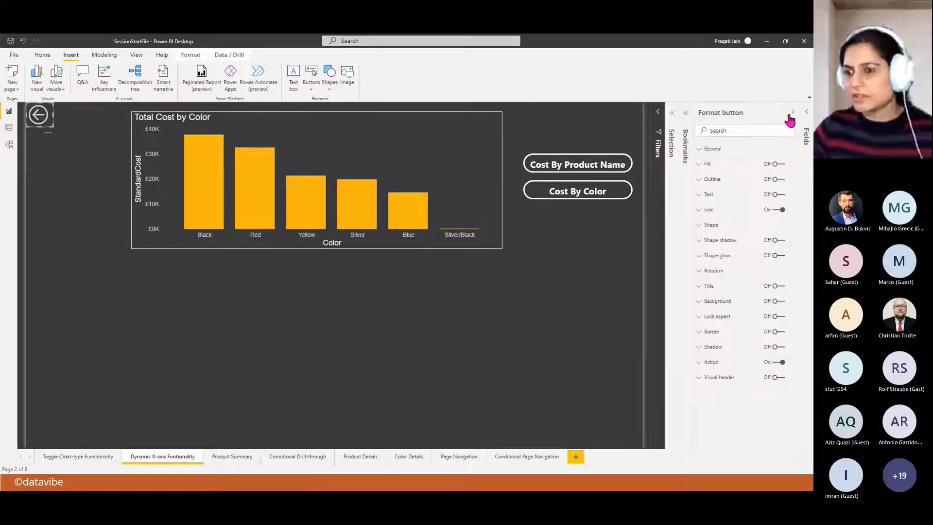
left_click(714, 211)
left_click(717, 275)
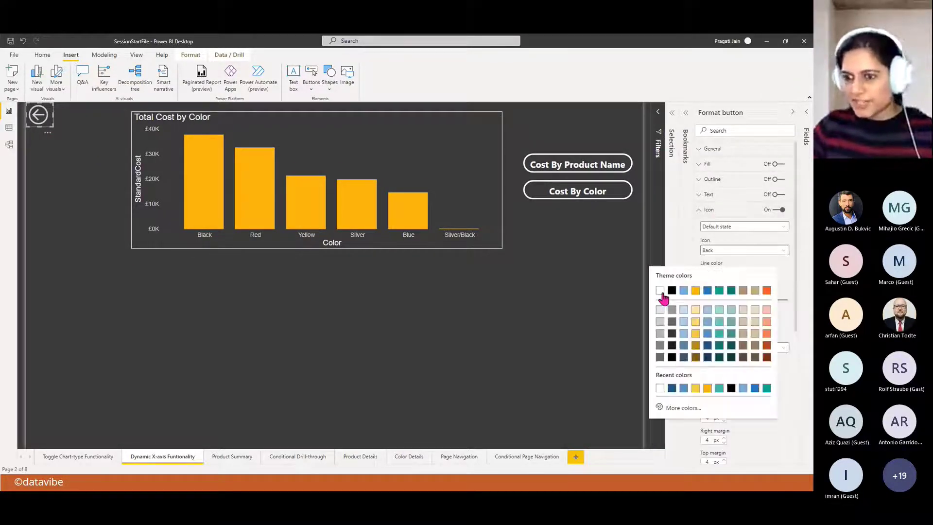
left_click(663, 298)
left_click(700, 212)
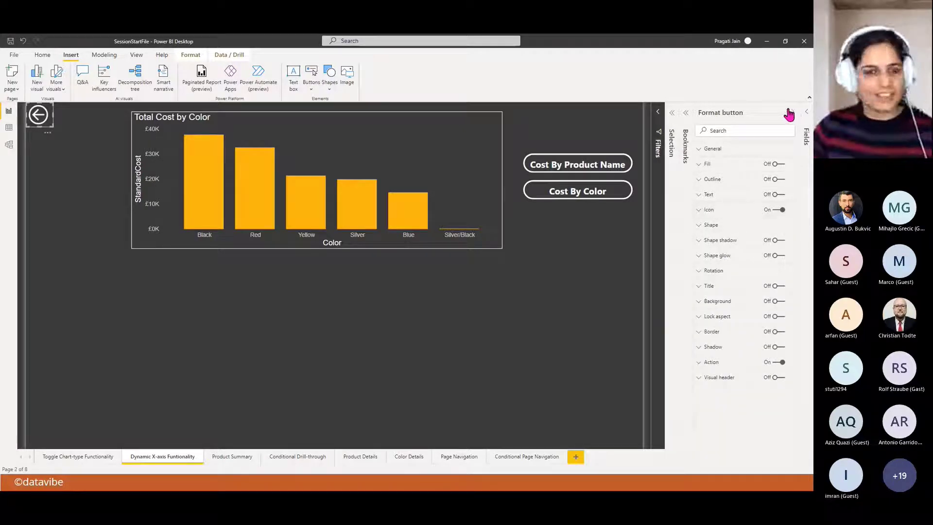
left_click(789, 114)
Test the navigation by going from the homepage to both linked pages and returning each time with the Back button
left_click(86, 118, "ctrl")
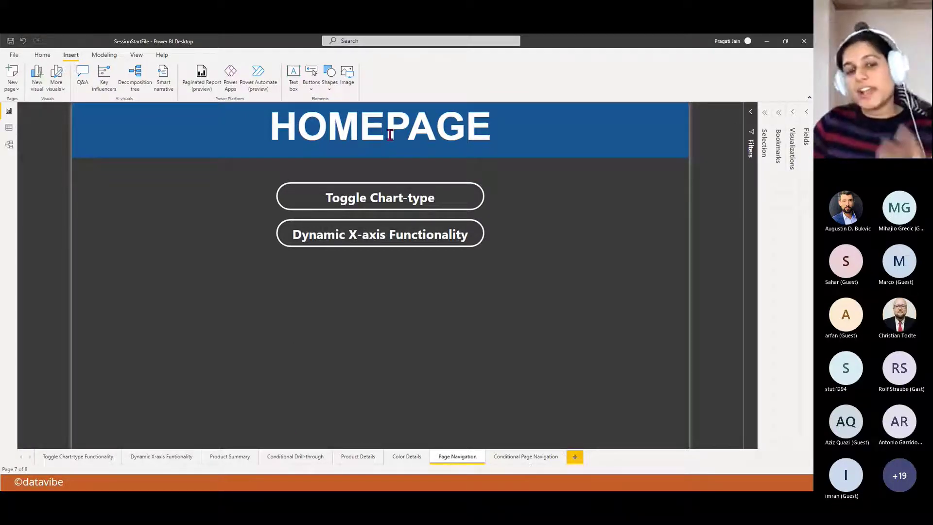
left_click(381, 206, "ctrl")
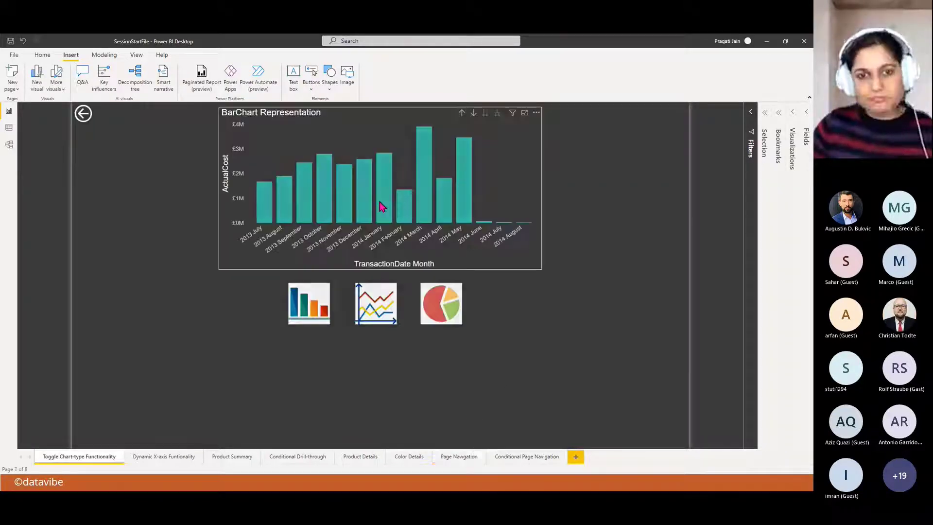
left_click(83, 120, "ctrl")
left_click(380, 240, "ctrl")
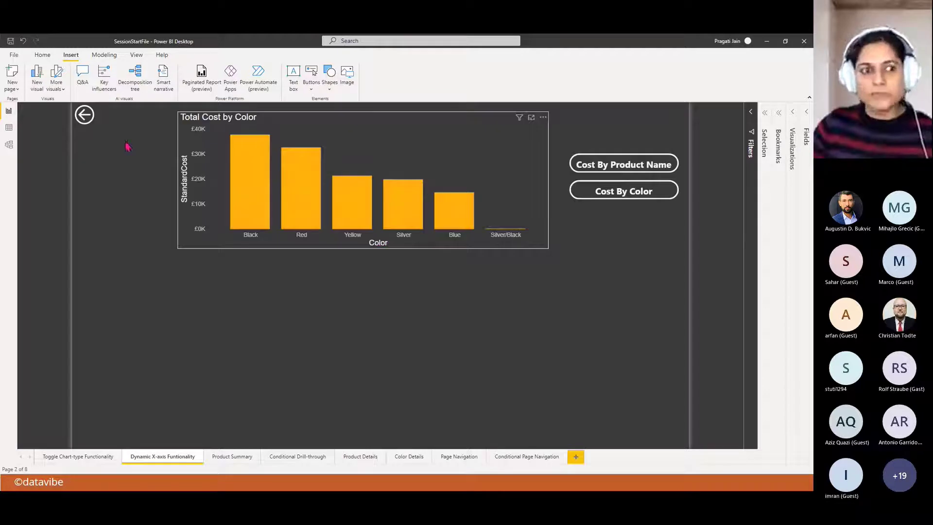
left_click(84, 115, "ctrl")
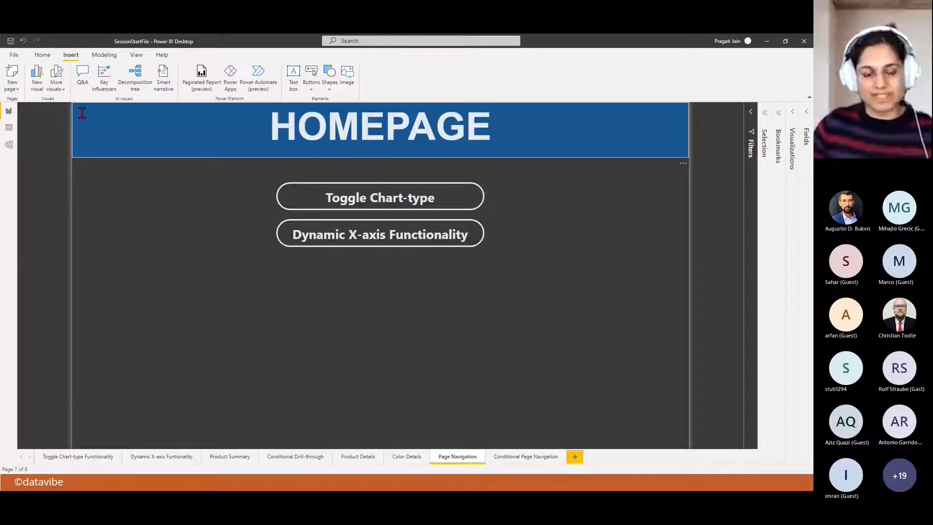
Hide the Toggle Chart-type Functionality page and unhide it again
left_click(189, 458)
left_click(228, 458)
left_click(77, 458)
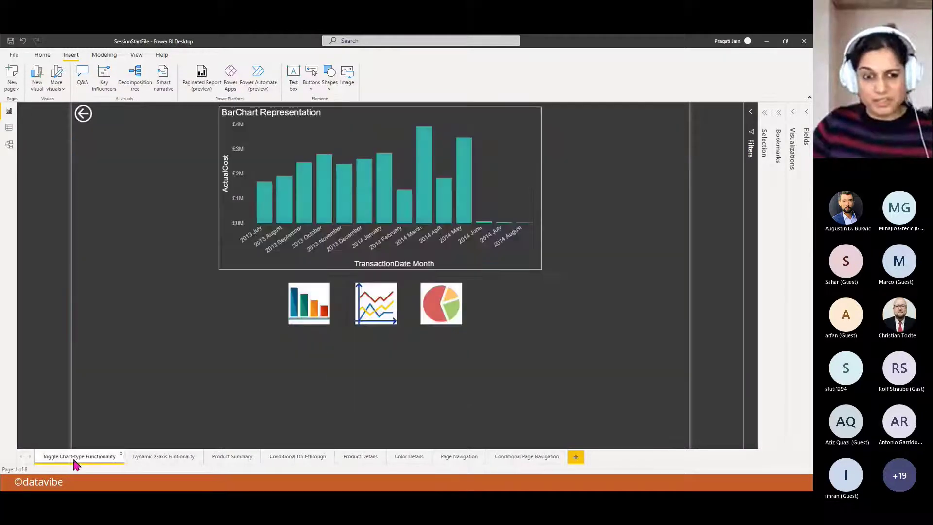
right_click(73, 456)
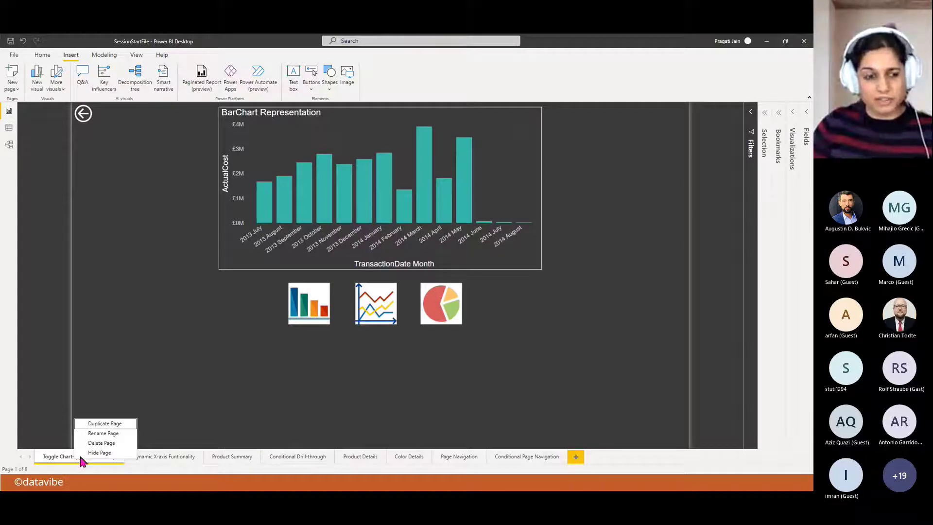
left_click(85, 452)
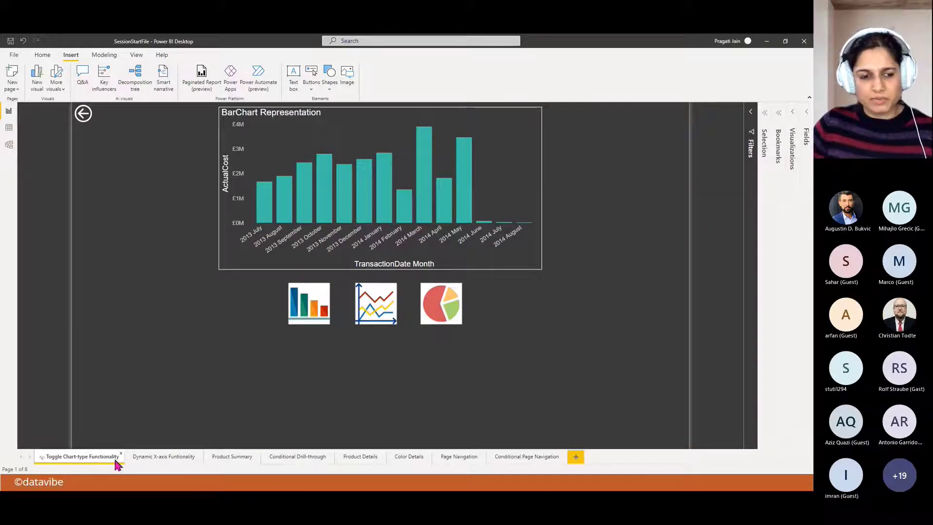
right_click(94, 459)
left_click(114, 451)
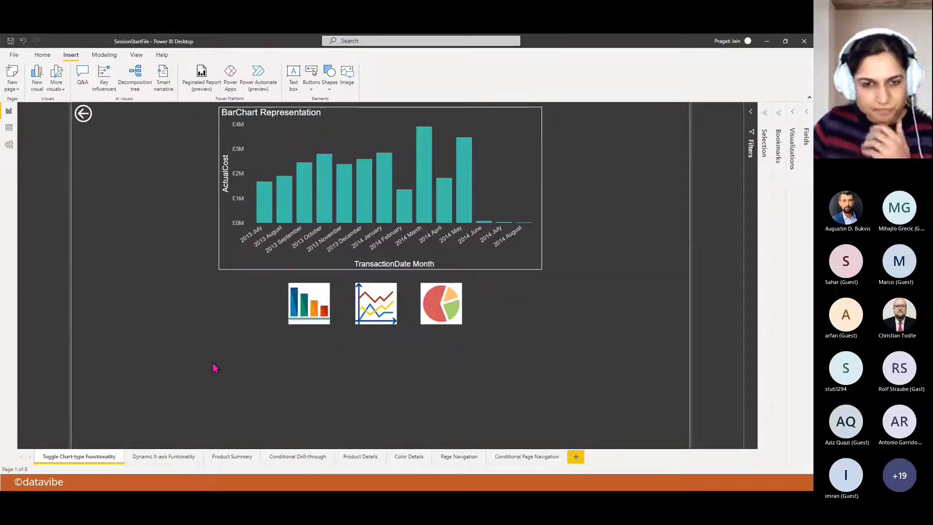
Return to the Page Navigation homepage, and open the empty Conditional Page Navigation page
left_click(456, 456)
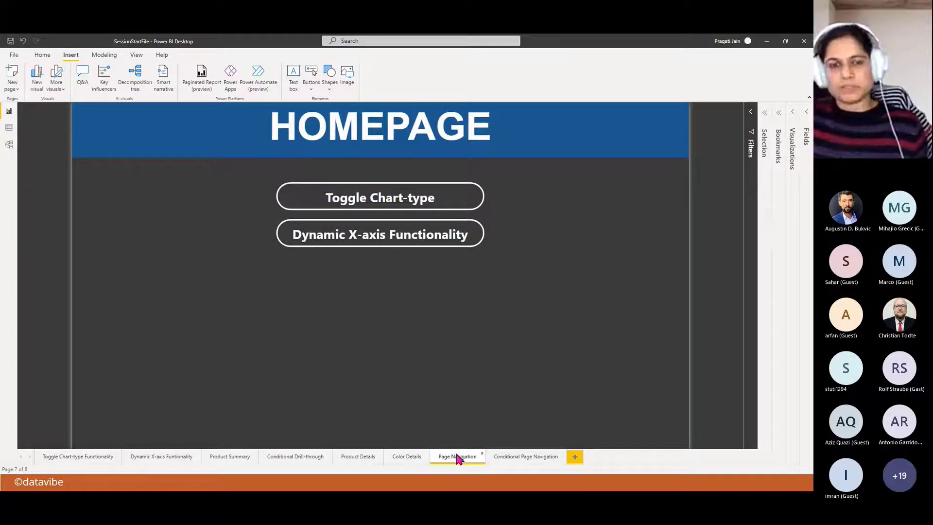
left_click(42, 54)
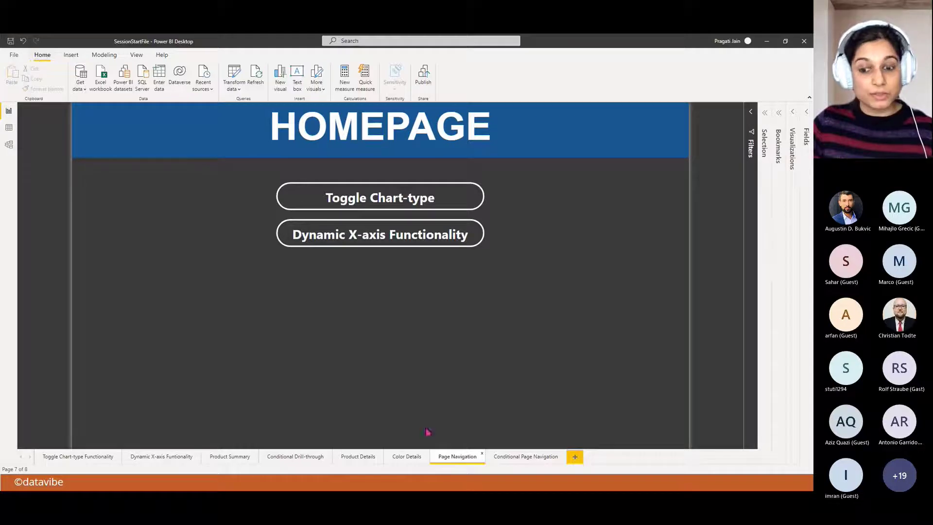
left_click(520, 458)
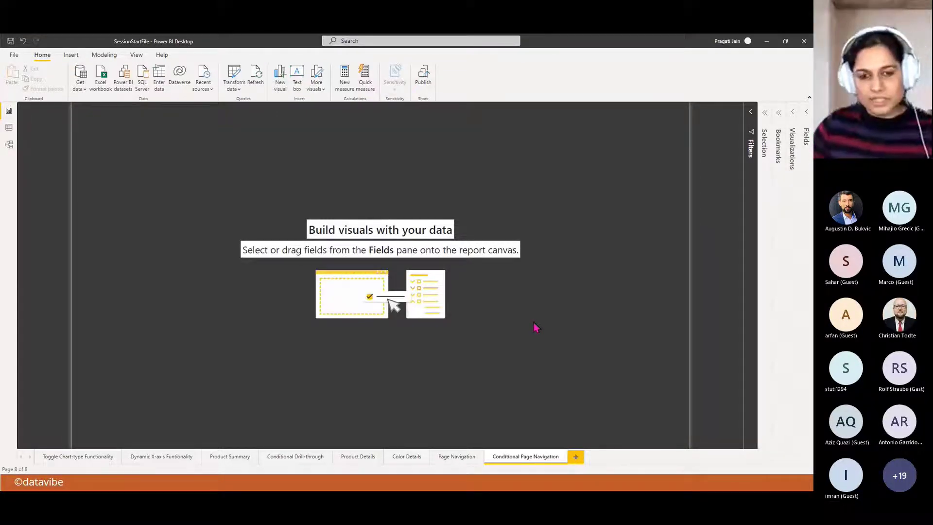
Switch to the SessionPBIFile report and open its Conditional Page Navigation page
key("alt+Tab")
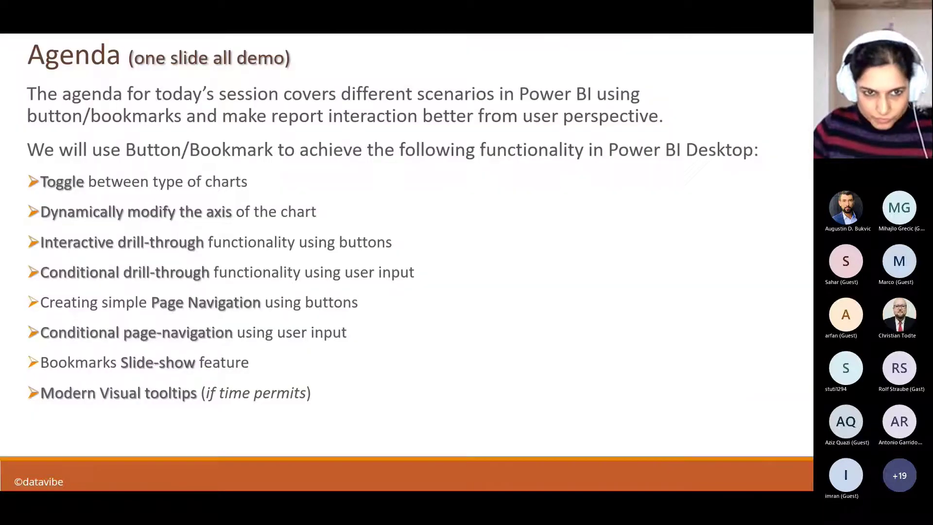
key("alt+Tab")
key("alt+Tab")
key("alt+Tab")
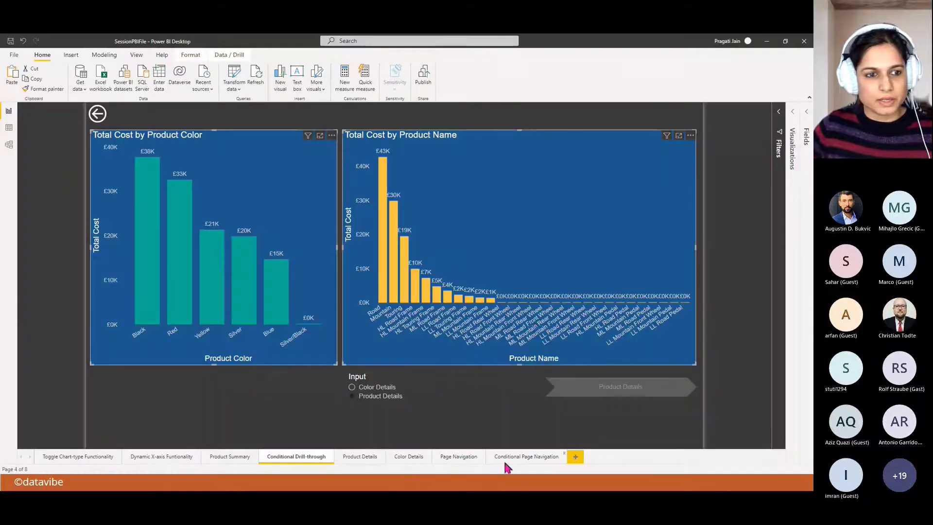
left_click(507, 458)
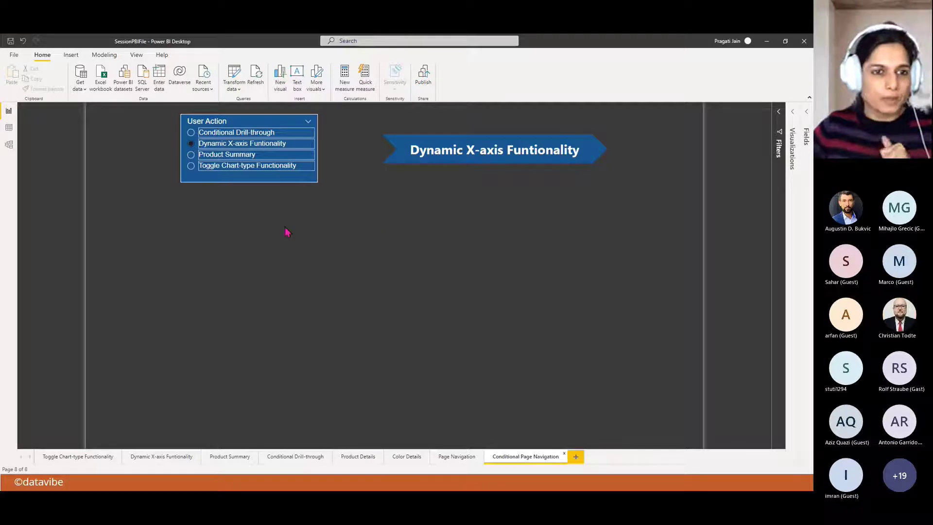
Select each User Action slicer option in turn, ending with Toggle Chart-type Functionality, and check how the navigation button responds
left_click(192, 133)
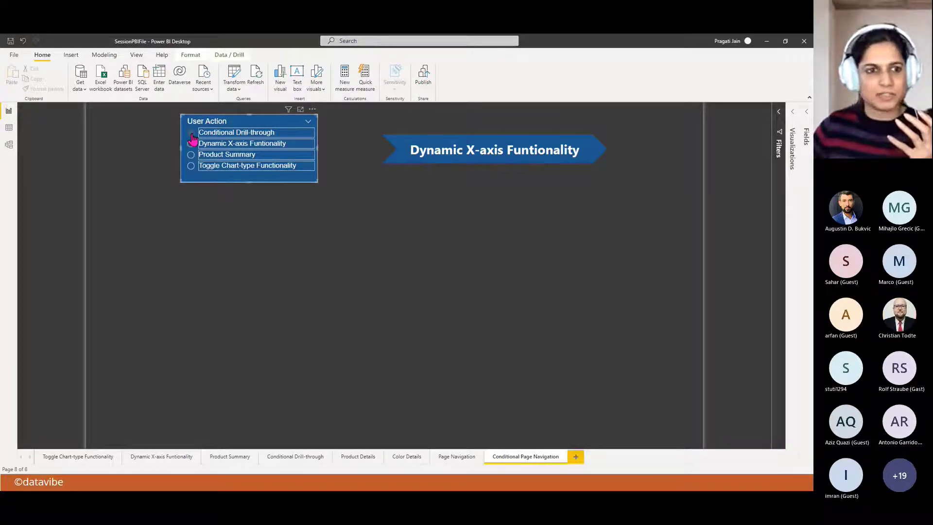
left_click(192, 144)
left_click(192, 154)
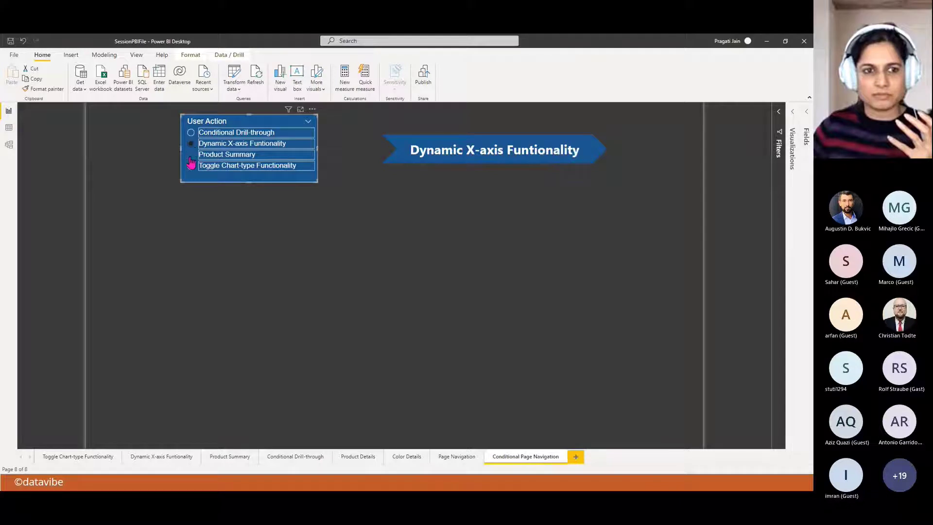
left_click(190, 166)
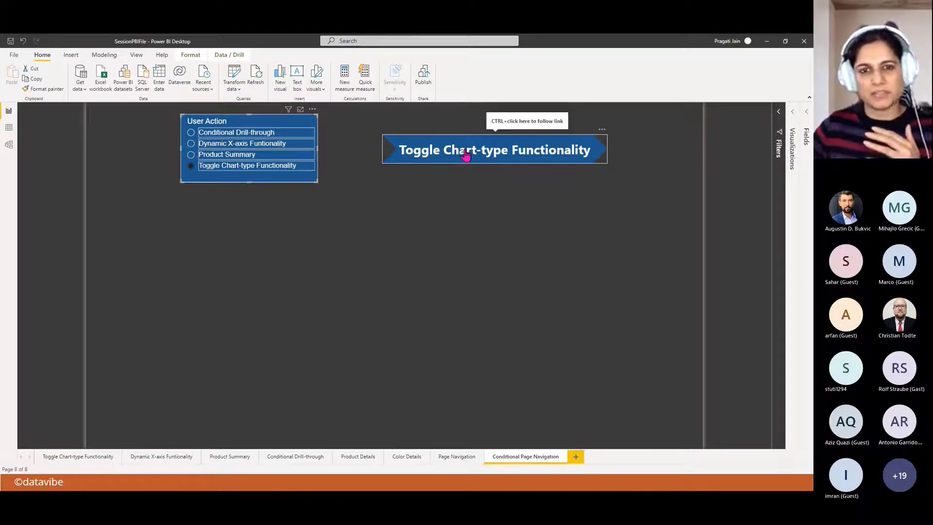
left_click(436, 234)
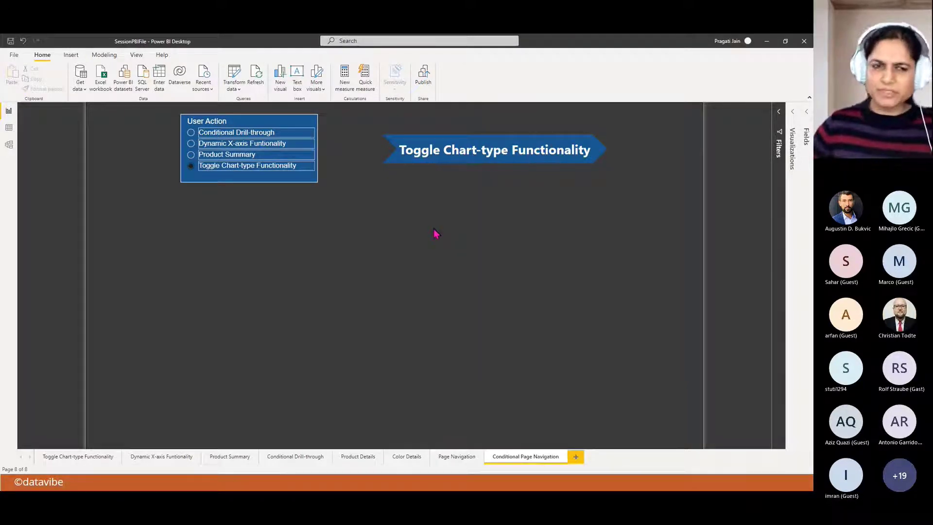
Switch back to SessionStartFile and compare the User Action values in the User Input table with the report's page names
key("alt+Tab")
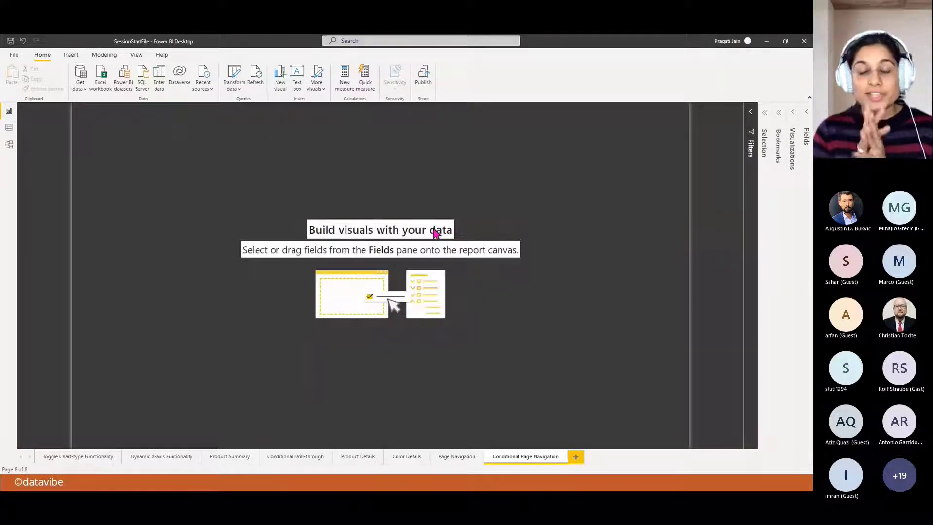
left_click(9, 128)
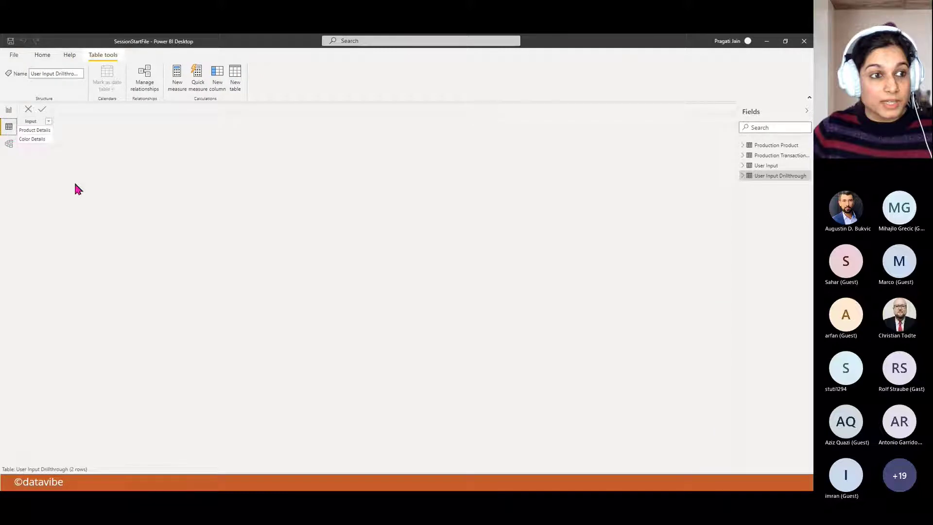
left_click(770, 165)
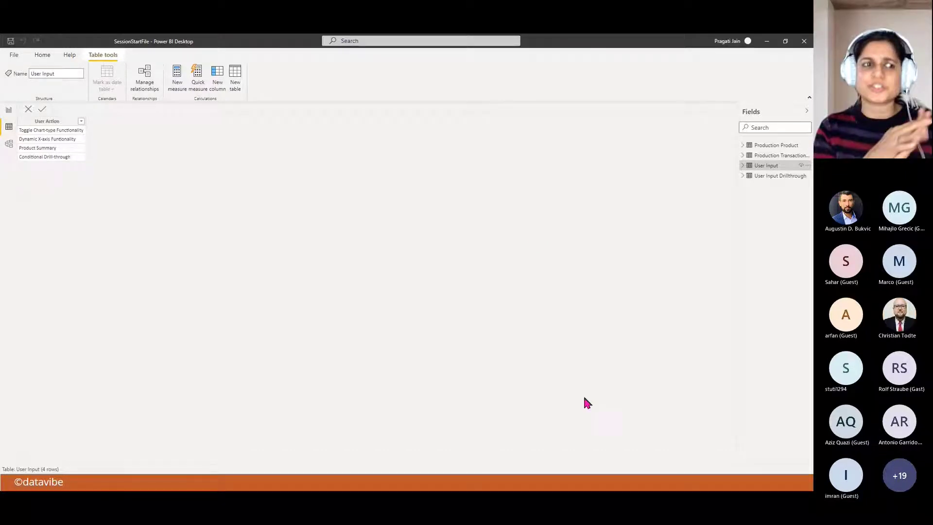
left_click(8, 111)
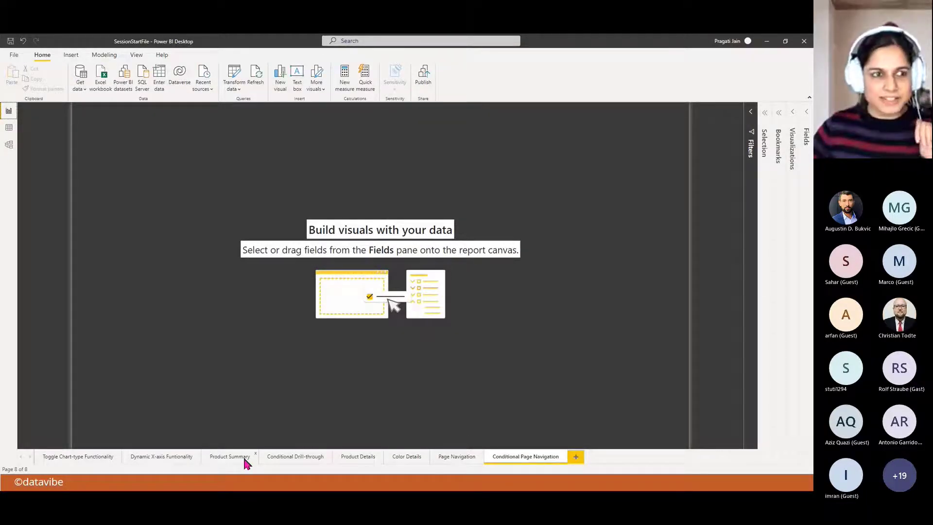
left_click(9, 127)
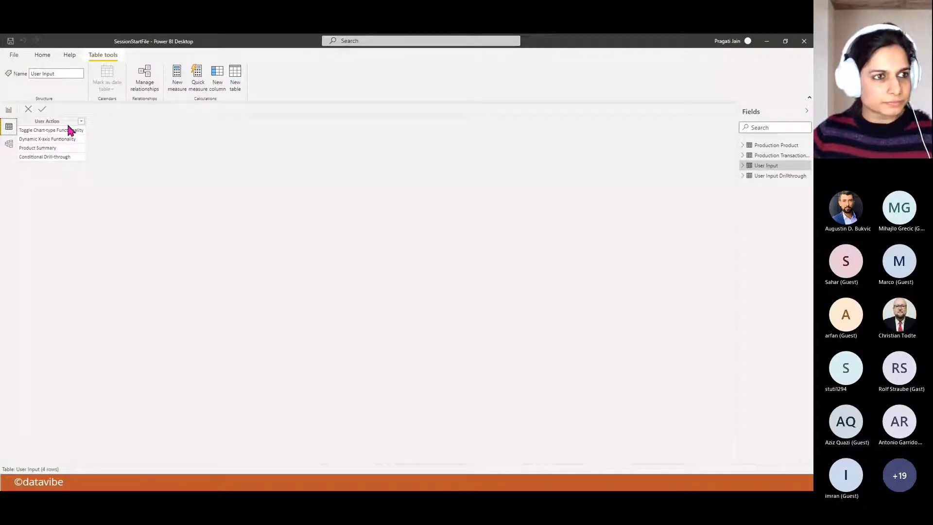
left_click(9, 111)
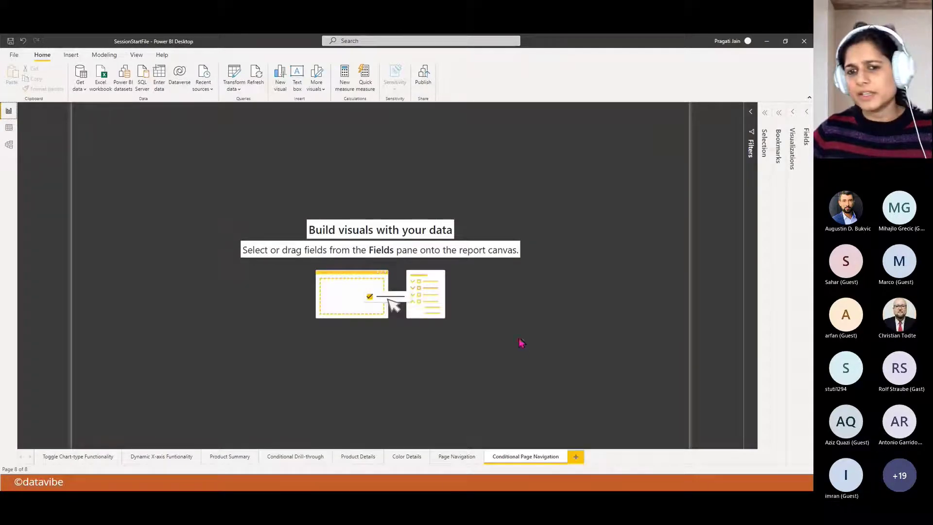
Add a slicer to the Conditional Page Navigation page, move it away from the page corner, and assign the User Action field from User Input
left_click(792, 118)
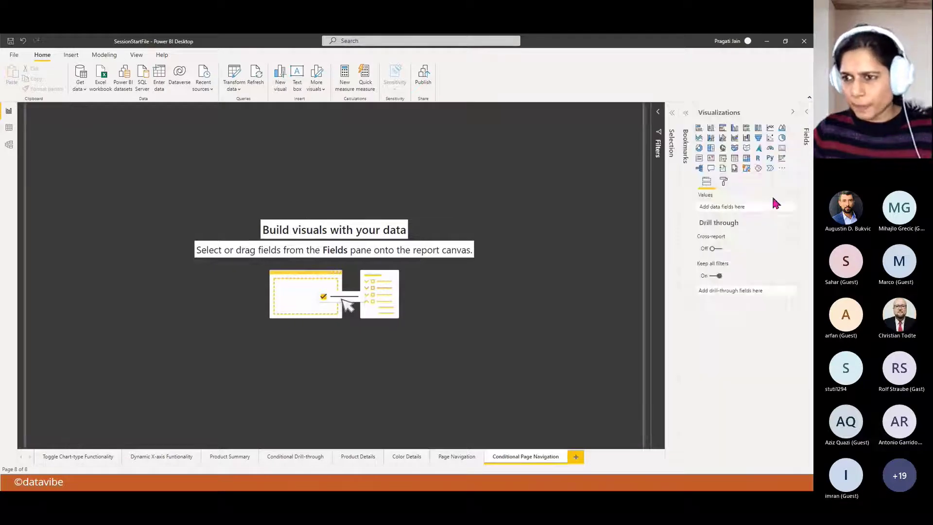
left_click(722, 158)
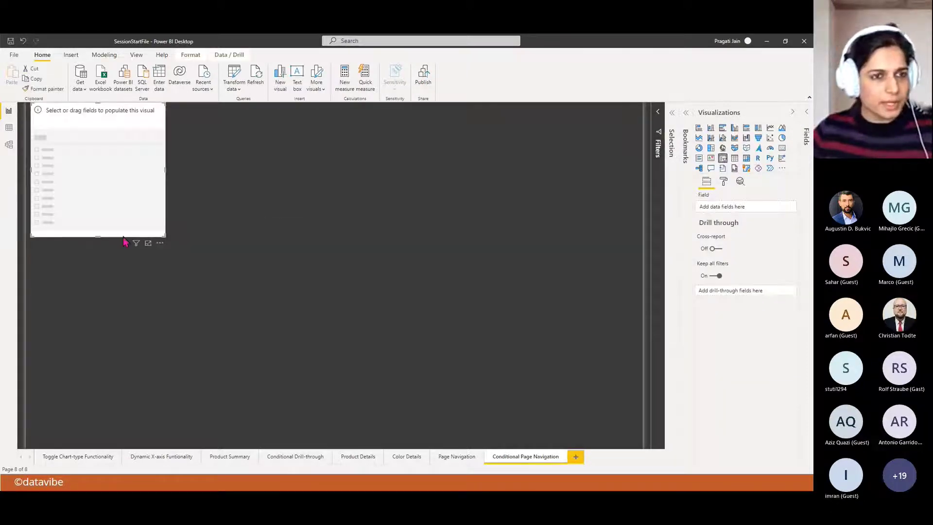
left_click_drag(129, 242, 171, 254)
left_click(806, 118)
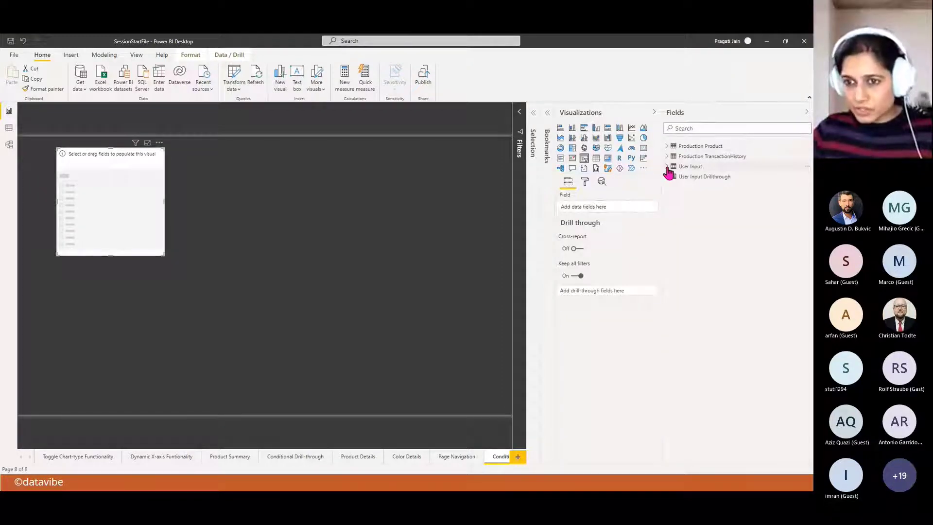
left_click(667, 167)
left_click_drag(705, 176, 603, 208)
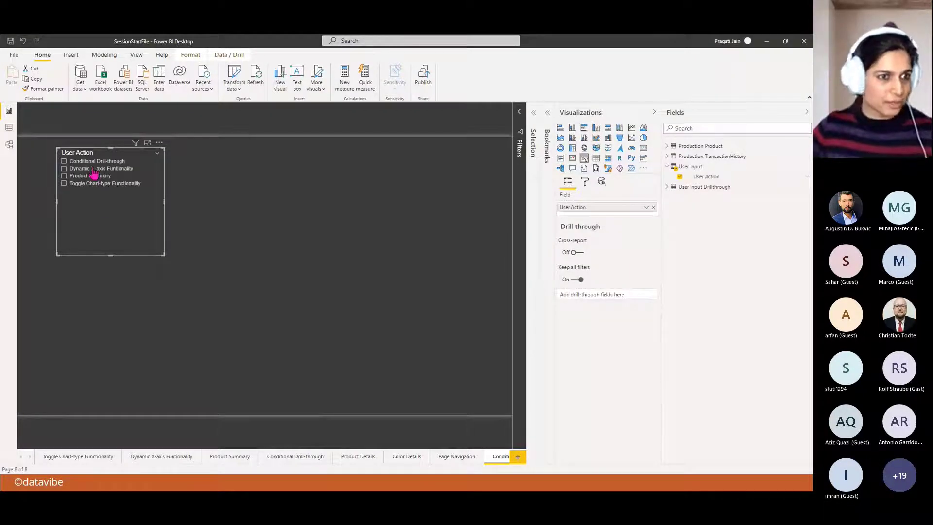
Turn on single select for the User Action slicer, and shorten the slicer while shifting it further right on the page
left_click(585, 181)
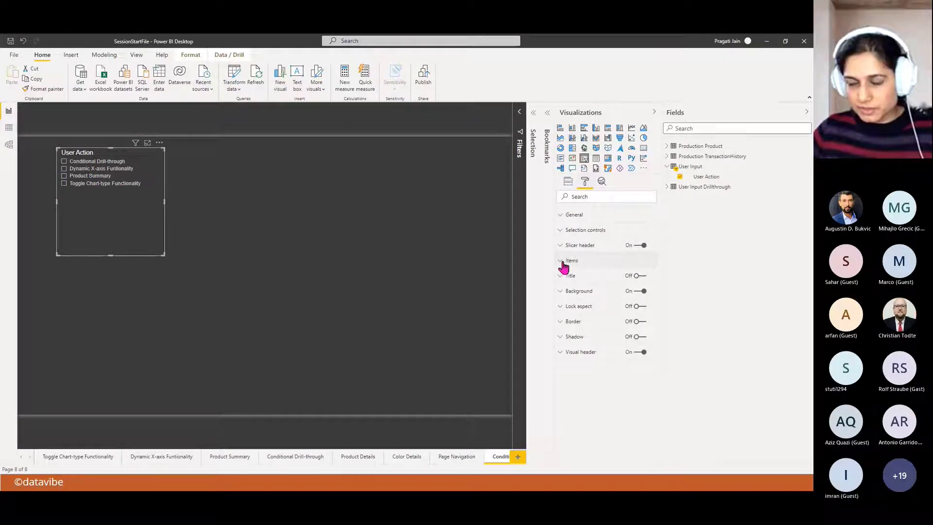
left_click(572, 231)
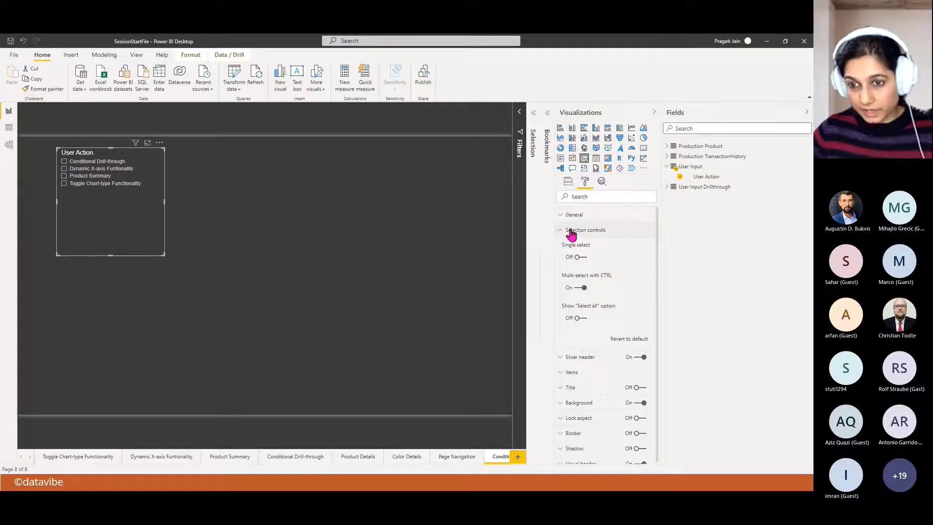
left_click(584, 260)
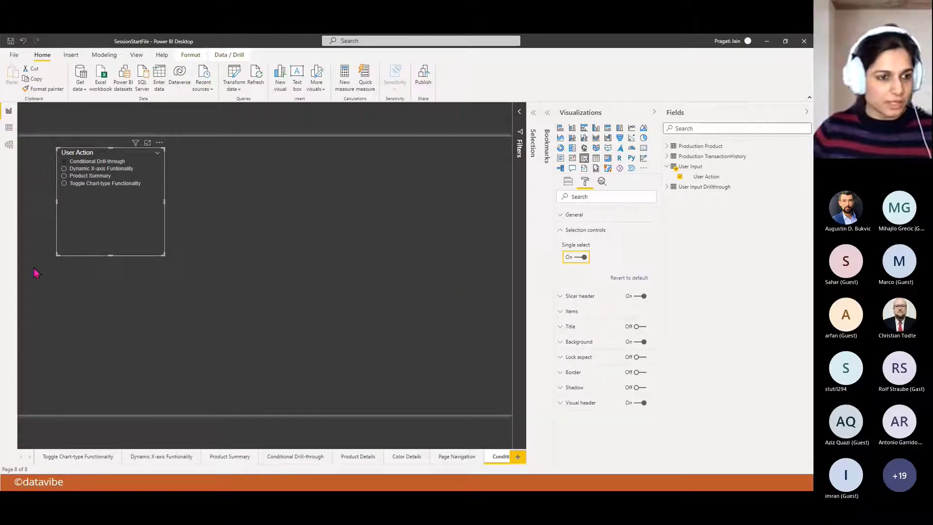
left_click_drag(94, 258, 181, 213)
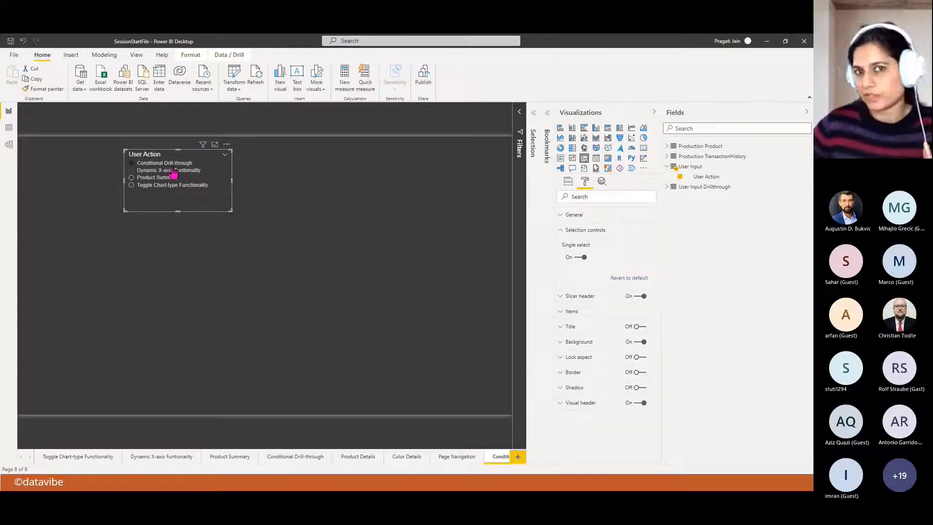
Format the User Action slicer's items with a 12 pt text size and white font color
left_click(567, 230)
left_click(581, 246)
left_click(581, 246)
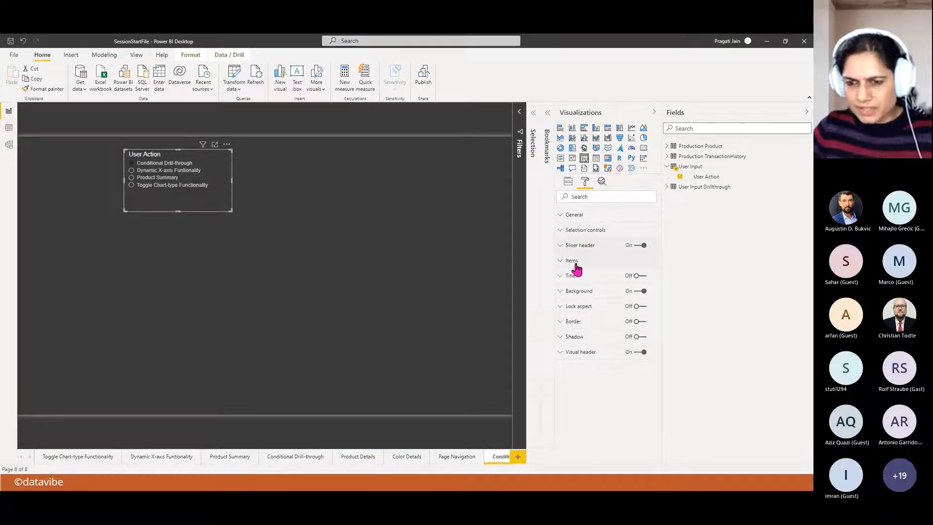
left_click(575, 262)
left_click(584, 364)
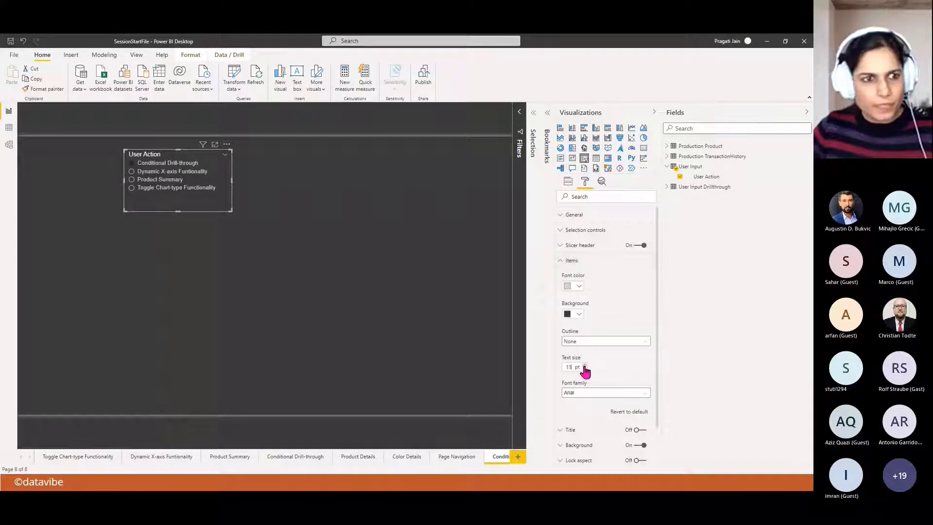
left_click(584, 365)
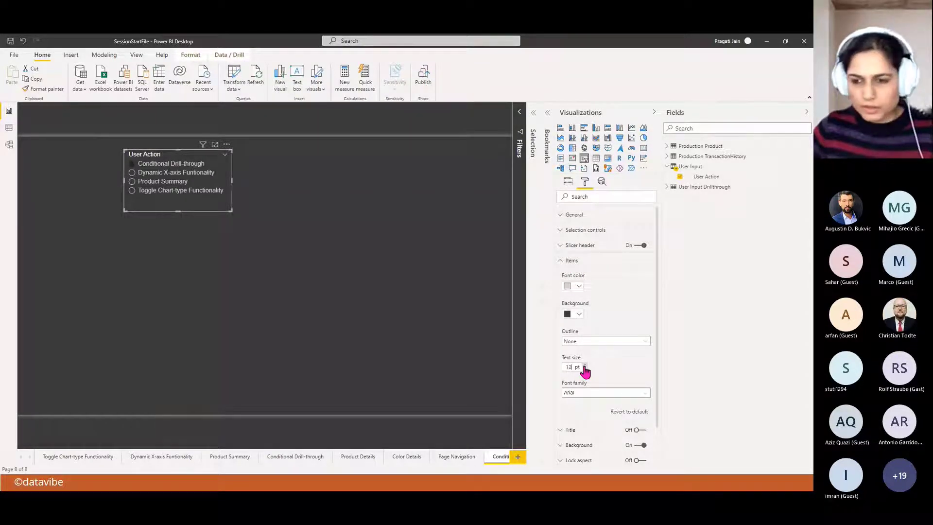
left_click(578, 286)
left_click(573, 302)
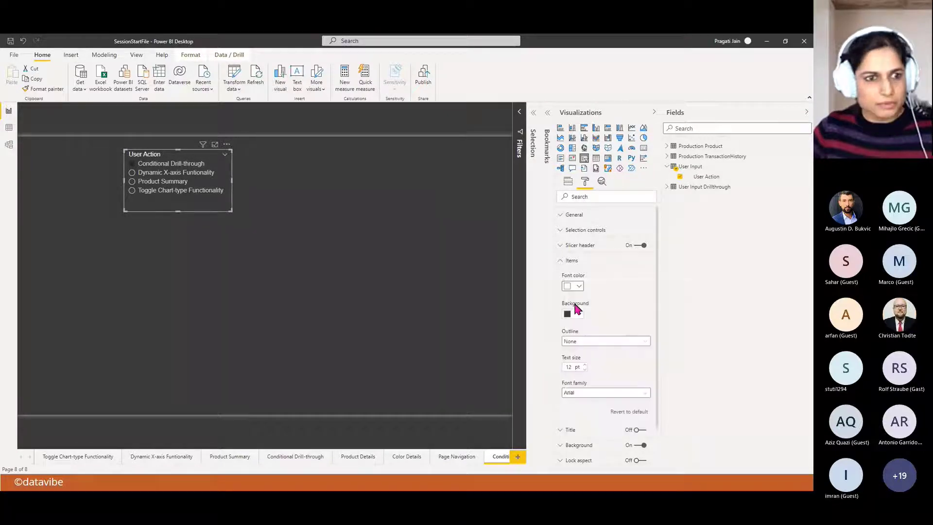
Turn on the User Action slicer's border and make it white
left_click(122, 222)
left_click(156, 209)
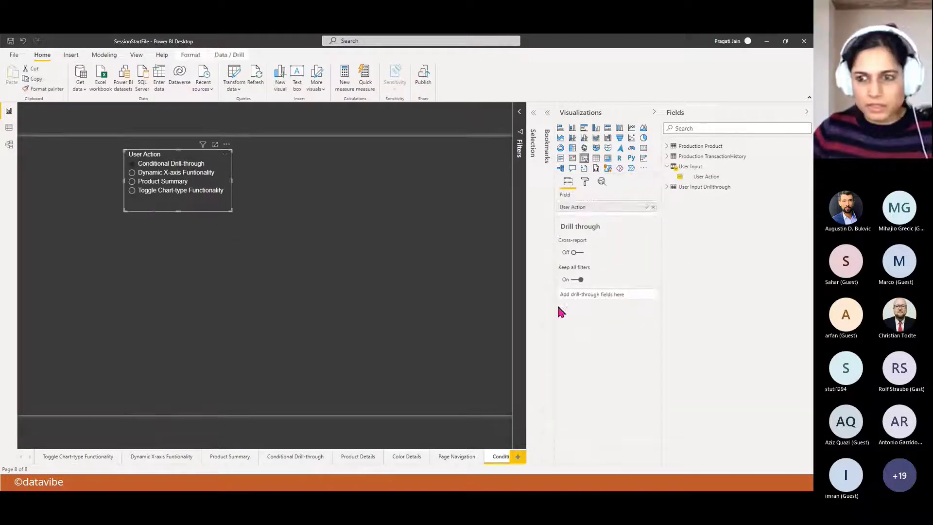
left_click(585, 181)
left_click(641, 321)
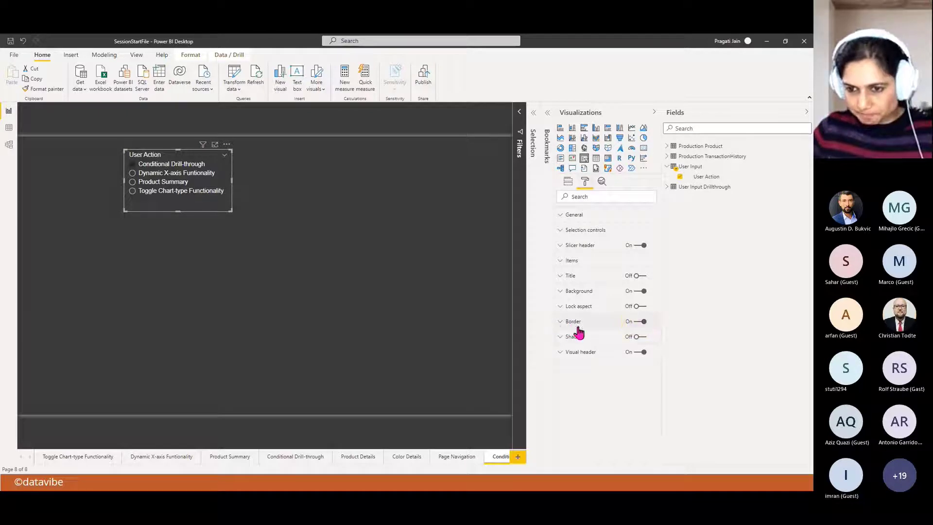
left_click(573, 322)
left_click(578, 347)
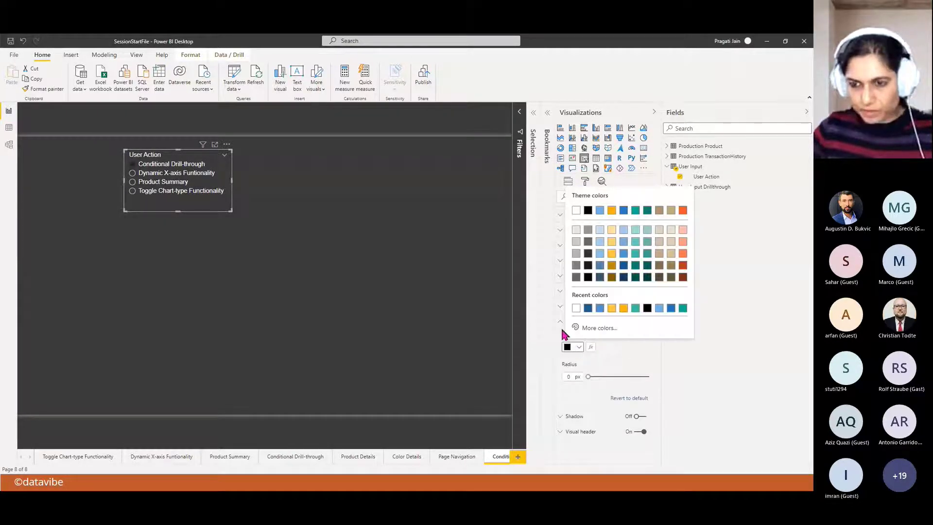
left_click(576, 308)
left_click(435, 334)
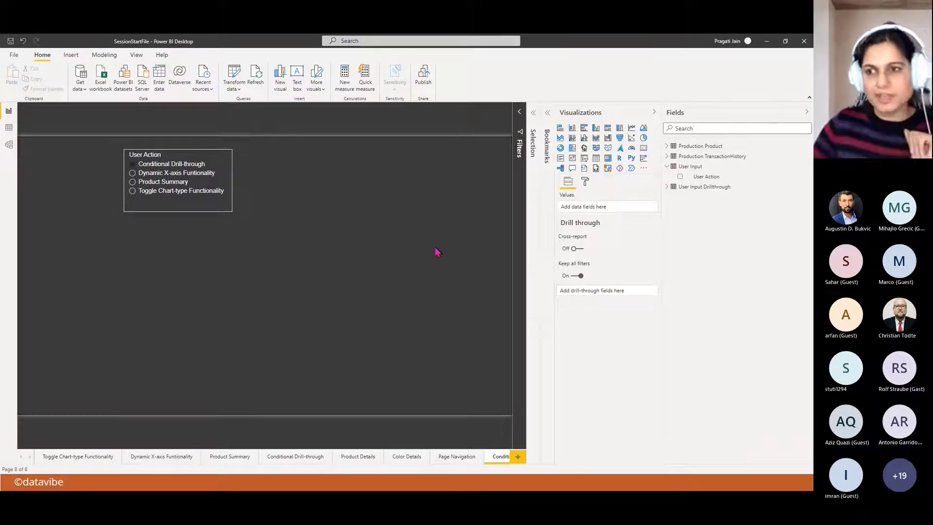
Insert a blank button and place it to the right of the User Action slicer, level with the slicer's upper edge
left_click(71, 55)
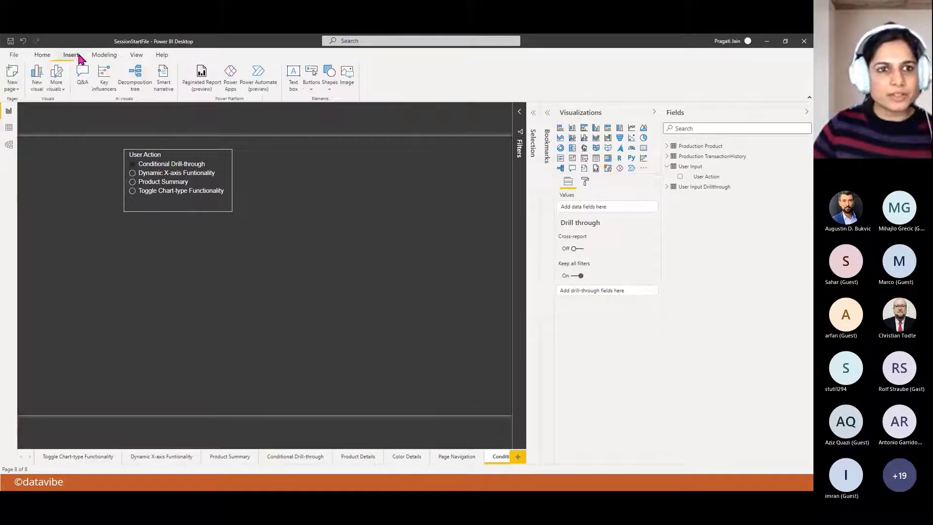
left_click(311, 86)
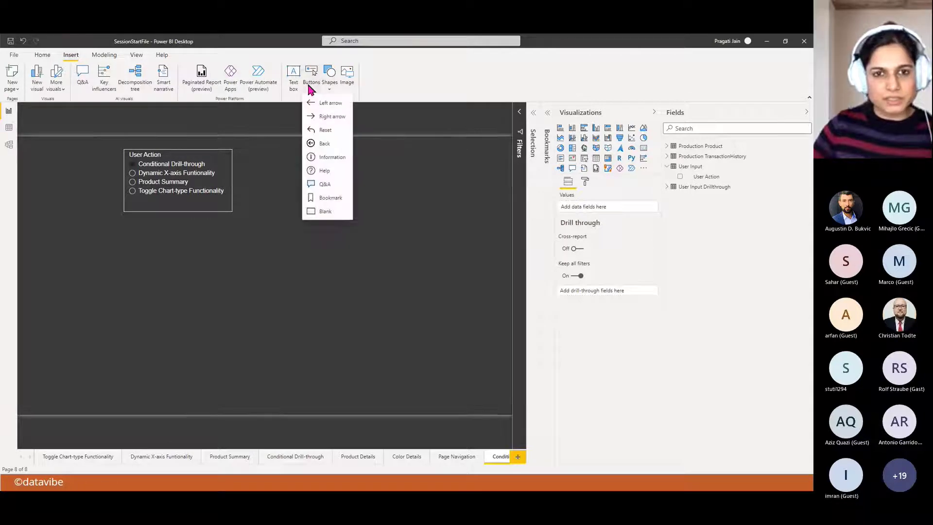
left_click(324, 211)
left_click_drag(27, 158, 435, 158)
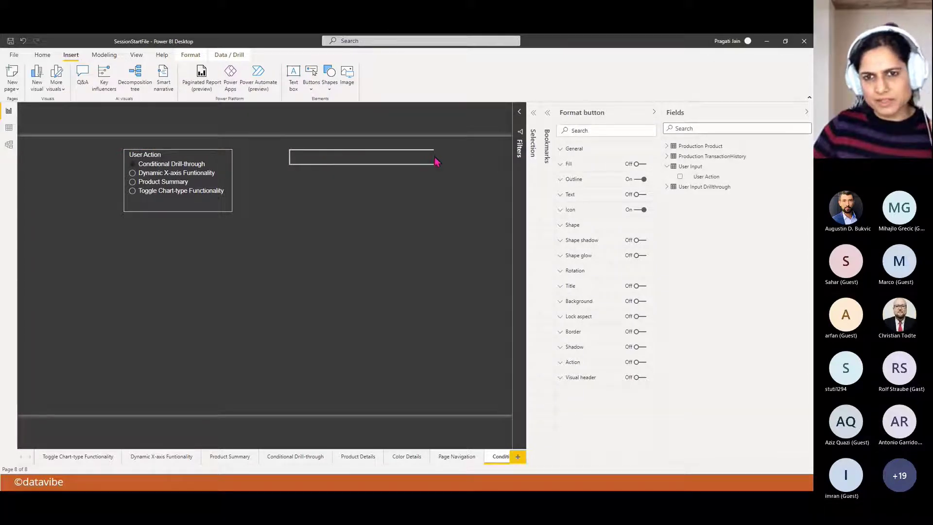
Change the blank button's shape to Chevron arrow
left_click(572, 226)
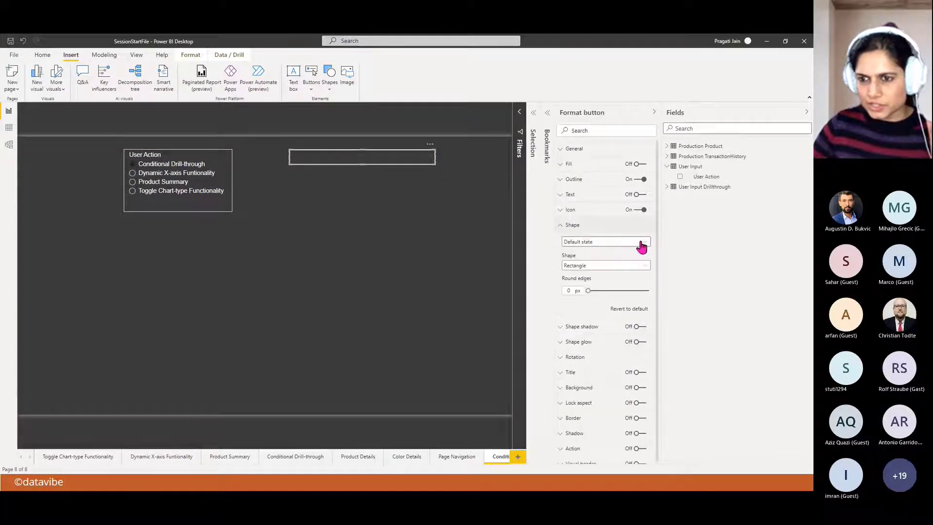
left_click(643, 266)
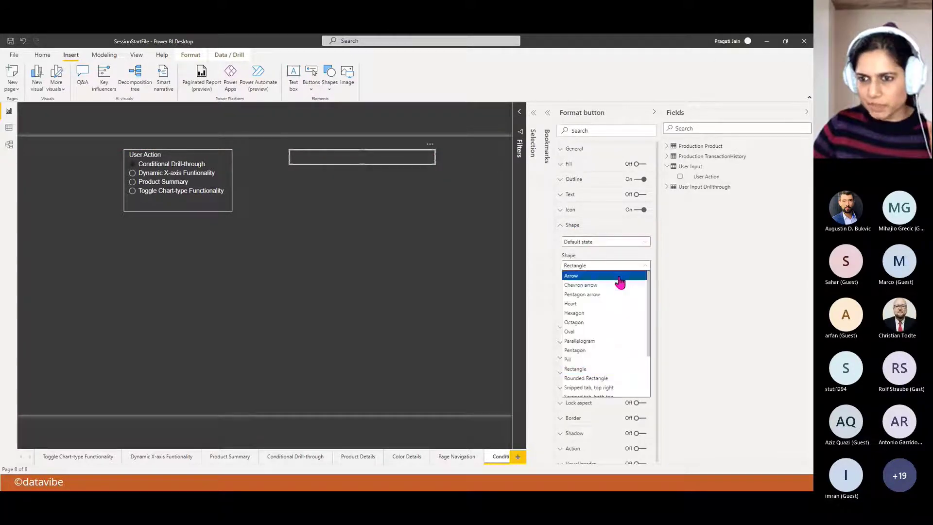
left_click(604, 285)
left_click(560, 226)
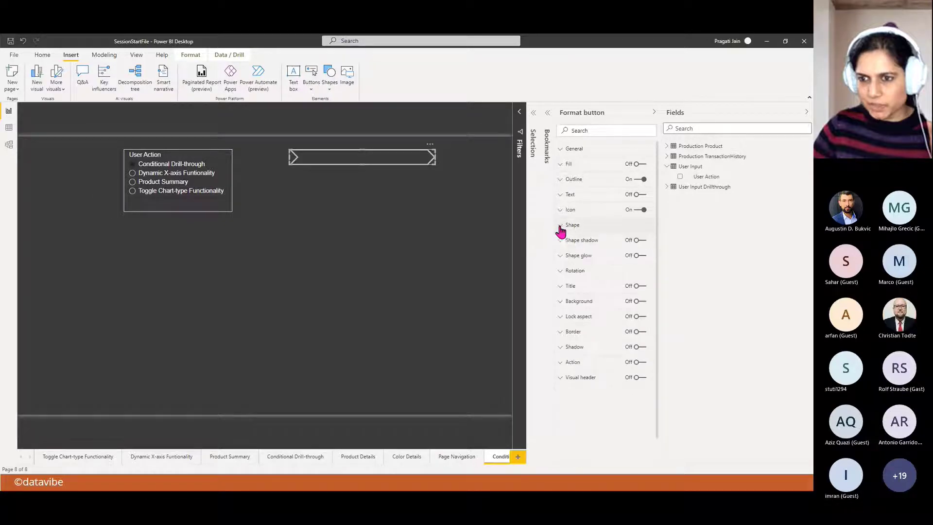
Set the chevron button's outline color to white and make the button slightly taller
left_click(573, 180)
left_click(578, 221)
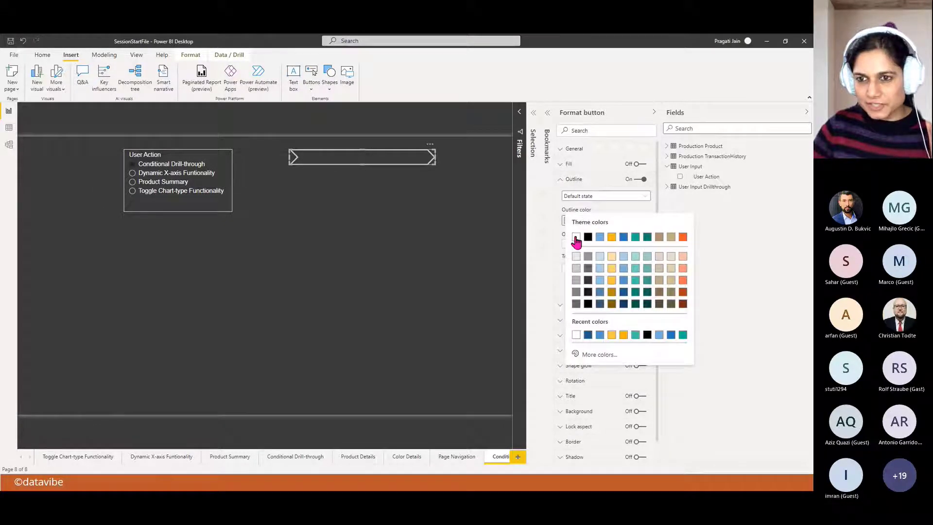
left_click(576, 237)
left_click(562, 181)
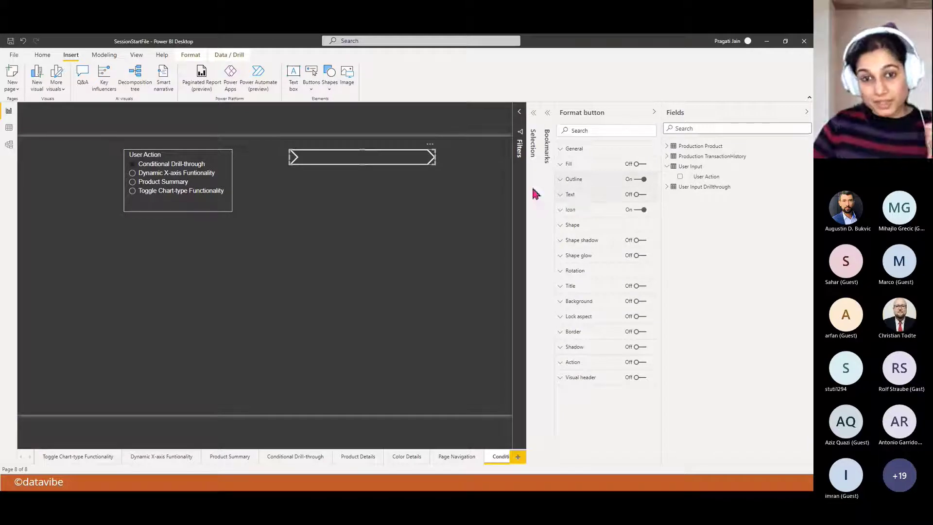
left_click_drag(361, 164, 364, 173)
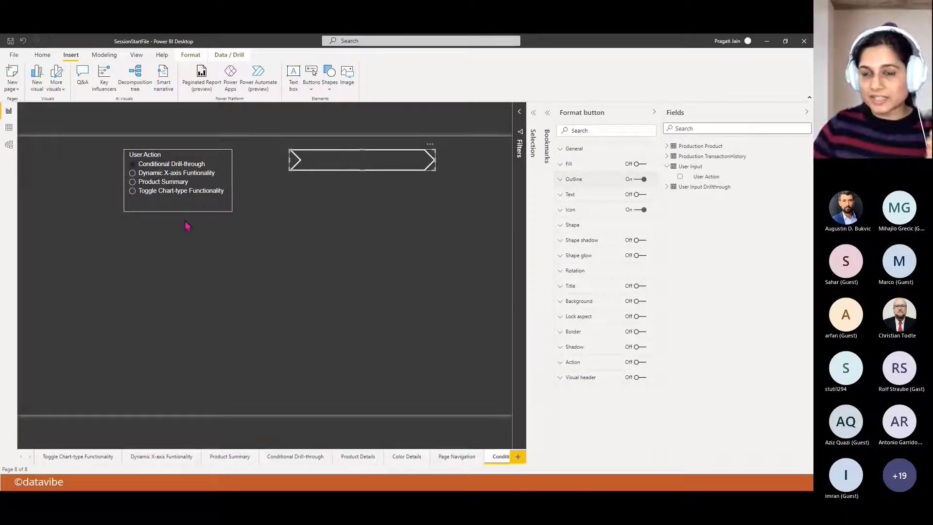
Turn on the chevron button's text and format its default state by field value, based on User Action from User Input
left_click(640, 195)
left_click(572, 195)
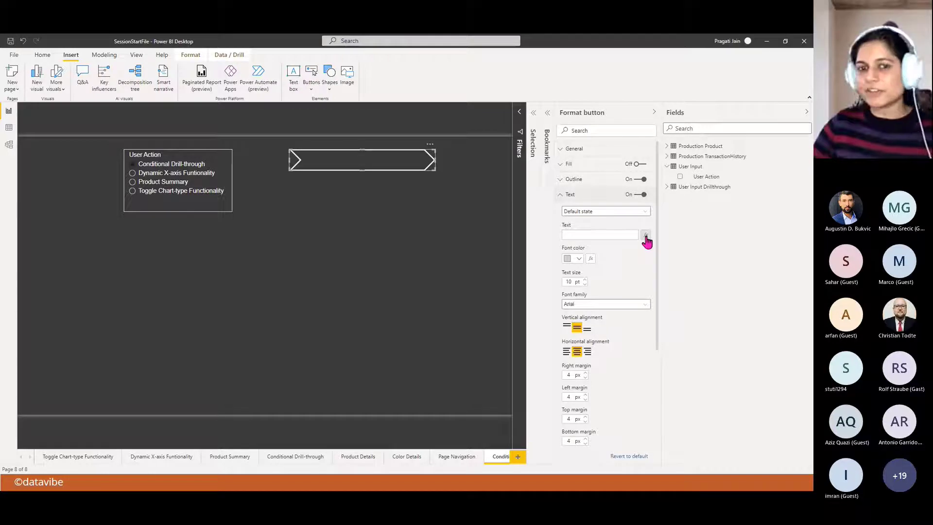
left_click(646, 236)
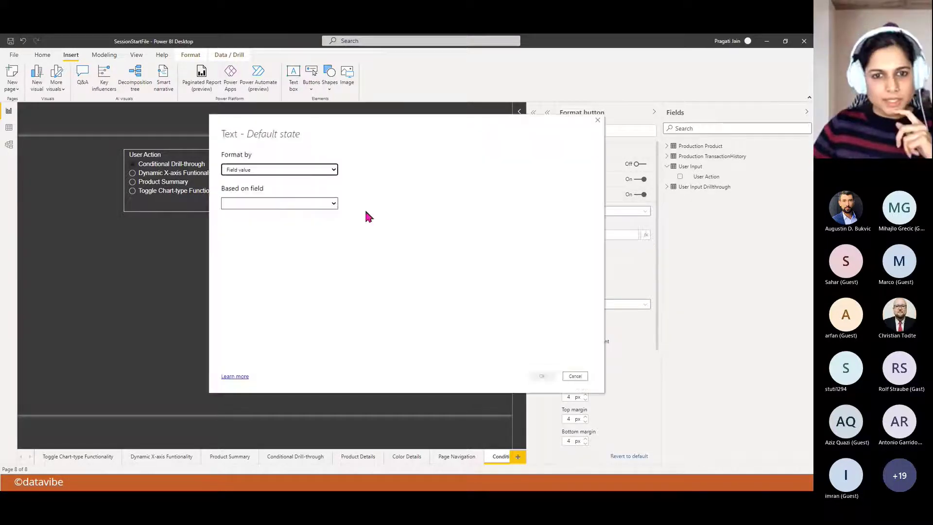
left_click(334, 204)
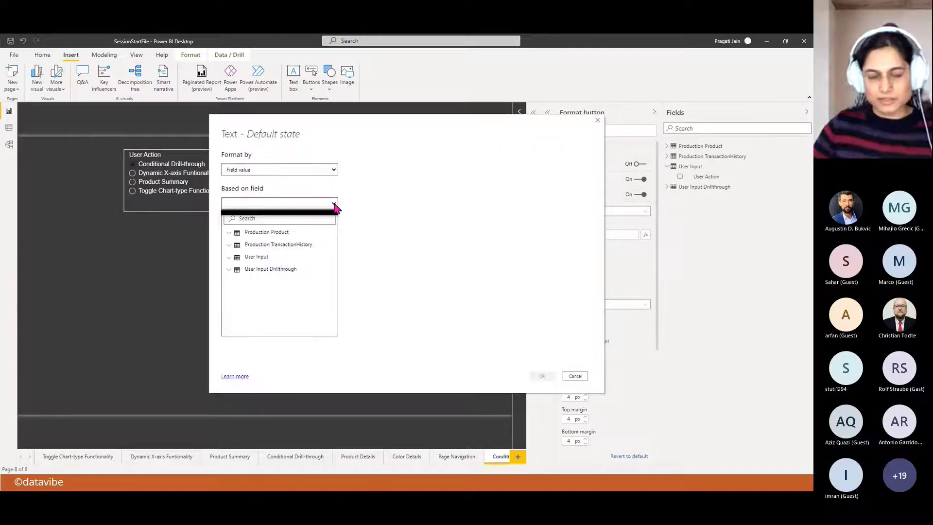
left_click(260, 257)
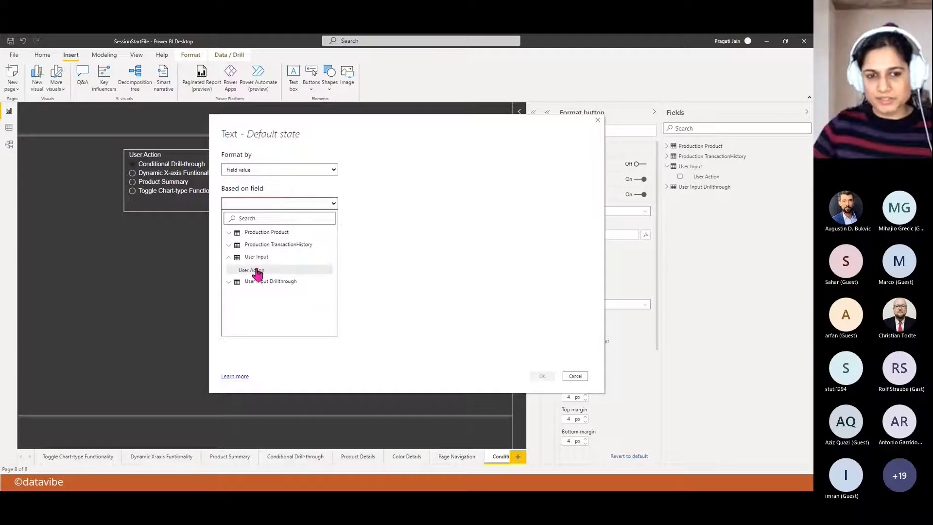
left_click(258, 271)
left_click(542, 376)
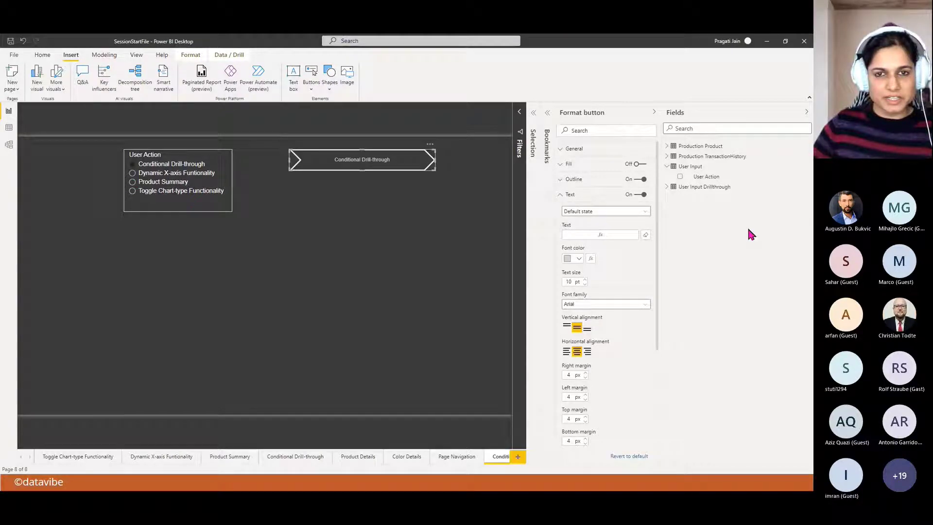
Set the chevron button's text to white at 16 pt and widen the button slightly
left_click(579, 259)
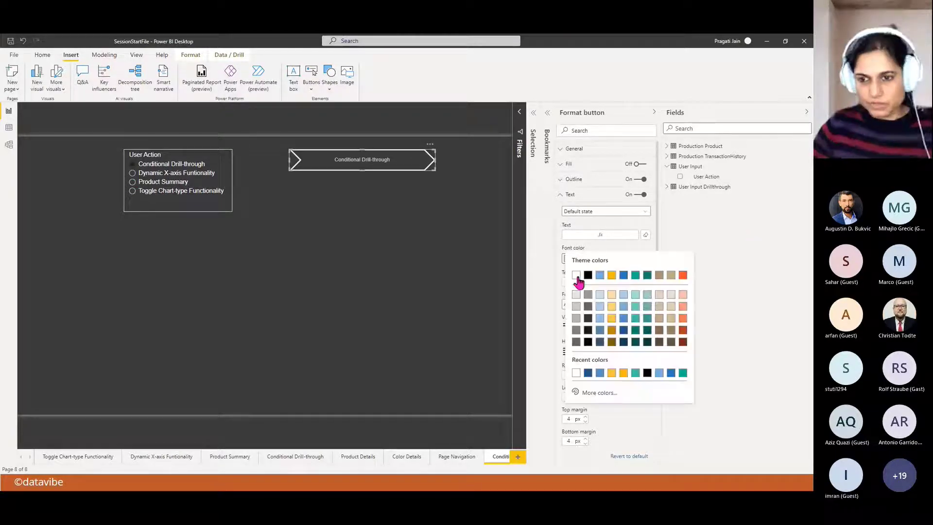
left_click(577, 277)
left_click(584, 280)
left_click(584, 280)
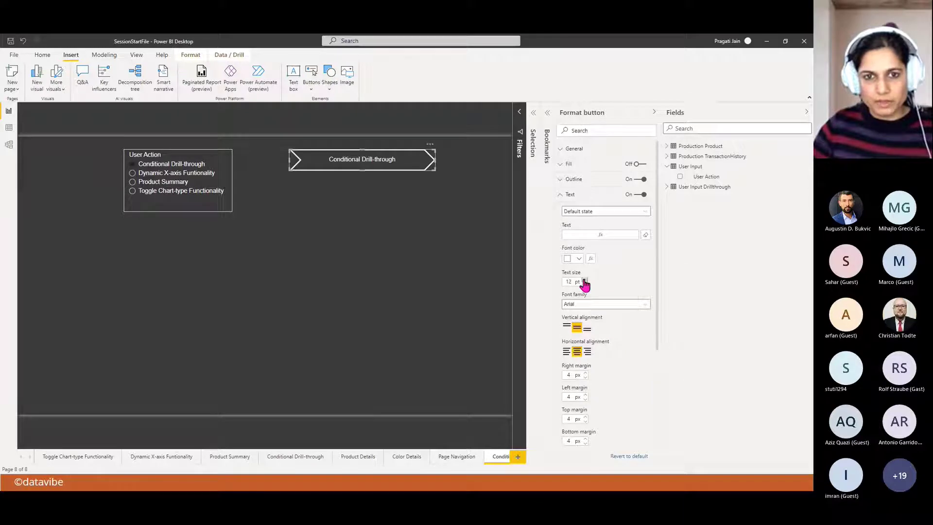
left_click(585, 280)
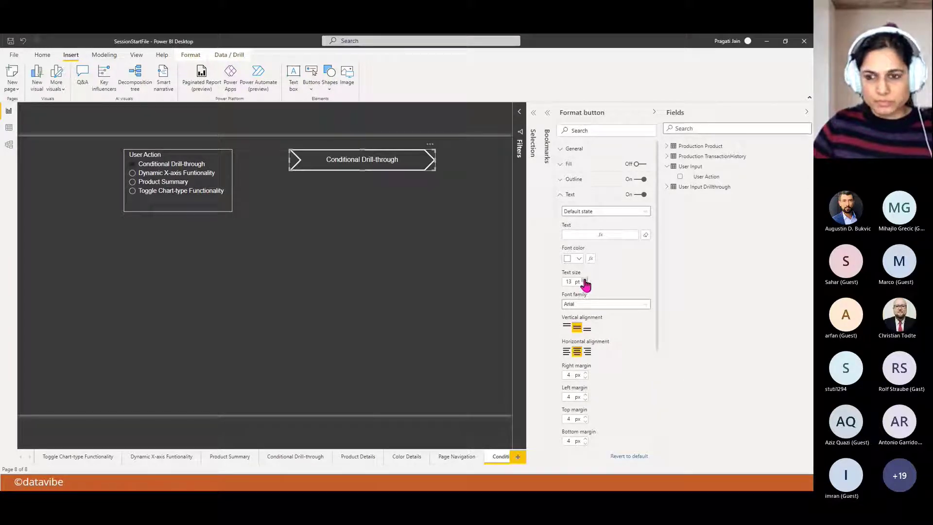
left_click(584, 279)
left_click(584, 280)
left_click(585, 280)
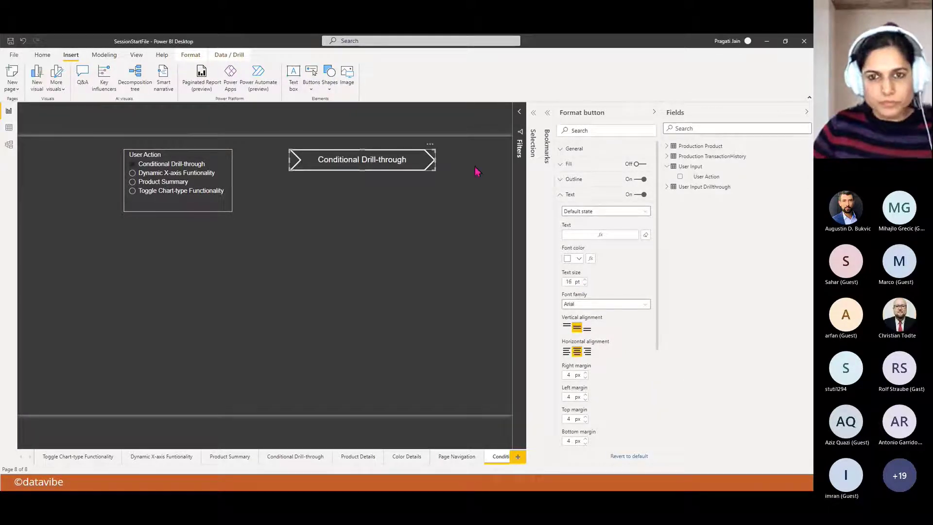
left_click_drag(435, 161, 447, 164)
left_click(448, 166)
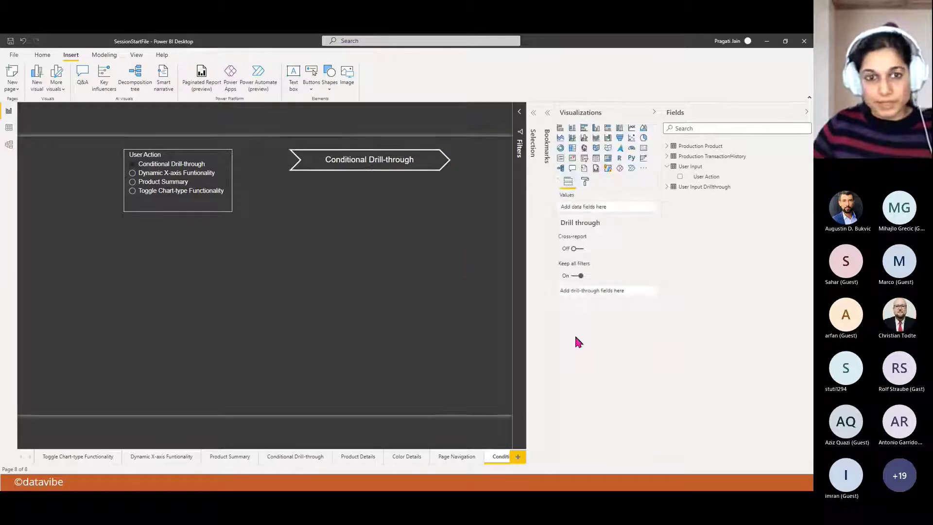
Select each of the other User Action slicer options, ending back on Conditional Drill-through, and check how the chevron button's text responds
left_click(132, 173)
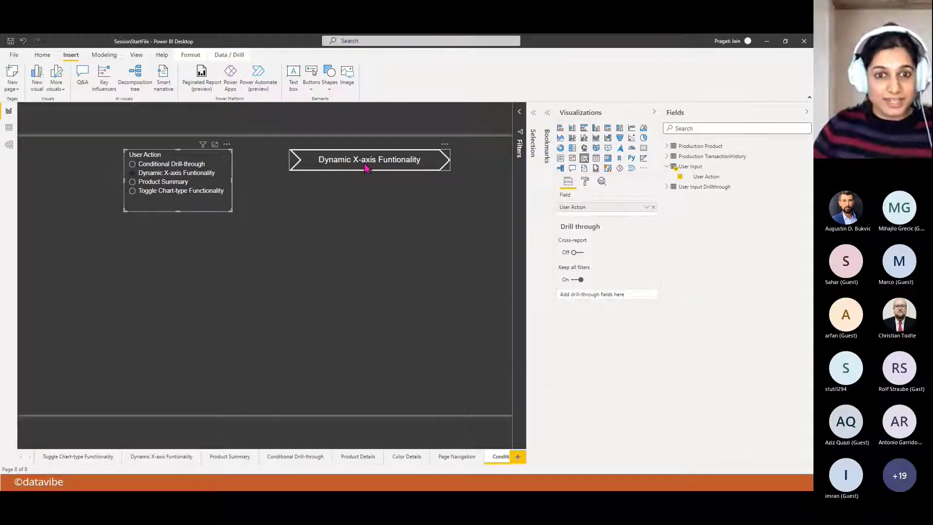
left_click(132, 182)
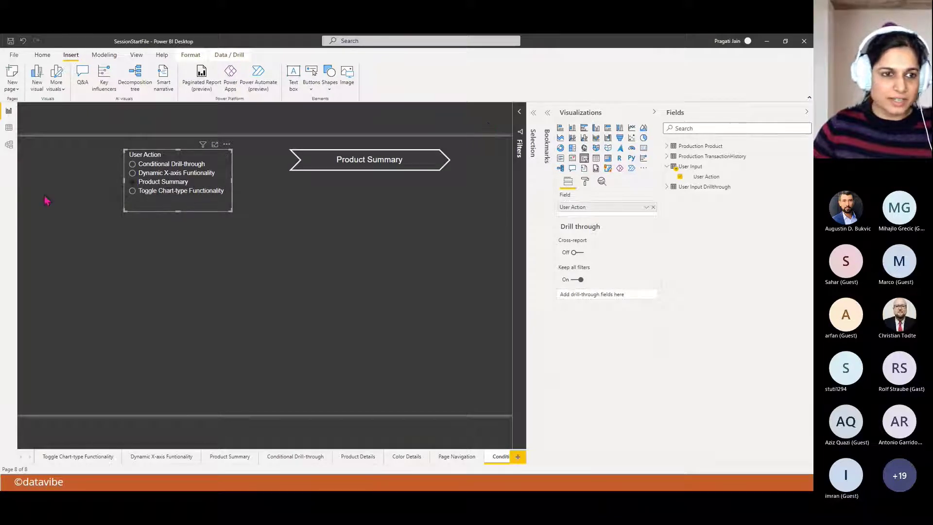
left_click(132, 191)
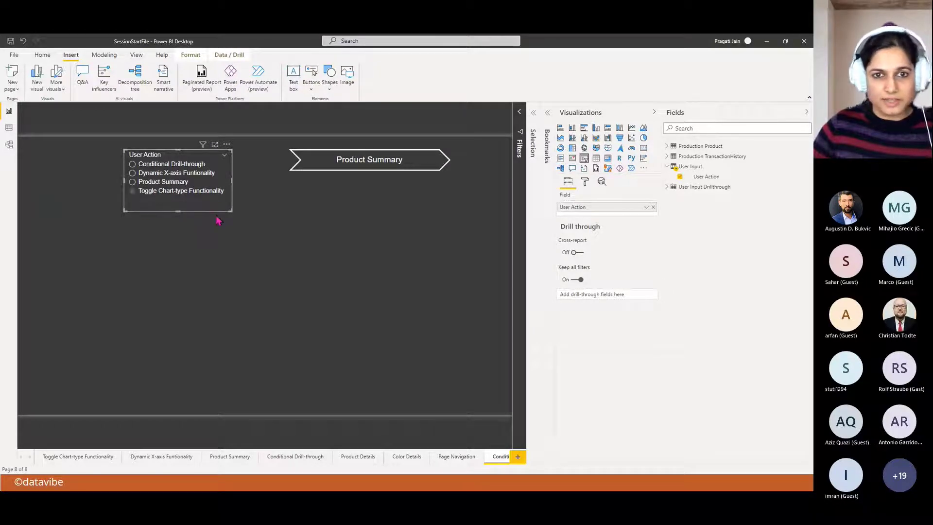
left_click(132, 164)
left_click(343, 266)
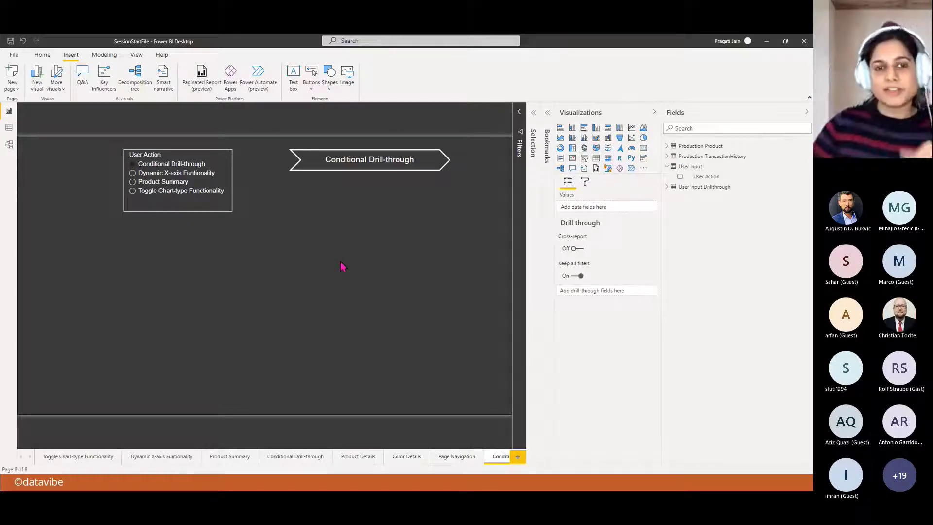
Turn on the chevron button's action and set its type to Page navigation
left_click(354, 165)
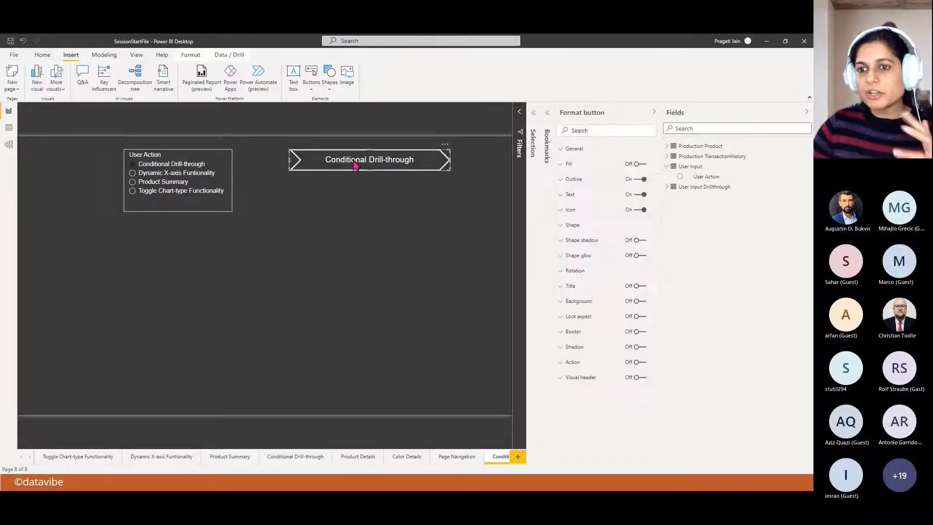
left_click(799, 114)
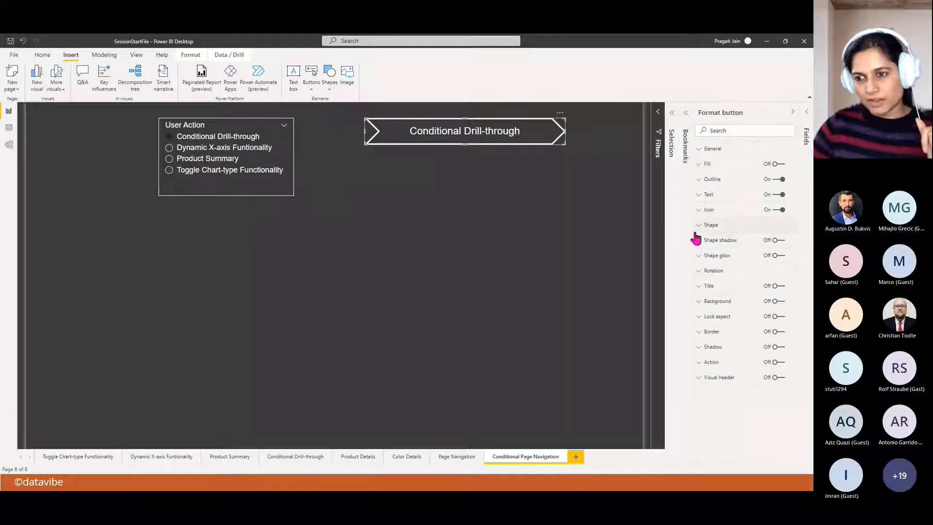
left_click_drag(694, 232, 644, 231)
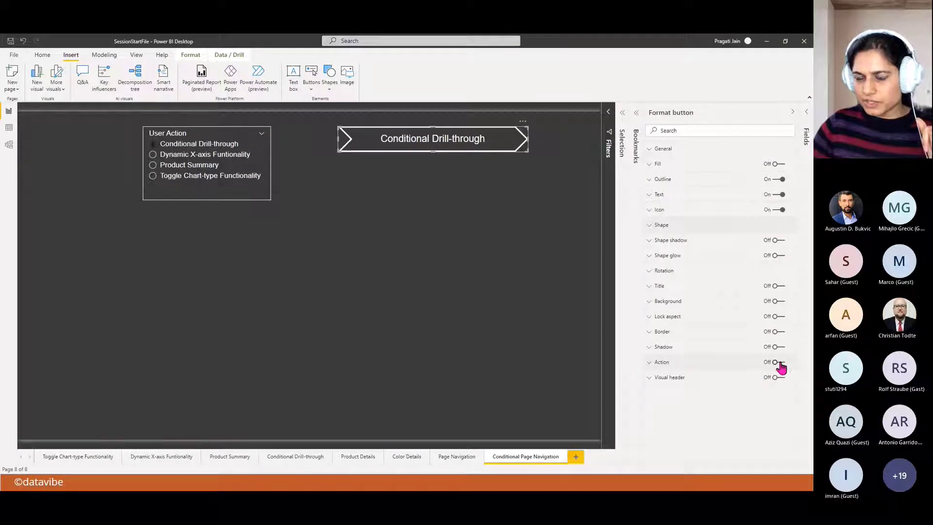
left_click(776, 362)
left_click(660, 362)
scroll(721, 406, "down", 1)
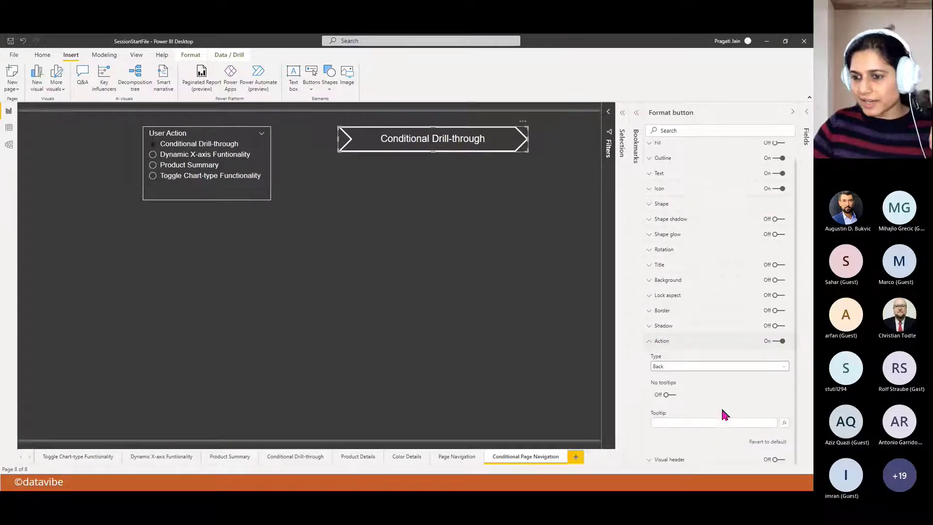
left_click(783, 372)
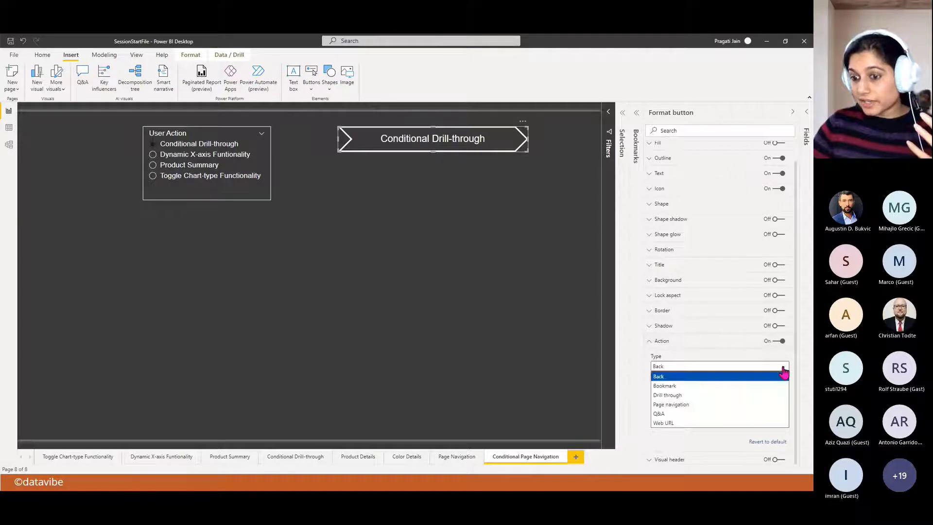
left_click(711, 410)
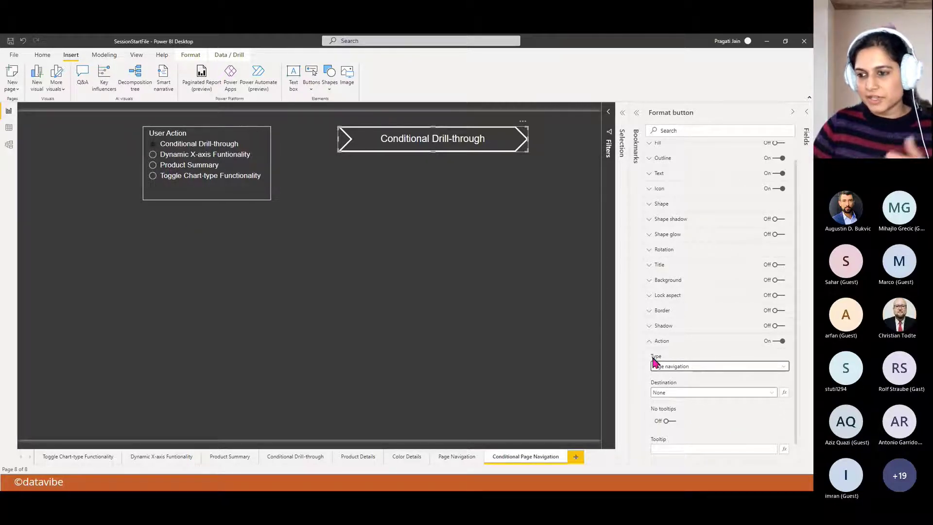
Set the chevron button's navigation destination by field value, based on User Action from User Input with First summarization
left_click(783, 393)
left_click(333, 204)
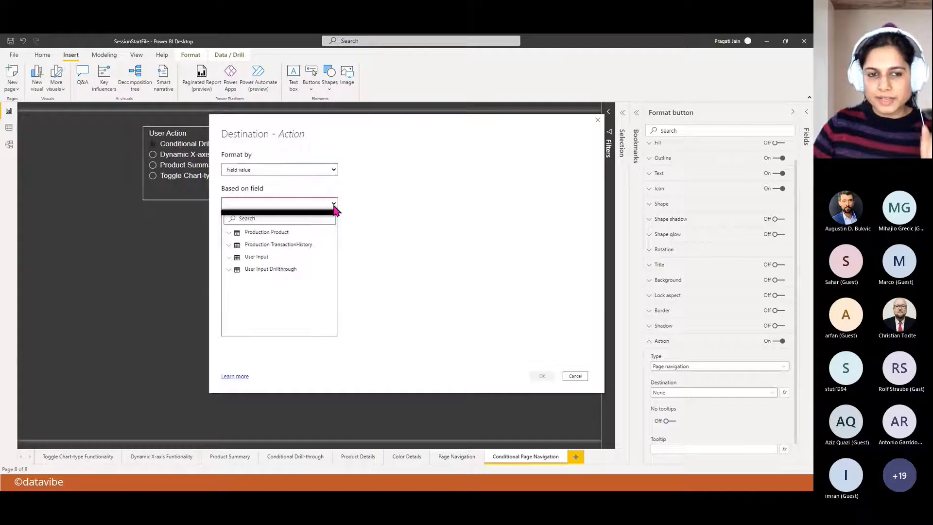
left_click(259, 262)
left_click(256, 272)
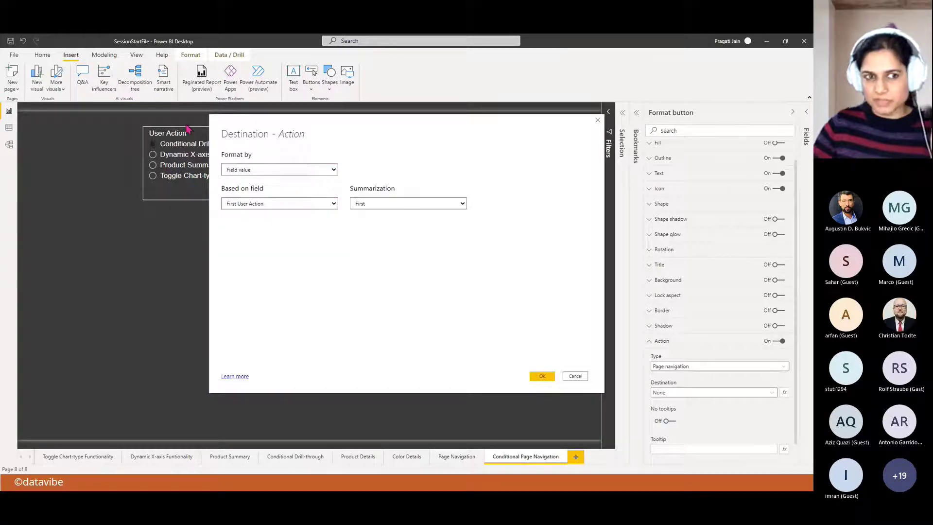
left_click_drag(313, 116, 365, 116)
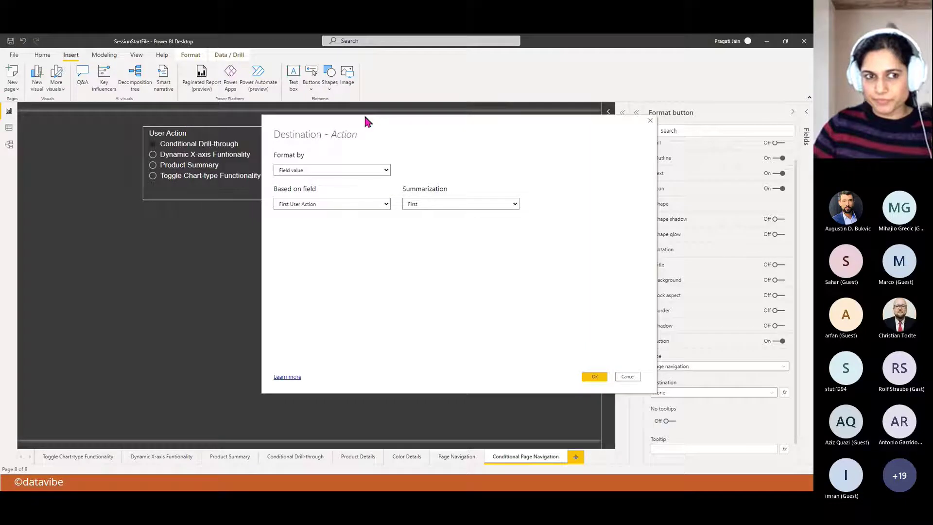
left_click(595, 377)
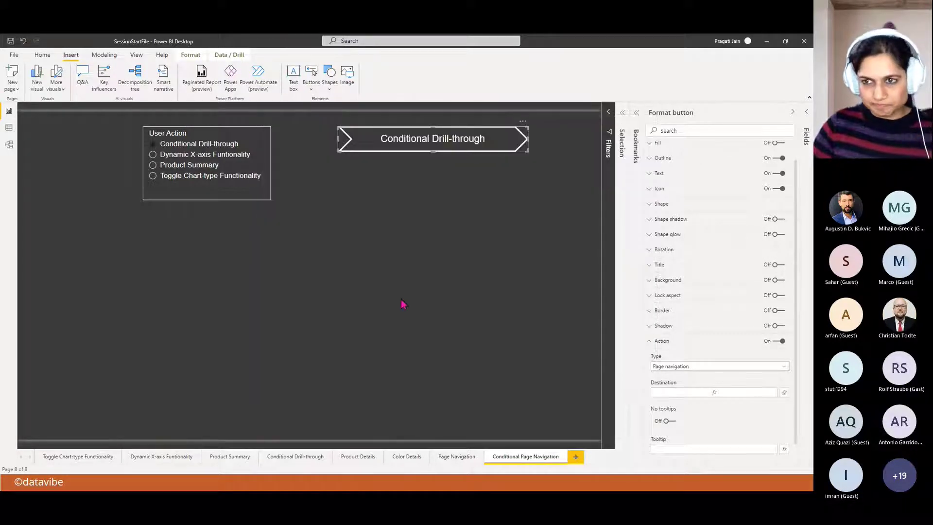
left_click(371, 287)
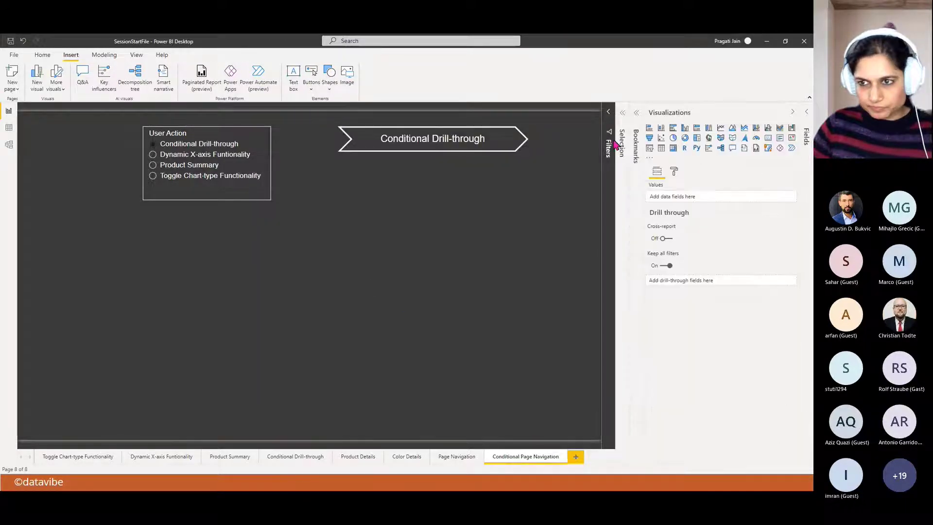
Test the chevron button with Product Summary selected, drill through an HL Mountain Frame row to its product details, and return
left_click(793, 114)
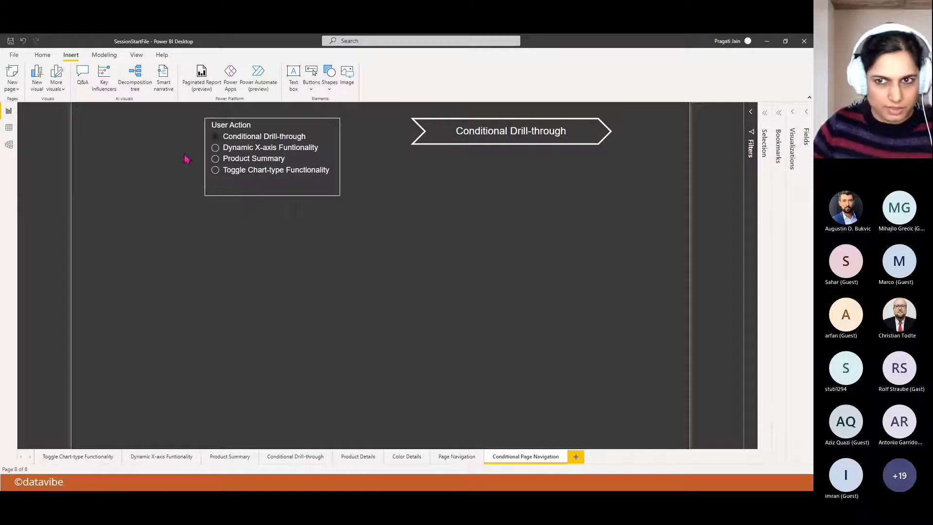
left_click(215, 160)
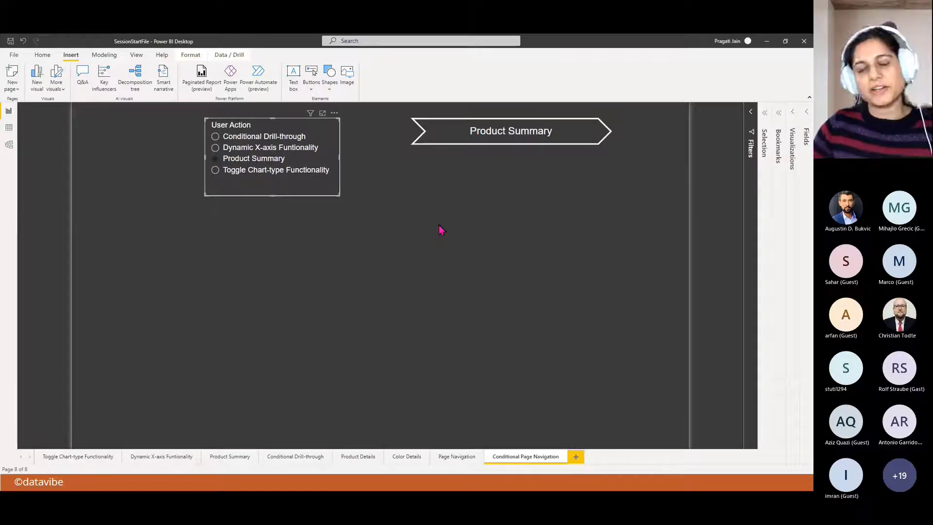
left_click(500, 143, "ctrl")
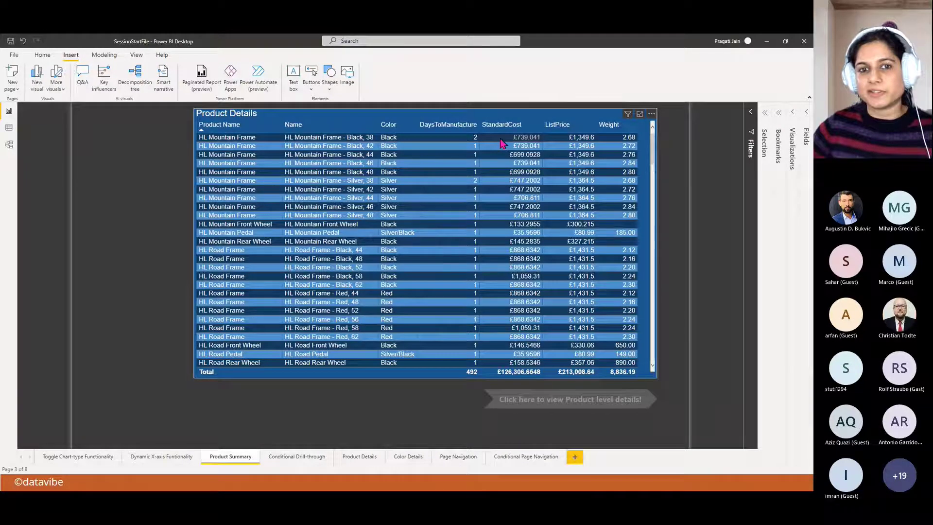
left_click(241, 198)
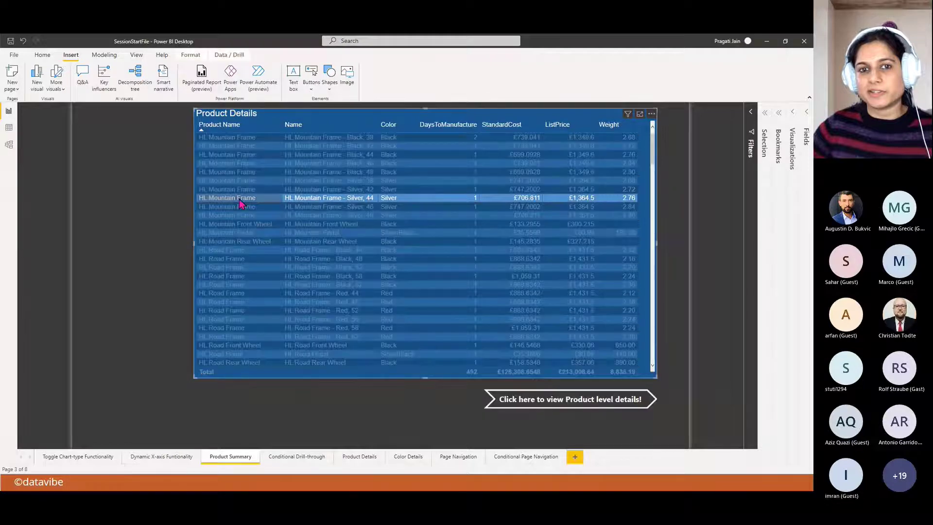
left_click(544, 407, "ctrl")
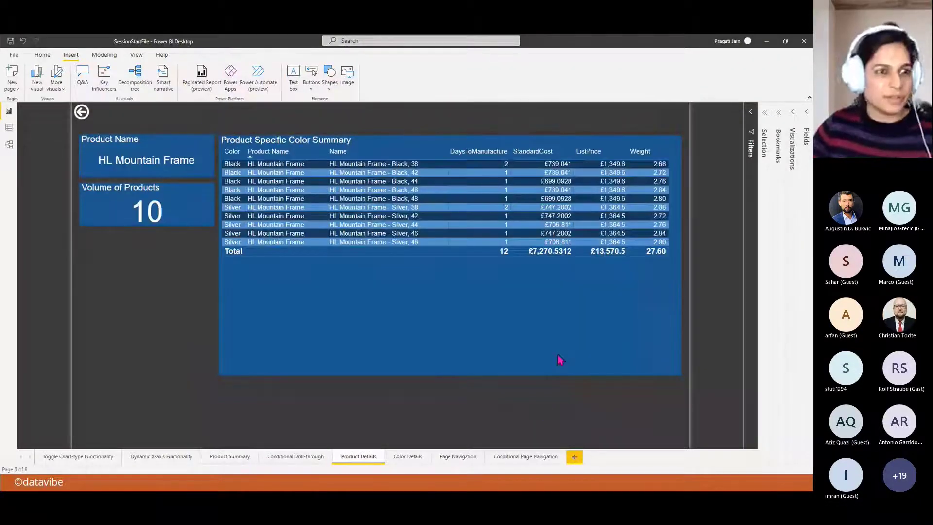
left_click(81, 112, "ctrl")
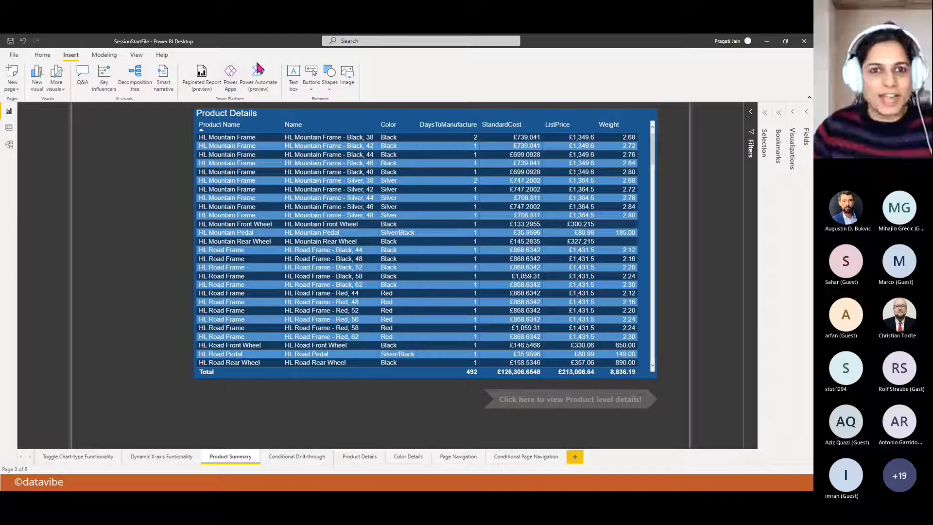
Add a Back button to the Product Summary page and resize it to a compact square in the page corner
left_click(312, 85)
left_click(330, 147)
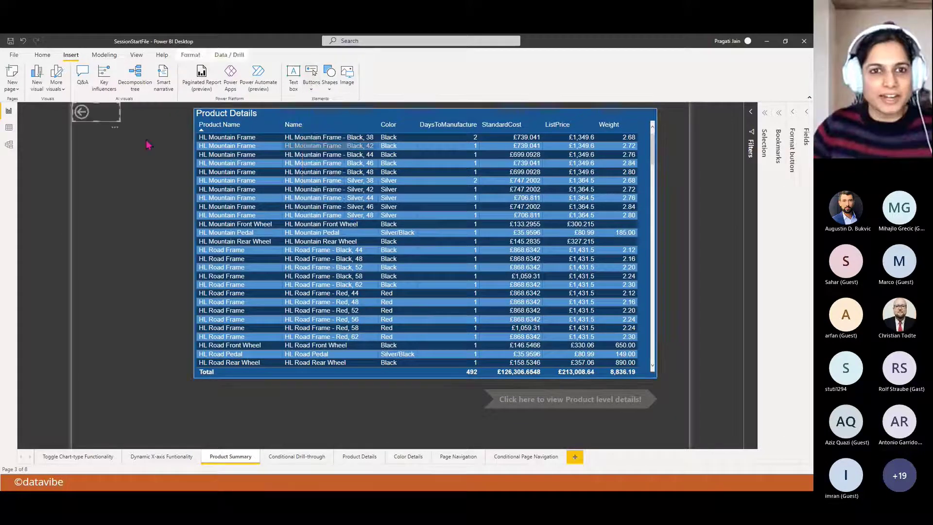
left_click_drag(117, 118, 98, 128)
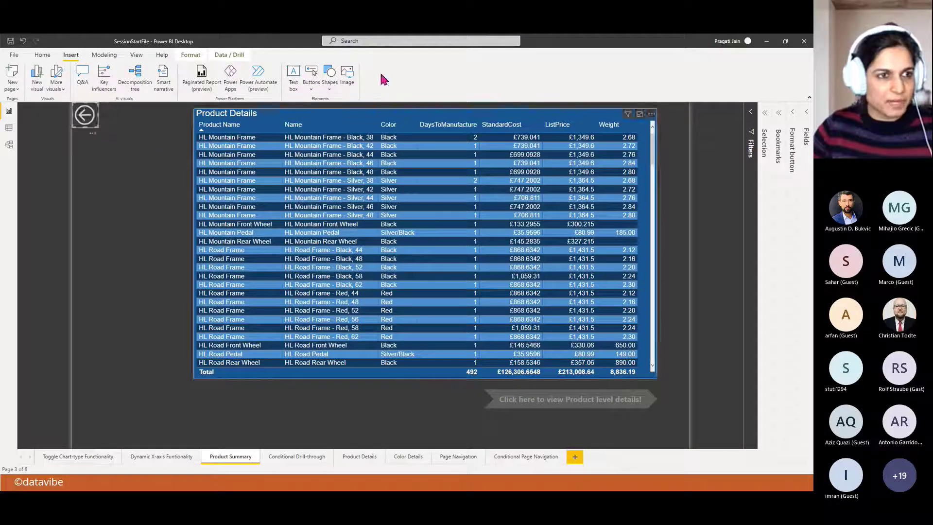
left_click(793, 121)
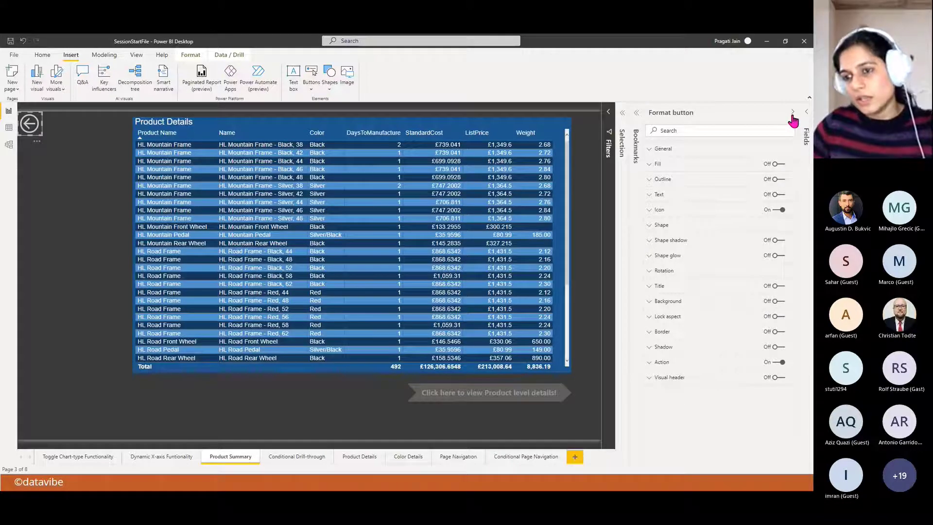
left_click(670, 214)
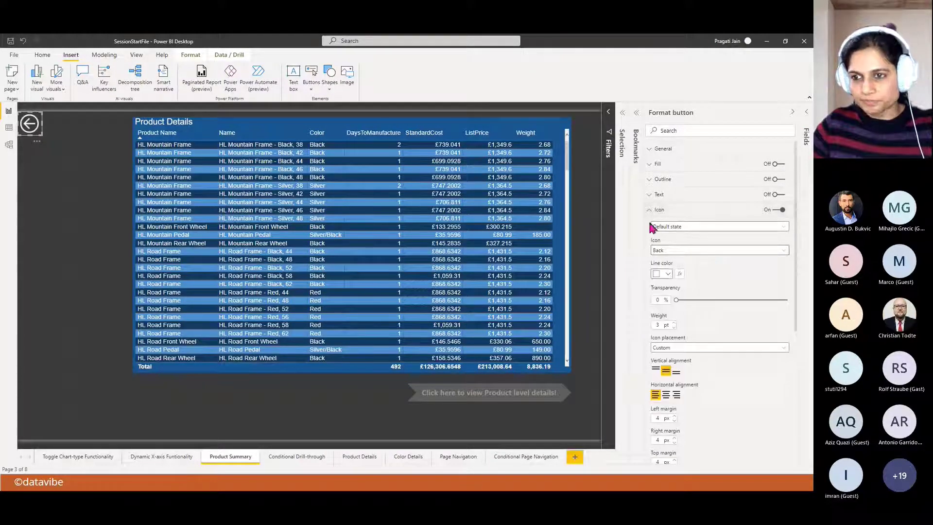
left_click(651, 210)
left_click(791, 117)
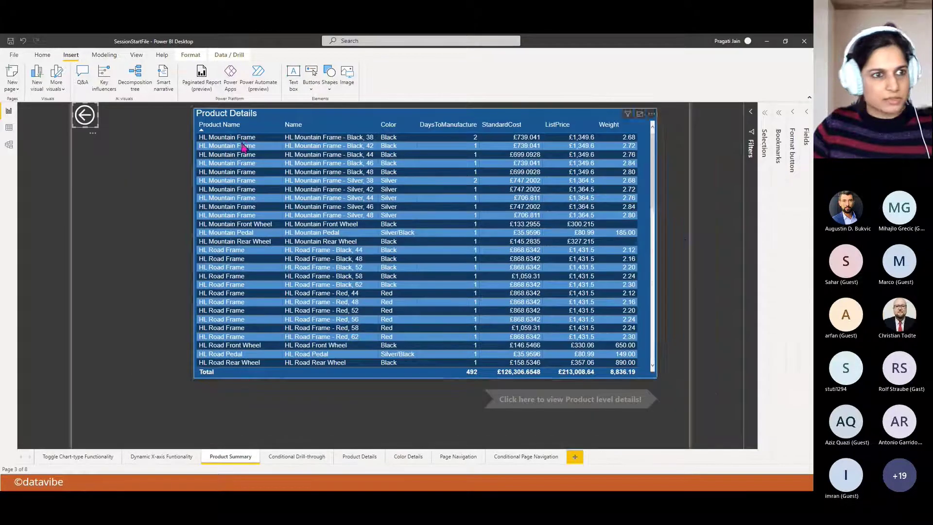
left_click(88, 191)
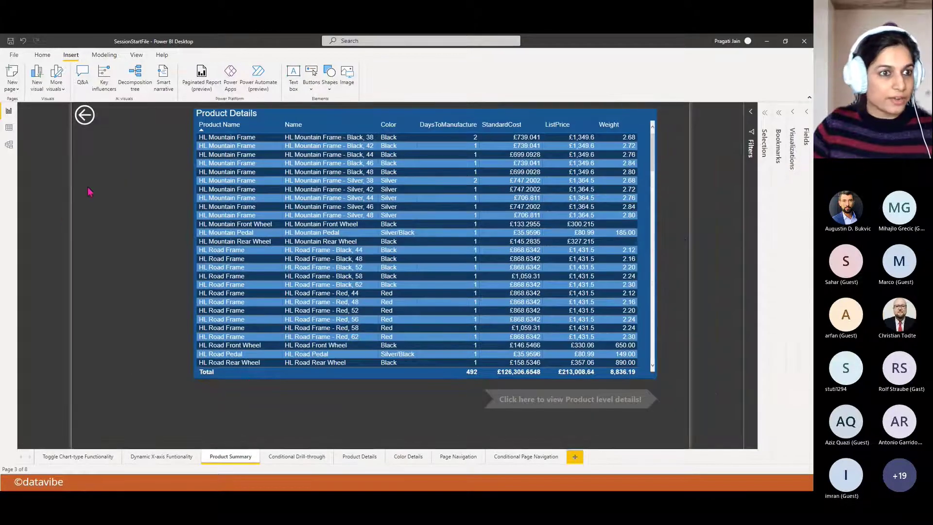
Follow the new Back button, select Conditional Drill-through in the User Action slicer, and test the chevron button's navigation
left_click(86, 120, "ctrl")
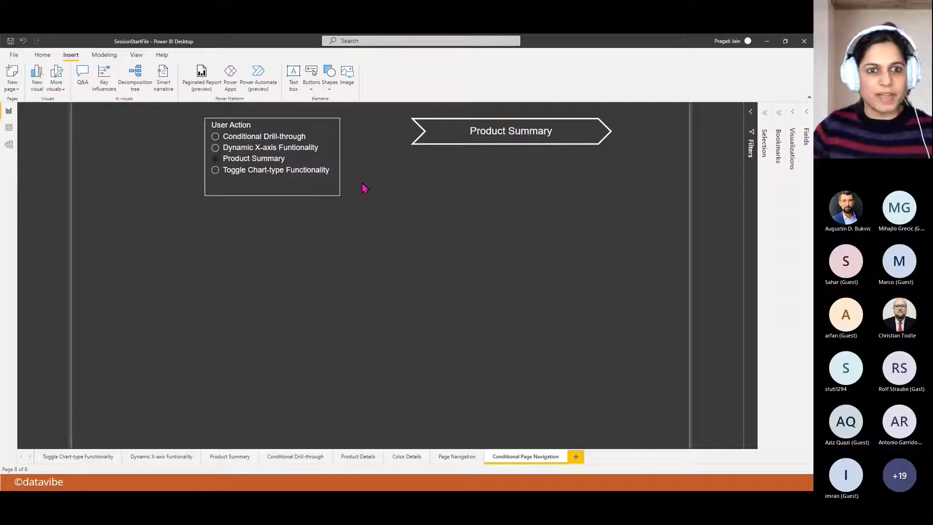
left_click(215, 137)
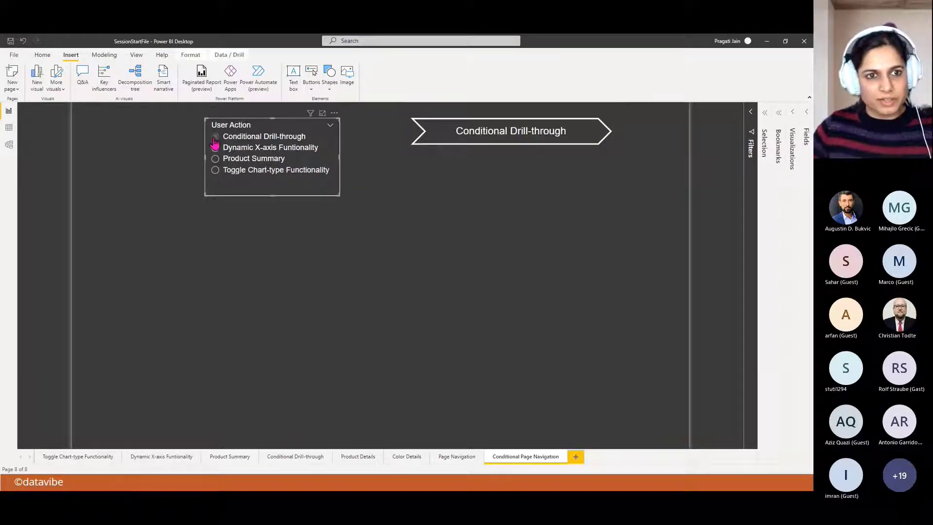
left_click(524, 137, "ctrl")
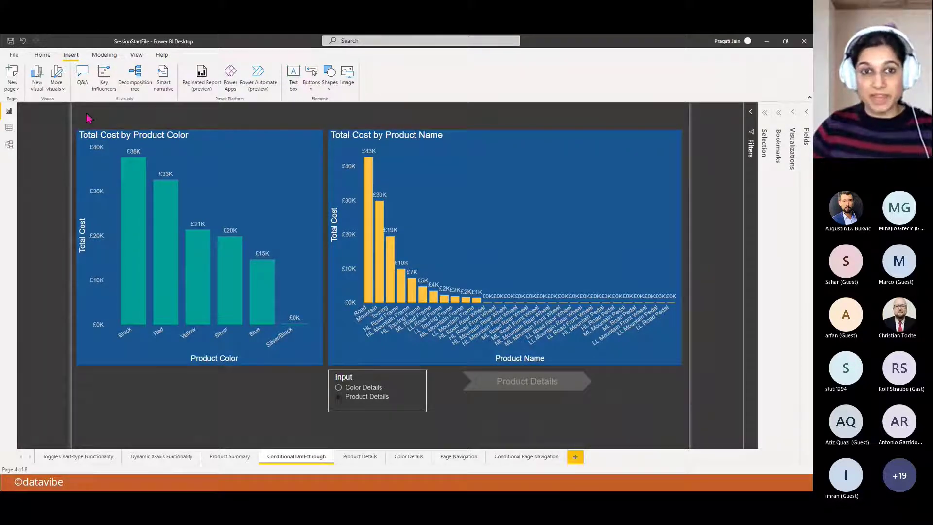
Add a Back button to the Conditional Drill-through page
left_click(328, 91)
left_click(368, 91)
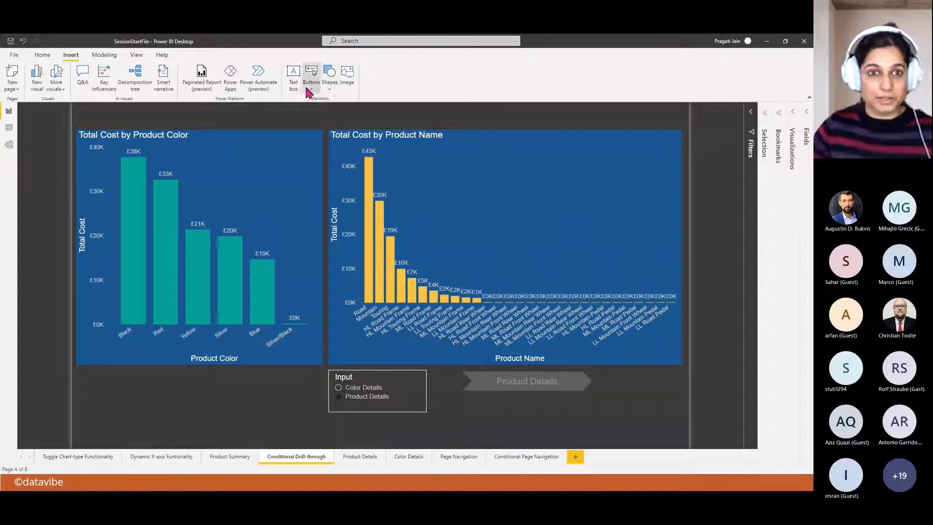
left_click(307, 92)
left_click(327, 143)
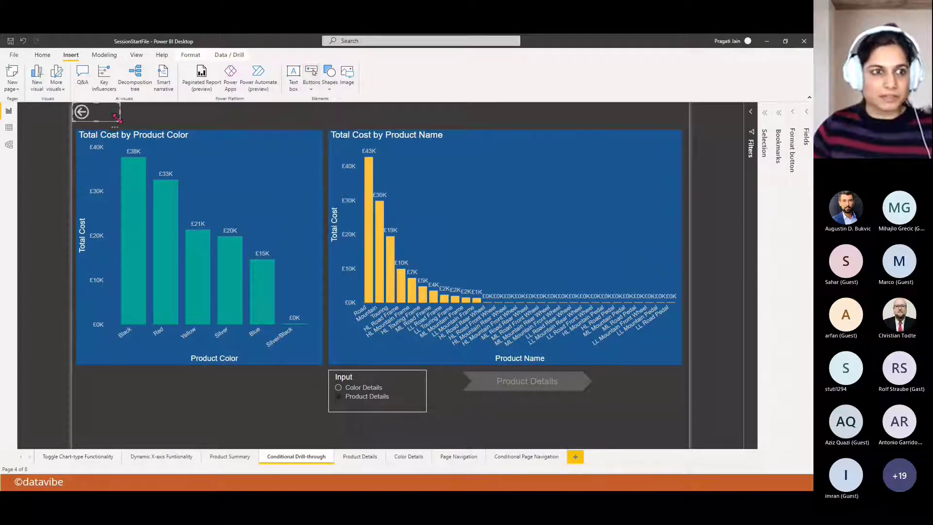
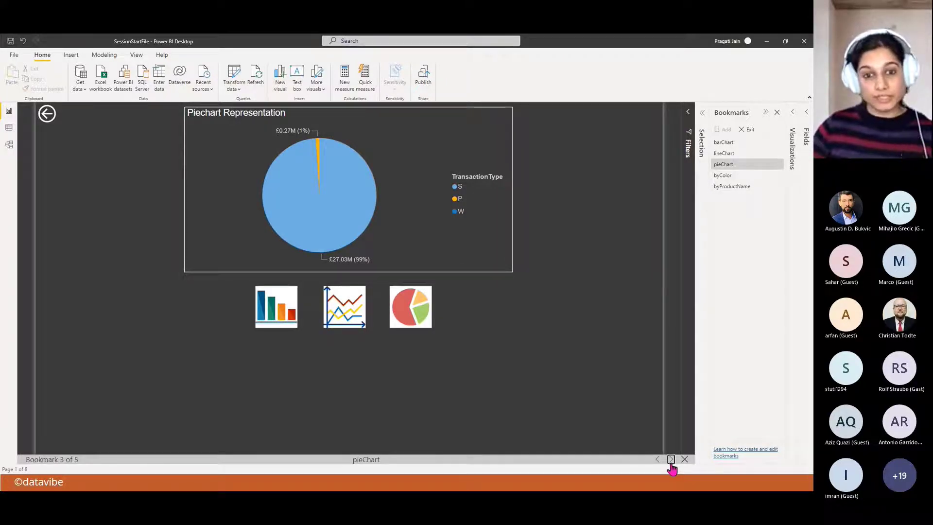
View the byColor and byProductName bookmarks in sequence and exit the bookmark slideshow
left_click(670, 460)
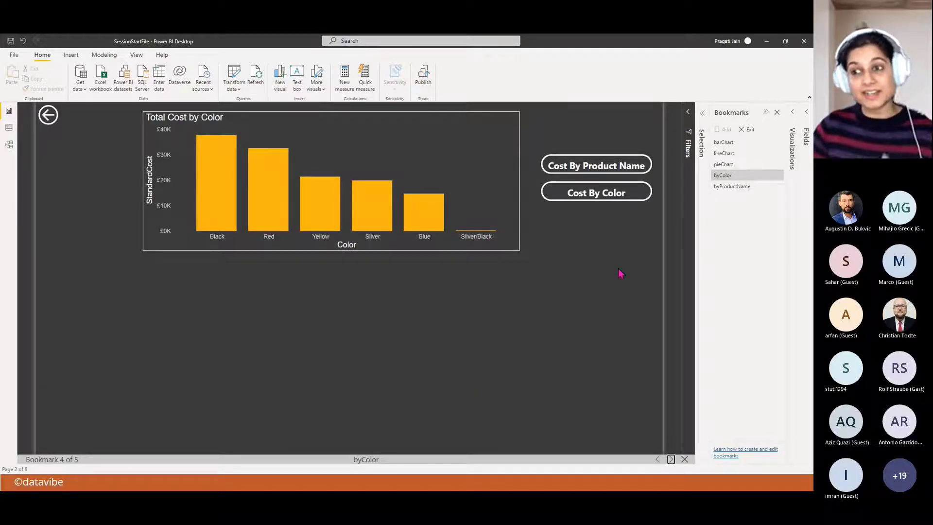
left_click(714, 176)
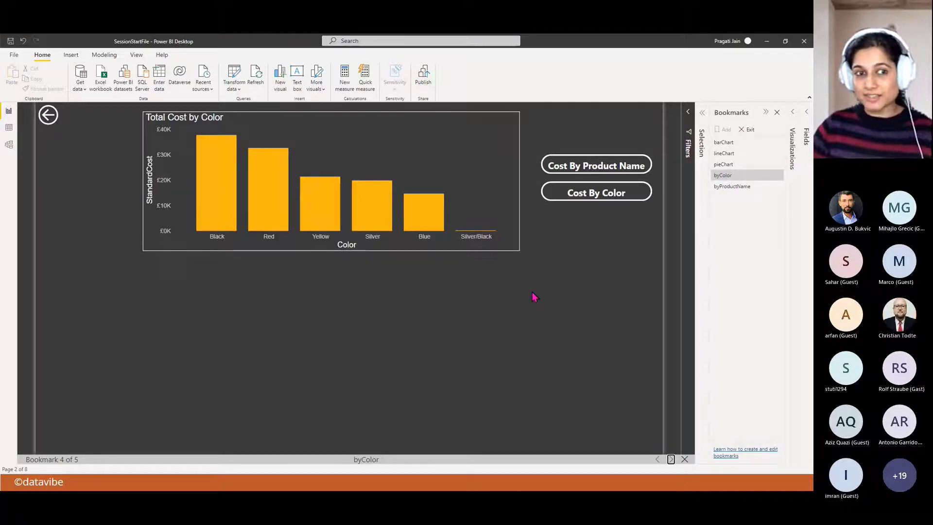
left_click(670, 459)
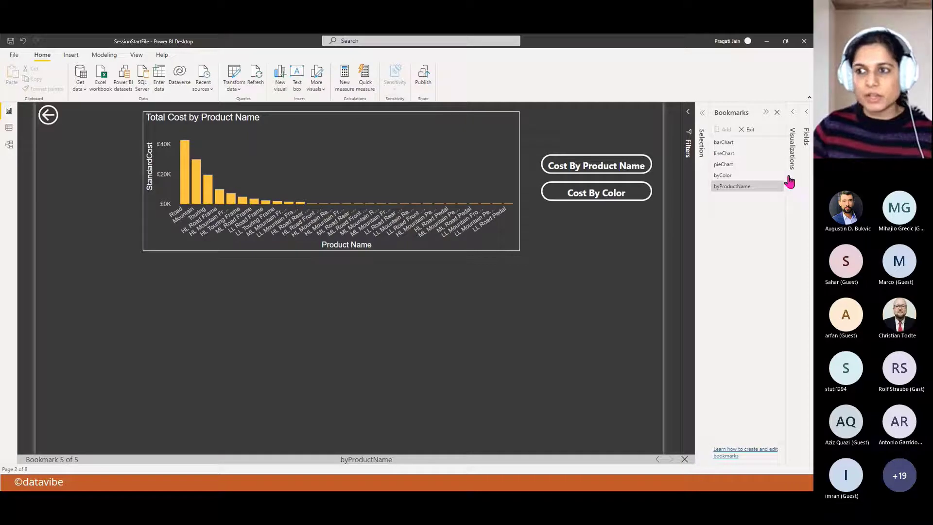
left_click(748, 129)
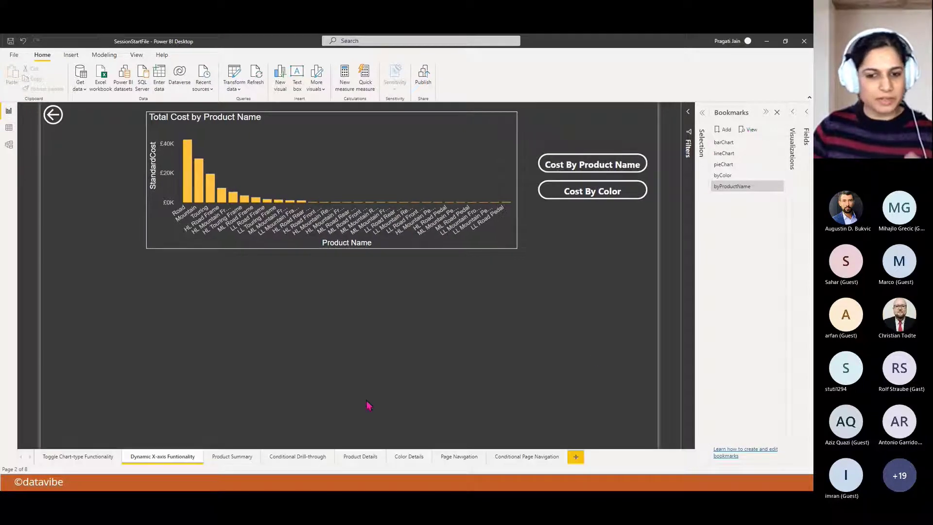
Open the Toggle Chart-type Functionality page and collapse the bookmarks list
left_click(66, 456)
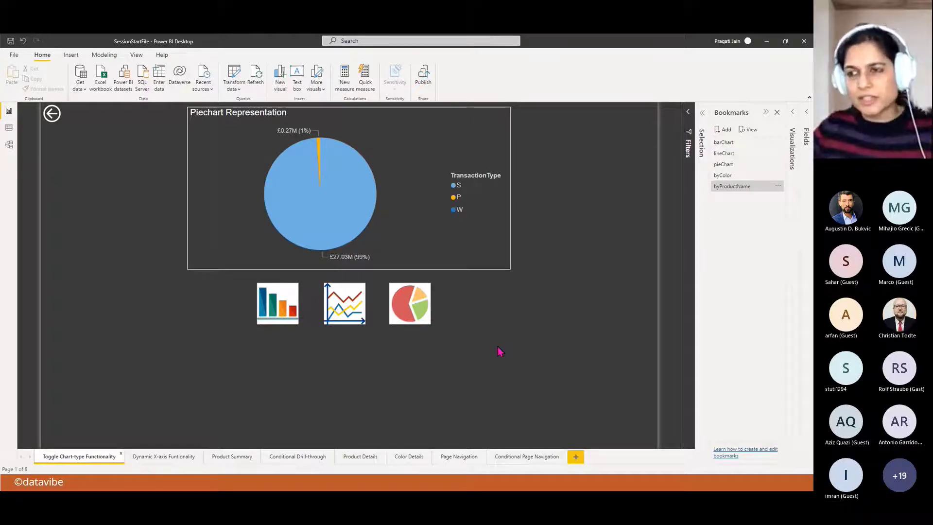
left_click(765, 112)
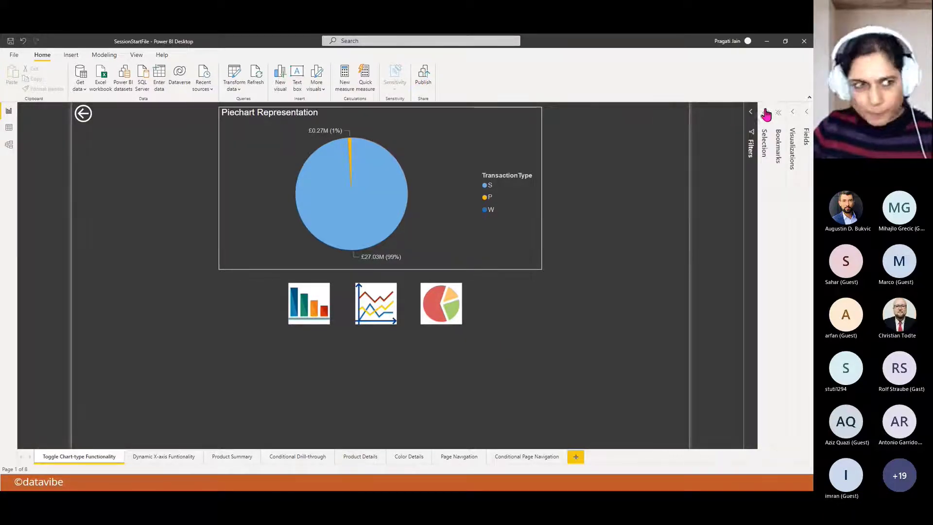
Check the Modern visual tooltips option in the global preview features and in the current file's report settings
left_click(13, 55)
left_click(29, 188)
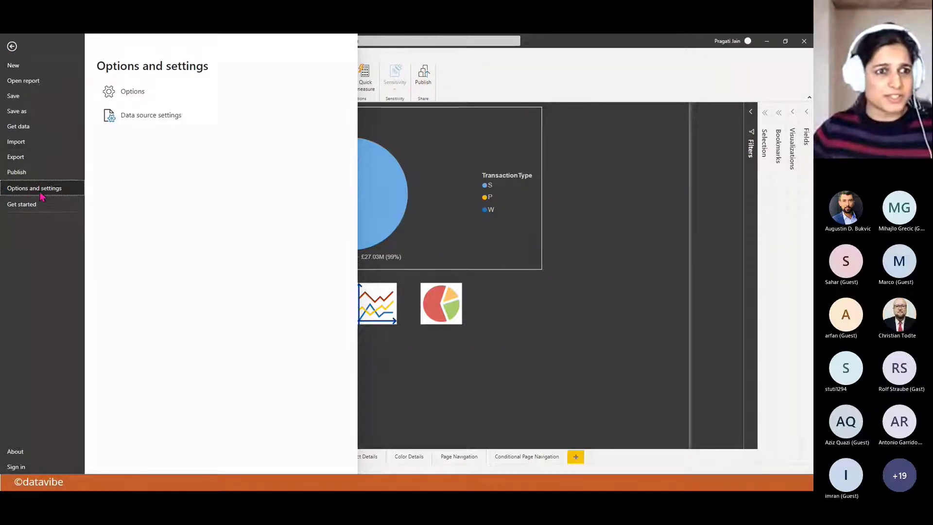
left_click(123, 92)
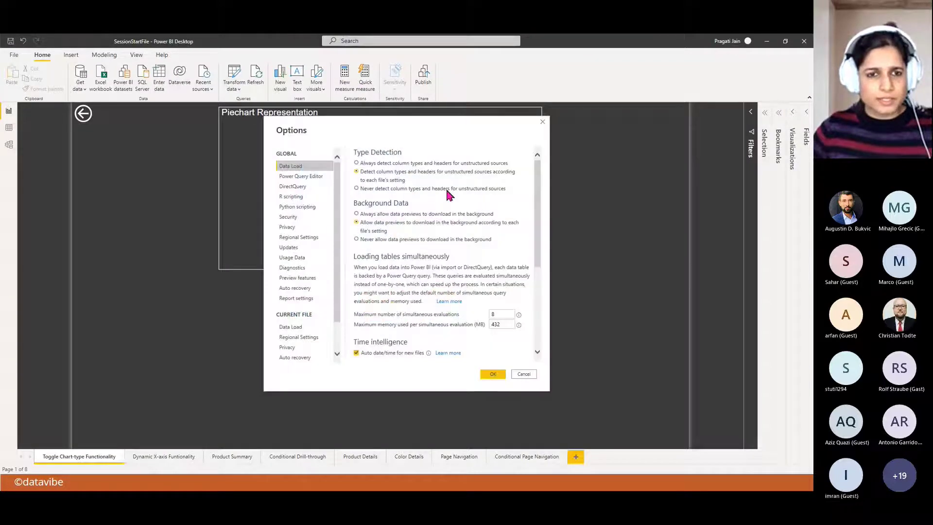
left_click(307, 279)
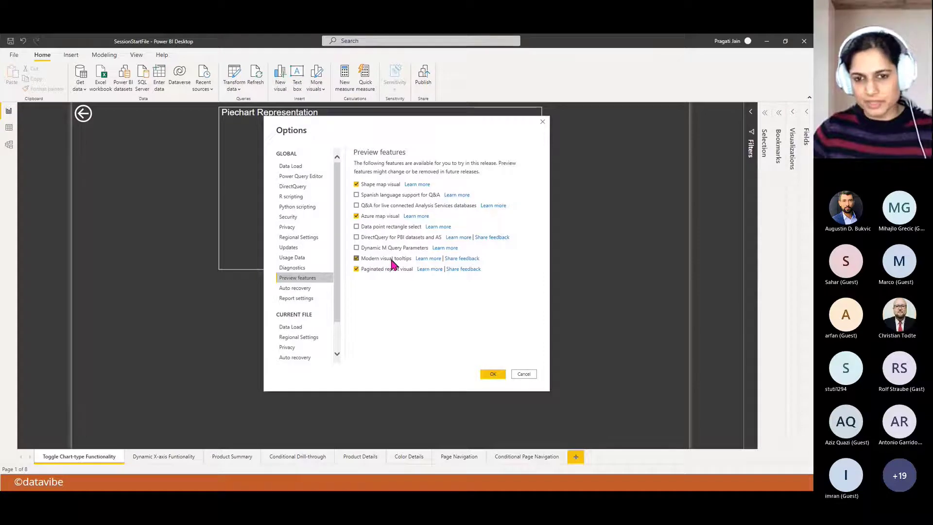
scroll(306, 307, "down", 1)
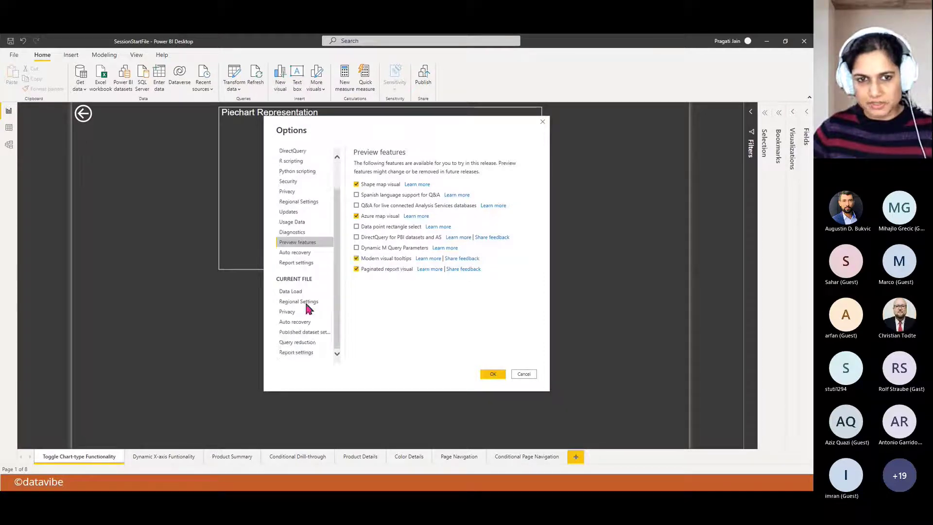
left_click(301, 352)
scroll(460, 323, "down", 3)
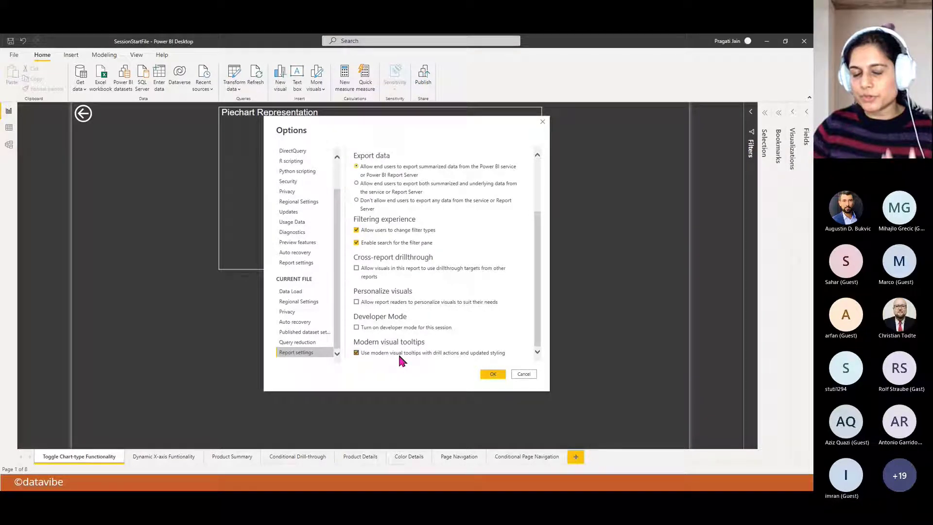
left_click(491, 373)
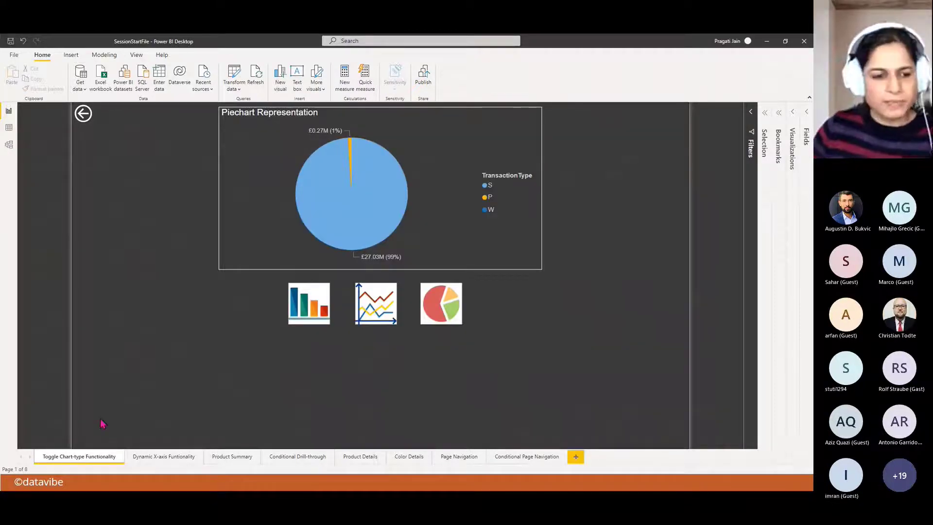
Open the Conditional Drill-through page and inspect the Yellow bar's tooltip in the Total Cost by Product Color chart
left_click(162, 456)
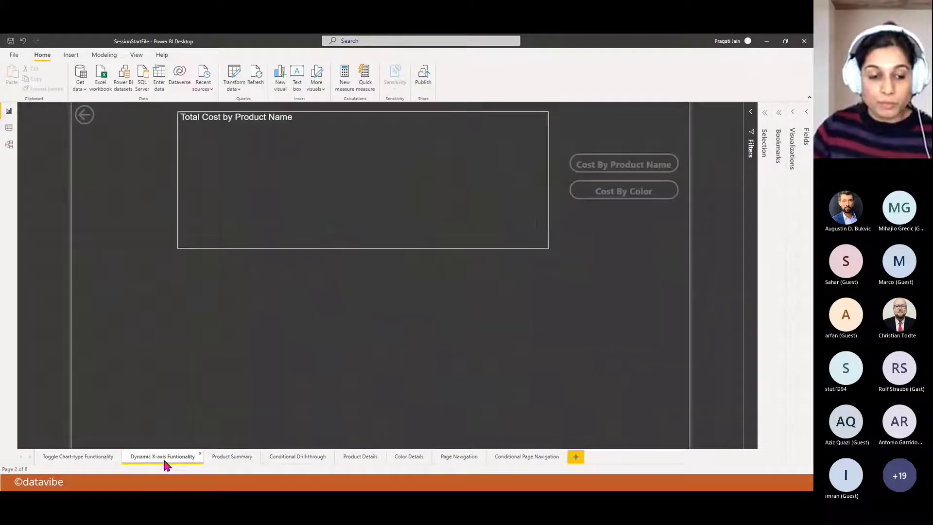
left_click(235, 457)
left_click(281, 464)
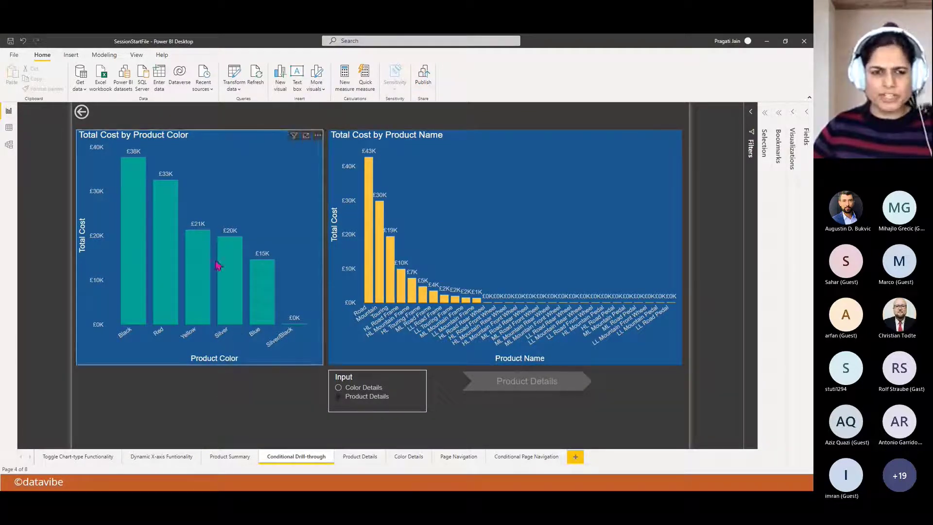
mouse_move(197, 251)
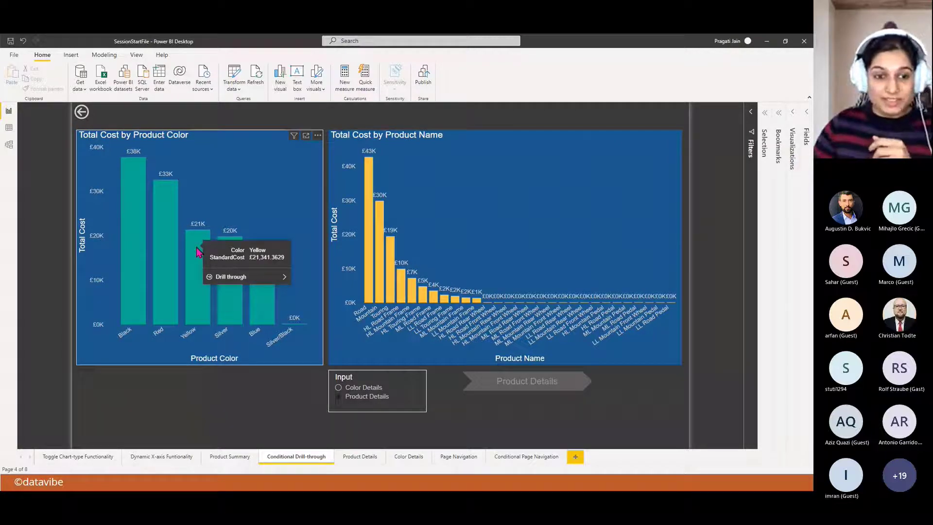
mouse_move(240, 277)
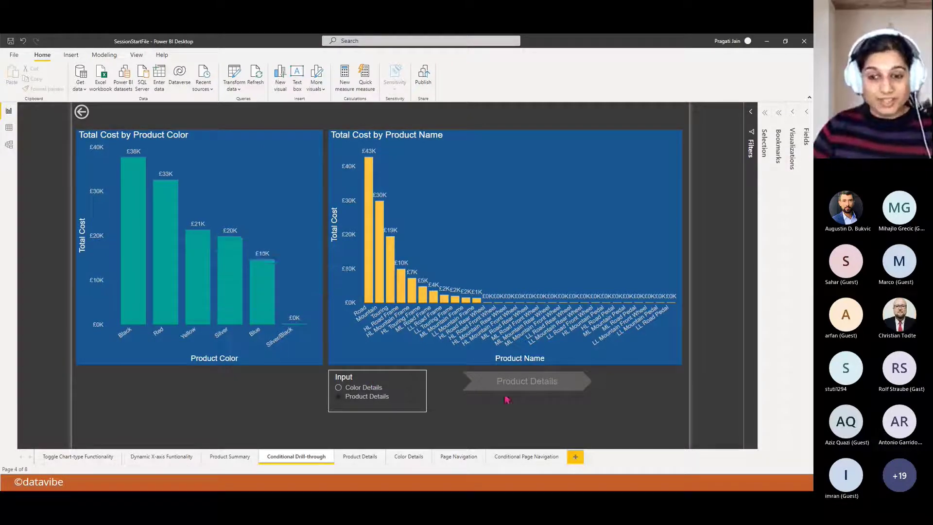
mouse_move(512, 390)
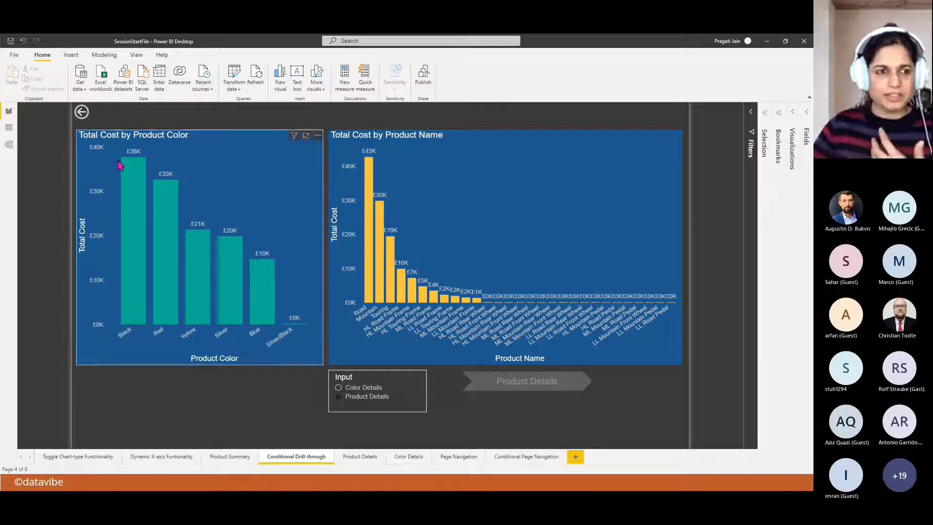
Drill through from the Black bar's tooltip to Color Details, and return to the Conditional Drill-through page
mouse_move(132, 174)
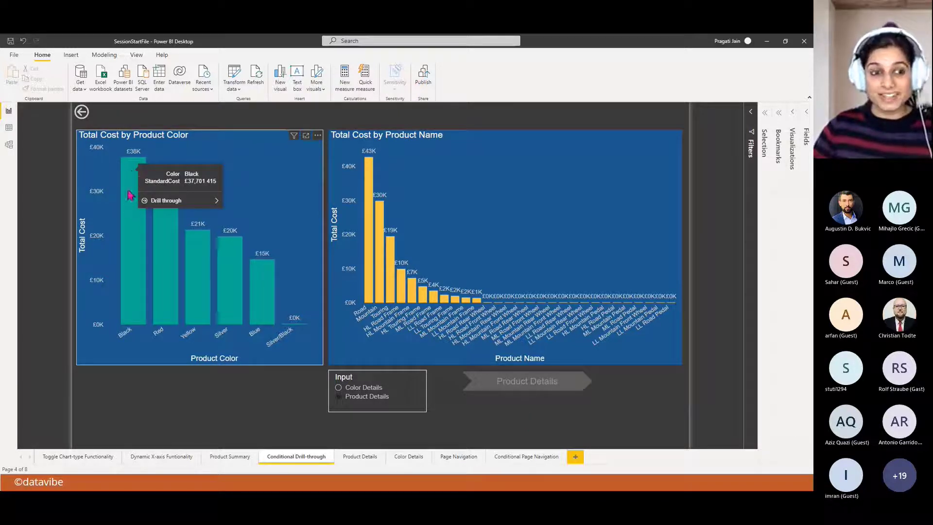
mouse_move(161, 207)
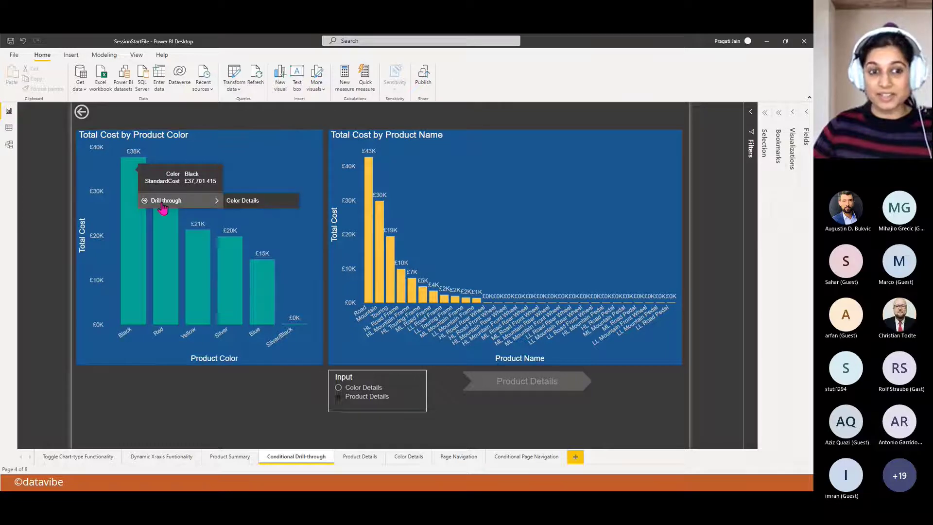
left_click(258, 204)
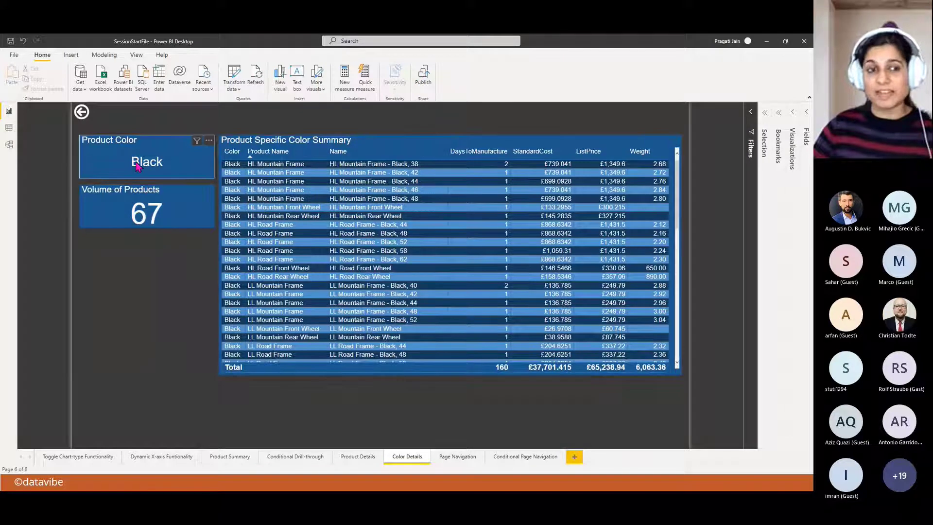
left_click(81, 115, "ctrl")
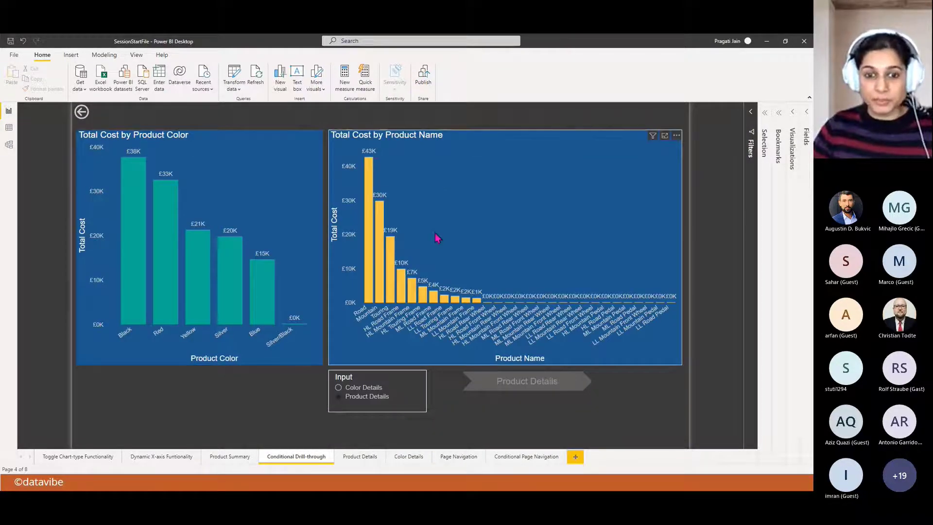
Select the Mountain bar in the product name chart to check the Product Details drill-through button, and clear the selection
mouse_move(382, 230)
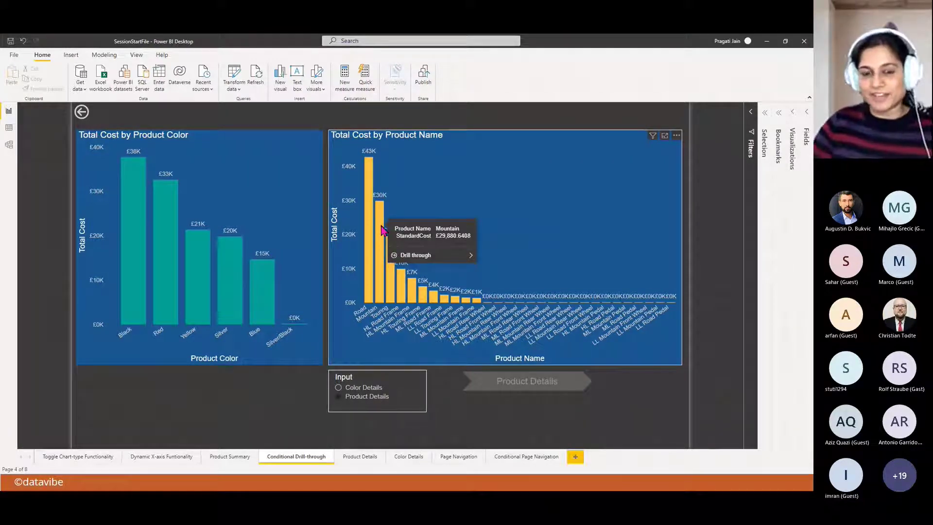
left_click(382, 230)
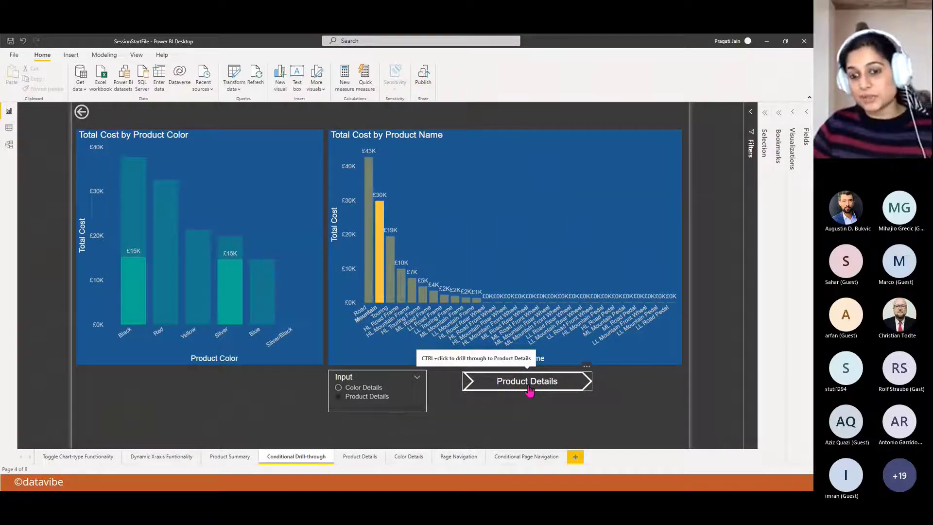
left_click(381, 240)
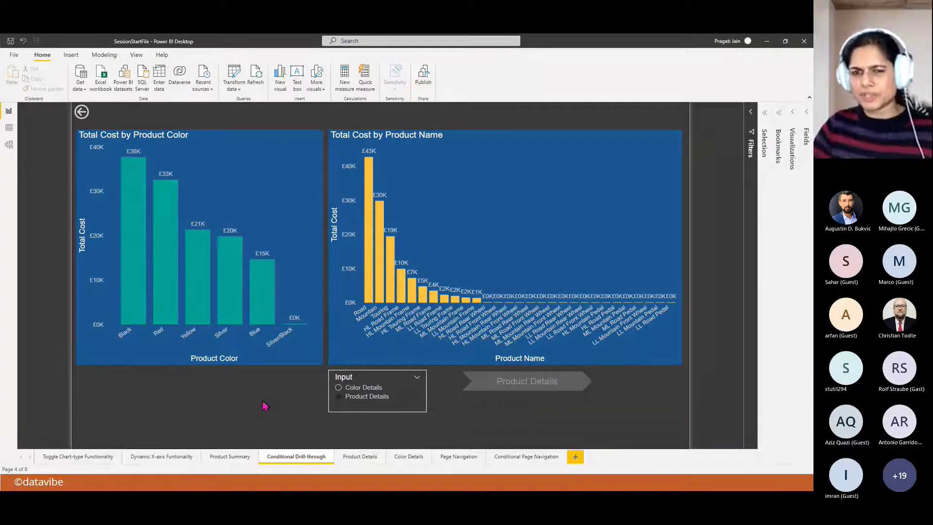
Drill through from the Mountain bar's tooltip to Product Details, and return to the Conditional Drill-through page
mouse_move(380, 213)
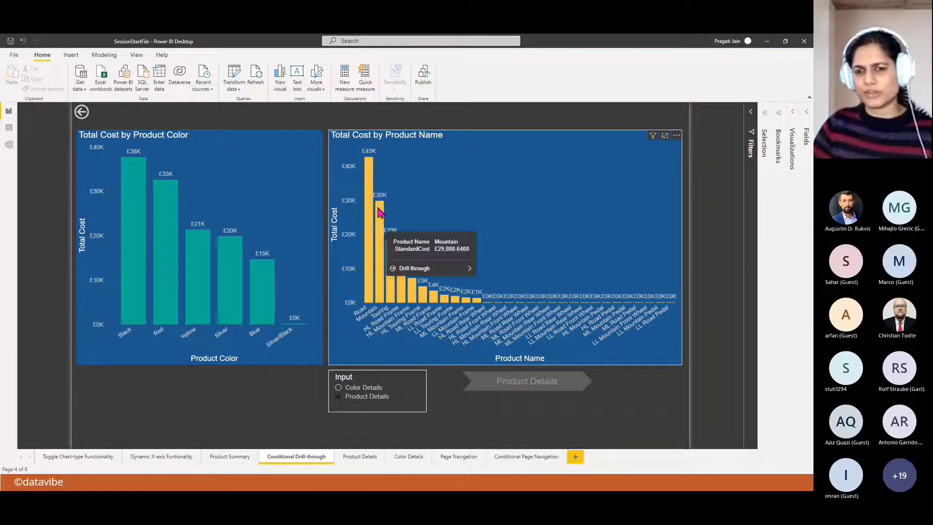
left_click(382, 240)
mouse_move(427, 266)
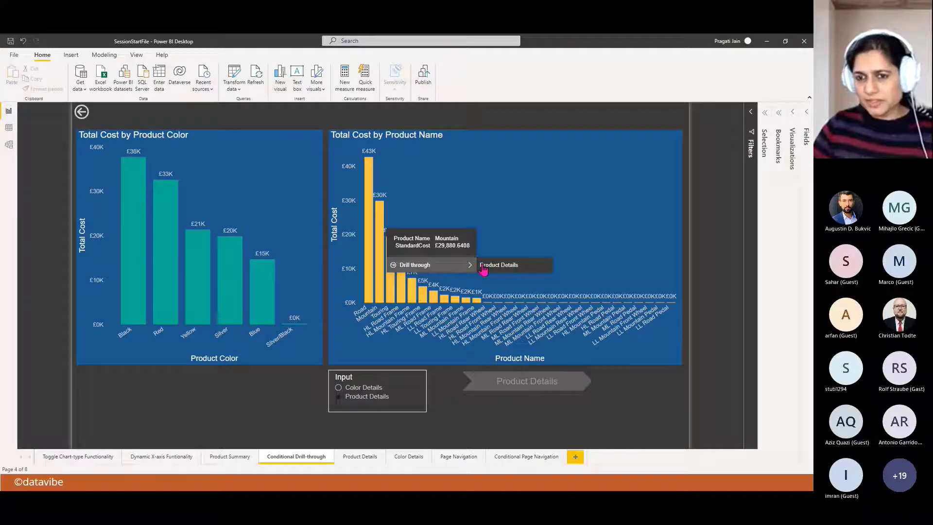
left_click(488, 268)
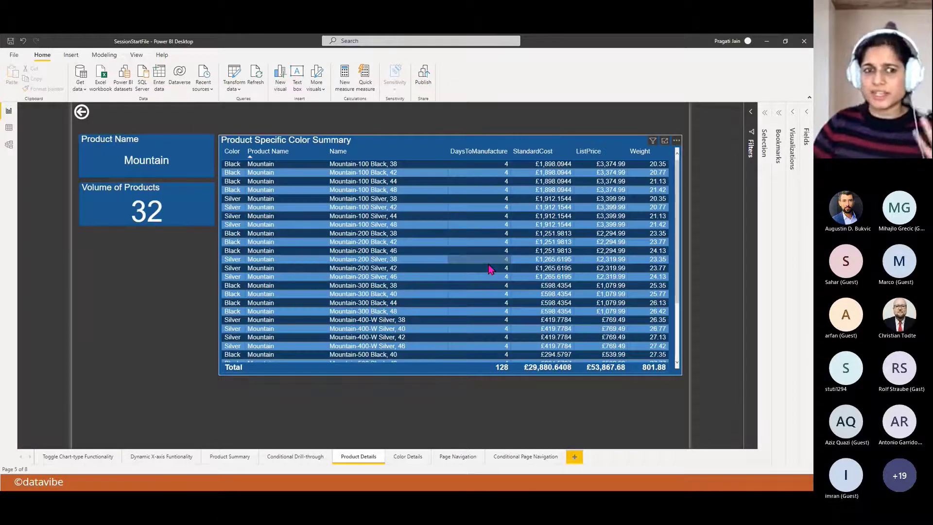
left_click(83, 114, "ctrl")
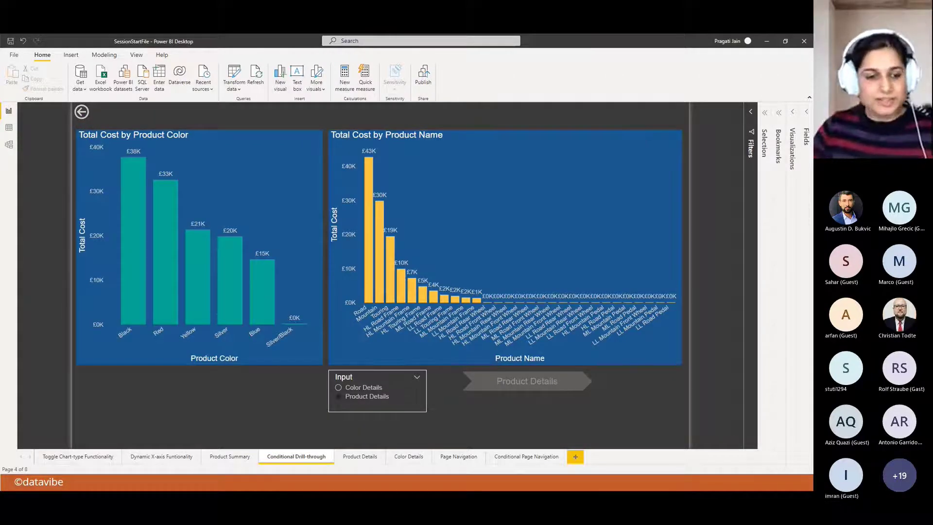
Show the bar chart on the Toggle Chart-type Functionality page and copy it onto a new report page
left_click(103, 455)
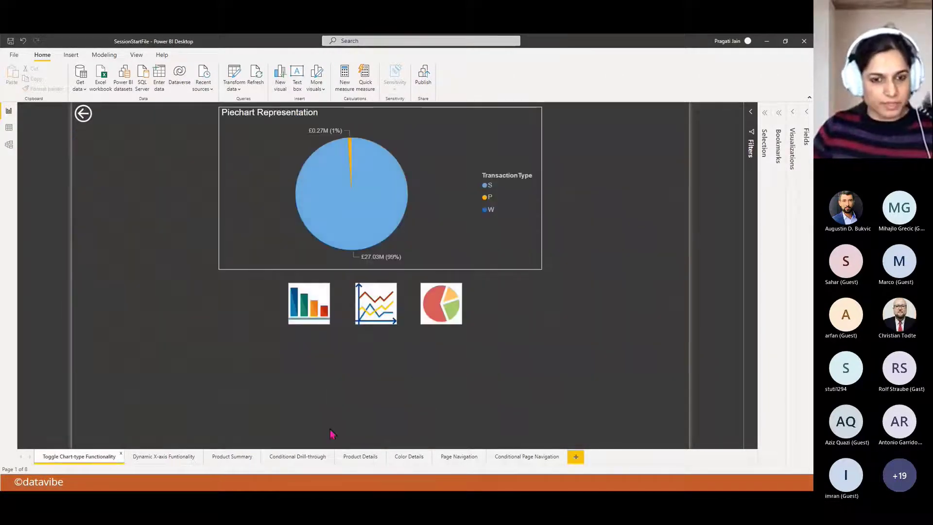
left_click(315, 307)
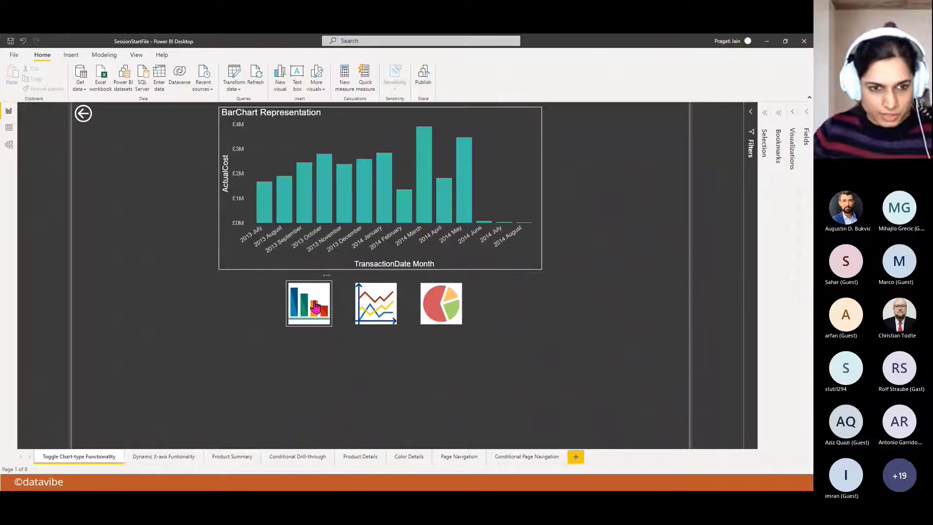
left_click(374, 119)
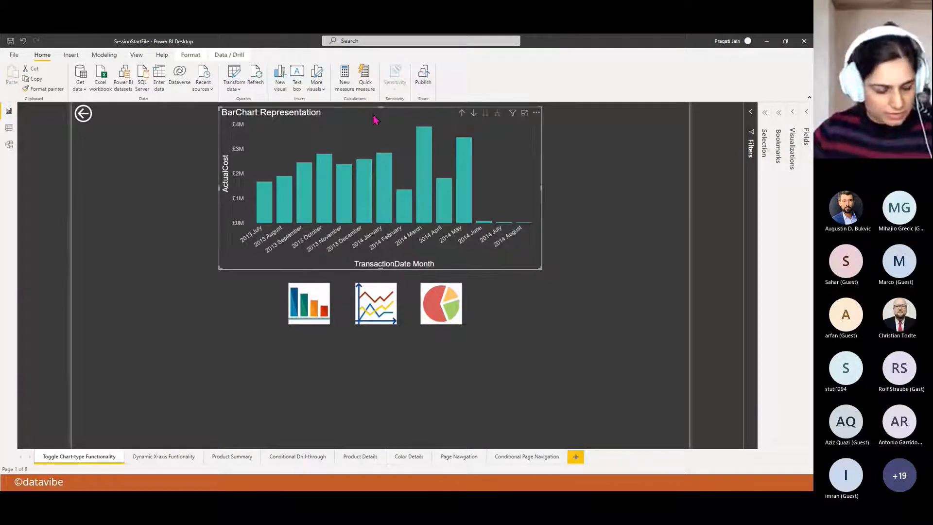
left_click(575, 456)
key("ctrl+v")
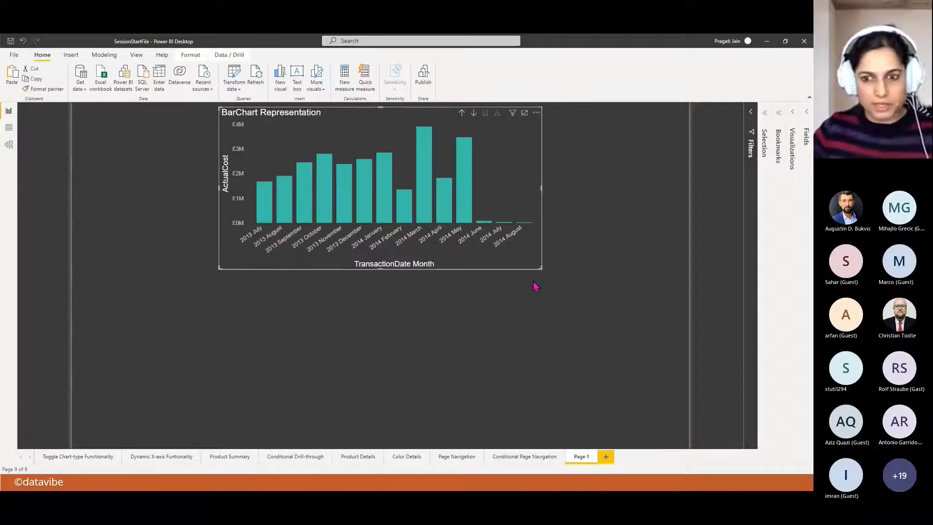
Enlarge the copied bar chart by extending its lower-right corner and its left edge outward
left_click_drag(542, 271, 601, 298)
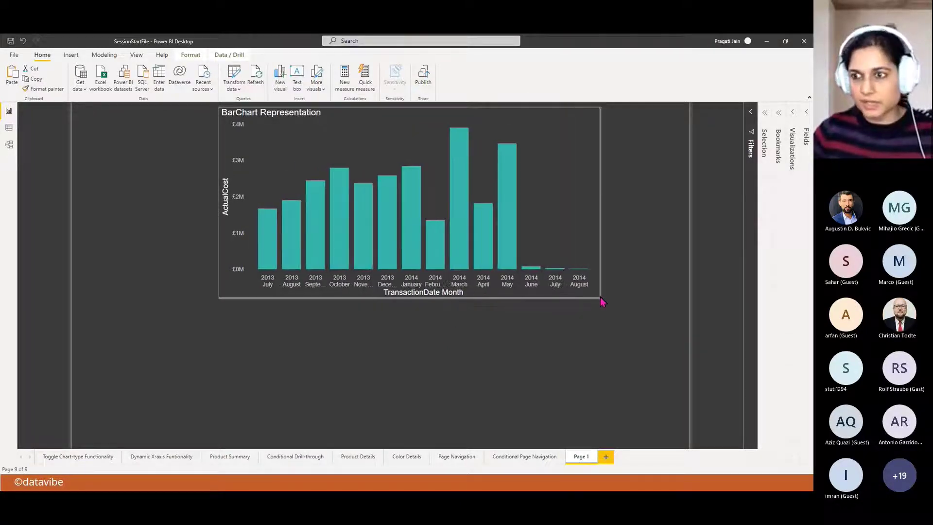
left_click(790, 115)
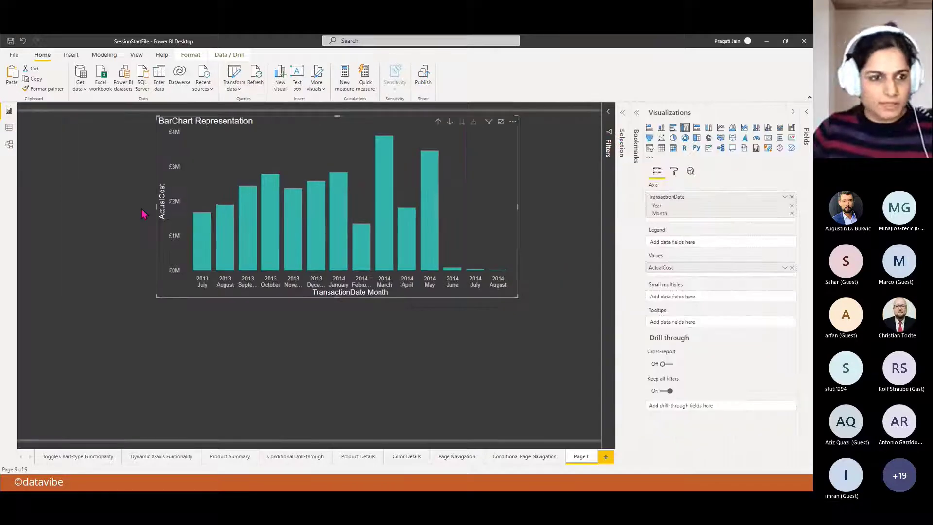
left_click_drag(155, 207, 105, 207)
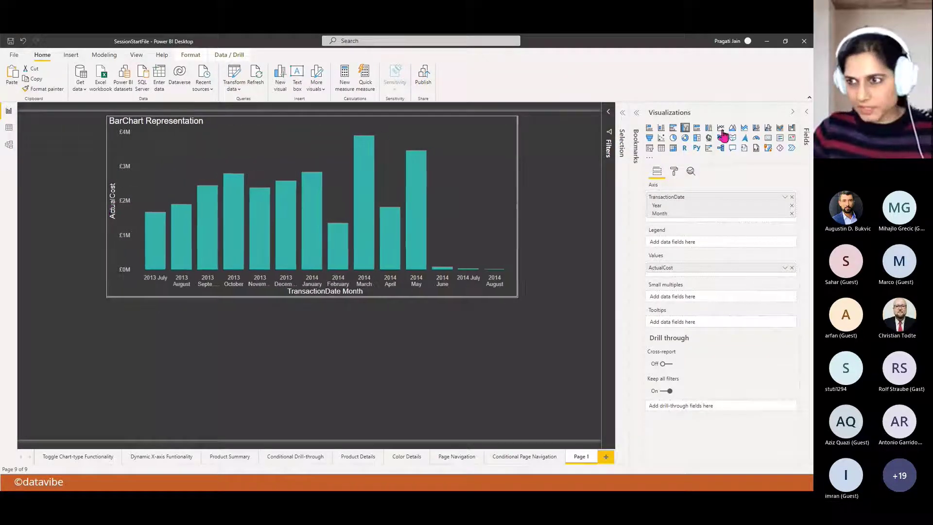
Replace the bar chart's axis with the full TransactionDate hierarchy of Year, Quarter, Month and Day from Production TransactionHistory
left_click(805, 119)
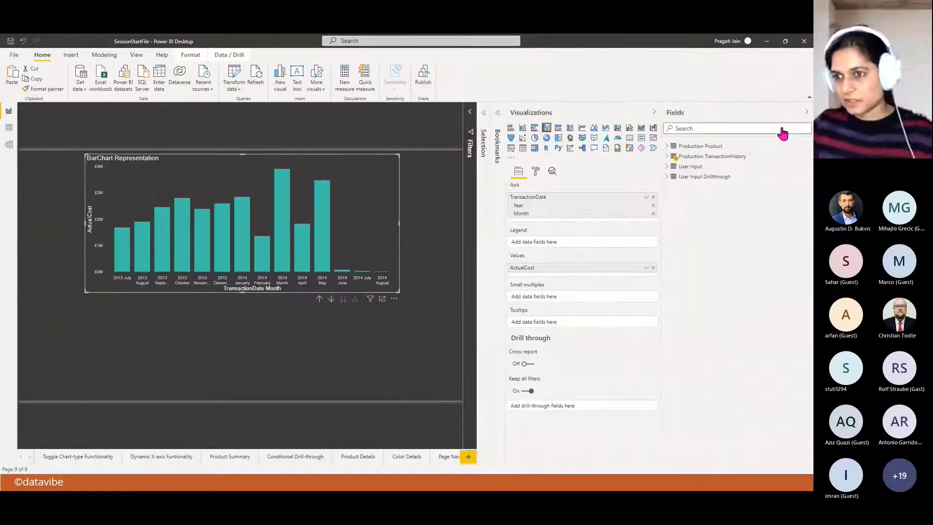
left_click(666, 156)
left_click_drag(713, 228, 576, 200)
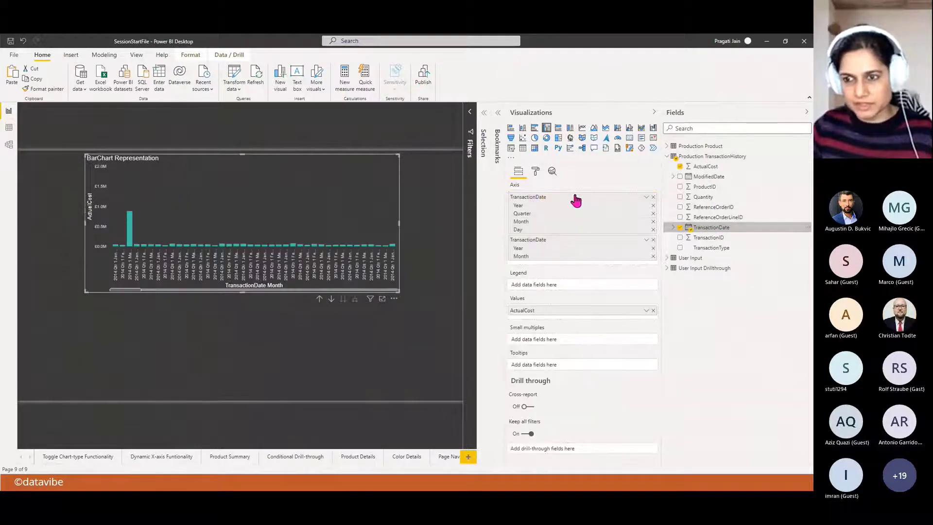
left_click(653, 239)
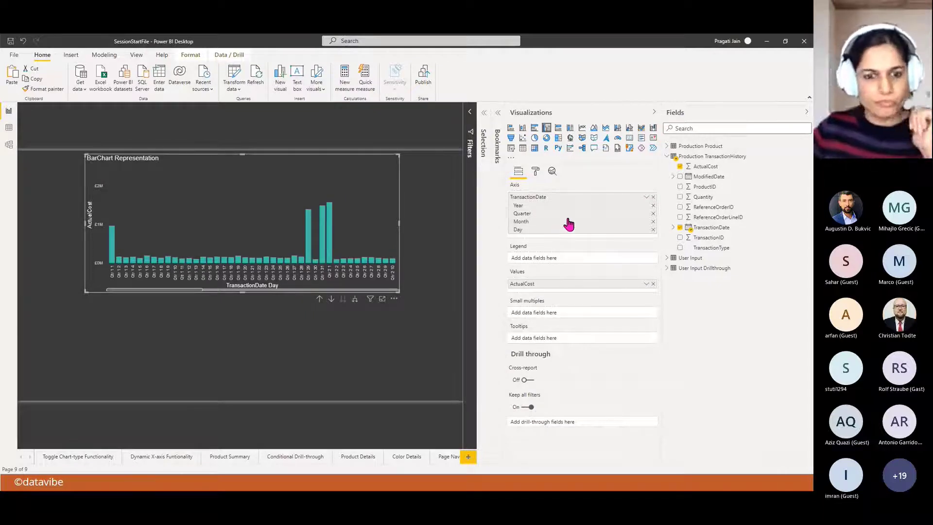
Collapse the side panes, make the bar chart taller and drill it up to the Quarter level
left_click(803, 116)
left_click(793, 112)
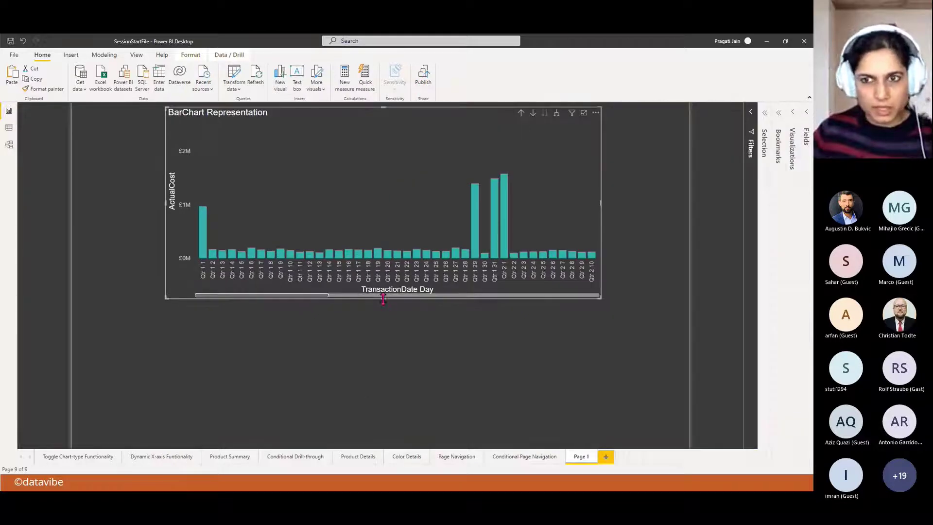
left_click_drag(384, 298, 381, 362)
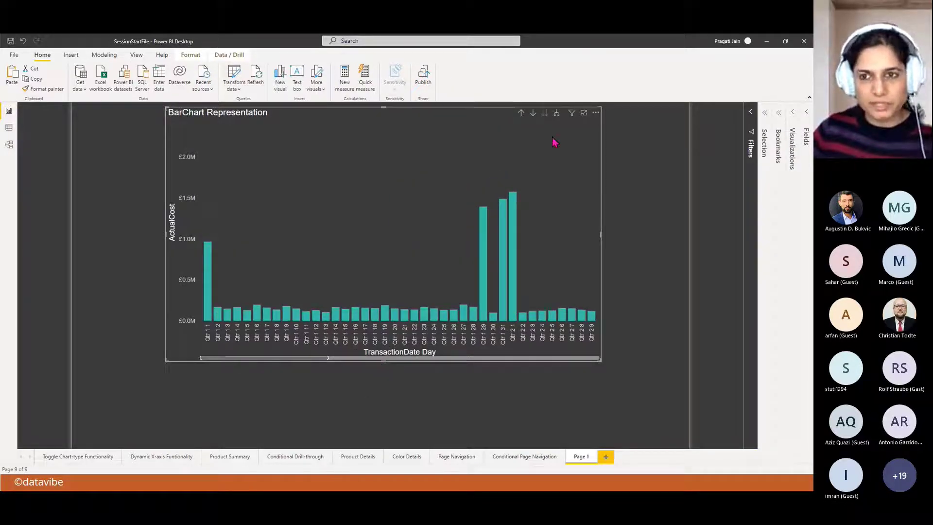
left_click(520, 113)
left_click(520, 113)
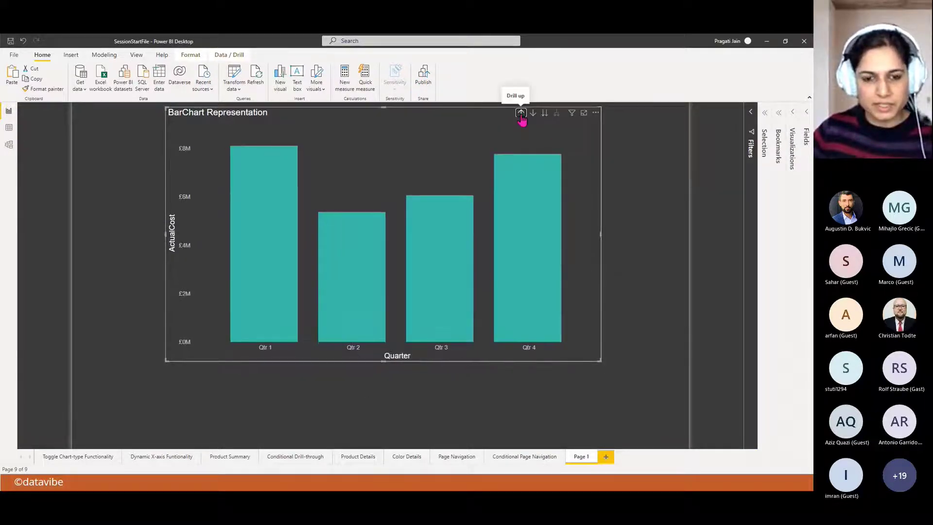
Drill the bar chart up to the Year level and widen it by extending its left edge outward
left_click(521, 113)
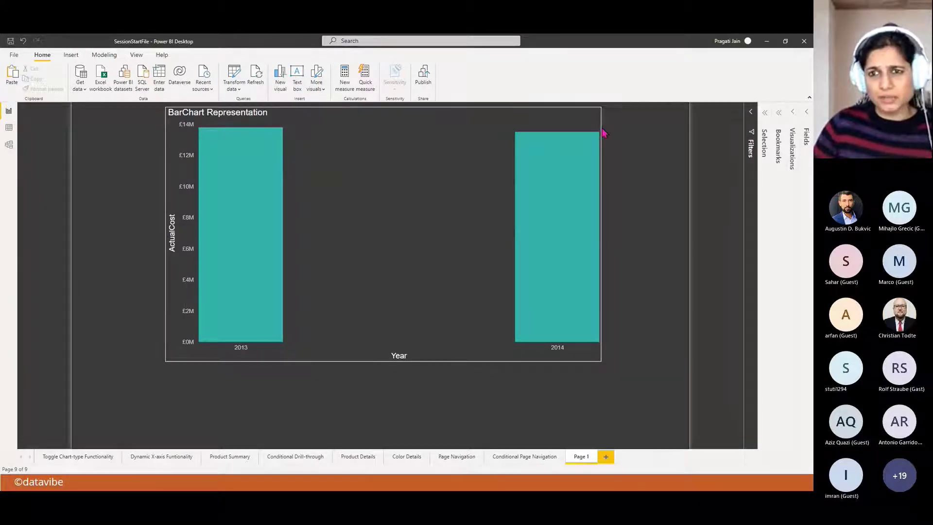
left_click(372, 119)
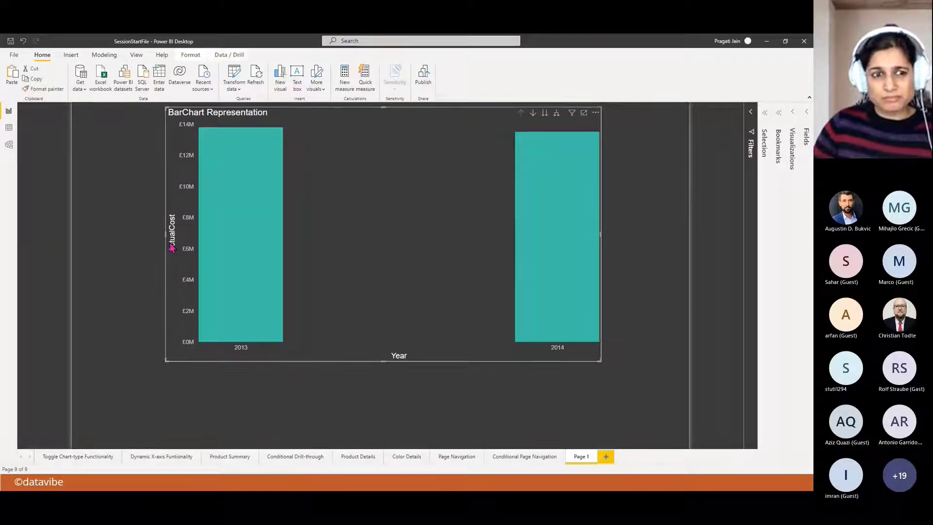
left_click_drag(166, 234, 131, 236)
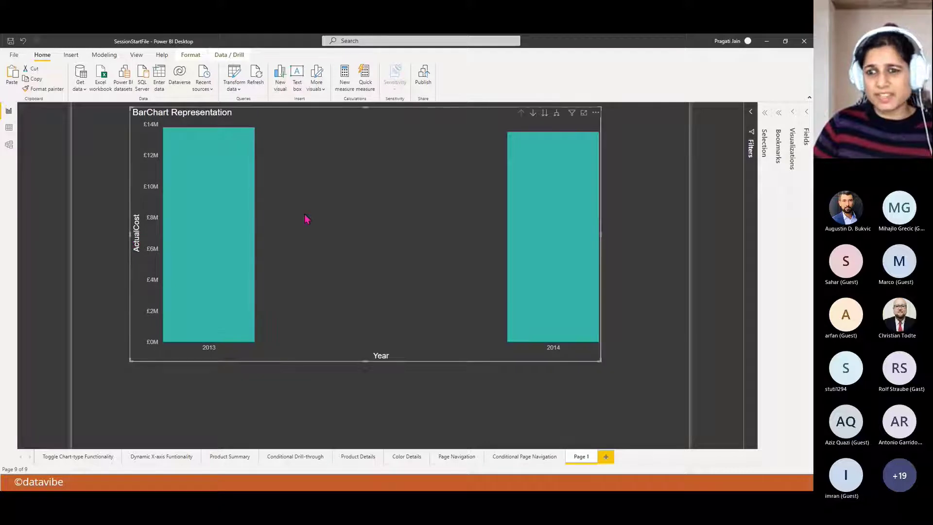
left_click(646, 316)
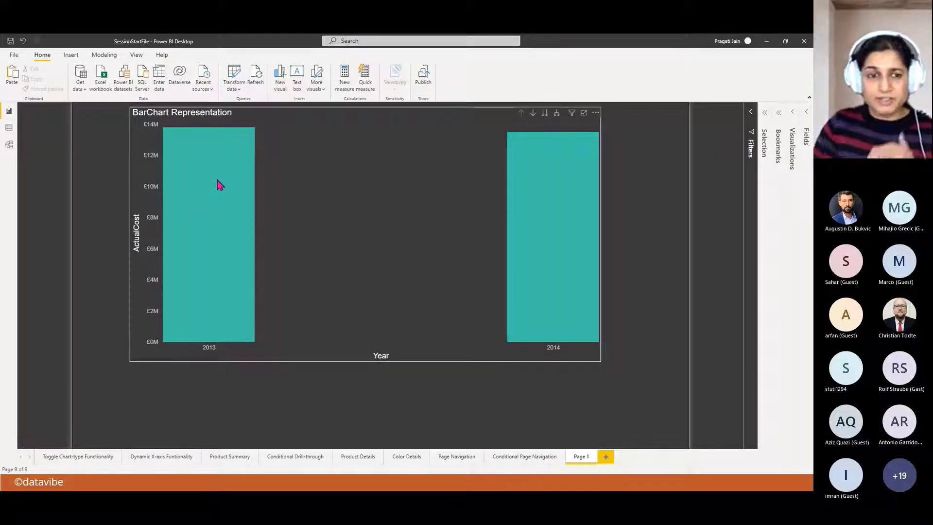
Drill down from the tooltips through 2013, Qtr 3 and August to the Day level
mouse_move(219, 183)
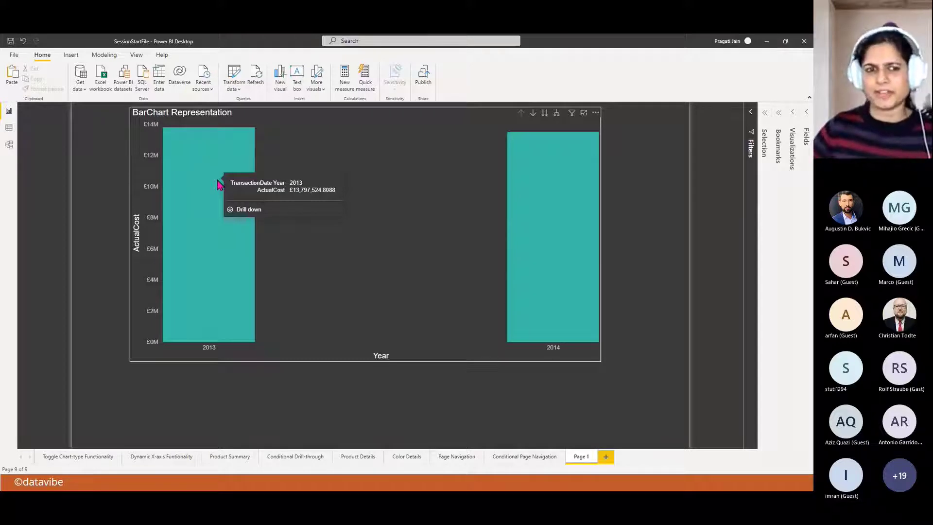
left_click(247, 209)
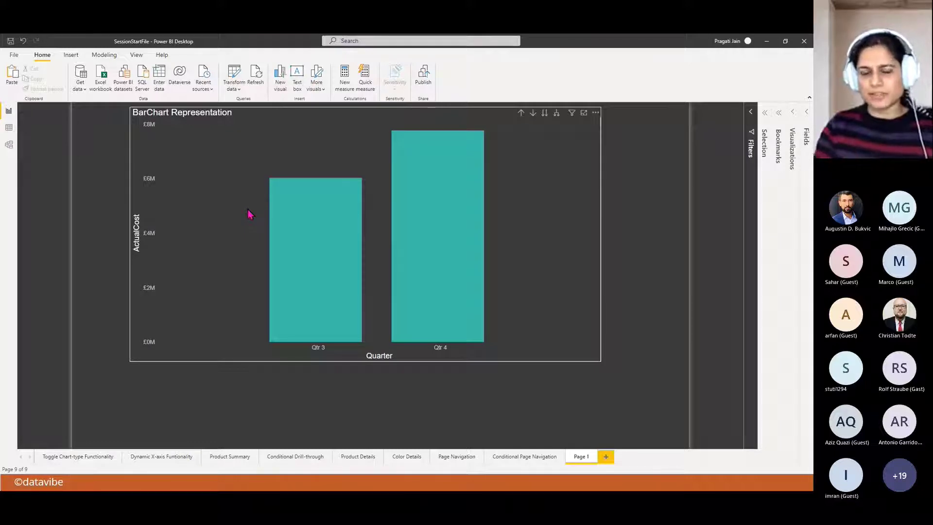
mouse_move(321, 218)
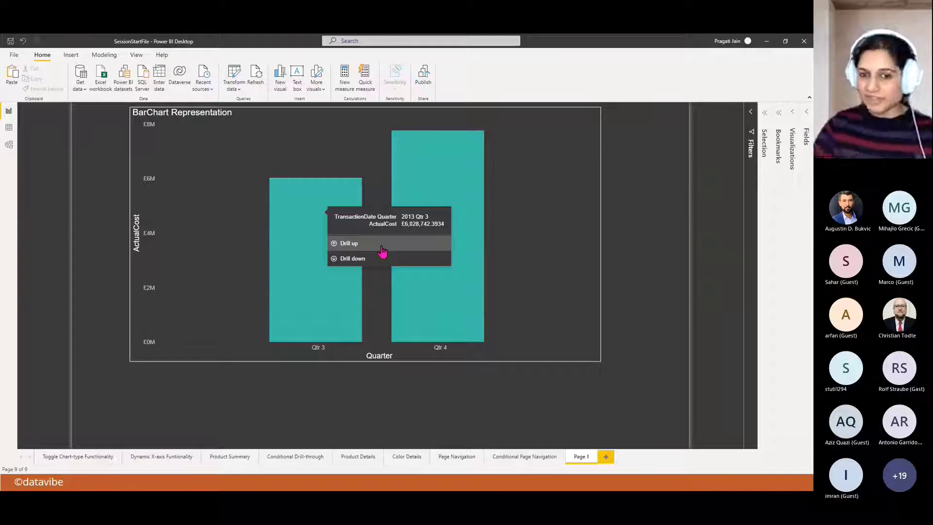
left_click(383, 262)
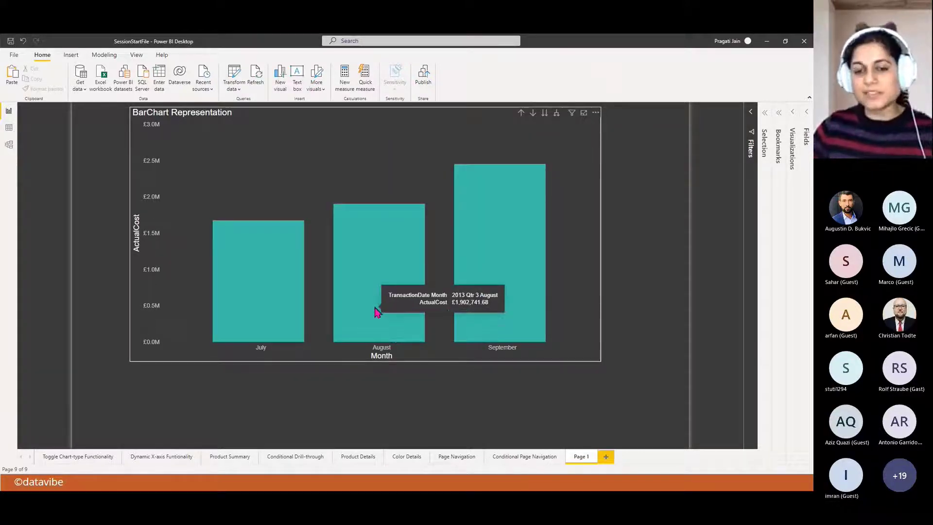
mouse_move(376, 311)
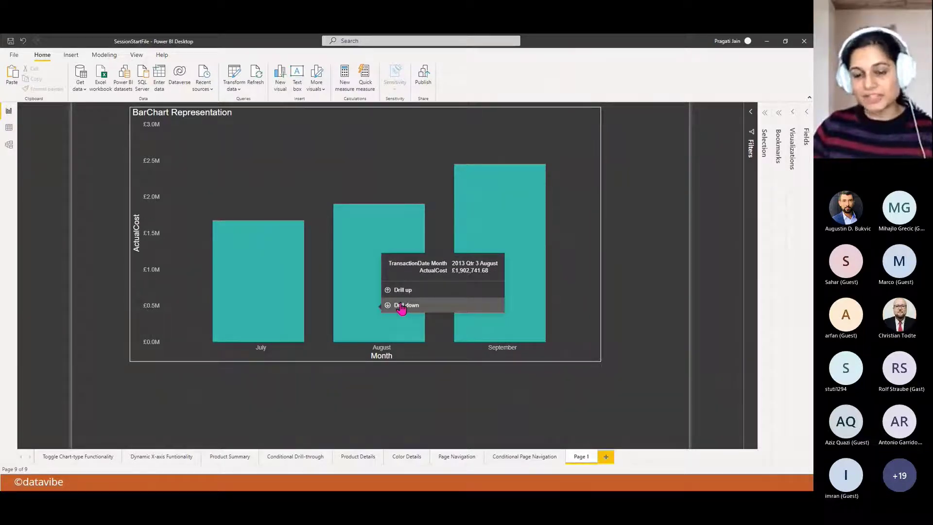
left_click(401, 306)
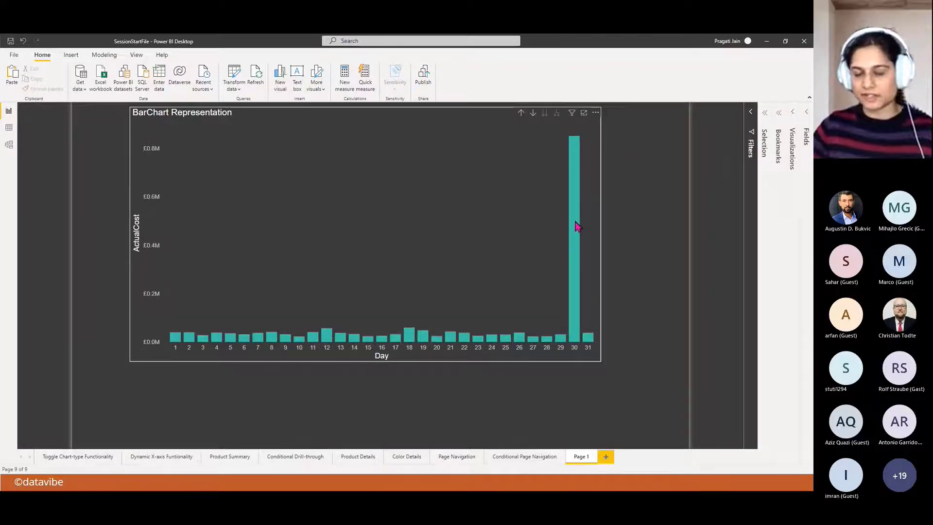
Drill back up from the tooltips through Month and Quarter to the Year level
mouse_move(576, 226)
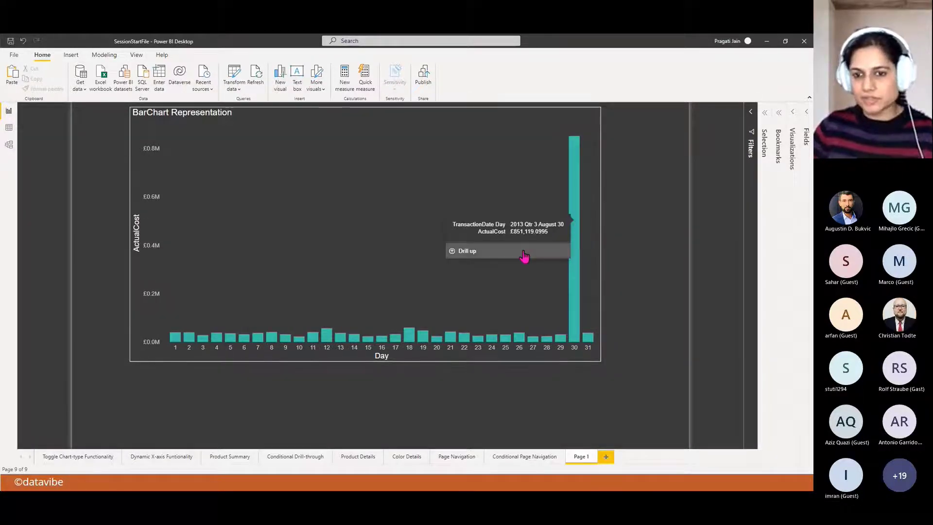
left_click(525, 257)
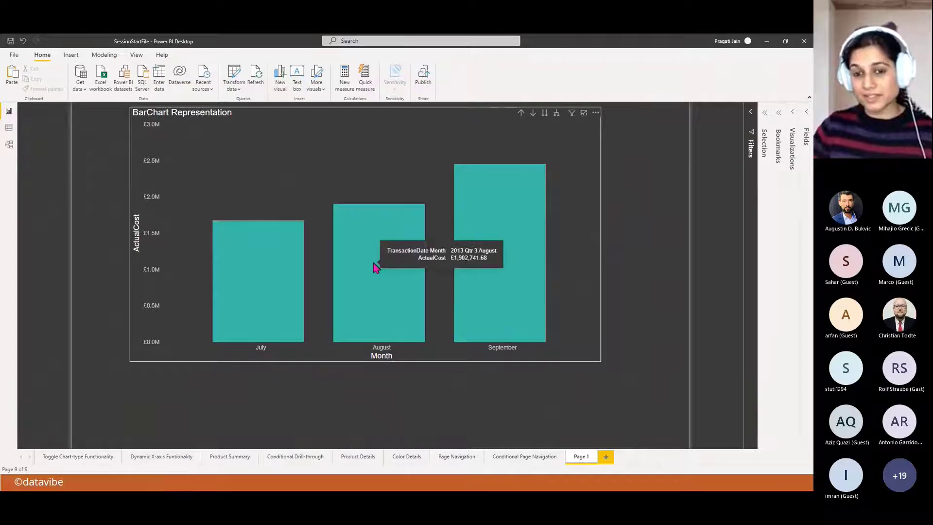
mouse_move(375, 262)
left_click(402, 247)
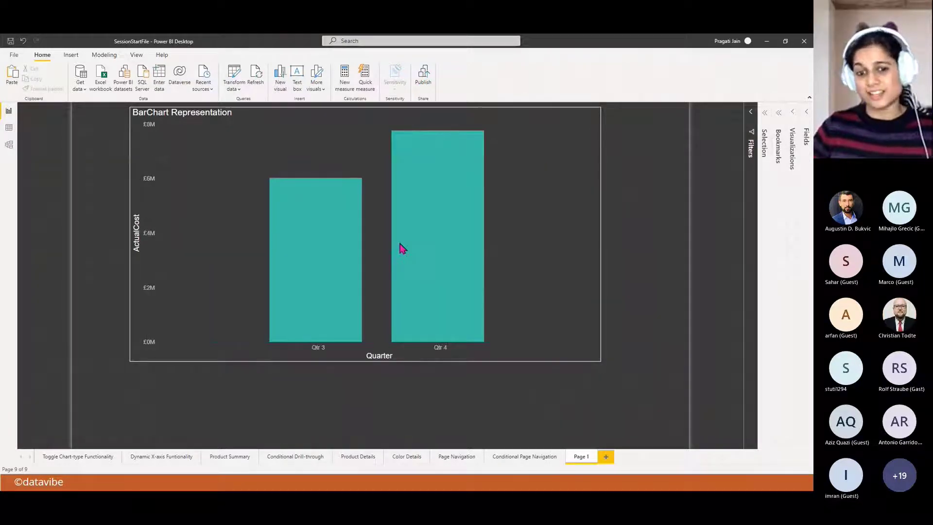
mouse_move(333, 241)
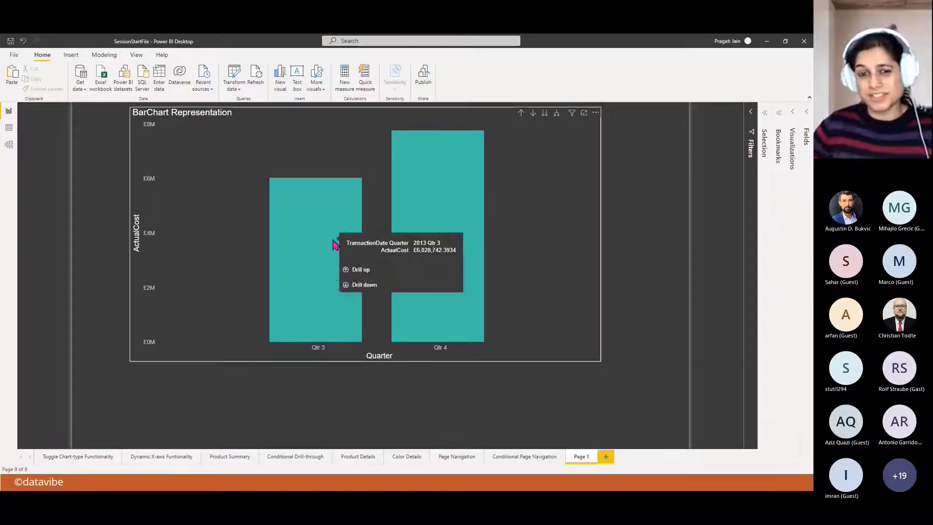
left_click(348, 267)
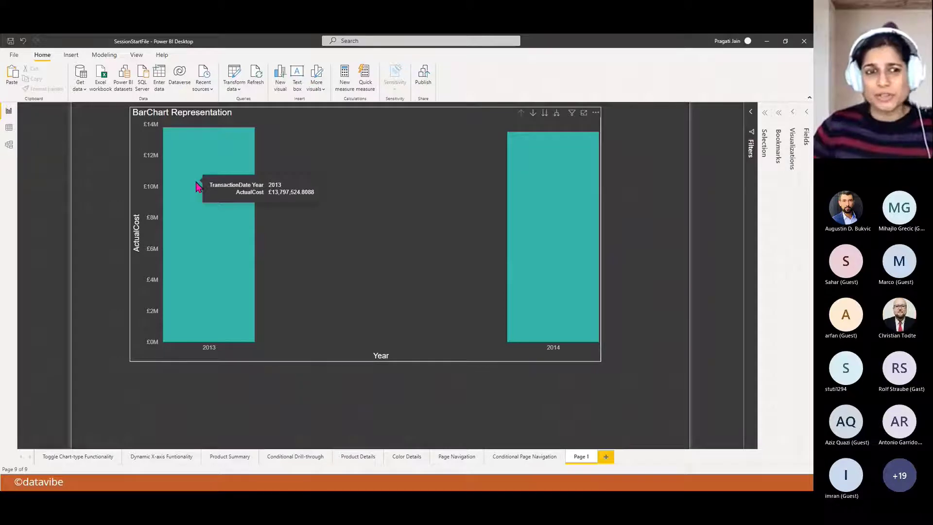
Drill down from the tooltips on the 2013 bar and its Qtr 3 bar to the Month level
mouse_move(208, 202)
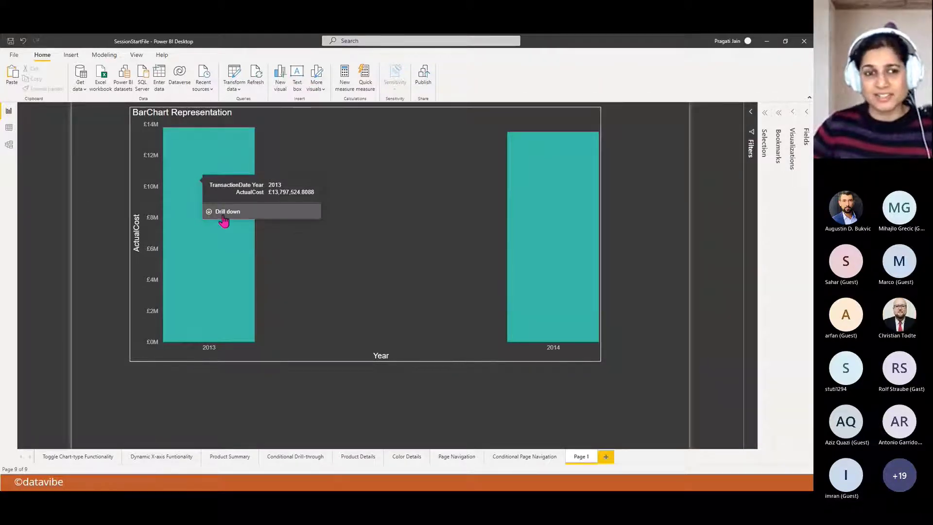
left_click(224, 212)
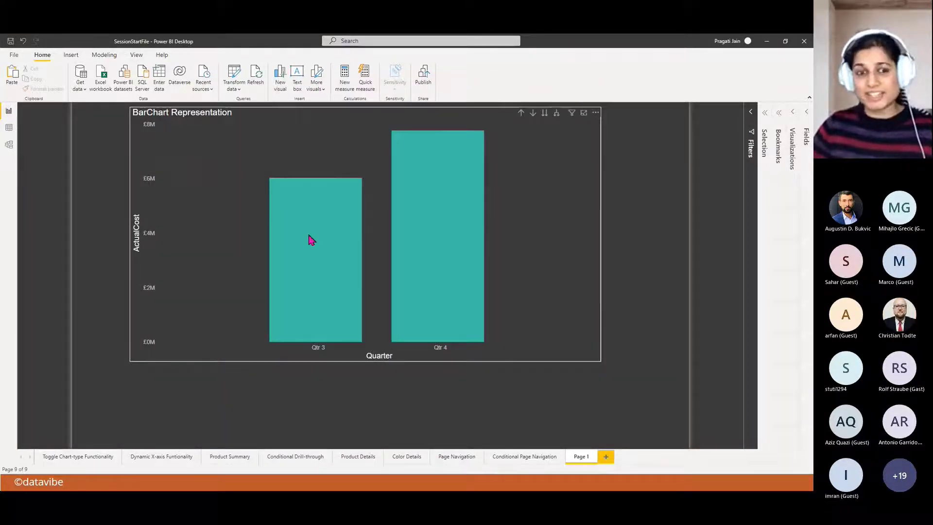
mouse_move(317, 233)
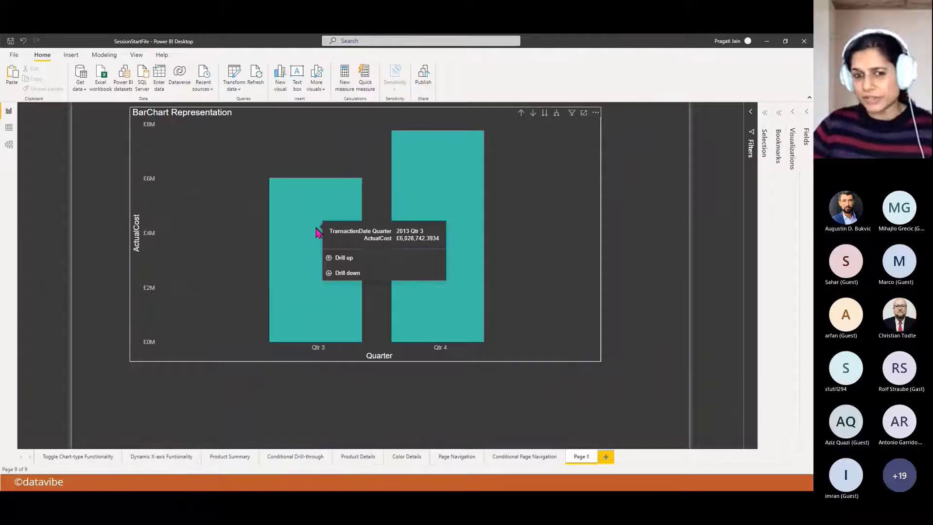
left_click(353, 275)
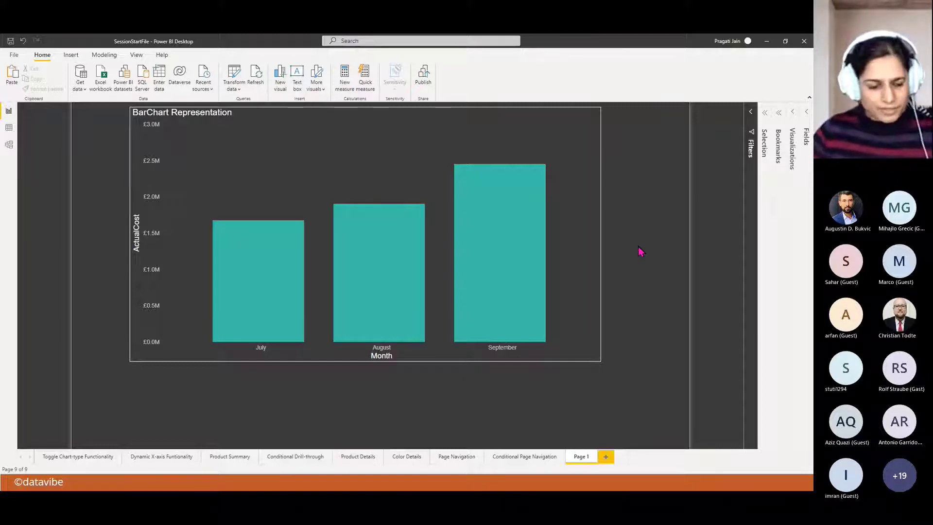
Switch to the slide presentation and advance from the Agenda slide to the closing questions slide
key("alt+Tab")
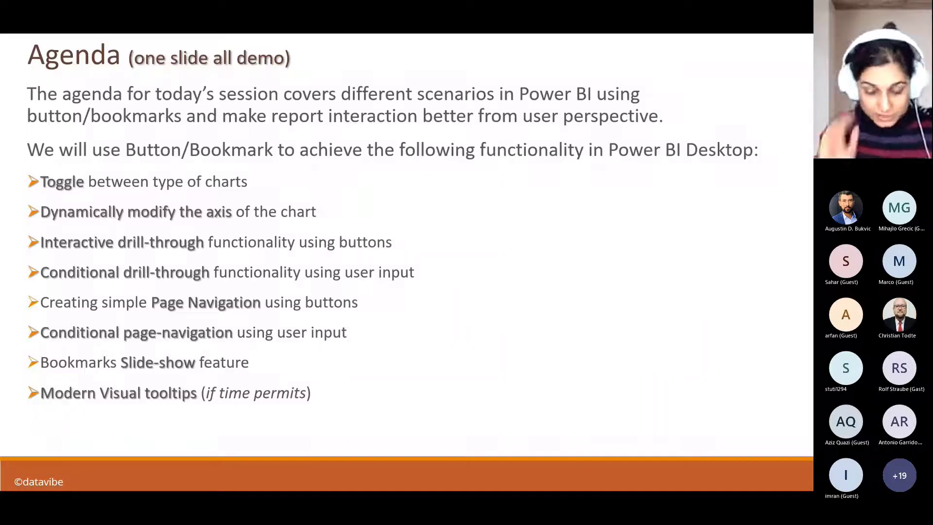
key("Right")
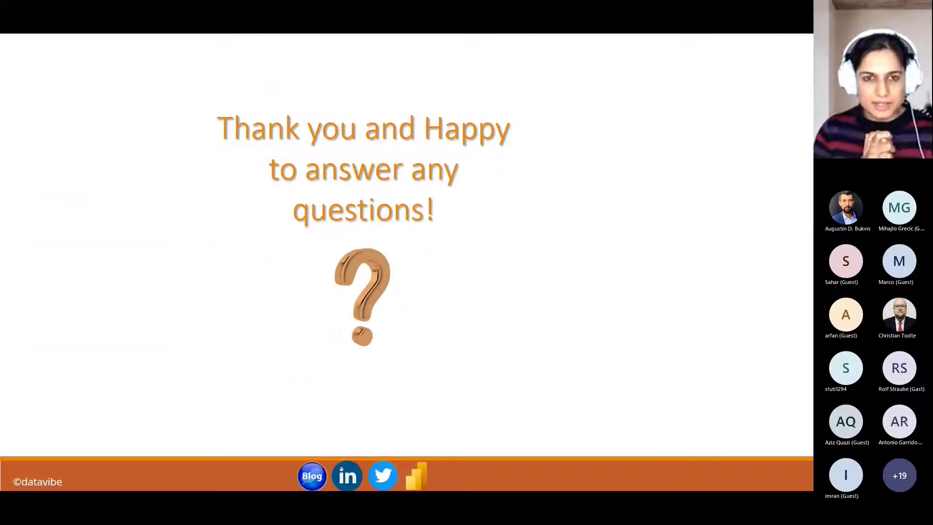
Switch to the Microsoft Teams meeting window and open the meeting chat
key("alt+Tab")
key("alt+Tab")
key("alt+Tab")
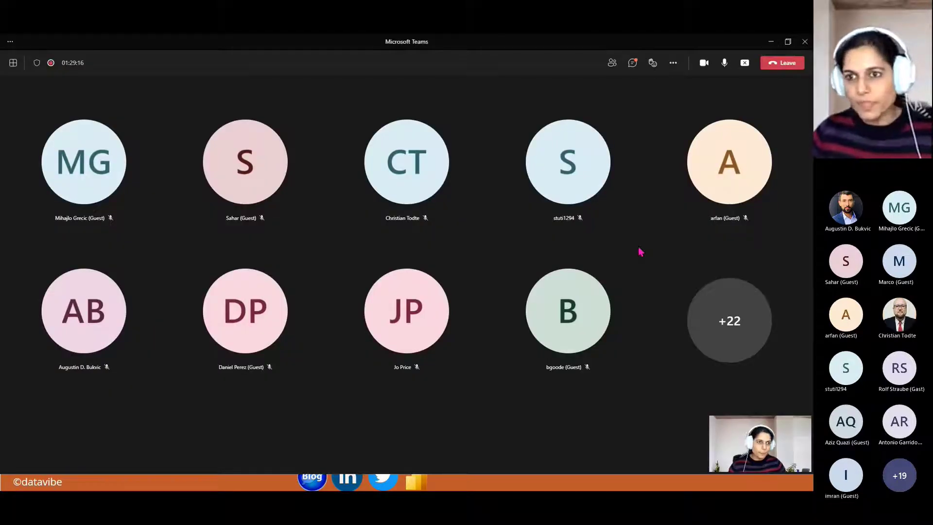
left_click(632, 65)
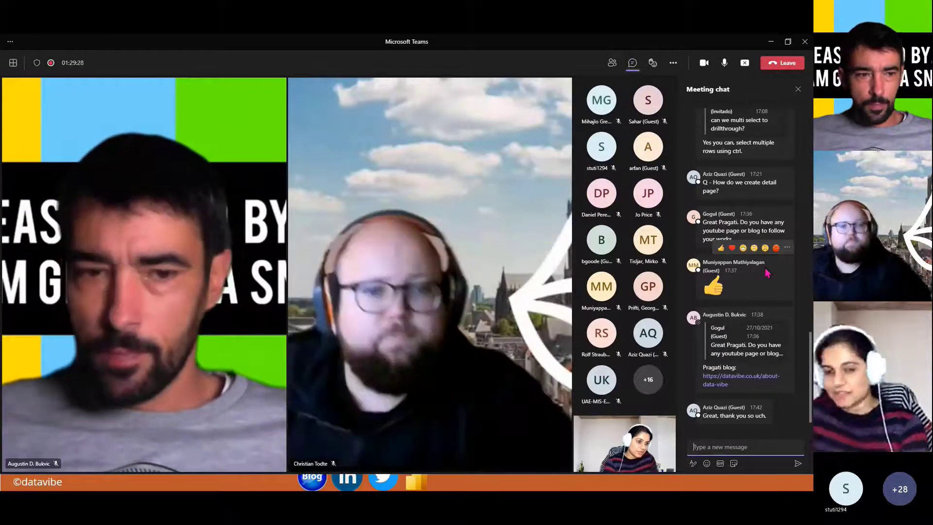
Look back through the meeting chat to its earliest messages for attendees' questions
mouse_move(767, 274)
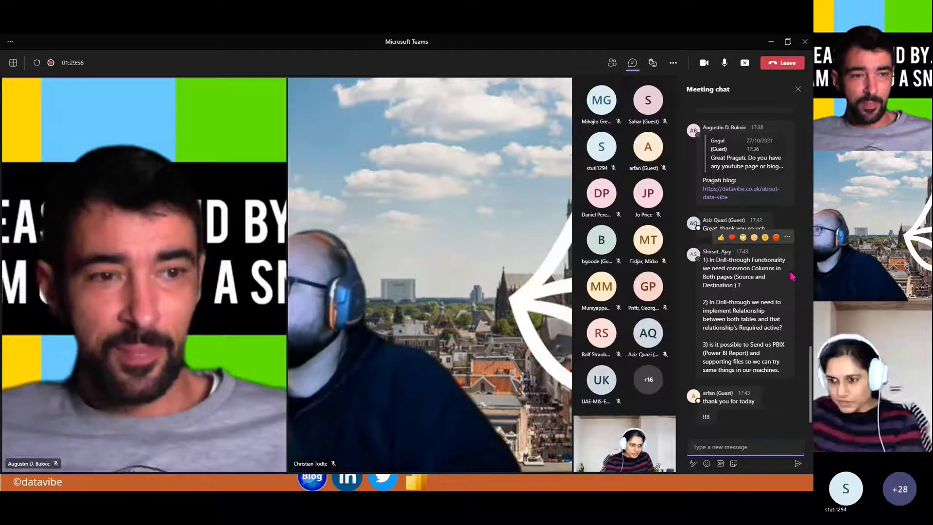
scroll(807, 312, "up", 4)
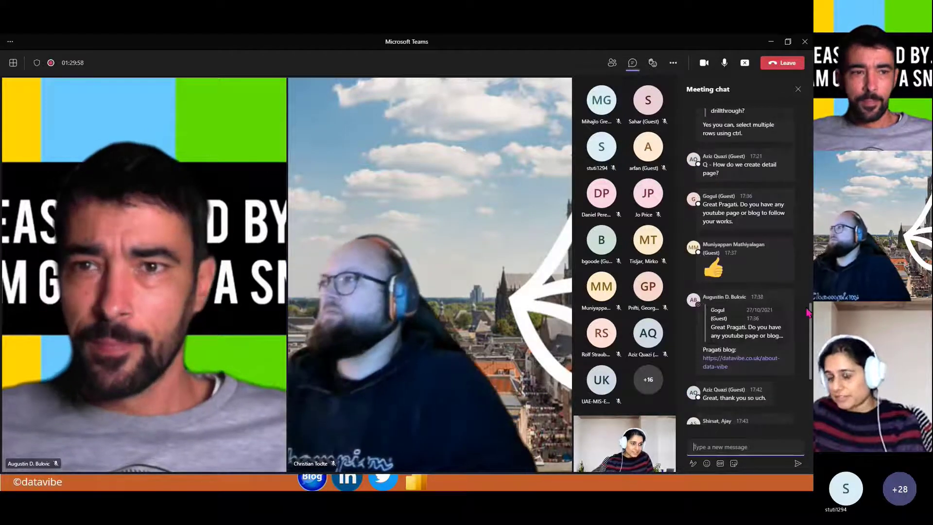
scroll(808, 313, "up", 1)
scroll(807, 312, "up", 1)
scroll(807, 312, "up", 2)
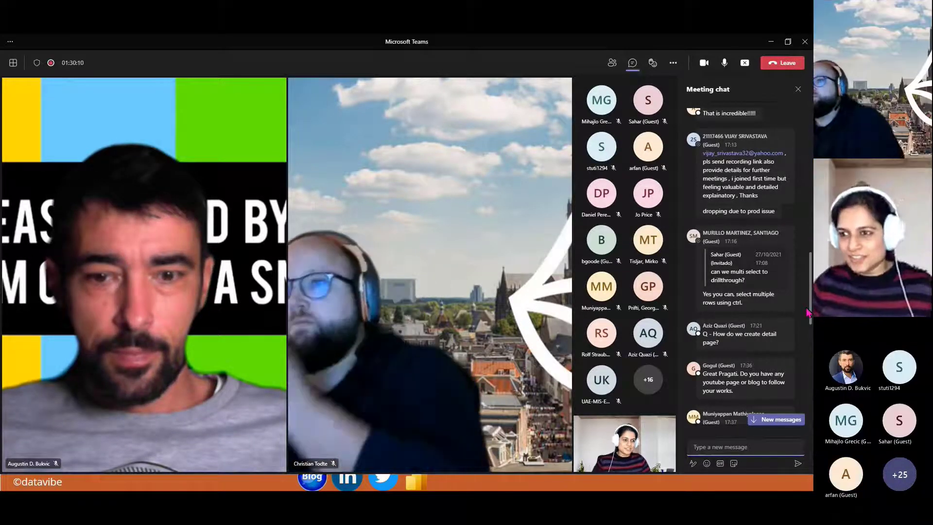
scroll(808, 313, "up", 5)
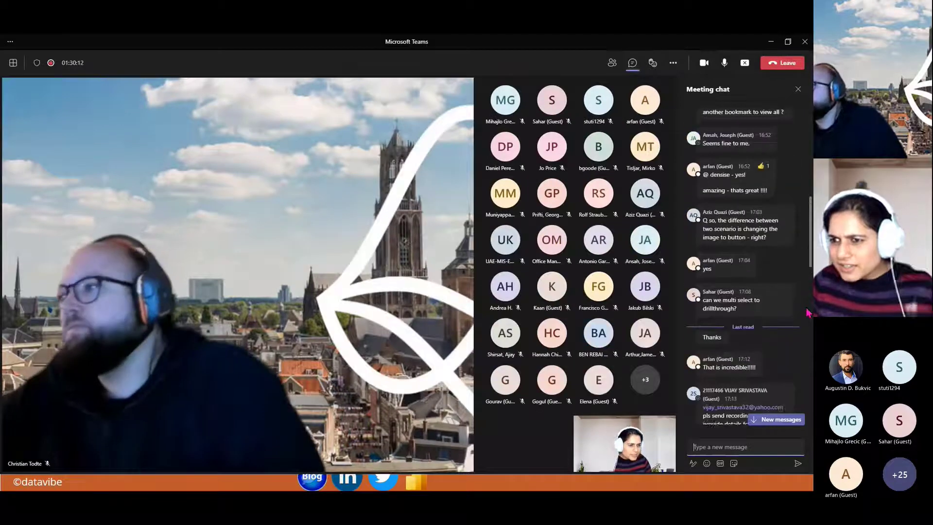
scroll(808, 312, "up", 4)
scroll(807, 312, "up", 4)
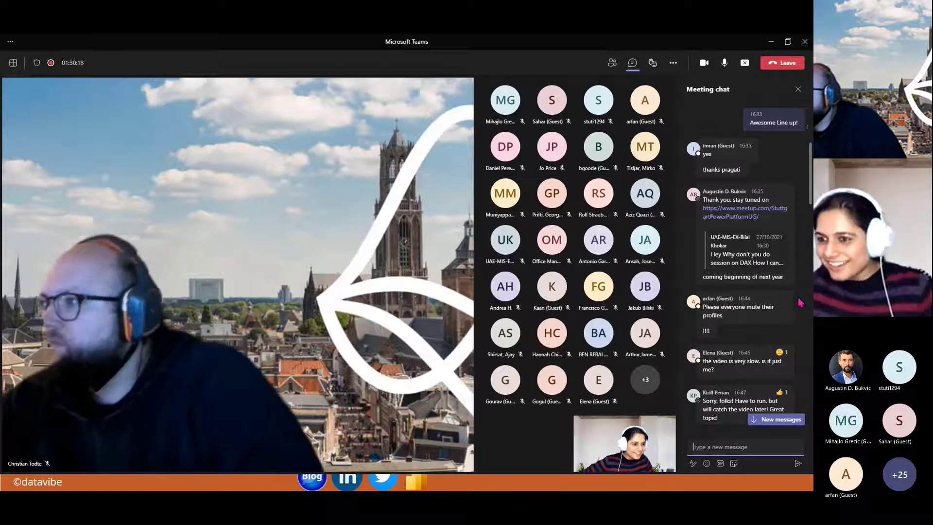
scroll(803, 305, "up", 3)
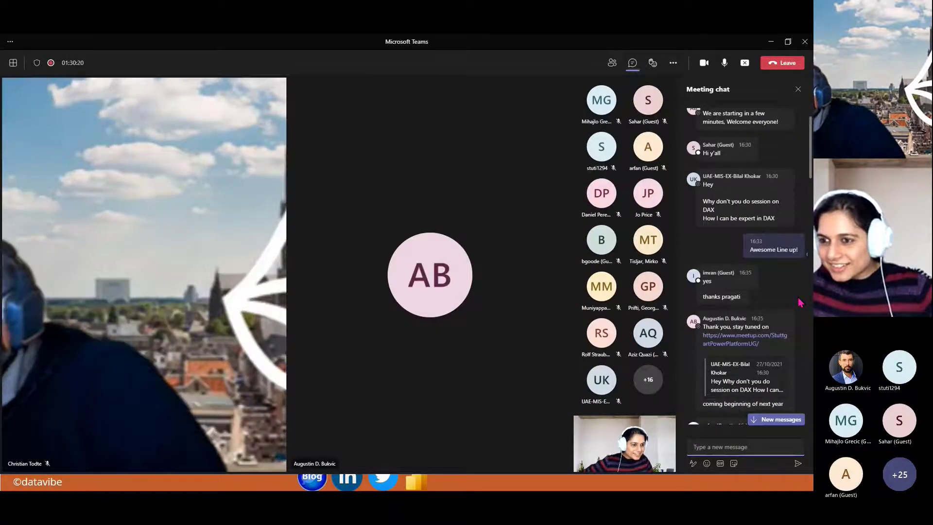
Read the meeting chat forward from the session's opening messages to the latest questions about drill-through
scroll(800, 303, "down", 1)
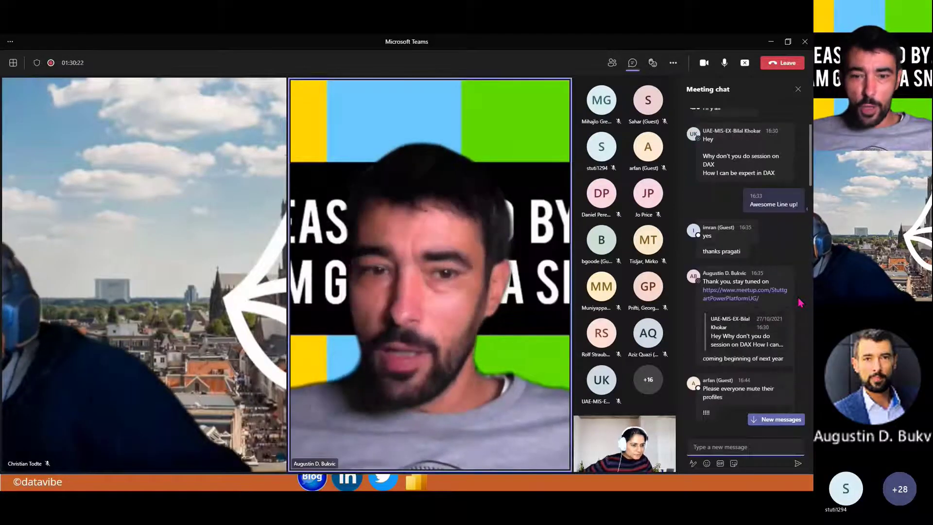
scroll(801, 302, "down", 4)
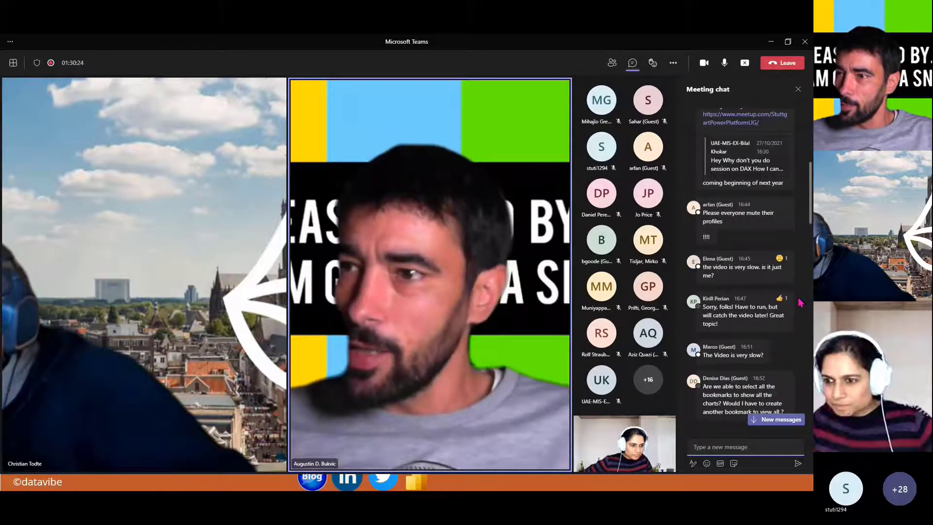
scroll(800, 303, "down", 2)
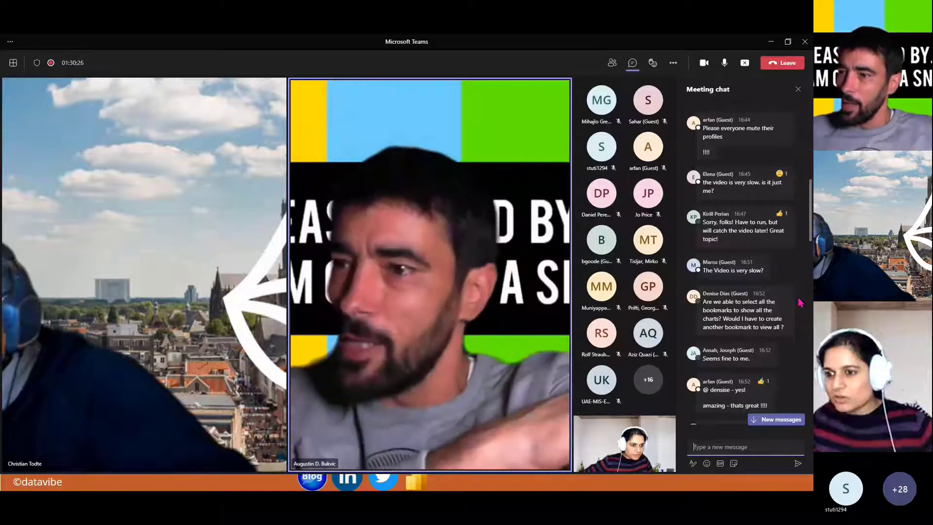
scroll(800, 303, "down", 5)
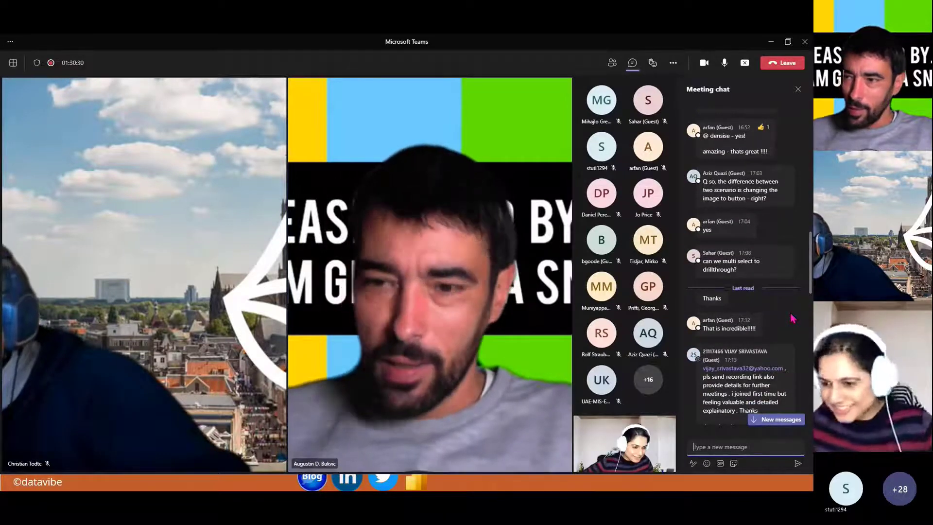
scroll(793, 318, "down", 2)
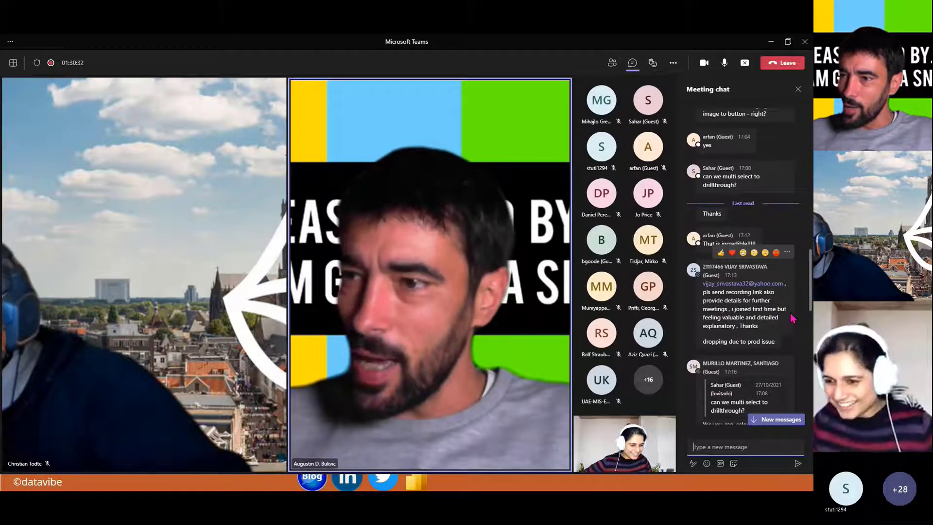
scroll(793, 318, "down", 5)
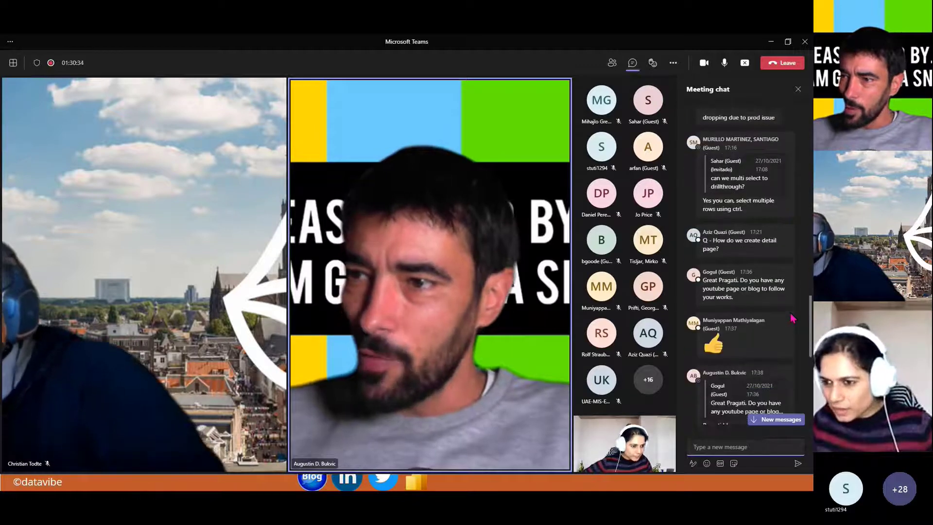
scroll(792, 319, "down", 8)
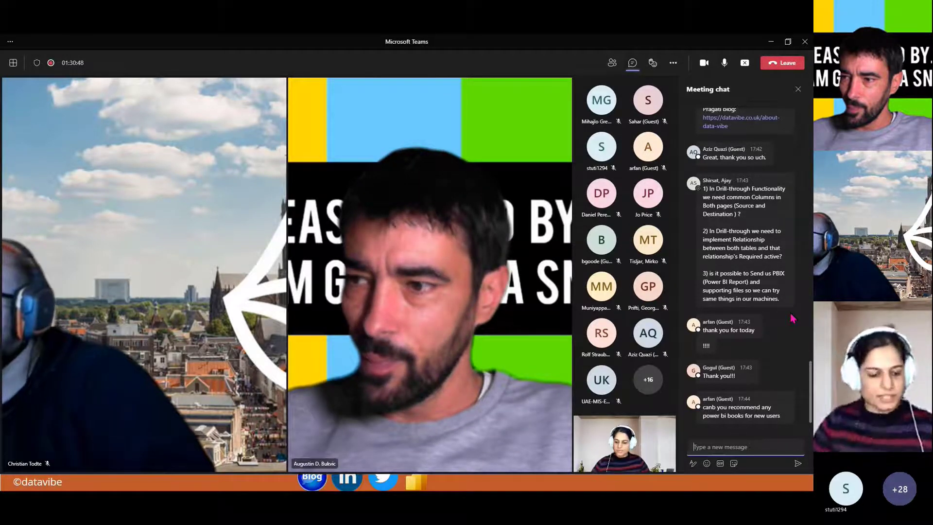
Switch to the SessionStartFile report in Power BI Desktop and inspect the drill-through field of the Product Details page
key("alt+Tab")
key("Tab")
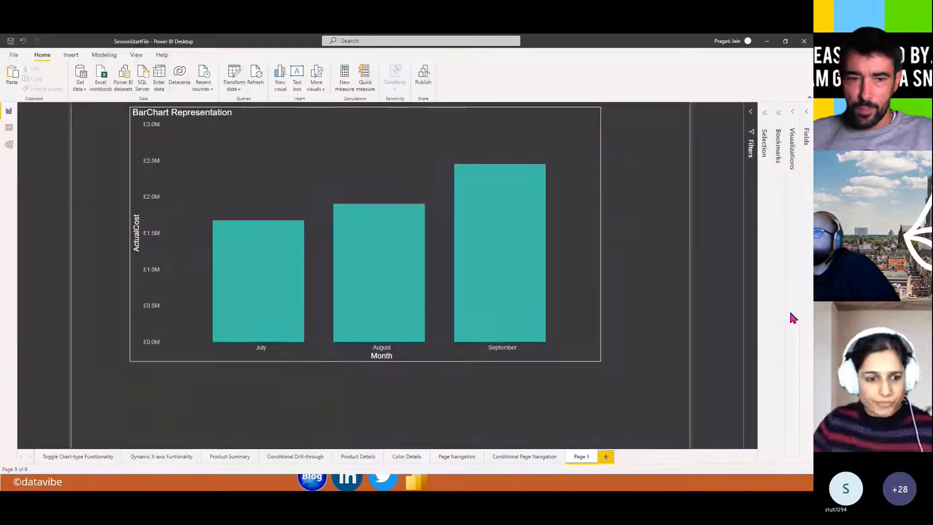
left_click(236, 463)
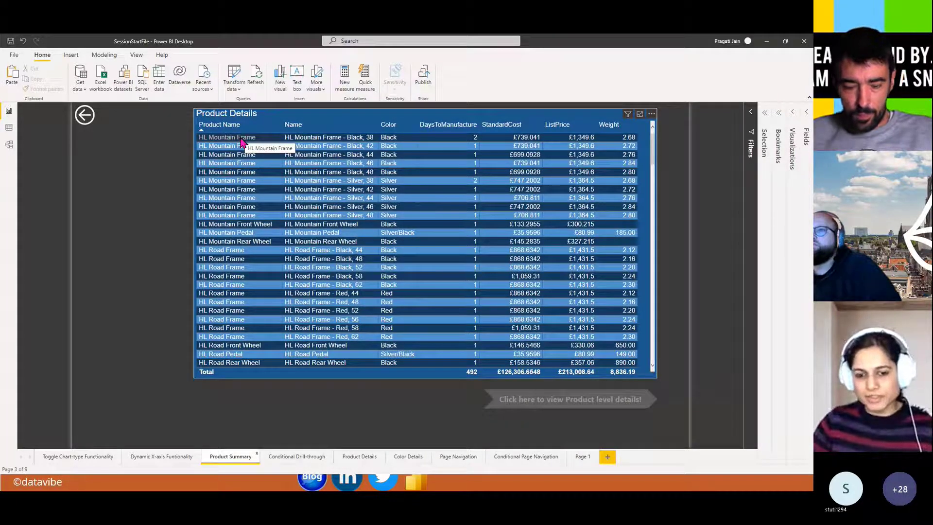
left_click(370, 461)
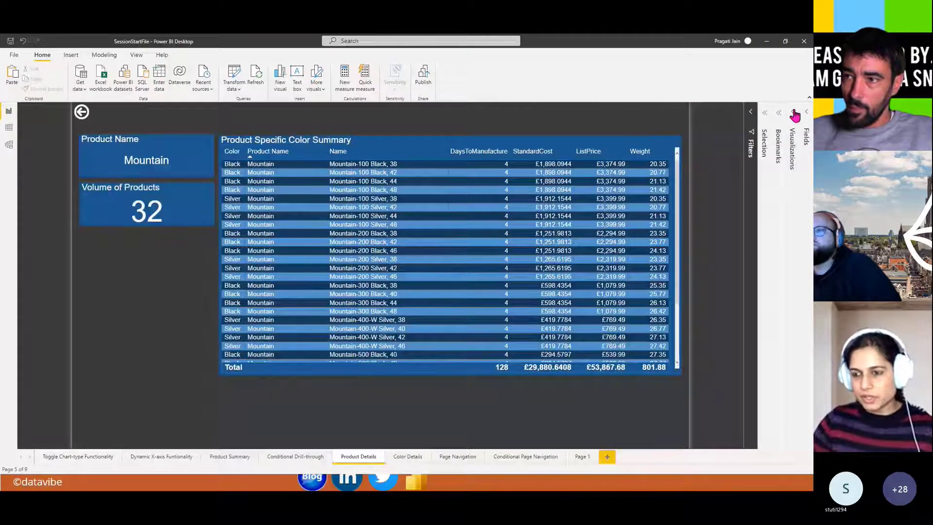
left_click(794, 115)
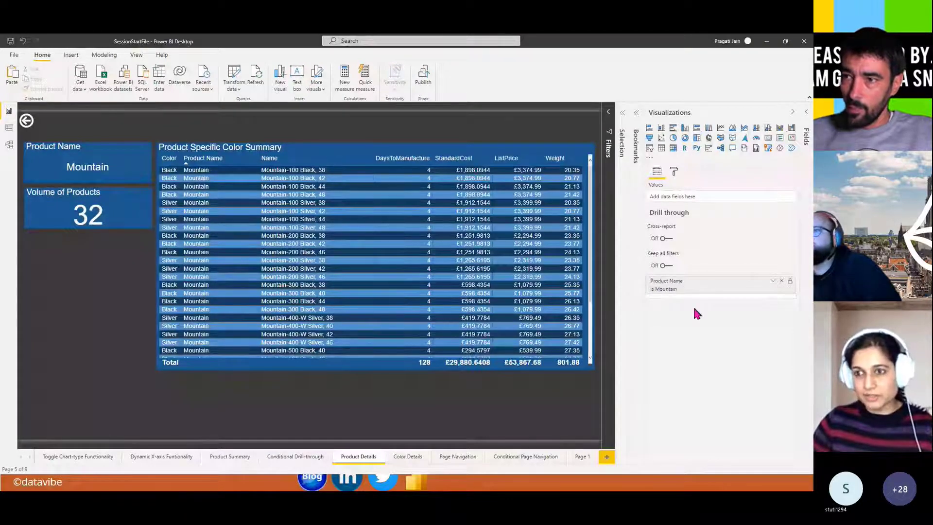
left_click(792, 112)
Drill through from an HL Mountain Frame row on the Product Summary page to Product Details
left_click(214, 456)
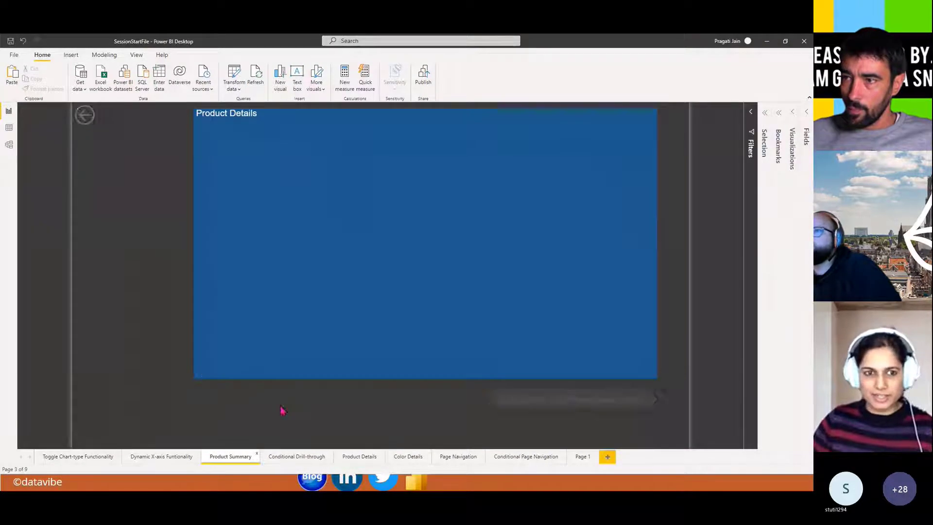
right_click(232, 149)
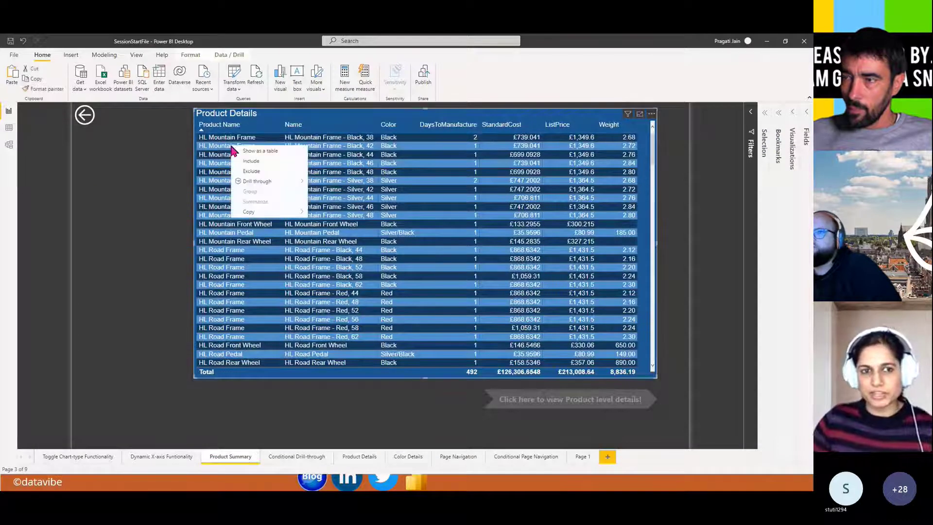
mouse_move(294, 182)
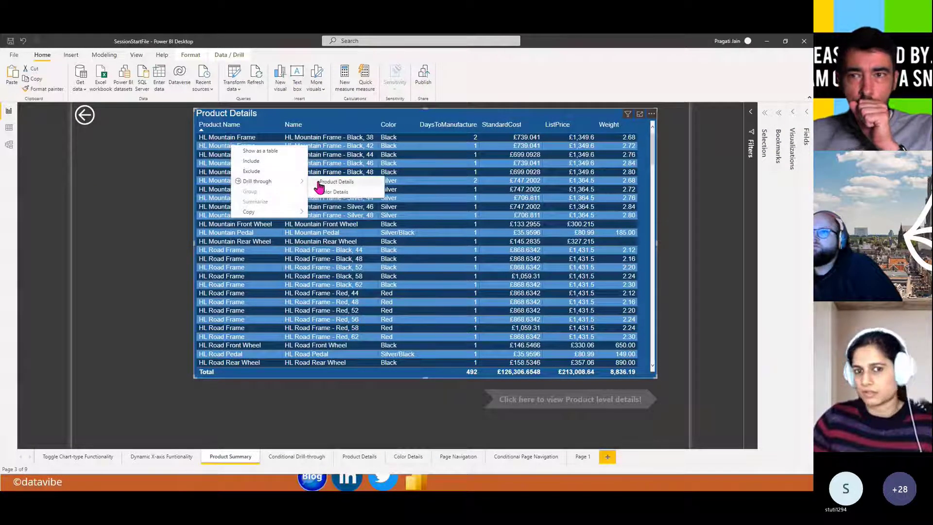
left_click(319, 183)
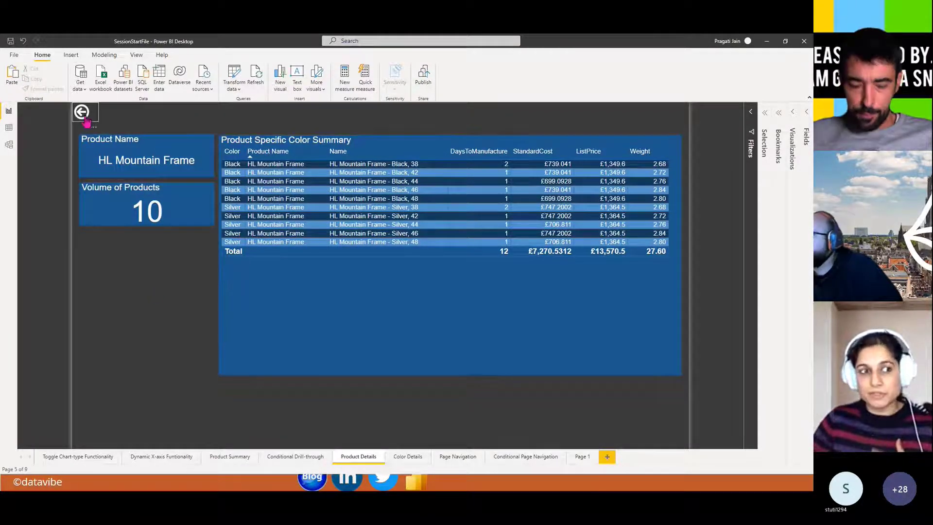
Switch to the Microsoft Teams meeting window and check the chat for further questions
key("alt+Tab")
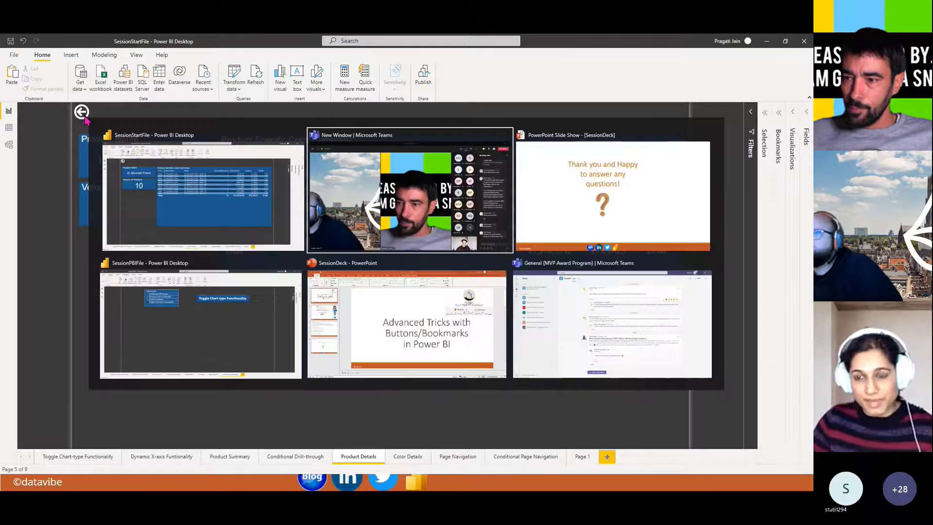
key("alt+Tab")
key("alt+Tab")
key("alt+Tab")
key("alt+Tab")
key("alt+Tab")
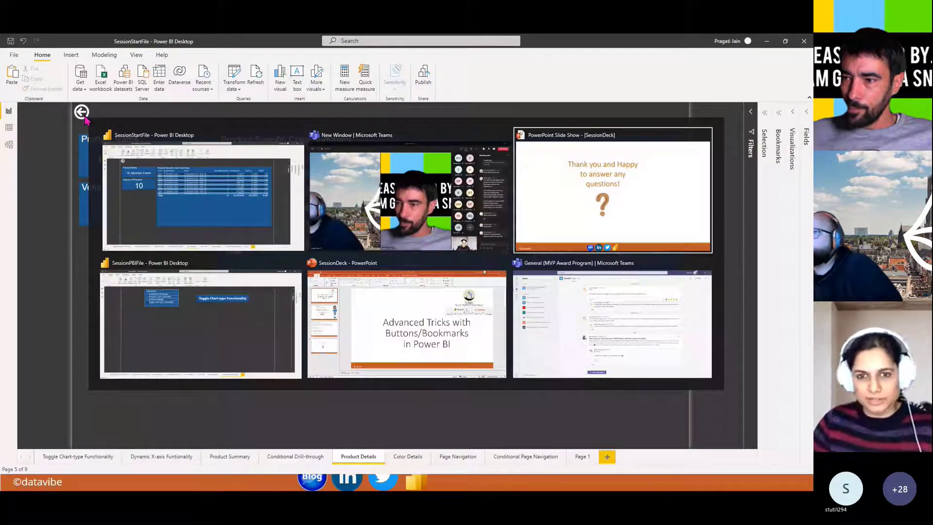
key("alt+Tab")
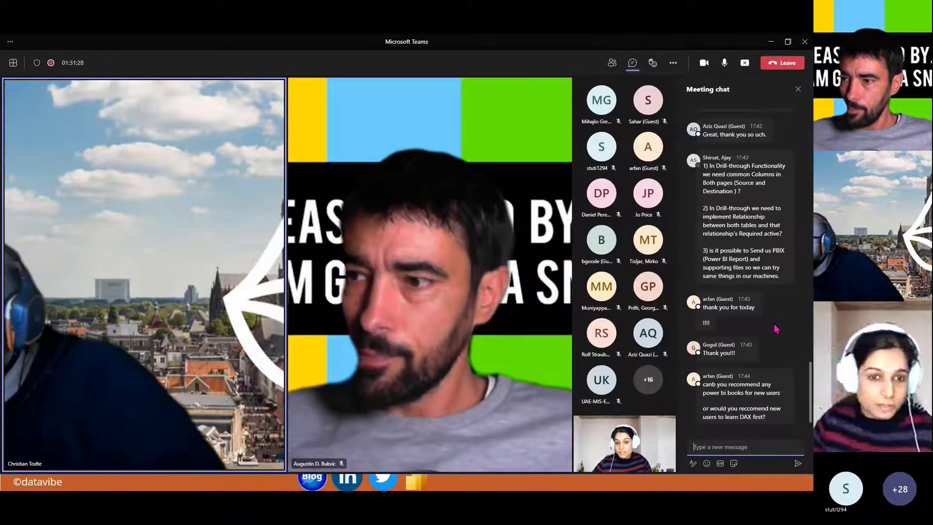
Switch back to the SessionStartFile report in Power BI Desktop and delete the BarChart Representation visual from Page 1
key("alt+Tab")
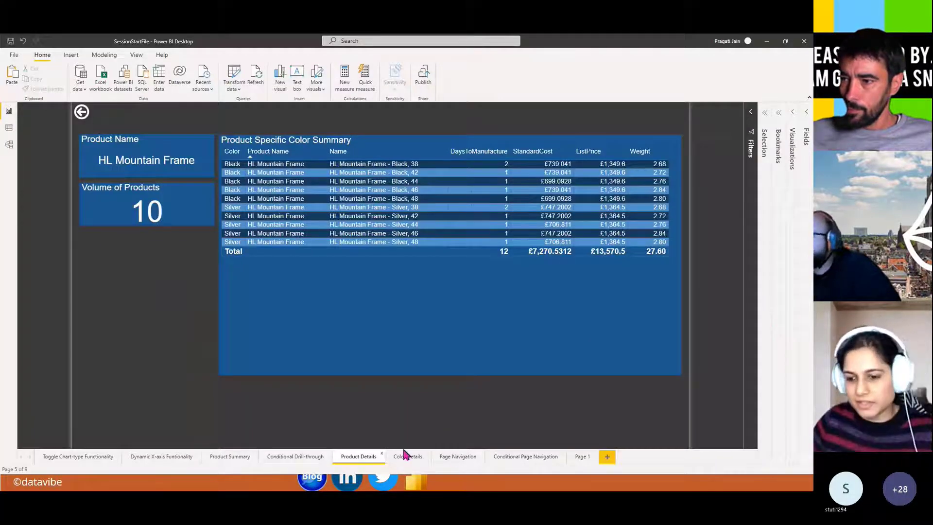
left_click(585, 458)
left_click(322, 122)
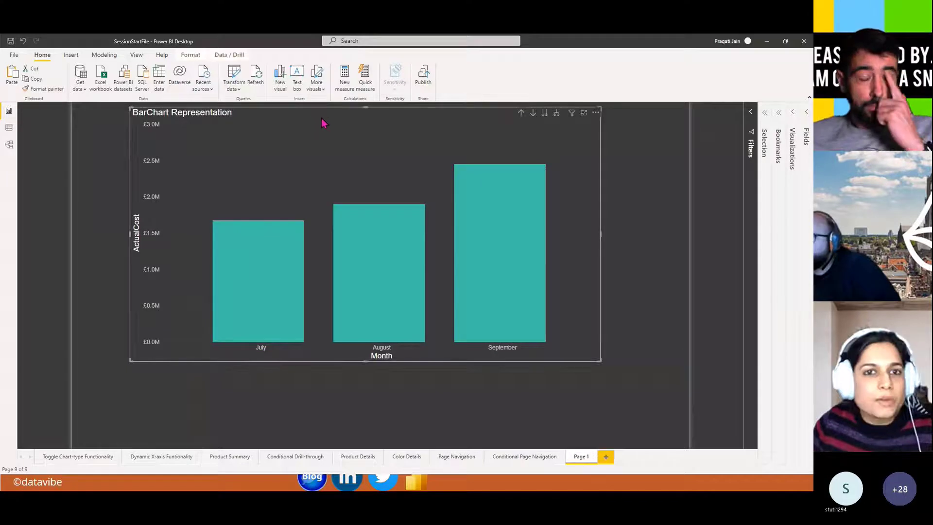
left_click_drag(365, 107, 375, 149)
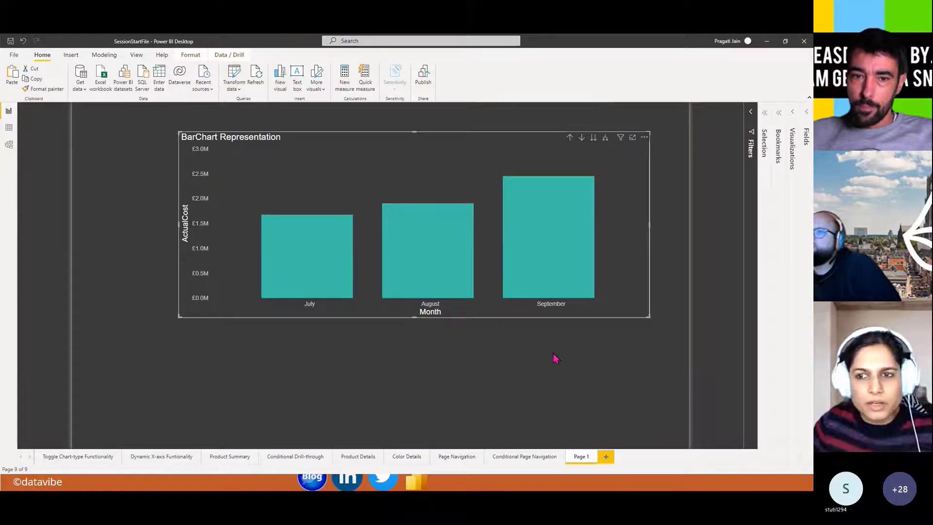
key("Delete")
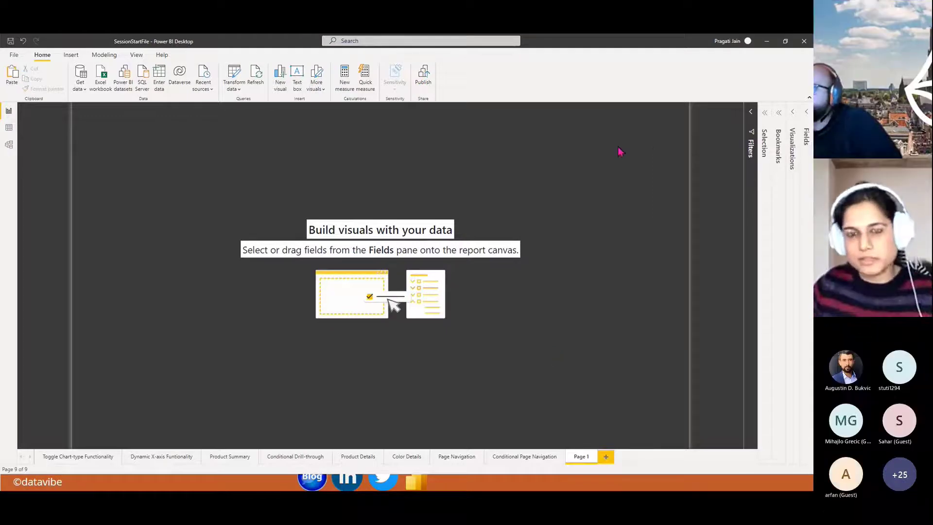
Expand the Visualizations and Fields panes side by side beside the empty Page 1
left_click(794, 113)
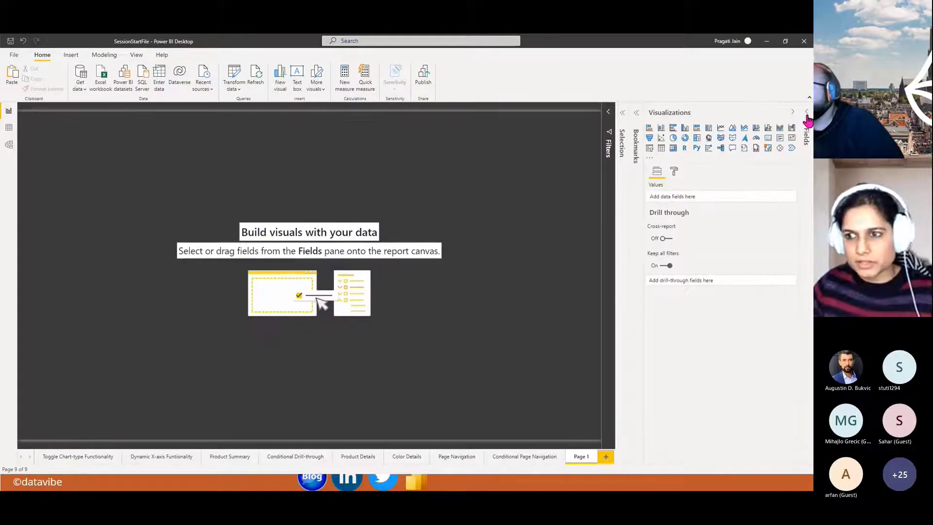
left_click(805, 113)
left_click(654, 116)
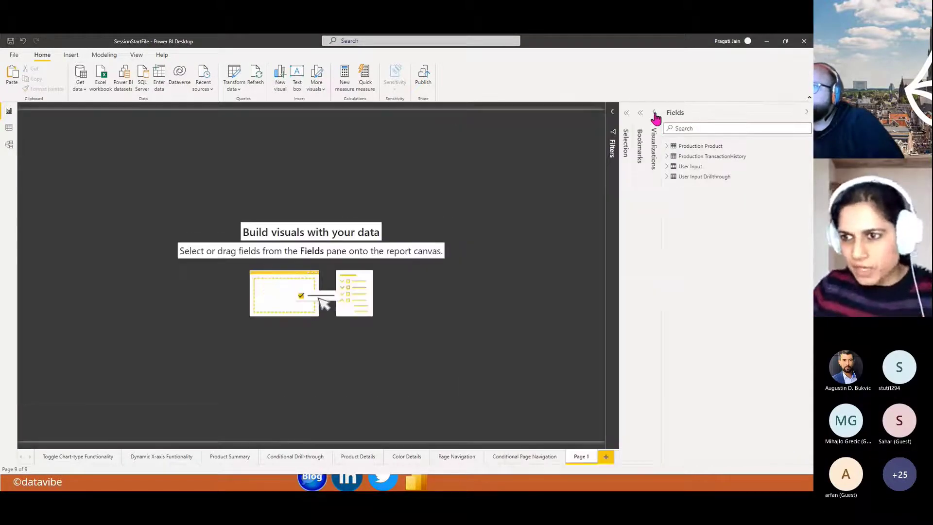
left_click(654, 116)
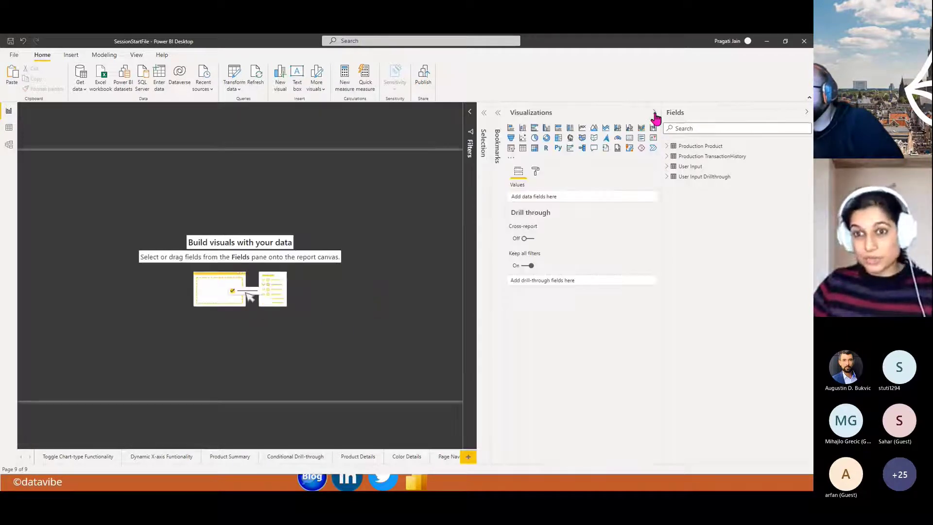
Close the Bookmarks and Selection panes and narrow the Visualizations pane to enlarge the Page 1 canvas
left_click(498, 117)
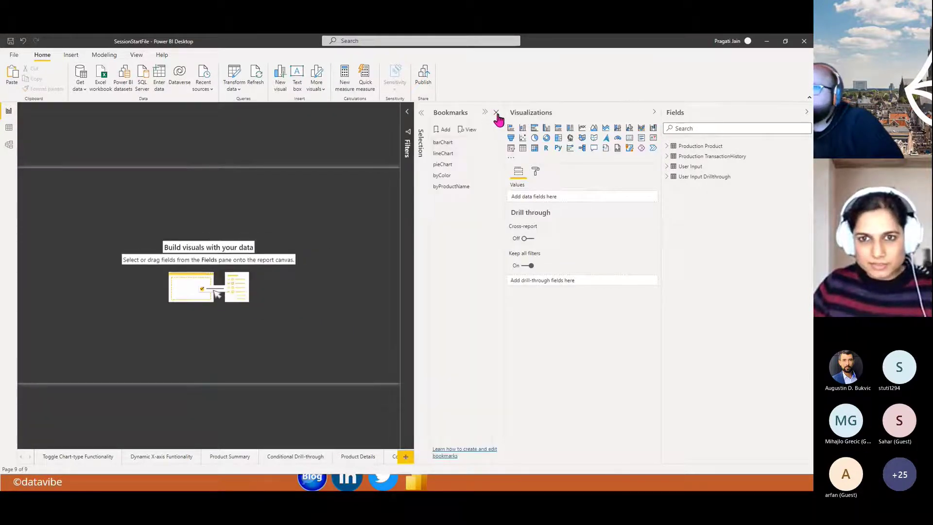
left_click(497, 113)
left_click(499, 117)
left_click(495, 114)
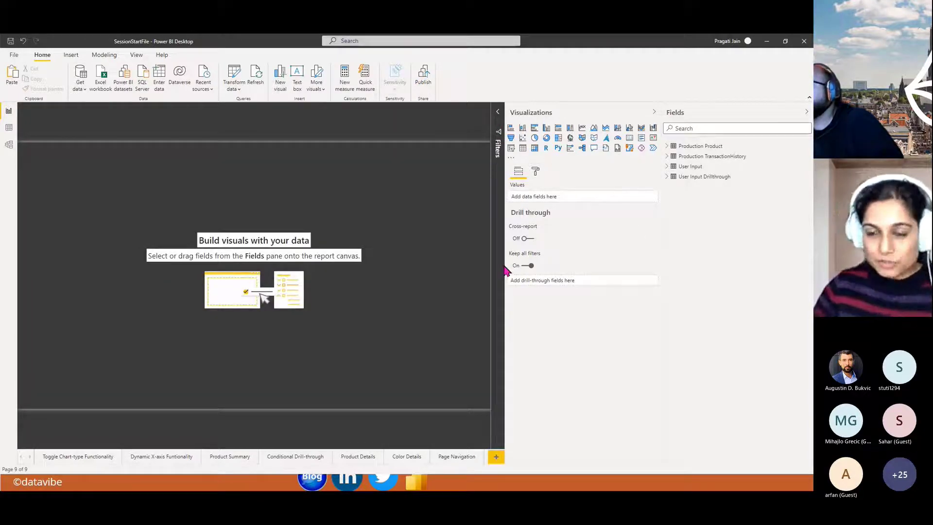
left_click_drag(505, 265, 560, 265)
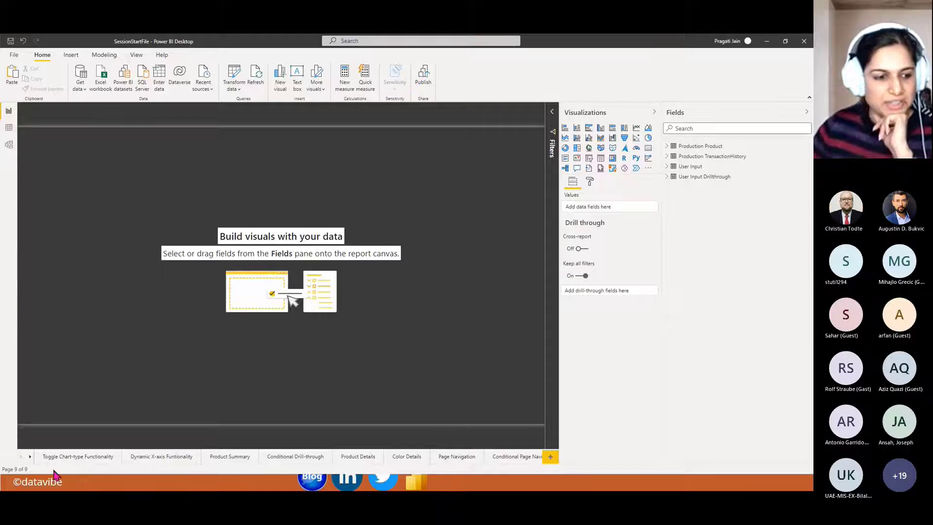
left_click(30, 456)
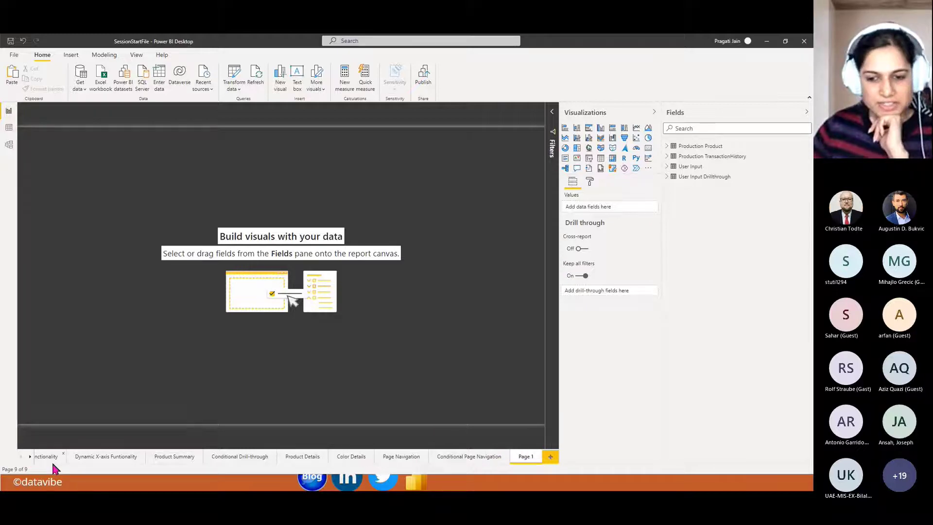
Add Product Name from the Production Product table as the drill-through field of Page 1
left_click(538, 457)
left_click(455, 276)
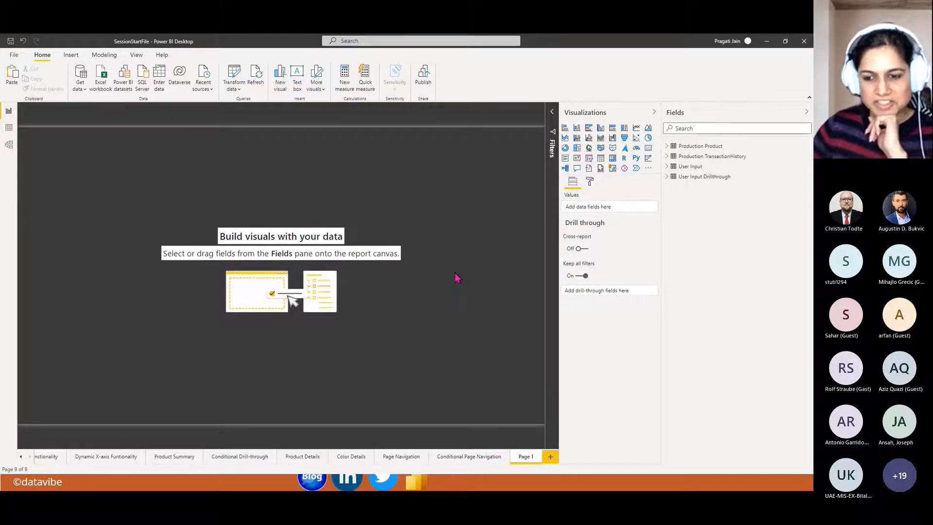
left_click(551, 458)
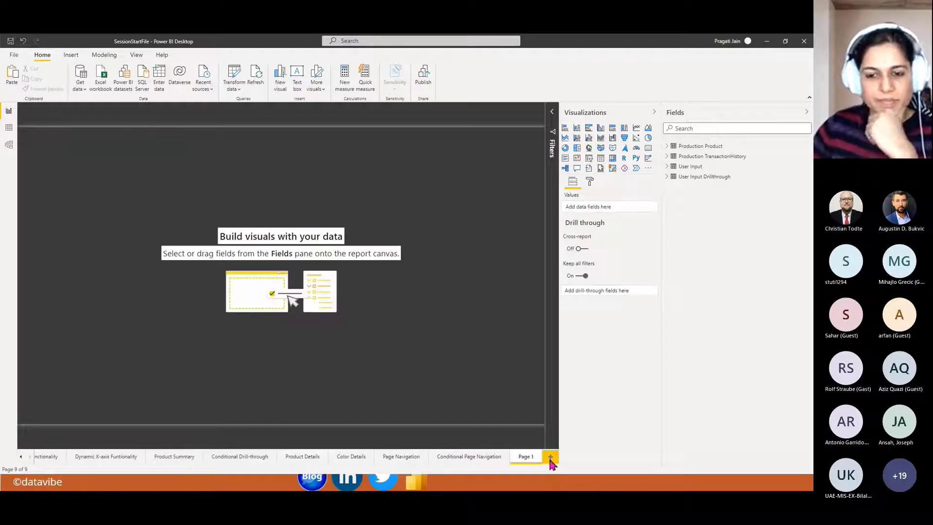
left_click(667, 149)
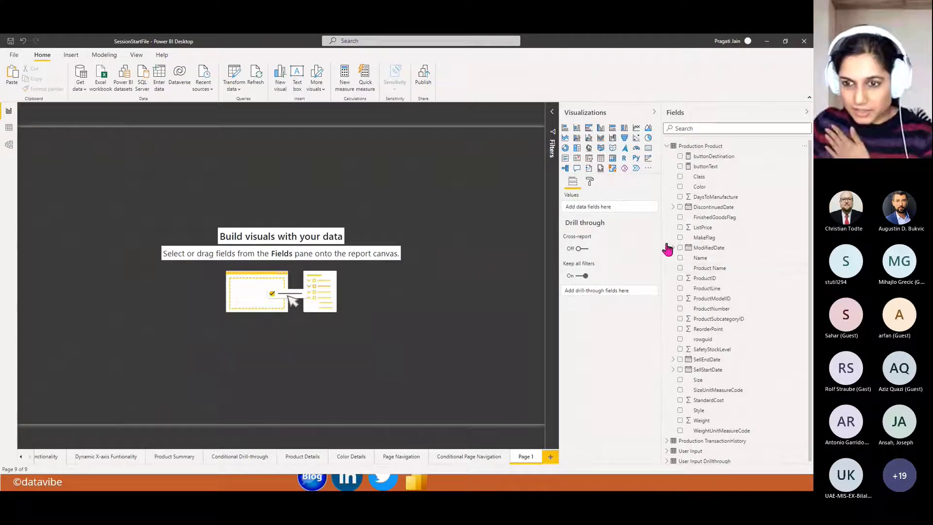
left_click_drag(726, 275, 575, 358)
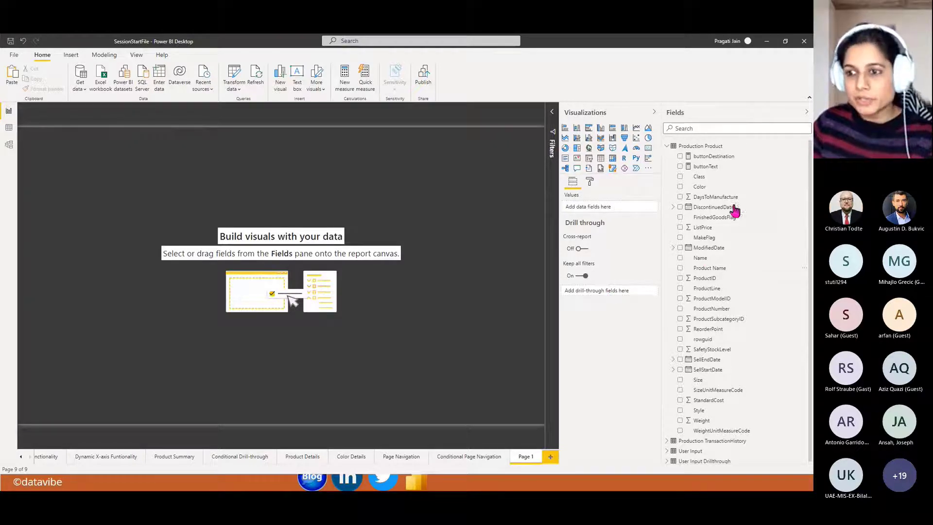
left_click_drag(705, 269, 609, 295)
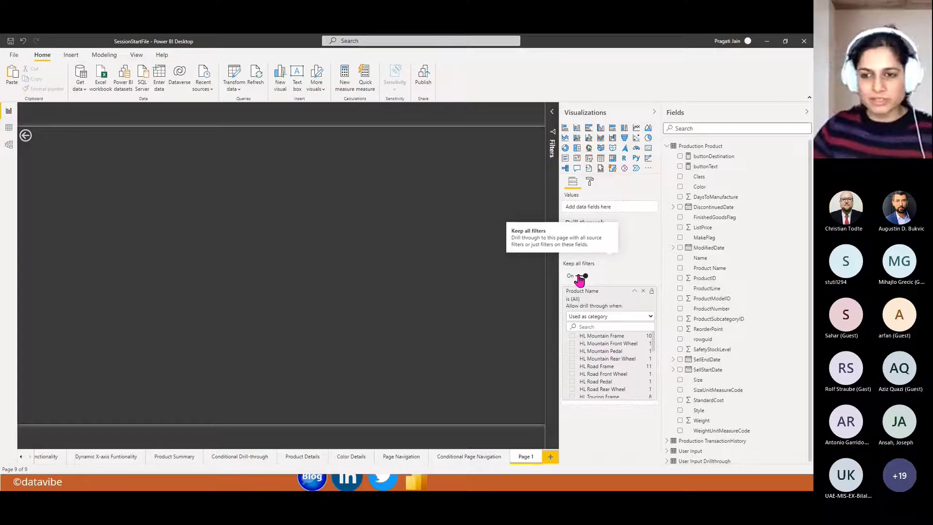
Copy the Product Specific Color Summary table from the Product Details page onto Page 1 and widen it to fit all its columns
left_click(303, 456)
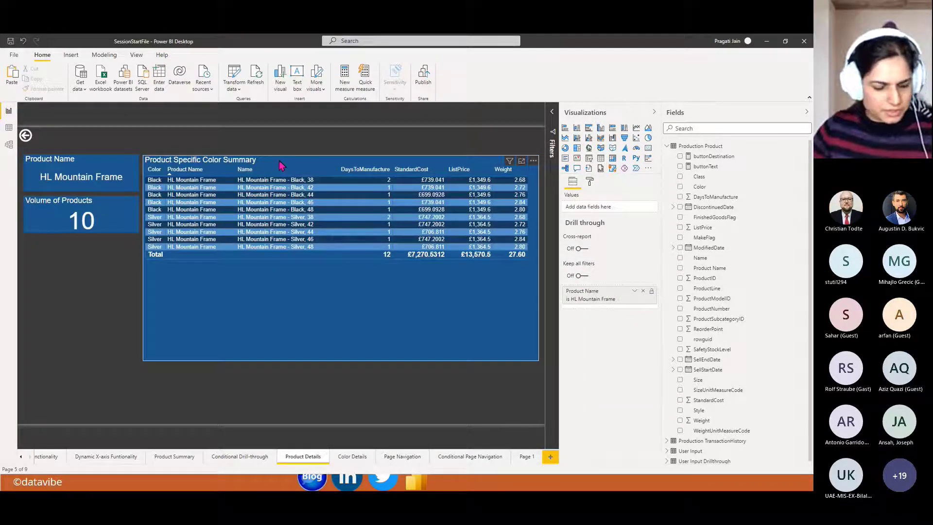
left_click(280, 164)
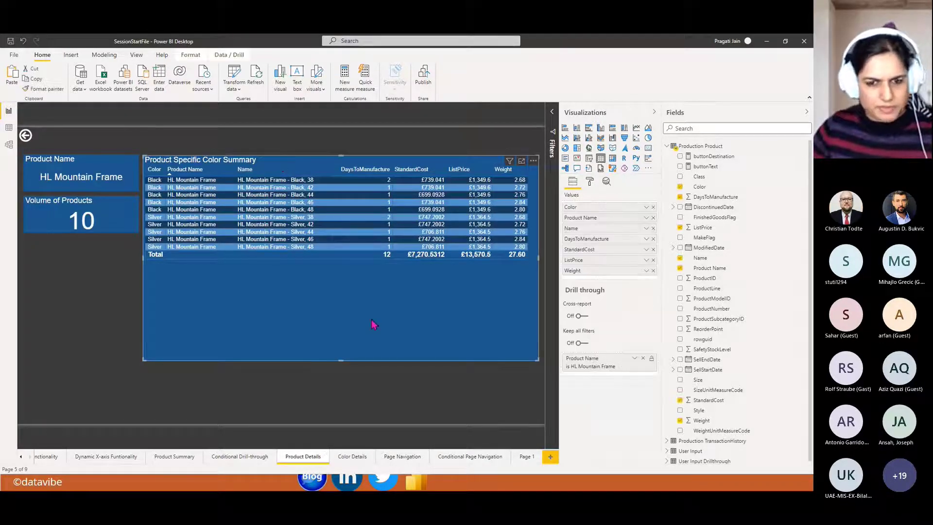
left_click(519, 459)
key("ctrl+v")
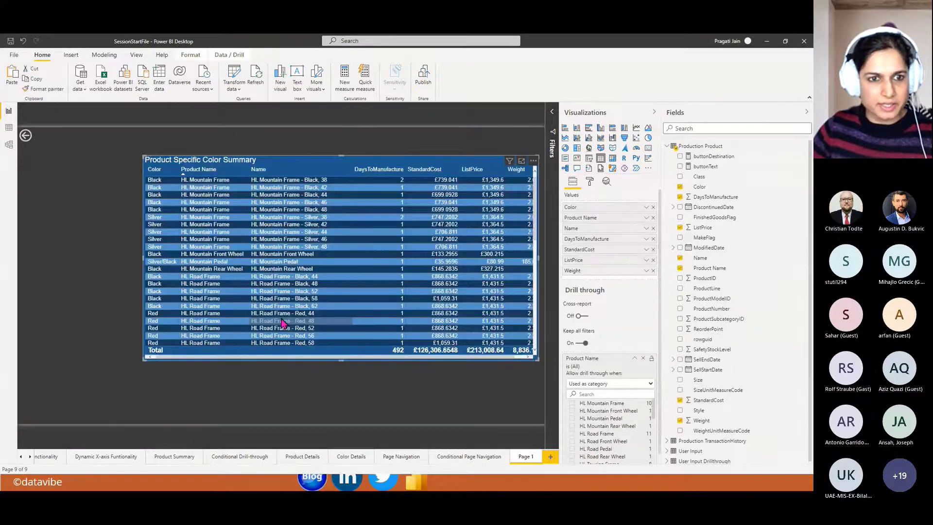
left_click_drag(142, 260, 128, 262)
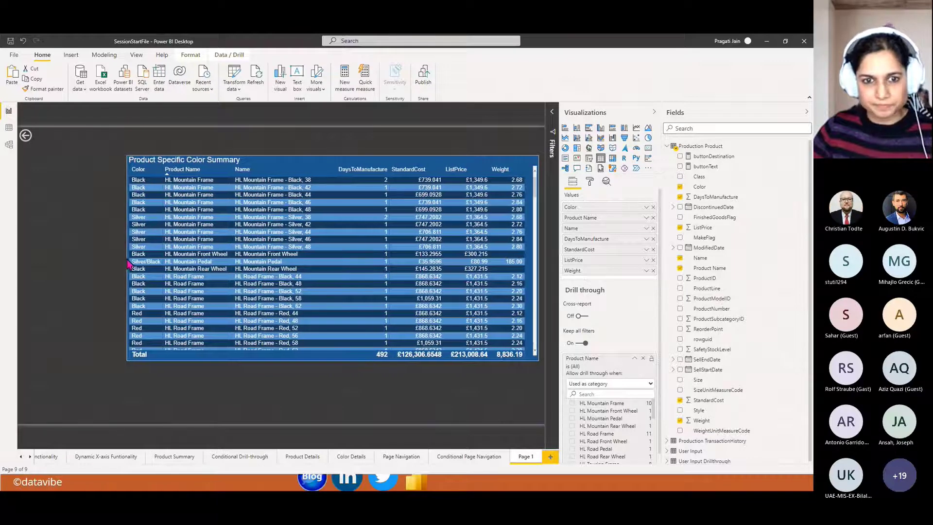
left_click(272, 398)
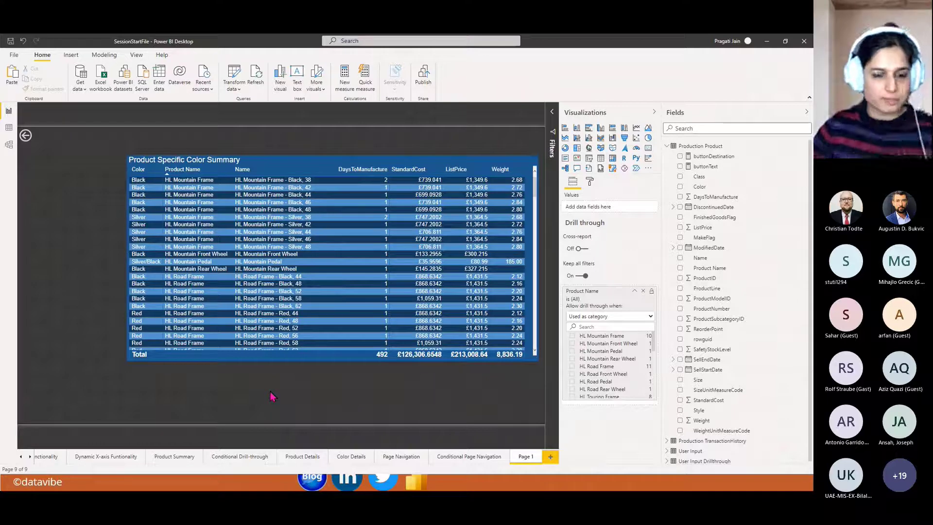
Add a new report page with a tall table visual listing Product Name, and widen the table slightly
left_click(297, 460)
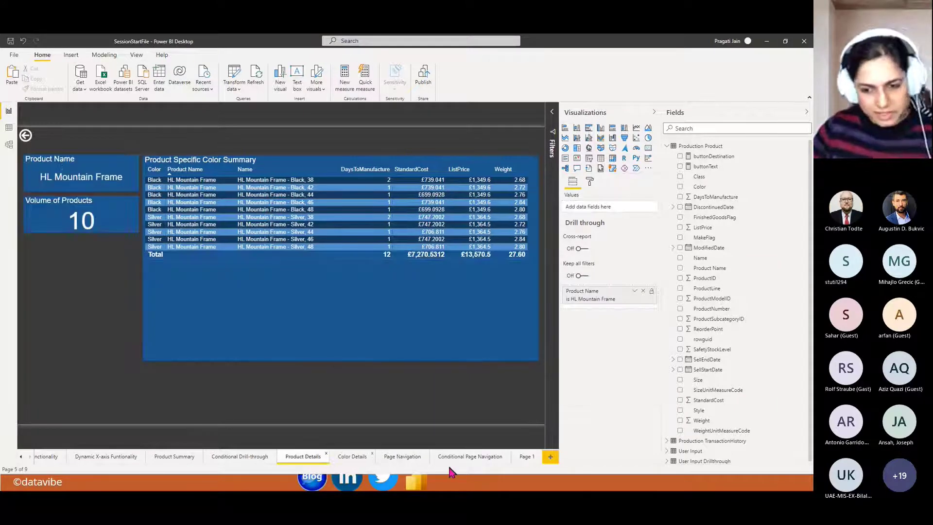
left_click(549, 457)
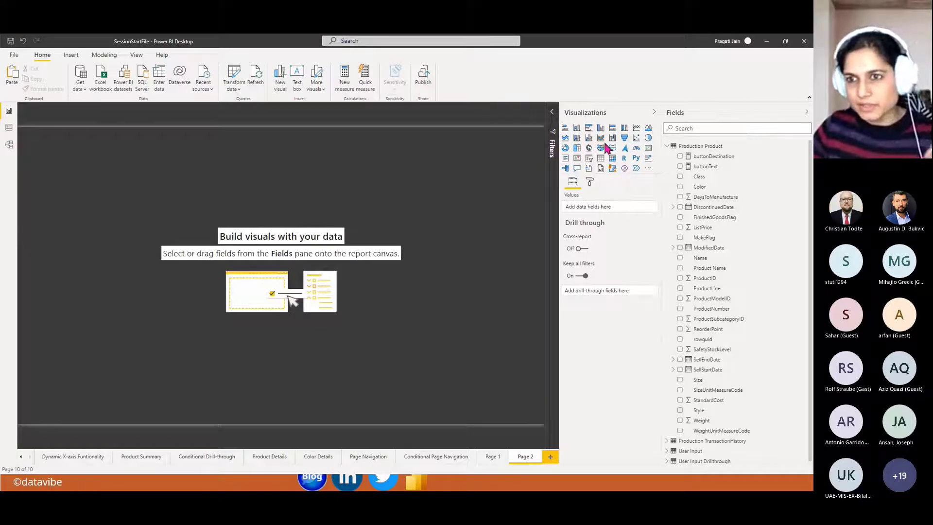
left_click(600, 158)
left_click_drag(83, 235, 314, 411)
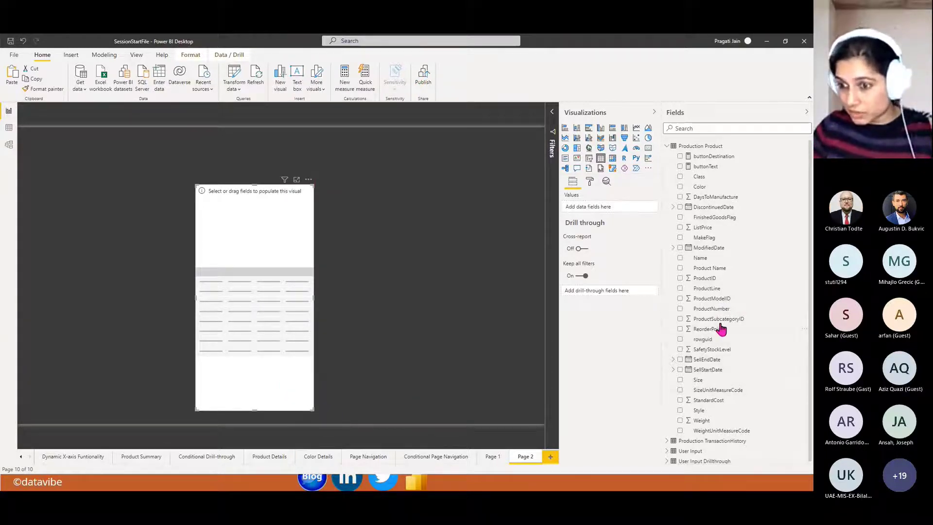
left_click_drag(705, 268, 602, 216)
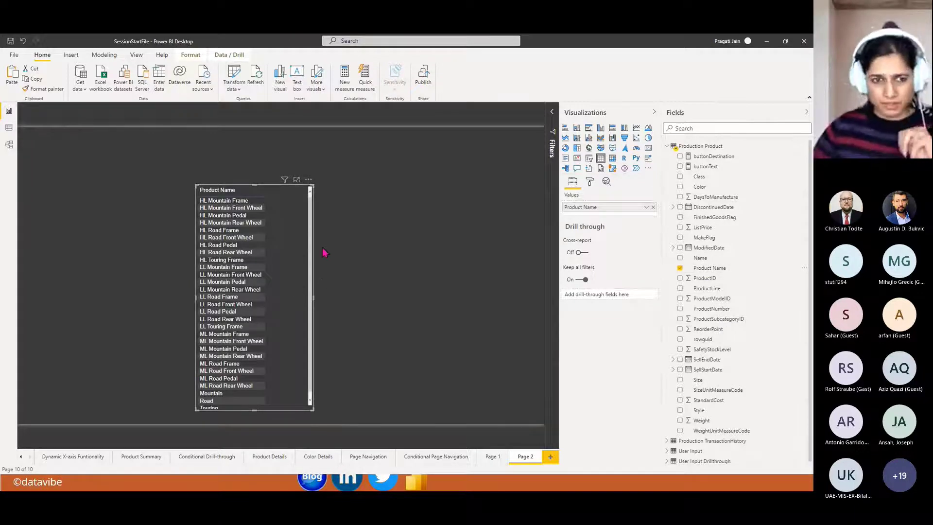
mouse_move(312, 297)
left_mouse_down()
mouse_move(295, 302)
mouse_move(329, 301)
left_mouse_up()
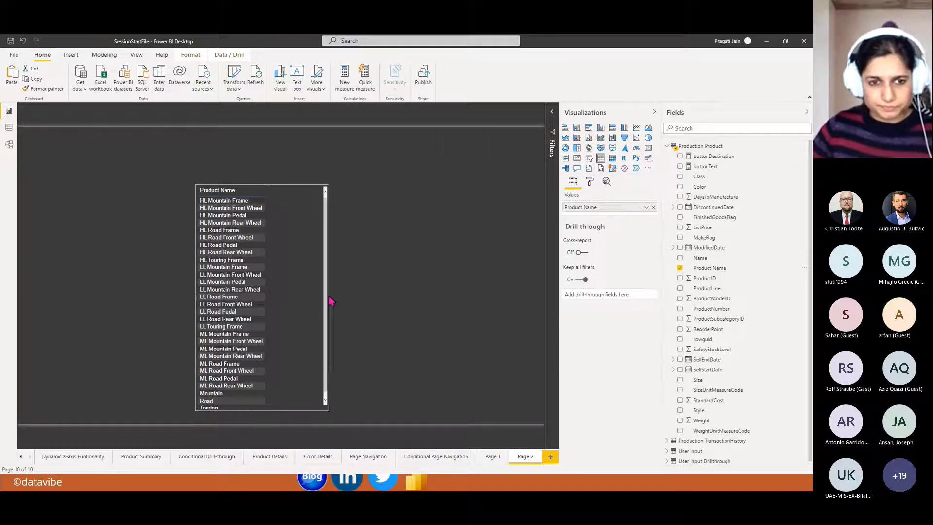
Check which drill-through pages are offered for a product in the Page 2 table, and view the Product Details page
right_click(244, 205)
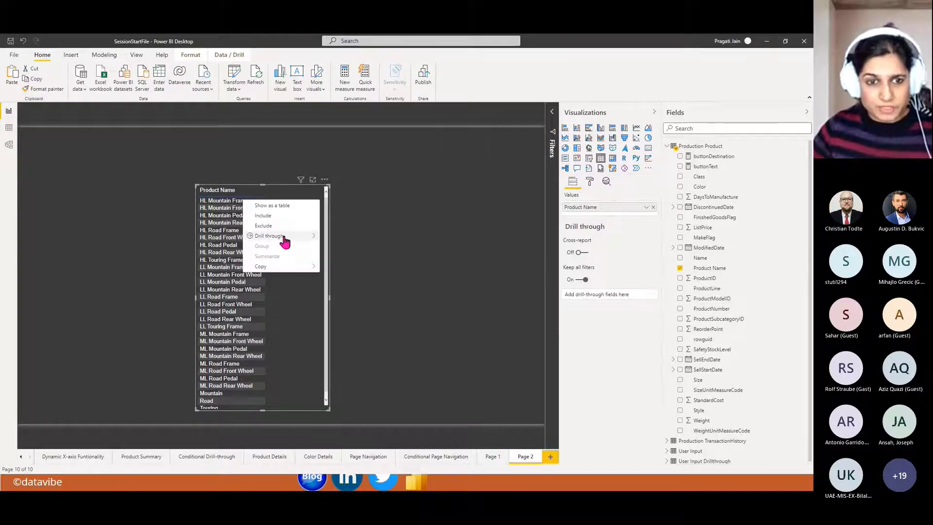
mouse_move(313, 240)
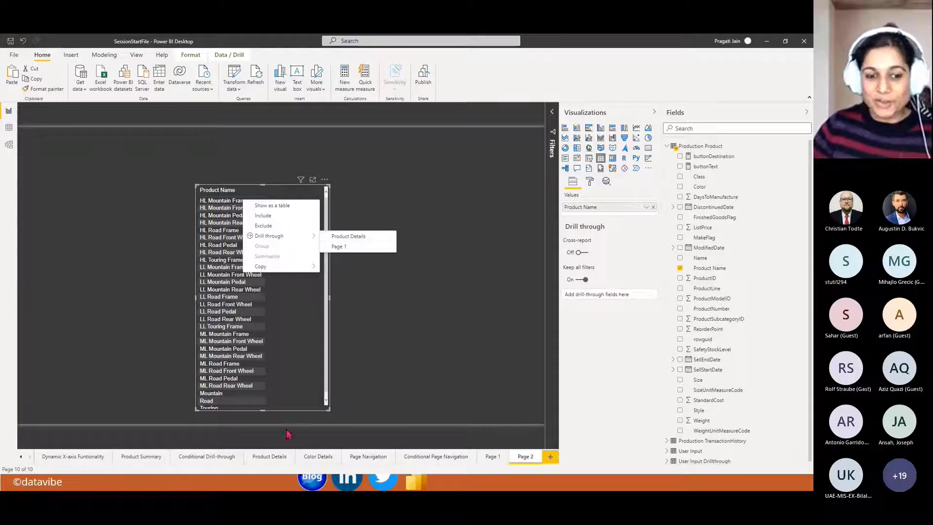
left_click(275, 456)
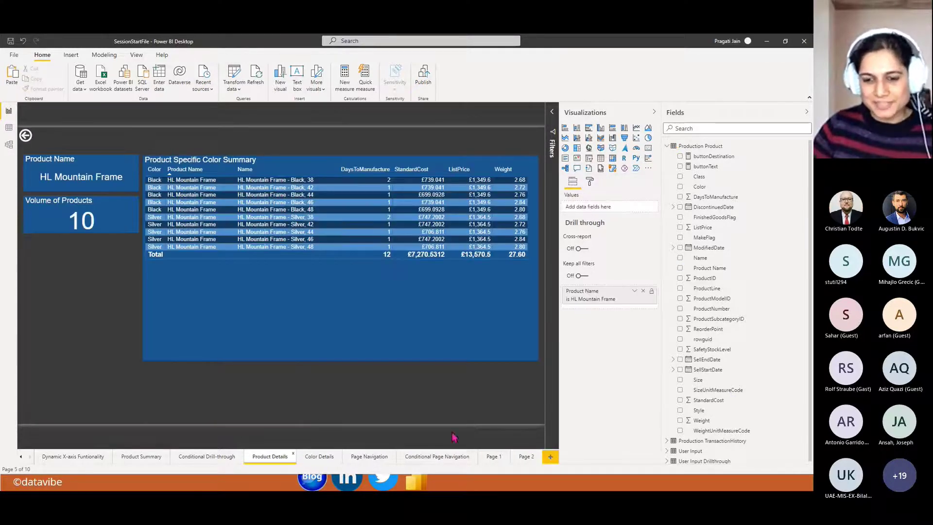
Rename Page 1 as New Product Details
left_click(488, 458)
right_click(494, 457)
left_click(512, 433)
type("New")
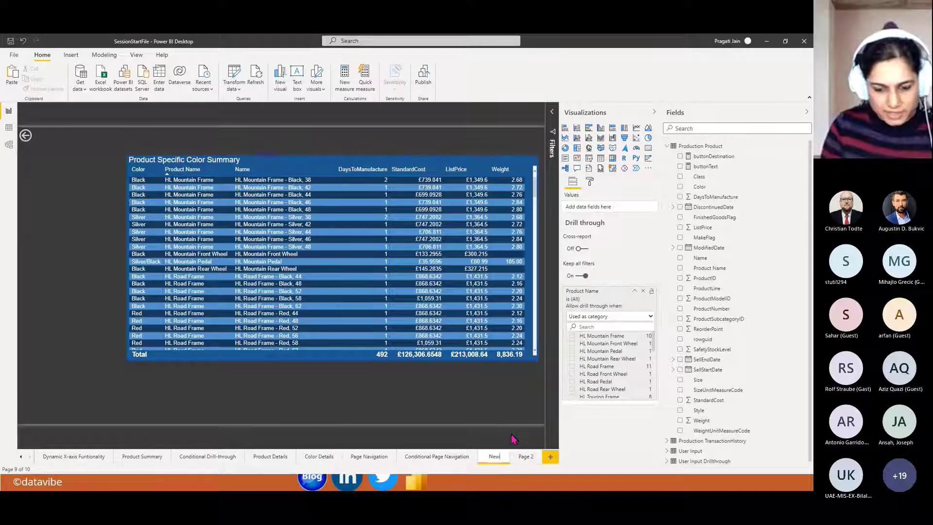
type(" Product Details")
key("Return")
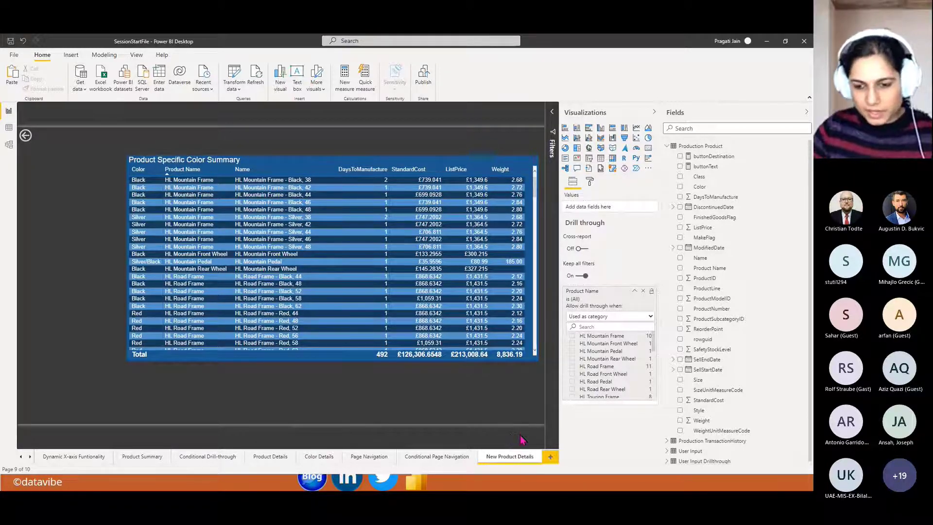
Reorder the pages so Page 2 comes before New Product Details, and rename Page 2 as Source Products
left_click(30, 456)
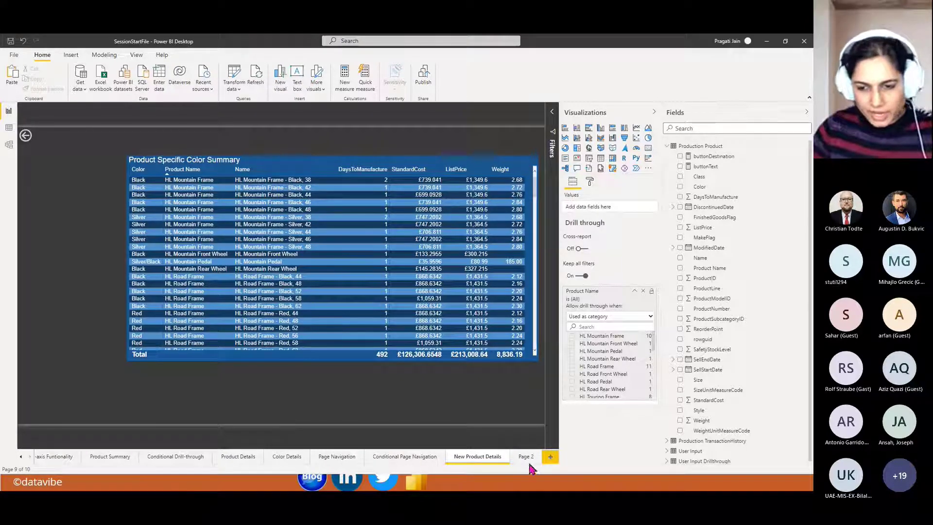
left_click_drag(483, 459, 463, 457)
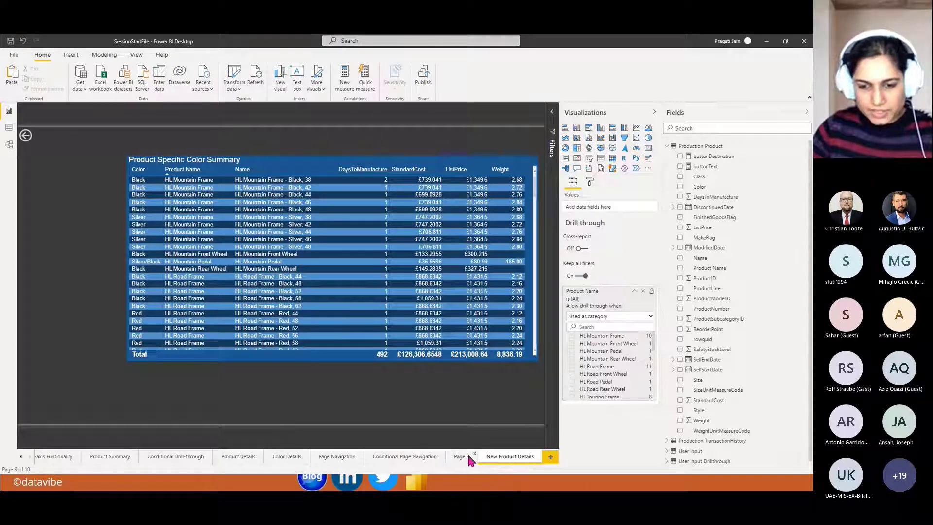
right_click(459, 461)
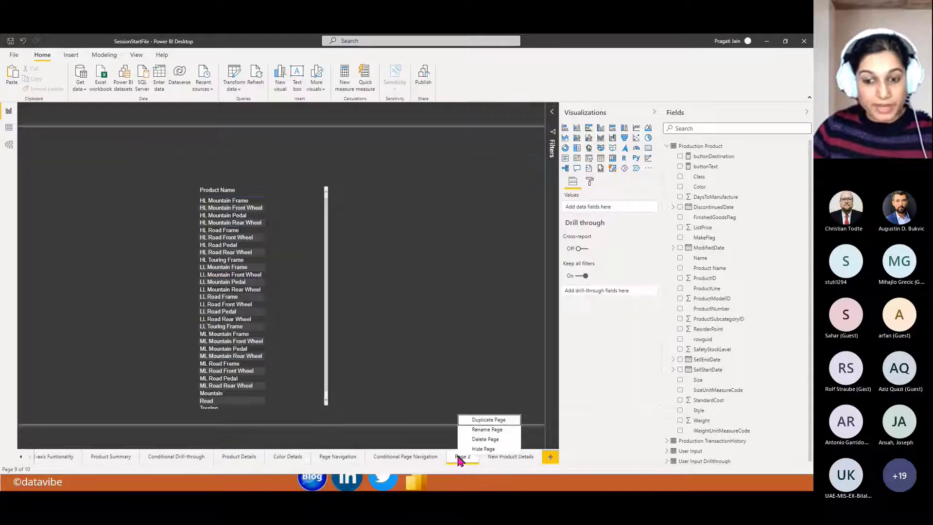
left_click(476, 435)
type("Sour")
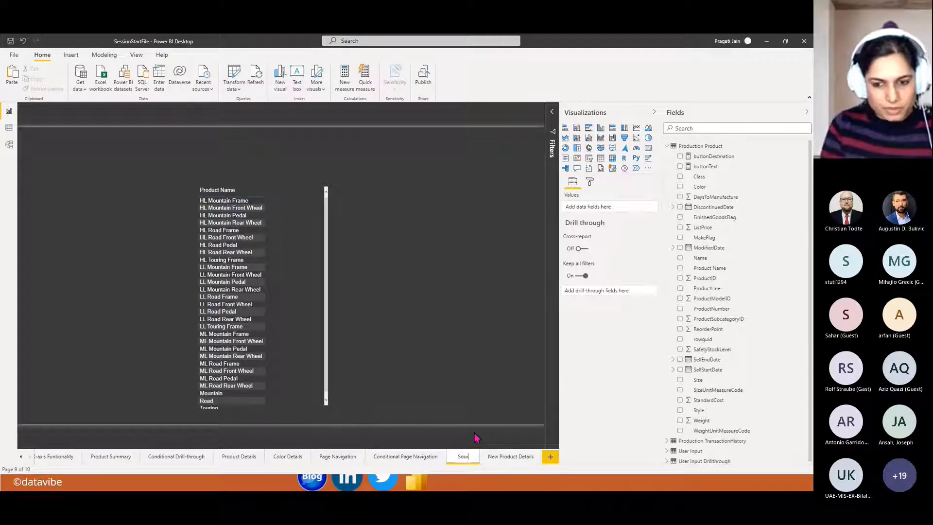
type("ce Products")
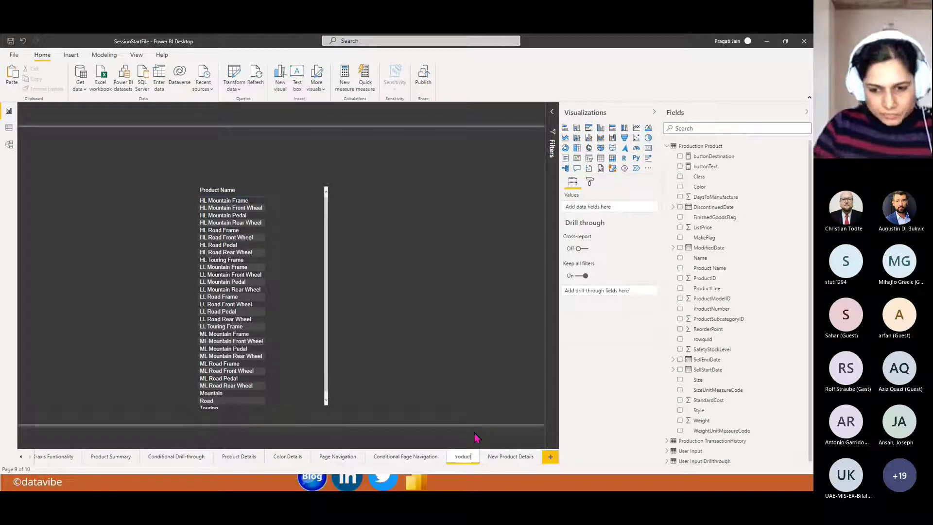
key("Return")
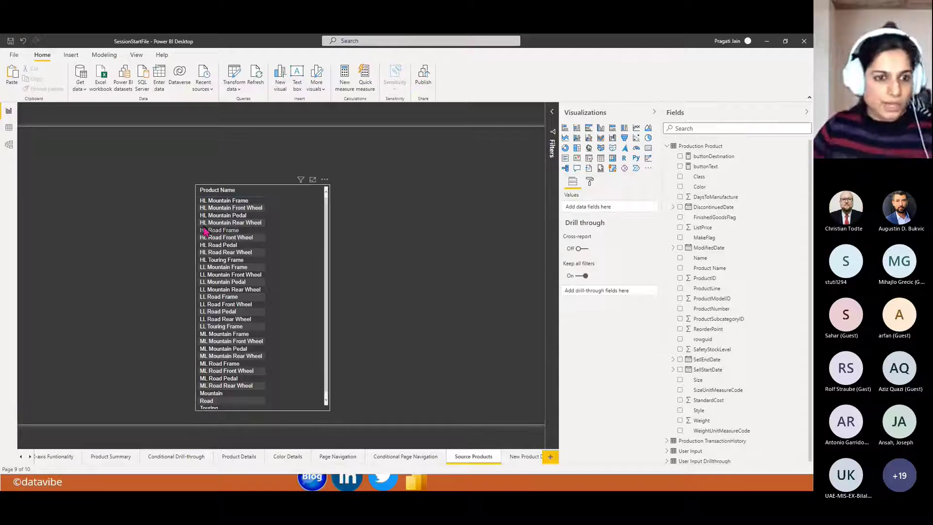
Drill through from HL Mountain Frame to the New Product Details page and collapse its Product Name drill-through filter
right_click(223, 203)
mouse_move(251, 241)
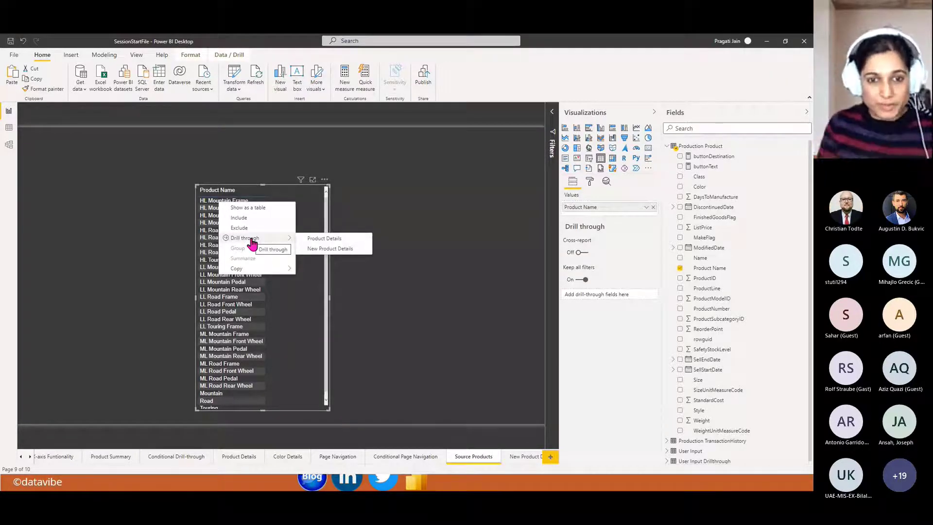
left_click(340, 251)
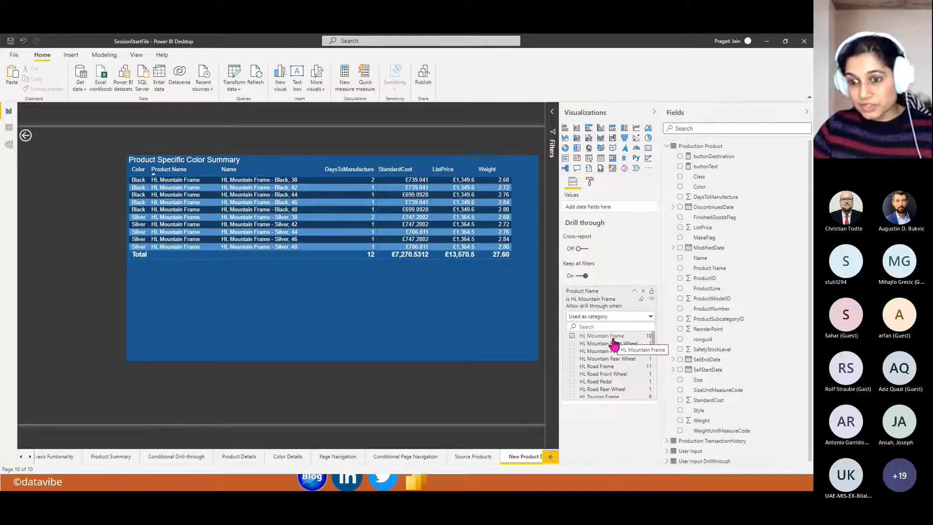
left_click(634, 290)
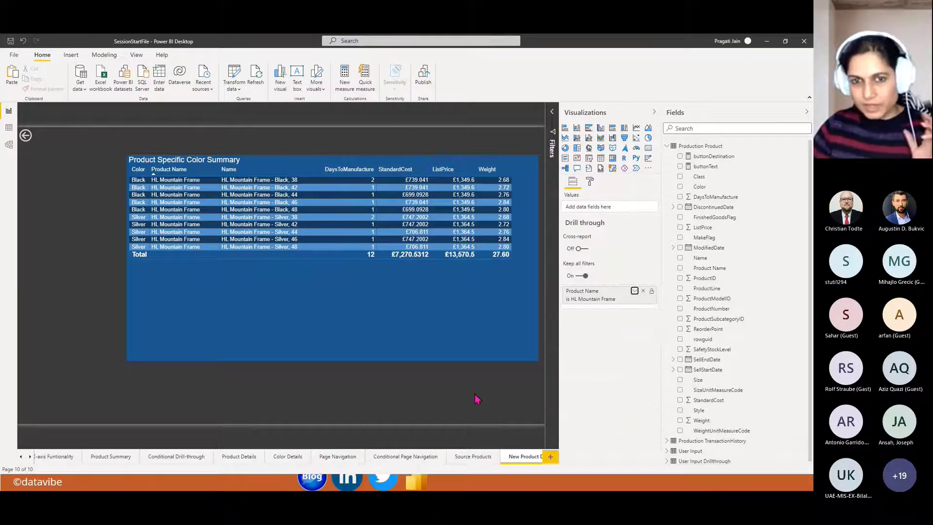
Add the Color field after Product Name in the Source Products table and widen the table for the extra column
left_click(461, 452)
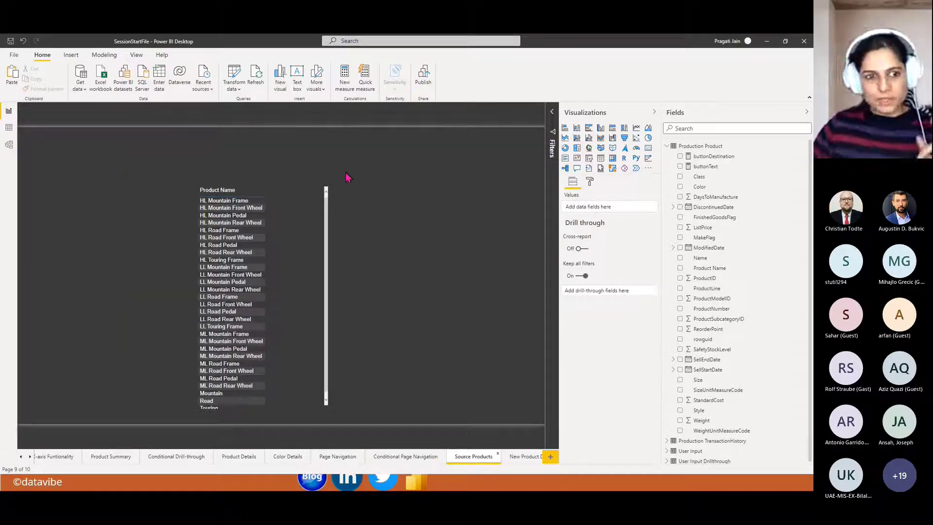
left_click(294, 223)
left_click_drag(329, 298, 349, 298)
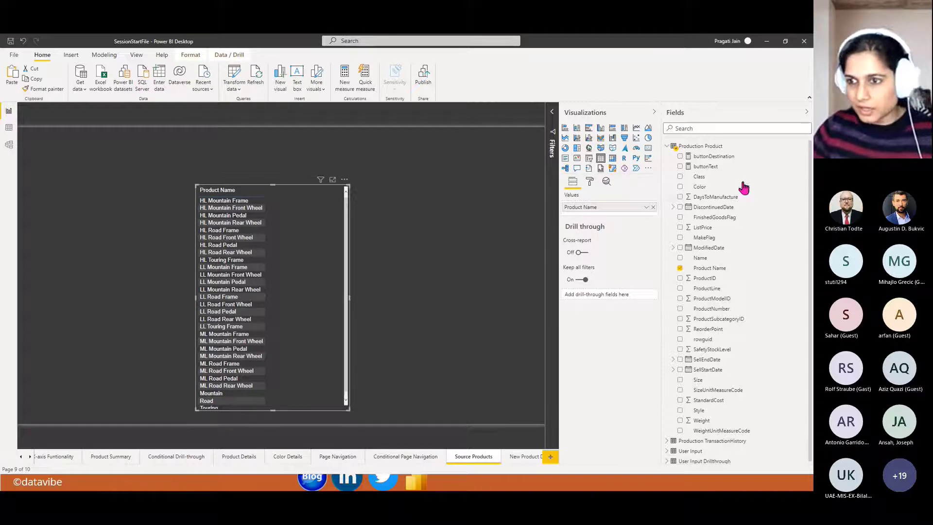
left_click_drag(703, 189, 598, 217)
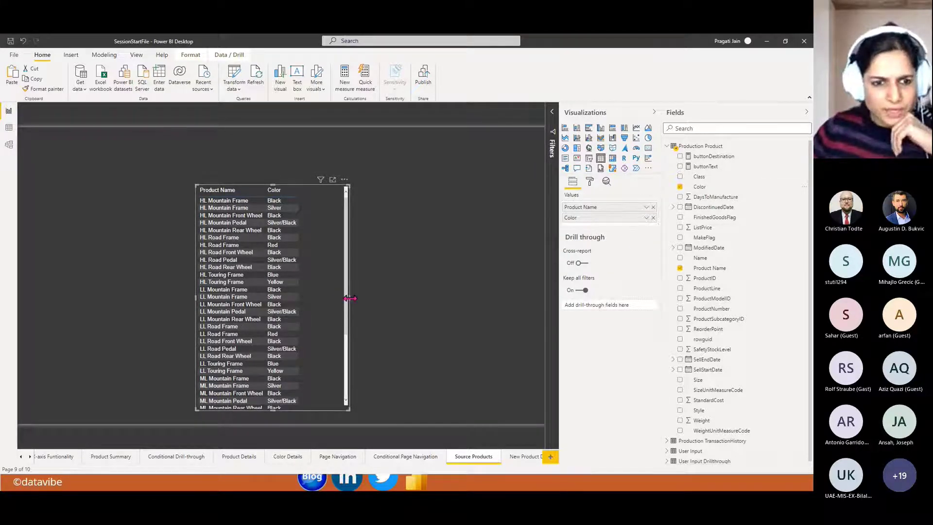
left_click_drag(349, 297, 362, 298)
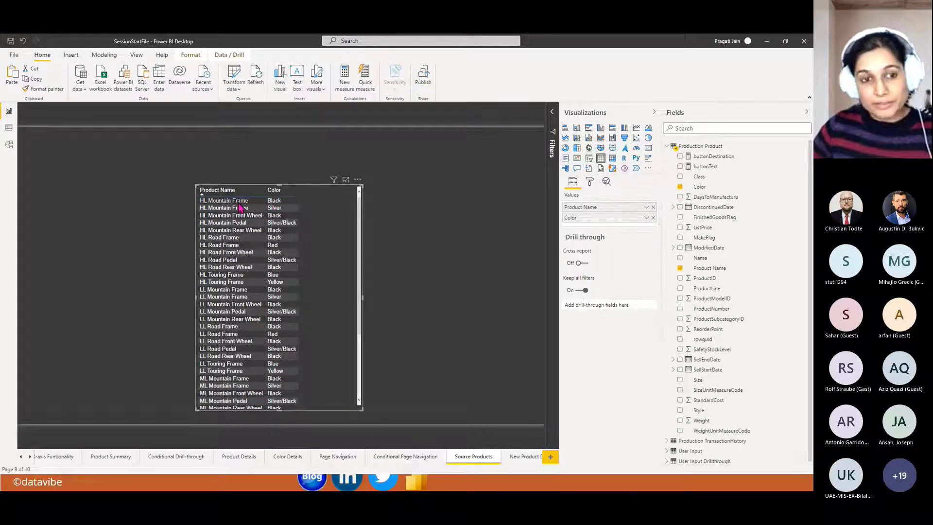
Drill through from the black HL Mountain Frame row of the Source Products table to New Product Details
right_click(239, 204)
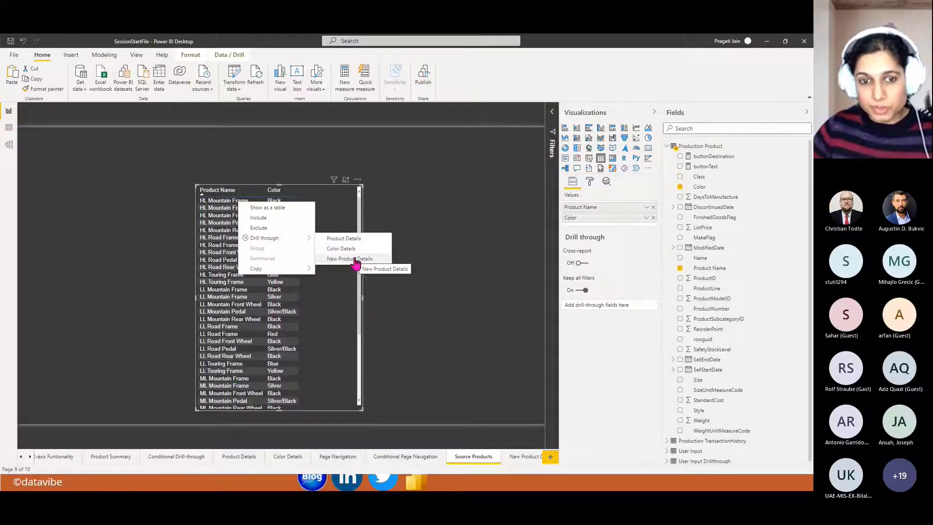
left_click(351, 259)
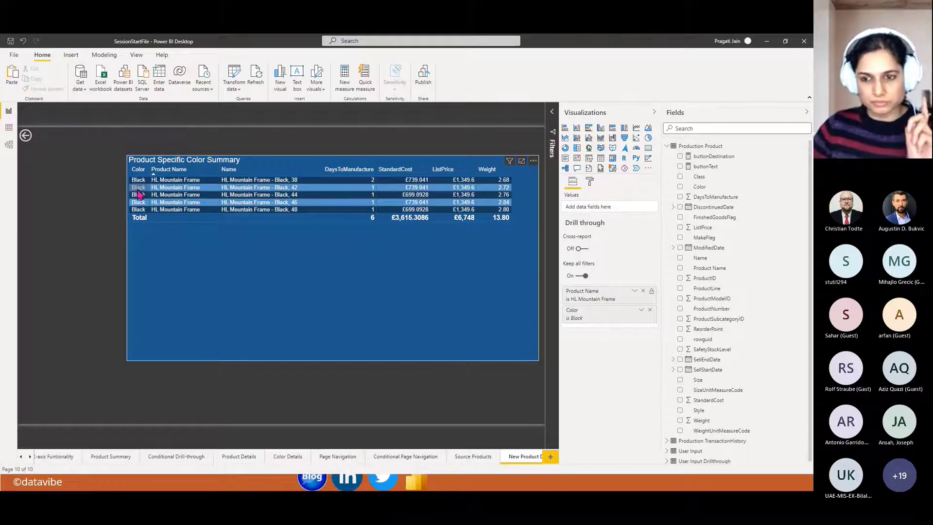
Return to the Source Products page and drill through from the silver HL Mountain Frame row to New Product Details
left_click(470, 459)
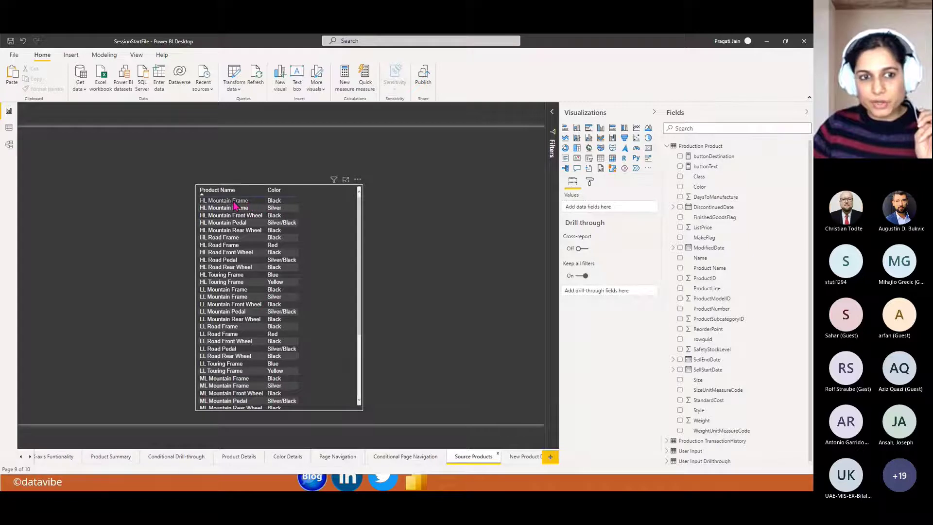
right_click(233, 205)
mouse_move(262, 236)
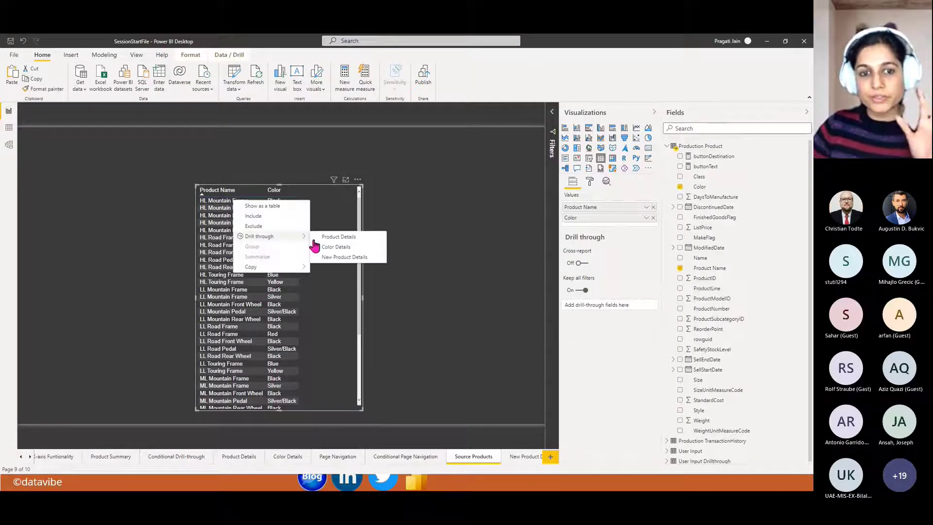
left_click(435, 261)
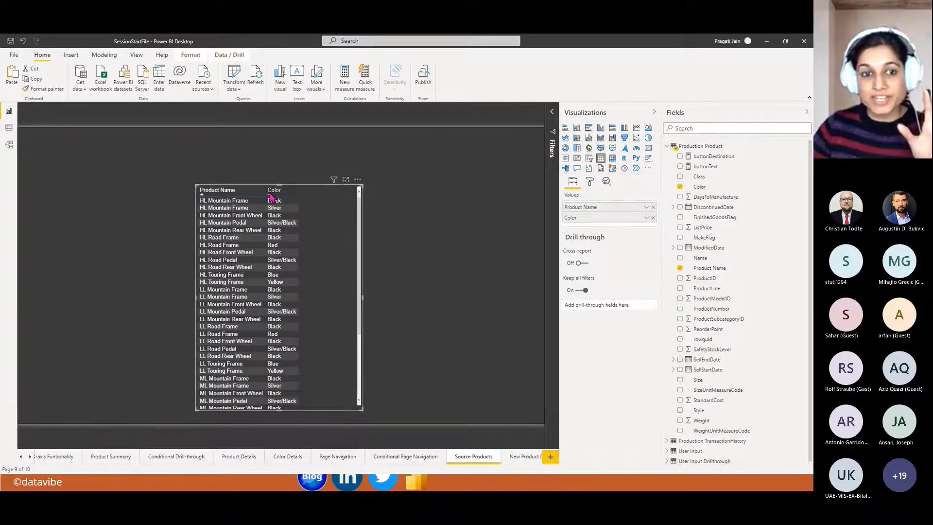
right_click(237, 211)
mouse_move(299, 244)
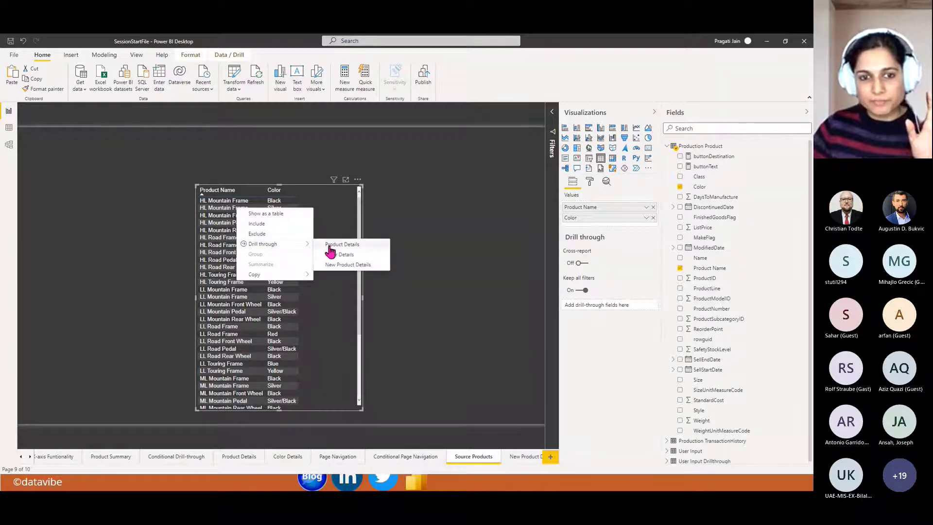
left_click(335, 264)
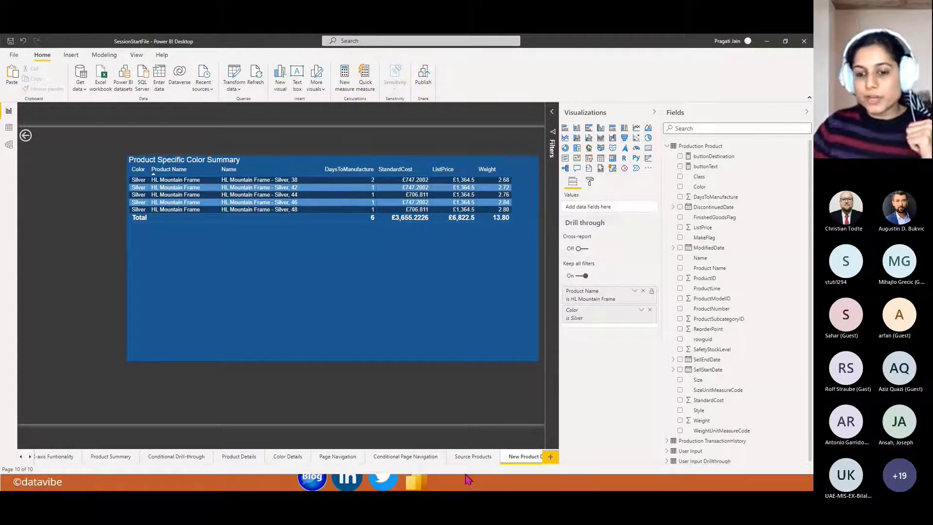
Check the Source Products table, return to New Product Details and turn off its Keep all filters drill-through option
left_click(465, 455)
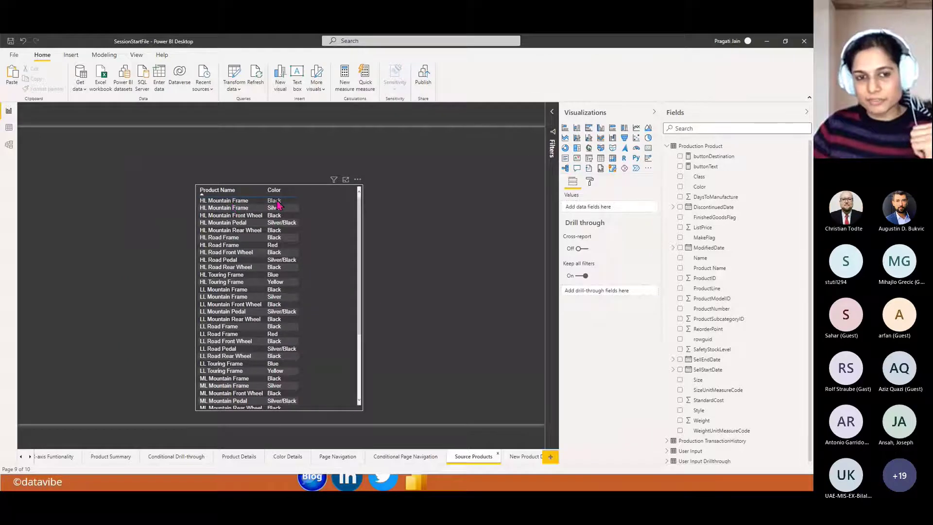
left_click(521, 456)
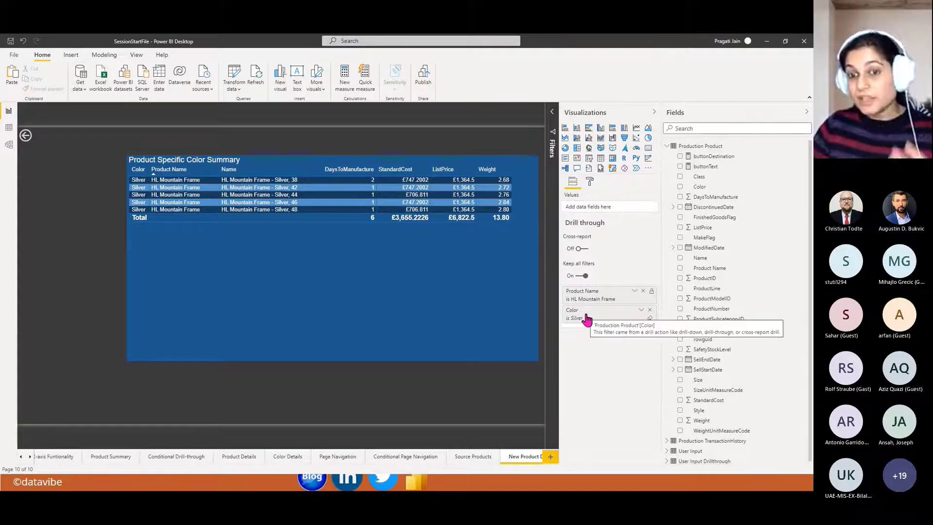
left_click(580, 277)
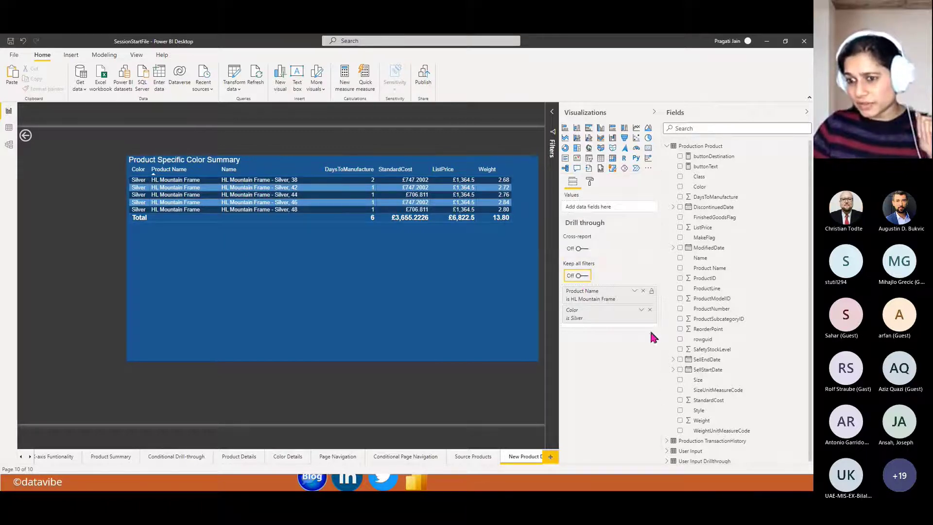
Drill through again from the silver HL Mountain Frame row of Source Products to New Product Details with Keep all filters off
left_click(464, 458)
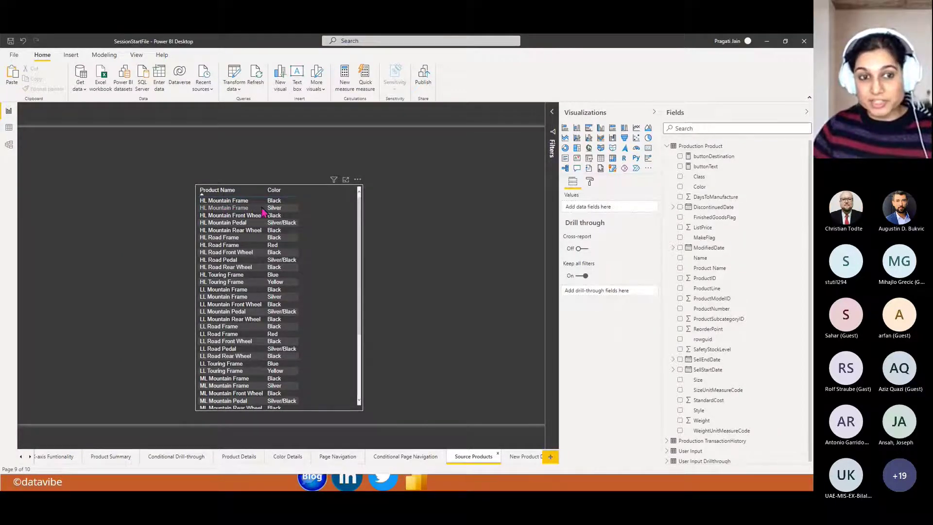
right_click(244, 212)
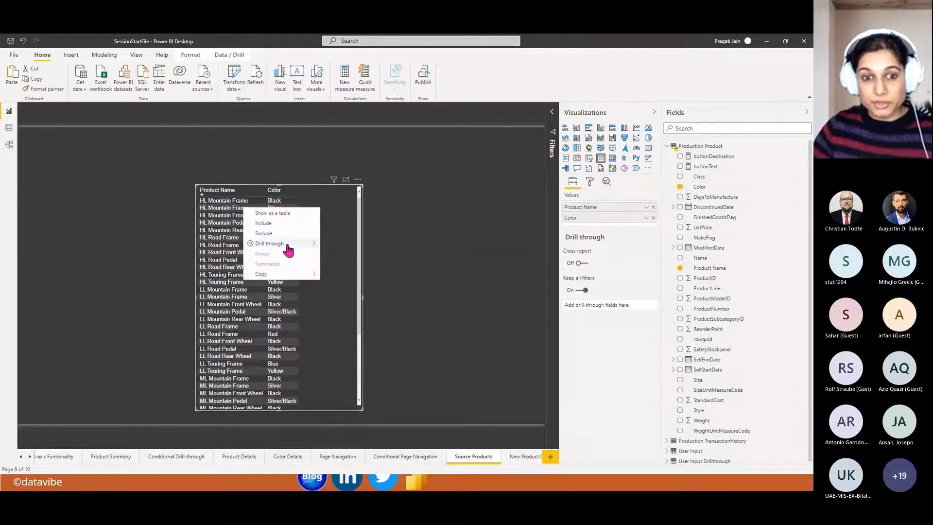
mouse_move(286, 243)
left_click(349, 265)
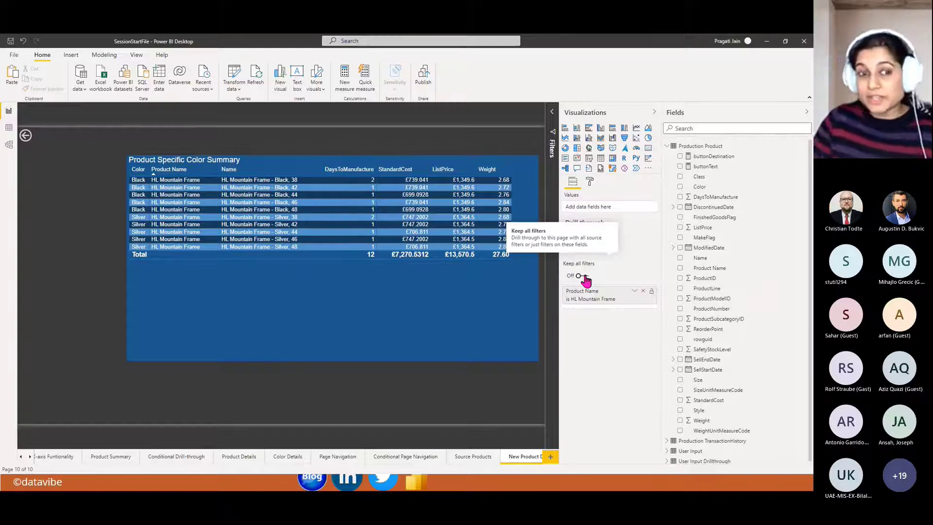
Revisit the Source Products table, return to New Product Details and turn its Keep all filters option back on
left_click(483, 456)
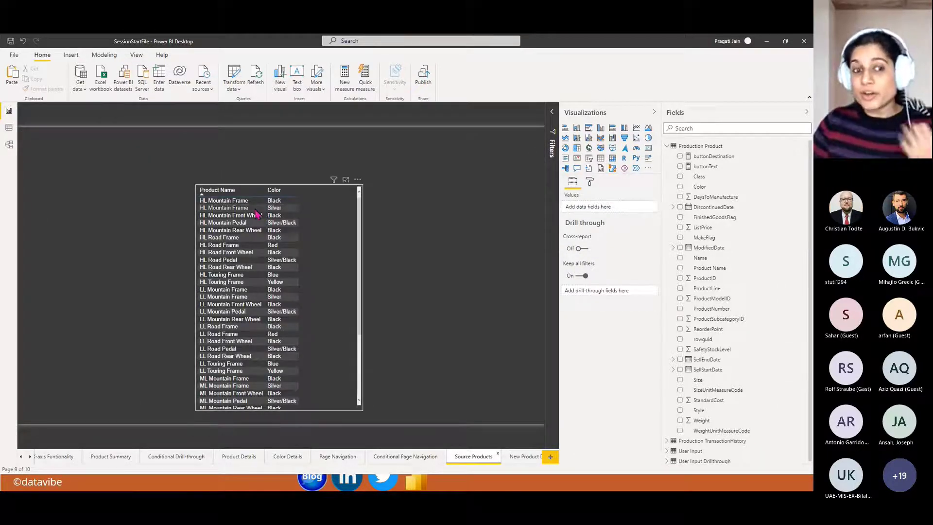
left_click(516, 454)
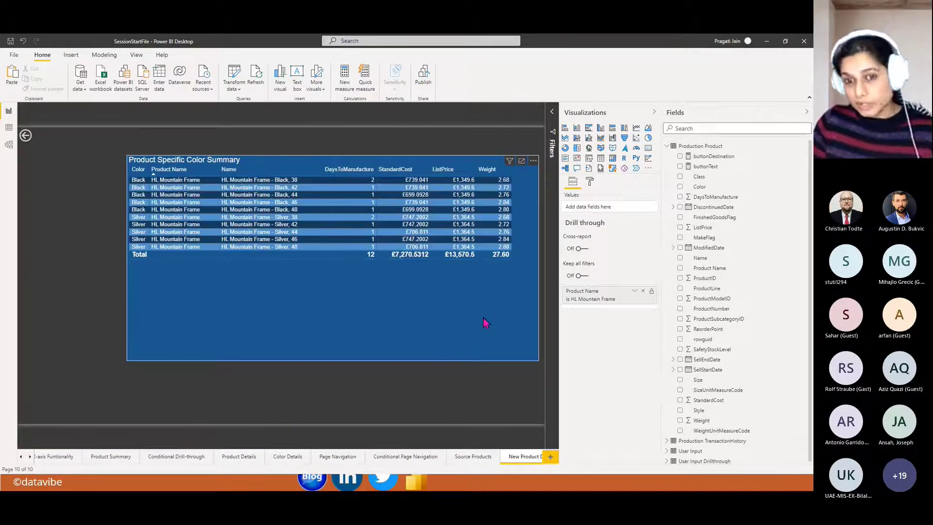
left_click(580, 276)
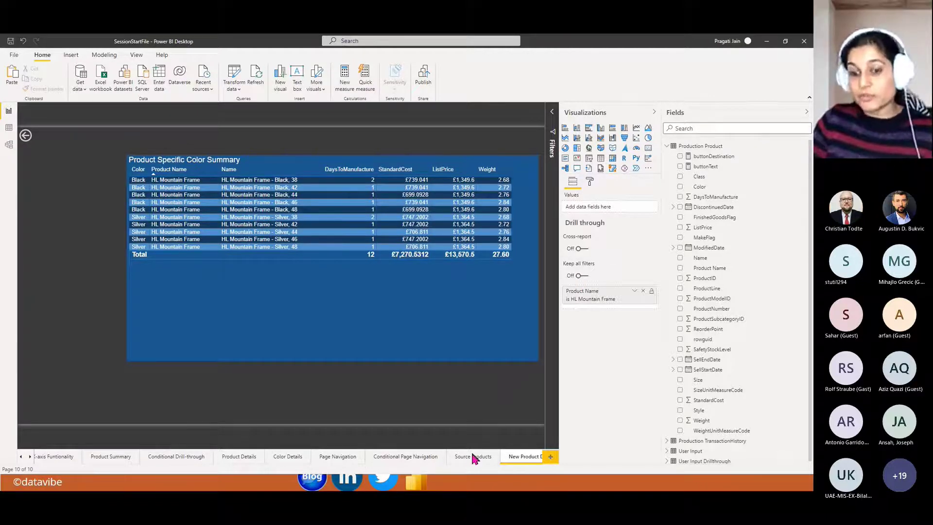
Drill through from the silver HL Mountain Frame row of Source Products to New Product Details with Keep all filters on
left_click(469, 454)
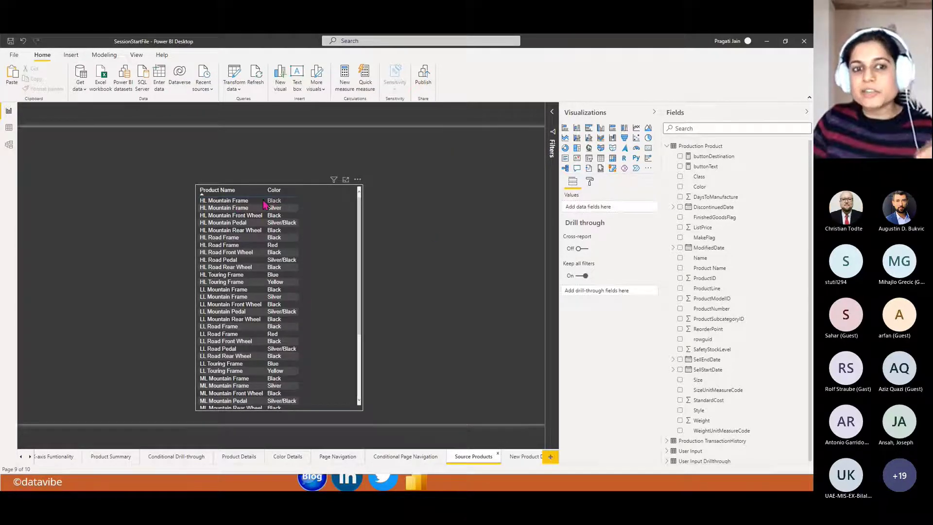
left_click(518, 456)
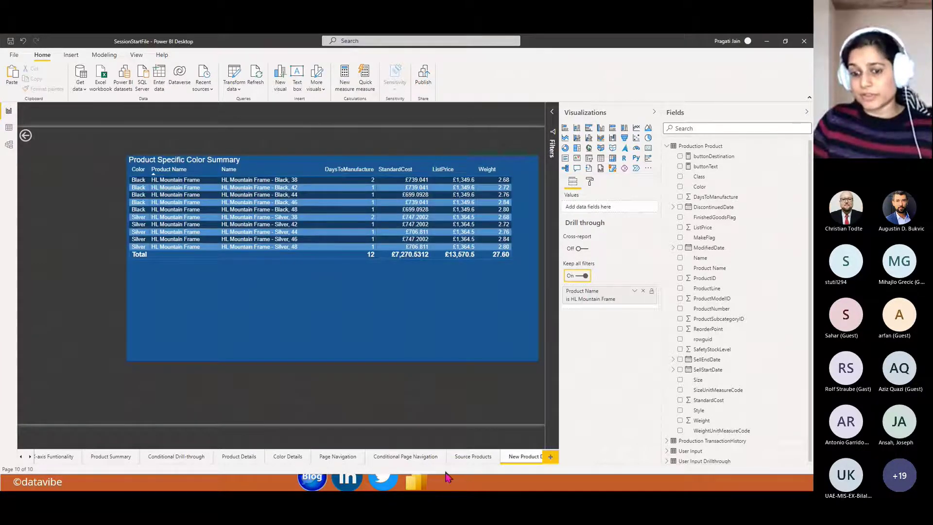
left_click(461, 456)
left_click(231, 218)
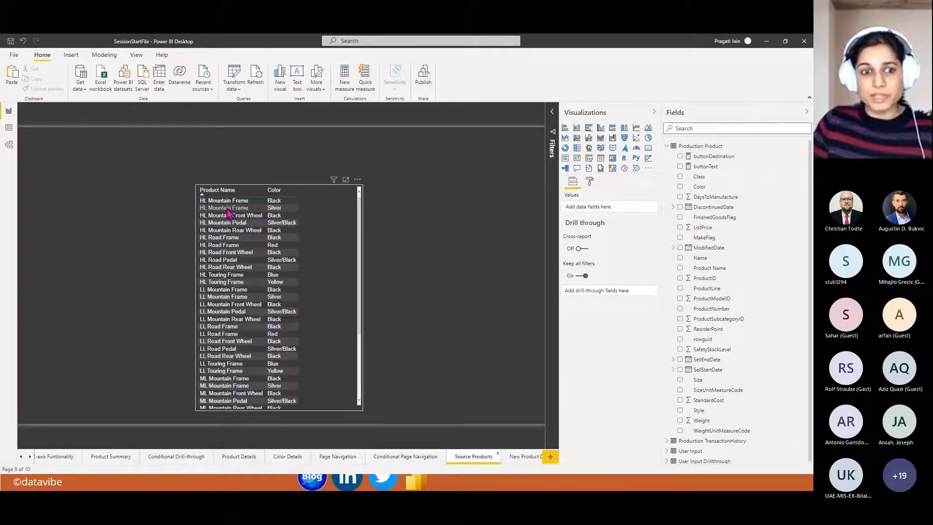
right_click(228, 210)
mouse_move(265, 245)
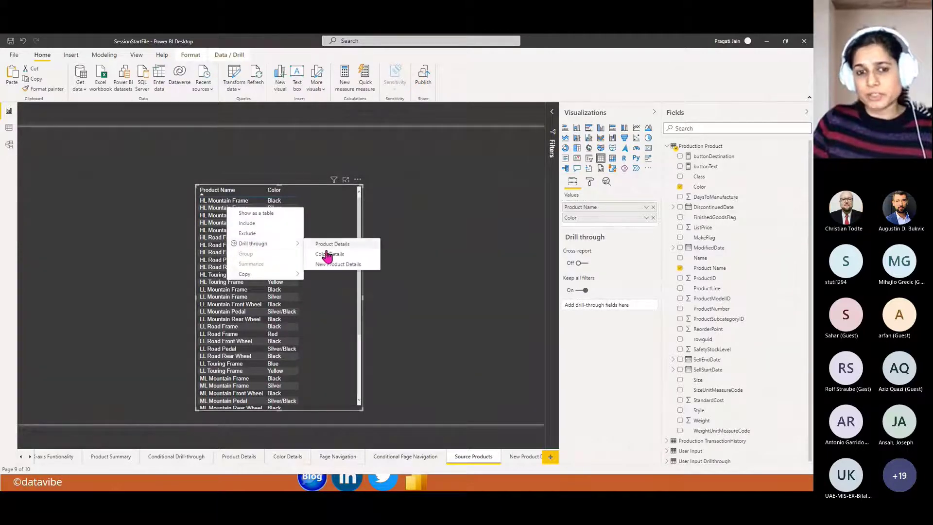
left_click(327, 266)
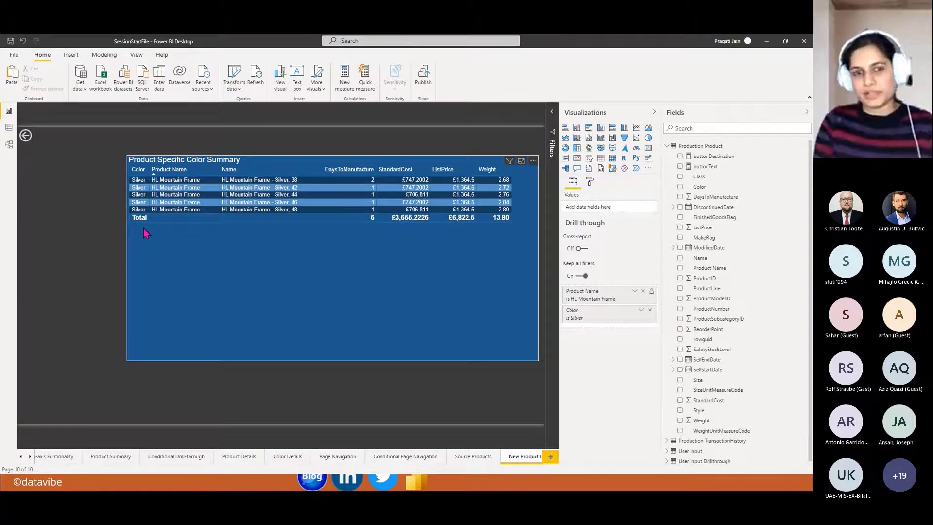
Switch to the Microsoft Teams meeting and read through the meeting chat for attendees' remaining questions
key("alt+Tab")
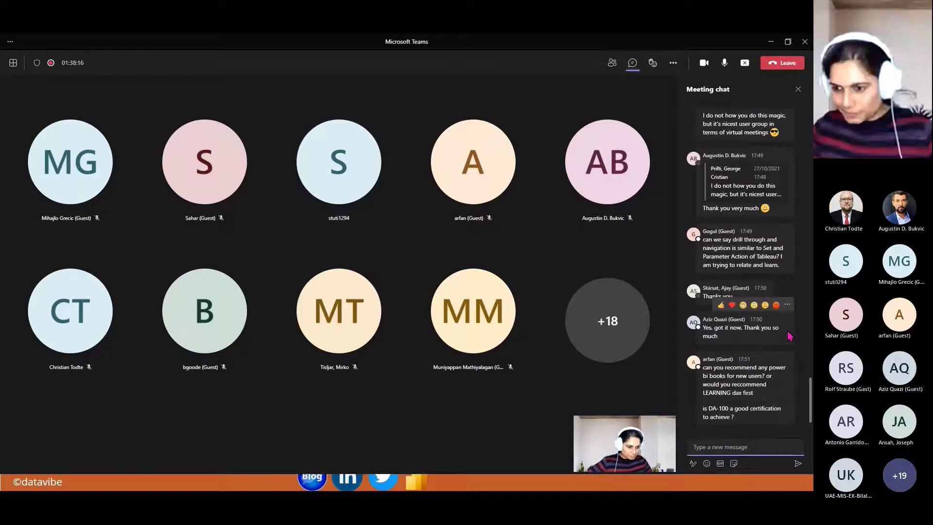
scroll(789, 335, "up", 10)
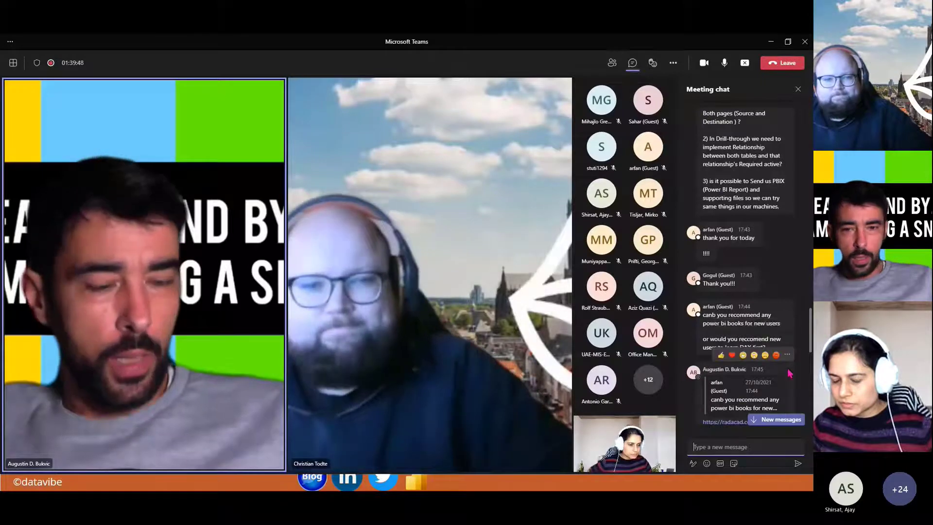
scroll(789, 373, "down", 2)
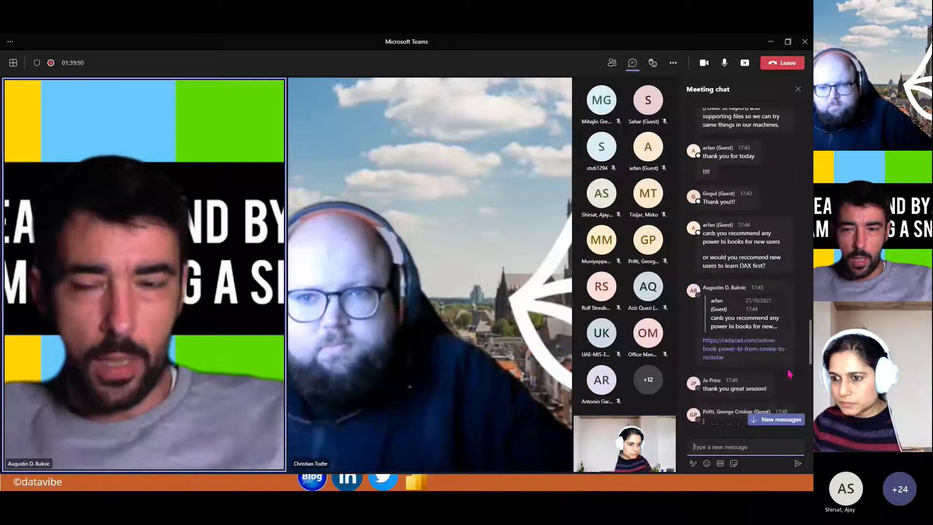
scroll(789, 373, "down", 3)
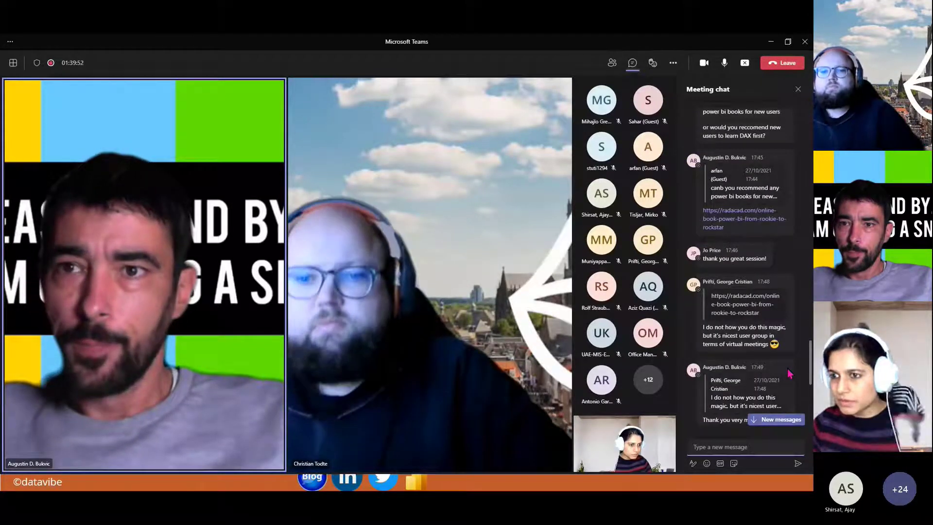
scroll(788, 373, "down", 5)
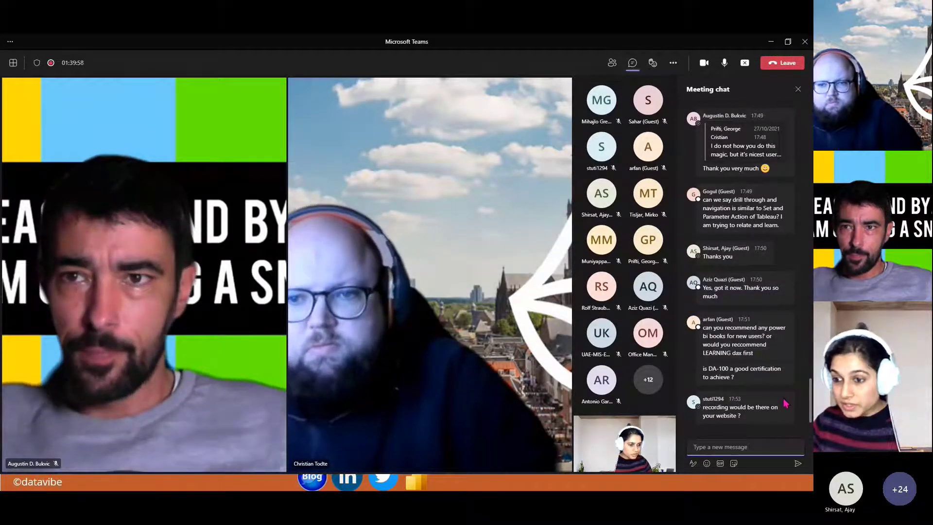
Close the meeting chat and stop sharing the screen in the Teams meeting
mouse_move(785, 403)
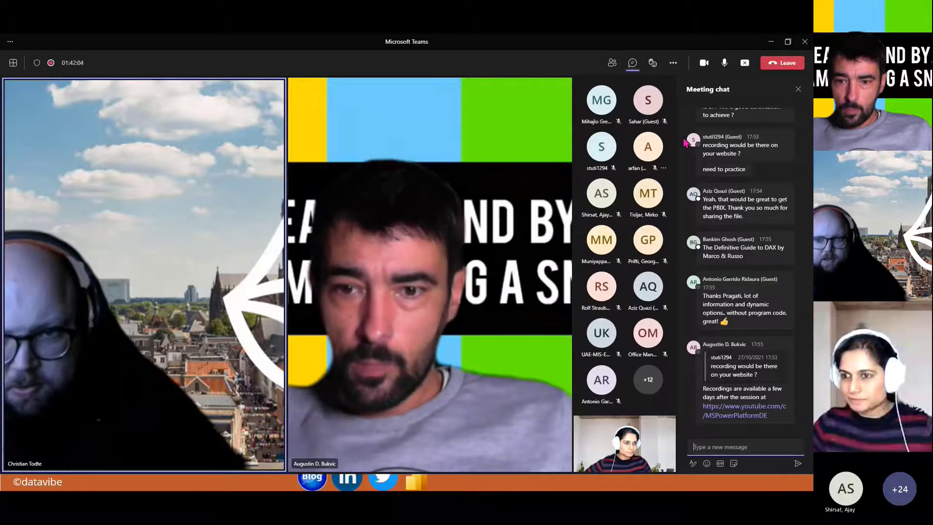
left_click(797, 89)
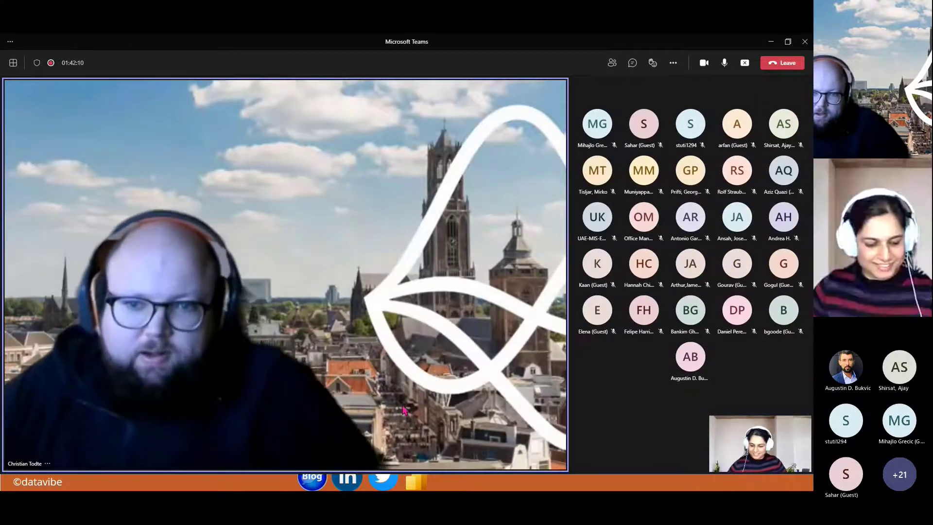
left_click(745, 62)
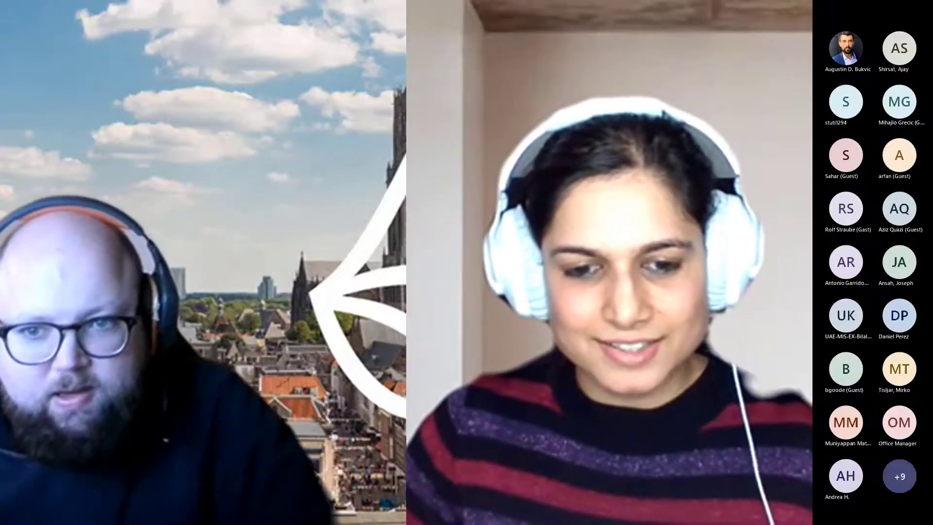